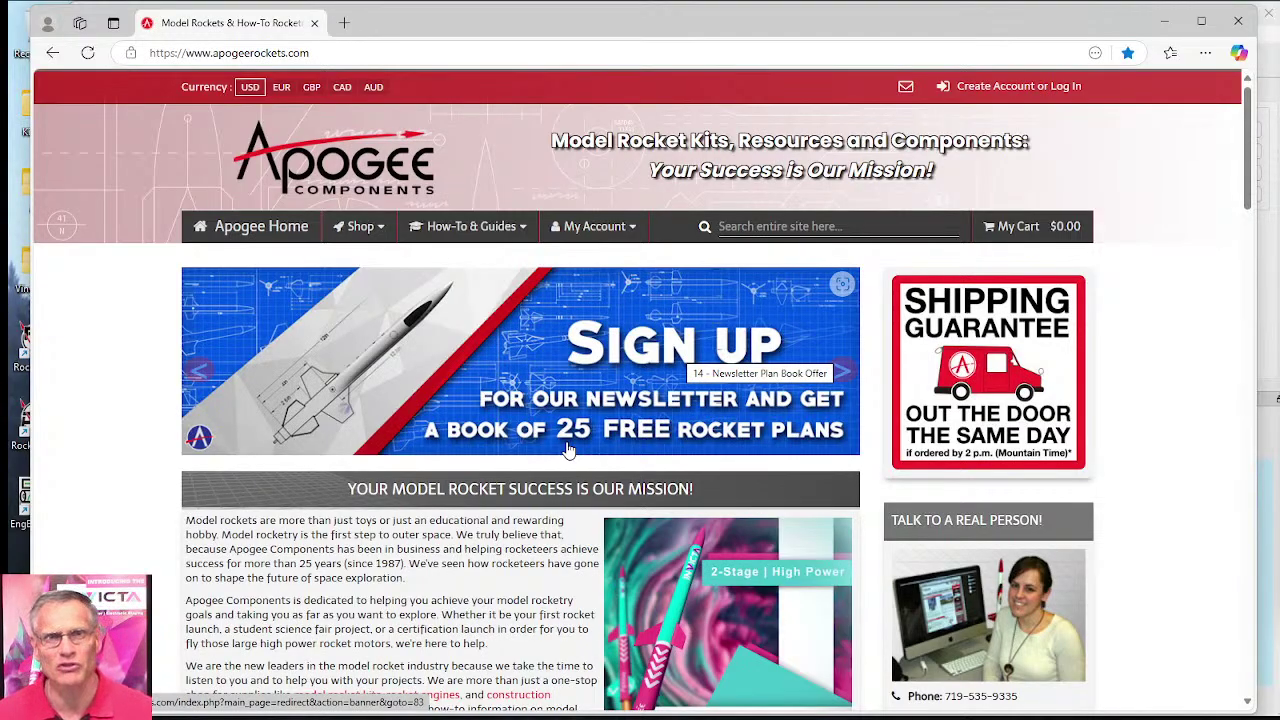
Step: Open the latest Peak of Flight newsletter, issue #647, as a PDF from the Apogee home page's newsletter section
scroll(567, 451, "down", 5)
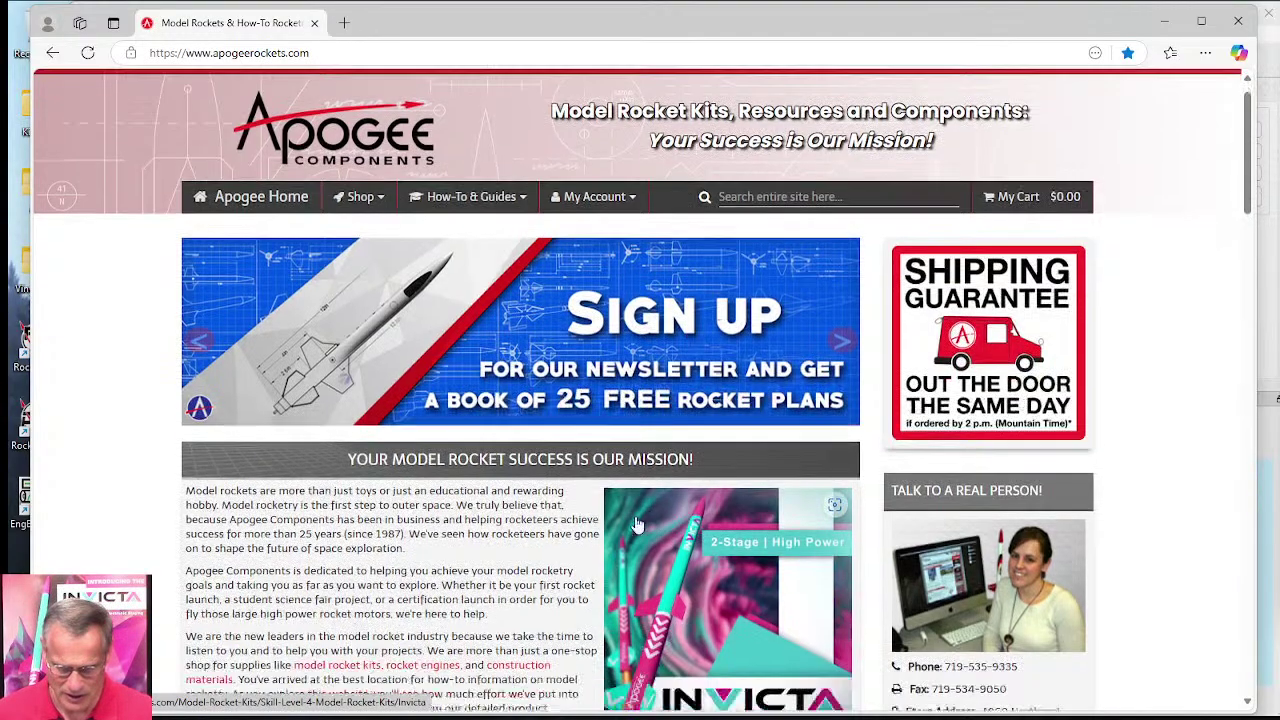
scroll(565, 387, "down", 10)
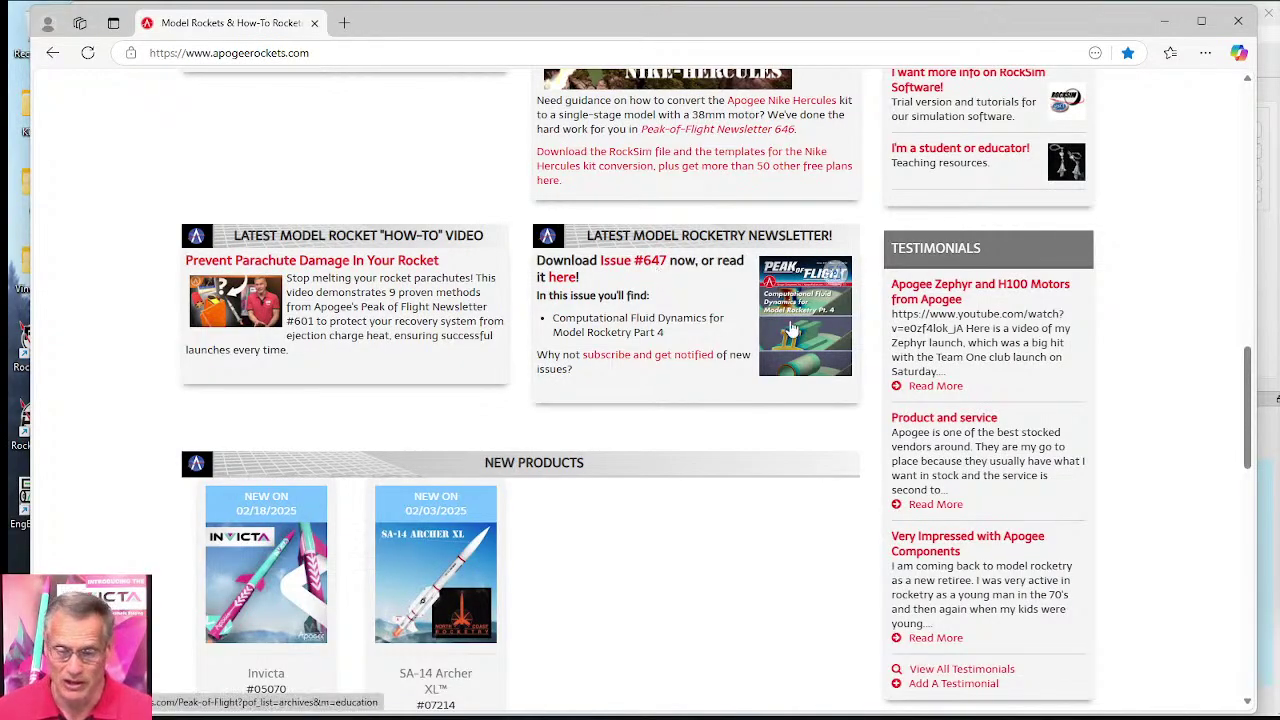
left_click(799, 300)
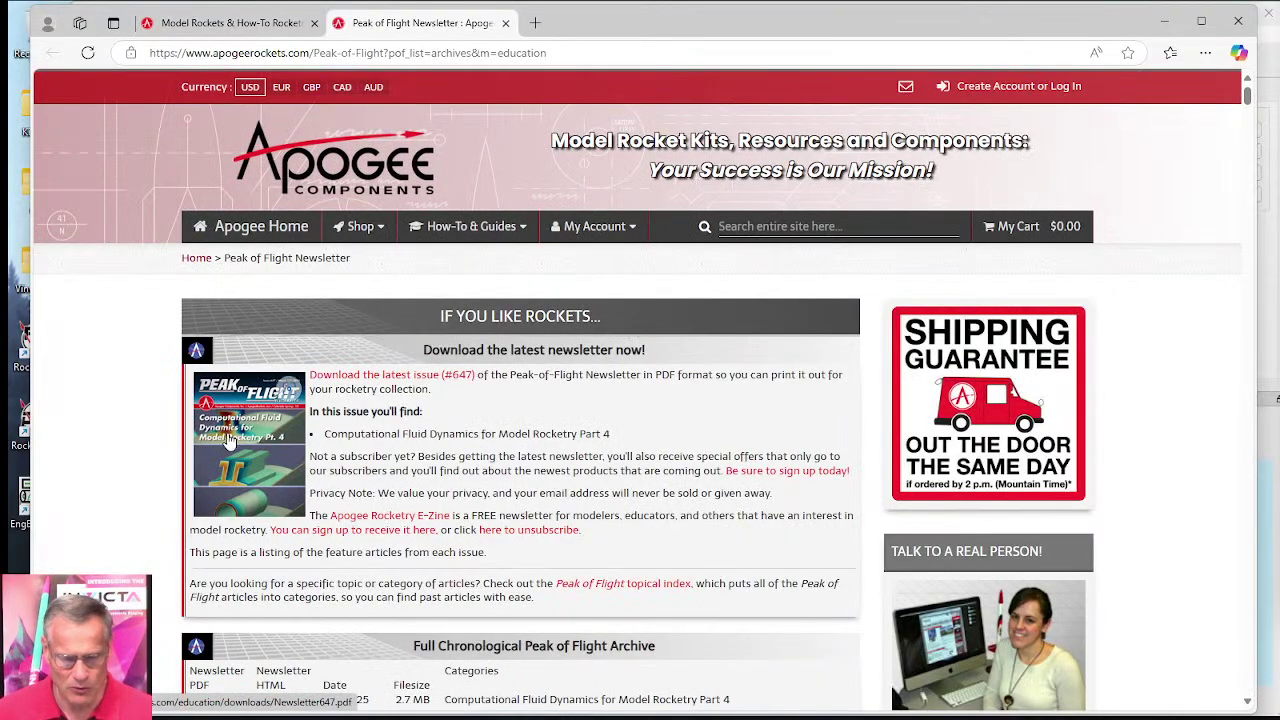
left_click(229, 441)
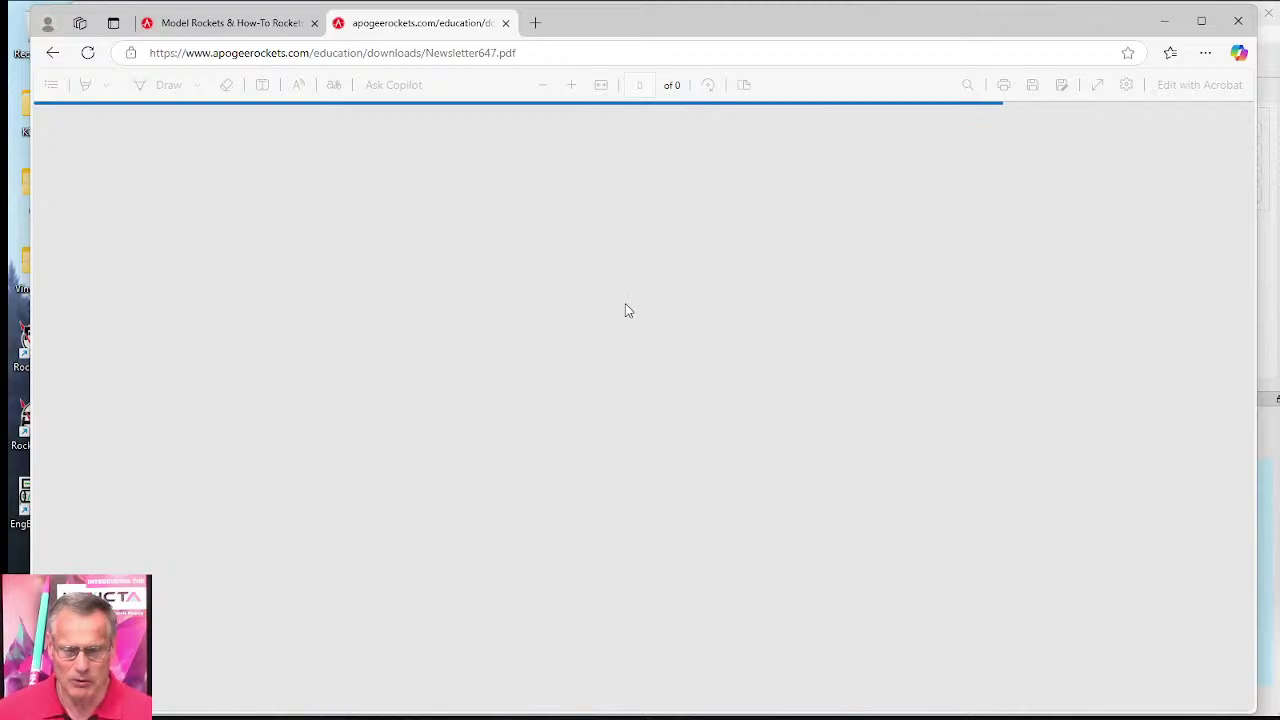
Step: Look through the newsletter's Computational Fluid Dynamics Part 4 article, including the launch guide pressure figures on page 4
scroll(790, 349, "down", 3)
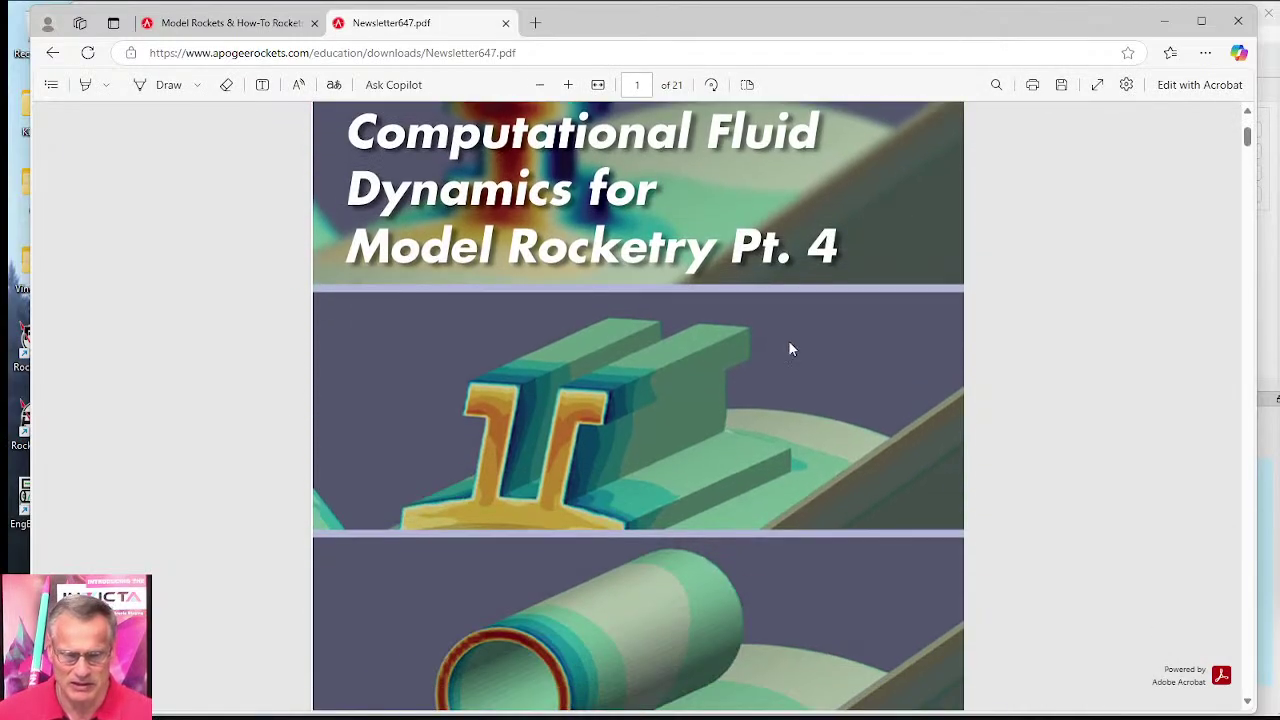
scroll(637, 249, "down", 7)
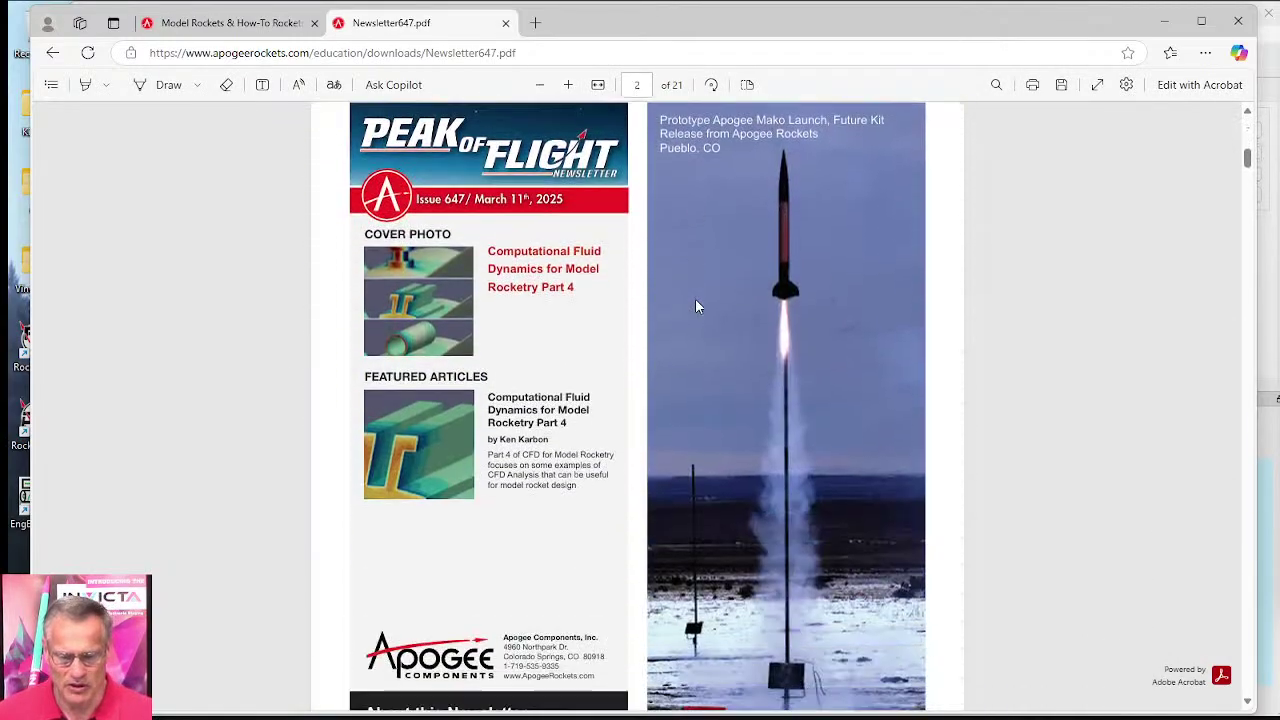
scroll(697, 305, "down", 10)
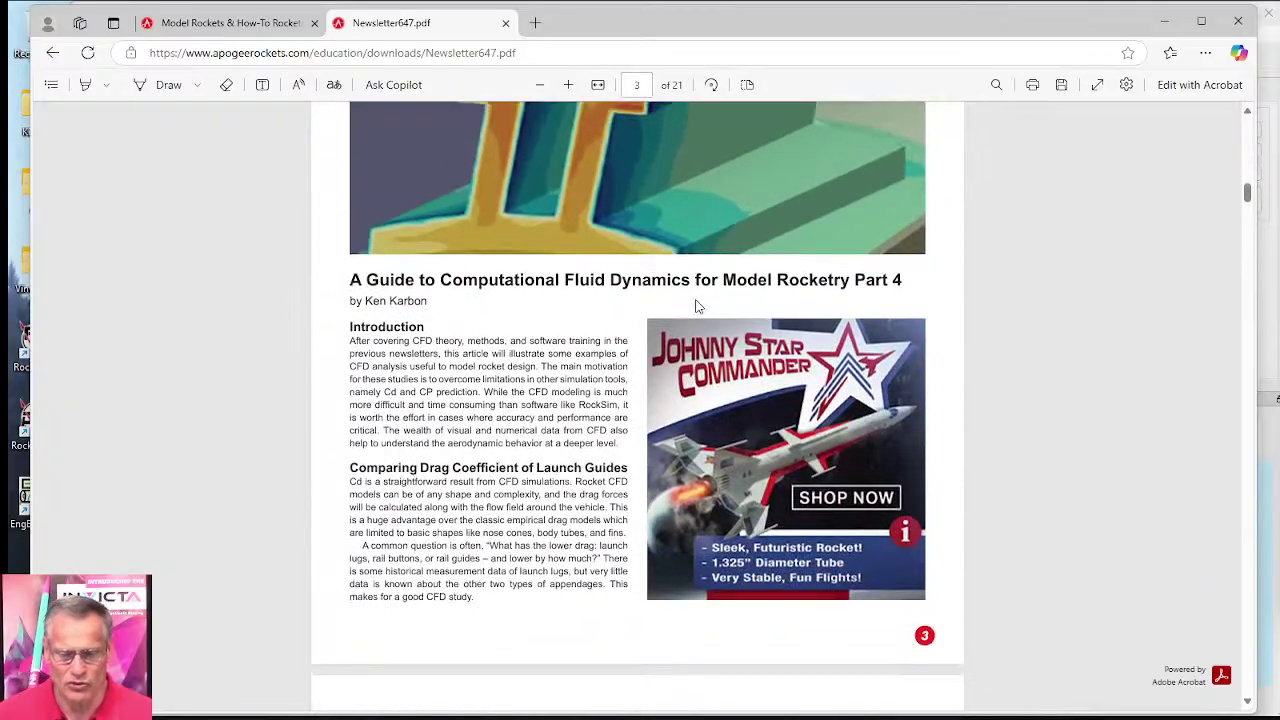
scroll(503, 318, "up", 2)
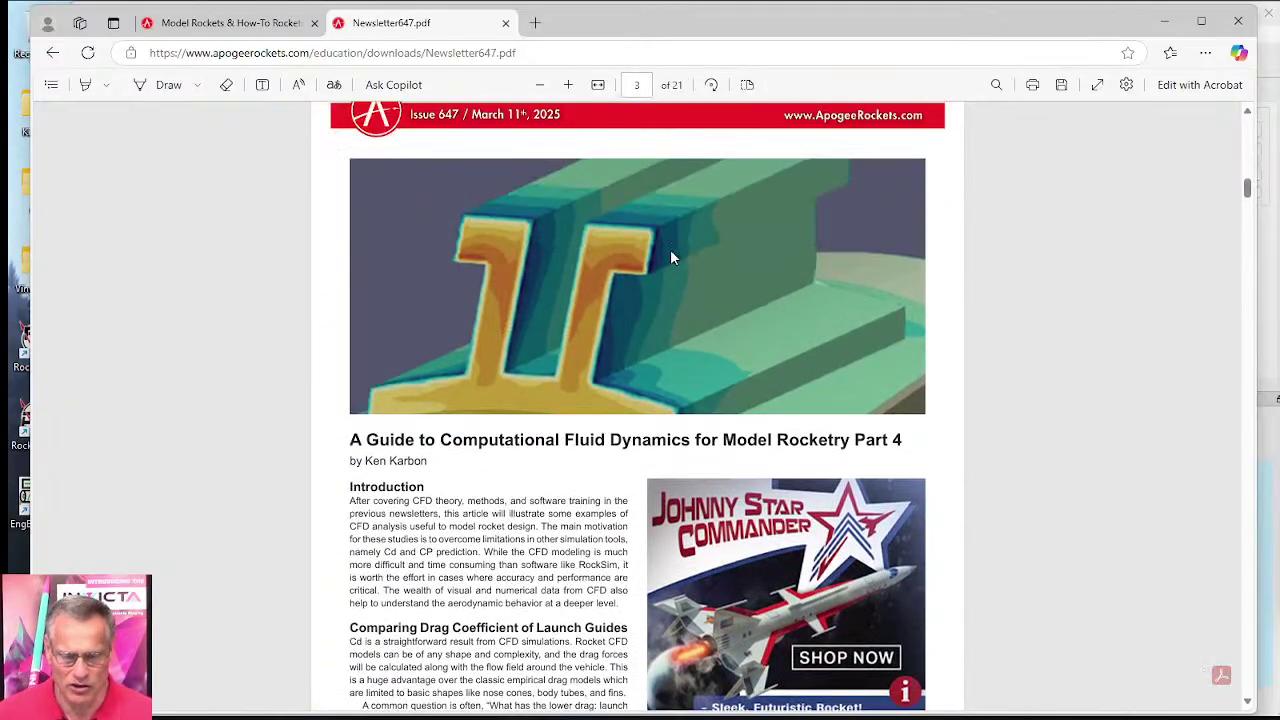
scroll(648, 343, "down", 8)
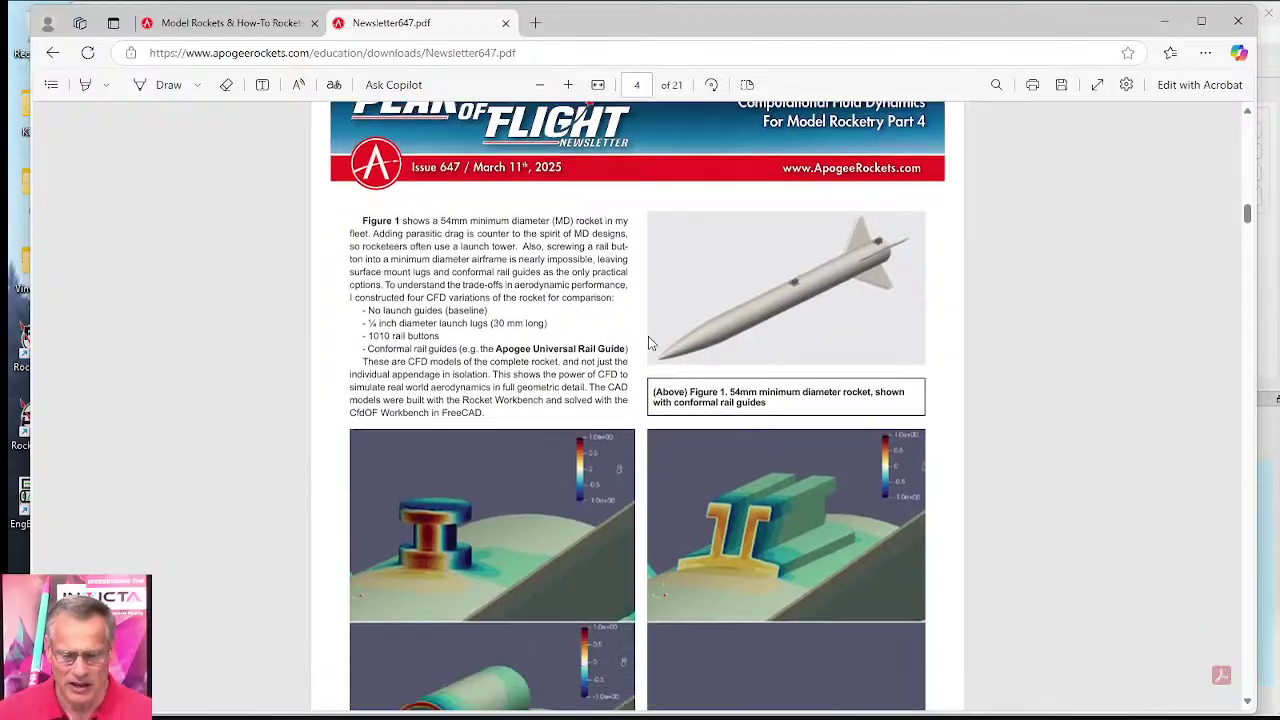
scroll(648, 343, "down", 2)
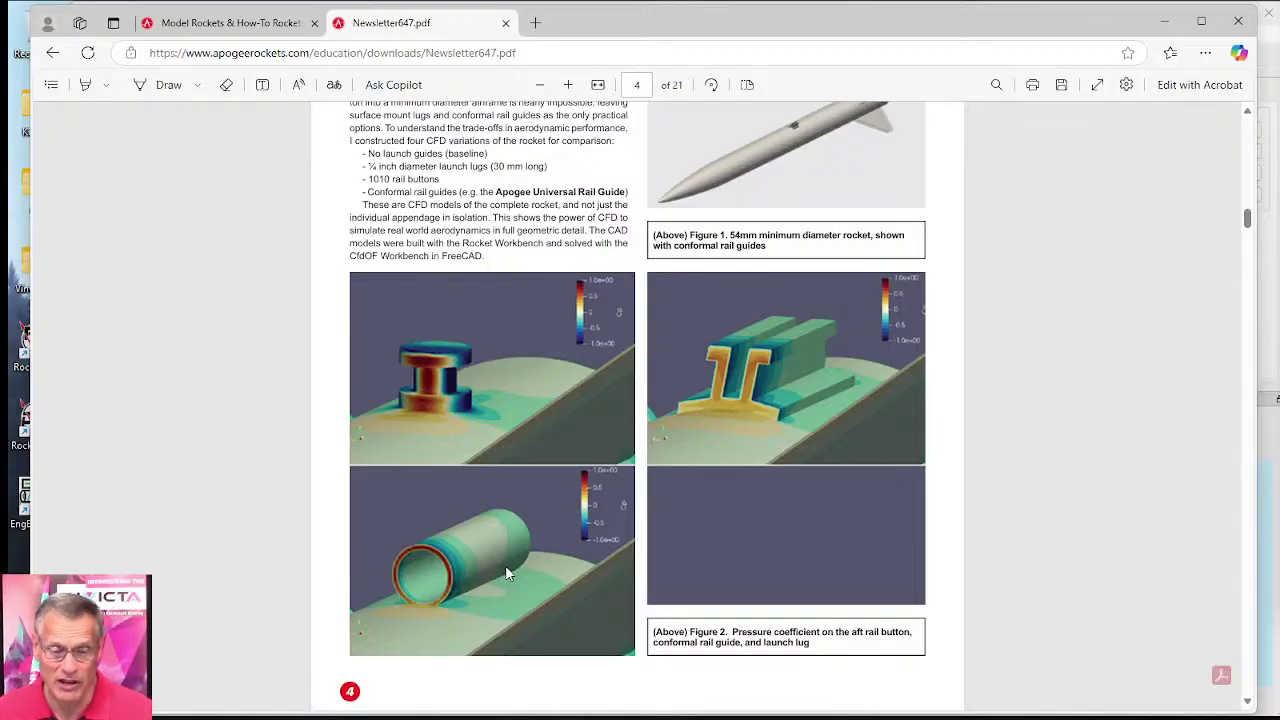
scroll(652, 355, "up", 10)
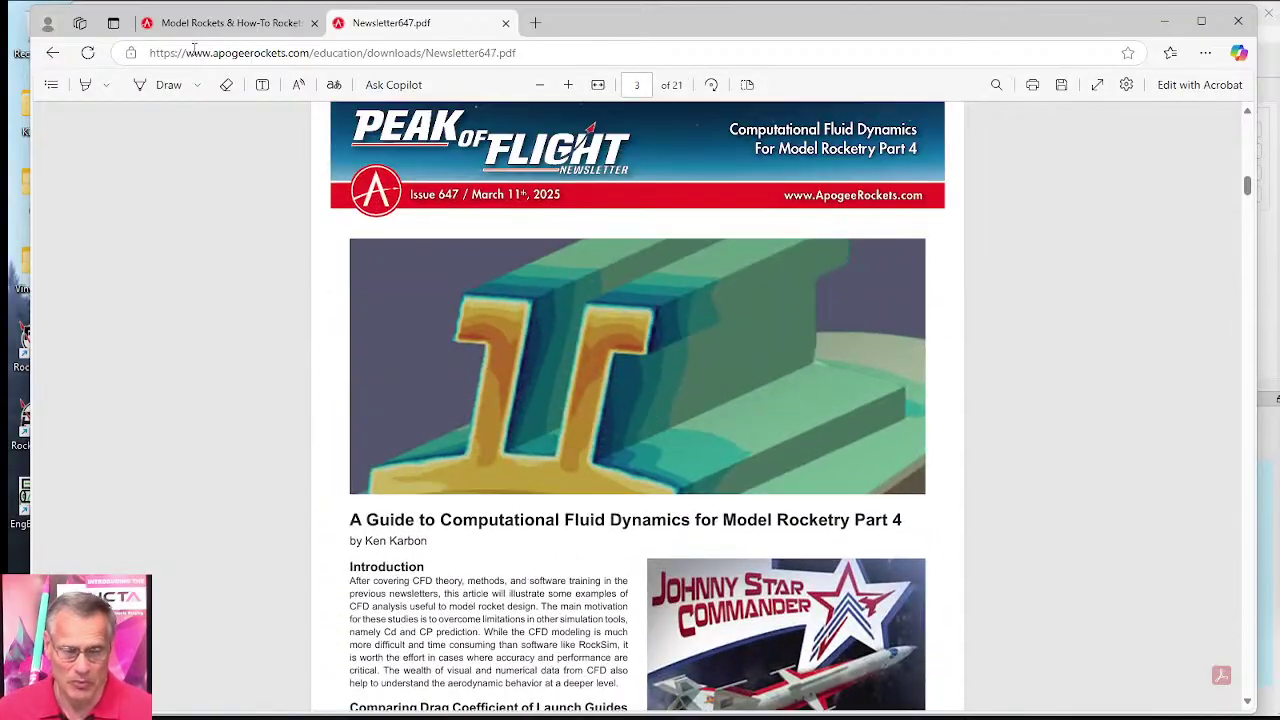
Step: Return to the Apogee home page and open the RockSim Live Training page from the free weekly training section
left_click(240, 22)
scroll(720, 391, "up", 15)
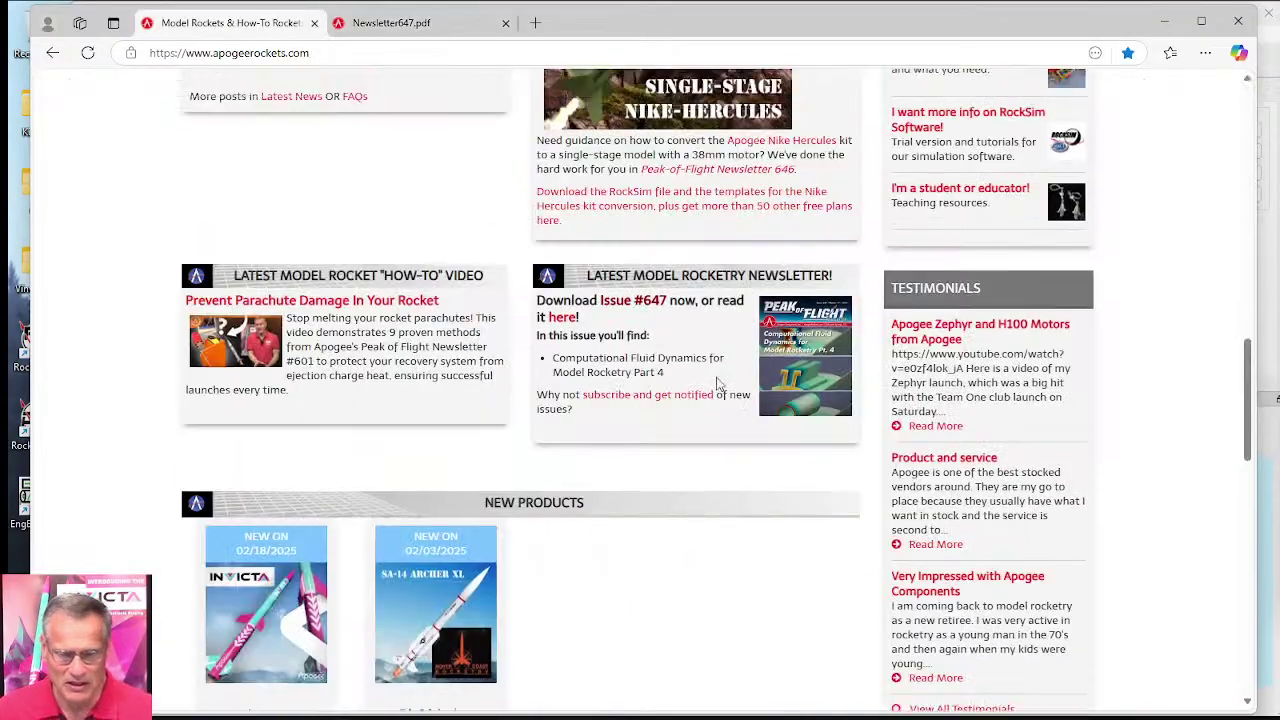
scroll(558, 262, "up", 1)
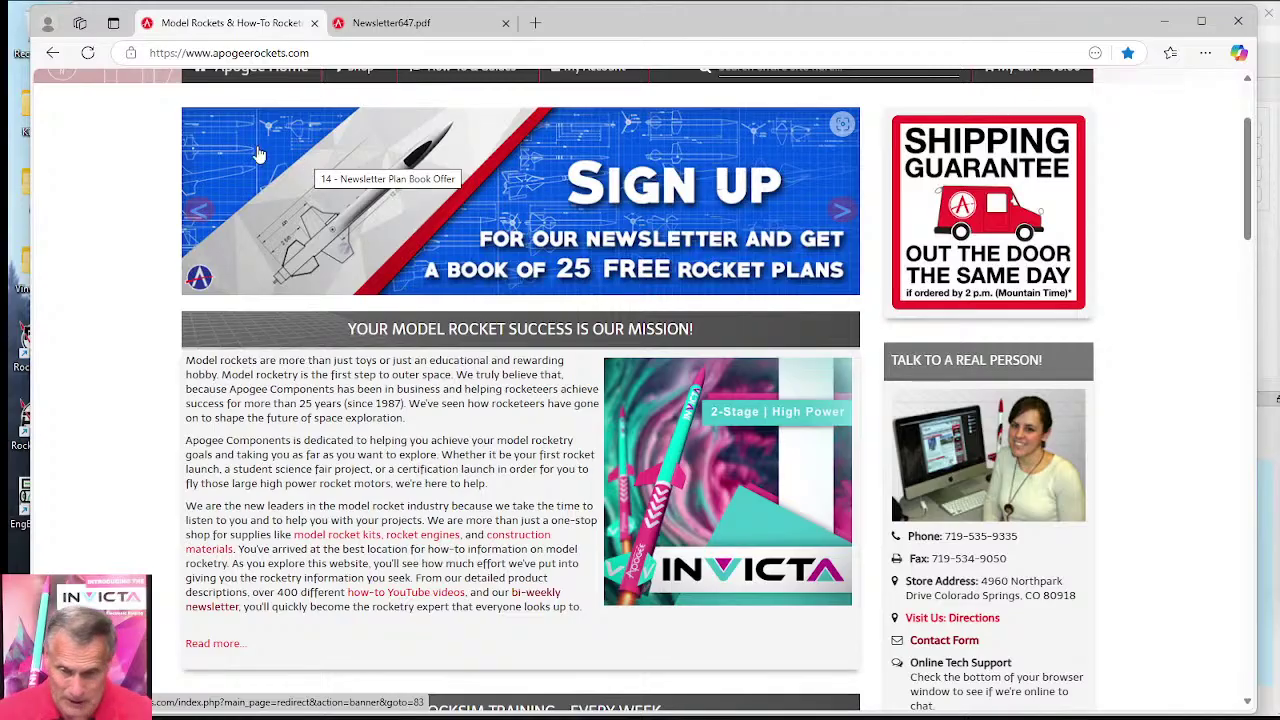
scroll(577, 316, "up", 2)
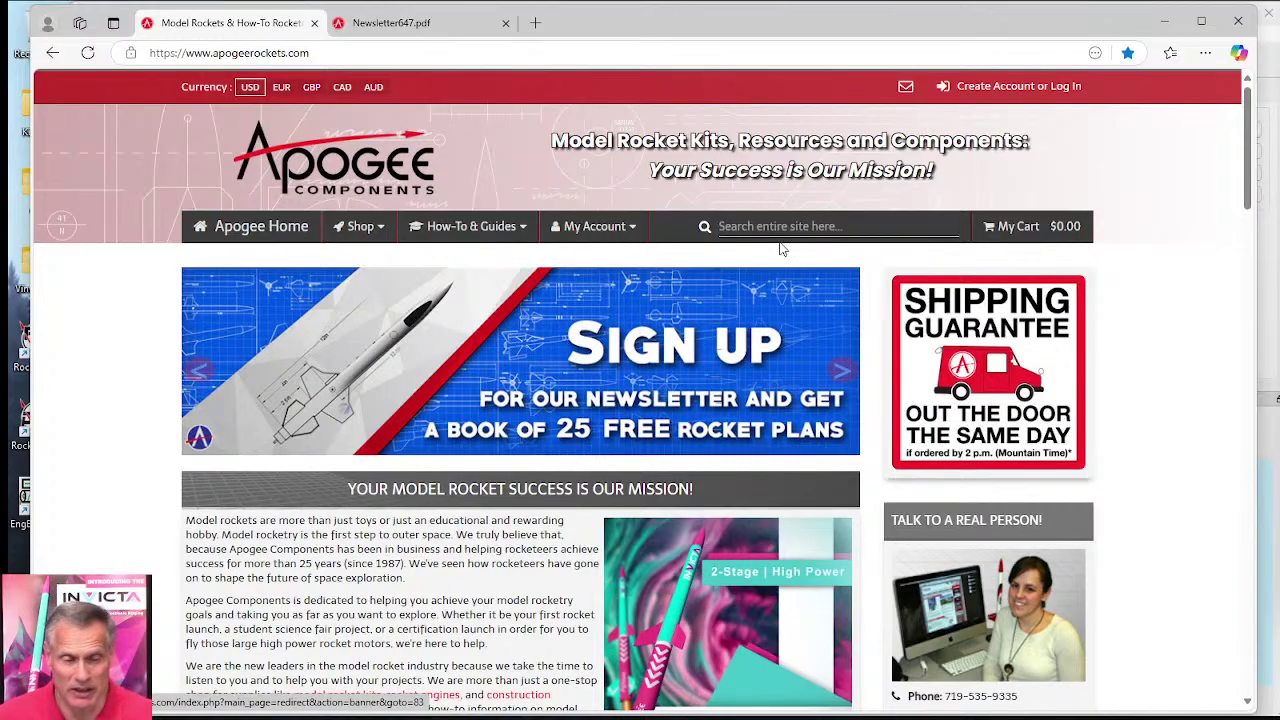
scroll(785, 393, "down", 5)
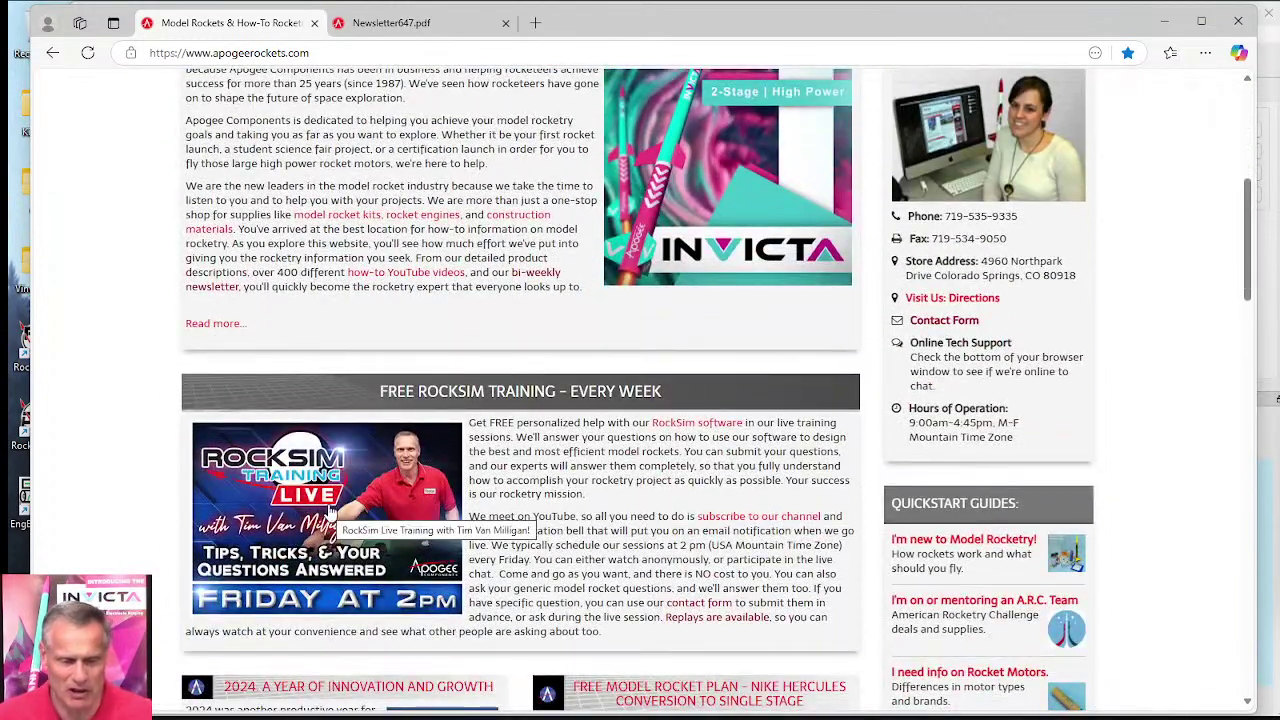
scroll(533, 341, "down", 3)
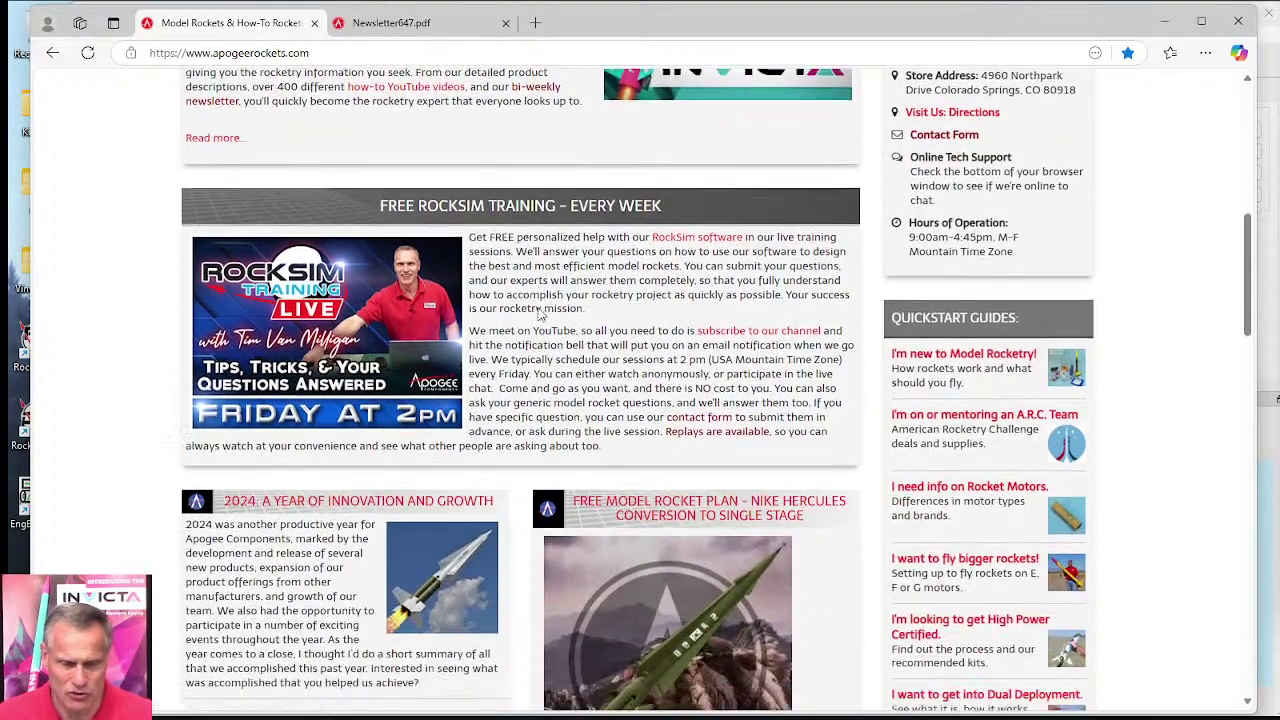
left_click(355, 265)
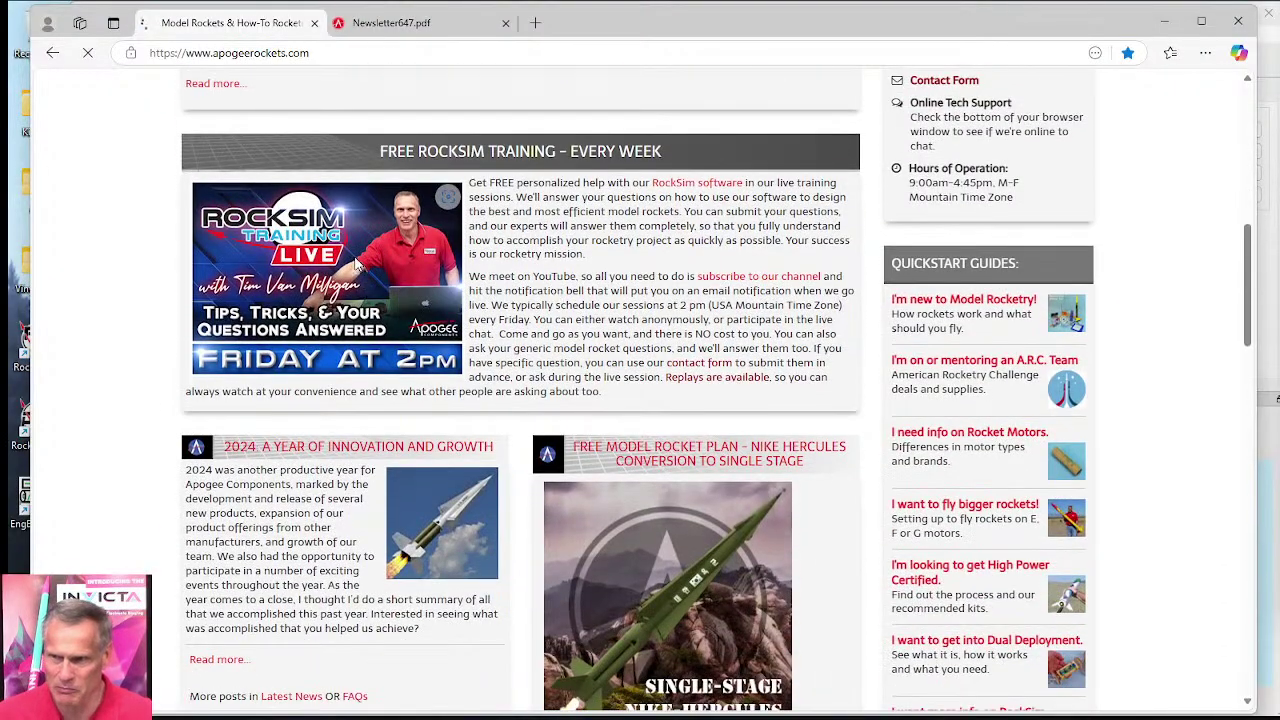
Step: Highlight the Episode 195 label and its "What's new in RockSim Pro" topic in the broadcast list, then clear the highlight
scroll(873, 315, "down", 1)
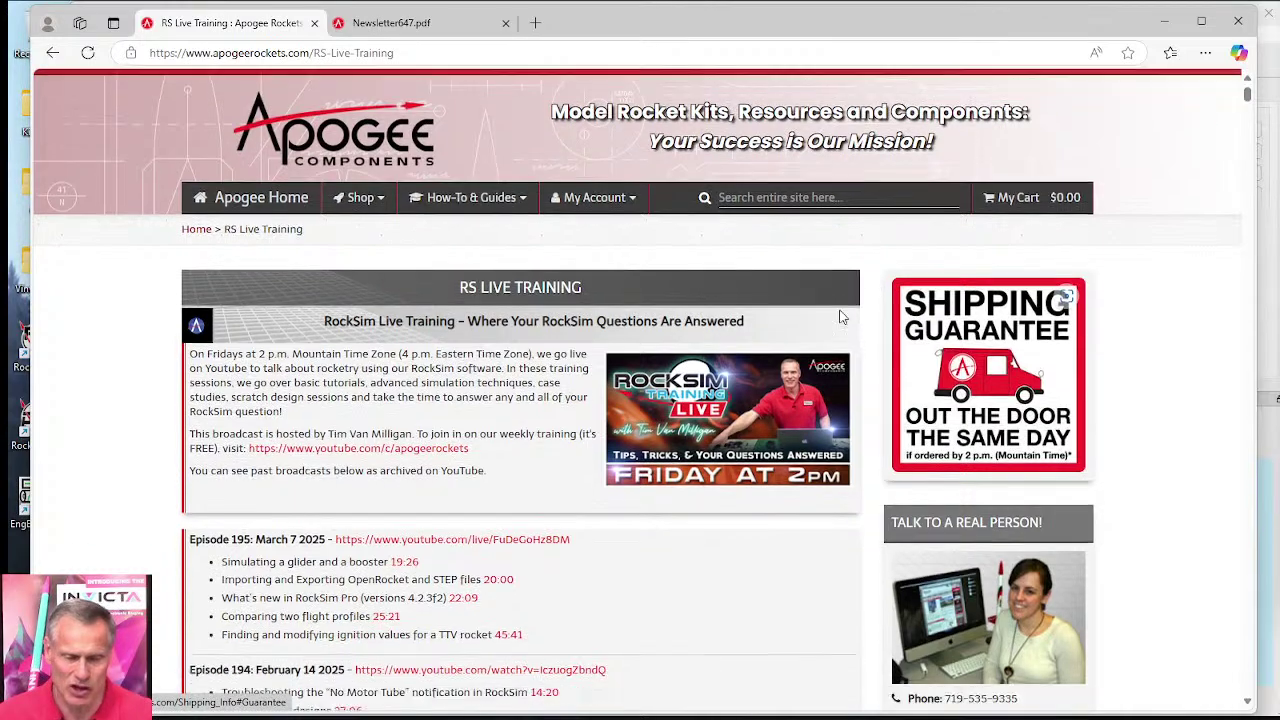
scroll(463, 318, "down", 1)
scroll(463, 320, "down", 1)
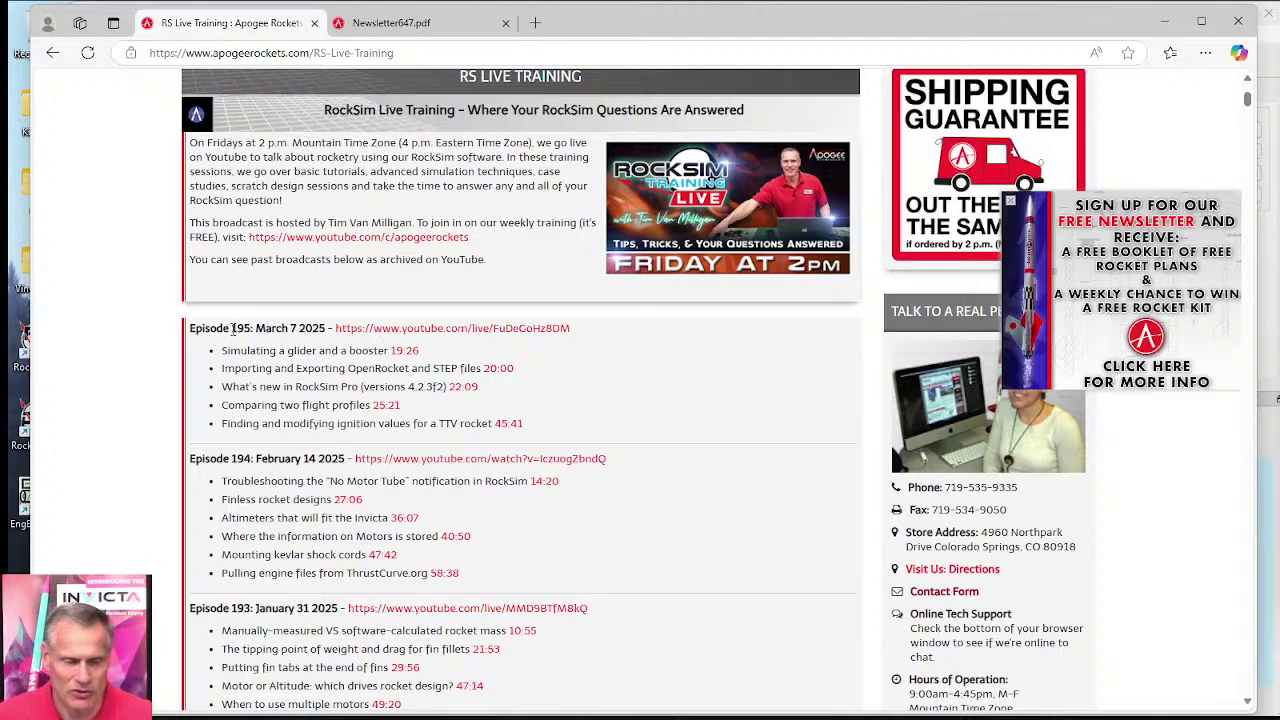
left_click_drag(252, 328, 190, 327)
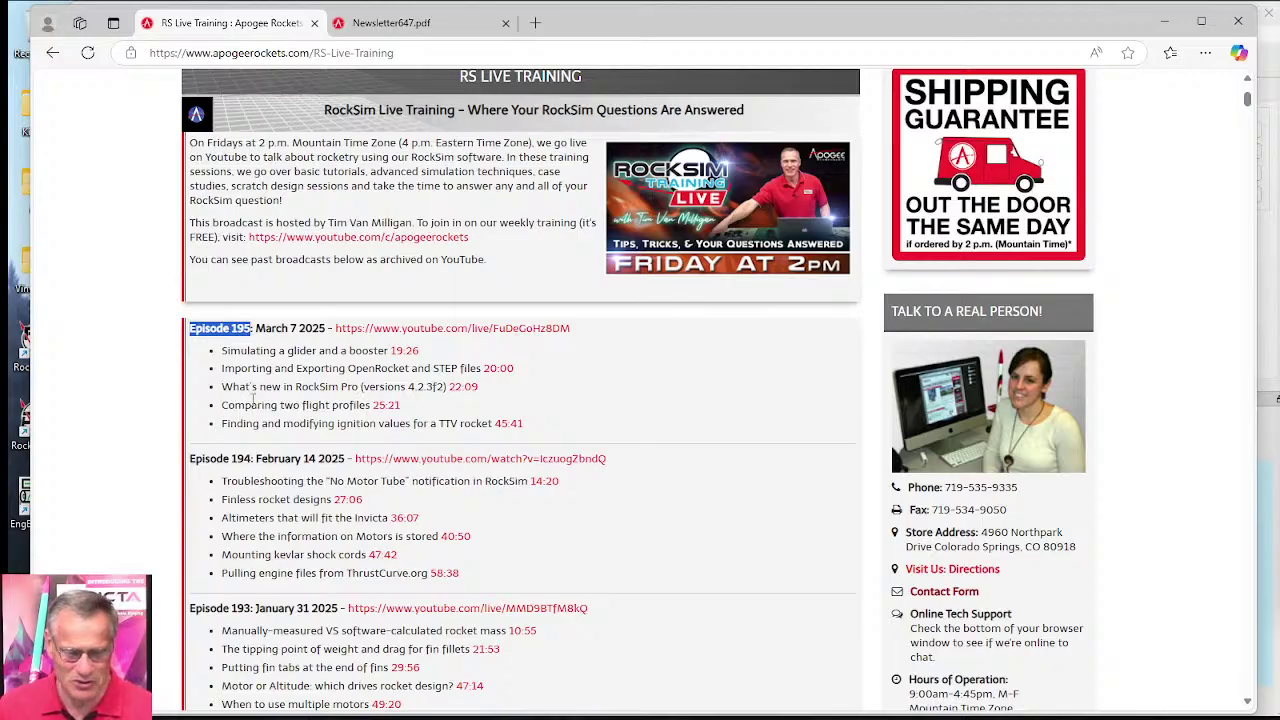
left_click_drag(259, 388, 482, 392)
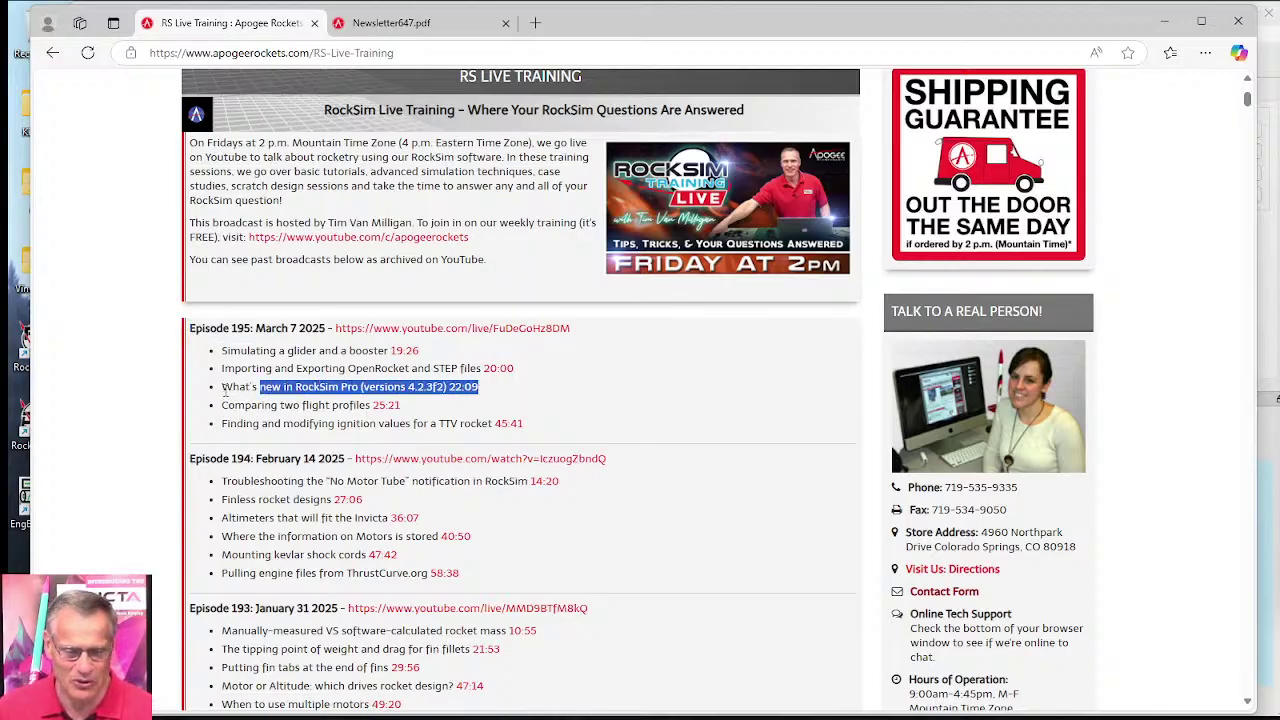
left_click(507, 388)
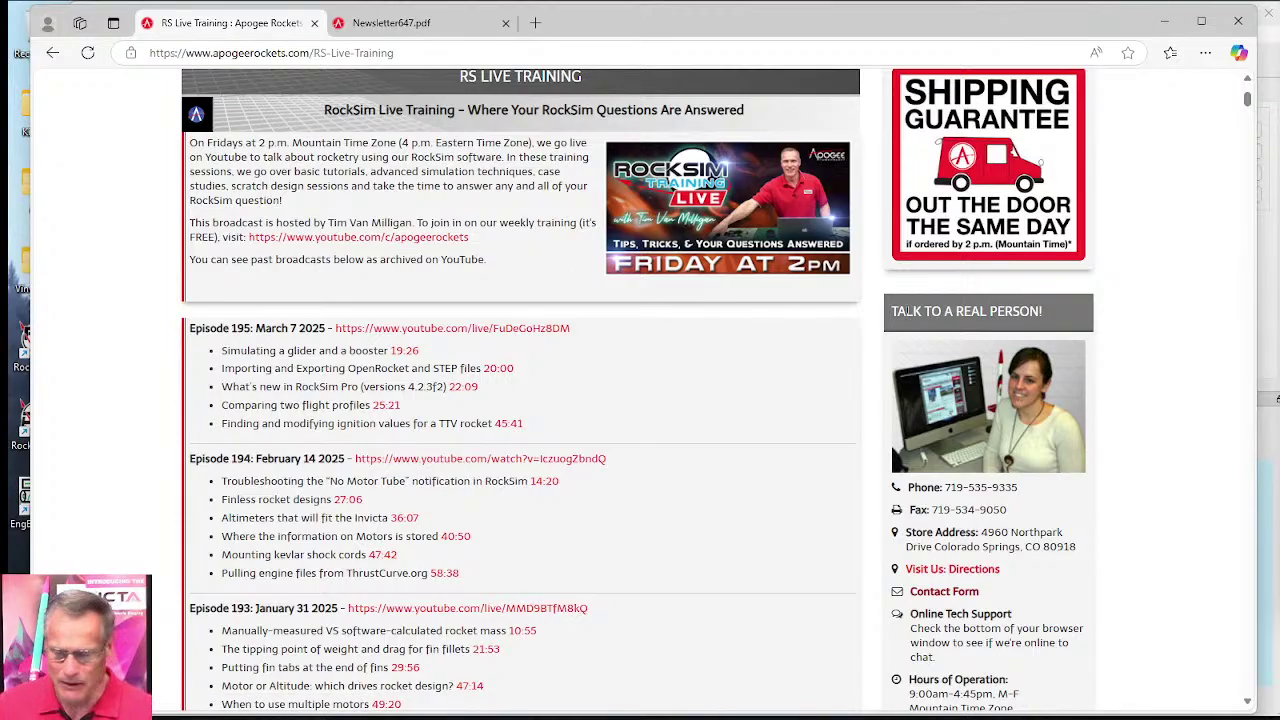
Step: Open the "Loading Missing Motors Back Into RockSim" how-to page and show its video and data file download links
scroll(752, 256, "up", 1)
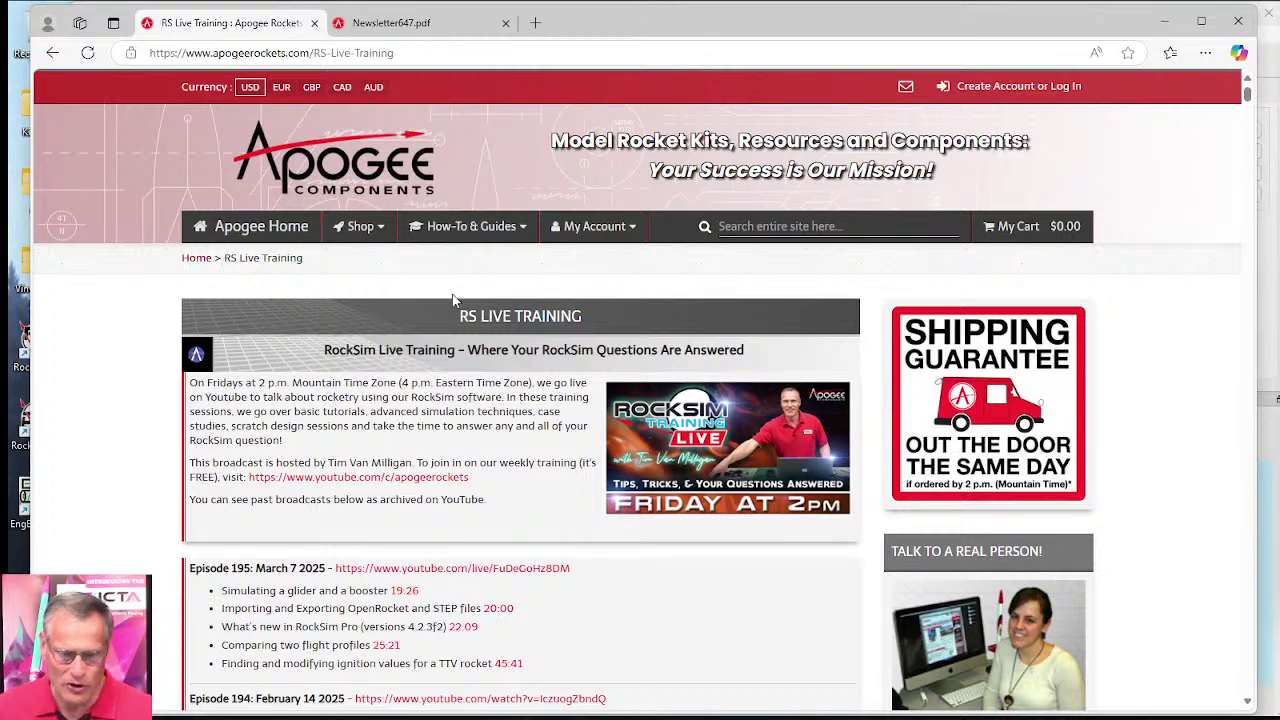
left_click(479, 227)
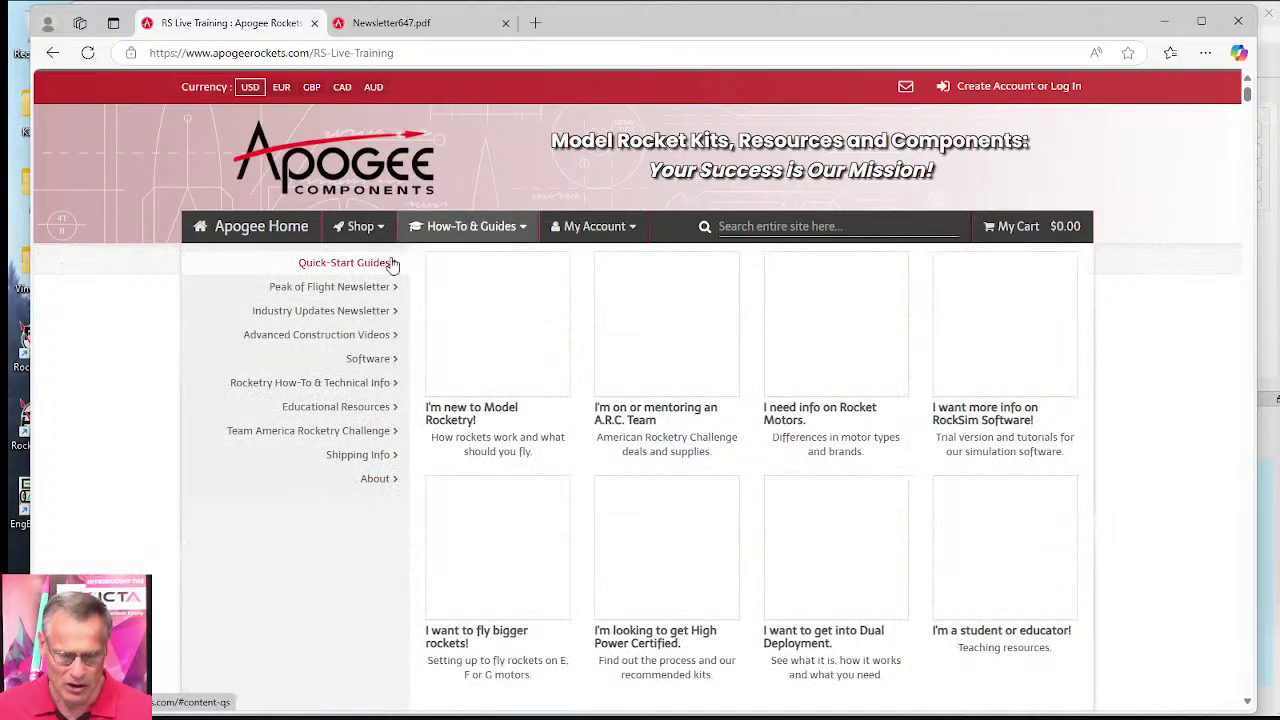
left_click(365, 361)
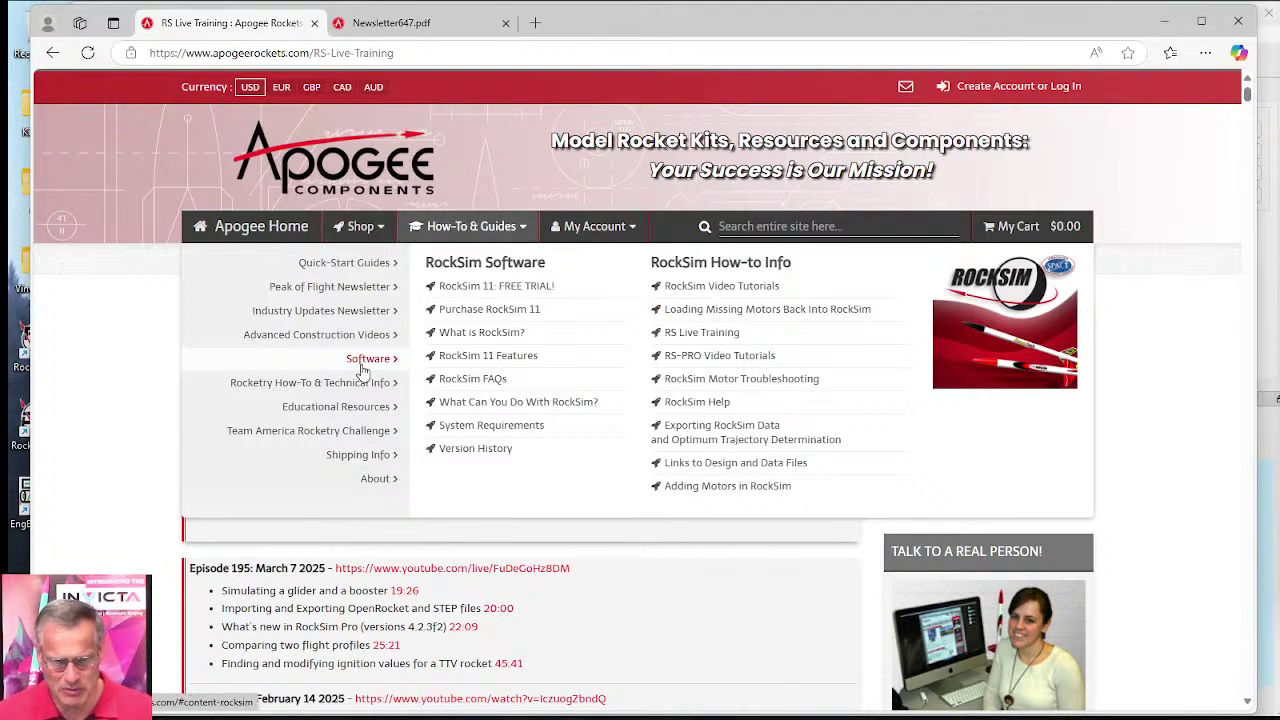
left_click(694, 313)
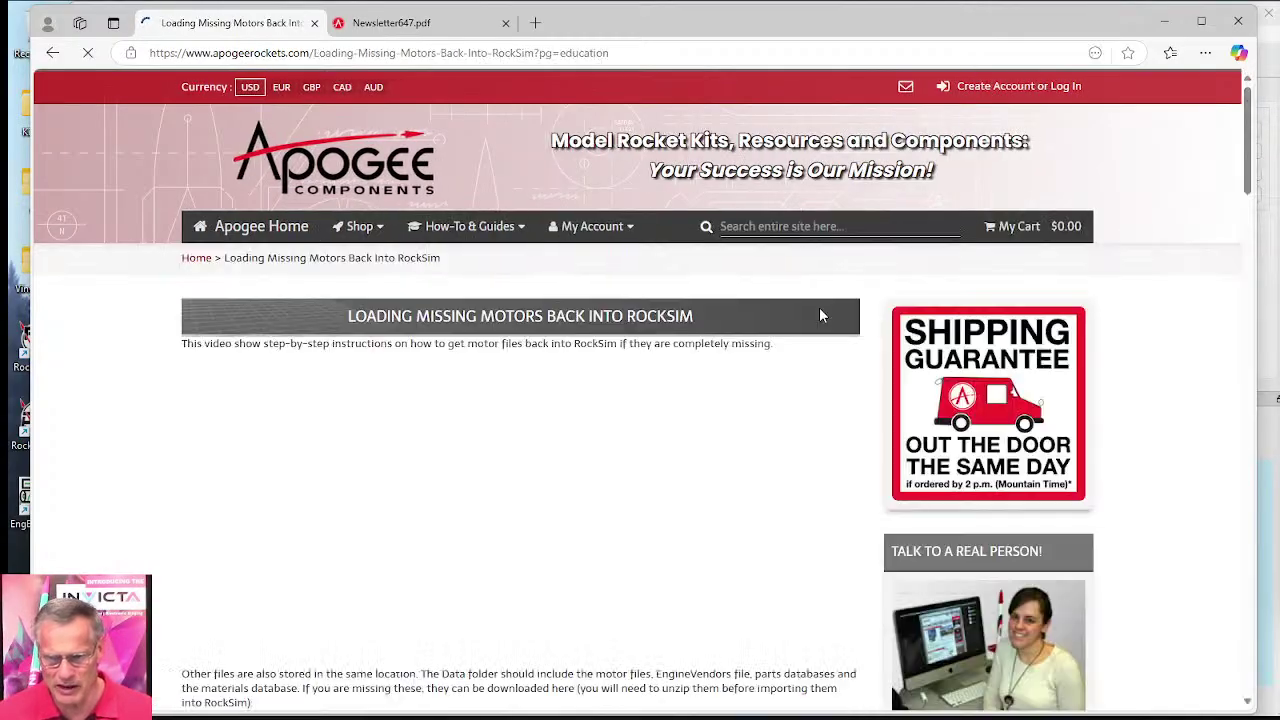
scroll(780, 451, "down", 2)
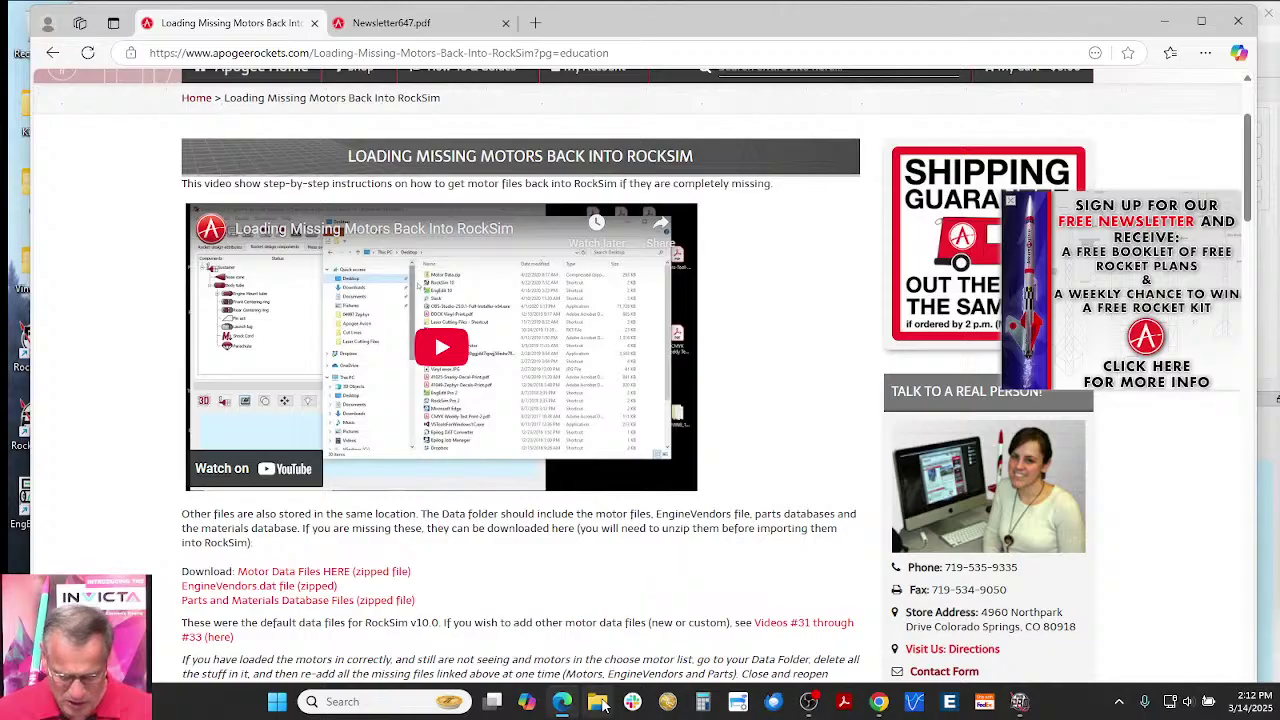
Step: Switch to a File Explorer window and widen it to cover most of the screen
left_click(598, 702)
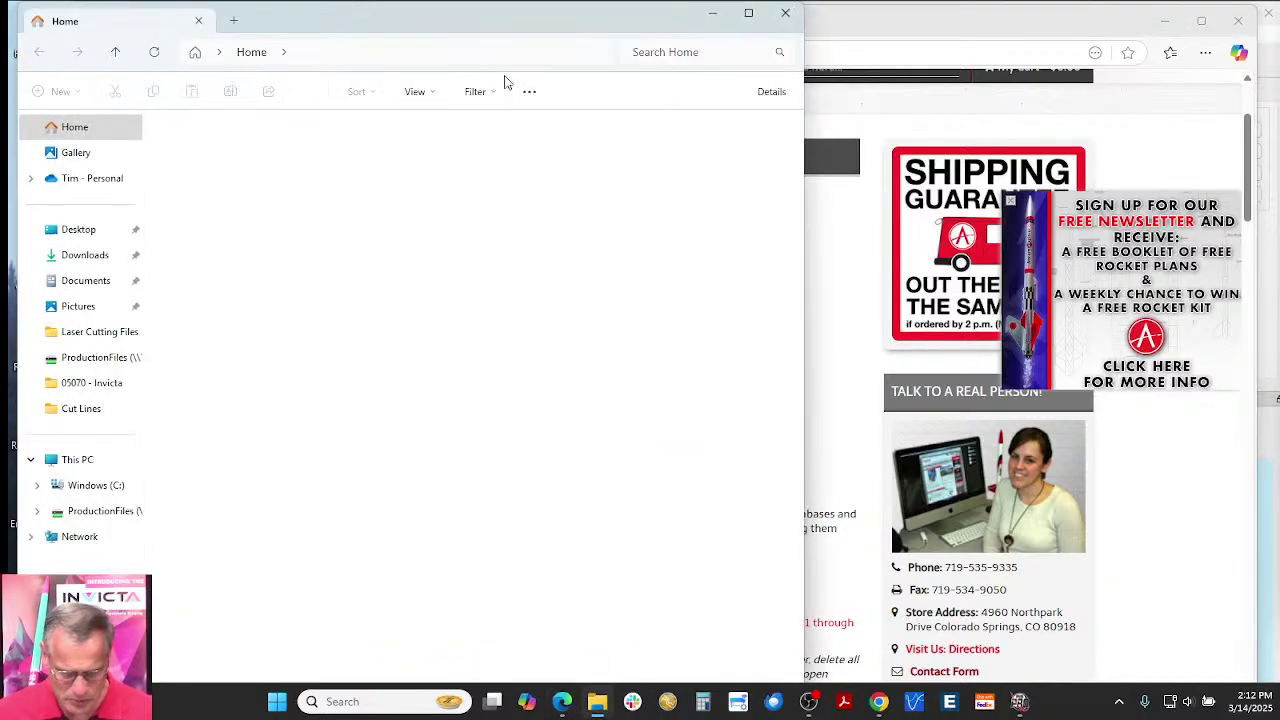
mouse_move(474, 27)
left_mouse_down()
mouse_move(553, 24)
mouse_move(472, 40)
left_mouse_up()
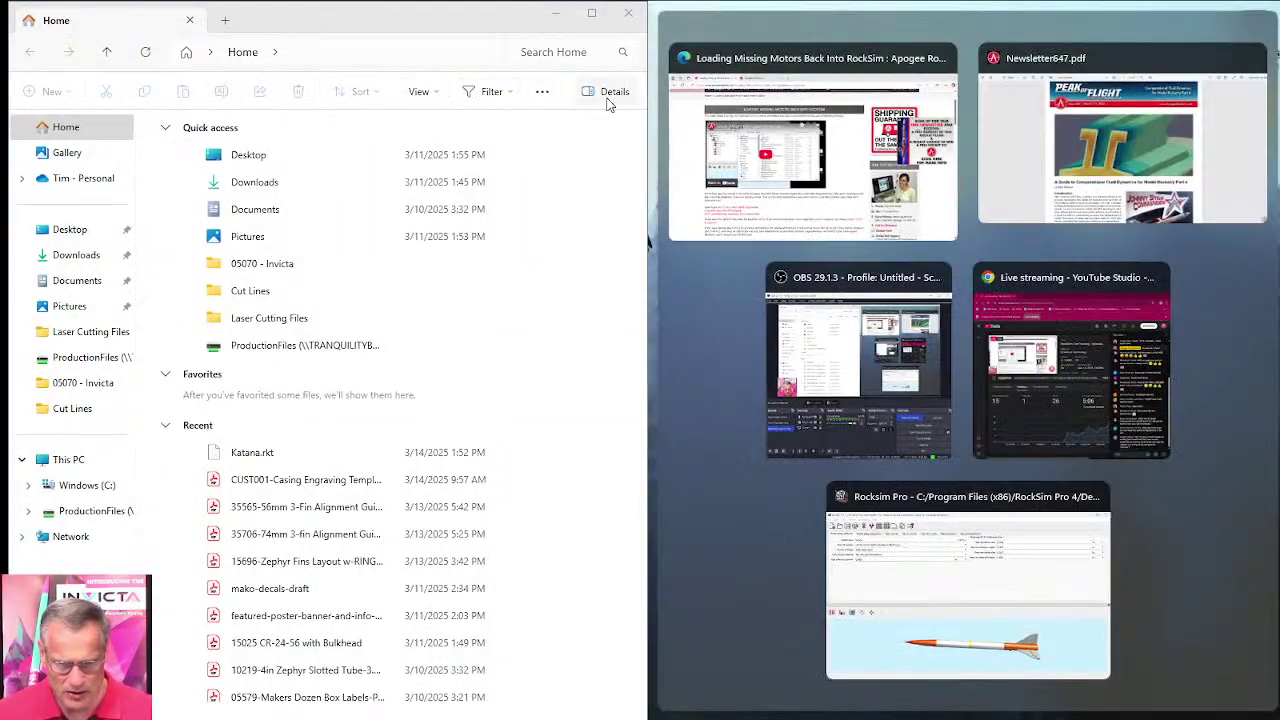
left_click(501, 28)
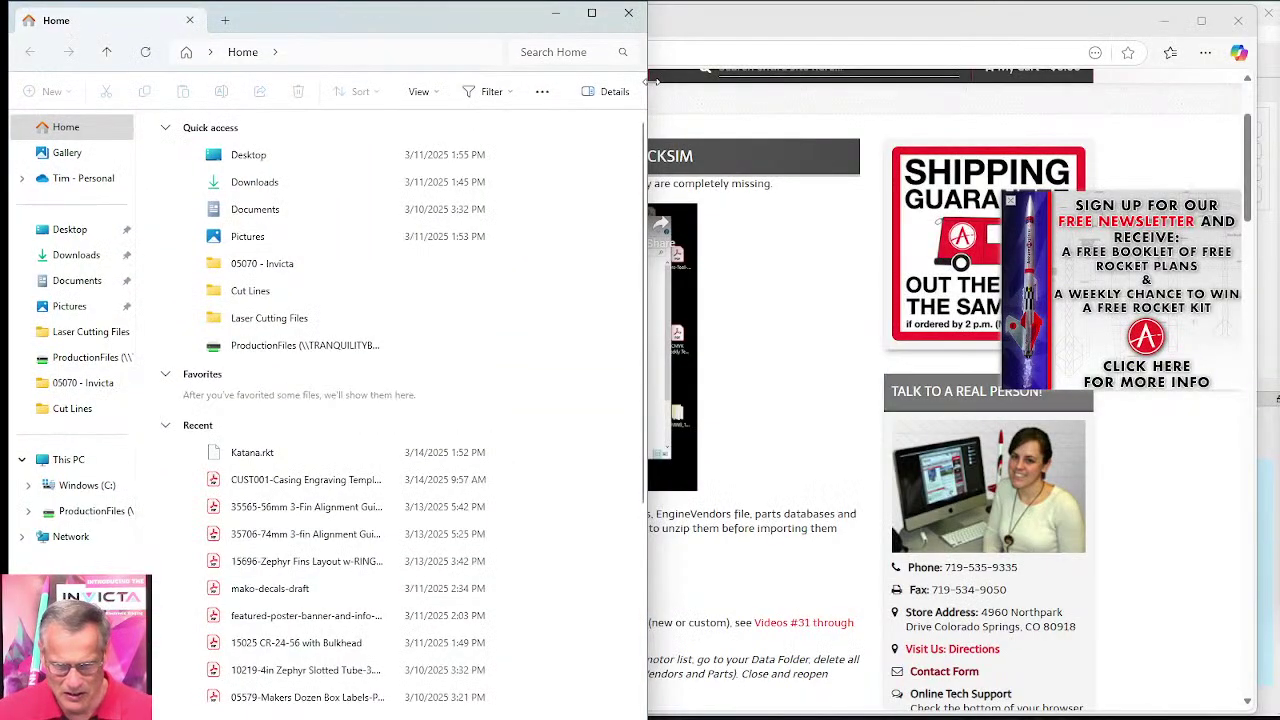
left_click_drag(655, 82, 1163, 88)
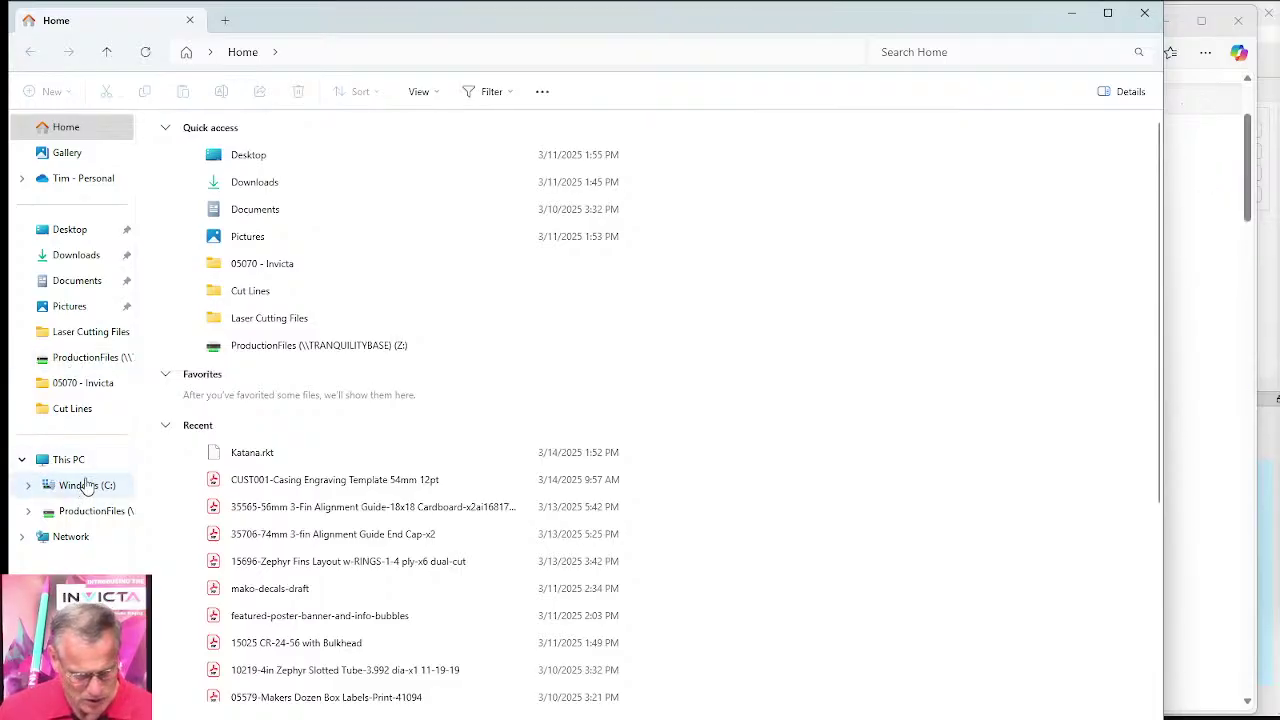
Step: View the Windows (C:) drive's contents, return to Home, and expand the drive in the folder tree to look through its folders
left_click(87, 486)
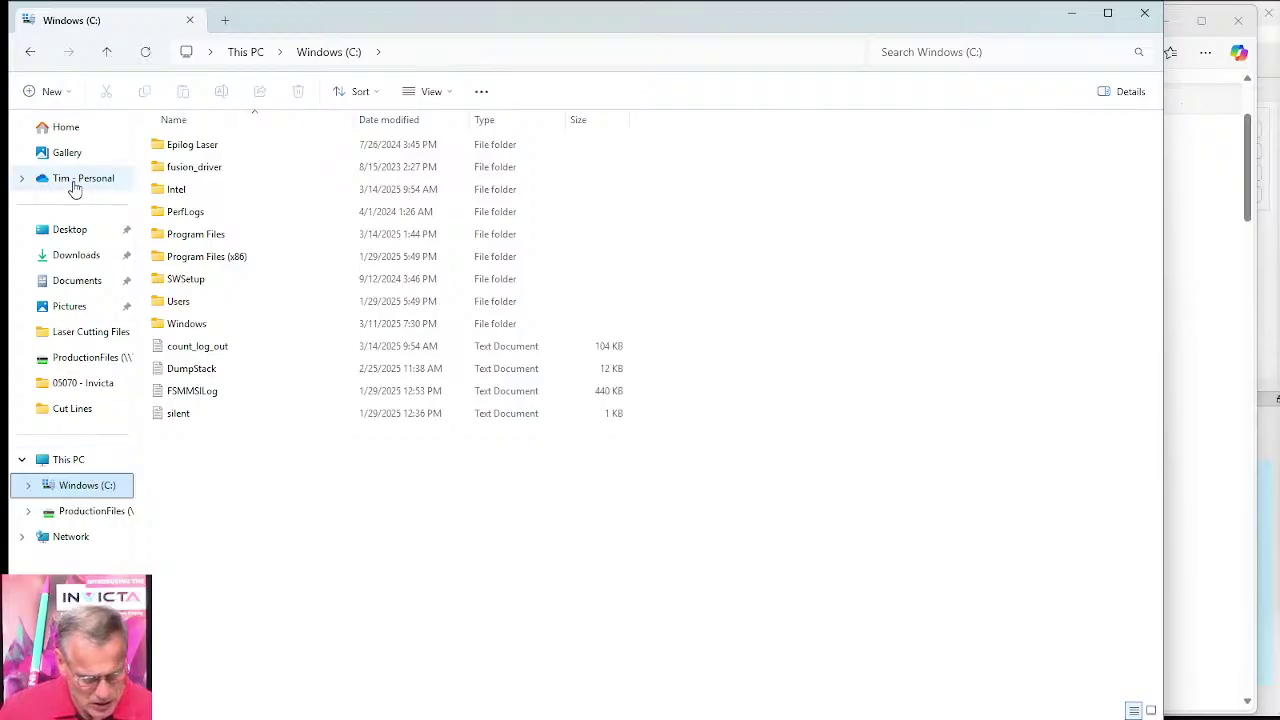
left_click(64, 128)
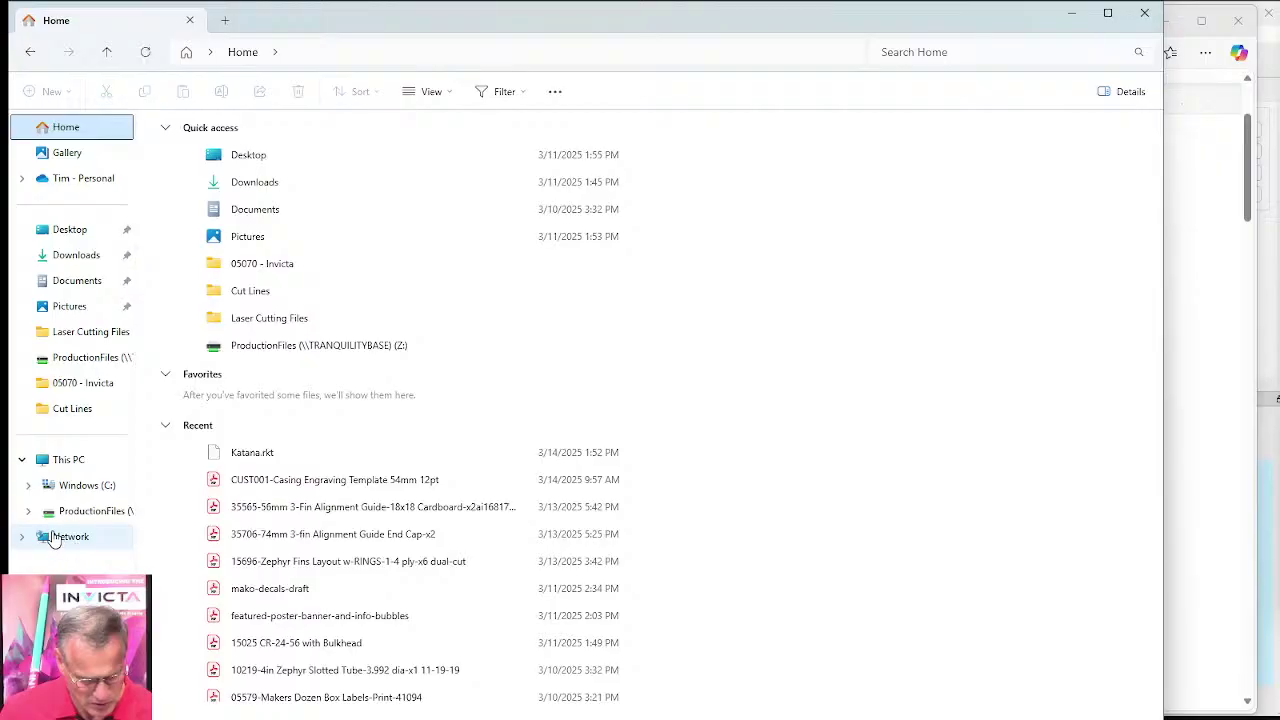
left_click(28, 485)
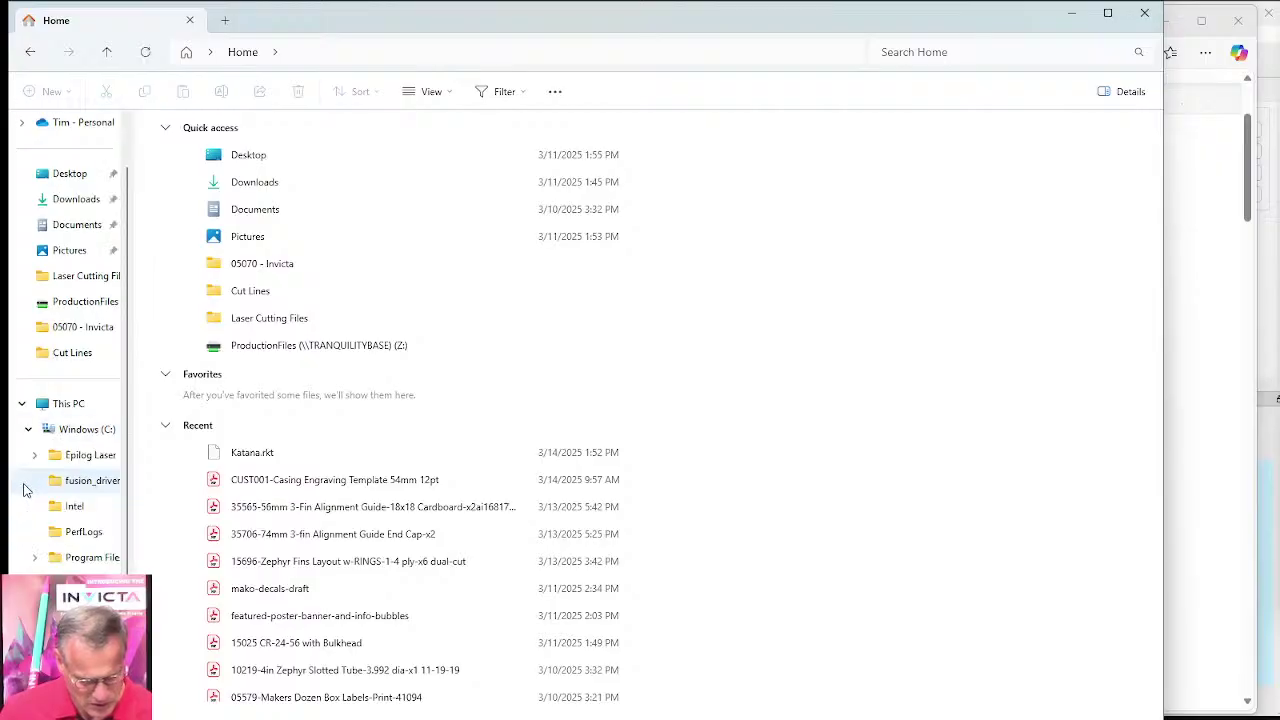
scroll(60, 495, "down", 2)
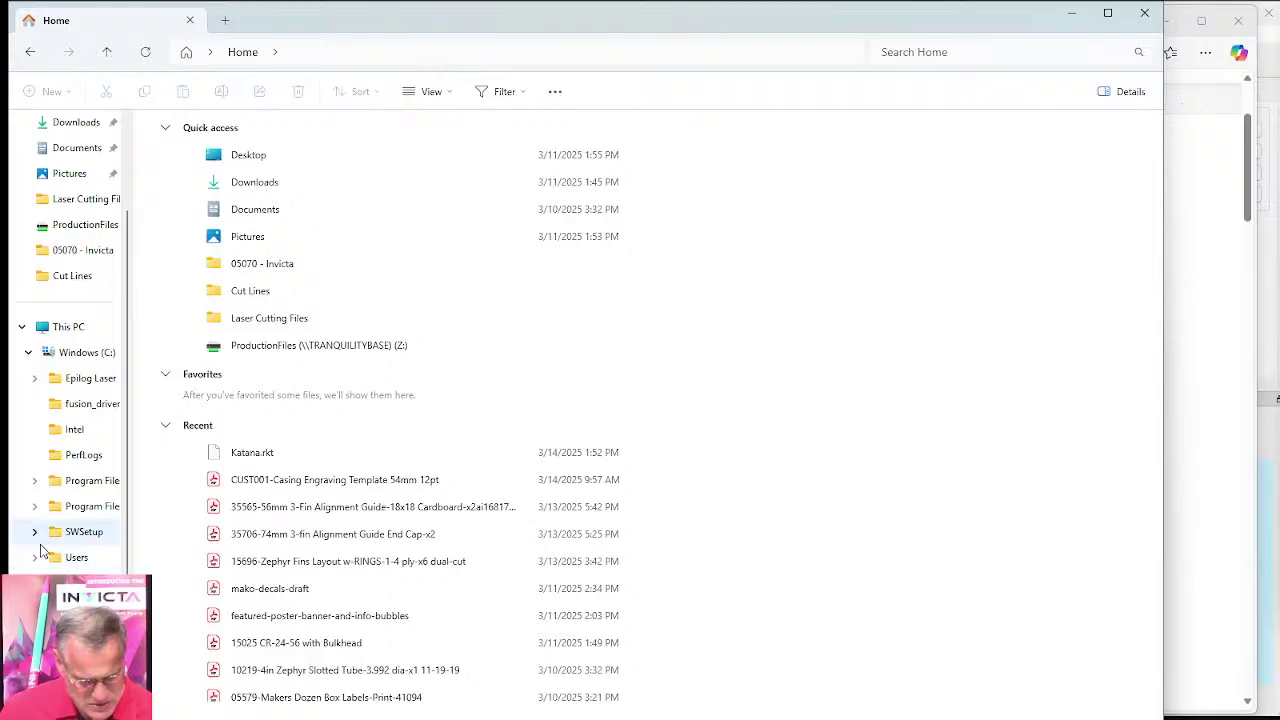
scroll(42, 552, "up", 2)
scroll(42, 551, "down", 2)
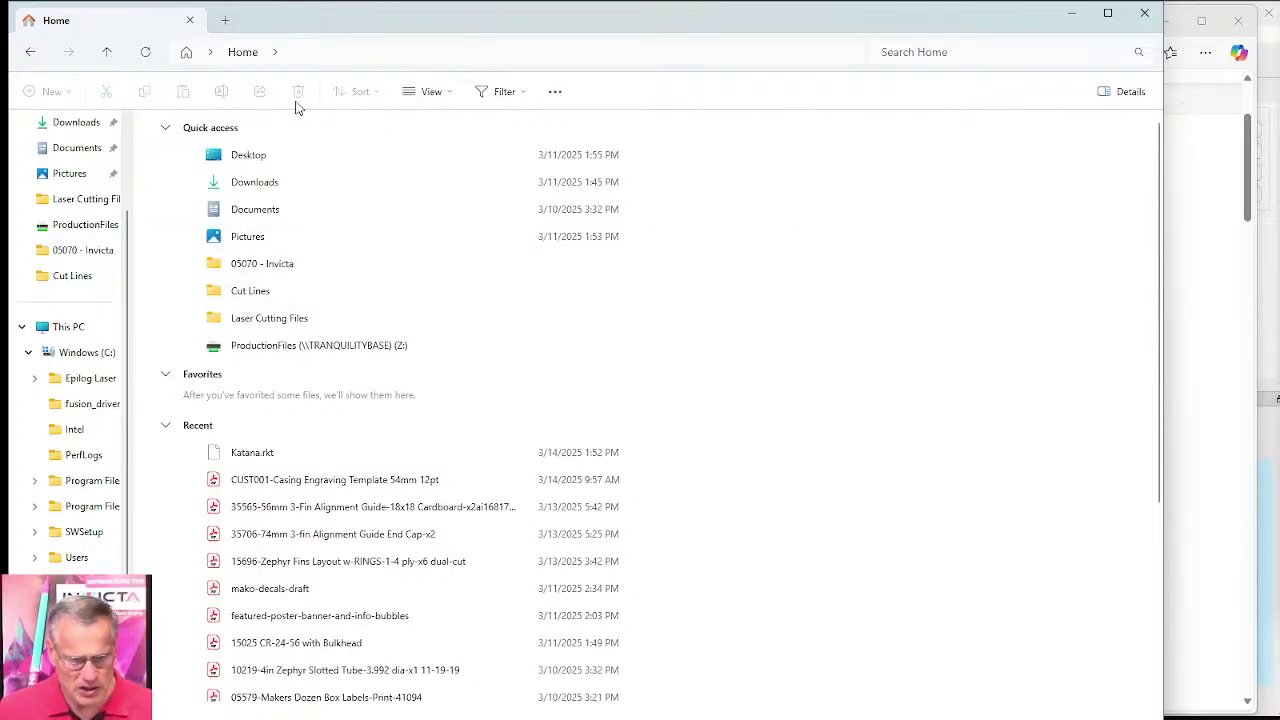
Step: Turn on the display of hidden items in File Explorer
left_click(450, 92)
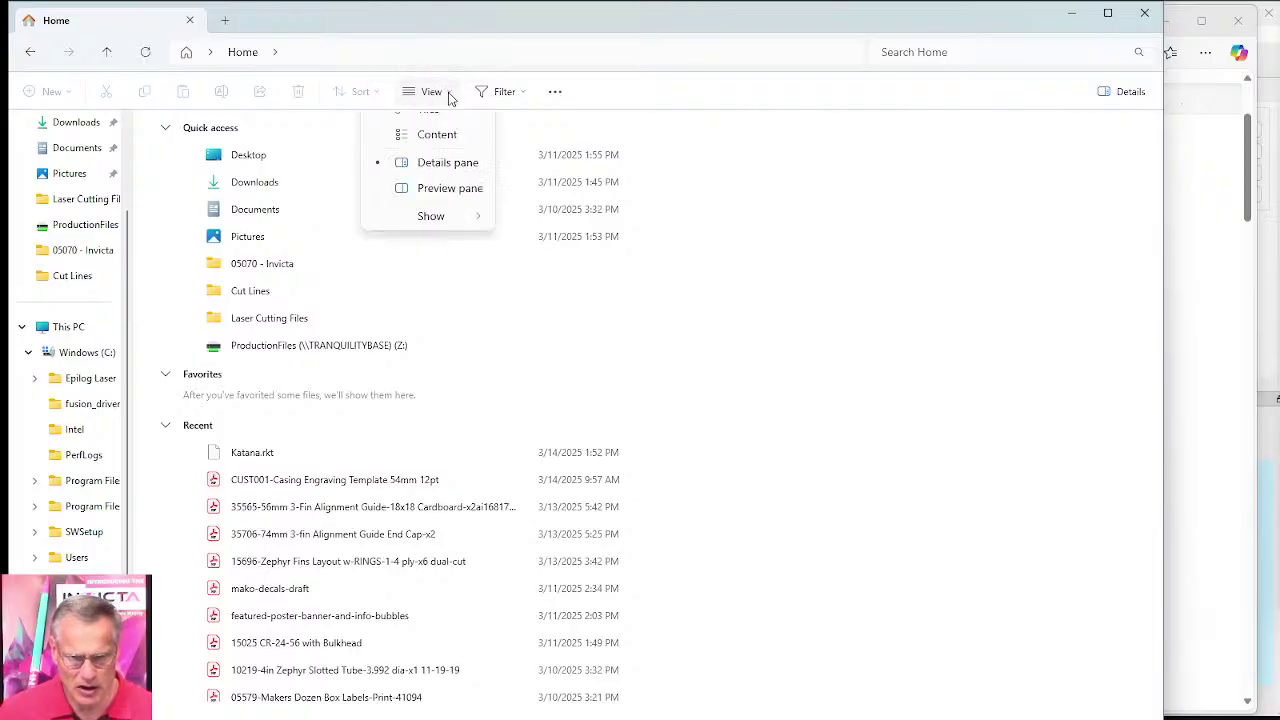
mouse_move(434, 243)
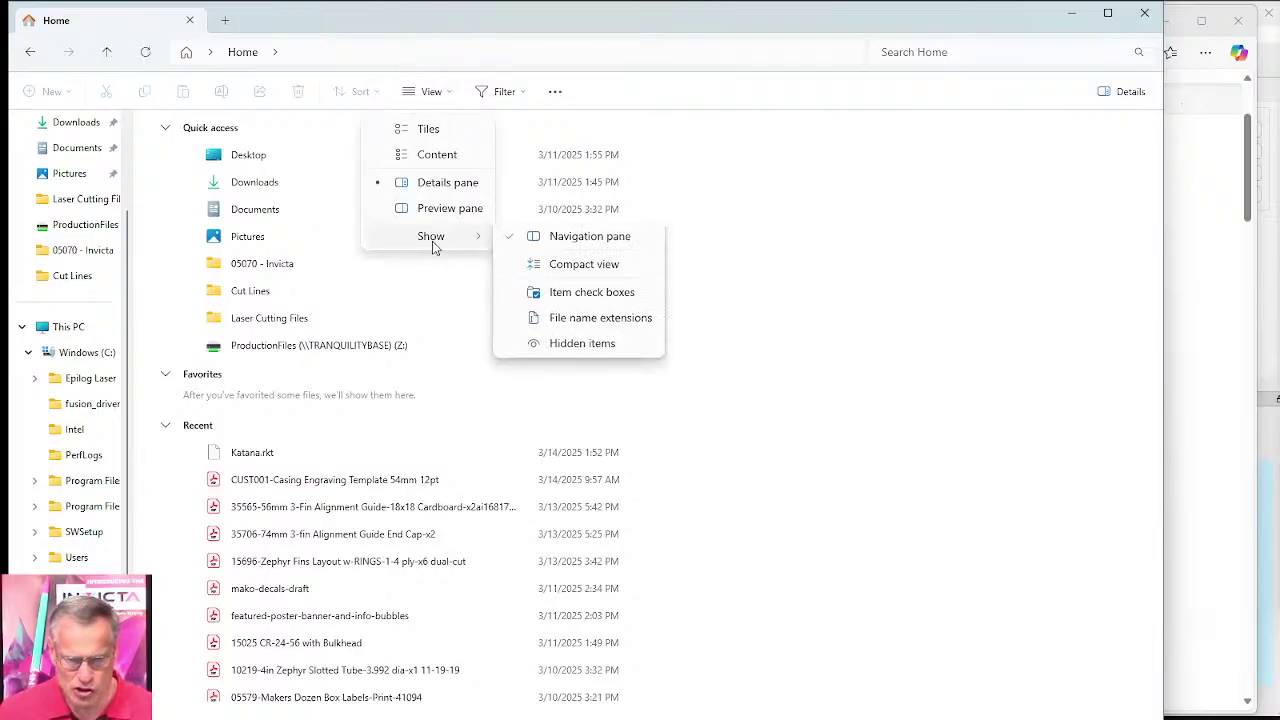
left_click(581, 346)
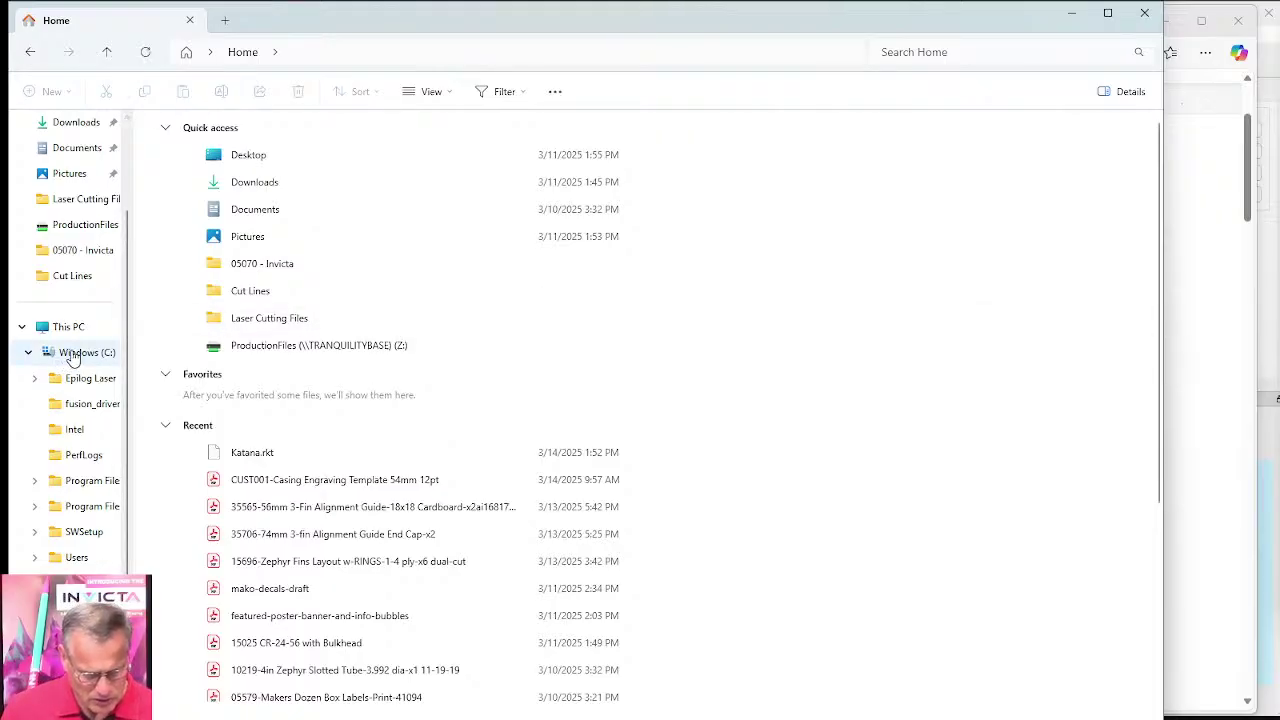
Step: Open the Windows (C:) drive from This PC and go into the personal profile folder inside Users
left_click(60, 330)
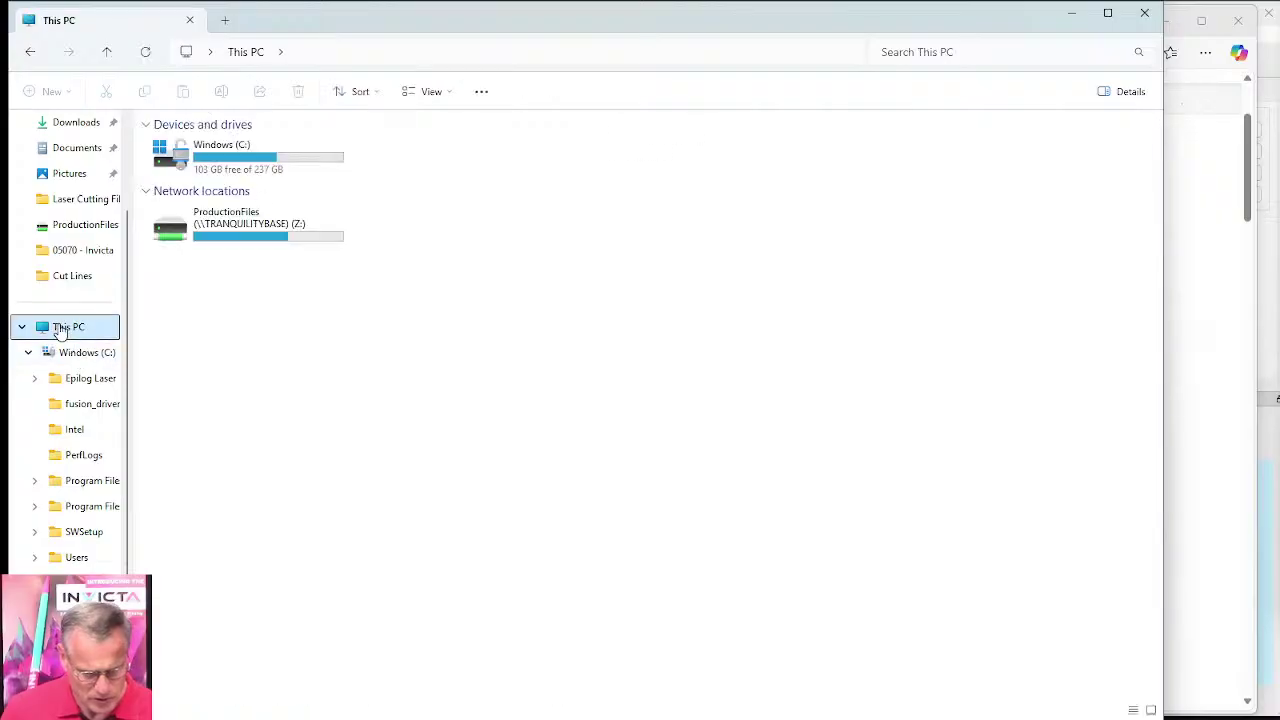
double_click(222, 158)
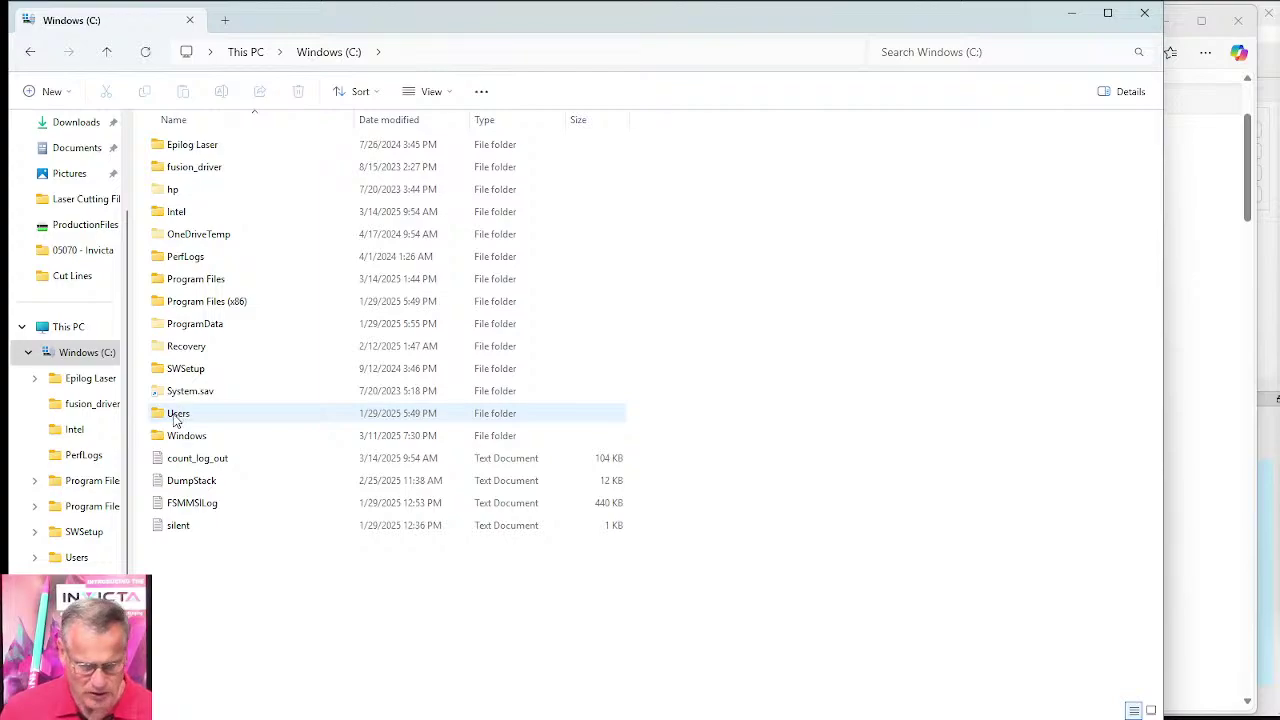
double_click(180, 418)
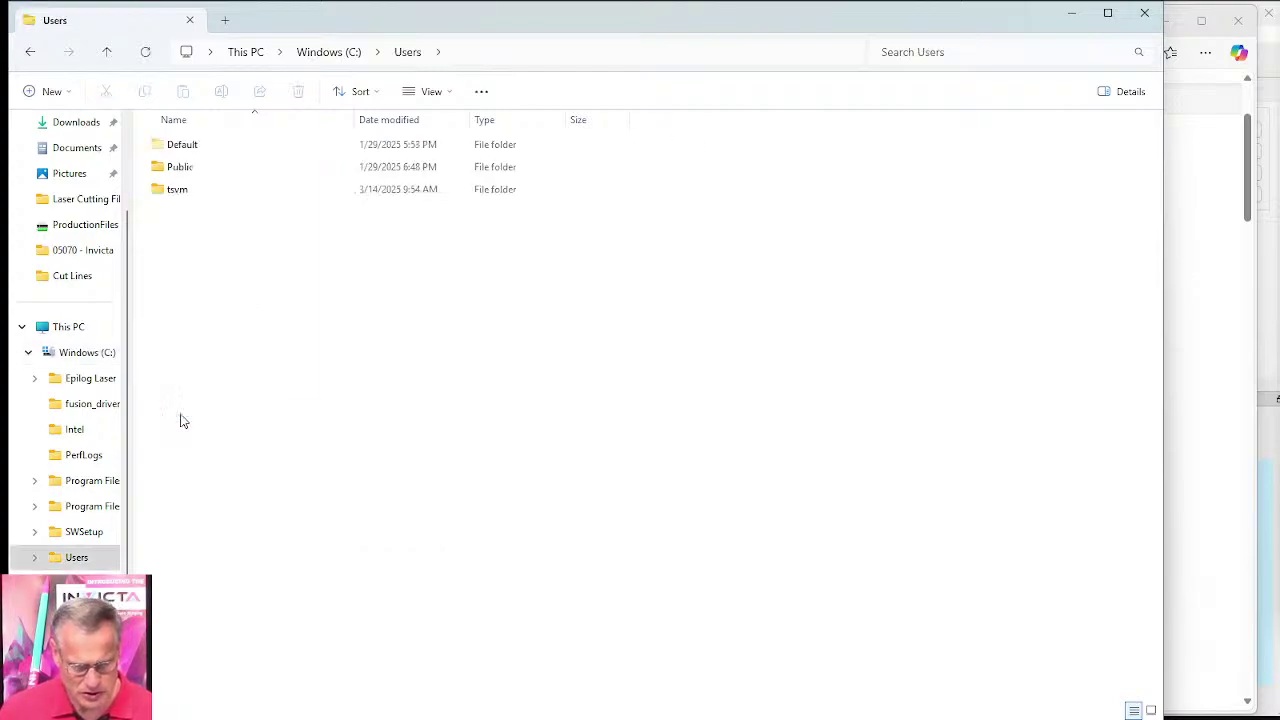
left_click(186, 198)
double_click(186, 198)
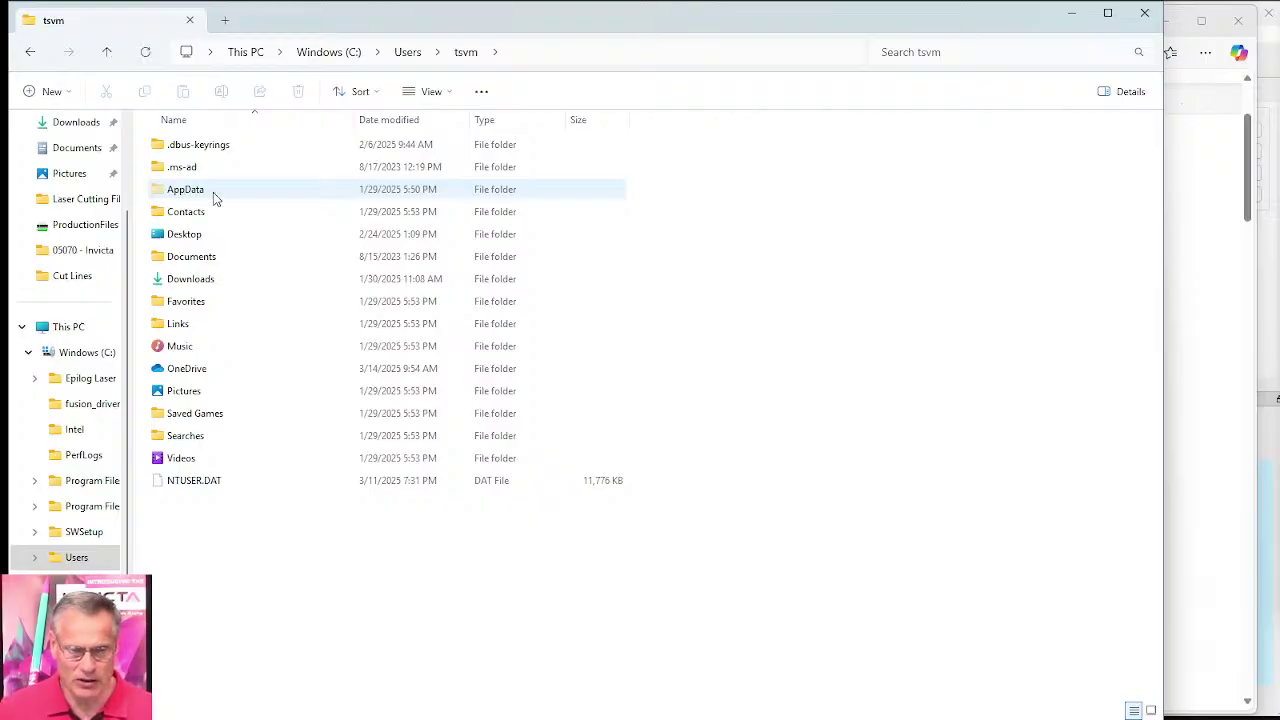
Step: Turn hidden items off and back on in the profile folder to demonstrate the effect on AppData
left_click(442, 98)
mouse_move(460, 390)
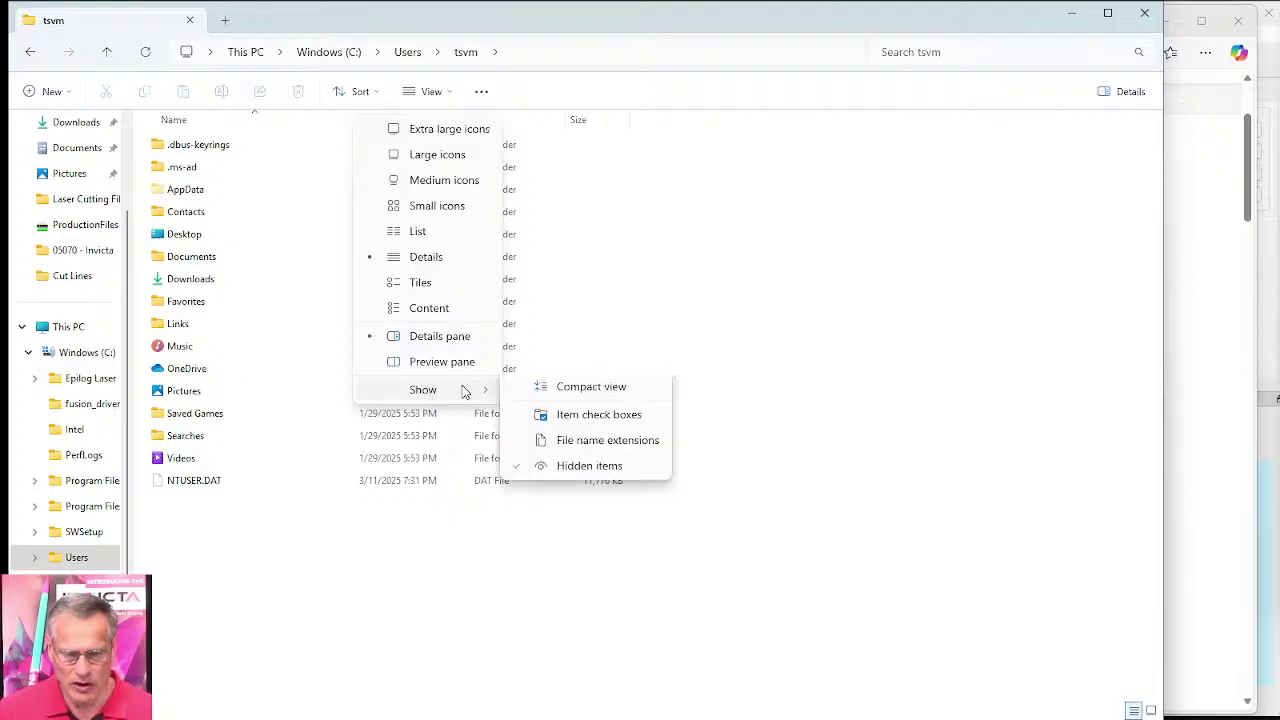
left_click(588, 499)
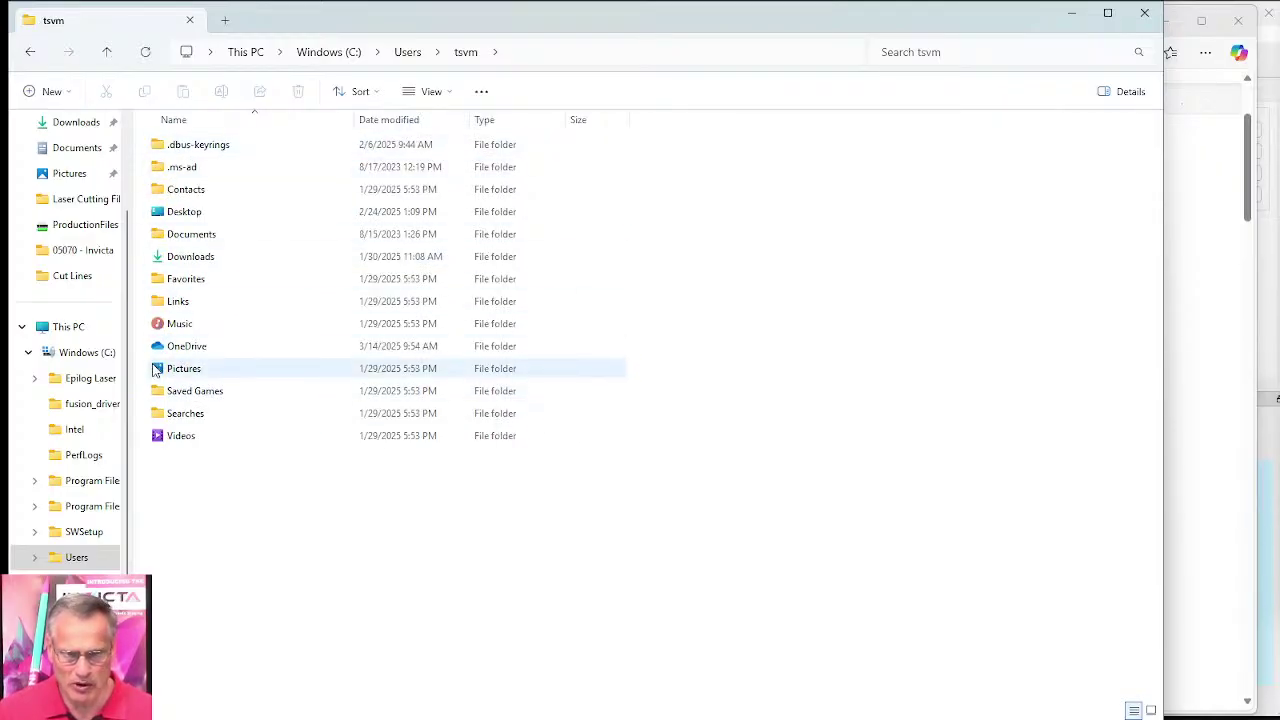
left_click(438, 92)
mouse_move(440, 389)
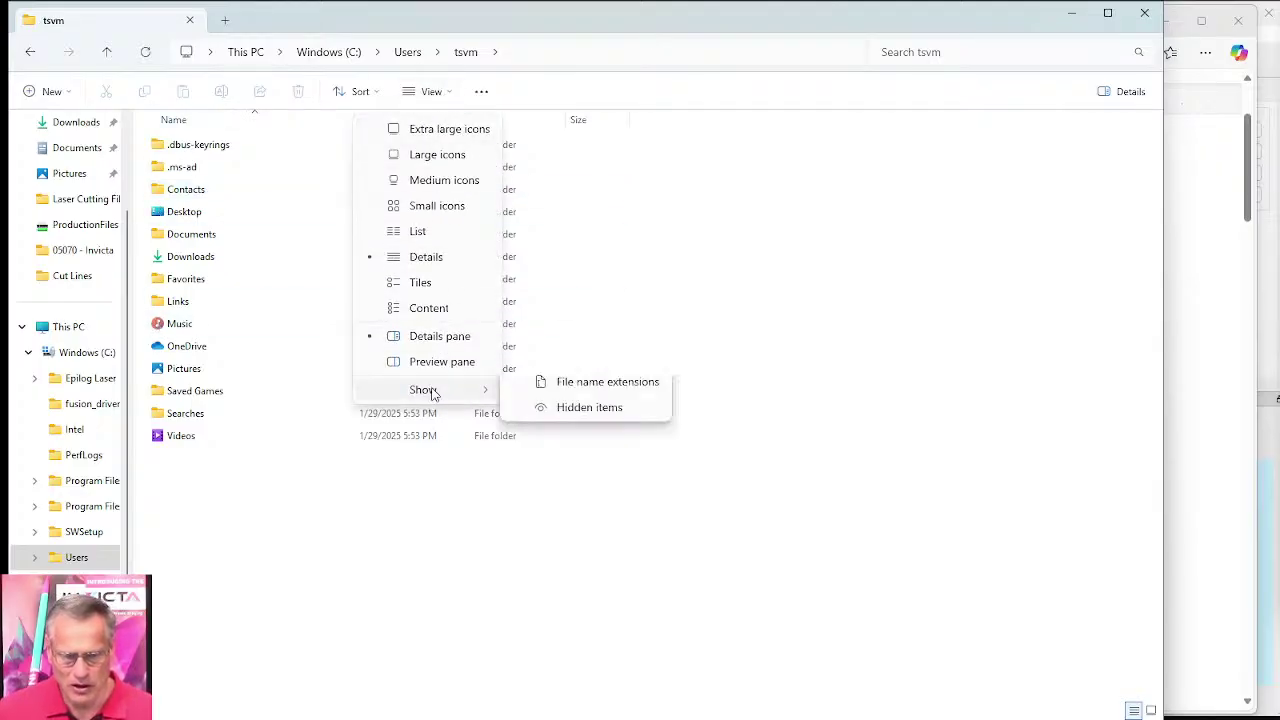
left_click(589, 499)
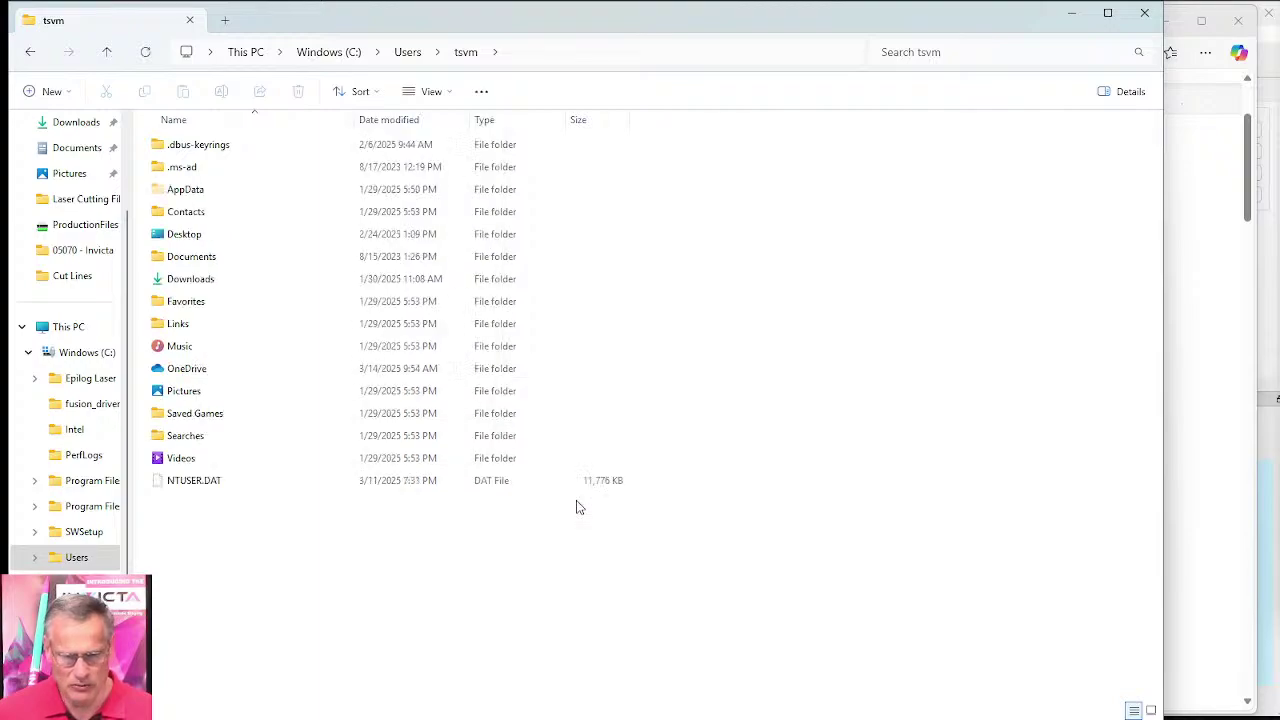
Step: Open the RockSim 11 motor data folder under AppData, following Local, ApogeeComponents, Rocksim_11 and Data
double_click(187, 193)
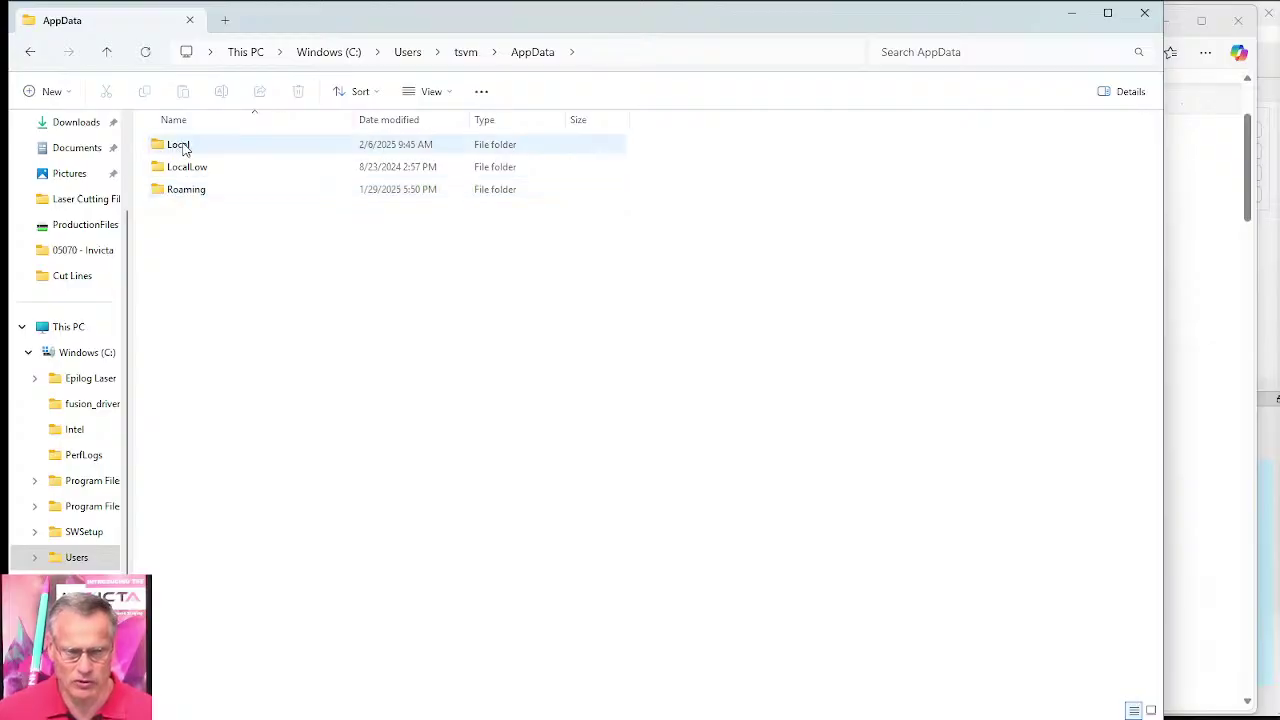
double_click(180, 146)
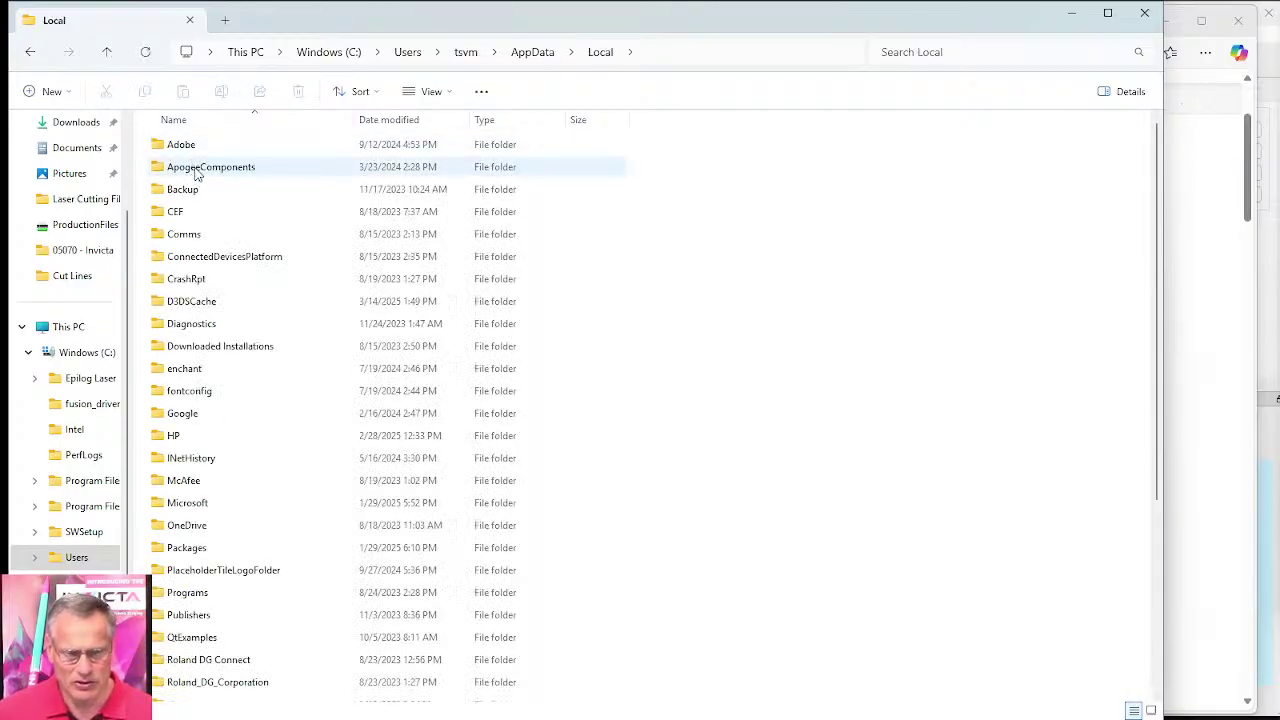
double_click(197, 170)
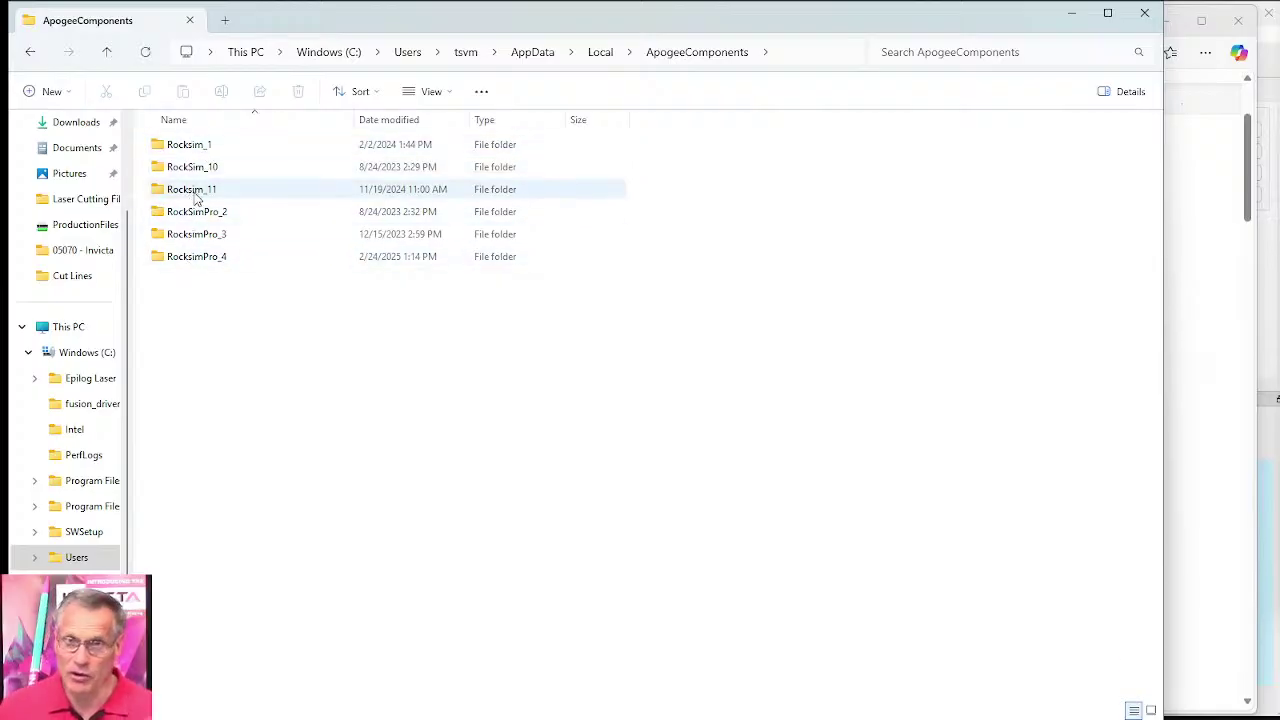
mouse_move(196, 199)
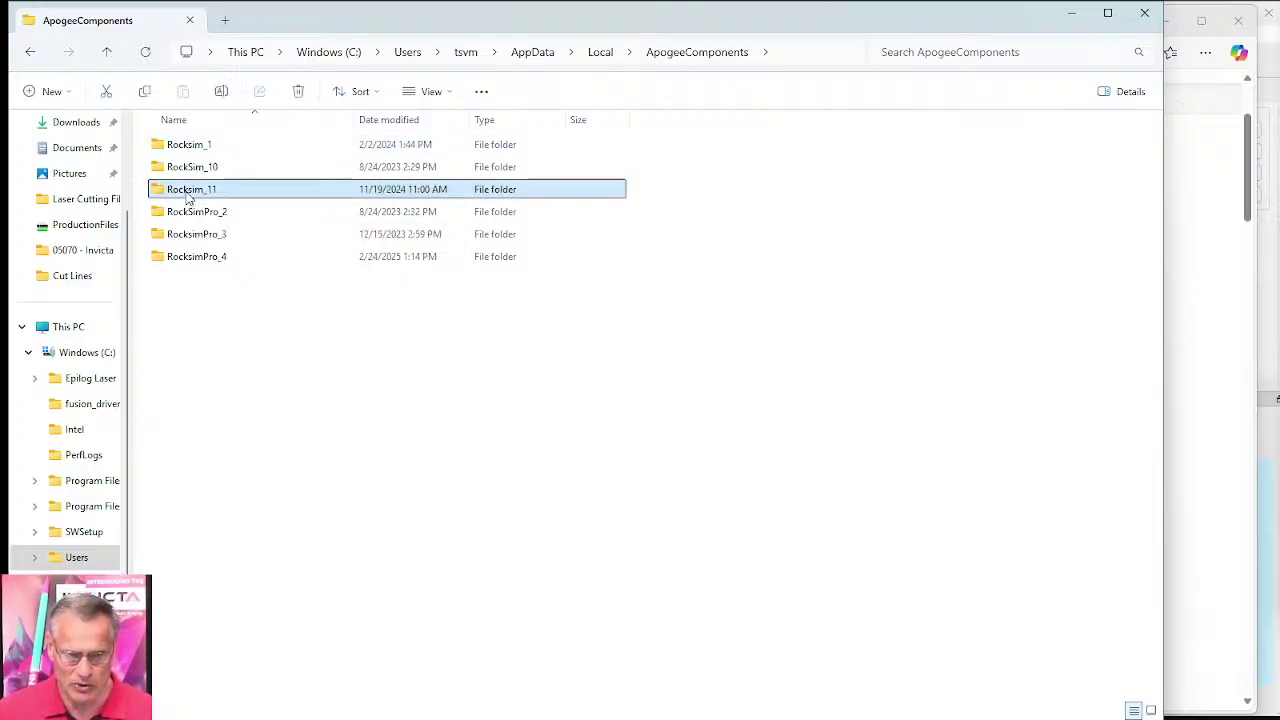
double_click(185, 190)
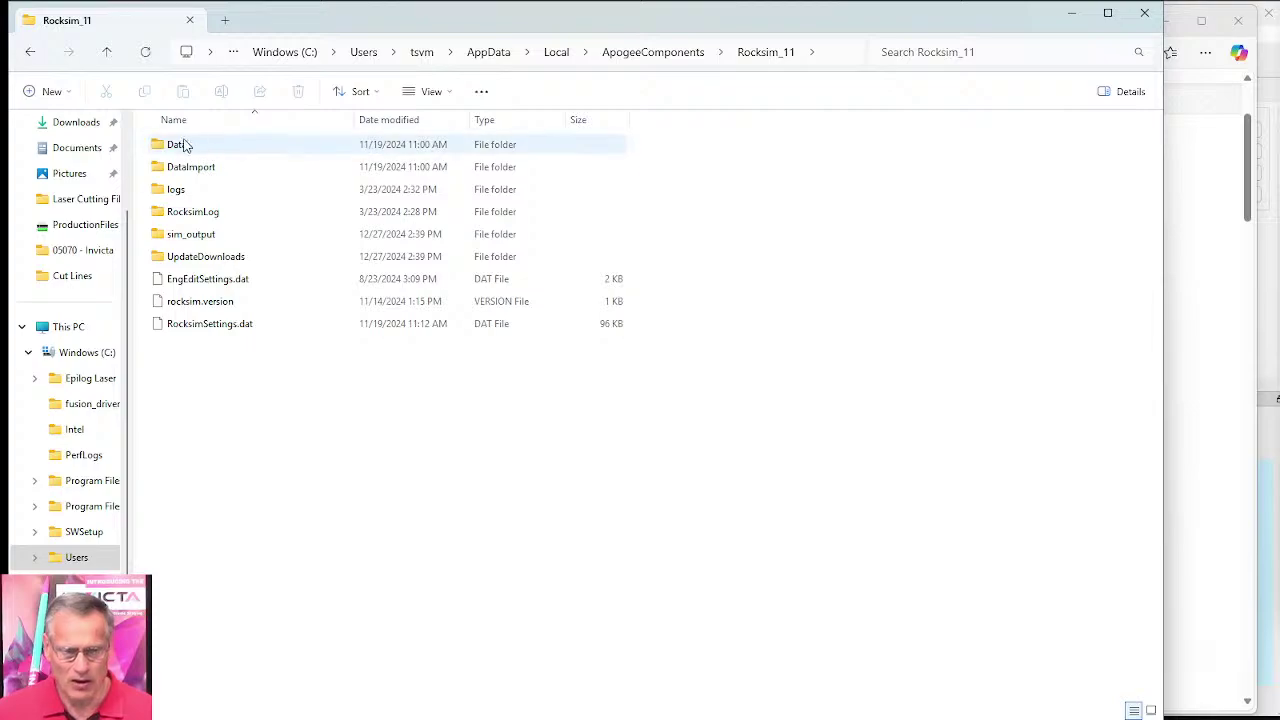
double_click(180, 148)
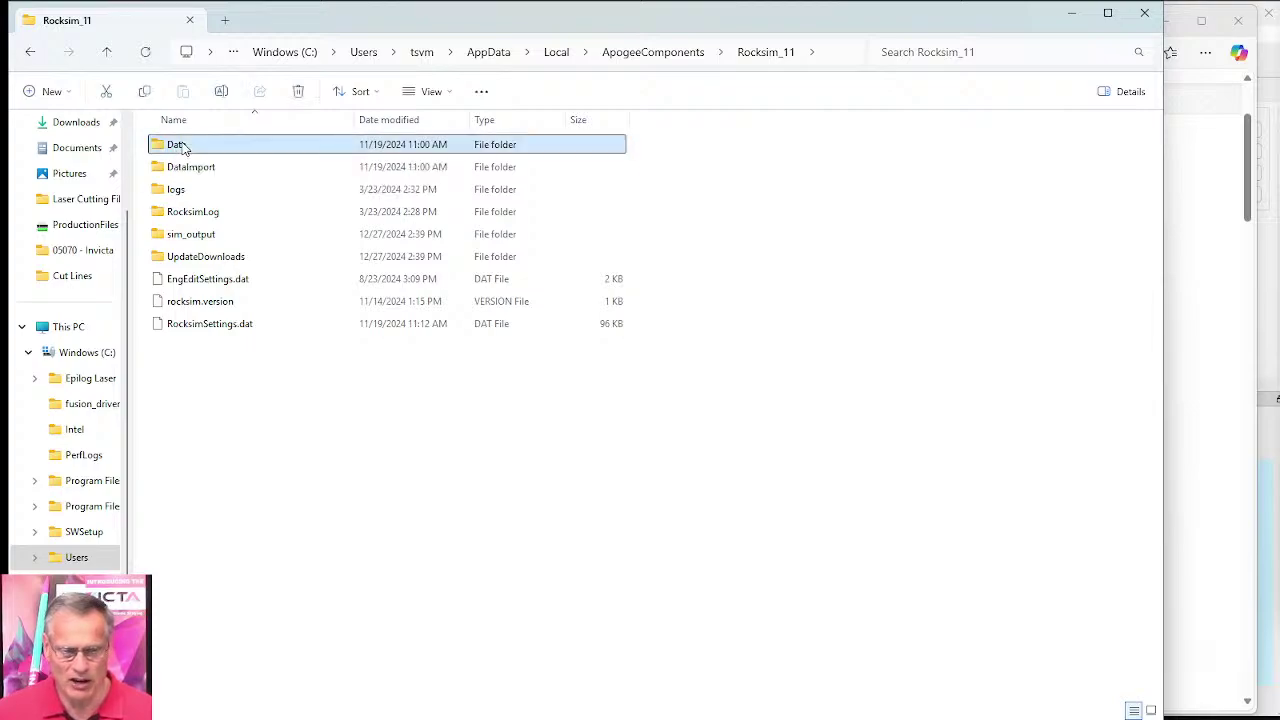
Step: Examine the motor files in the Data folder from AeroTech through Cesaroni, Hypertek, Loki Research and Quest Aerospace, selecting AeroTech_G64W.eng along the way
scroll(251, 243, "down", 2)
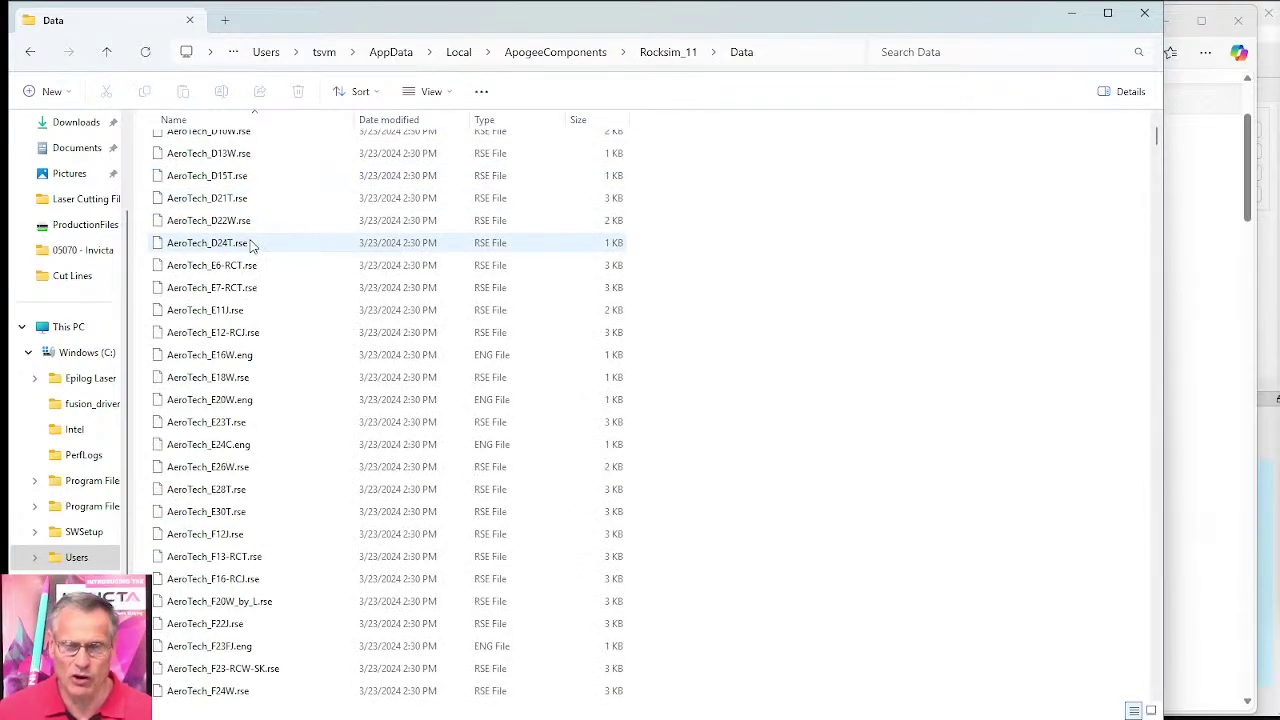
scroll(254, 393, "down", 10)
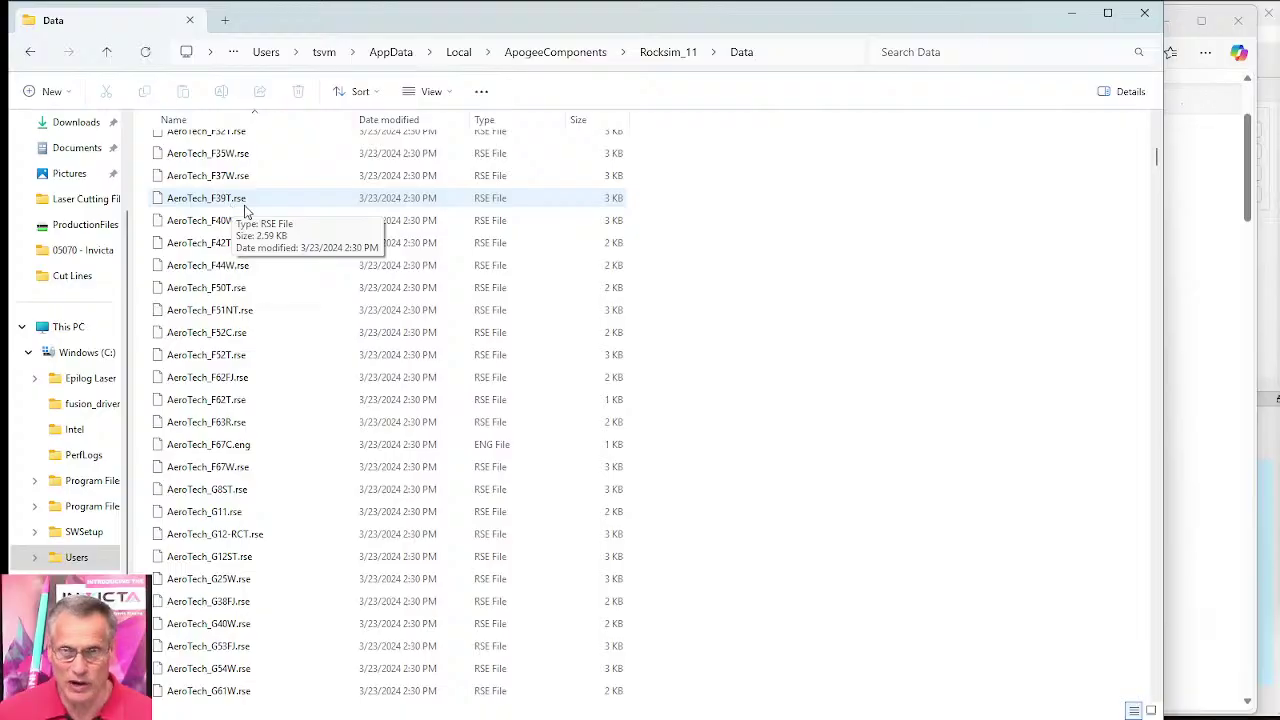
scroll(250, 244, "down", 3)
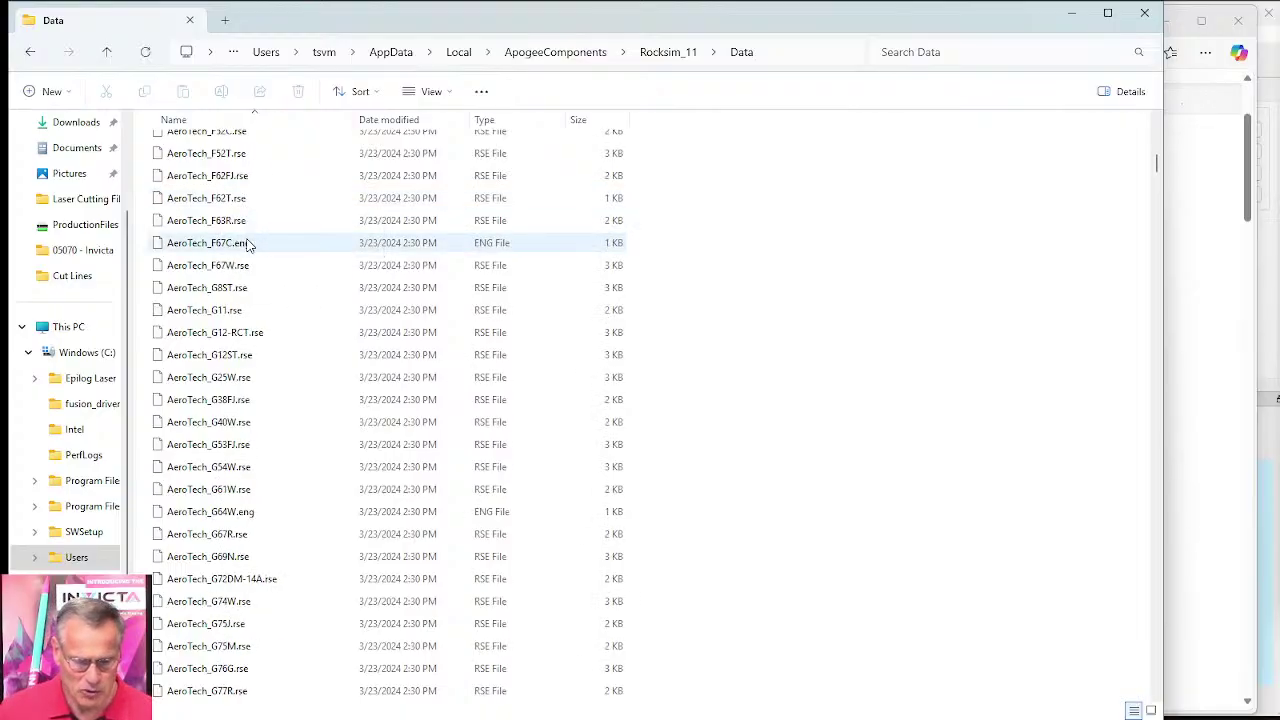
left_click(252, 519)
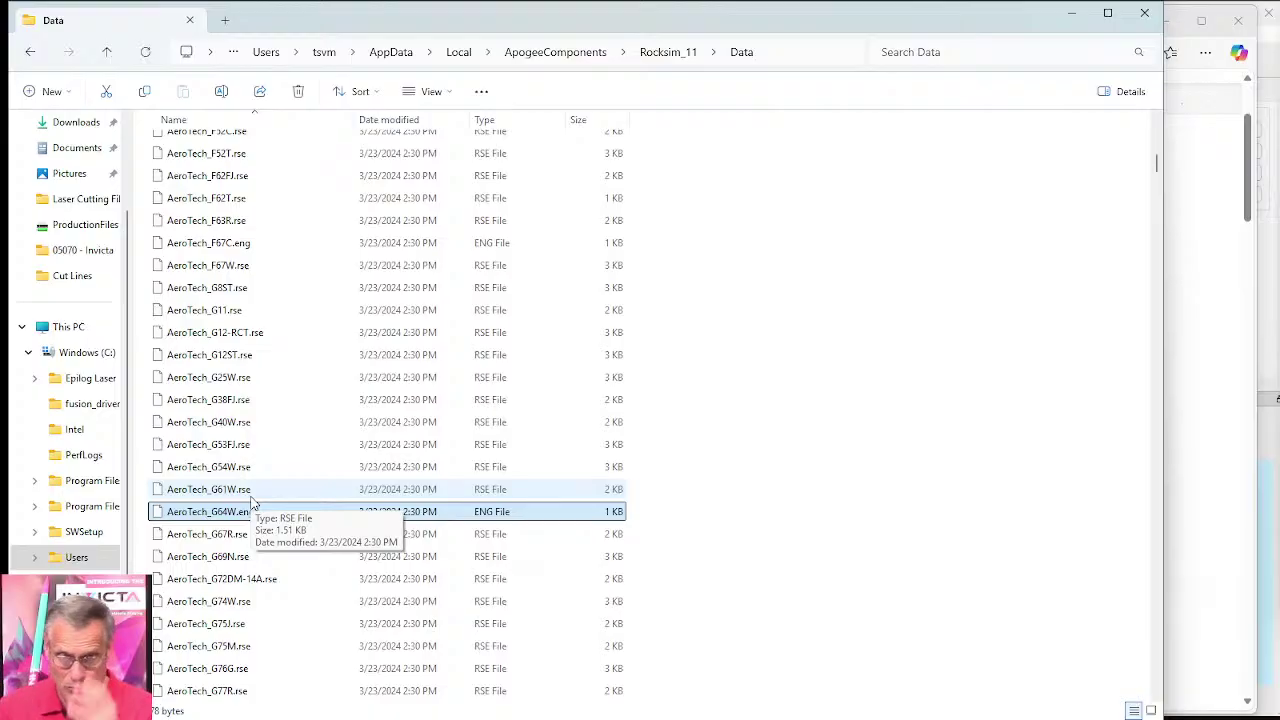
scroll(296, 403, "down", 4)
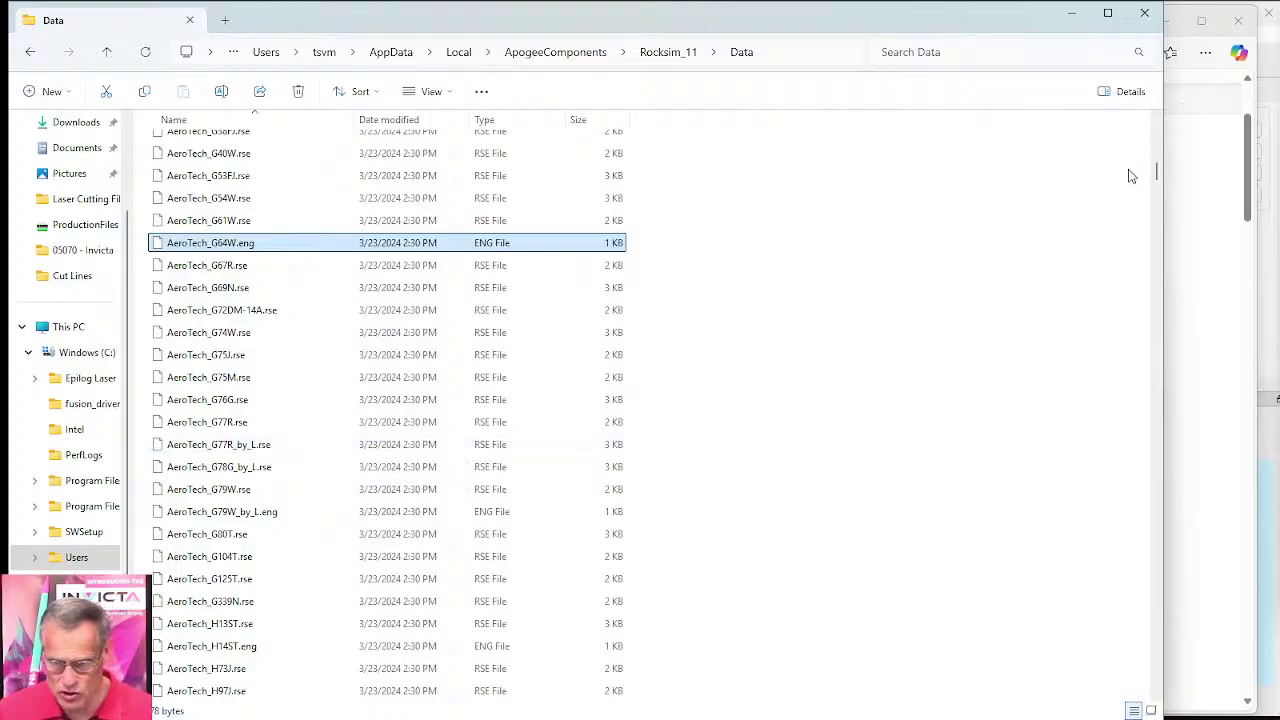
left_click_drag(1158, 178, 1157, 210)
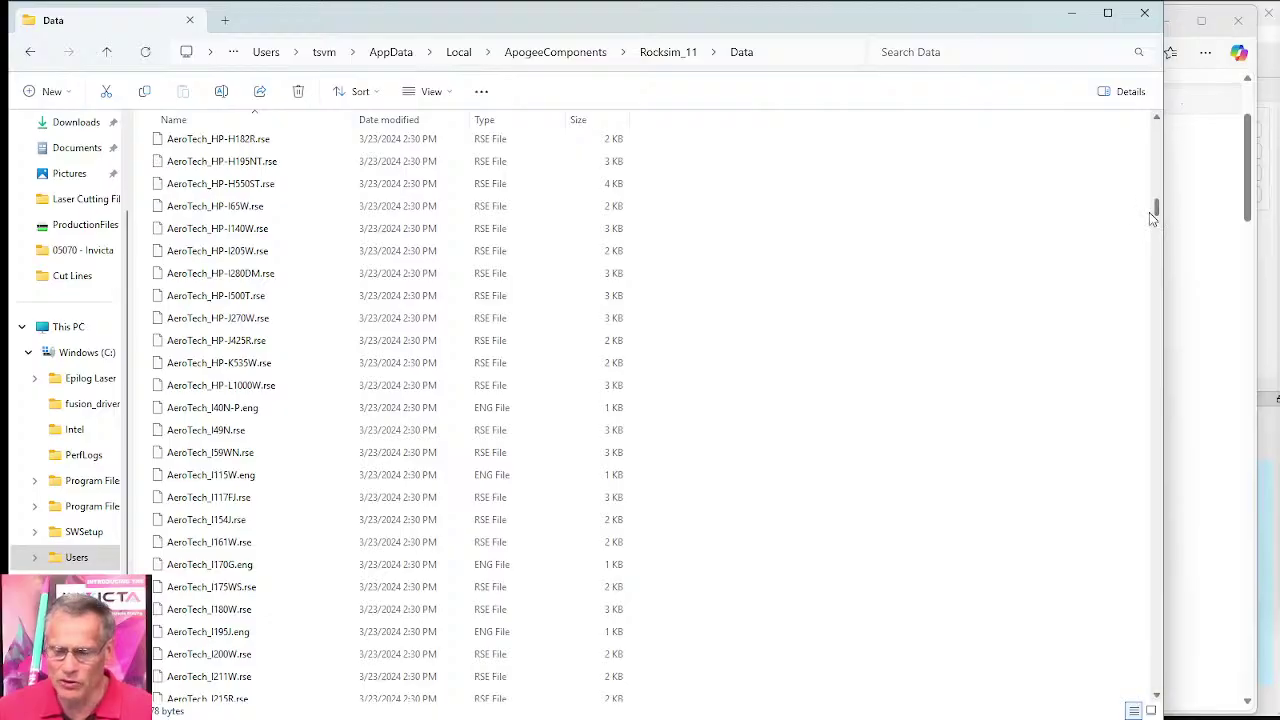
left_click_drag(1155, 210, 1131, 537)
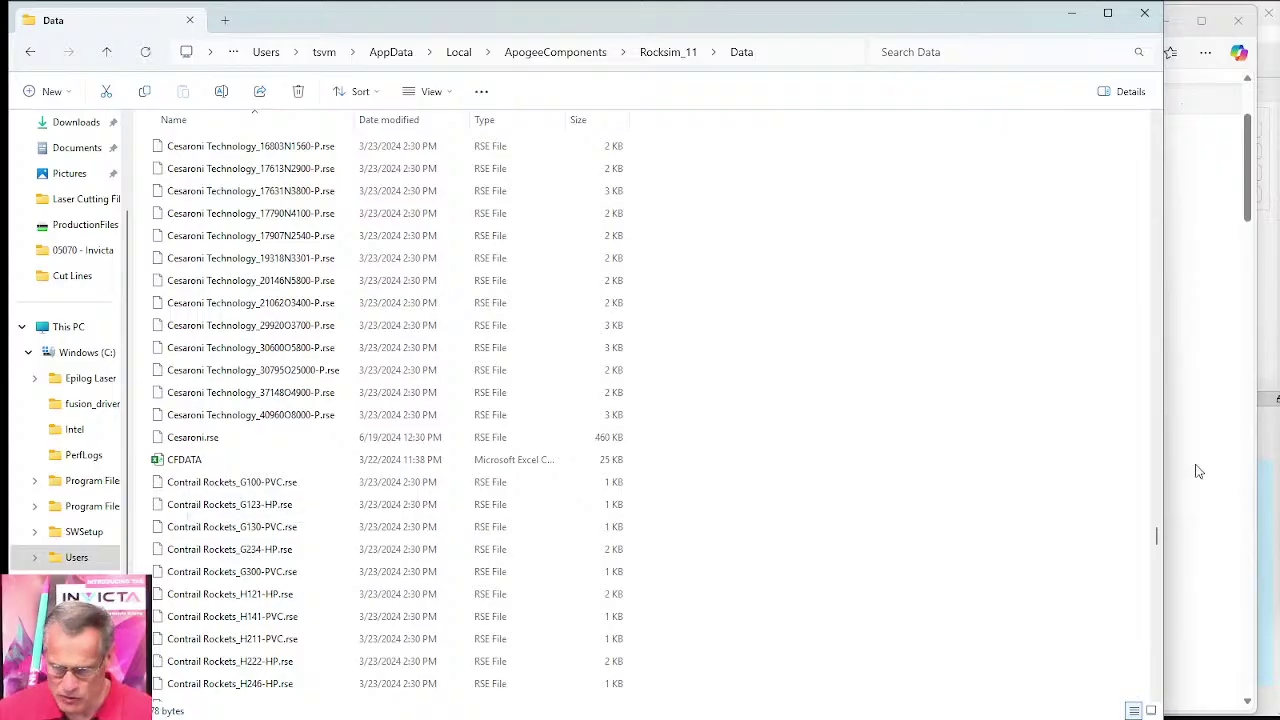
left_click_drag(1159, 541, 1164, 619)
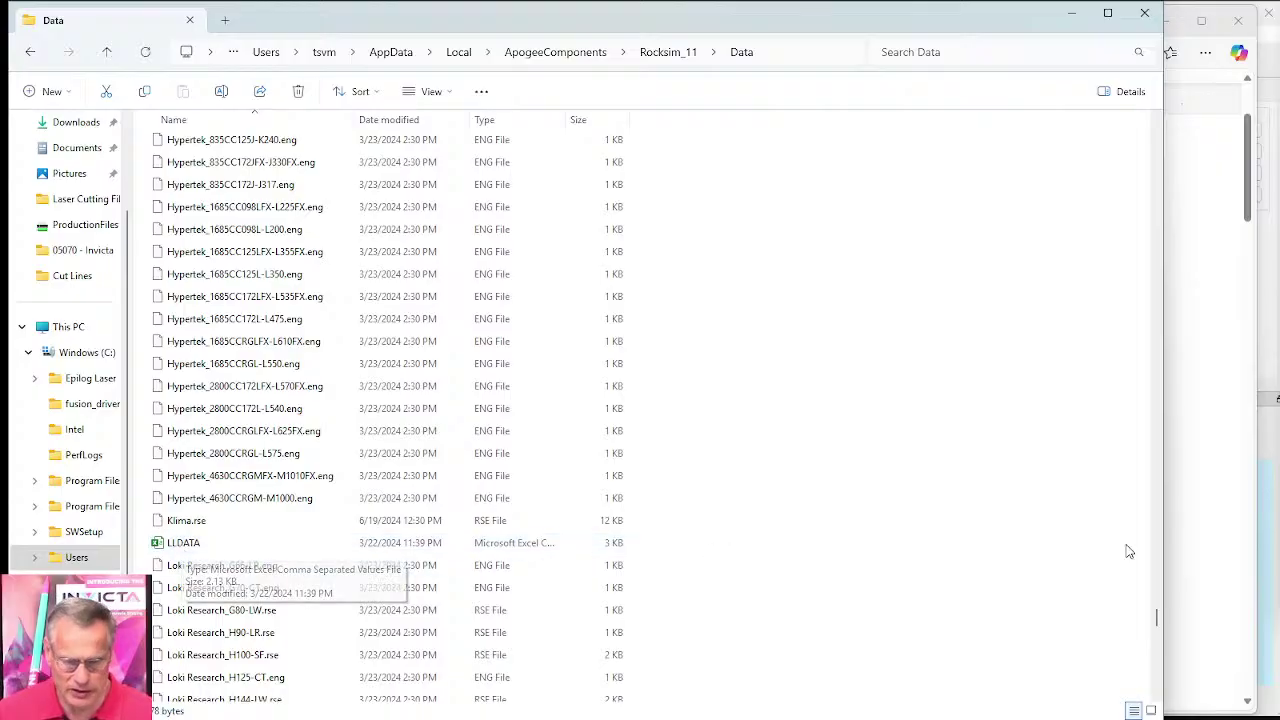
scroll(1160, 634, "down", 5)
left_click_drag(1160, 634, 1157, 663)
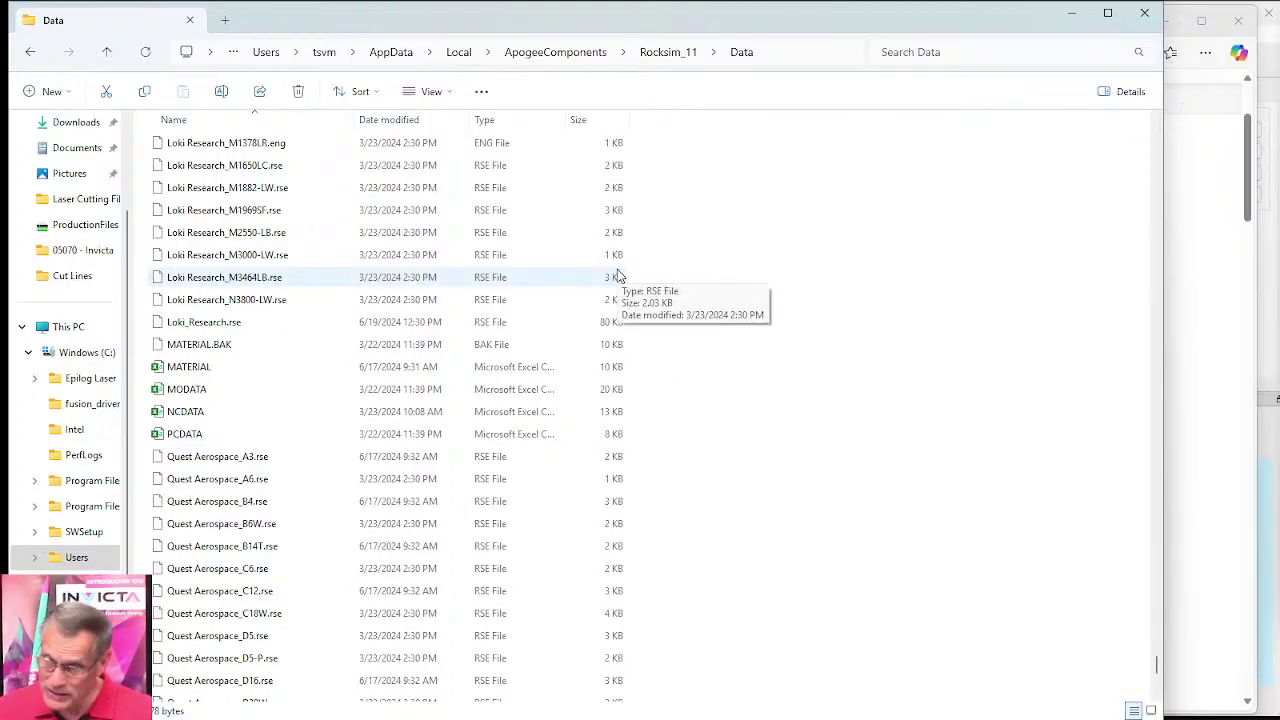
Step: Switch to RockSim Pro, align its window over the file browser, and open the engine data reload dialog
mouse_move(663, 703)
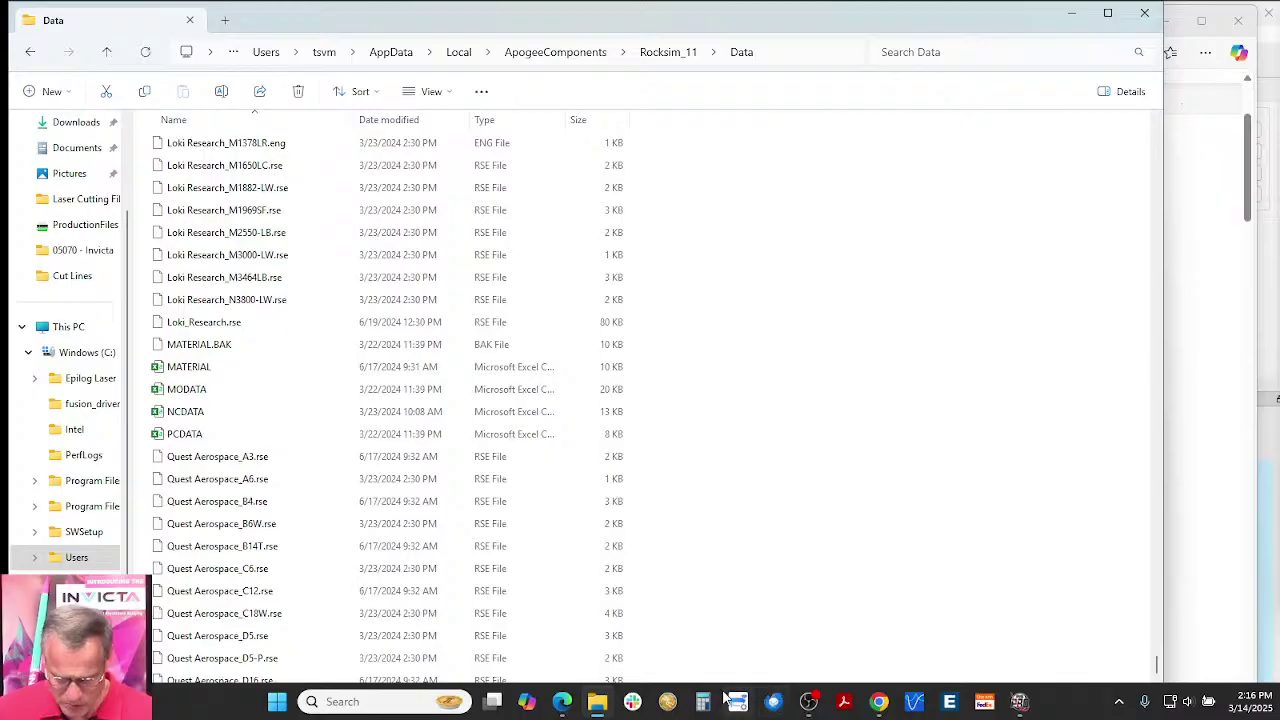
left_click(1010, 704)
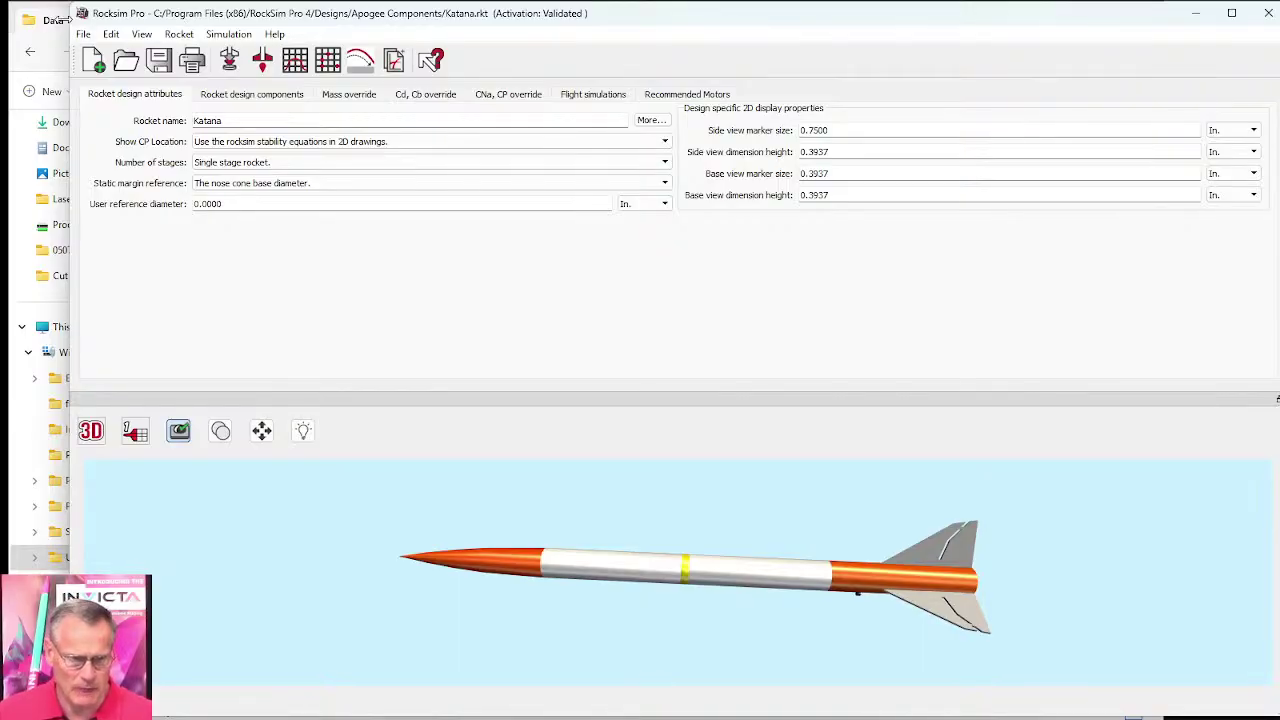
left_click_drag(66, 18, 14, 16)
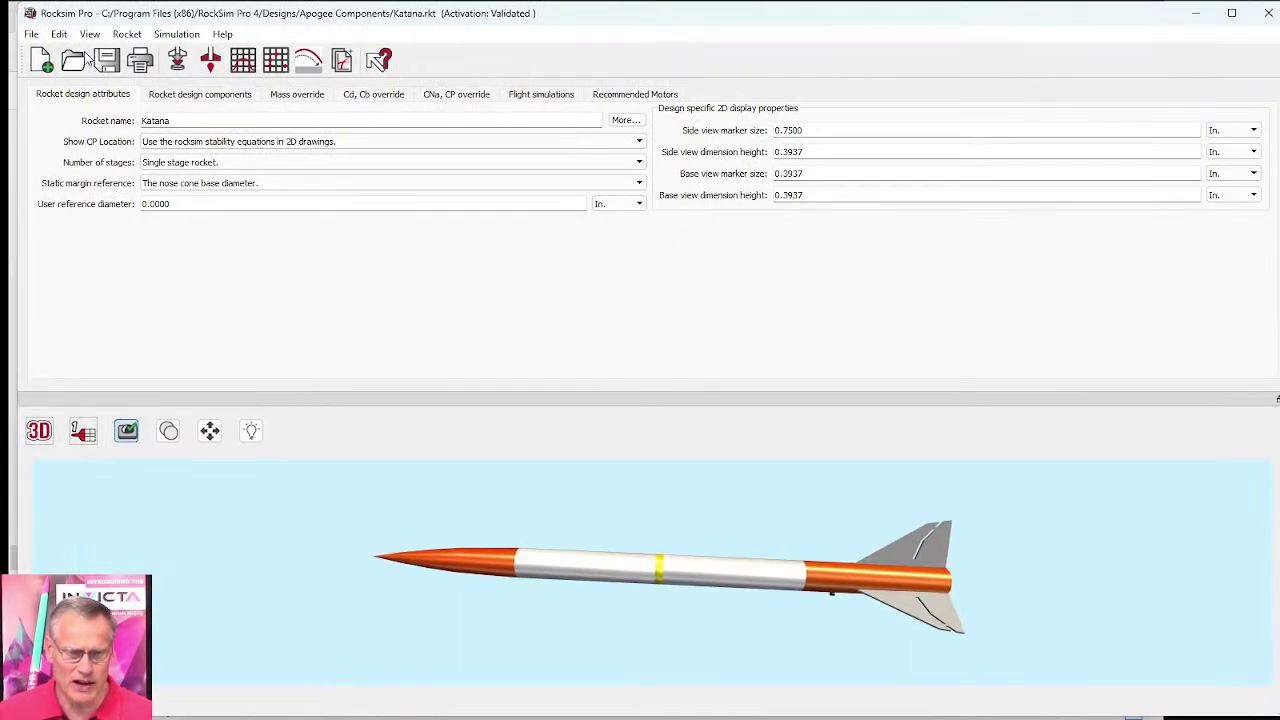
left_click(31, 36)
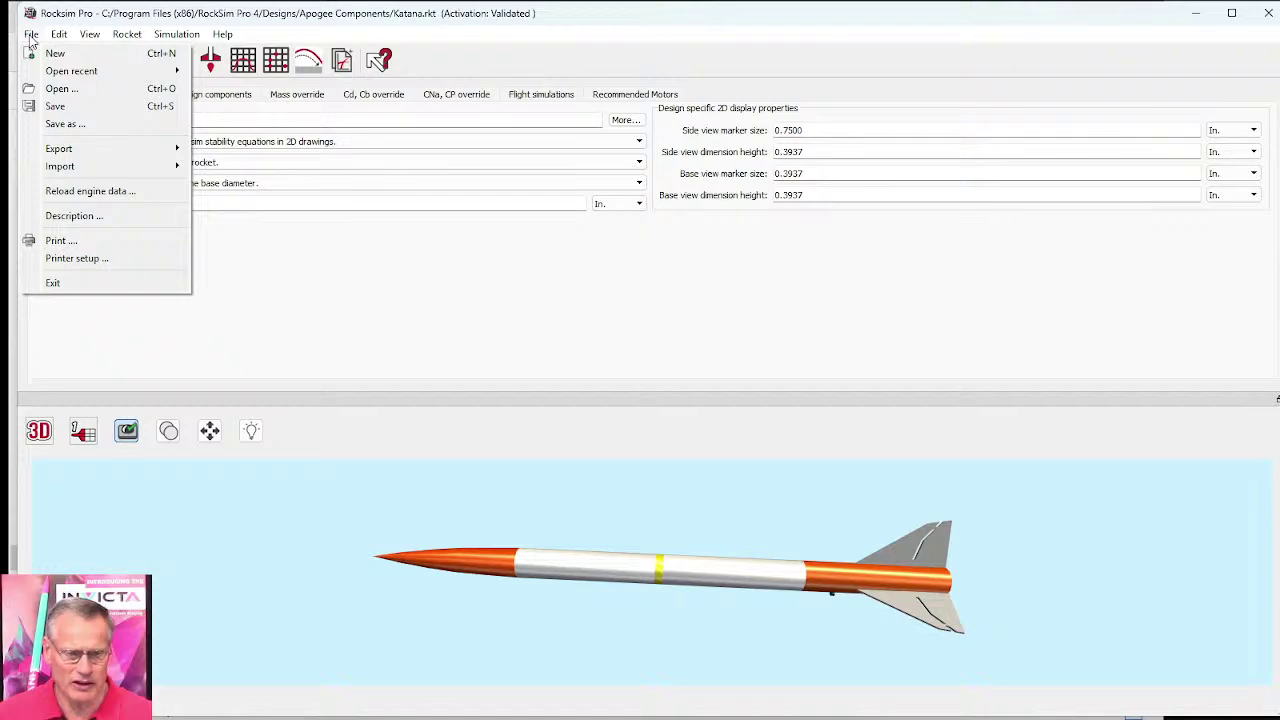
left_click(67, 191)
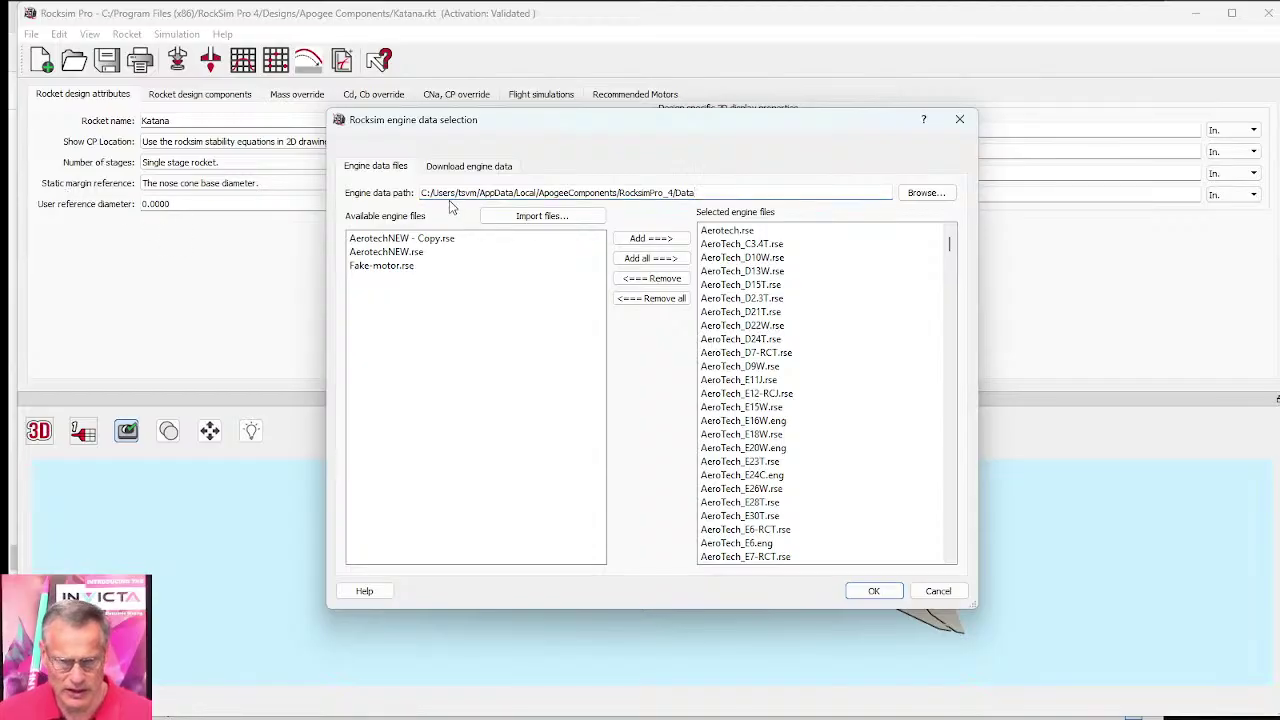
Step: Examine the engine data path and look through the selected engine files from AeroTech to Animal Motor Works
left_click_drag(423, 196, 615, 188)
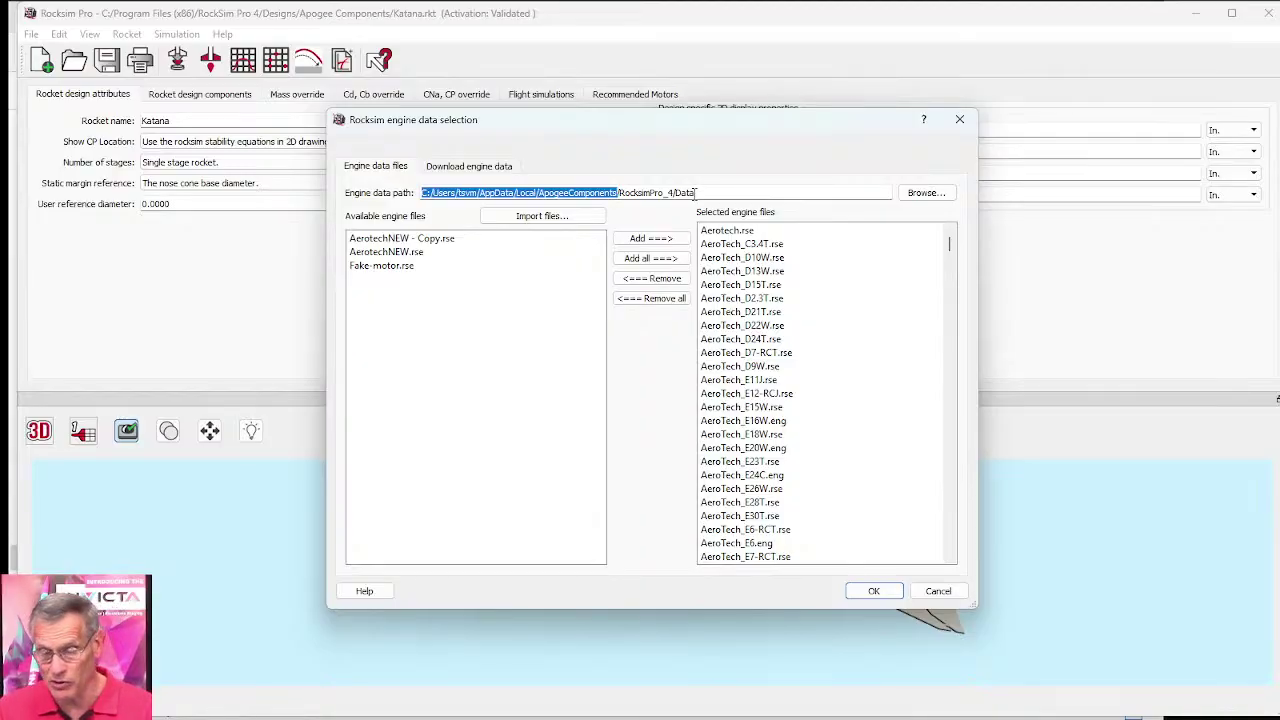
left_click_drag(695, 192, 422, 184)
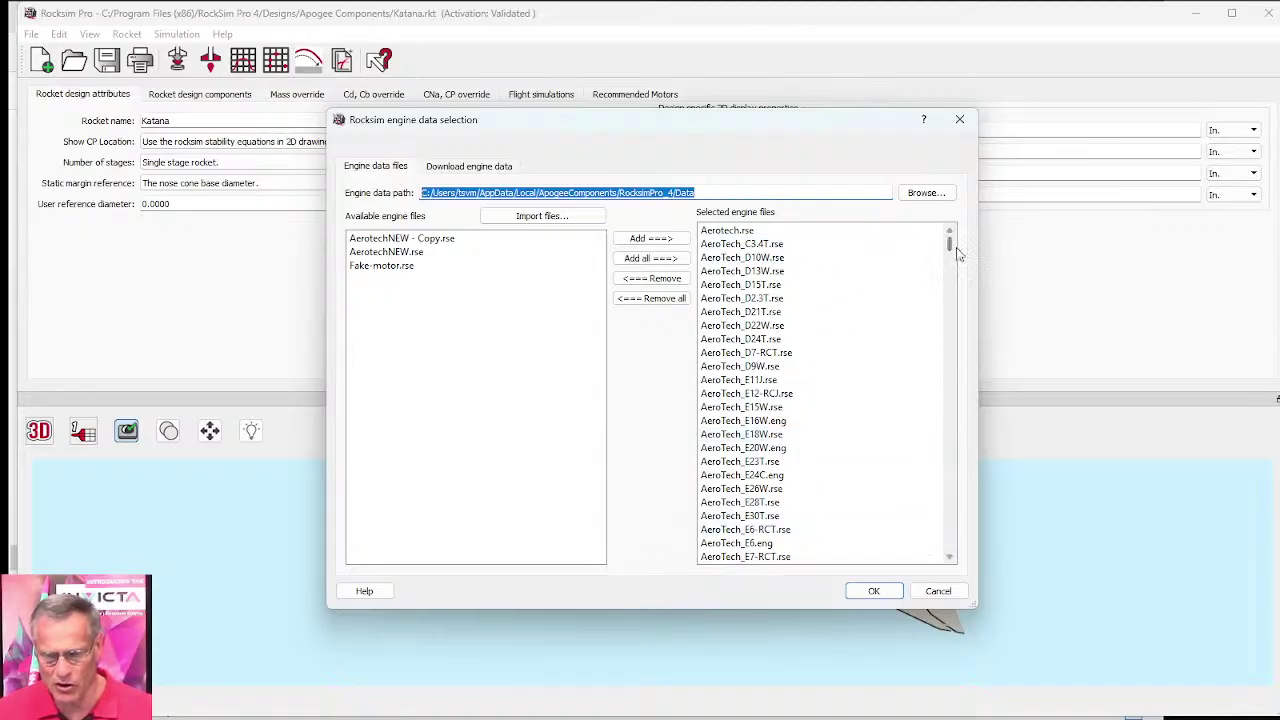
left_click_drag(950, 250, 950, 340)
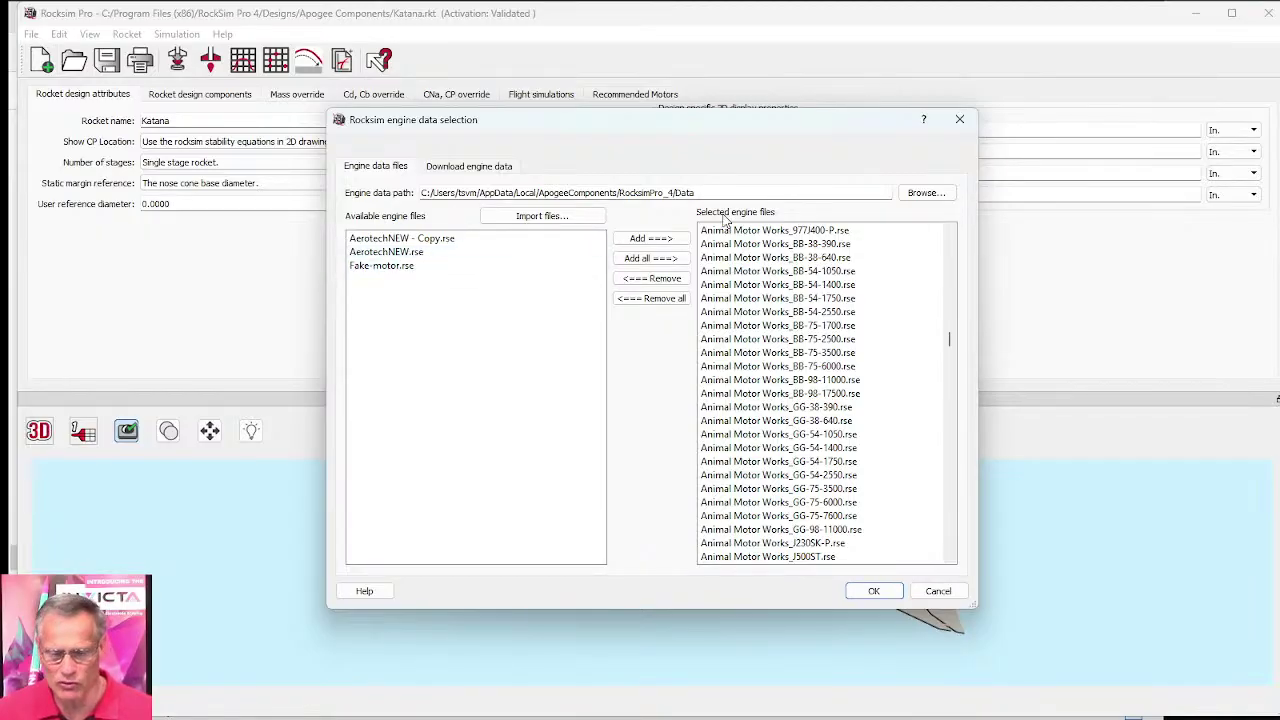
Step: Add Fake-motor.rse to the selected engine files and locate it in that list
left_click(380, 268)
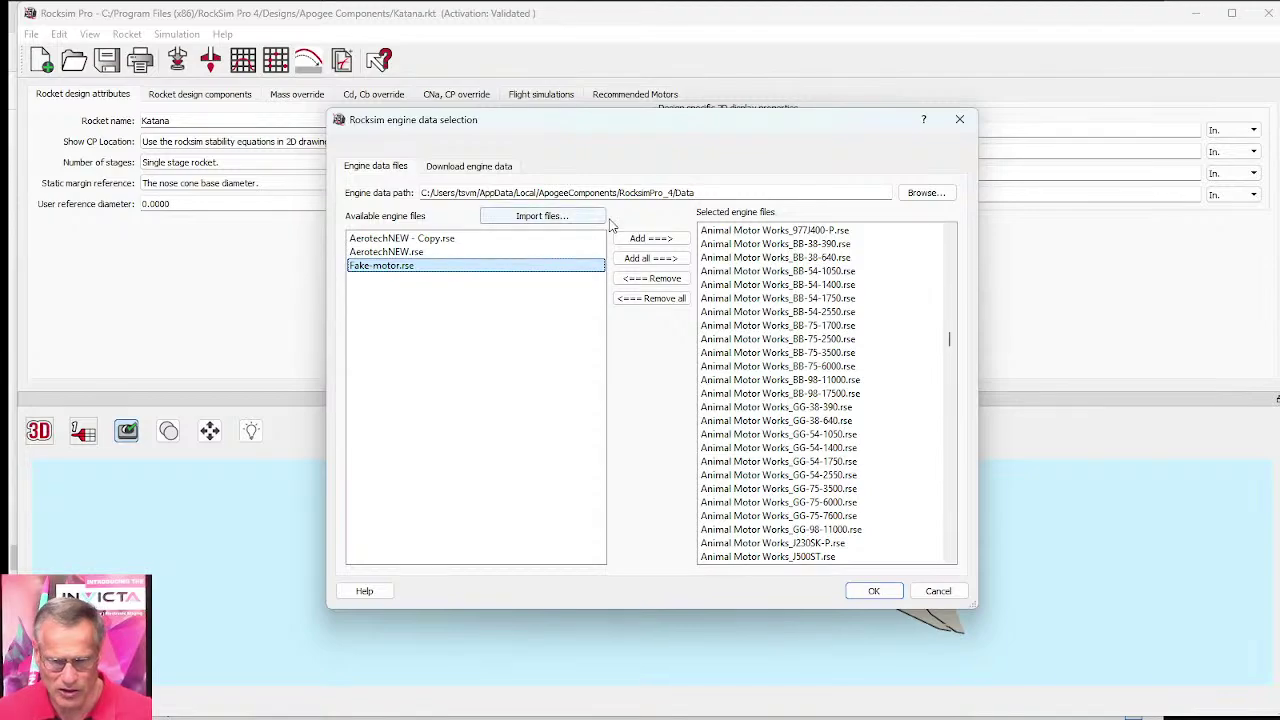
left_click(632, 244)
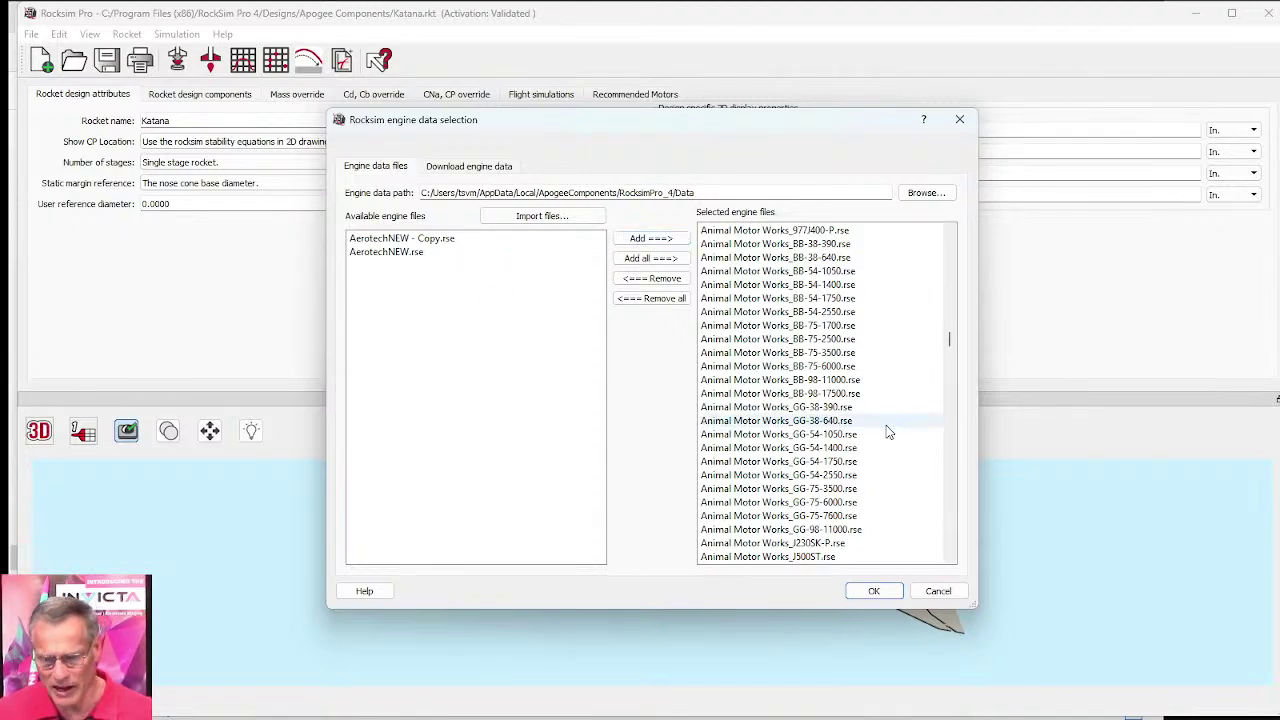
left_click_drag(951, 337, 957, 477)
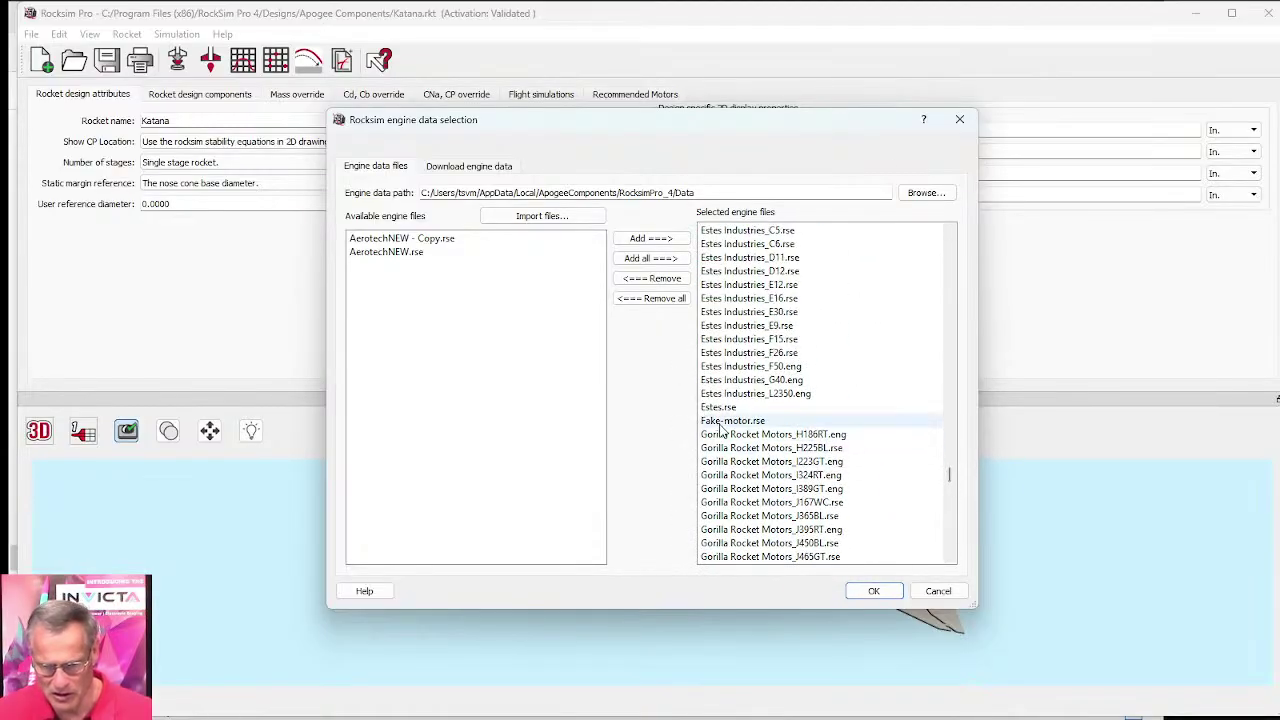
left_click(814, 422)
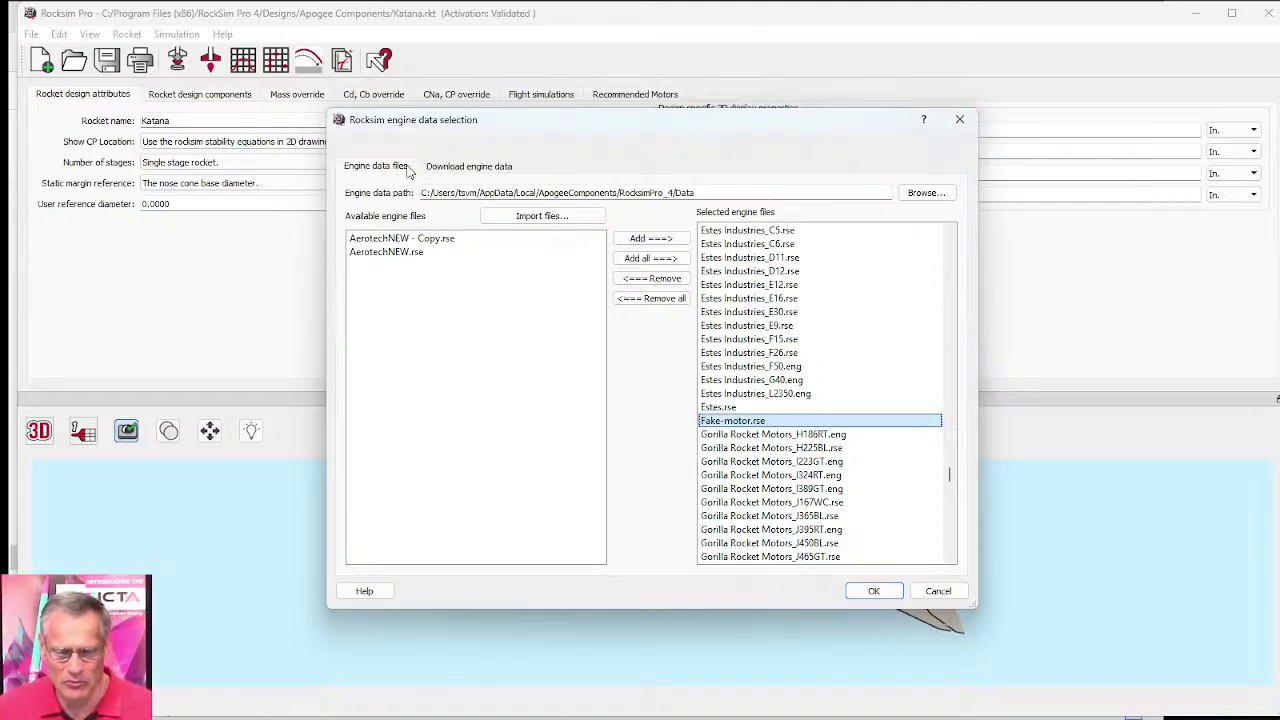
Step: Try to search the downloadable engine data for manufacturer "estes", review the request log, and abort the search
left_click(472, 168)
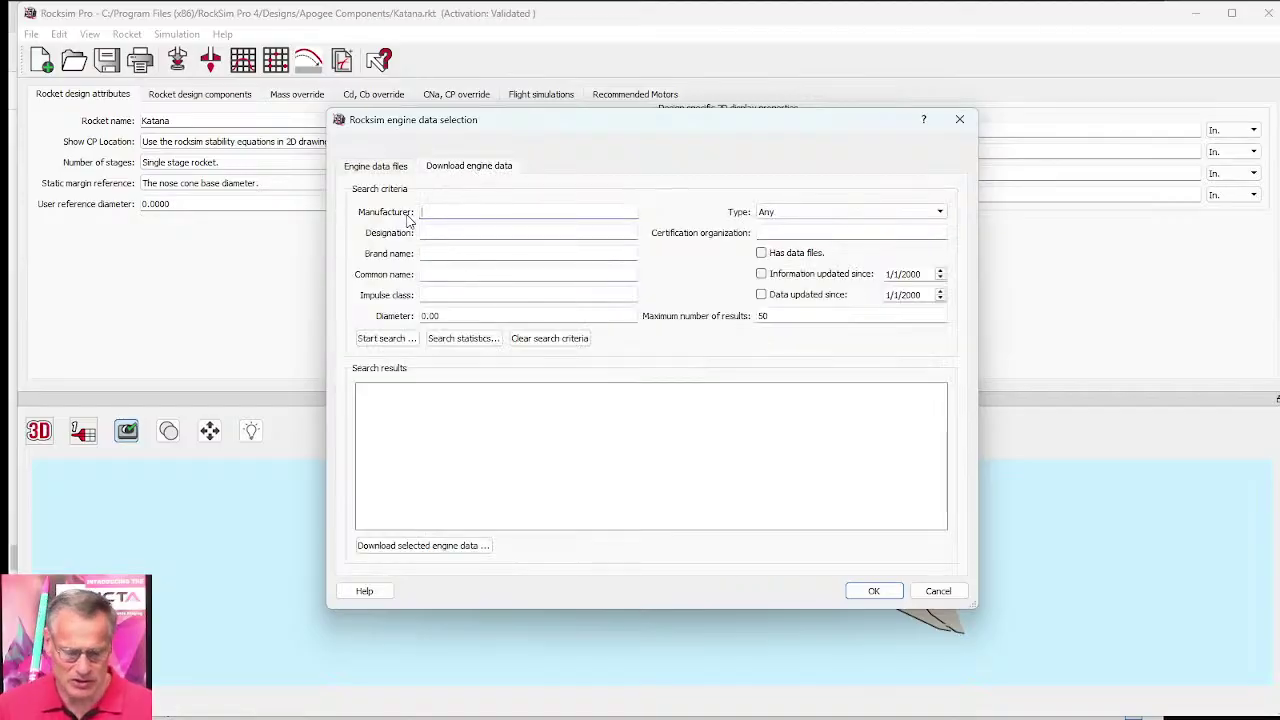
key("Tab")
type("este")
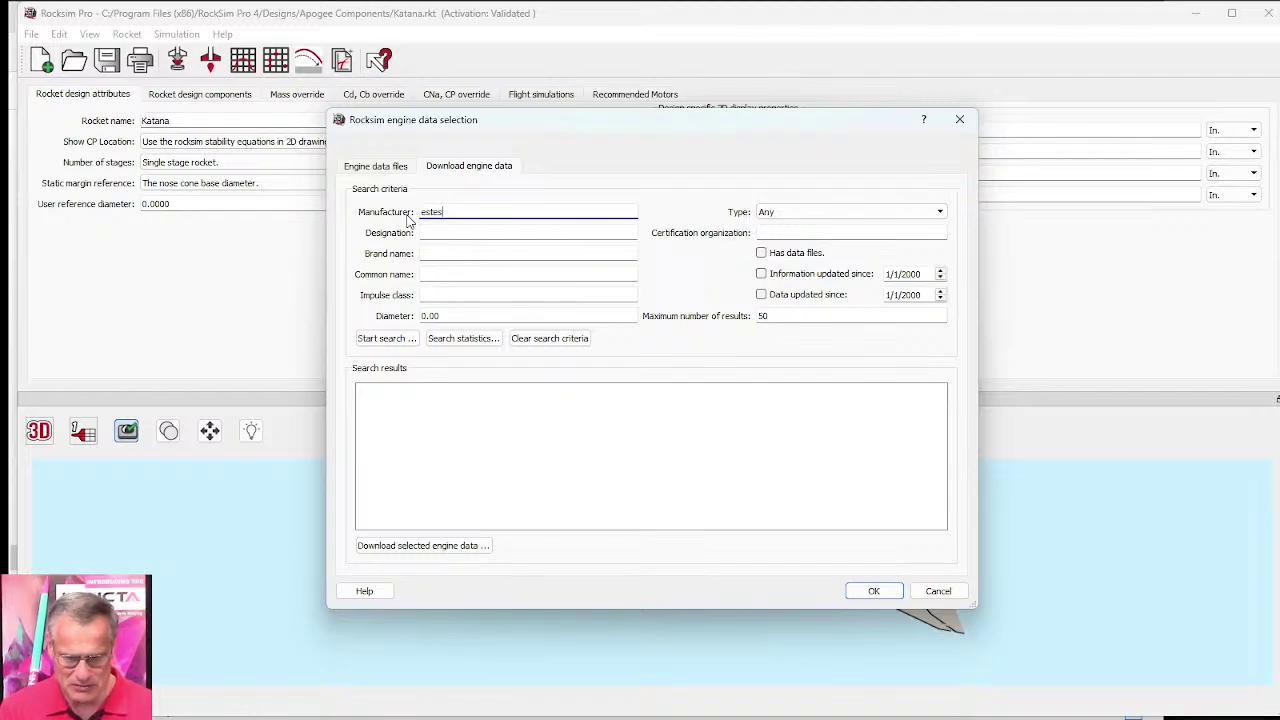
left_click(383, 343)
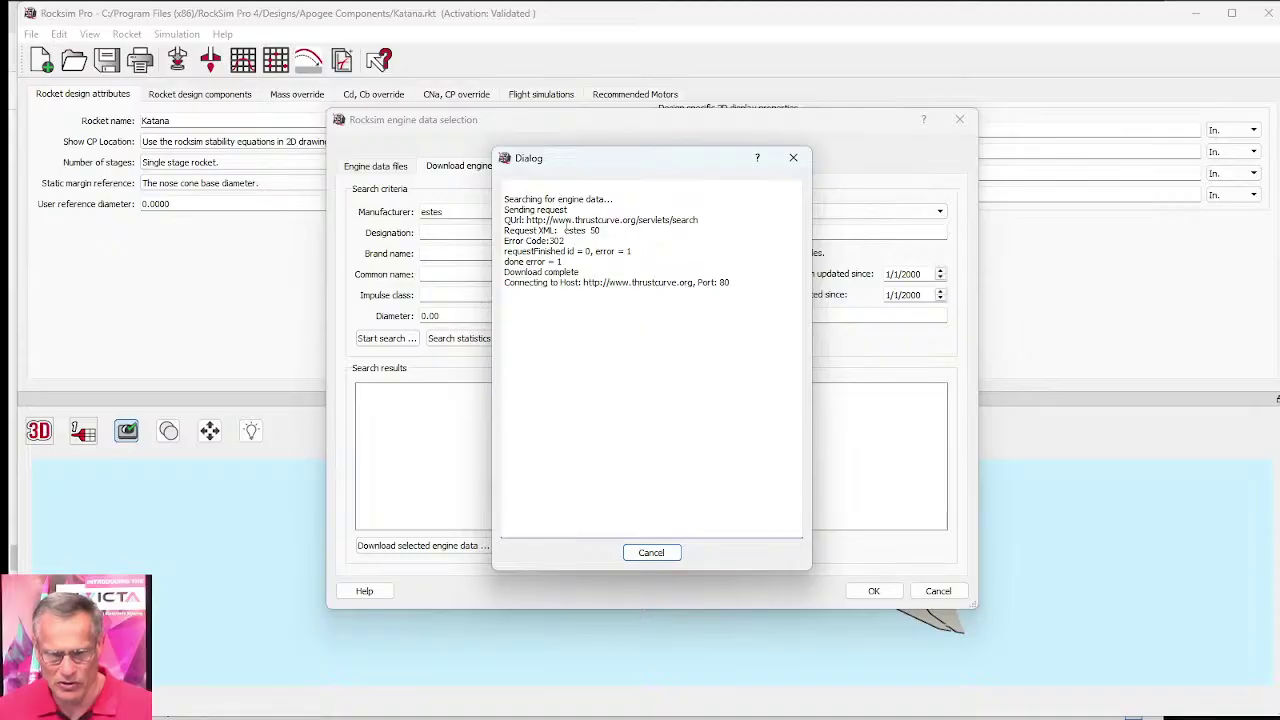
left_click_drag(573, 220, 703, 219)
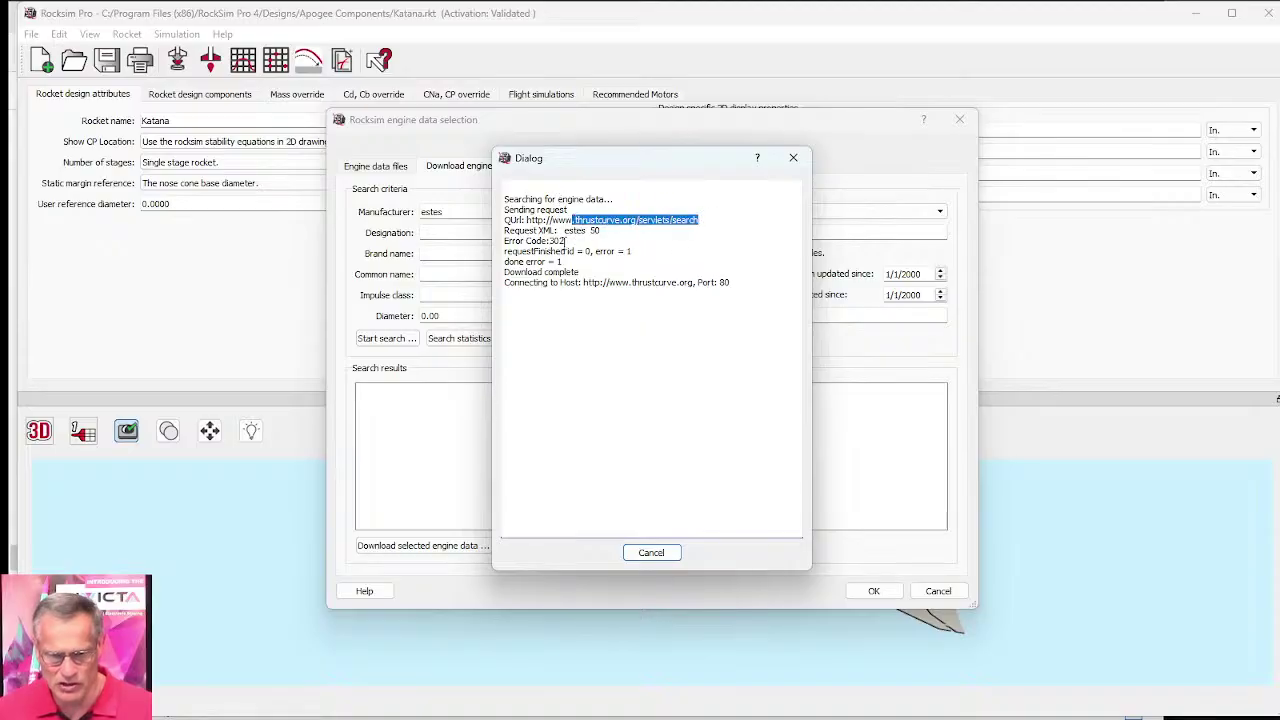
left_click_drag(519, 230, 599, 231)
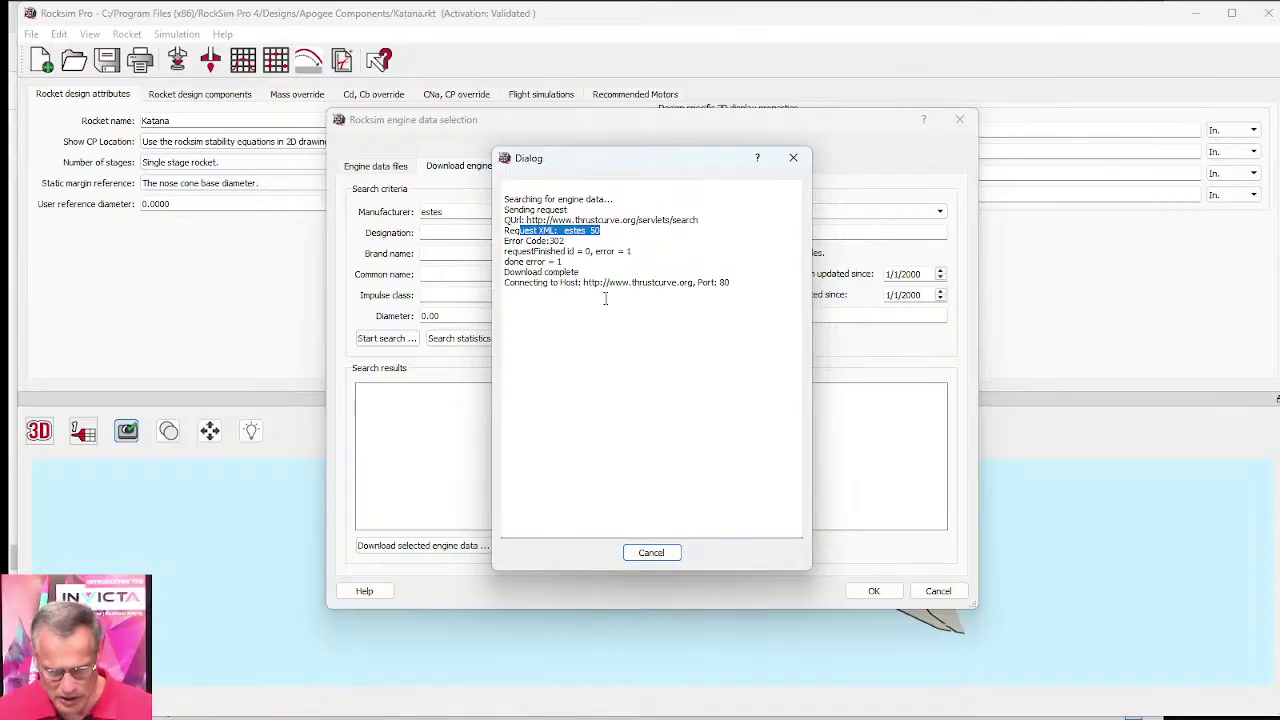
left_click(660, 556)
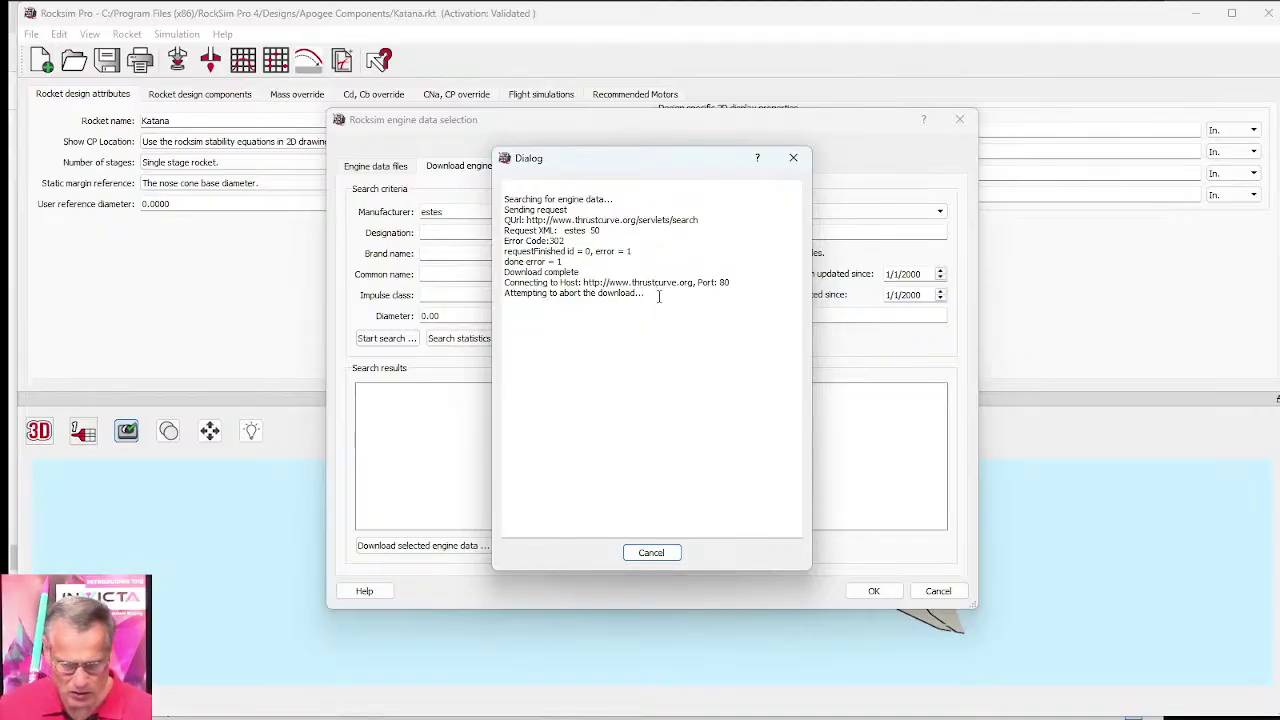
left_click(791, 161)
Step: Add the designation D12 to the search criteria, try the engine search again, and abort it
left_click(443, 231)
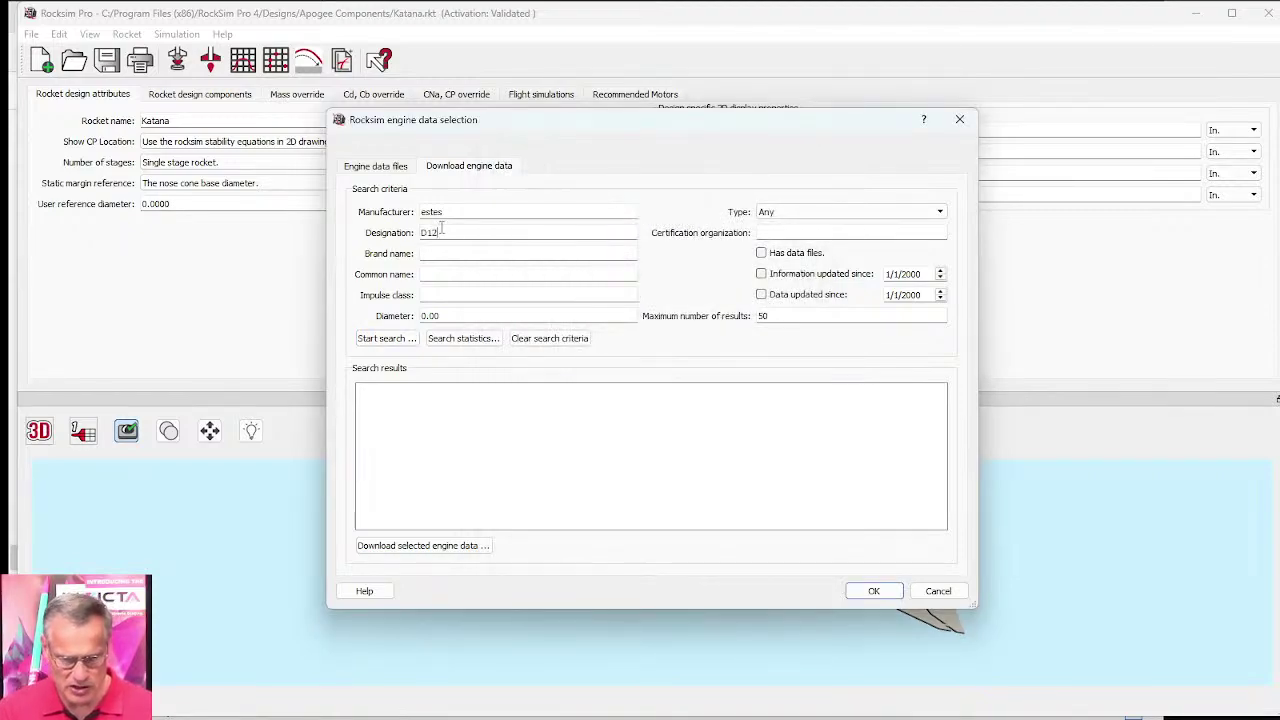
type("D12")
left_click(386, 338)
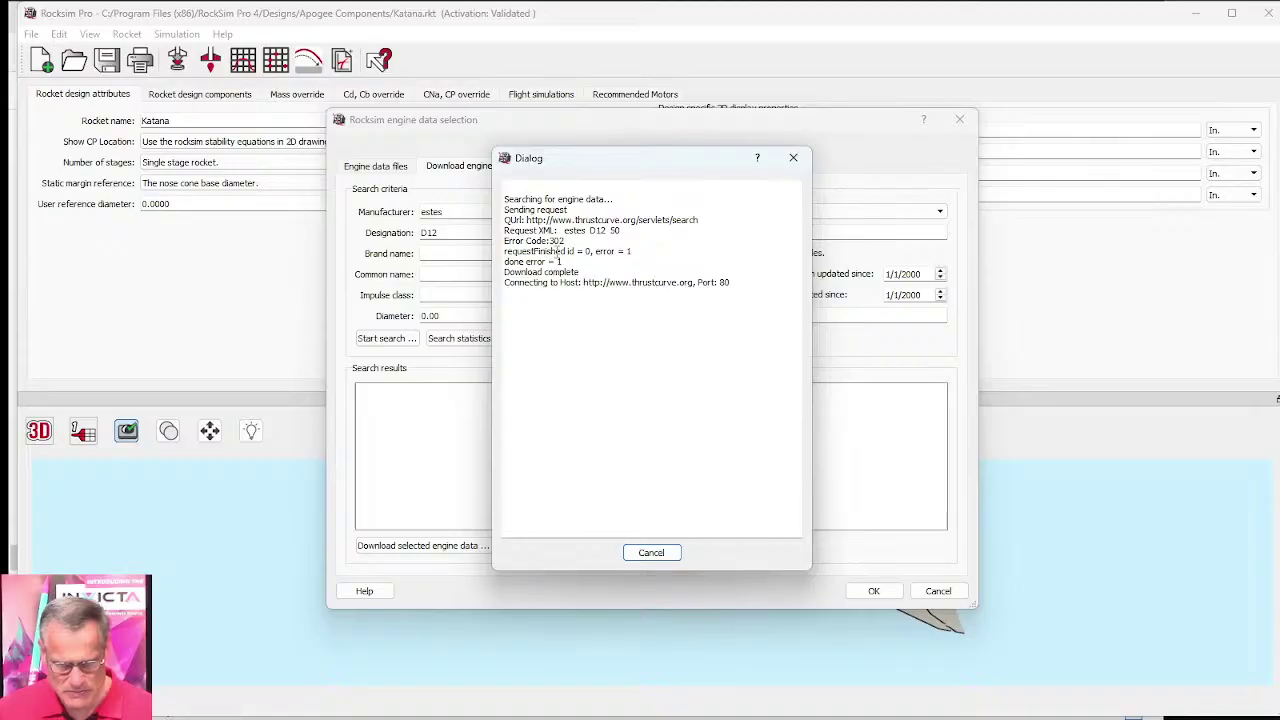
left_click(654, 552)
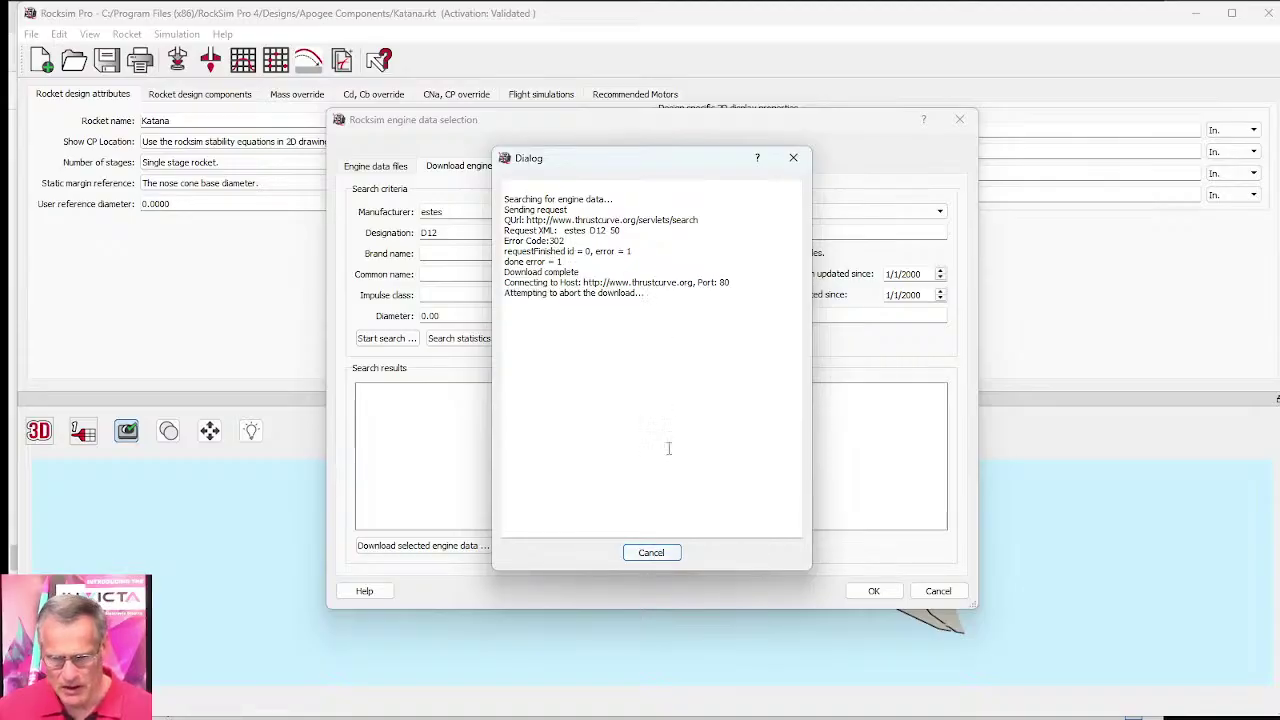
left_click(793, 157)
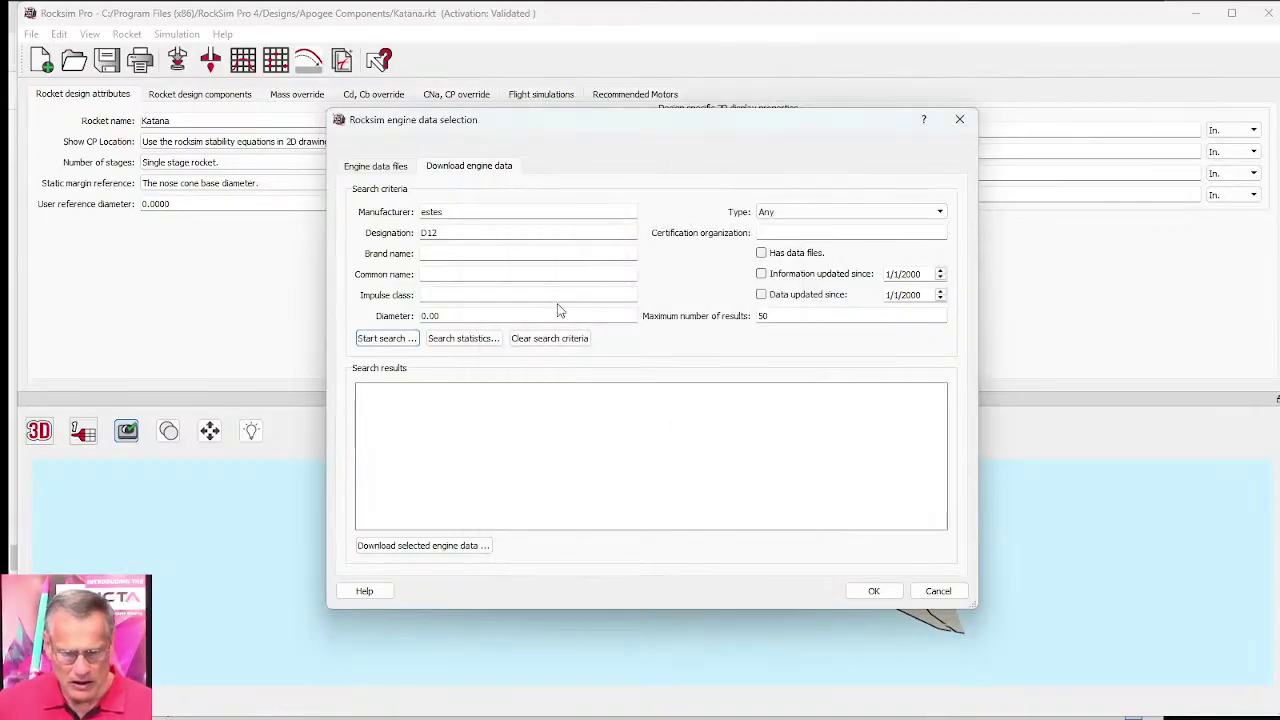
Step: Capitalise the manufacturer as "Estes", repeat the D12 engine search, and close the search messages
left_click(423, 211)
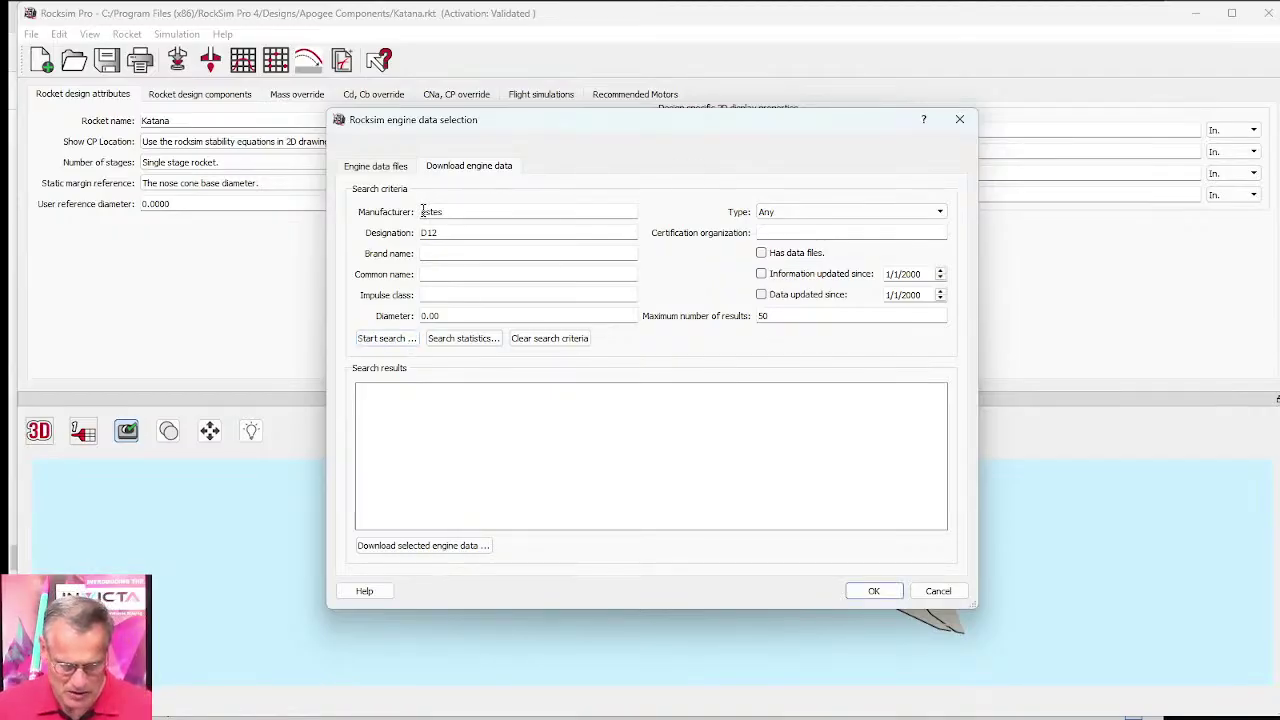
left_click(425, 211)
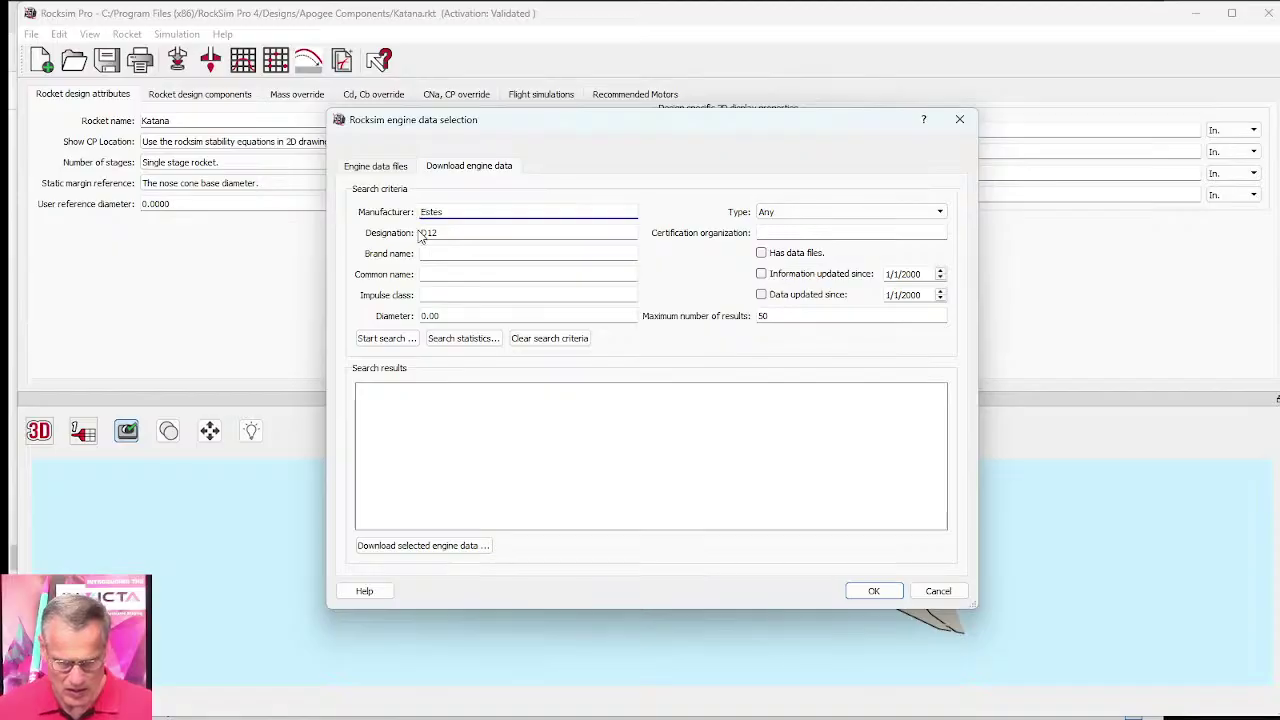
left_click(387, 340)
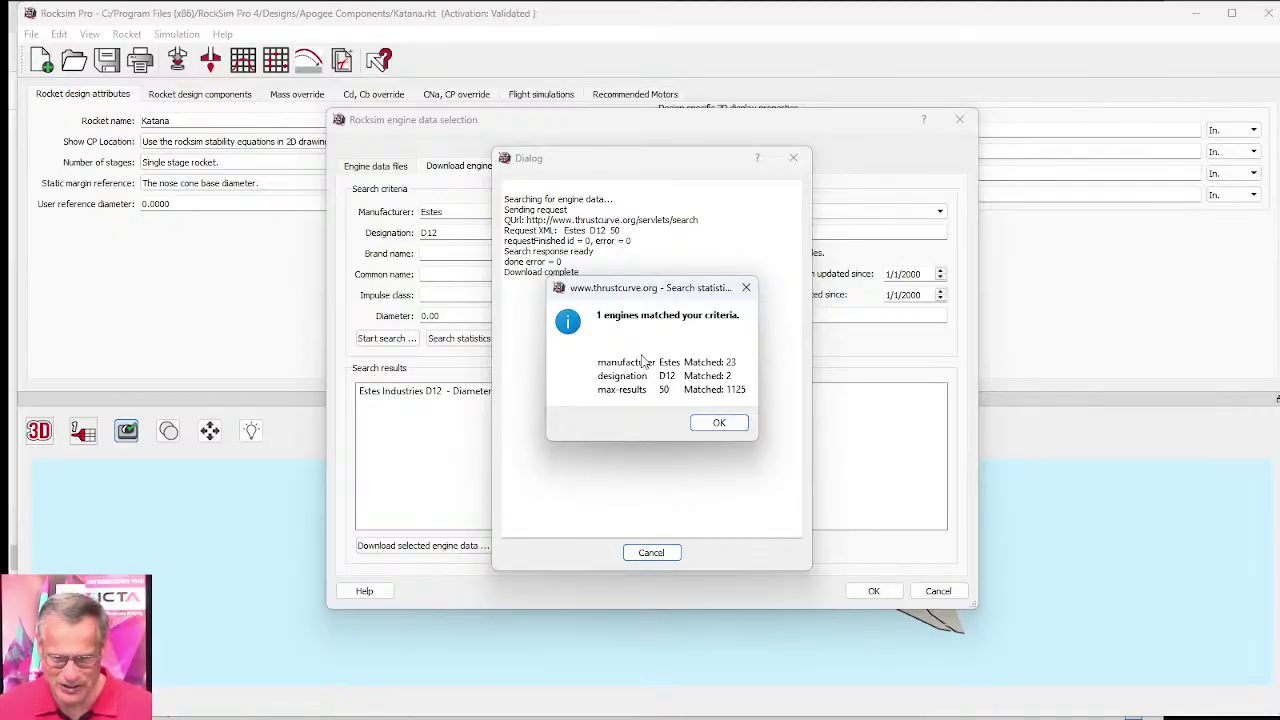
left_click(719, 424)
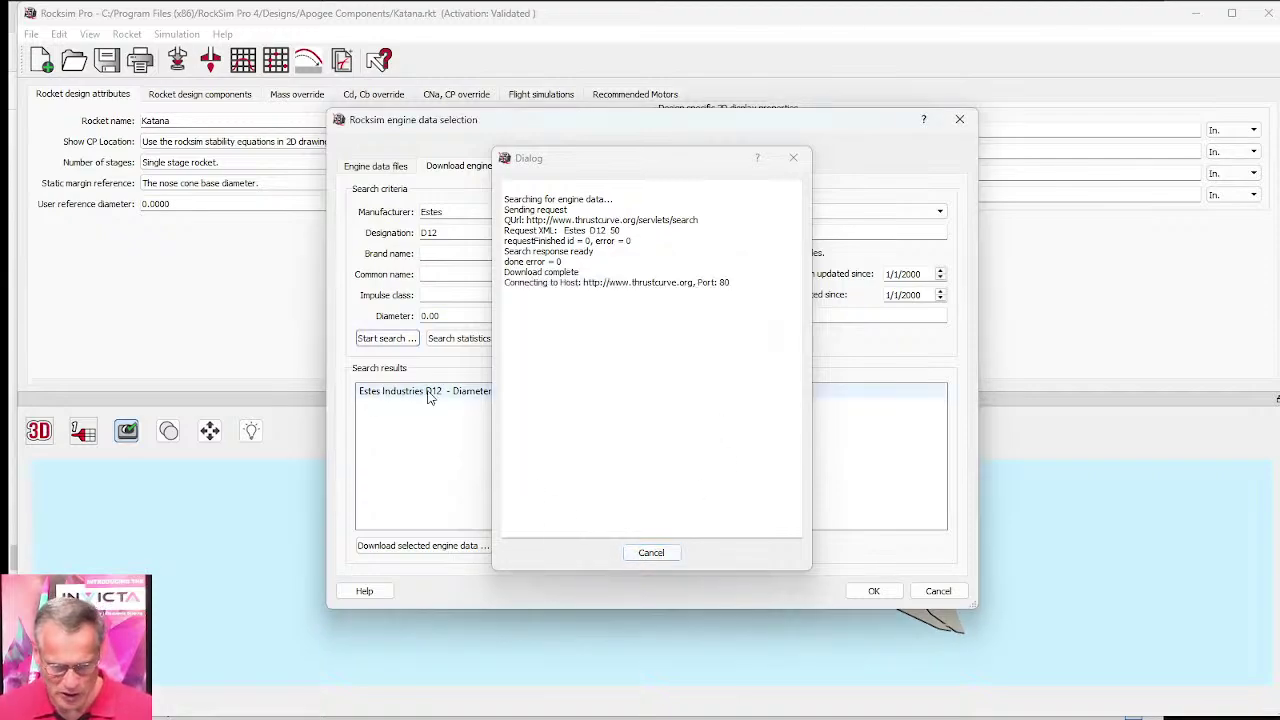
left_click(651, 553)
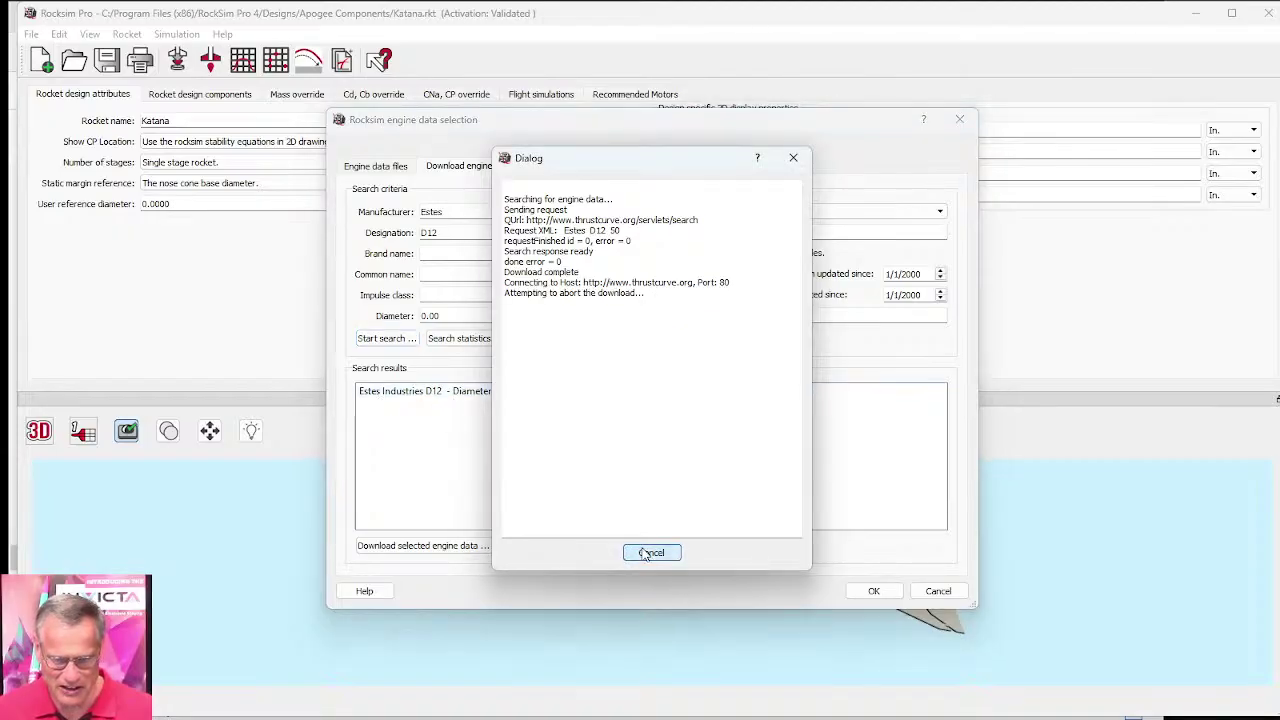
left_click(658, 560)
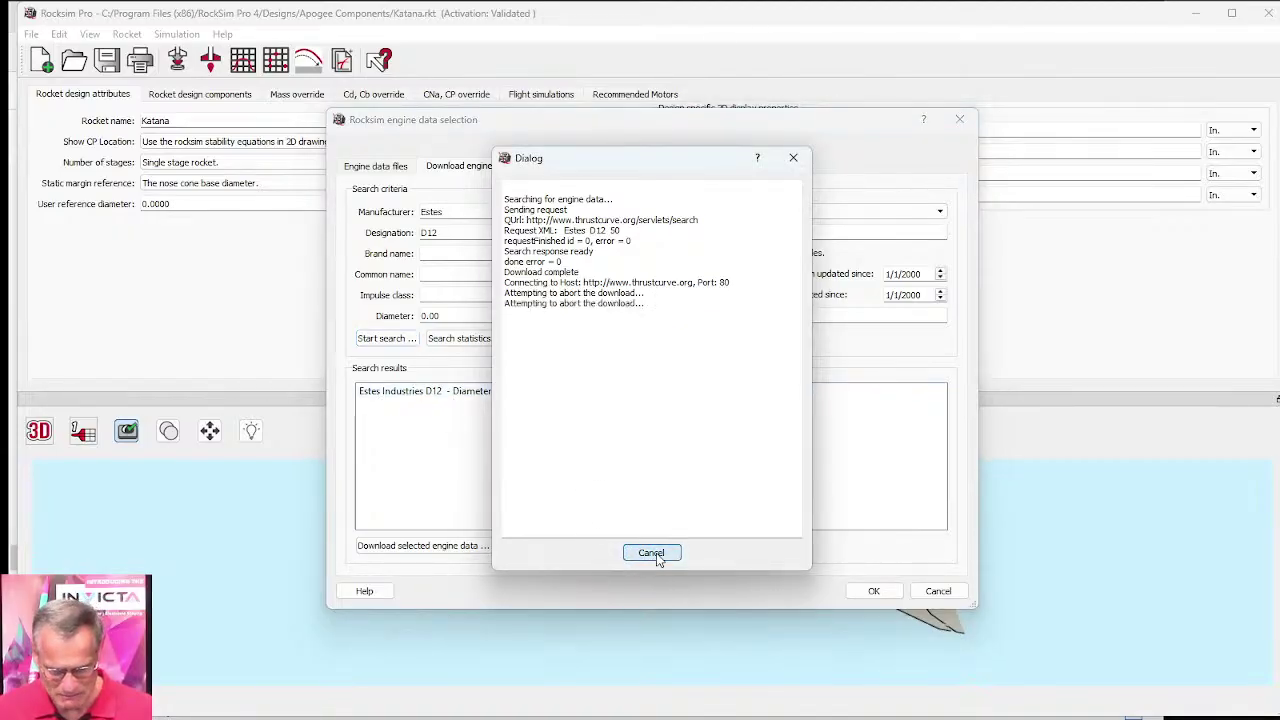
left_click(793, 157)
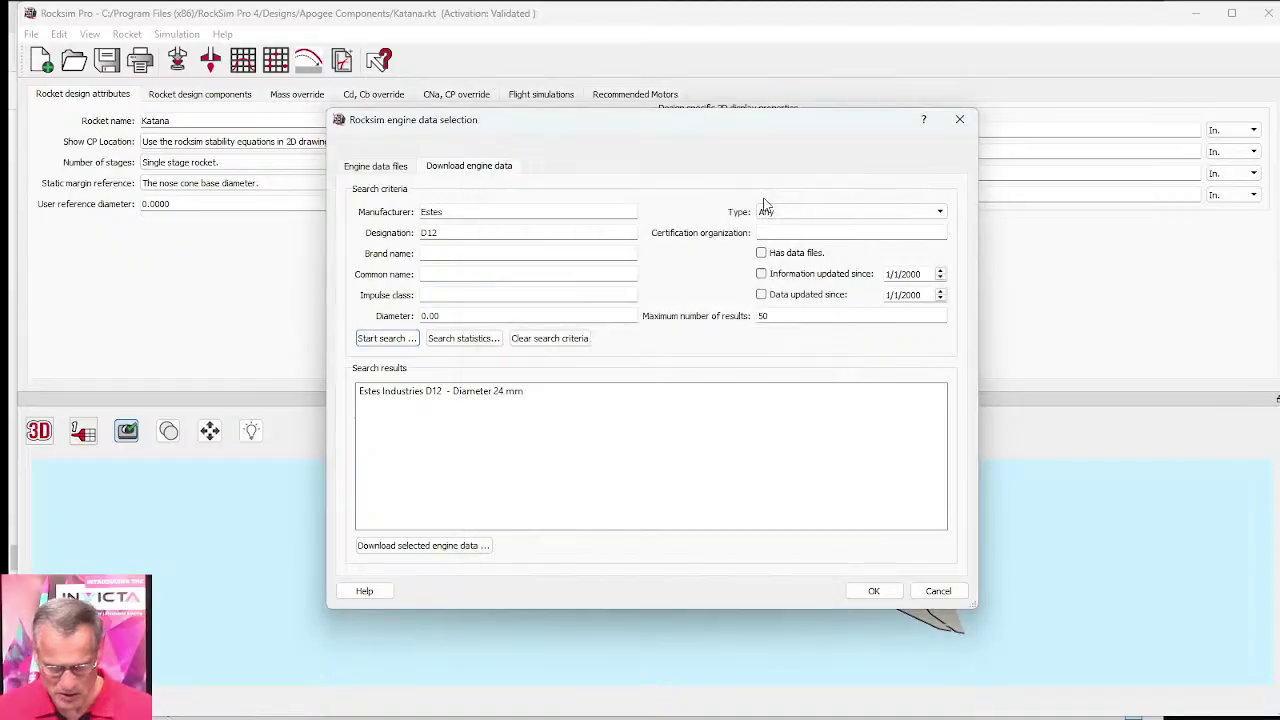
Step: Request the download of the Estes Industries D12 engine data and accept the engine data selection
left_click(430, 393)
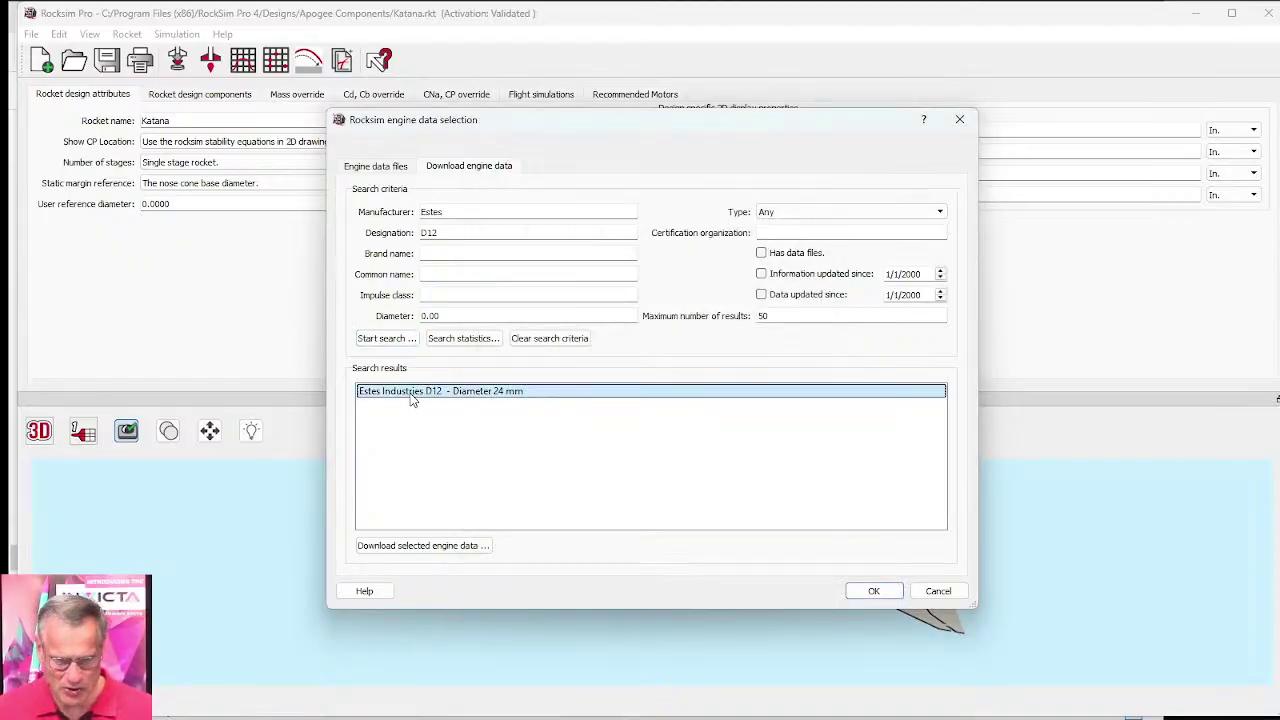
left_click(406, 550)
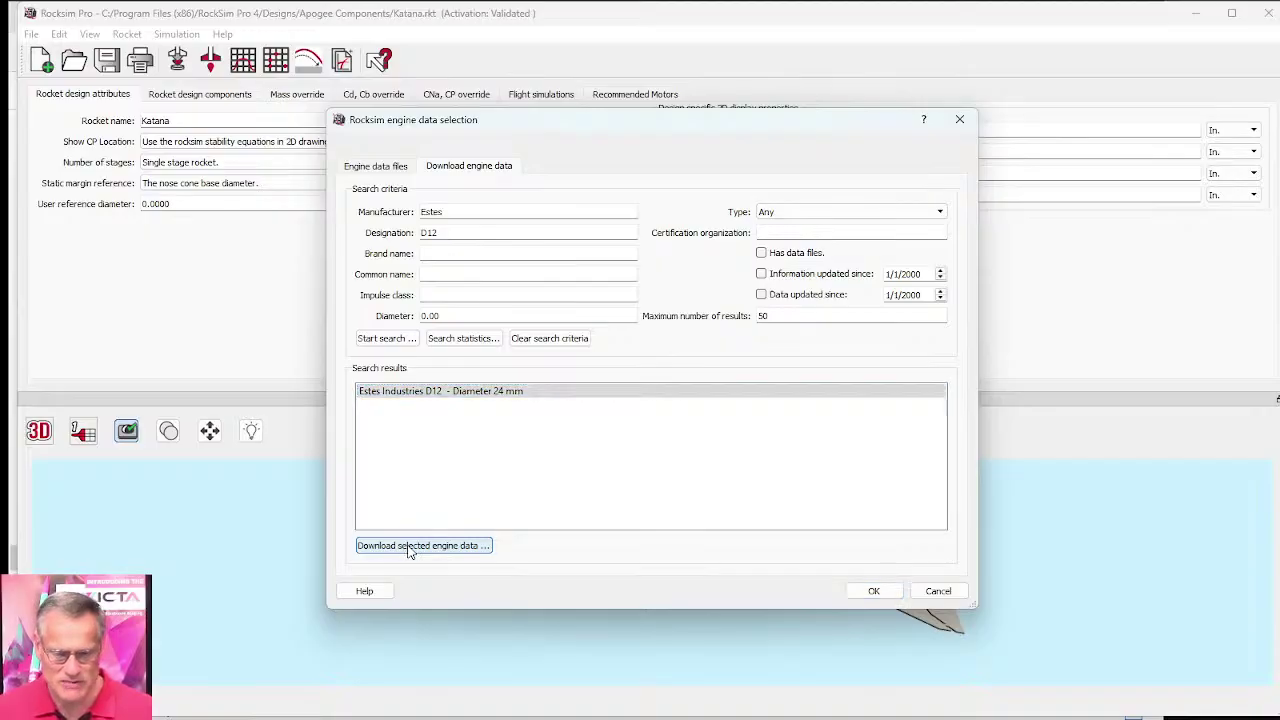
left_click(463, 549)
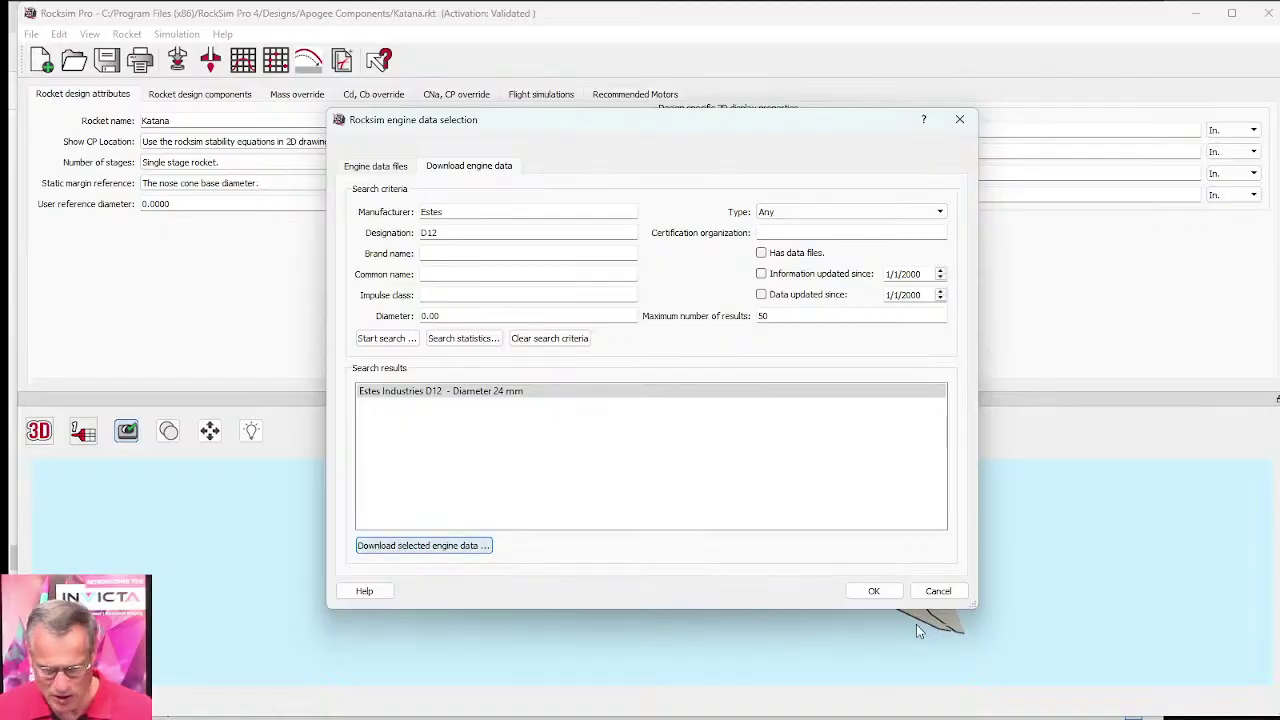
left_click(875, 591)
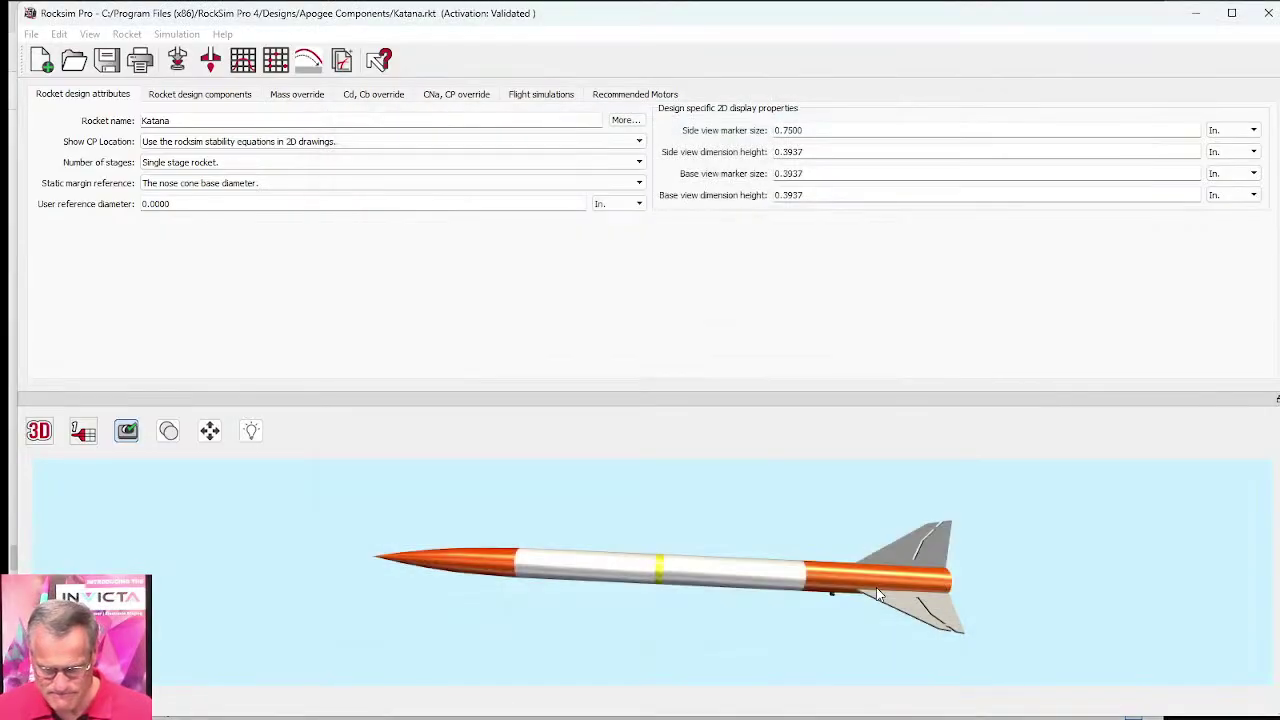
Step: Reload the engine data, locate Estes Industries_D12.rse among the selected engine files, and accept the selection
left_click(31, 34)
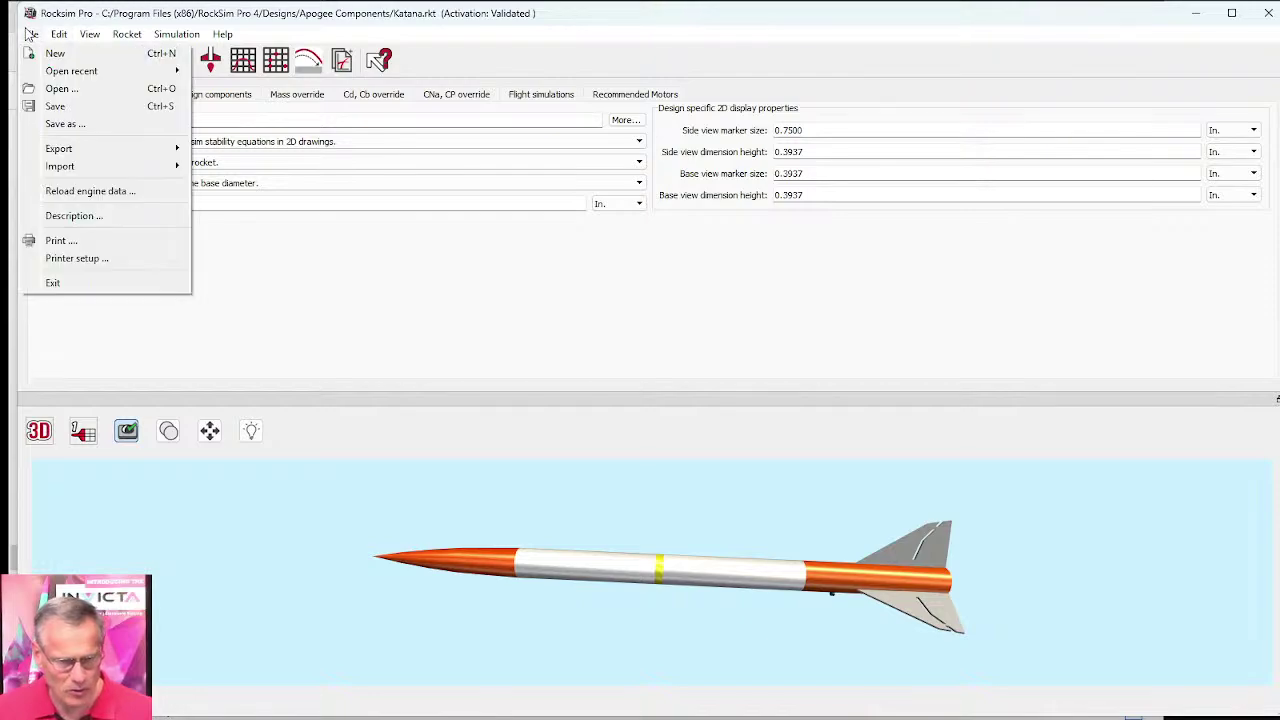
mouse_move(60, 170)
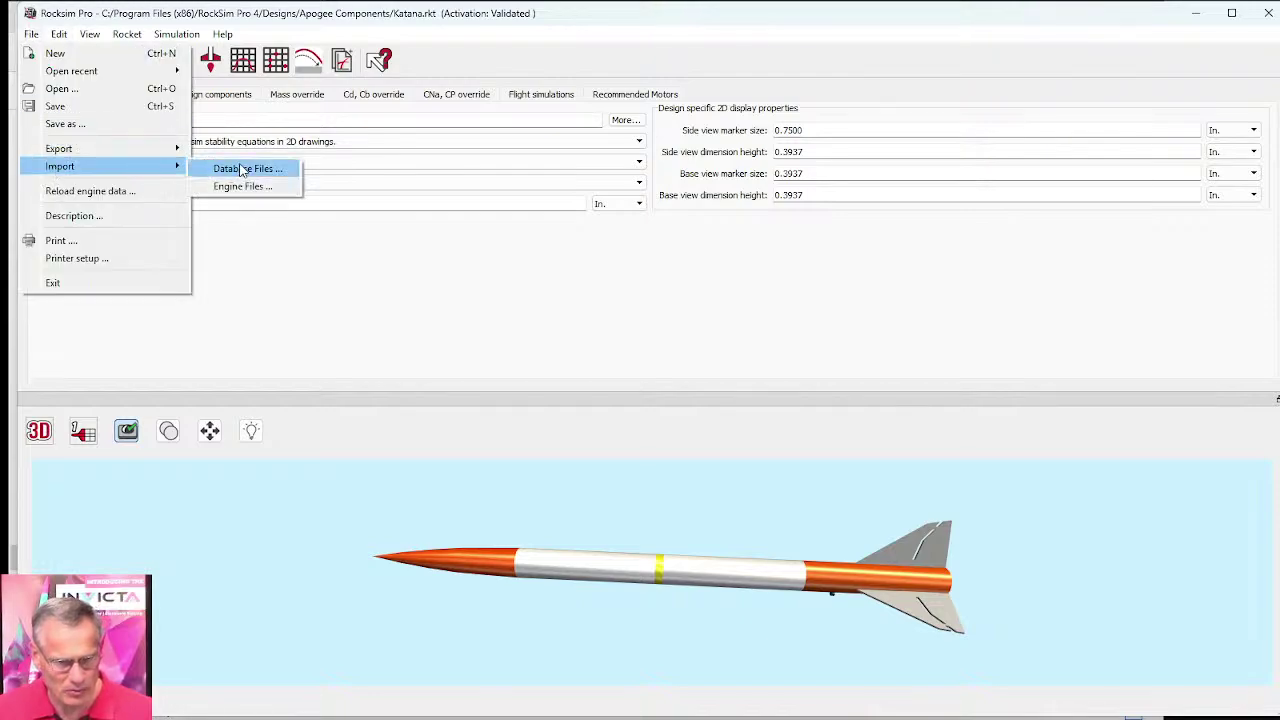
left_click(141, 193)
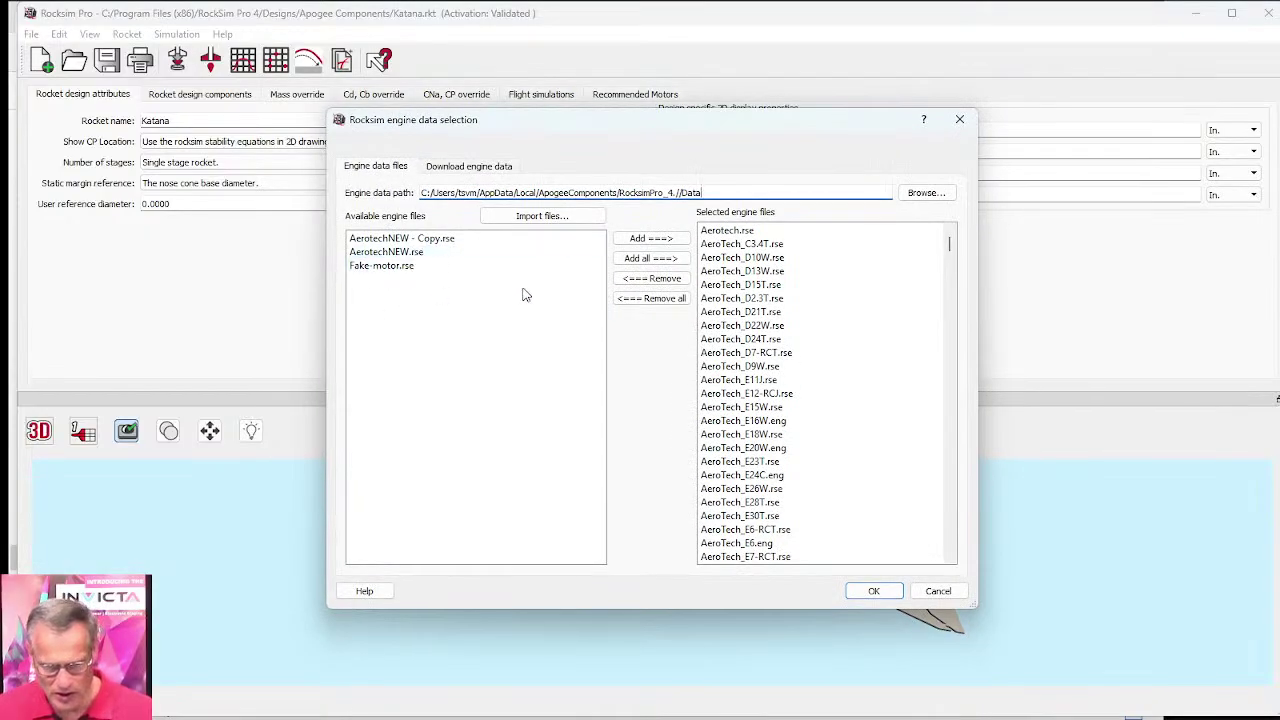
left_click_drag(955, 253, 918, 481)
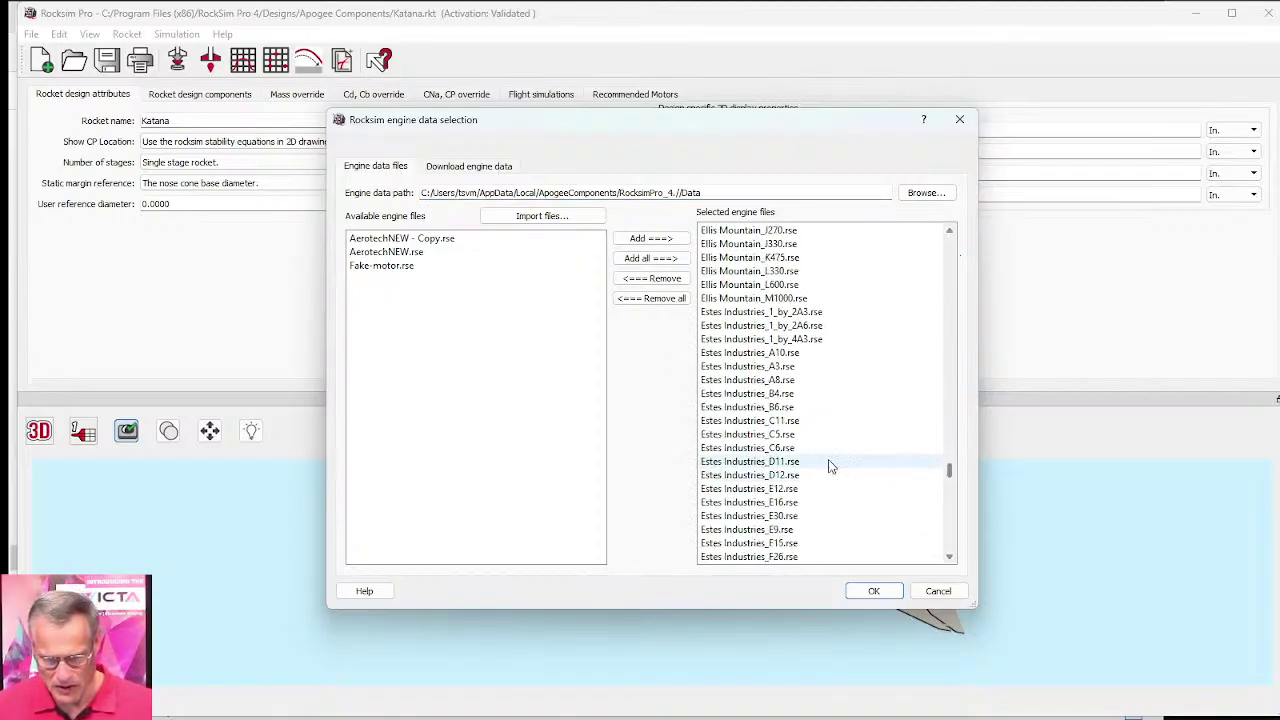
left_click(745, 477)
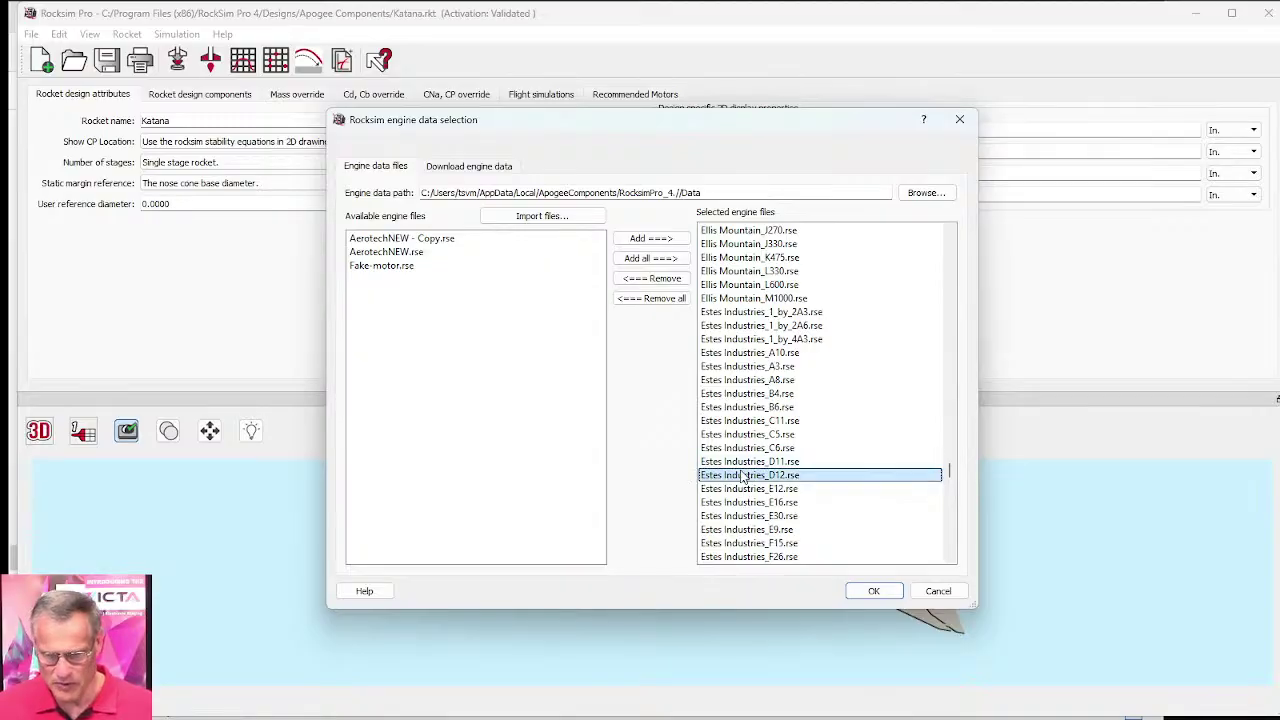
left_click(875, 591)
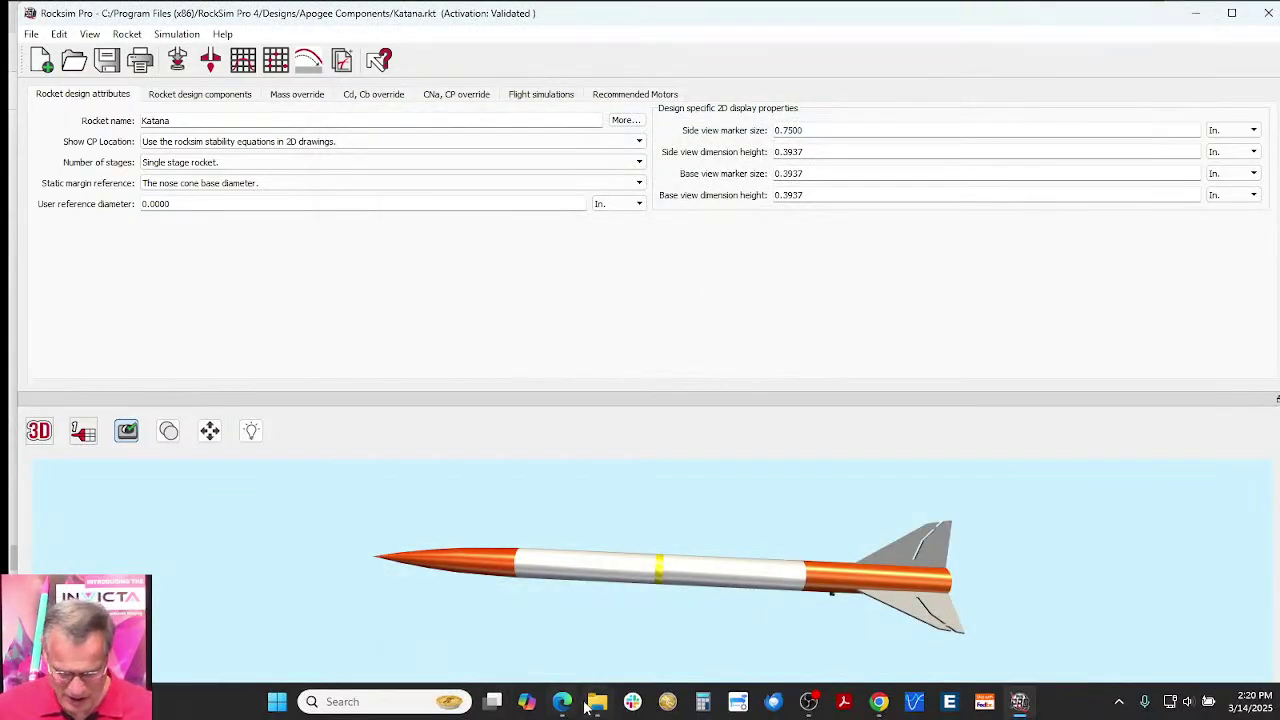
Step: Switch to Edge, review the Loading Missing Motors Back Into RockSim page and its download links, and return to RockSim Pro
mouse_move(600, 706)
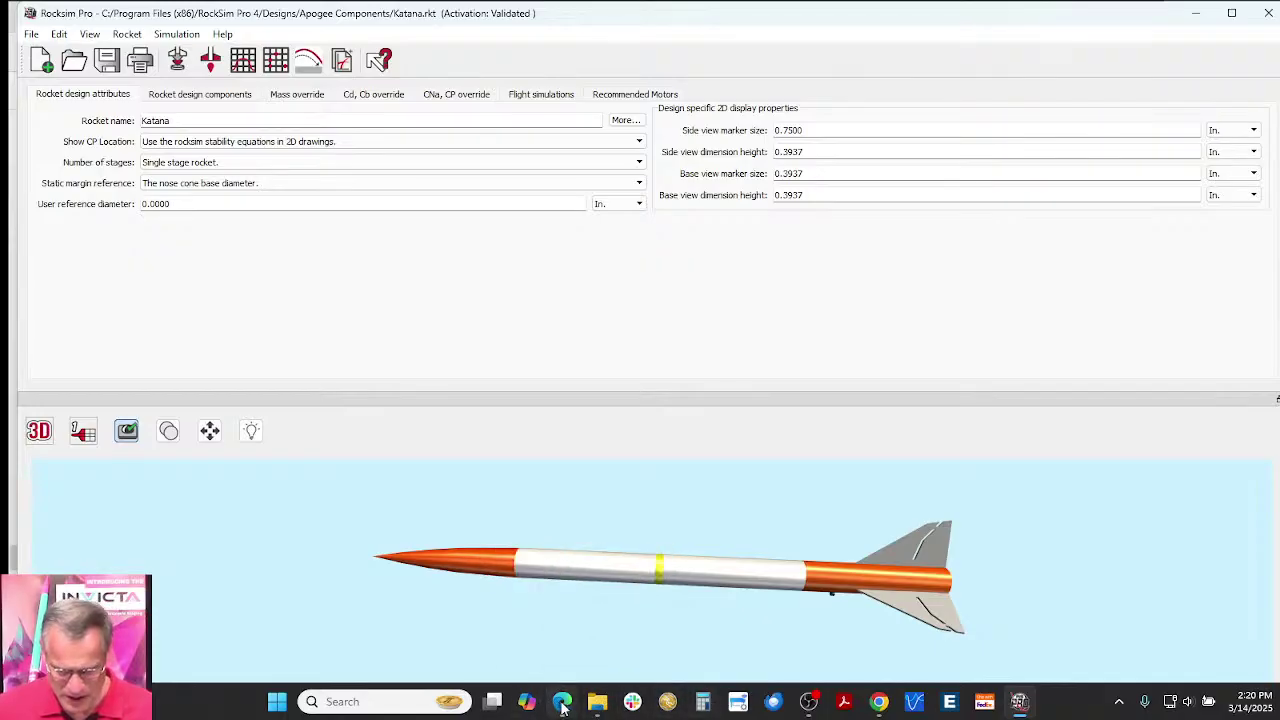
left_click(562, 701)
scroll(790, 291, "down", 2)
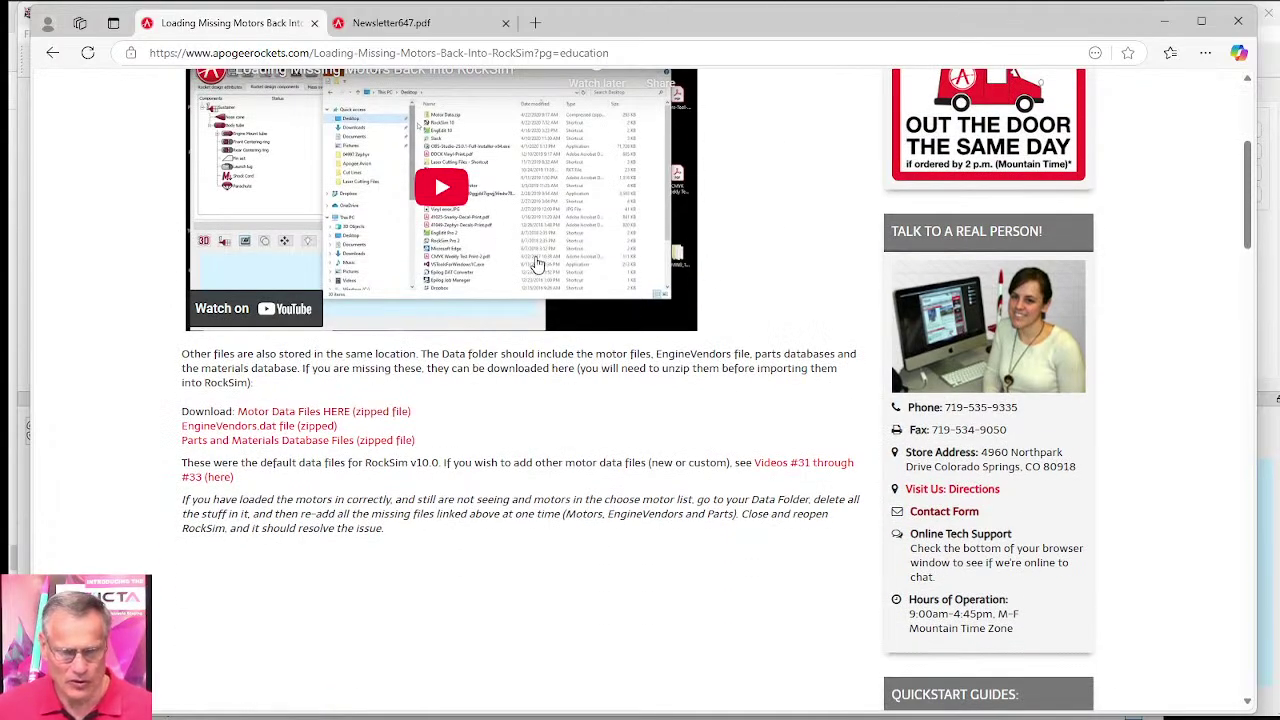
scroll(537, 266, "up", 2)
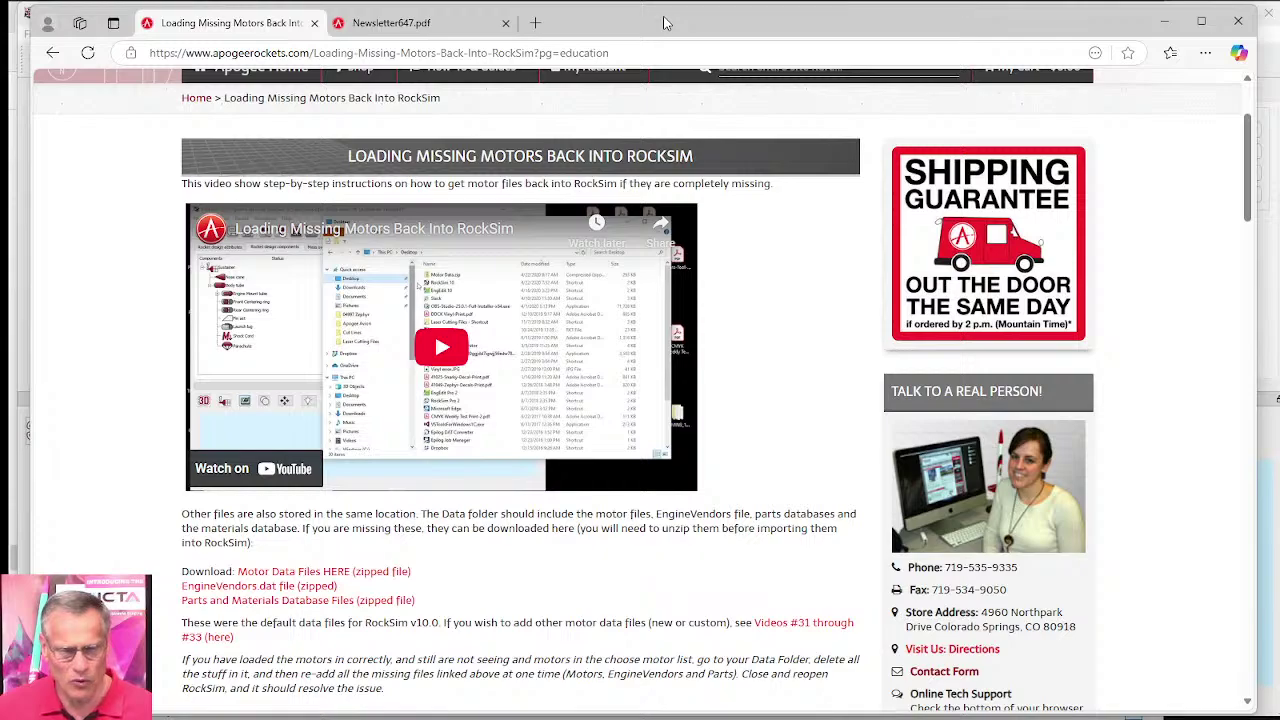
left_click_drag(666, 22, 685, 67)
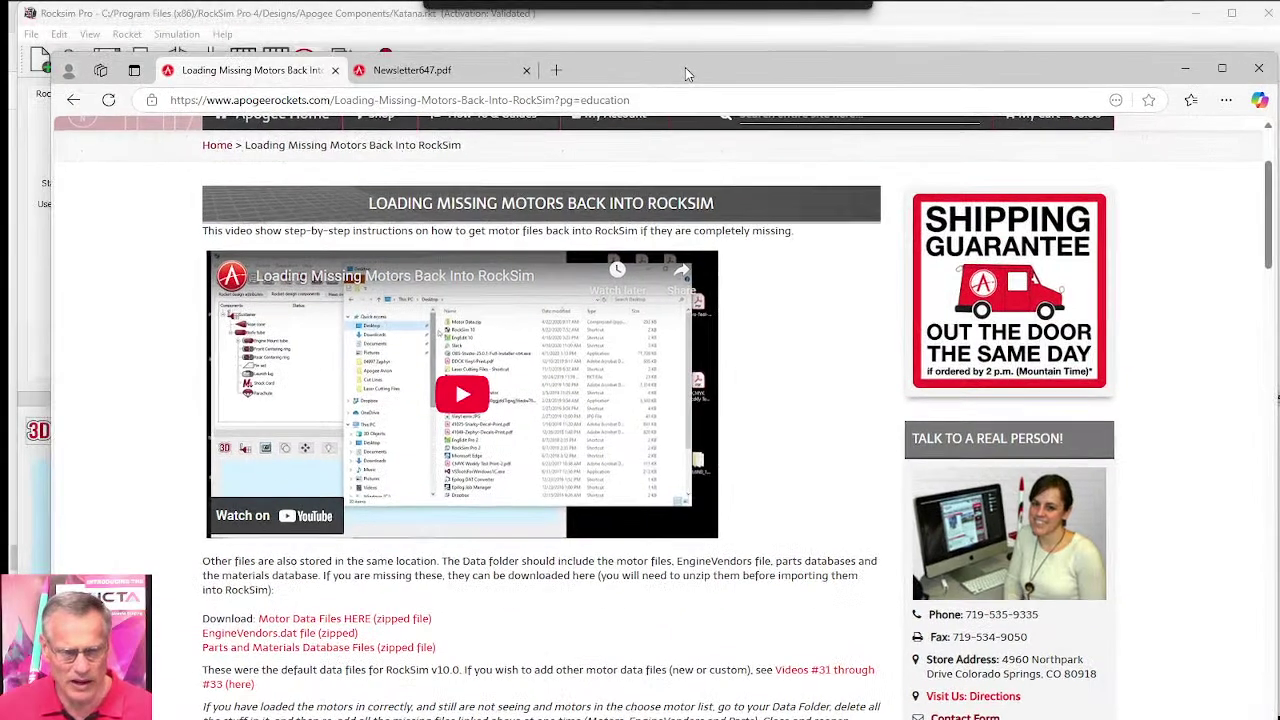
left_click(760, 25)
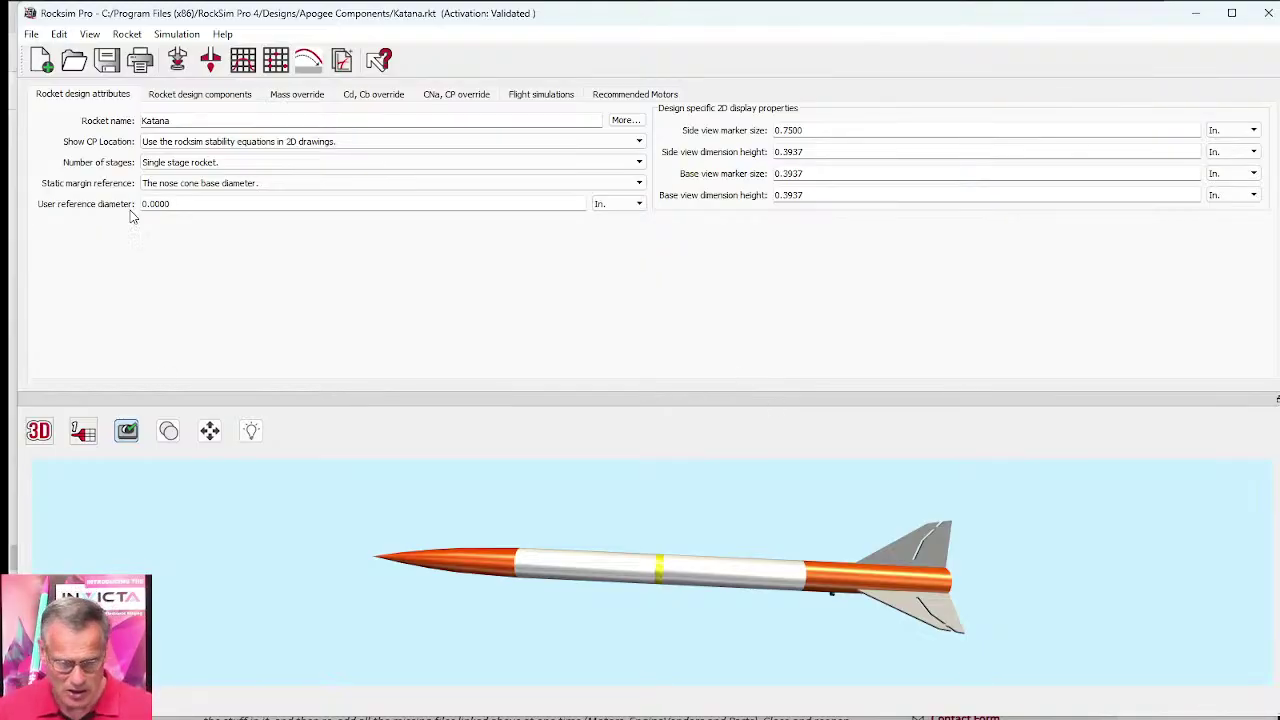
Step: Switch to Edge, search the Apogee site for "katana", and open the 4-inch Katana kit's product page
mouse_move(743, 703)
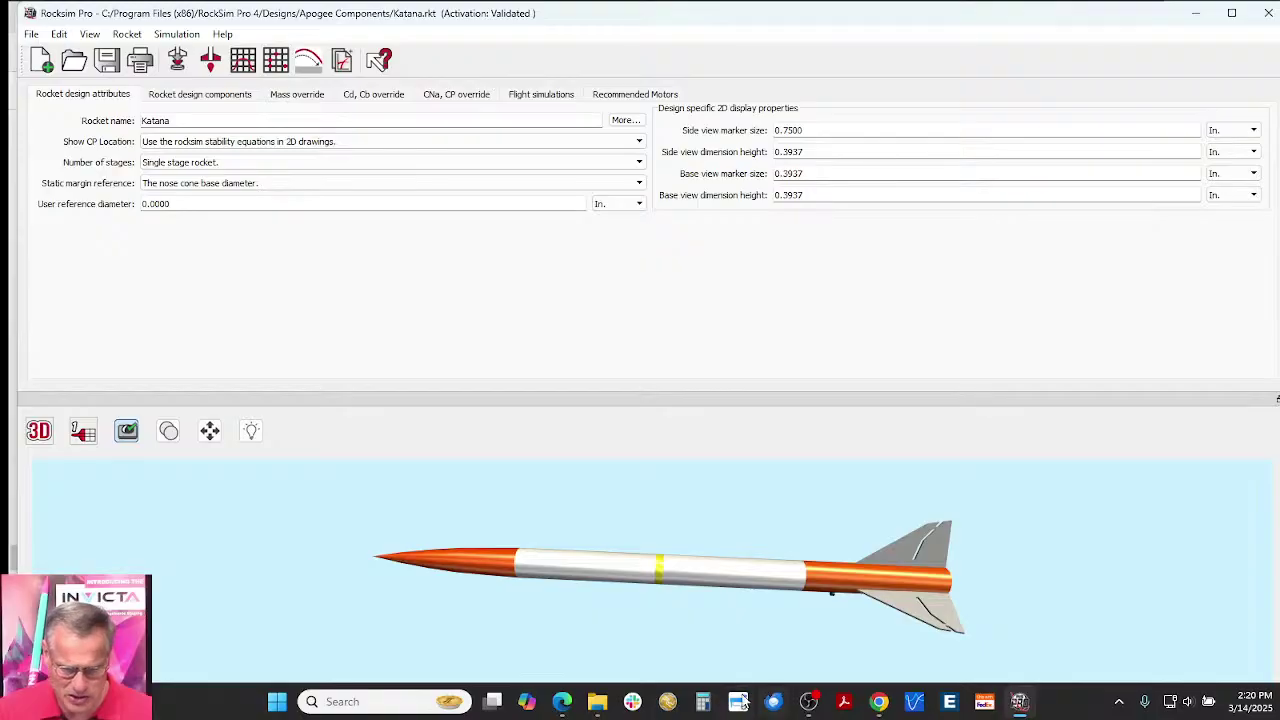
left_click(562, 701)
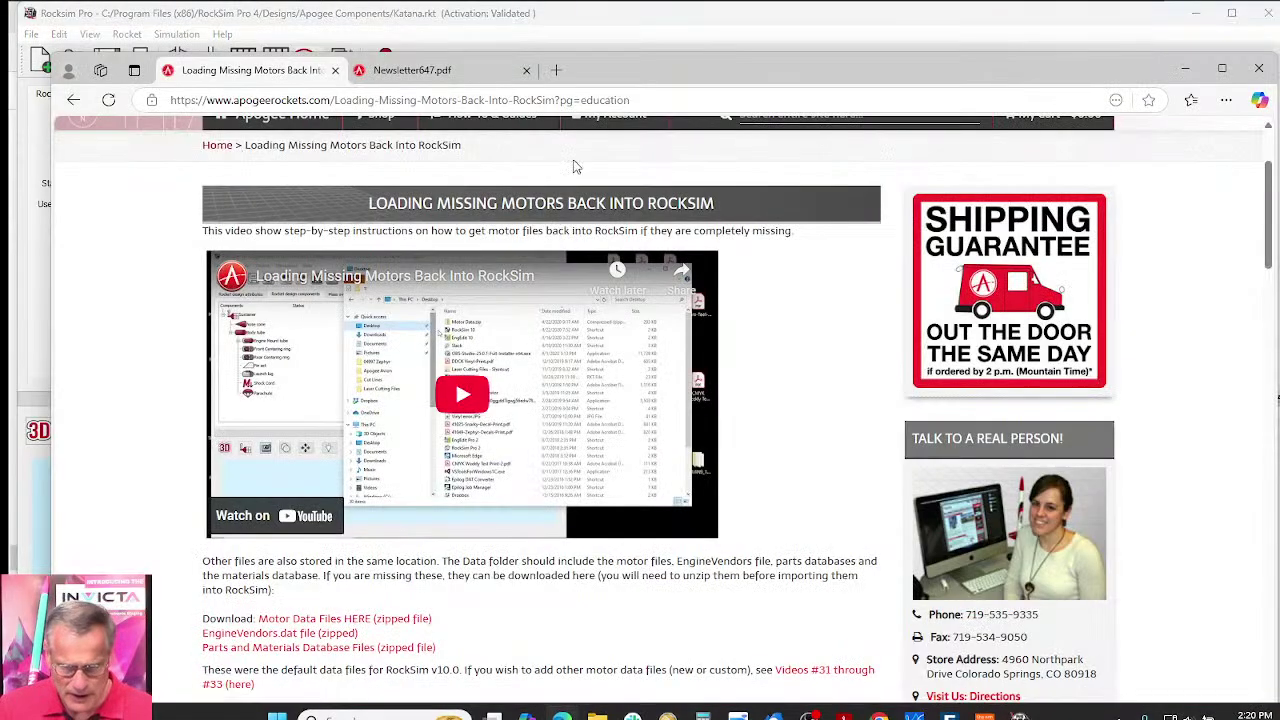
scroll(575, 167, "up", 2)
left_click(775, 272)
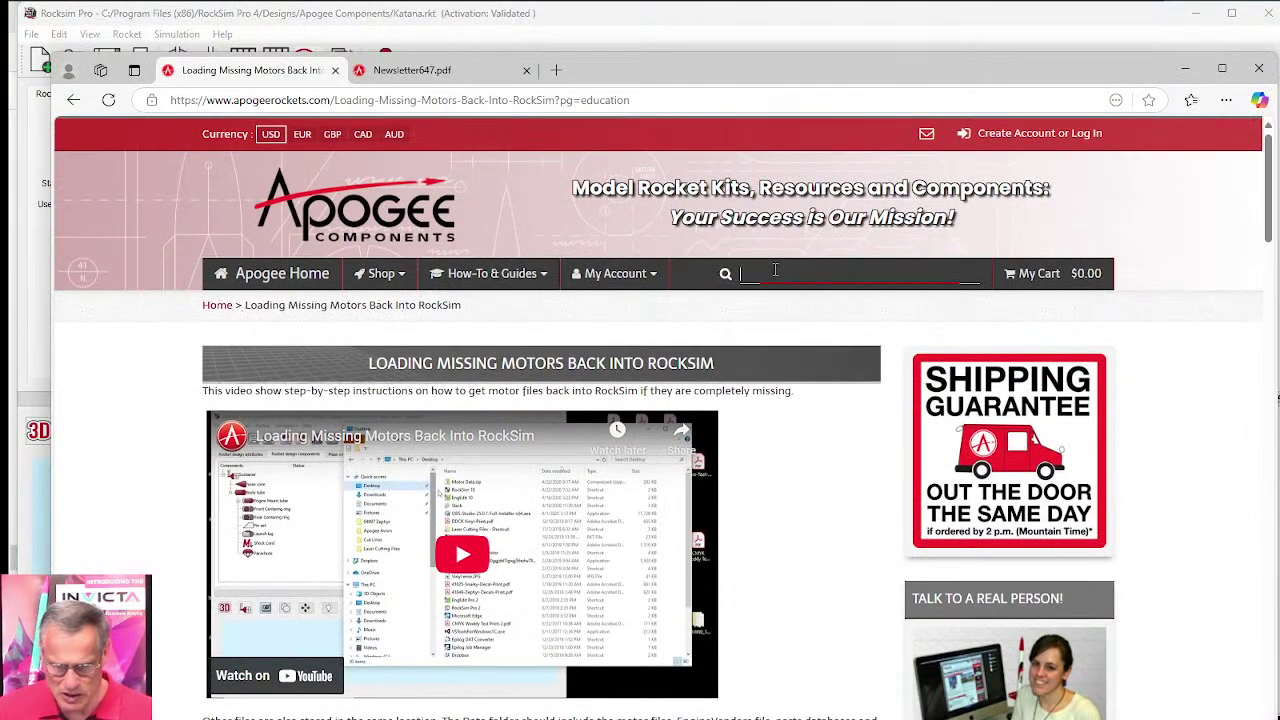
type("katana")
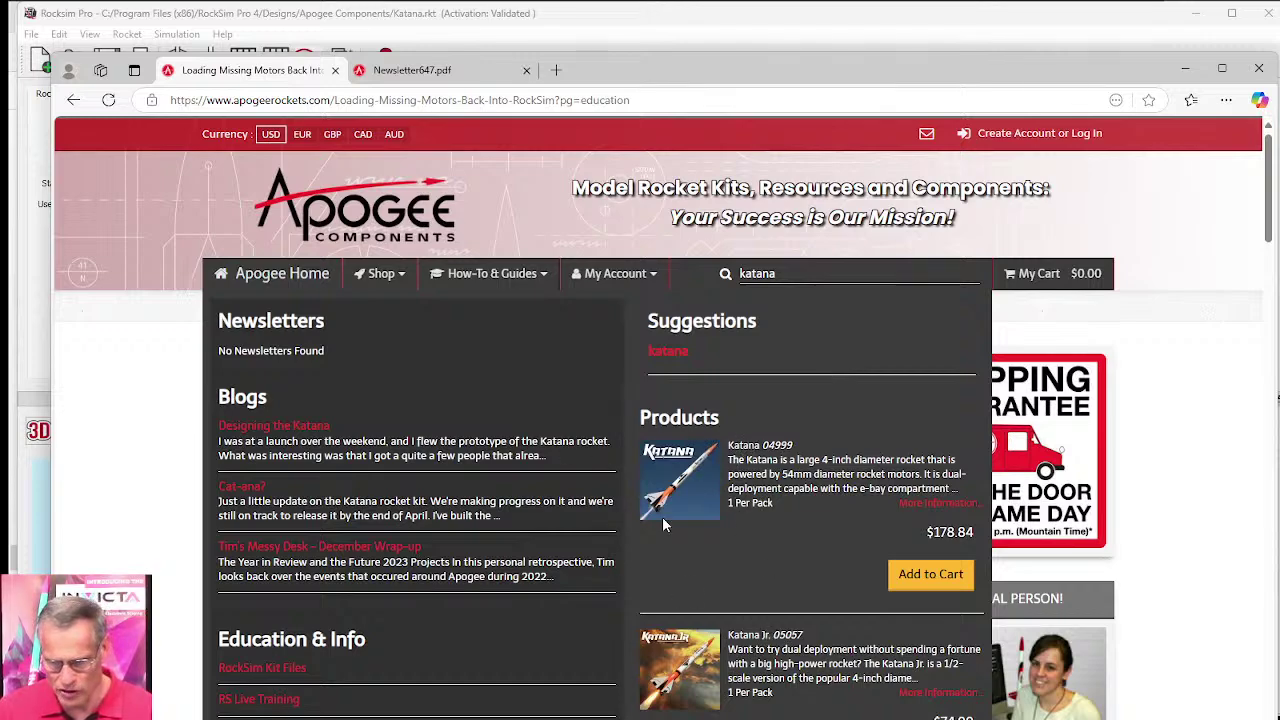
left_click(685, 497)
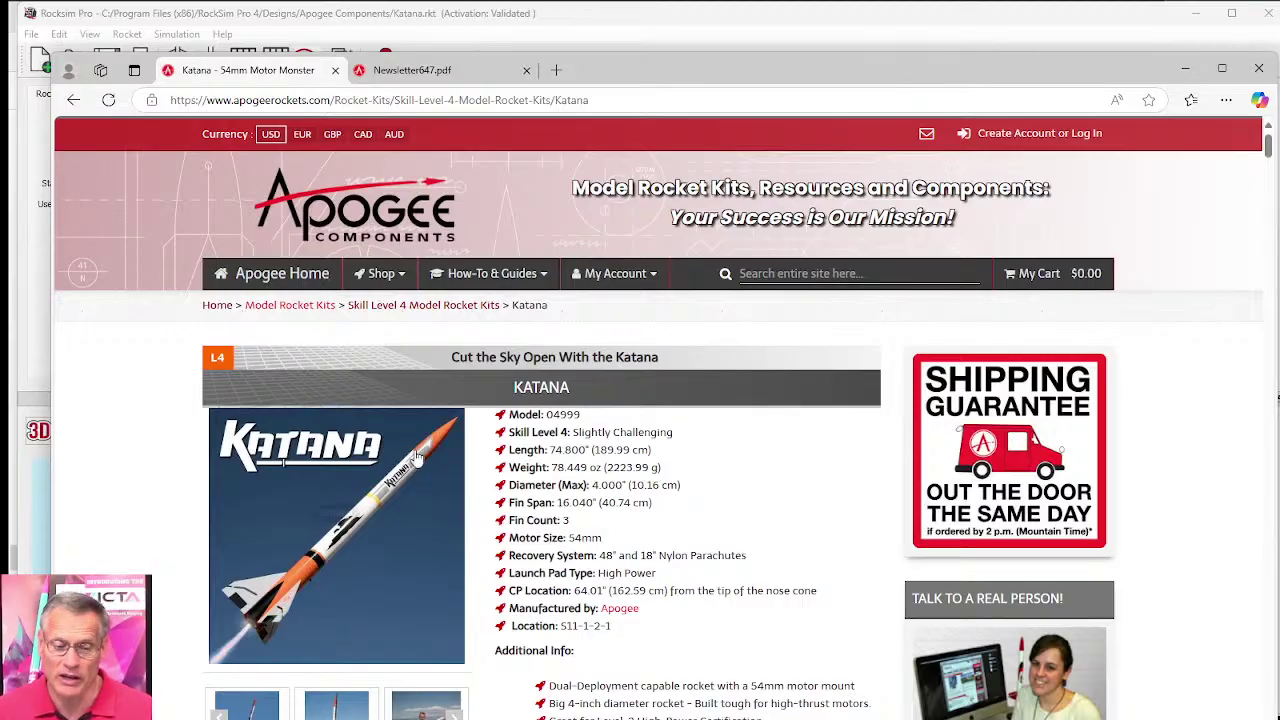
Step: Examine the Katana product page, including its specifications, photos, video instructions, dual-deployment explanation and parachute details
scroll(600, 412, "down", 2)
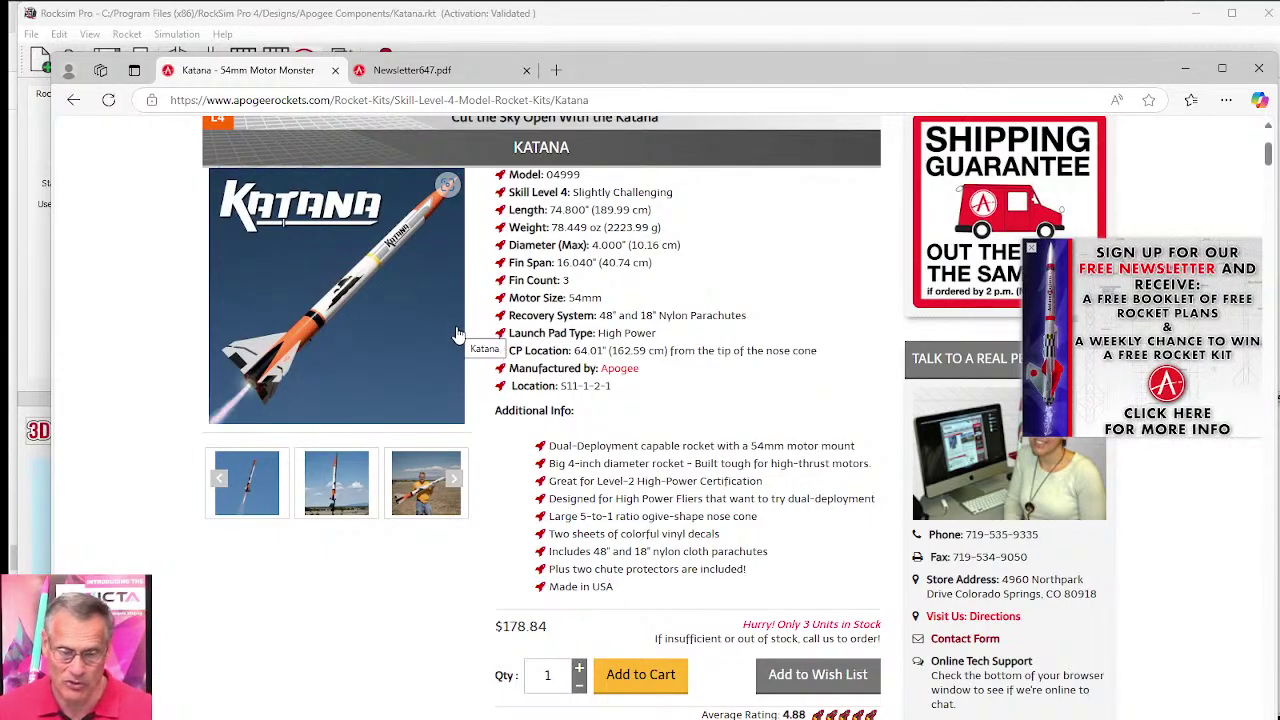
left_click(457, 481)
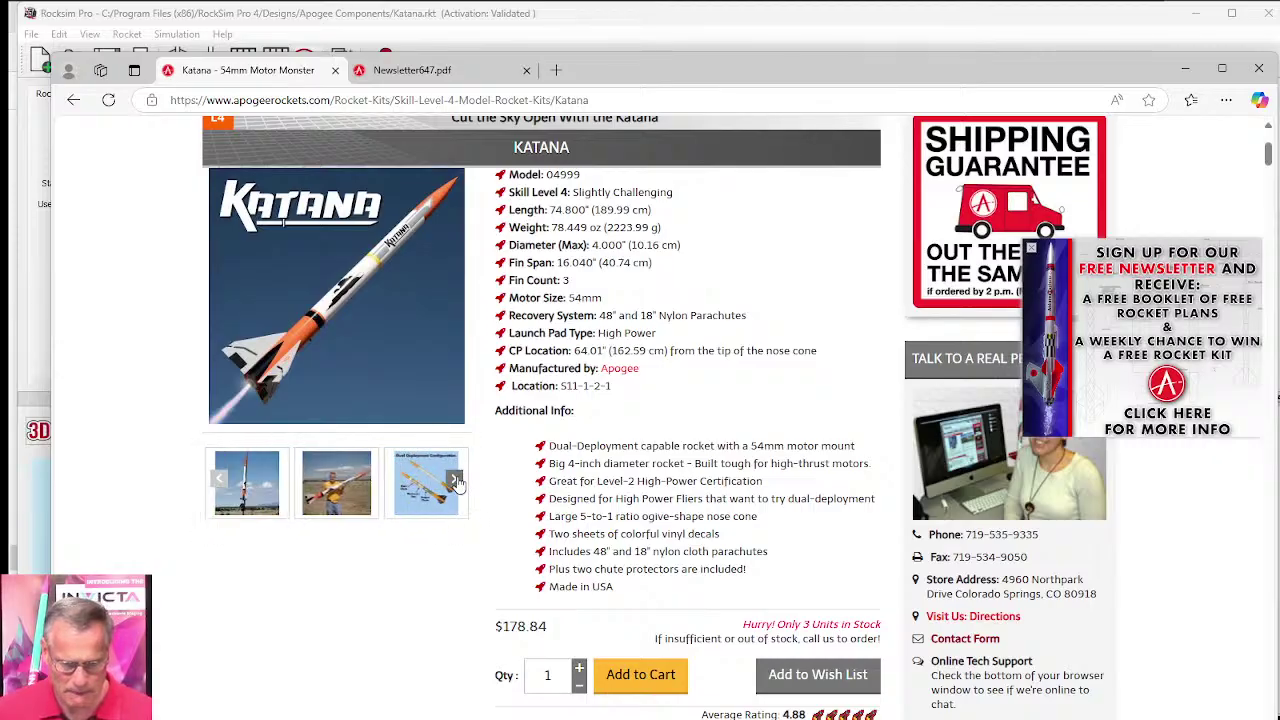
scroll(424, 472, "down", 6)
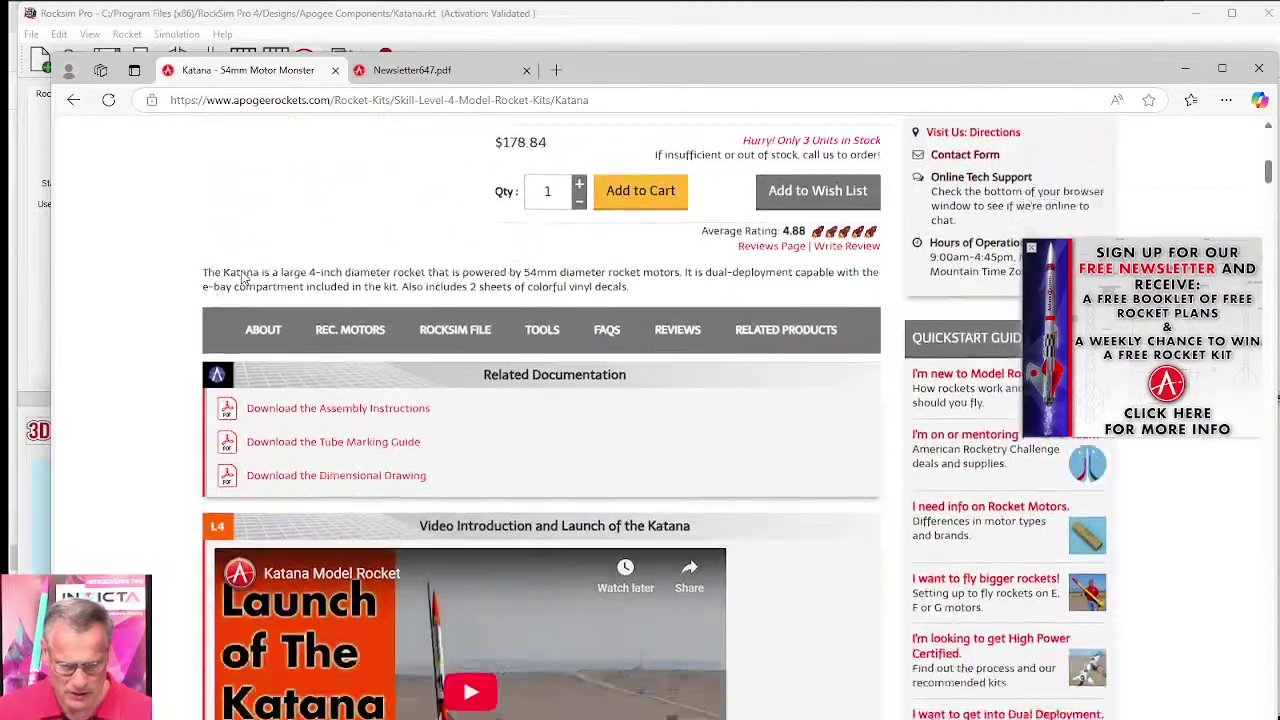
scroll(524, 364, "down", 10)
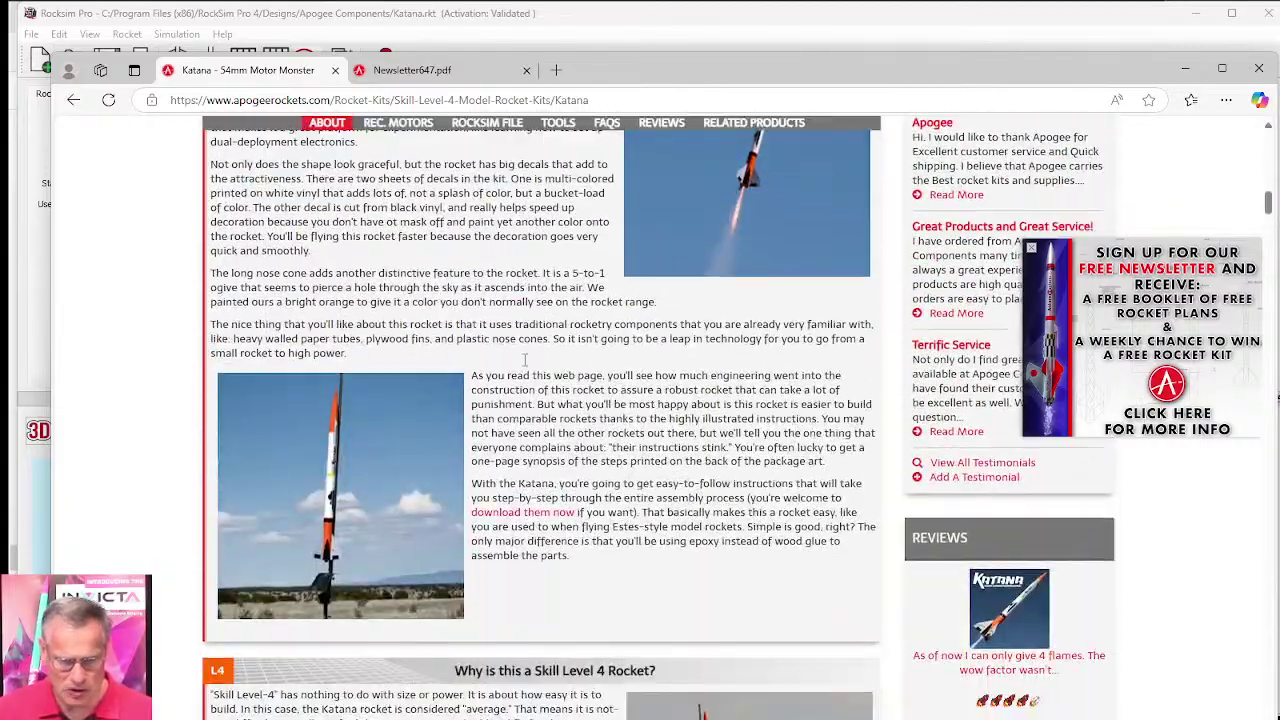
scroll(525, 362, "down", 12)
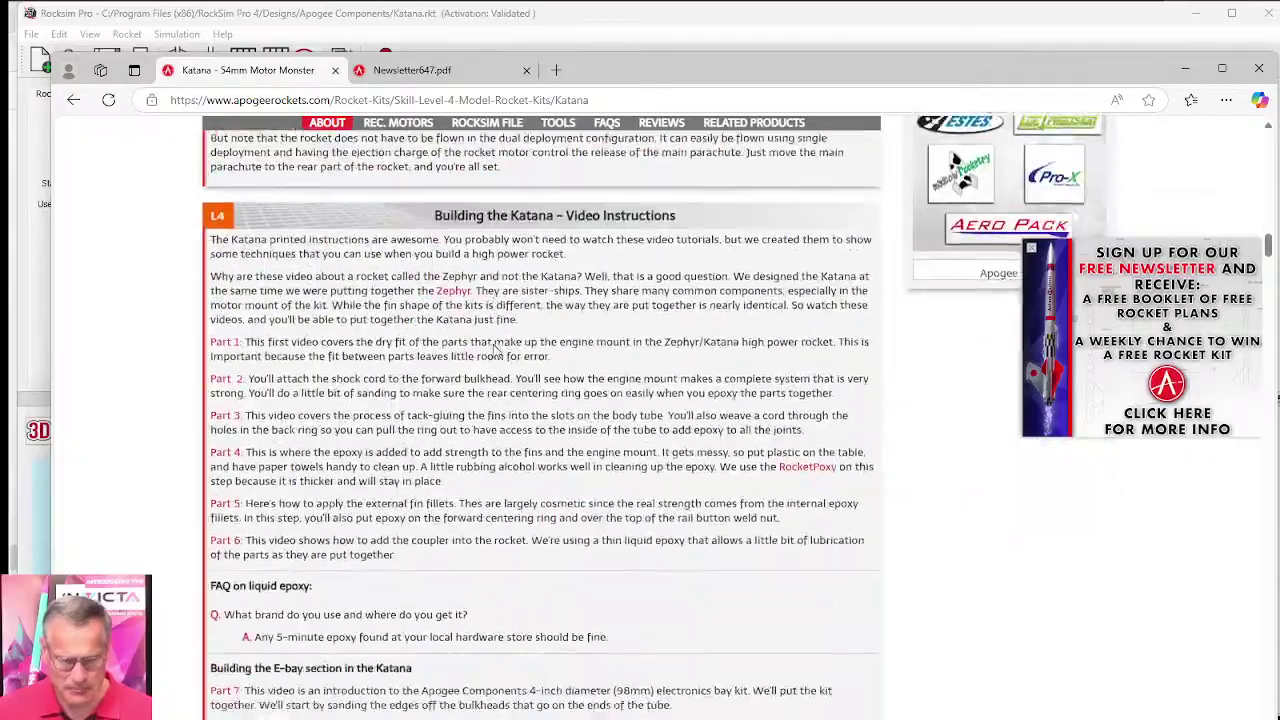
scroll(494, 343, "up", 5)
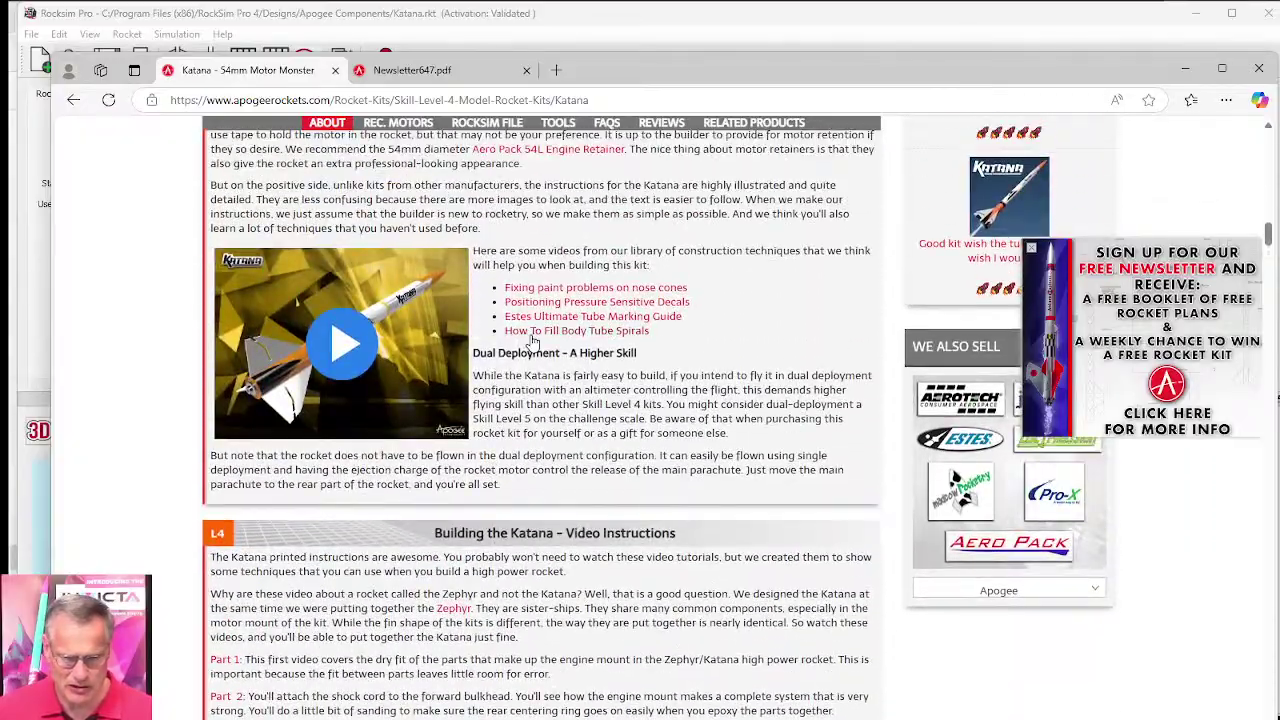
scroll(537, 337, "down", 15)
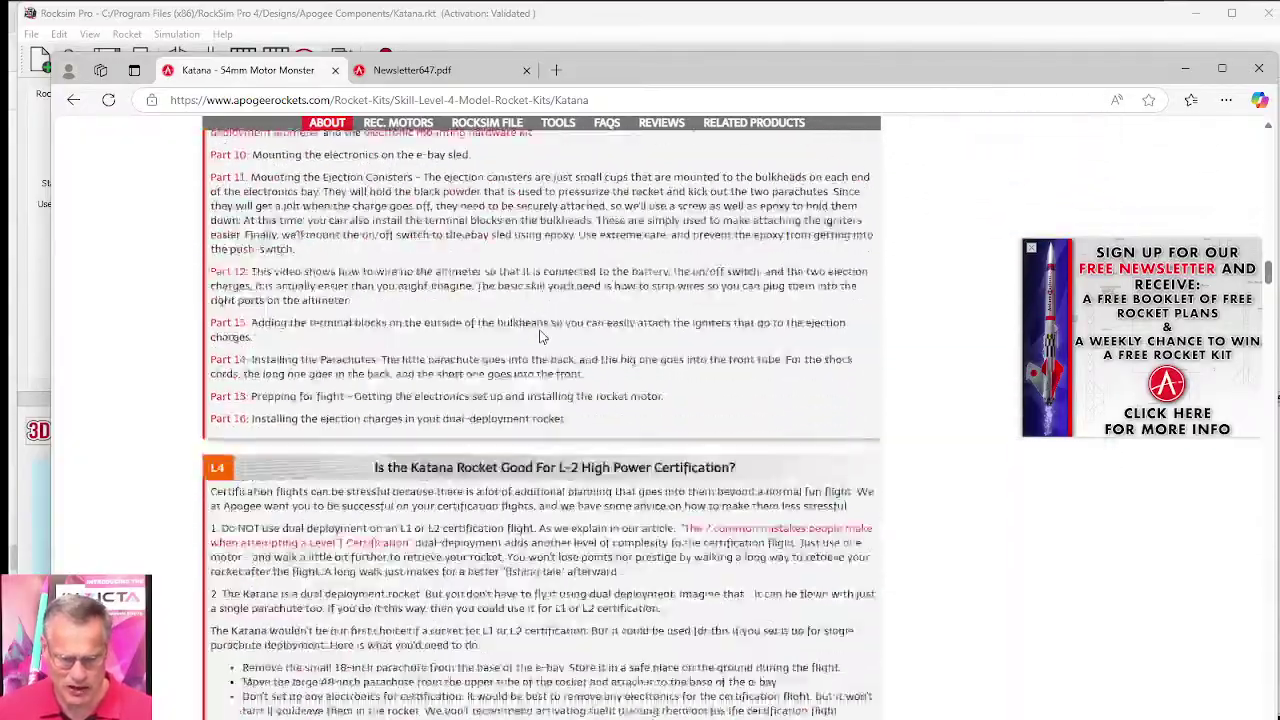
scroll(540, 335, "down", 5)
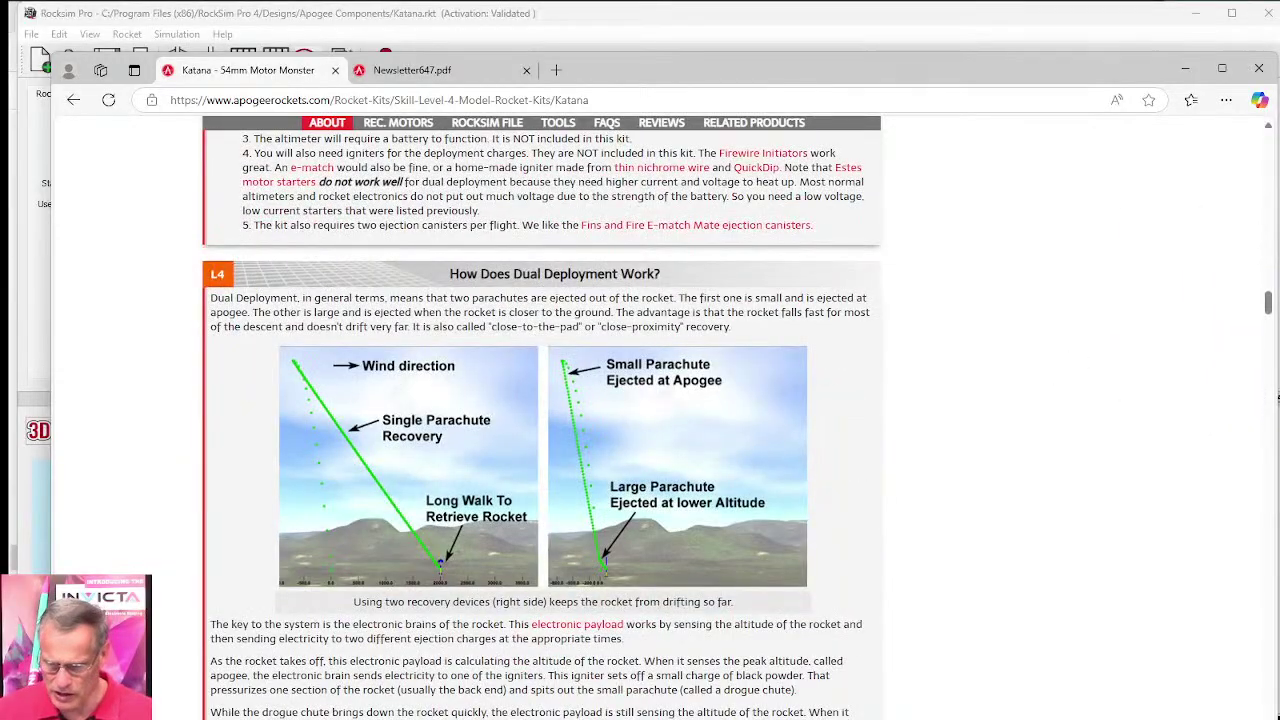
left_click_drag(1268, 312, 1013, 398)
mouse_move(90, 719)
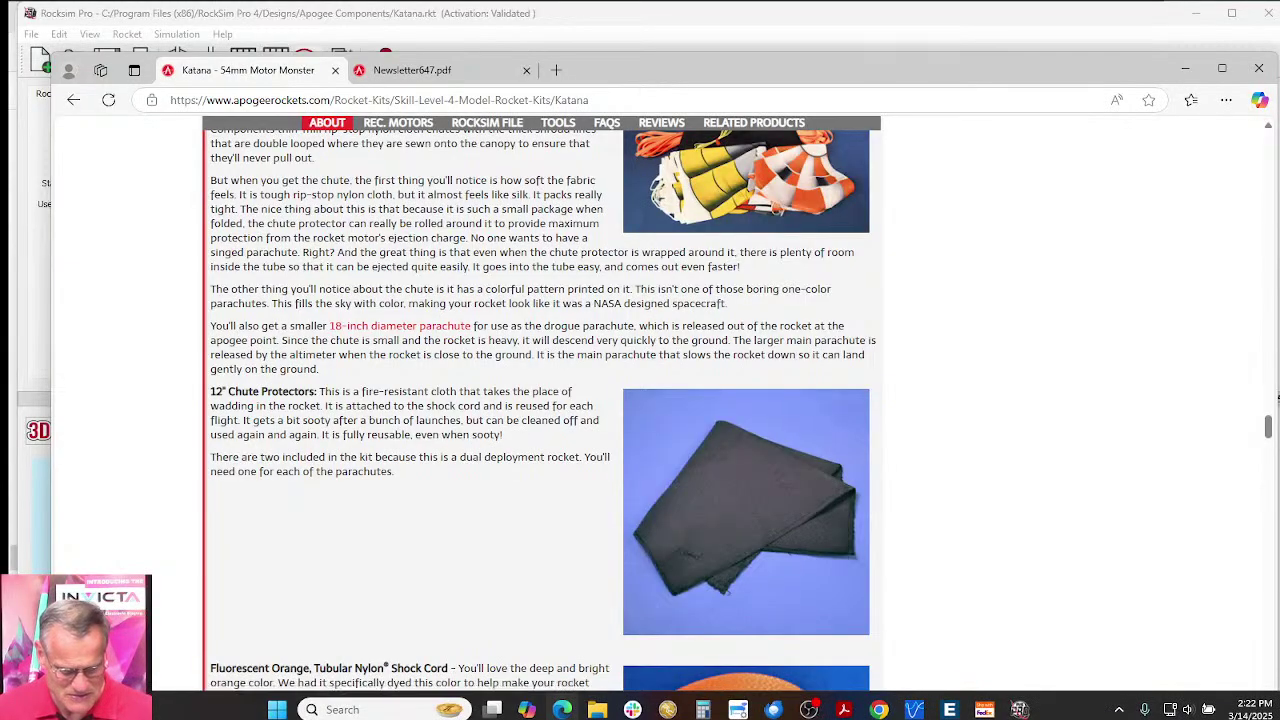
scroll(640, 420, "down", 1)
scroll(640, 420, "up", 15)
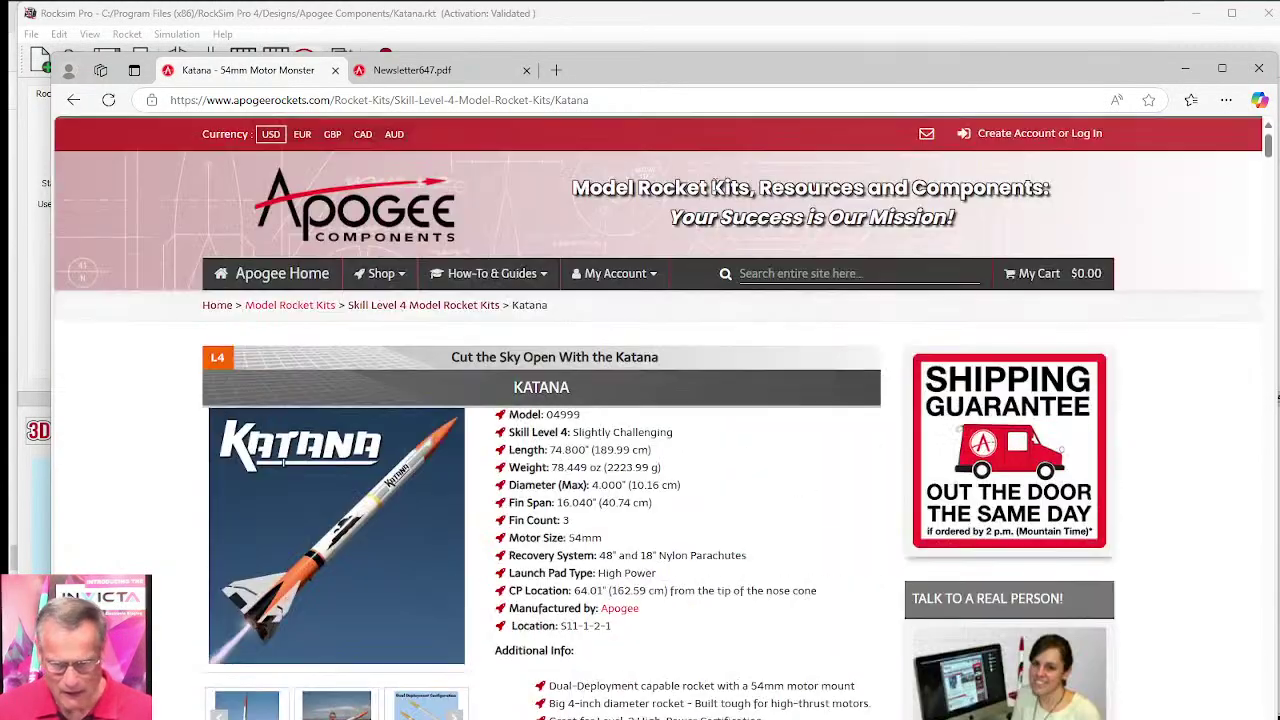
Step: Search the site for "katan", open the Katana Jr. product page, and enlarge the photo showing both Katana rockets
left_click(777, 273)
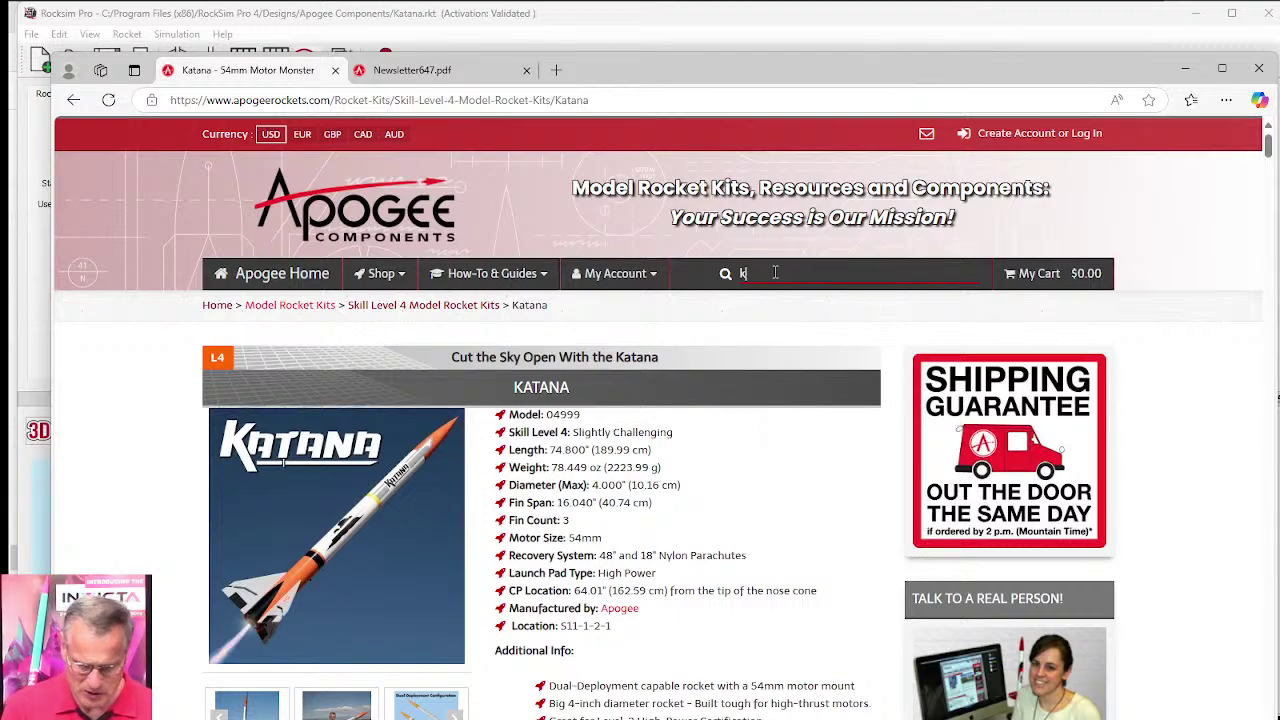
type("katan")
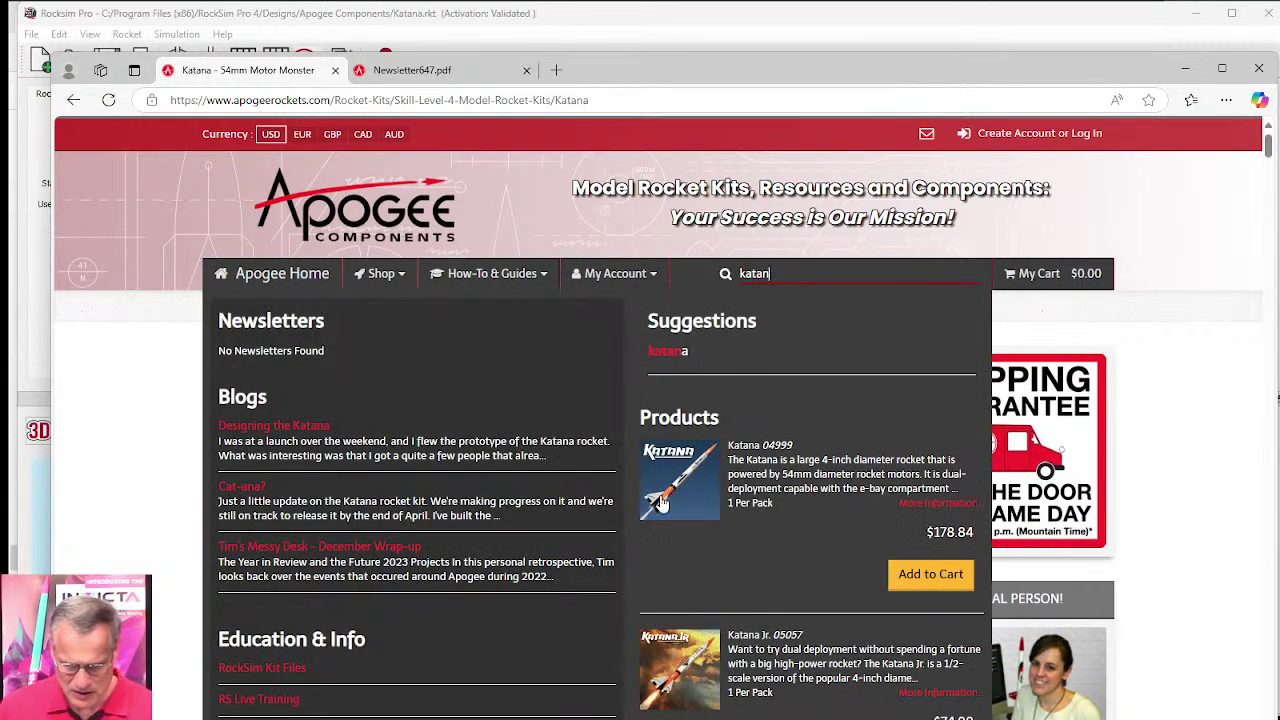
left_click(708, 700)
scroll(459, 333, "down", 3)
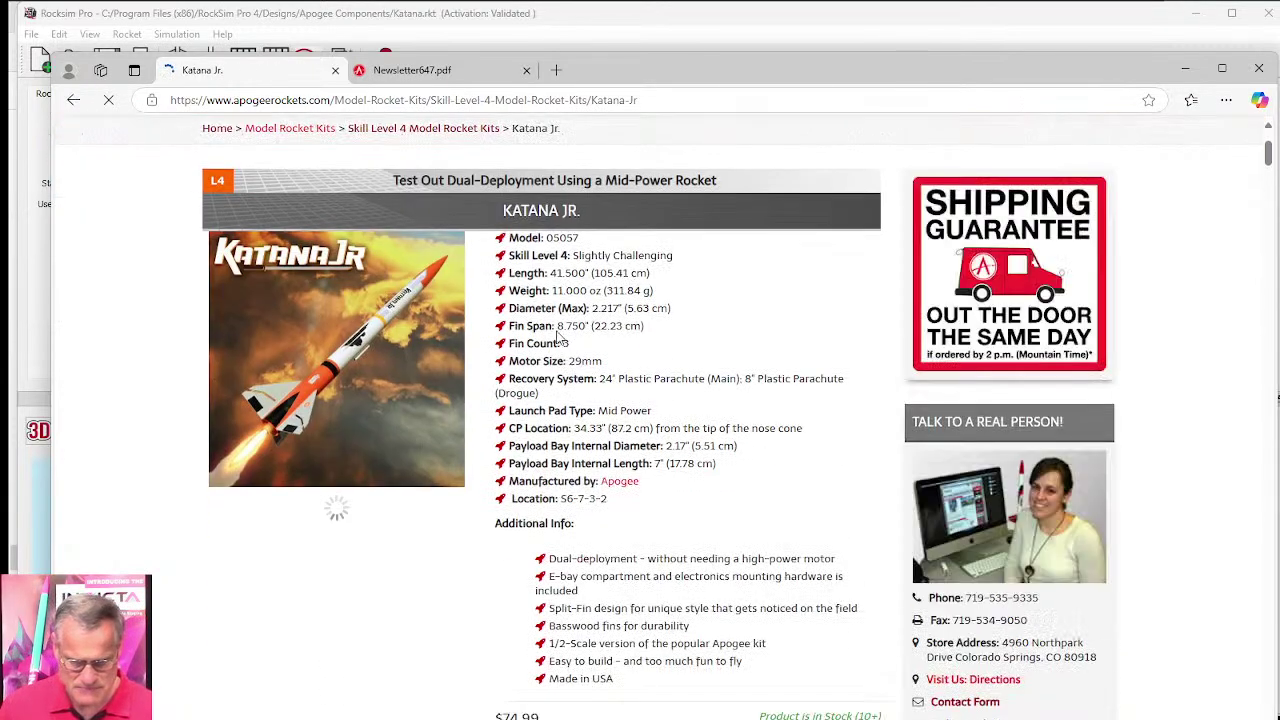
left_click(421, 416)
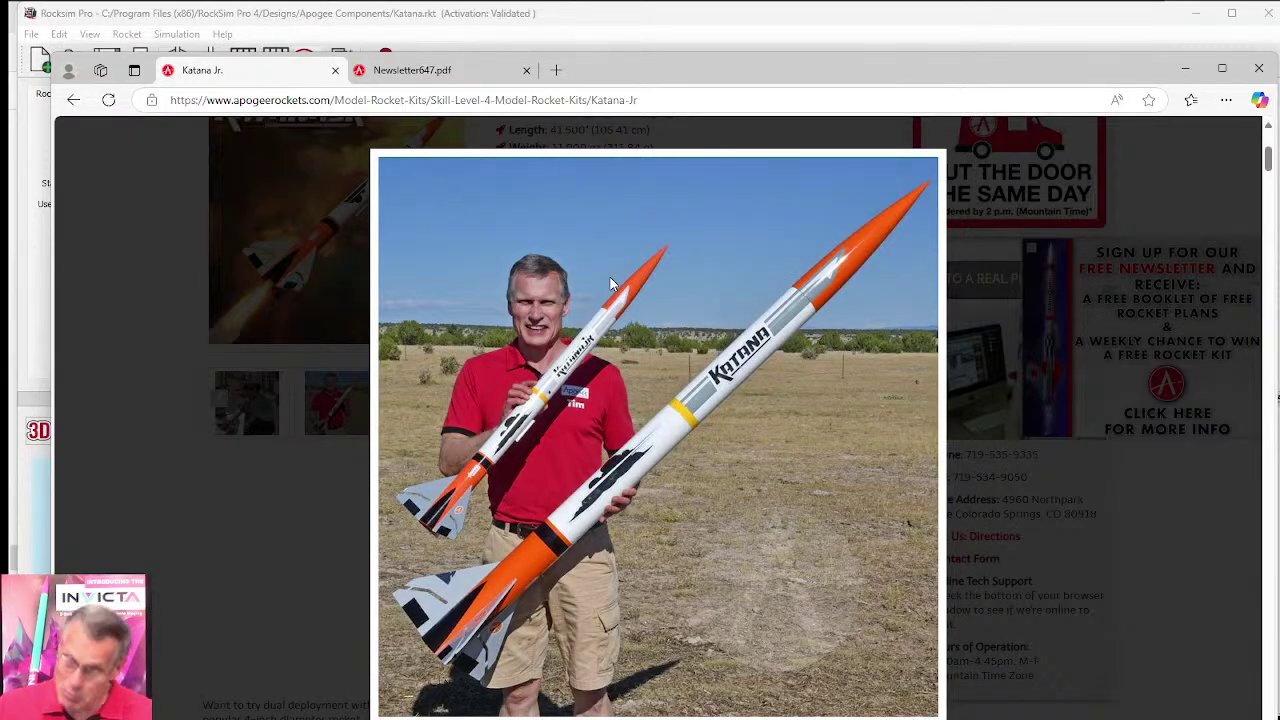
Step: Return to RockSim Pro and switch the Katana drawing from 3D to the 2D side view
left_click(467, 17)
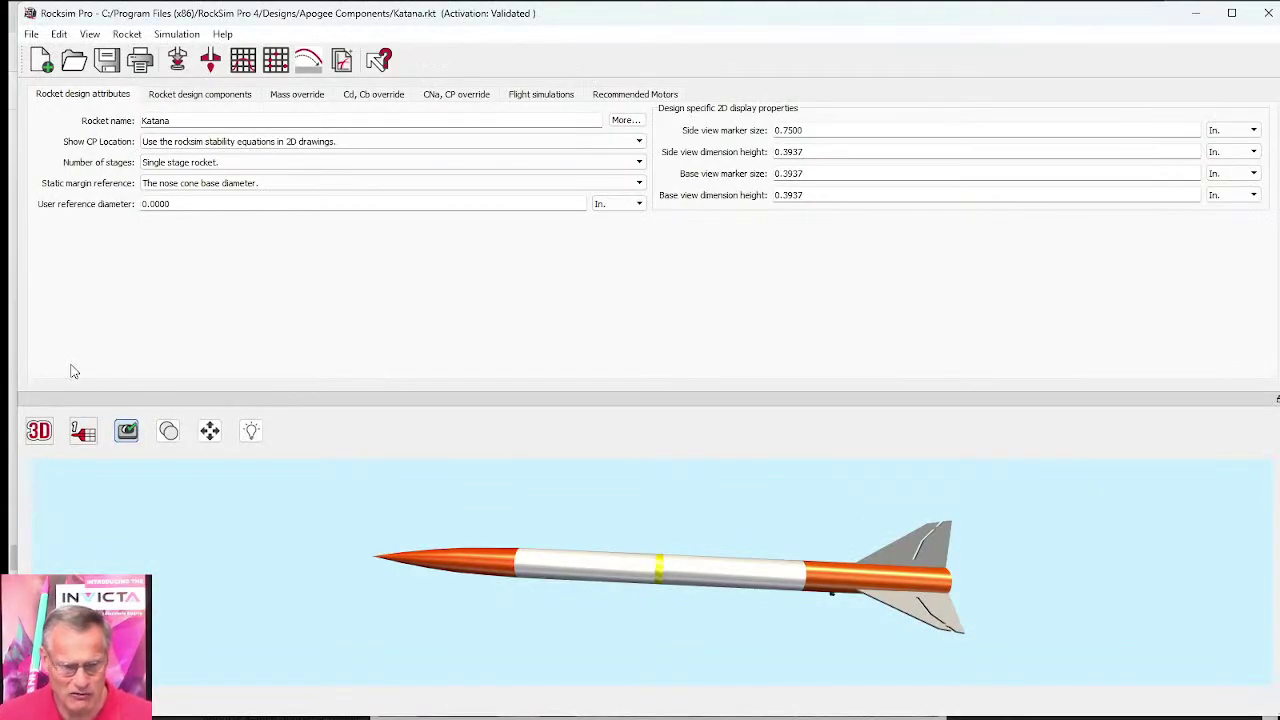
left_click(45, 442)
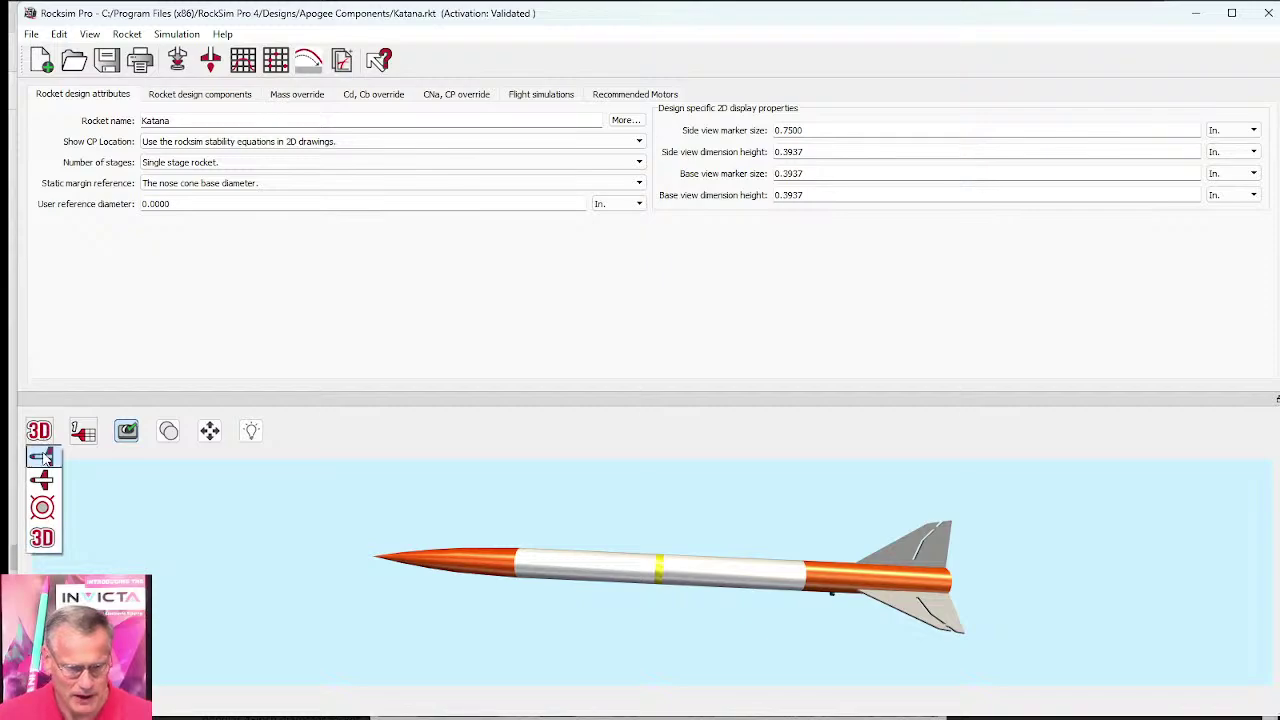
left_click(41, 457)
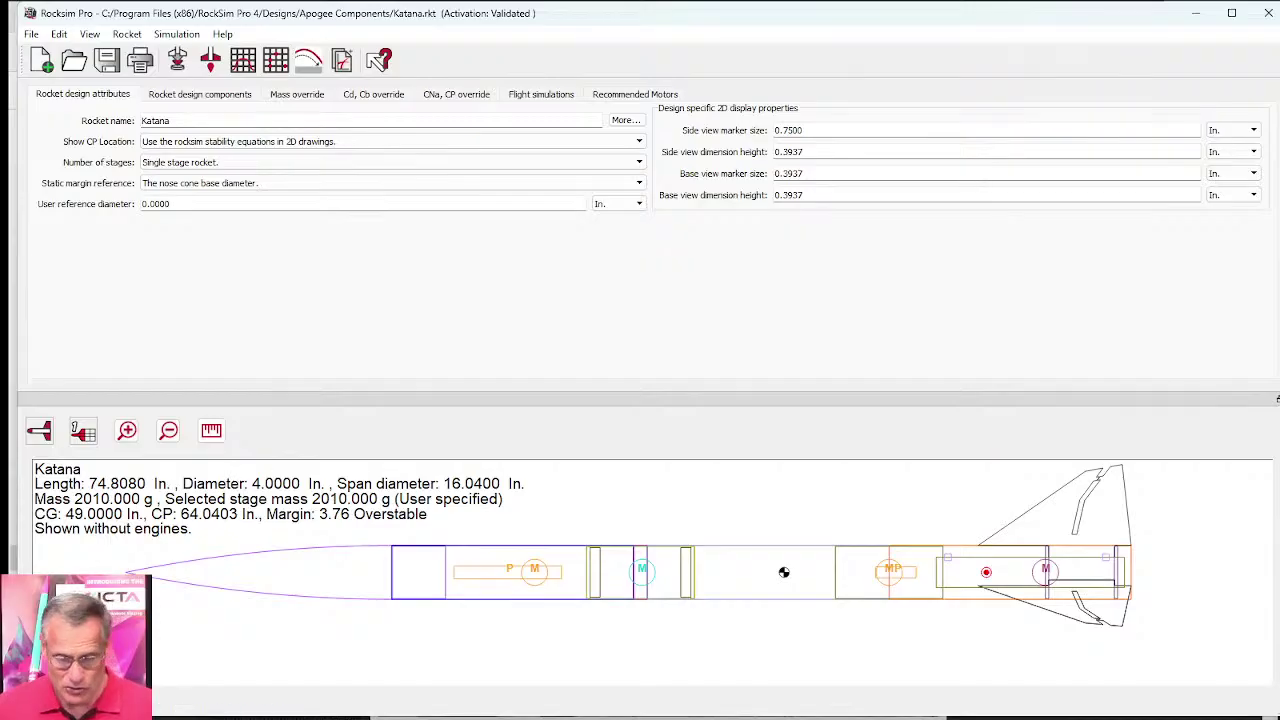
Step: Open the Calculator and move its window clear of the centre of the Katana design
mouse_move(262, 716)
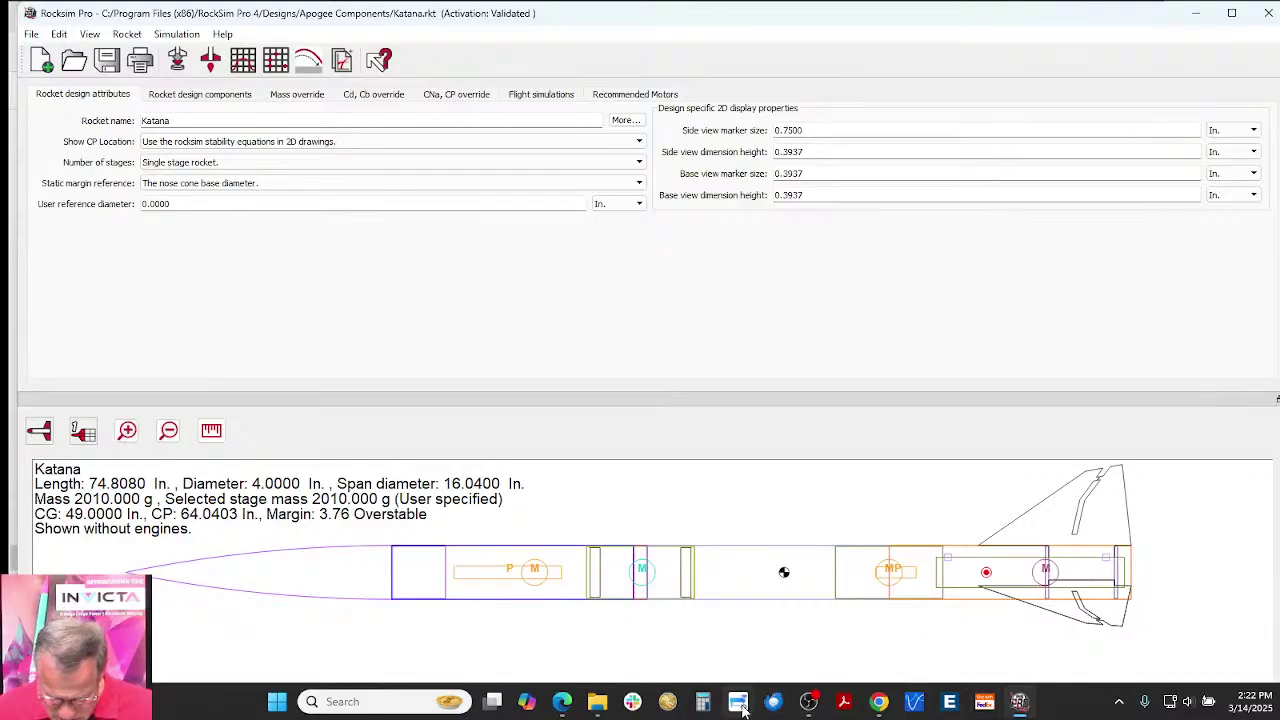
left_click(704, 702)
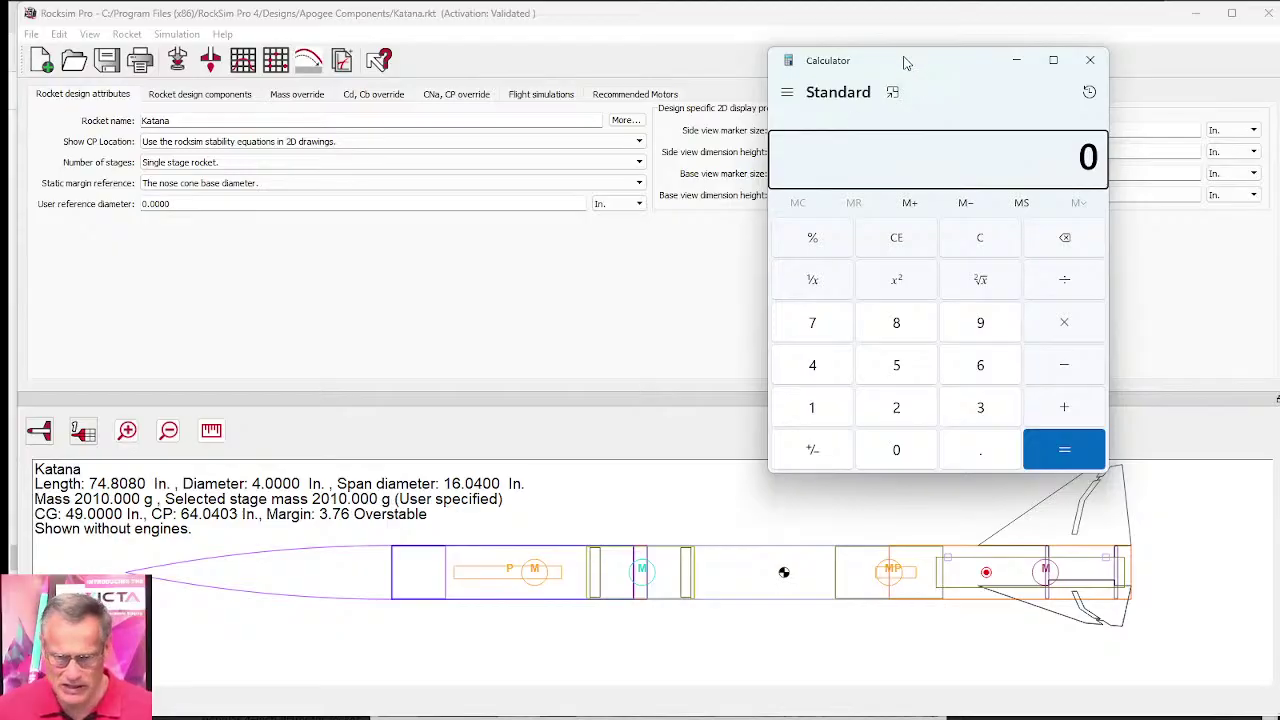
left_click_drag(905, 62, 1035, 25)
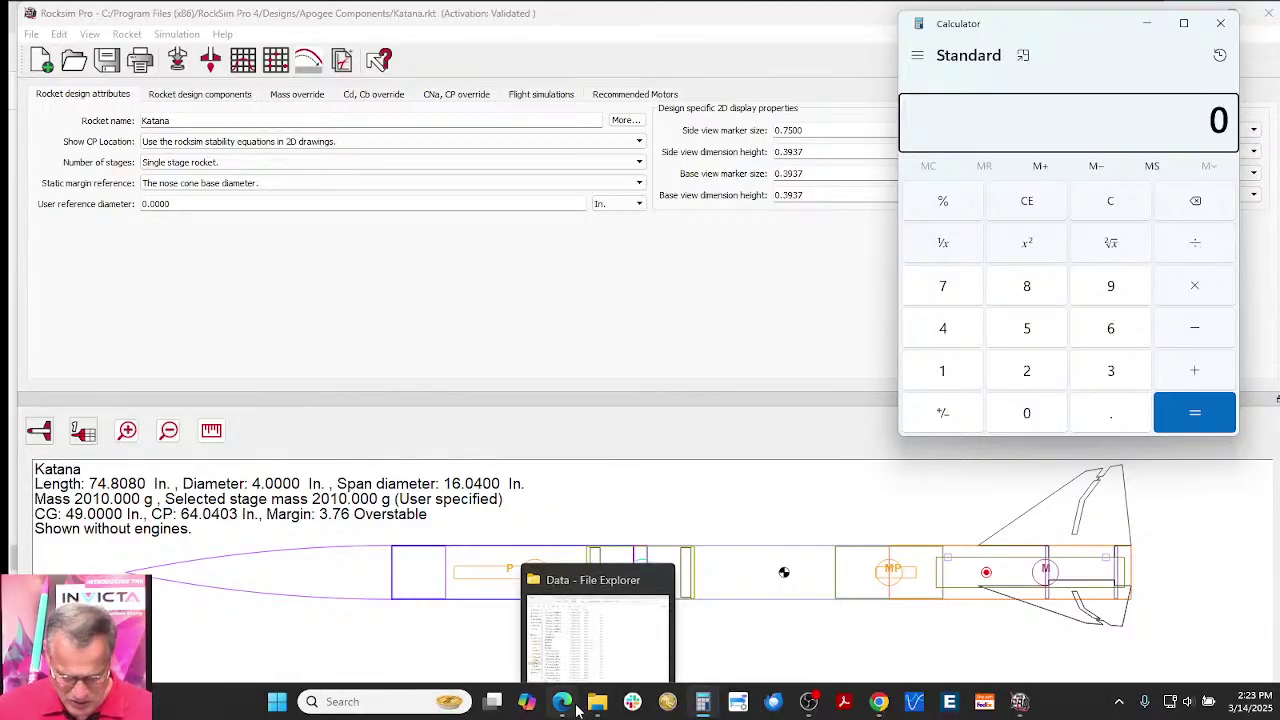
Step: Switch to Edge, search the Apogee site for "BT-70", open the 56mm x 10" Clear Tube page, and check its outer diameter
left_click(565, 703)
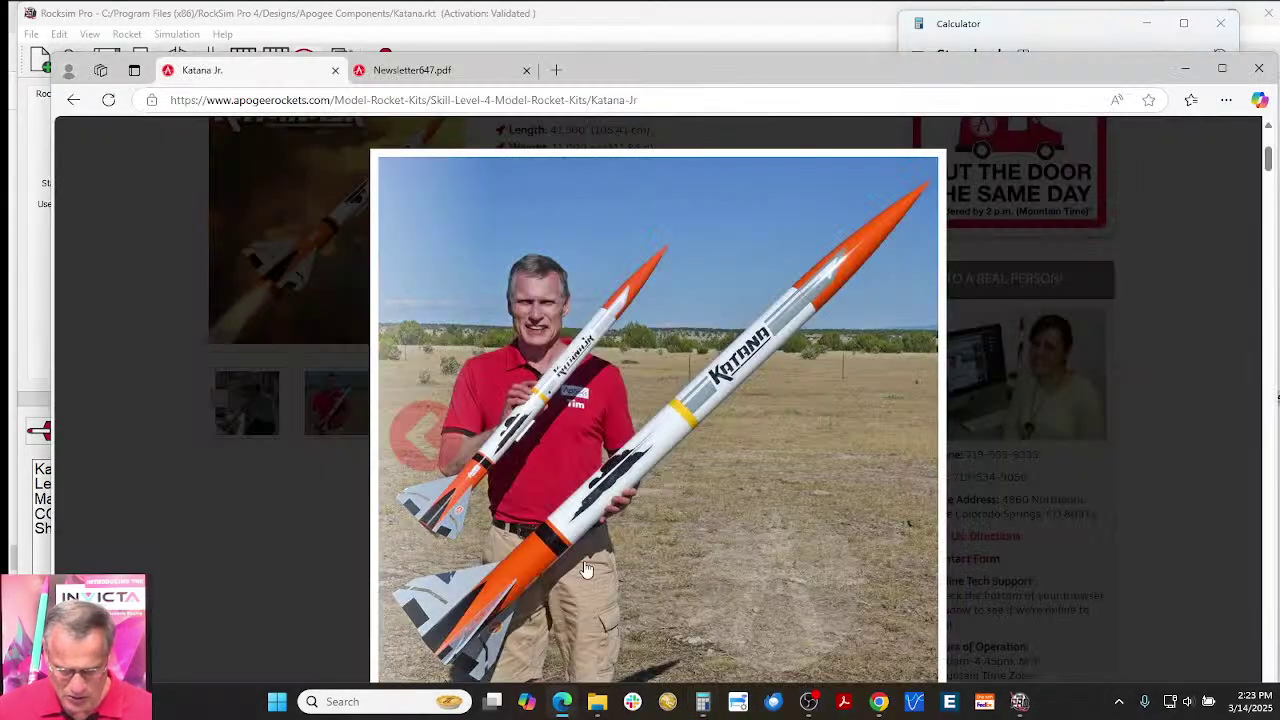
left_click(285, 493)
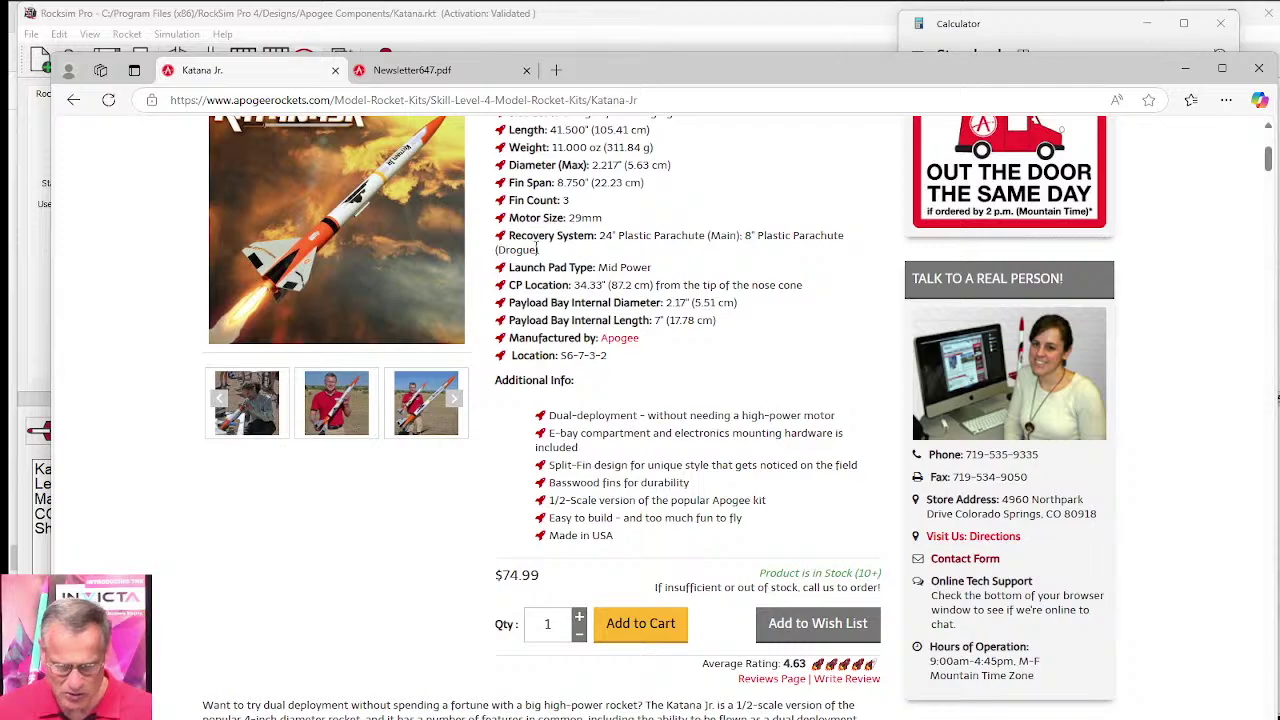
scroll(537, 247, "up", 3)
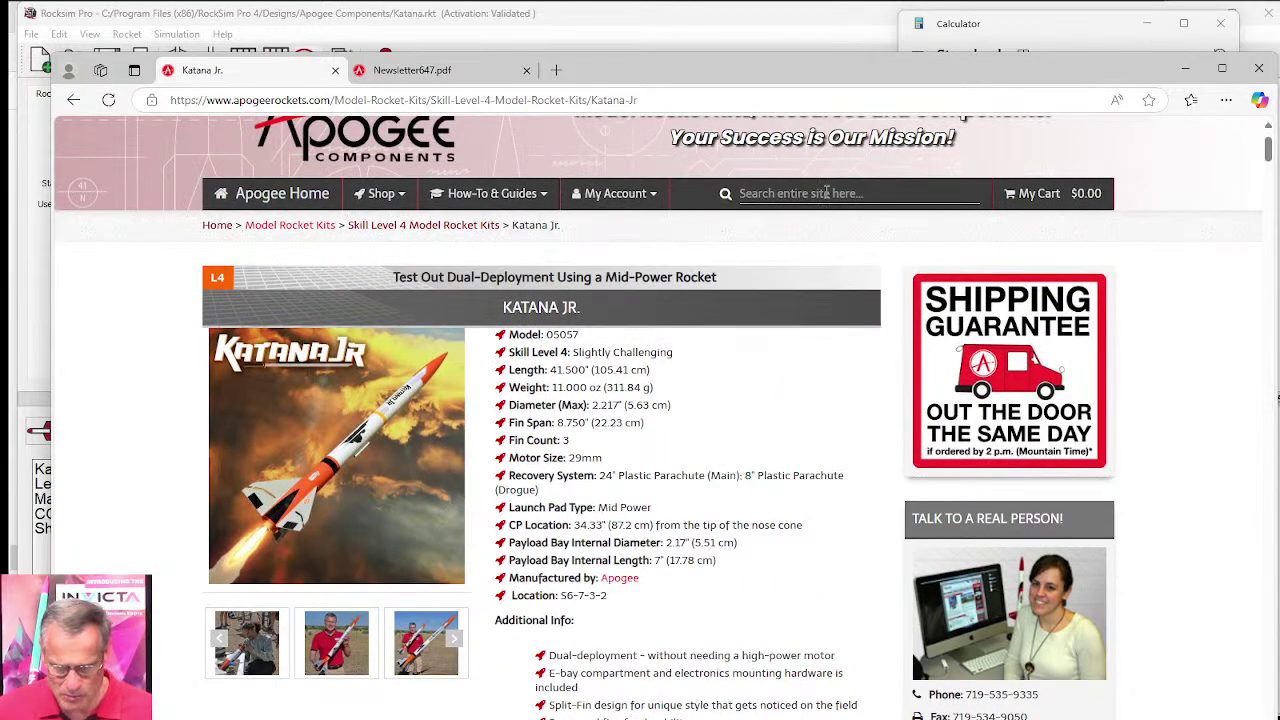
left_click(826, 192)
type("BT-70")
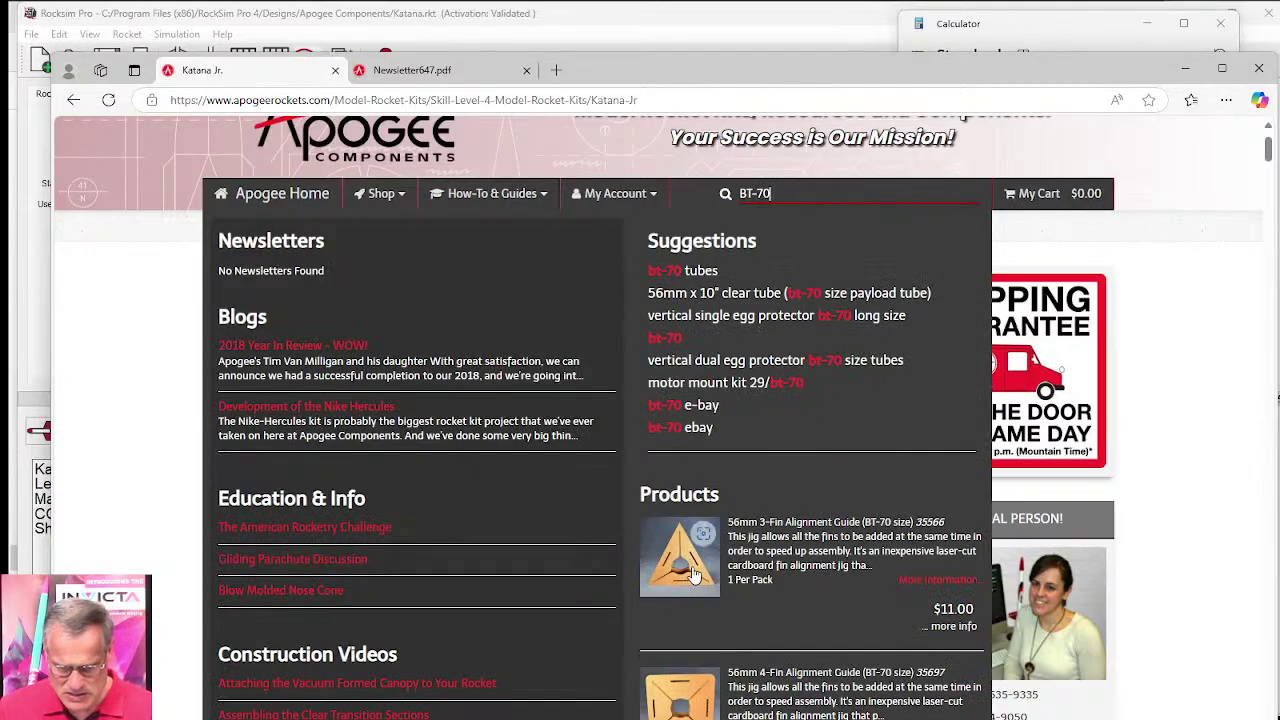
scroll(692, 565, "down", 5)
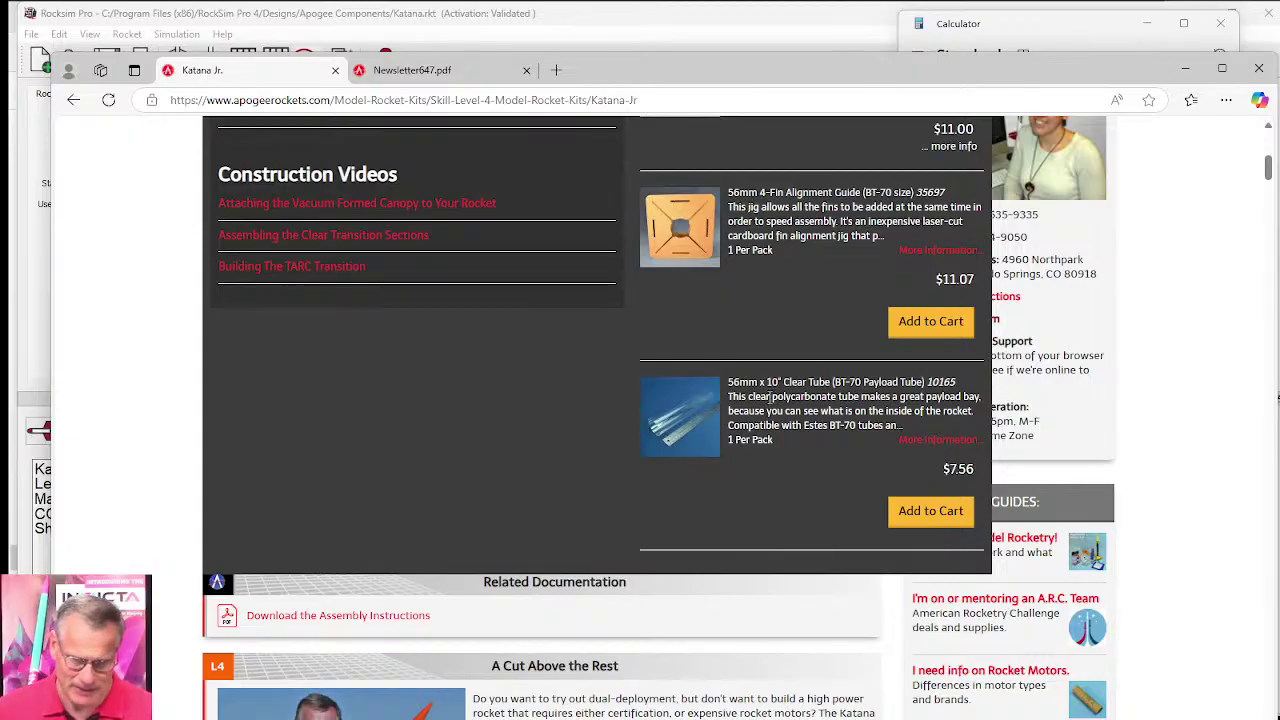
left_click(664, 425)
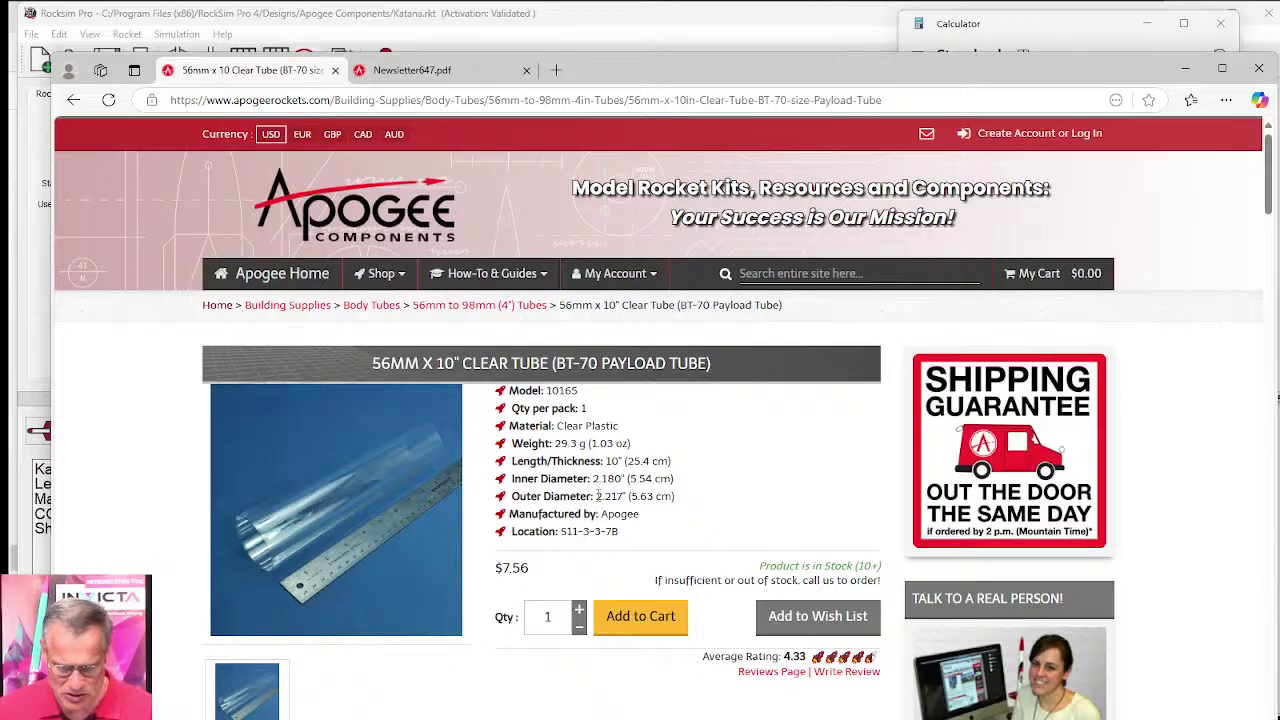
left_click_drag(597, 497, 624, 492)
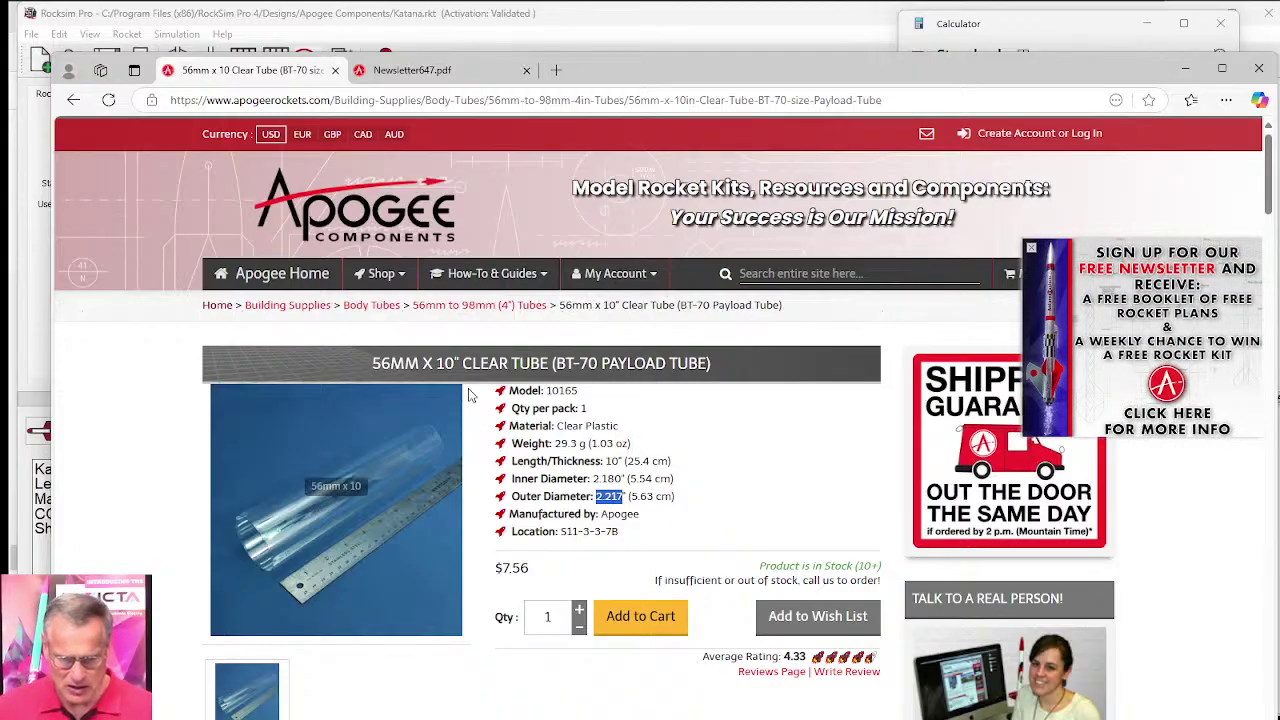
Step: Open the 56mm x 18" Body Tube (BT-70) page from the tube comparison table and check its outer diameter
scroll(499, 356, "down", 2)
scroll(499, 356, "down", 4)
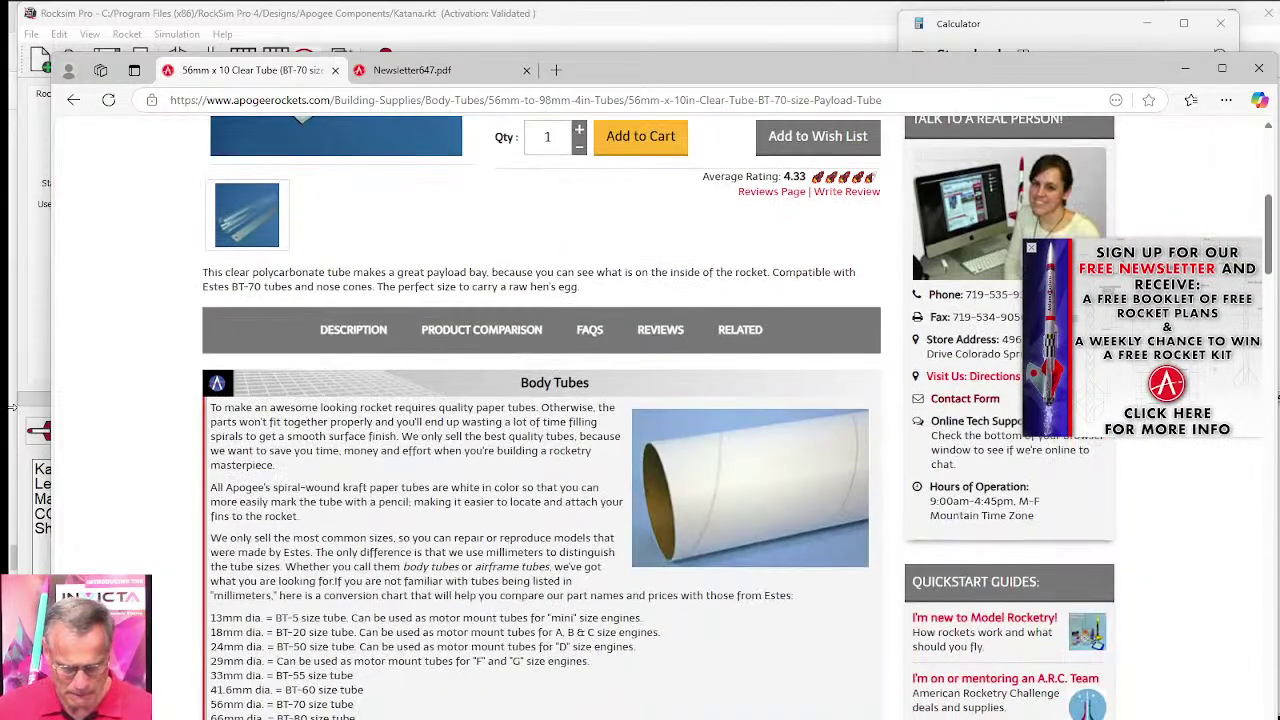
scroll(130, 468, "down", 10)
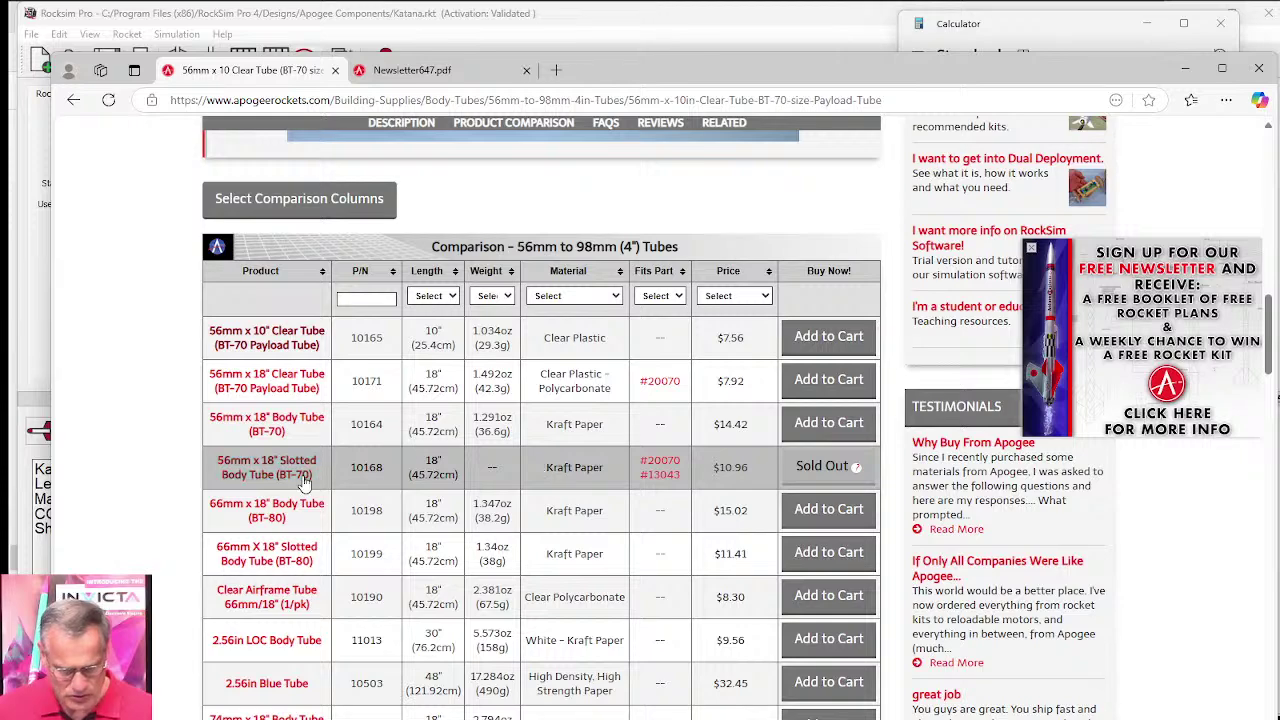
left_click(272, 425)
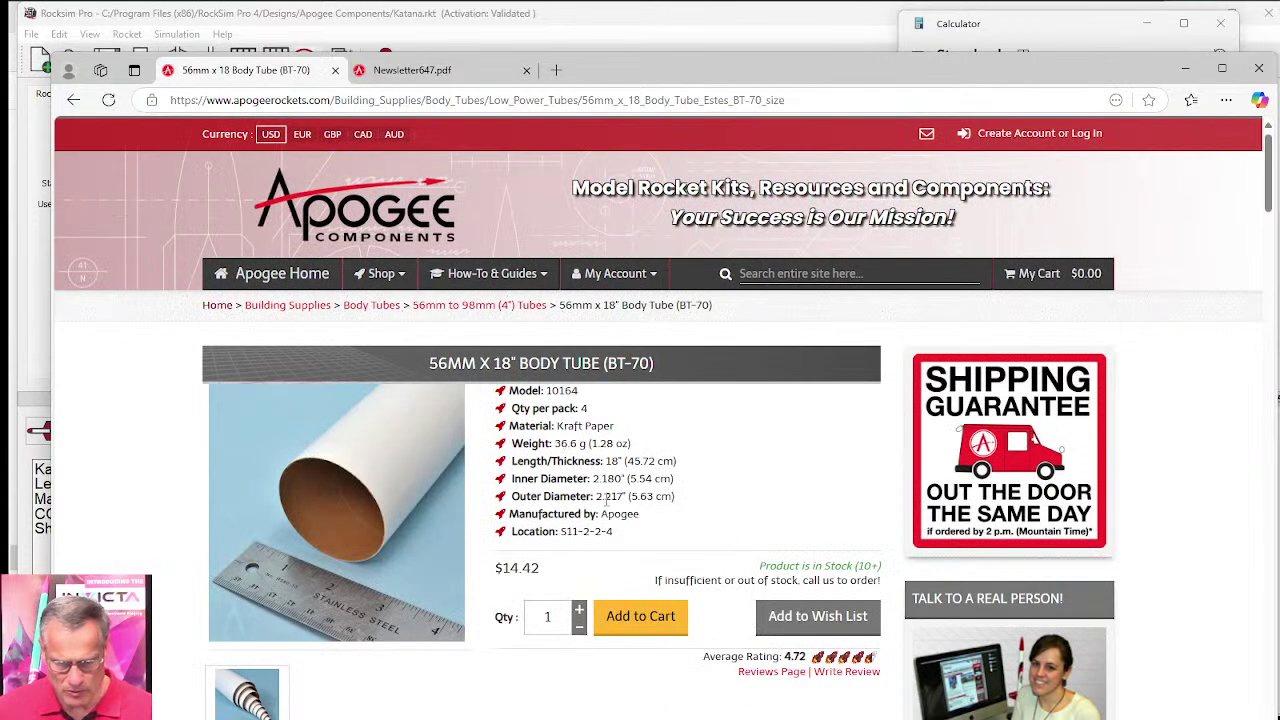
left_click_drag(598, 496, 625, 496)
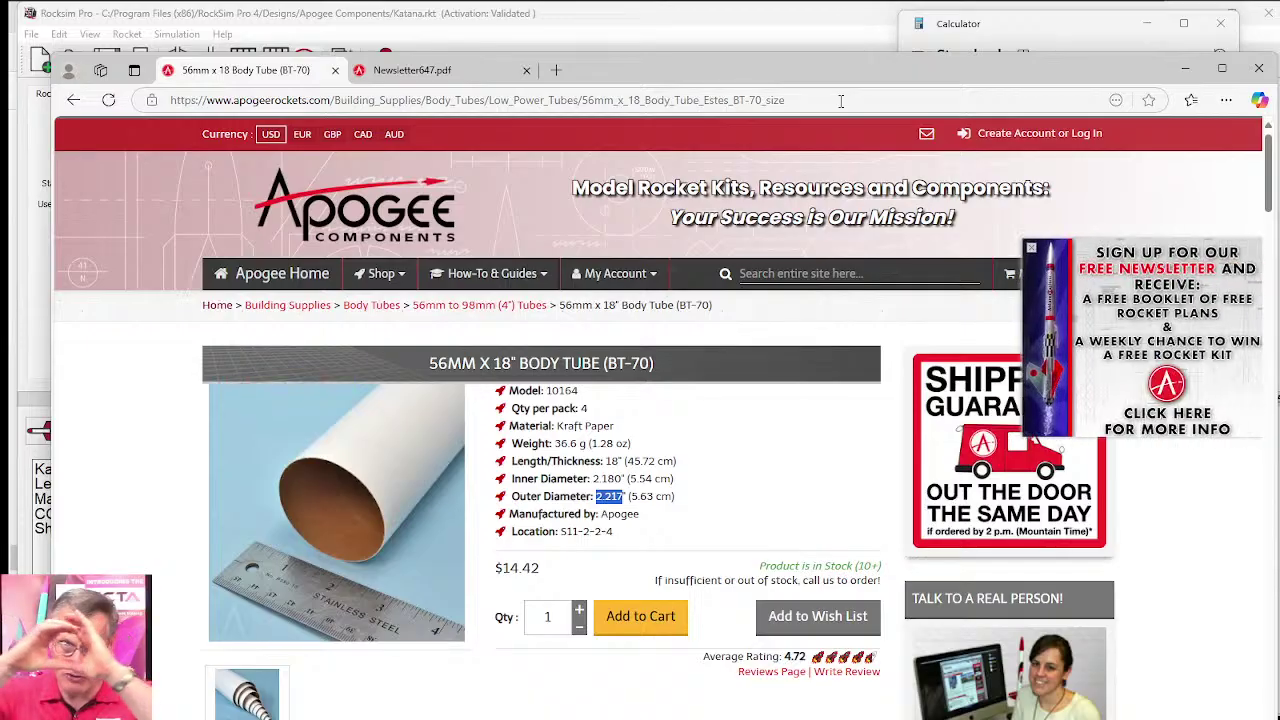
Step: Switch to the Calculator, divide 2.217 by 4, and select the result
left_click(1022, 28)
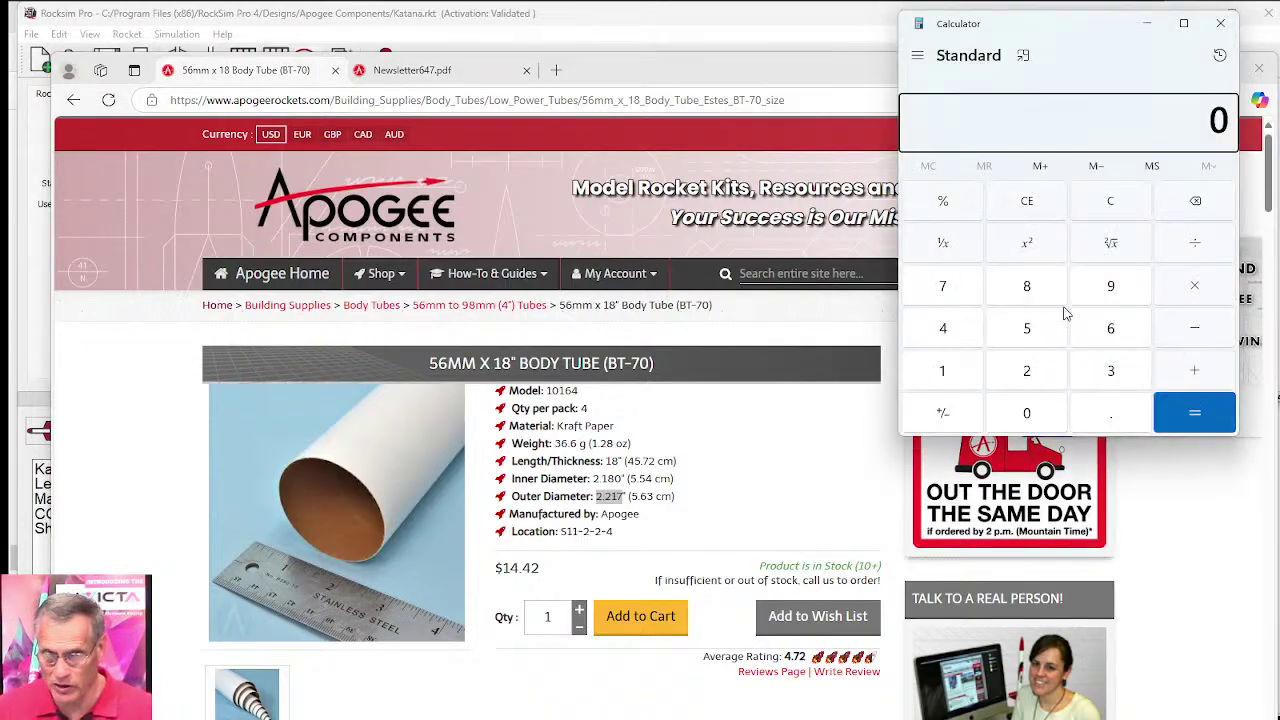
left_click(1020, 378)
left_click(1118, 414)
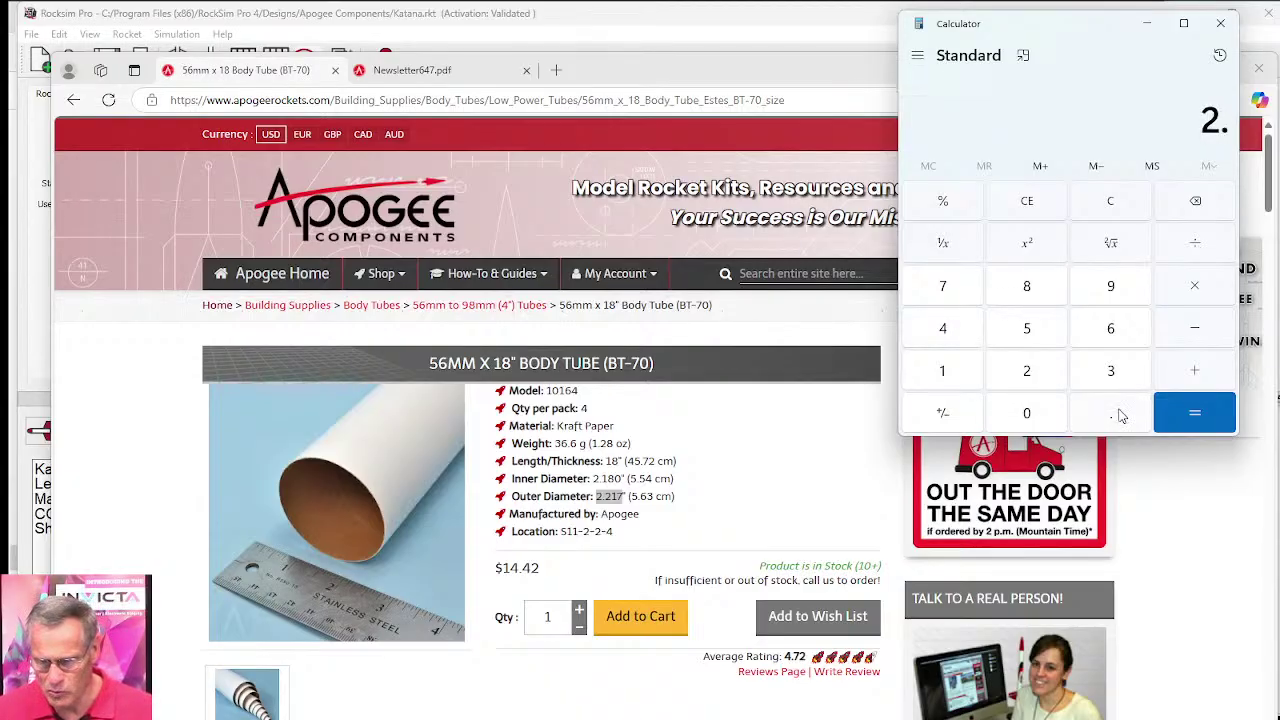
left_click(1050, 378)
left_click(957, 366)
left_click(955, 292)
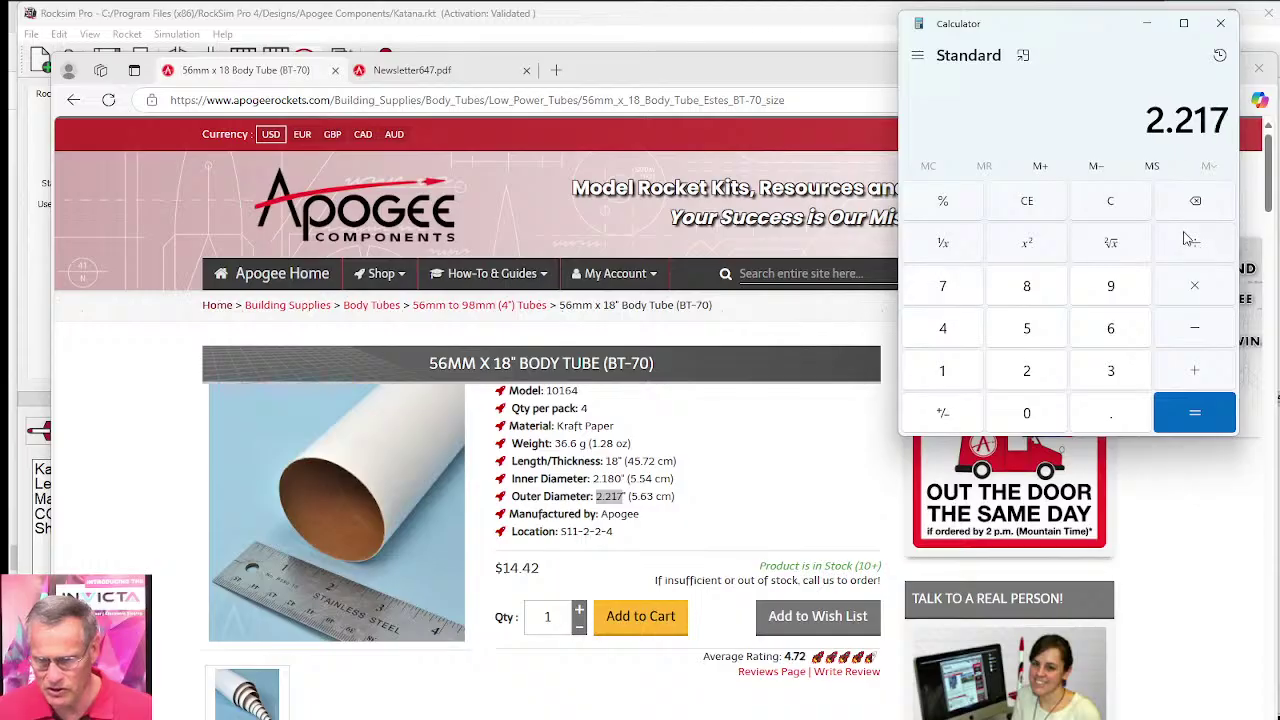
left_click(1190, 240)
left_click(915, 326)
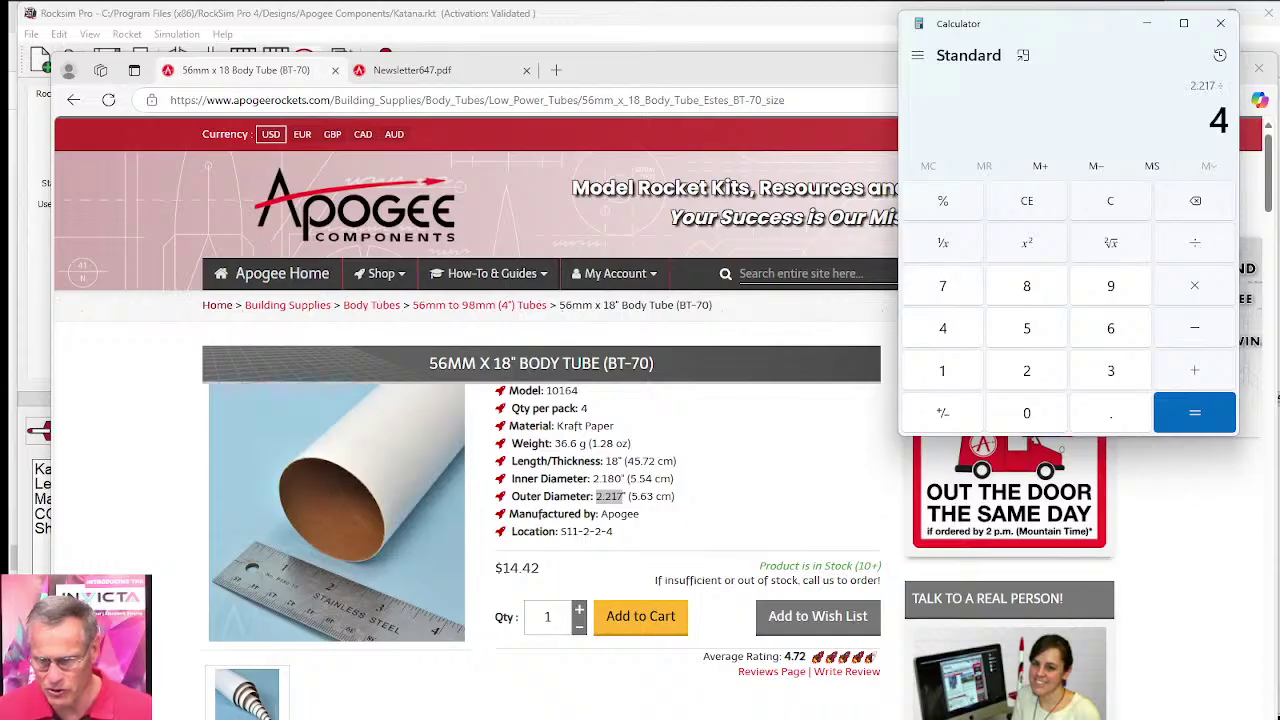
left_click(1205, 416)
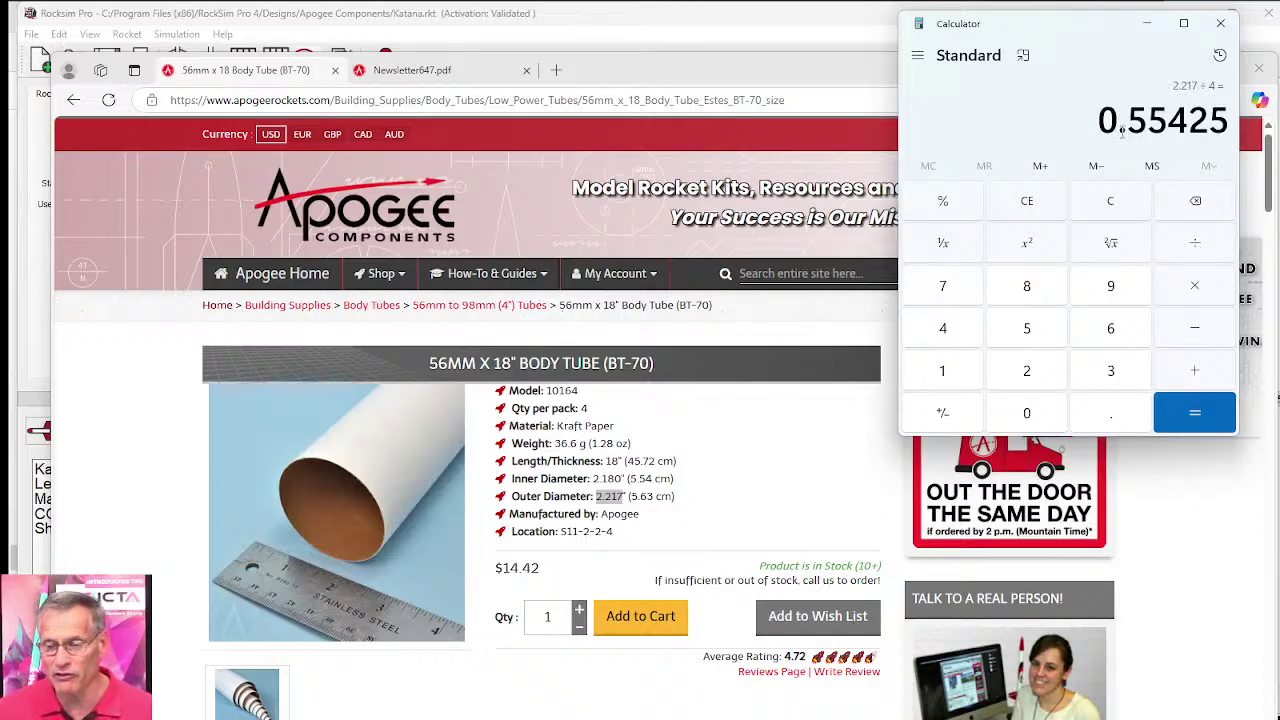
left_click_drag(1100, 120, 1228, 136)
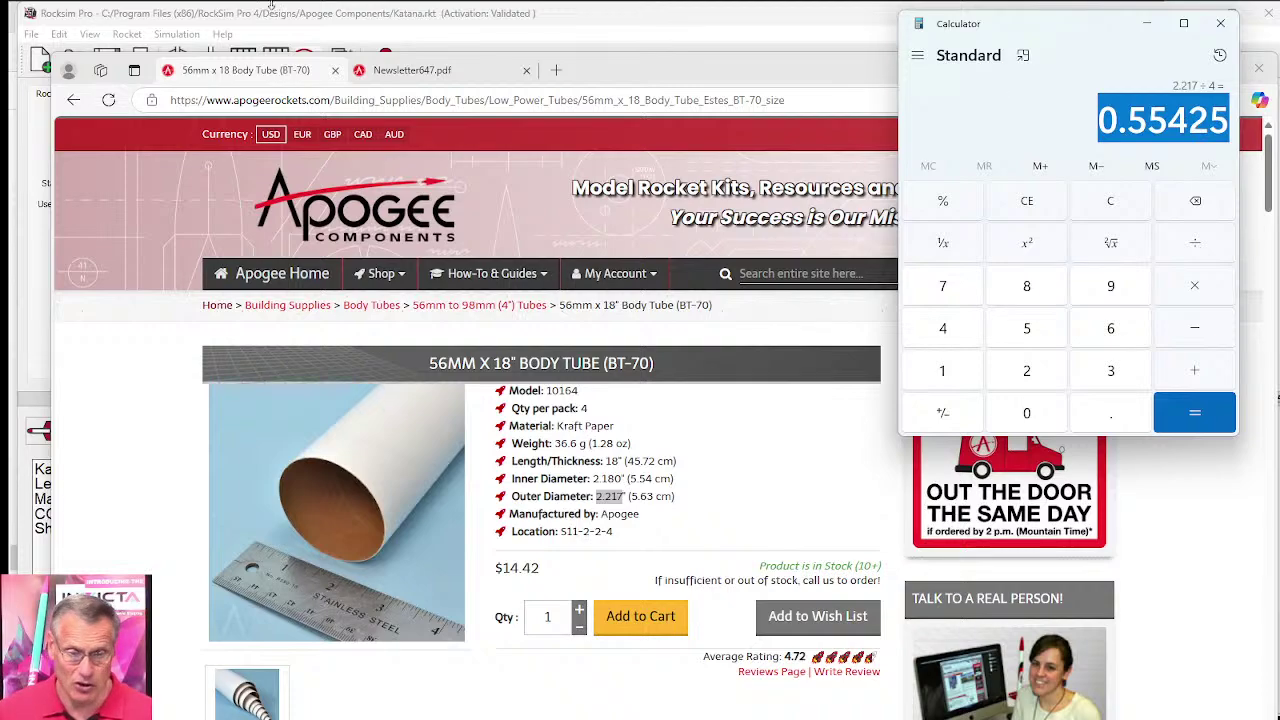
Step: Return to RockSim Pro and scale the Katana design by a factor of .5542
left_click(408, 15)
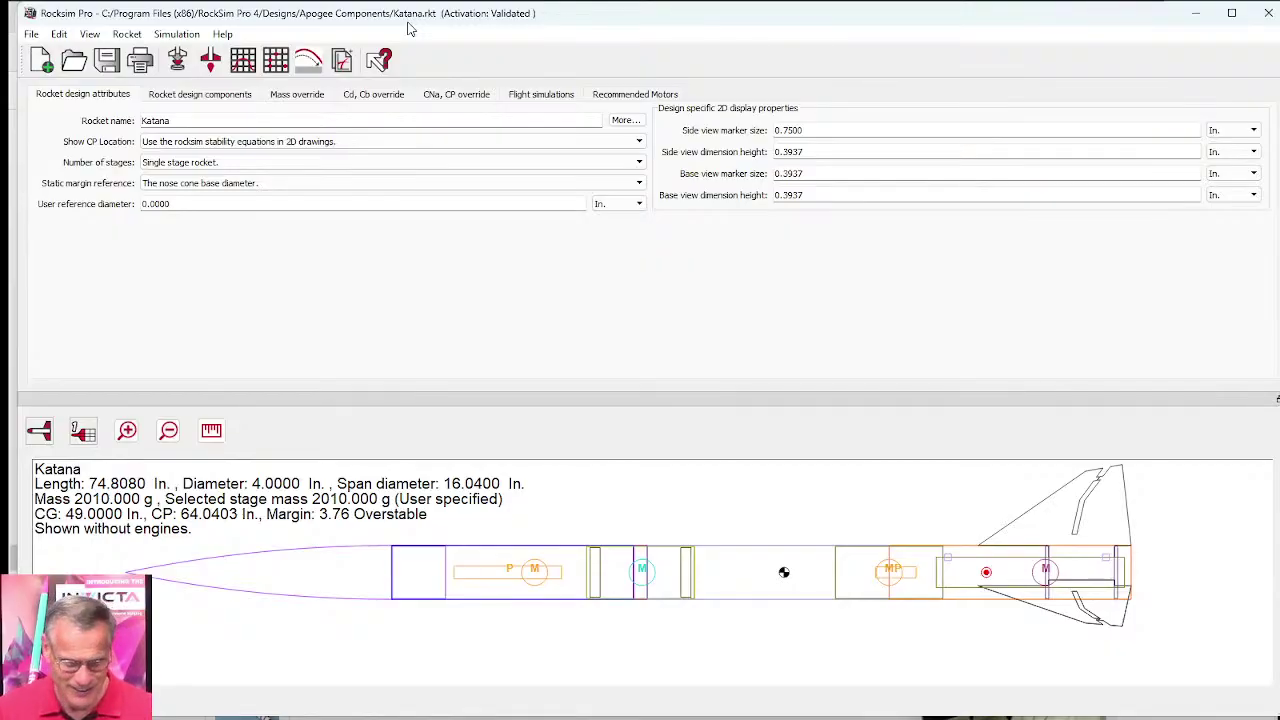
left_click(130, 39)
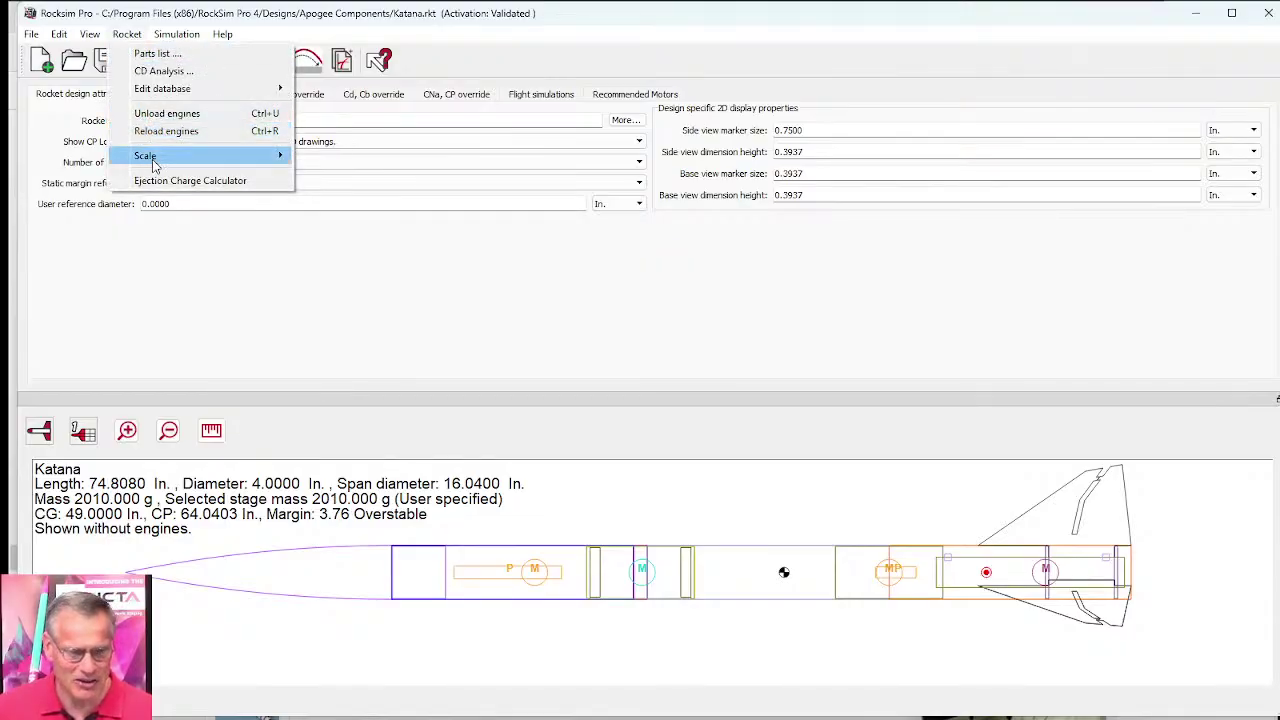
mouse_move(148, 163)
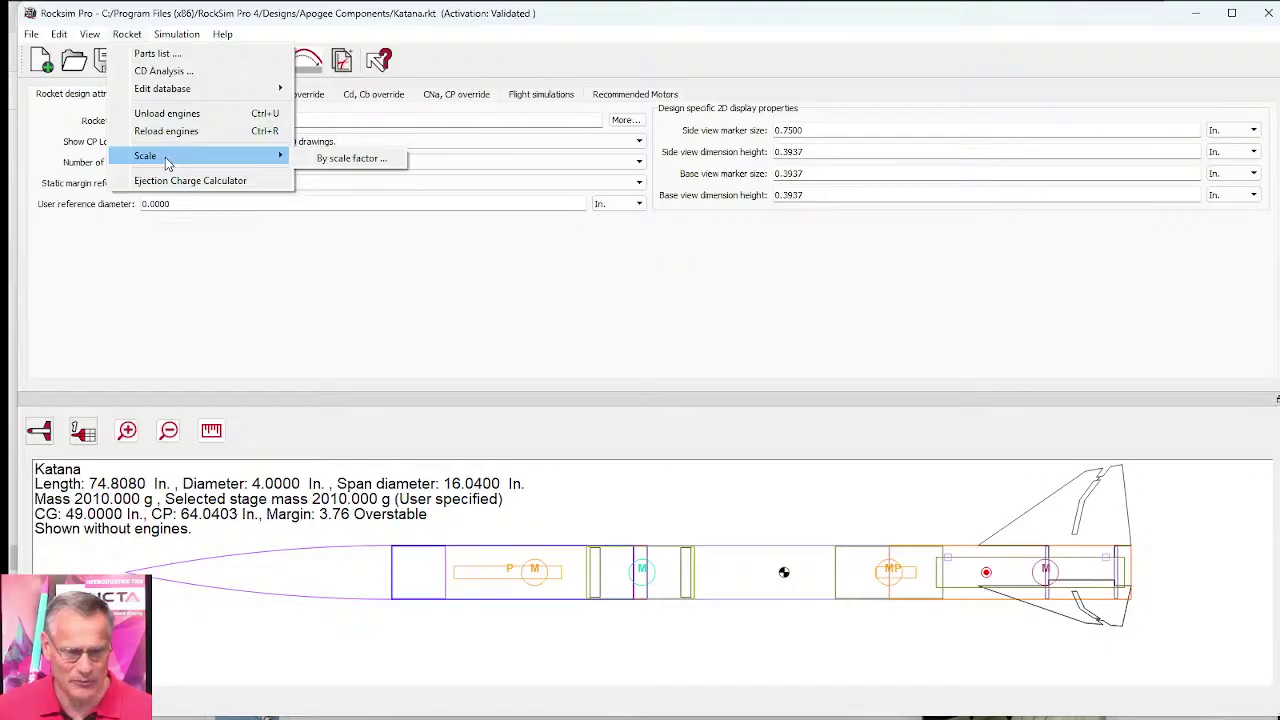
left_click(357, 160)
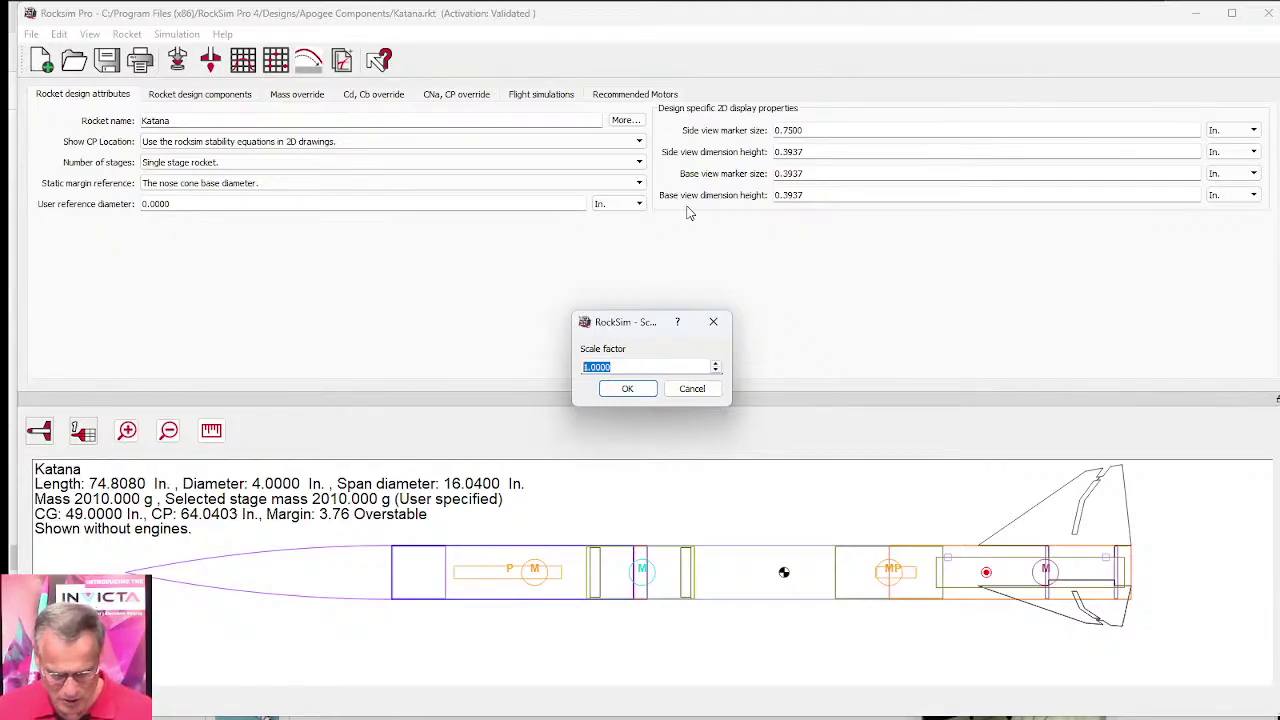
left_click(1048, 42)
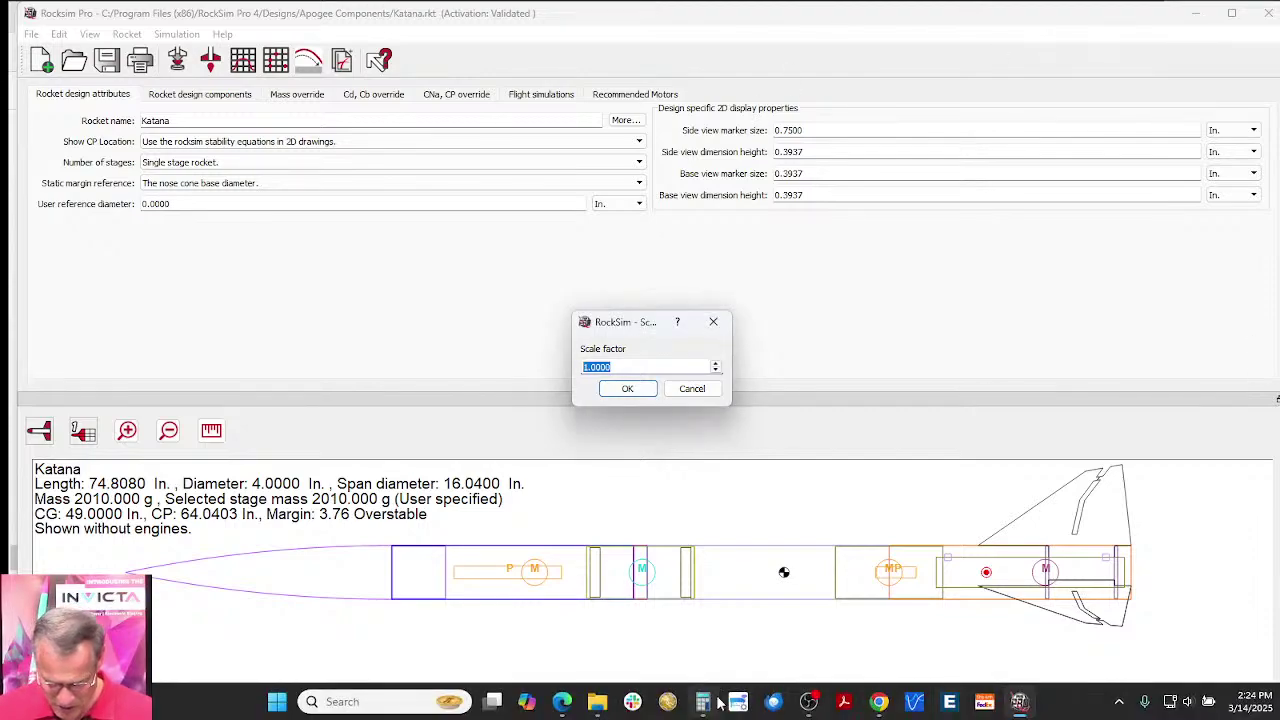
left_click(703, 701)
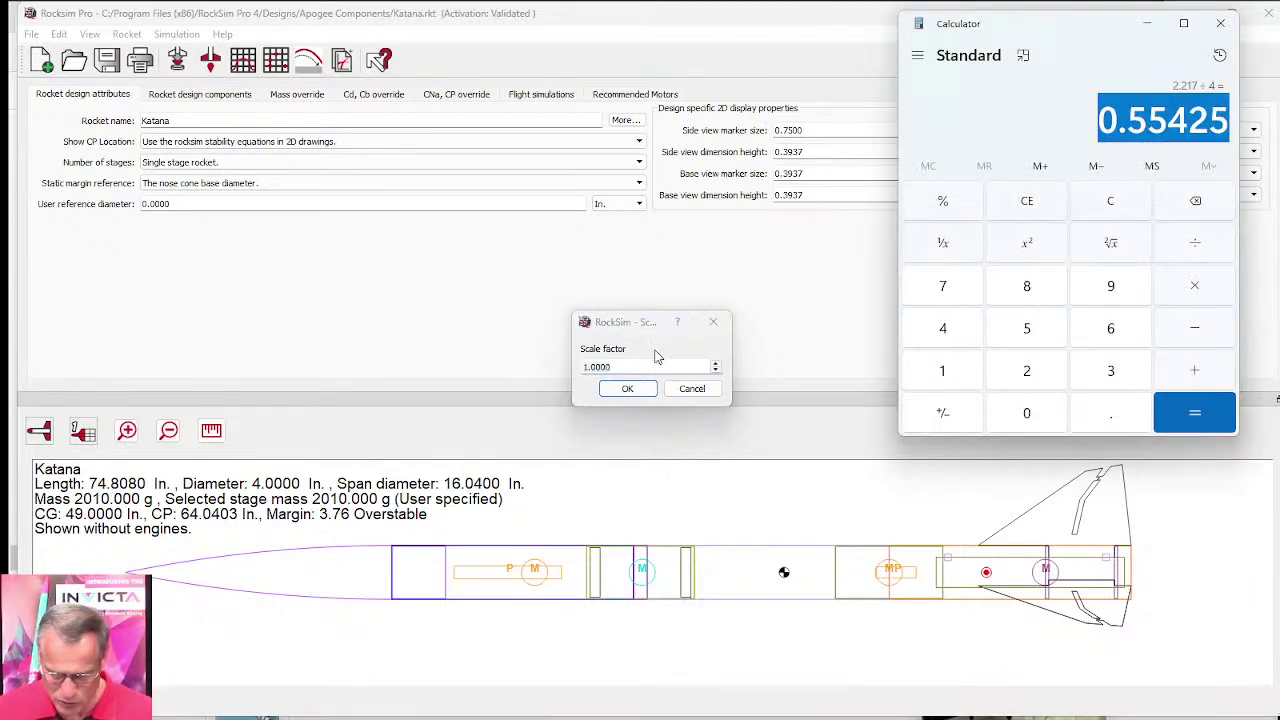
left_click_drag(620, 370, 558, 352)
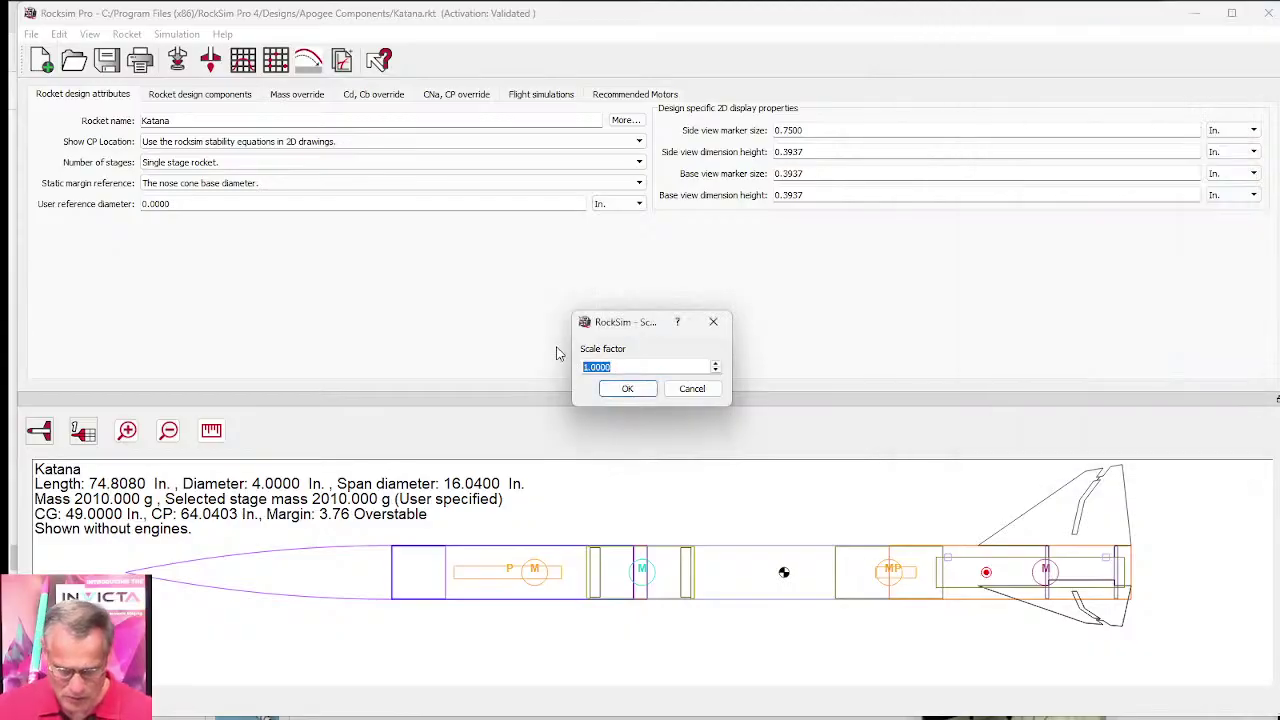
key("BackSpace")
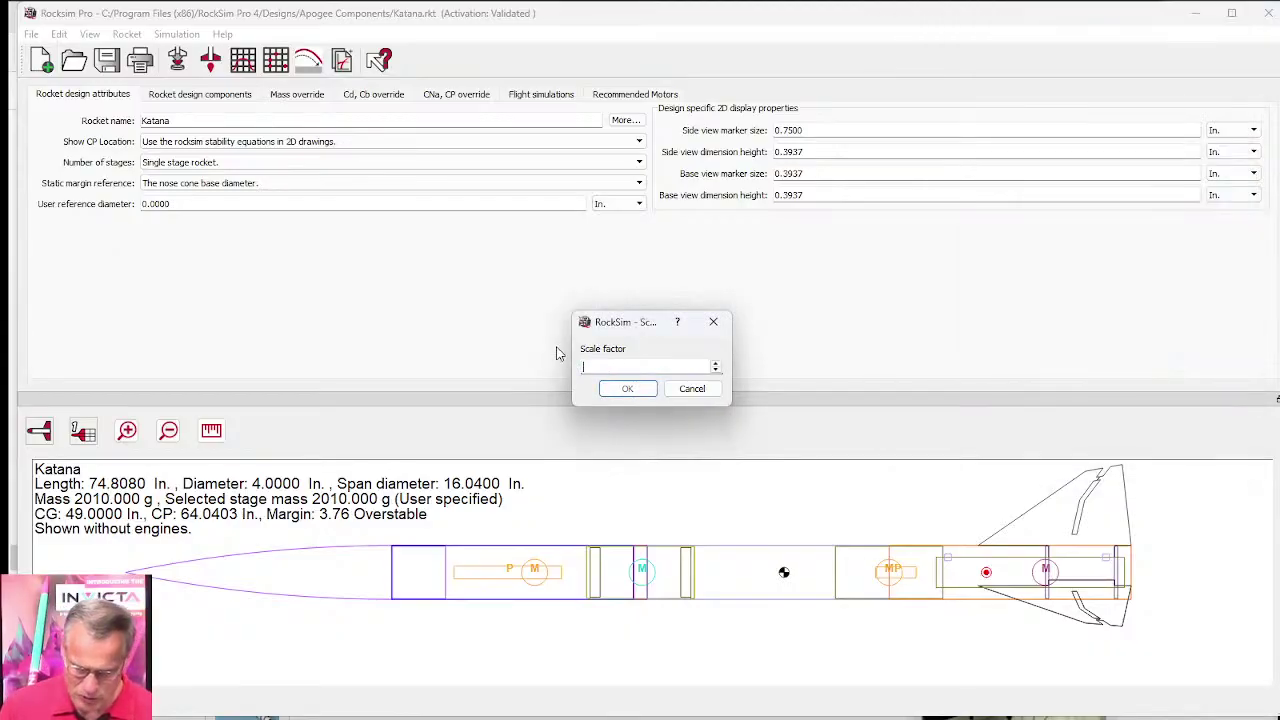
type(".5")
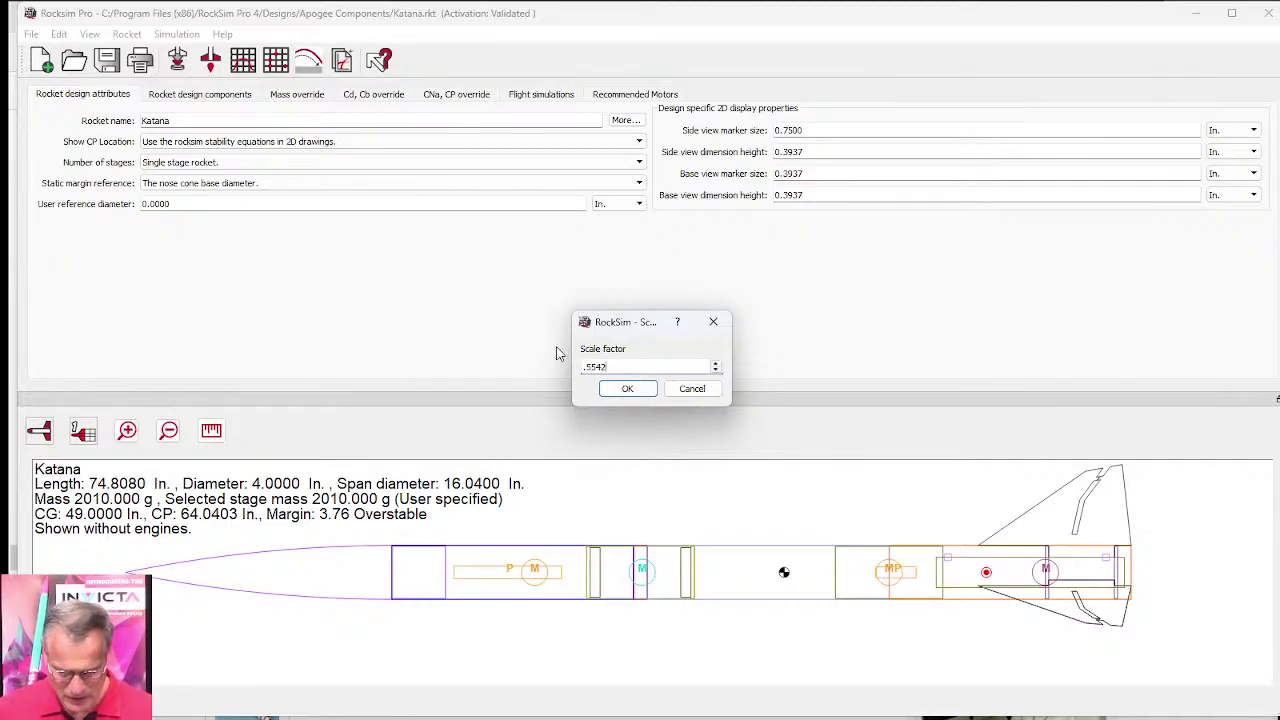
type("542")
left_click(626, 389)
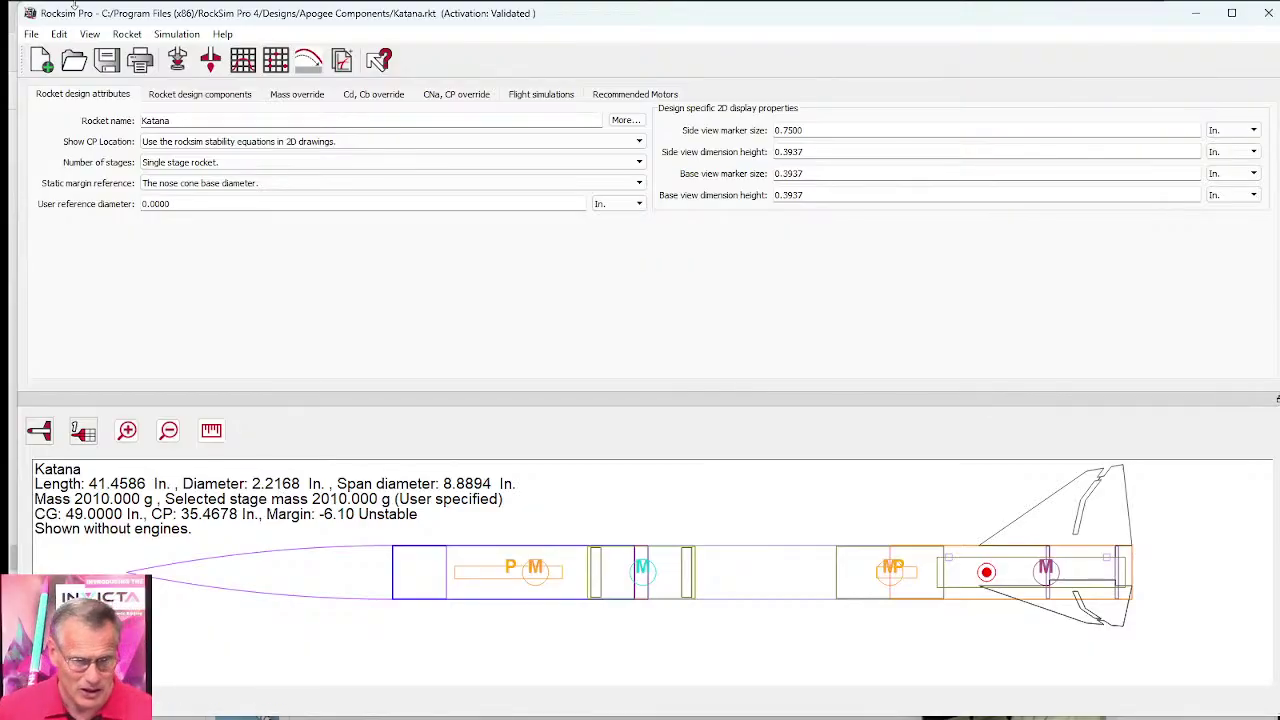
Step: Save the scaled rocket as a new RockSim design file named "Katana-migdit" in the Apogee Components folder
left_click(33, 36)
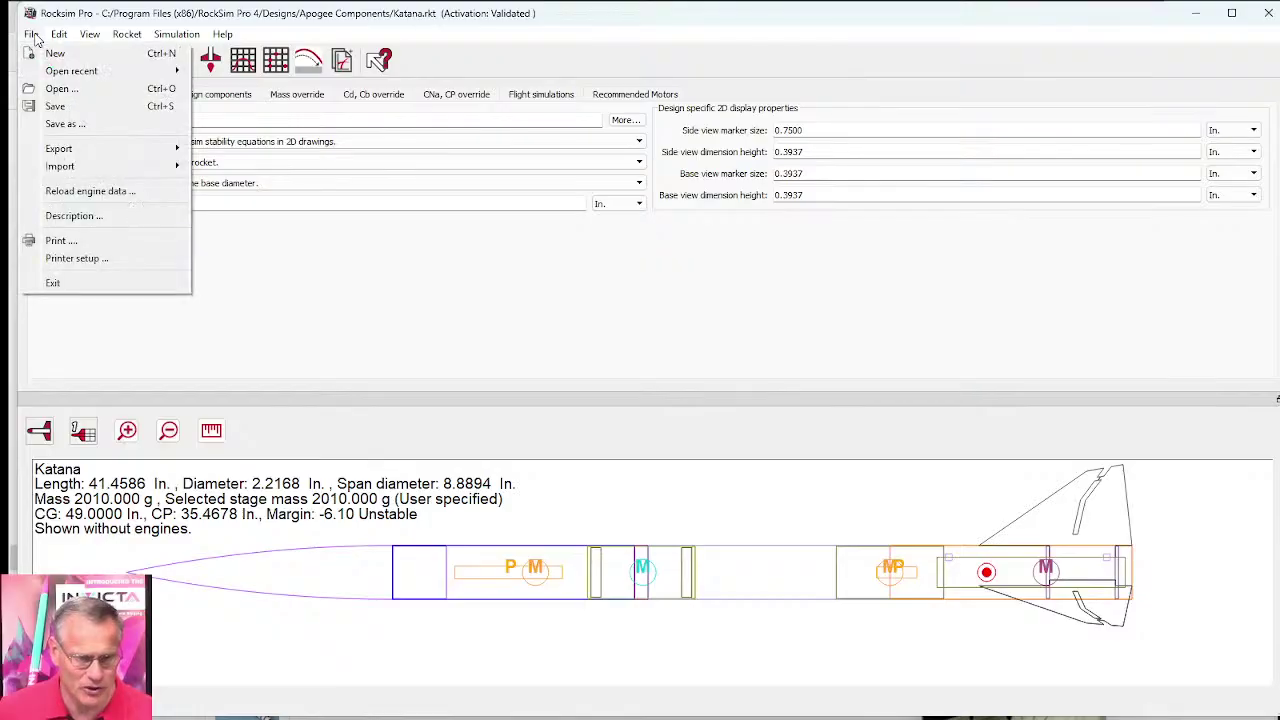
left_click(66, 126)
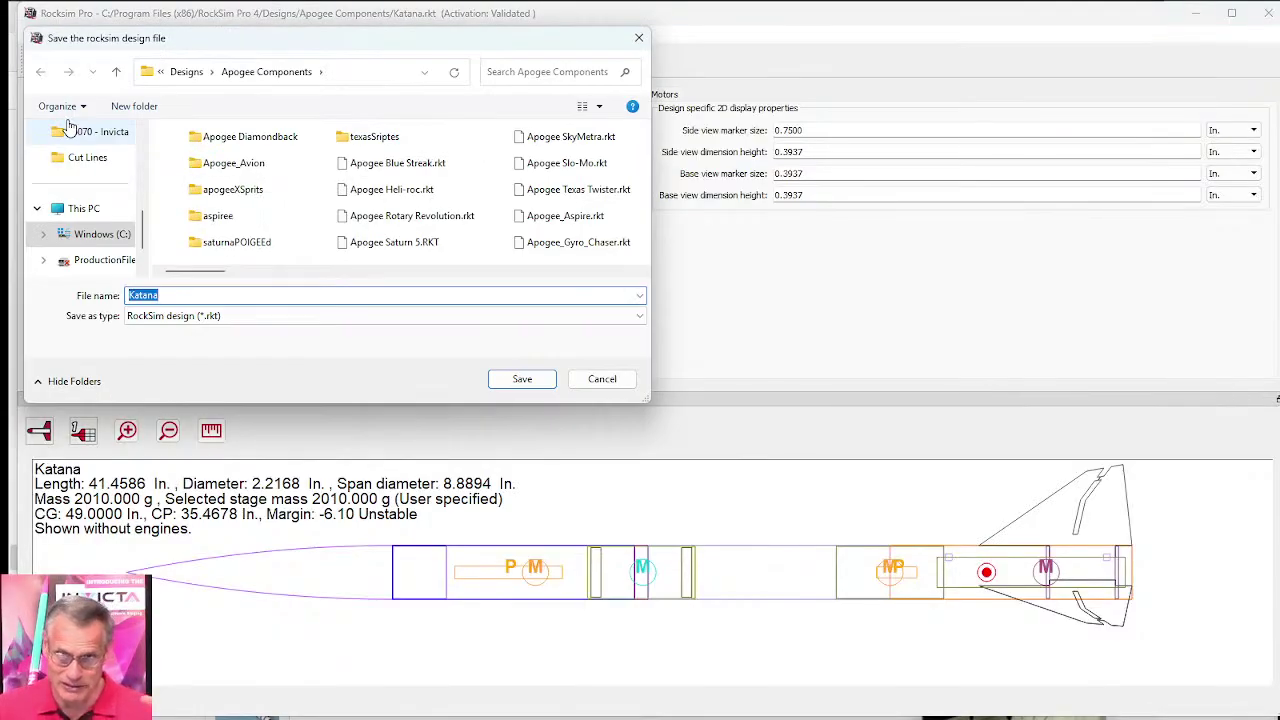
left_click(155, 295)
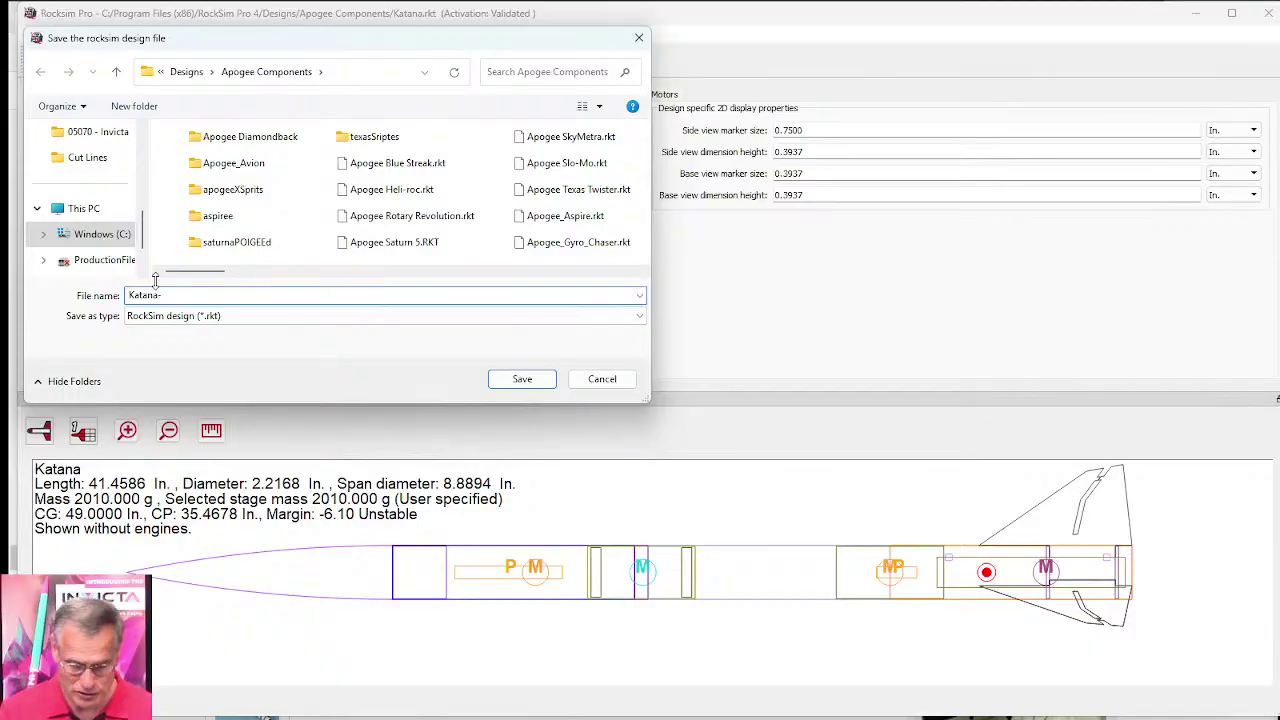
type("-midgit")
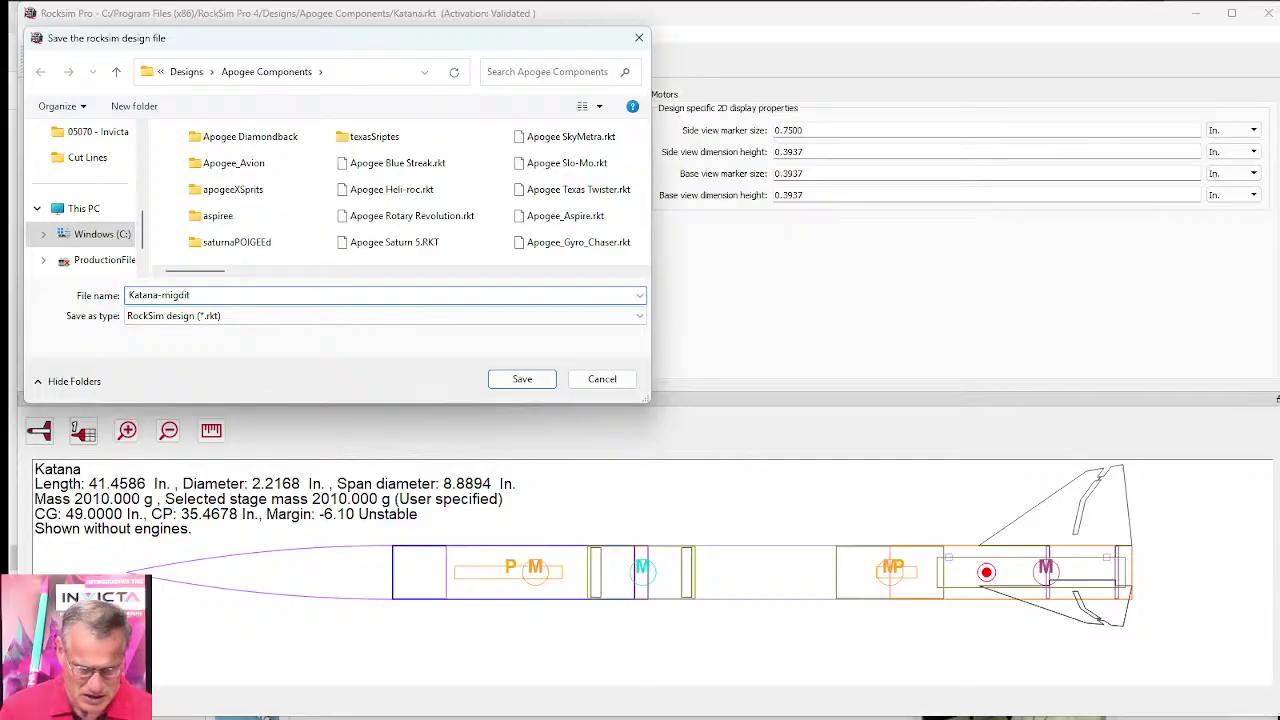
left_click(537, 378)
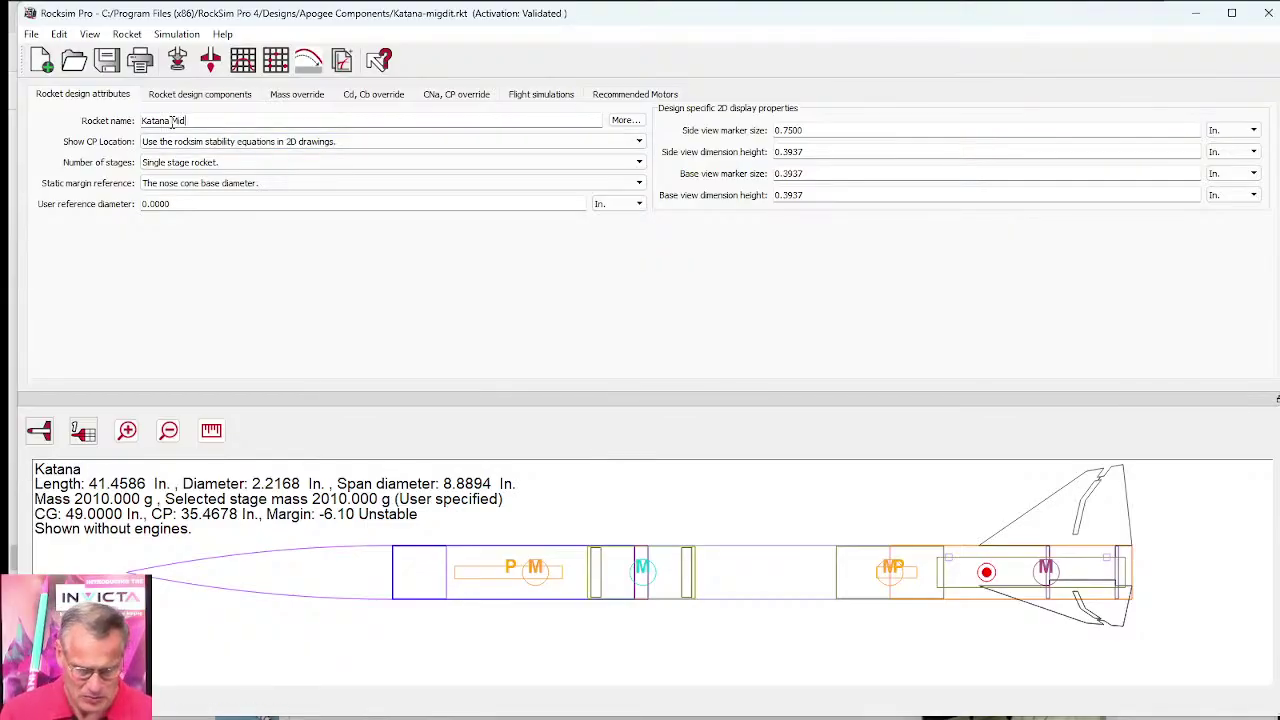
Step: Rename the rocket as Katana Midget in the design attributes
type("ge")
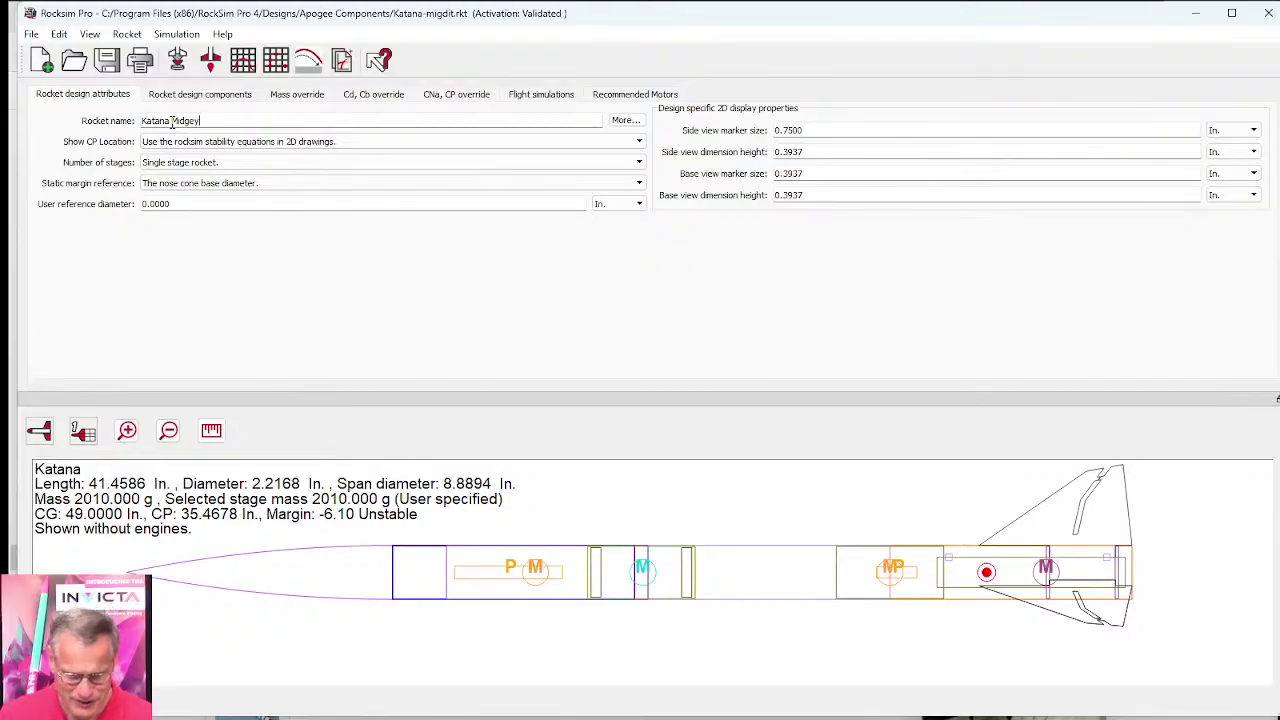
type("t")
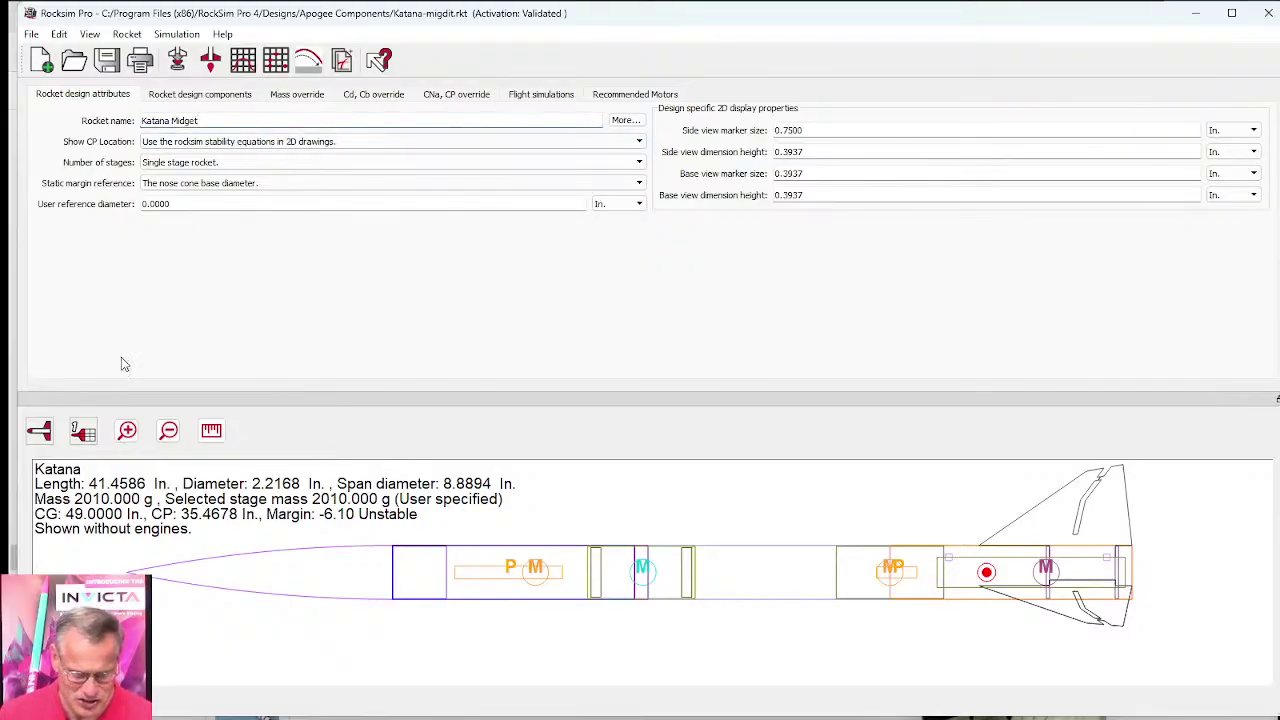
key("Tab")
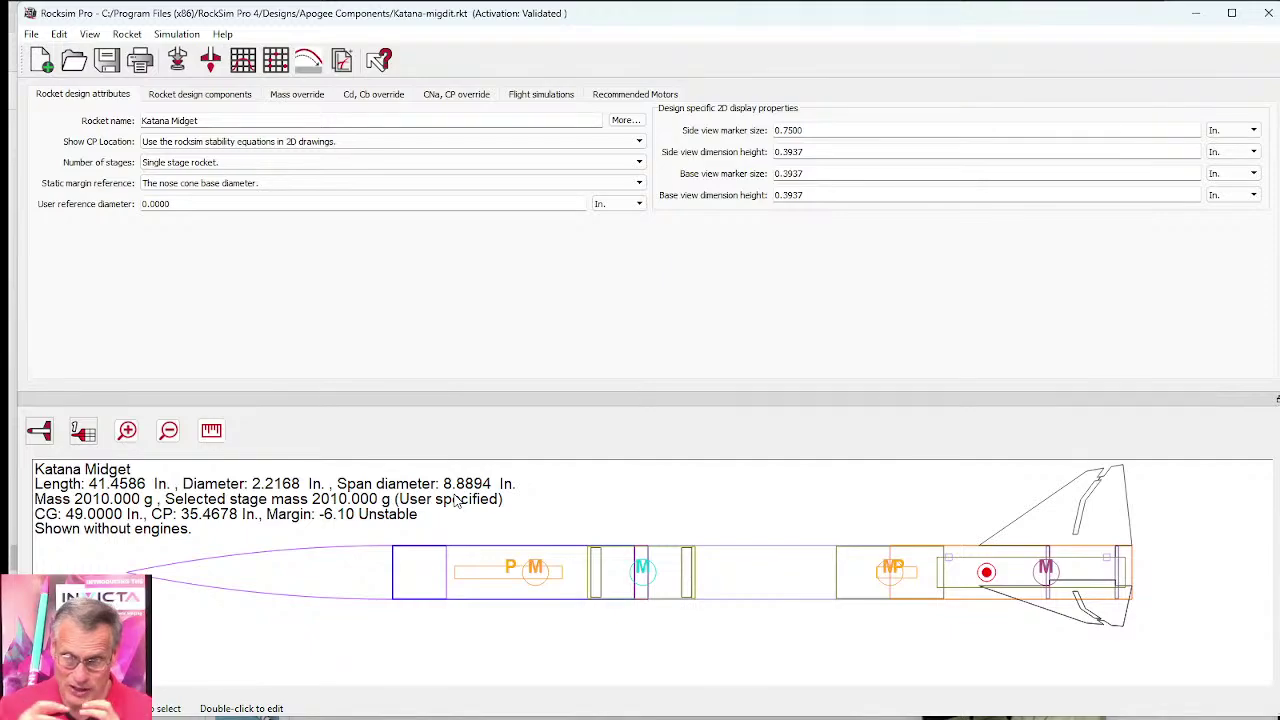
Step: Switch to the browser, search the Apogee site for "AT-98" and open the AT-98/1" (4" Switch-Band) Tube page
mouse_move(630, 712)
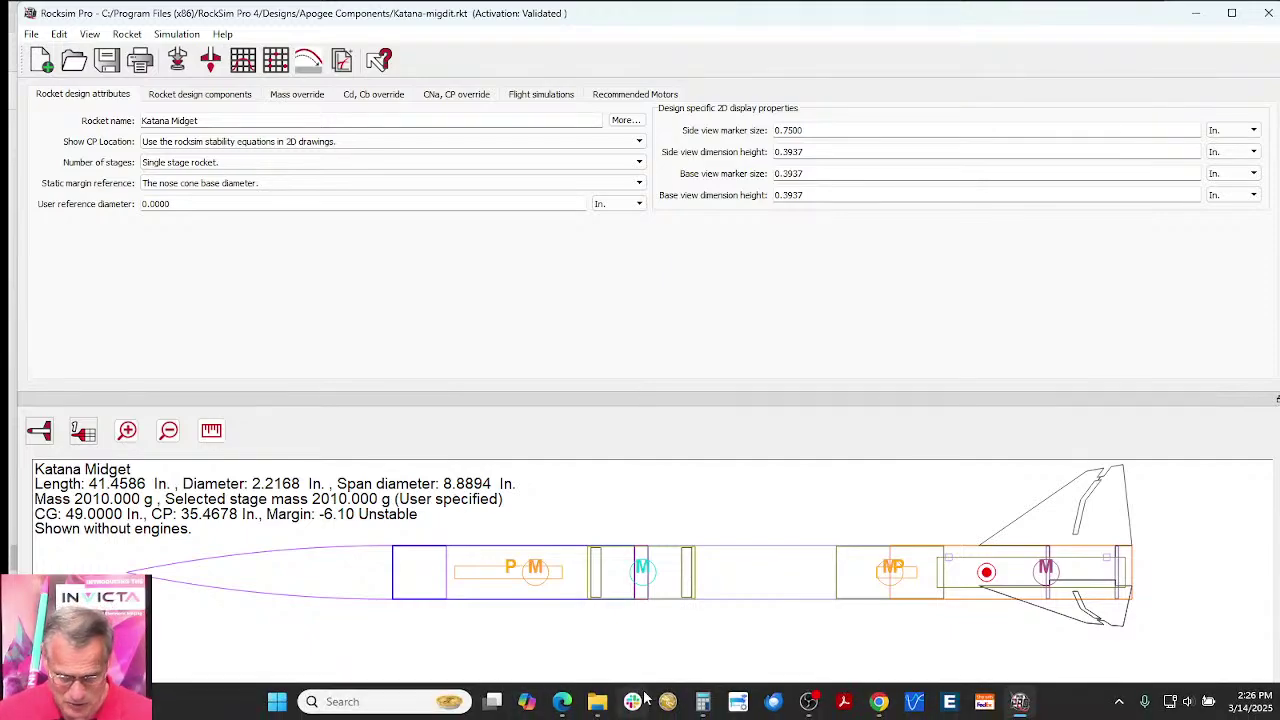
left_click(562, 704)
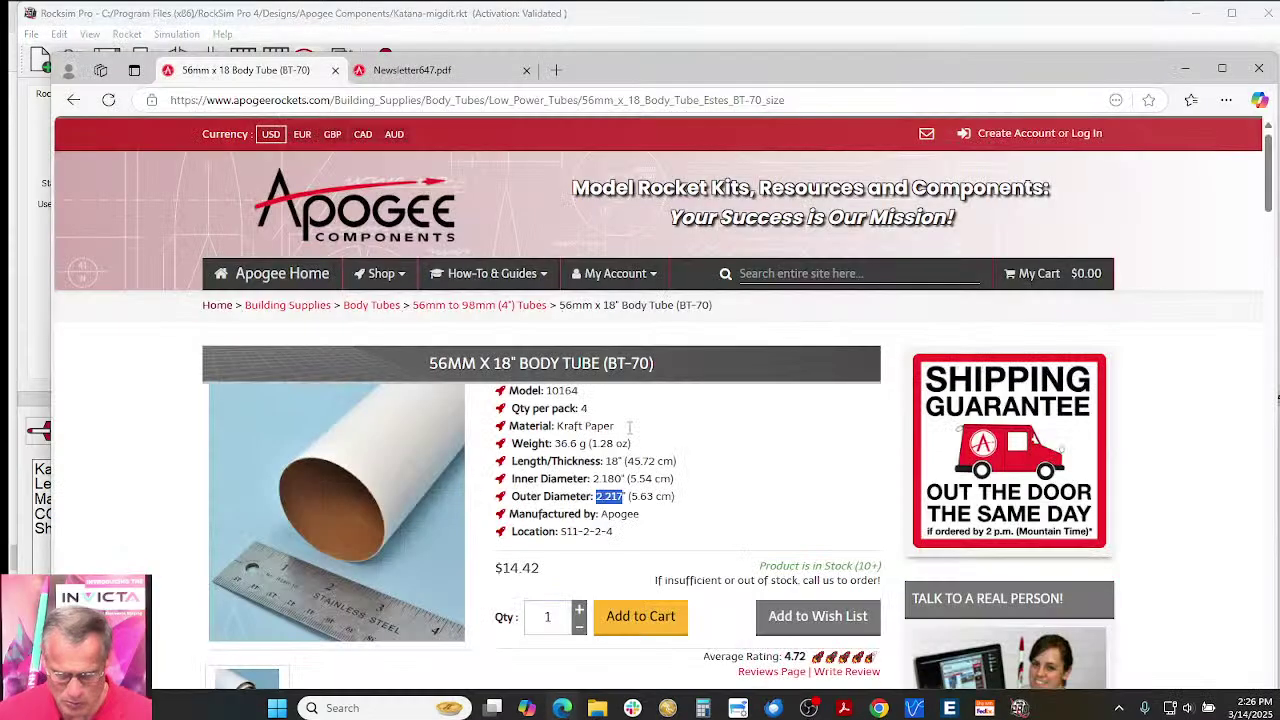
left_click(754, 276)
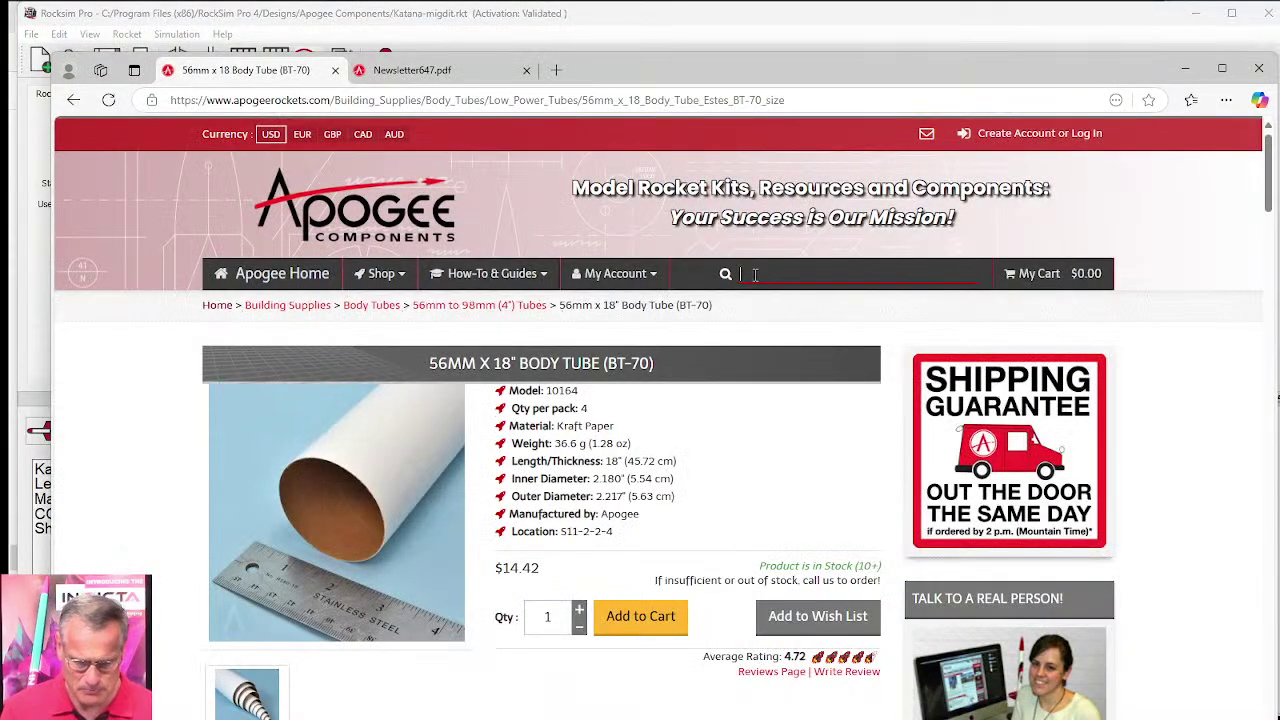
type("AT-")
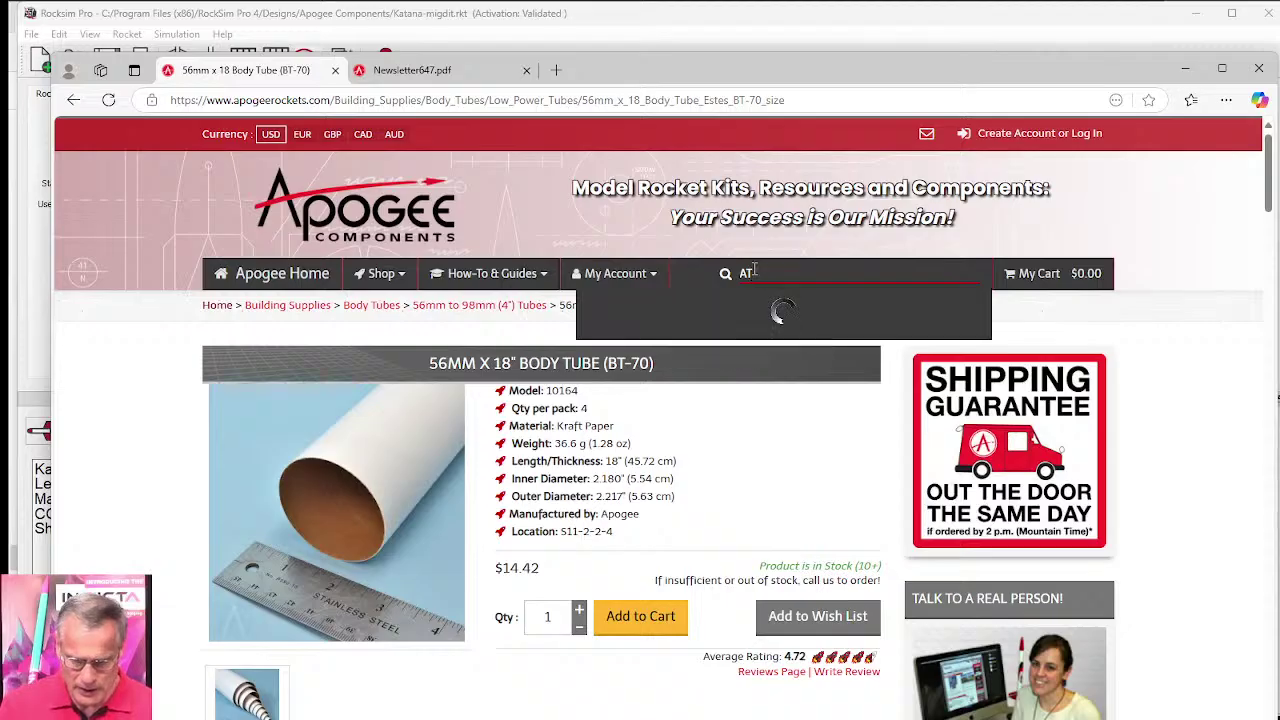
type("98")
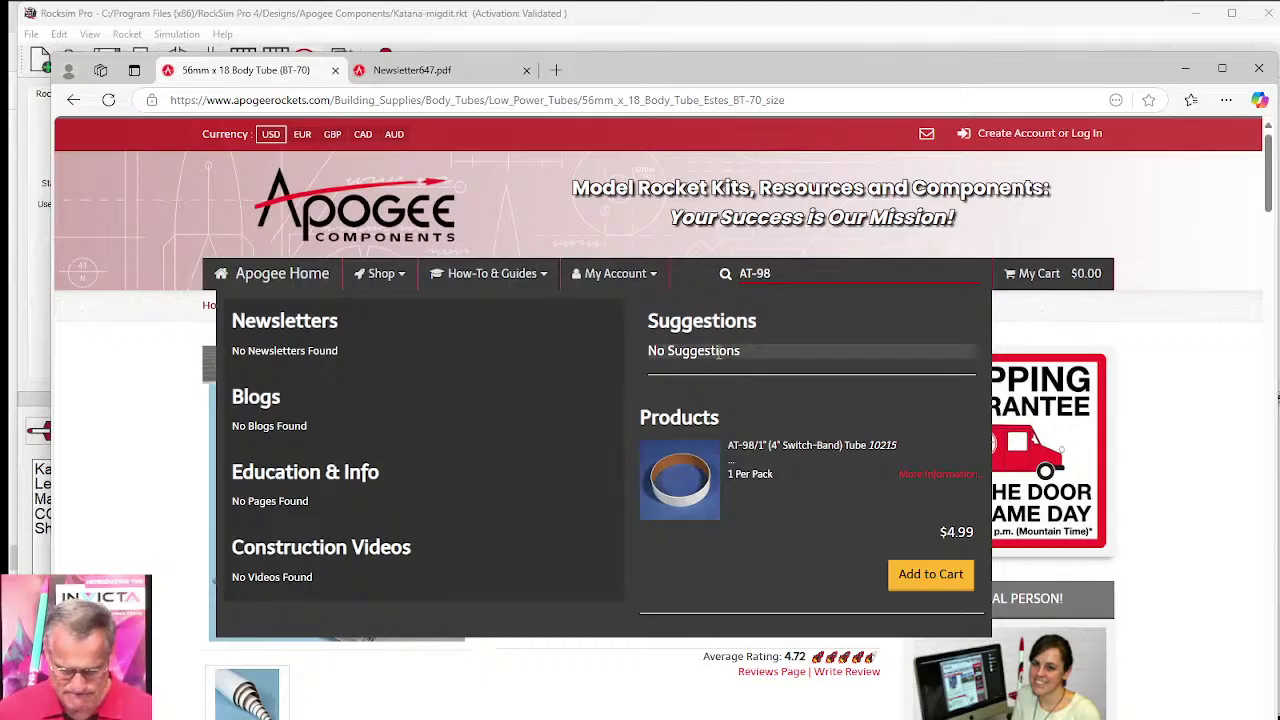
key("Return")
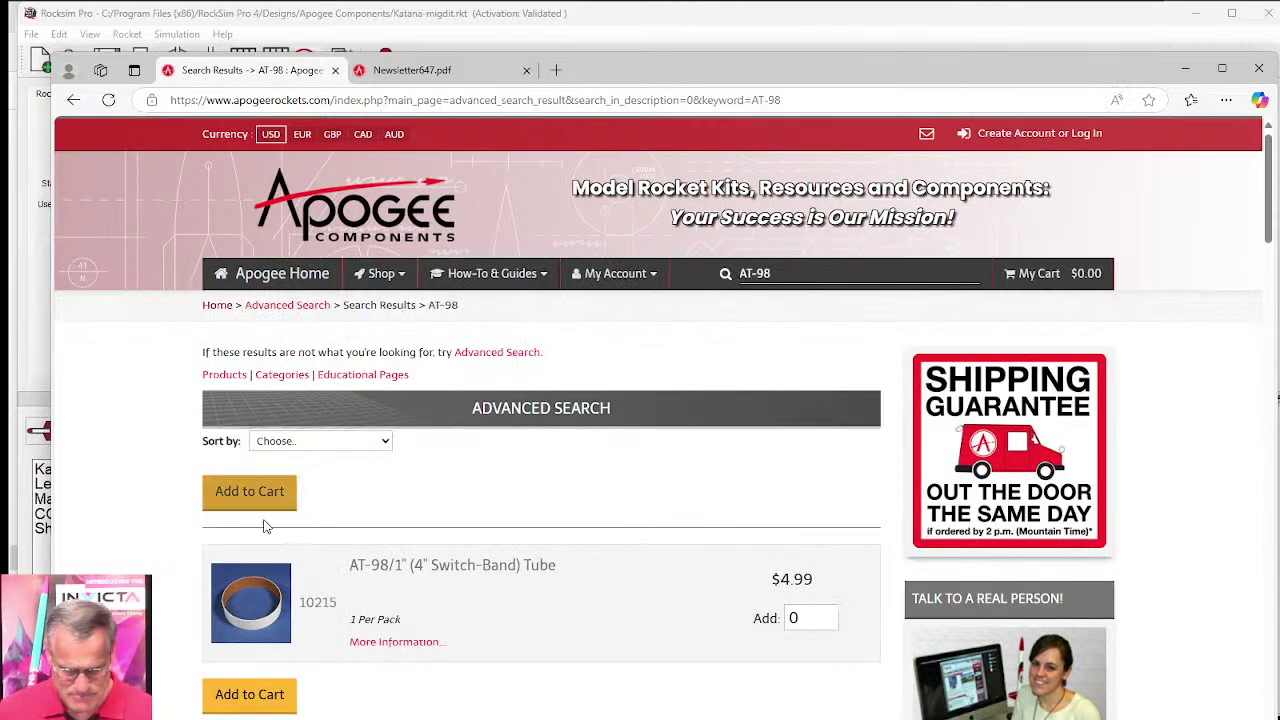
scroll(265, 527, "down", 3)
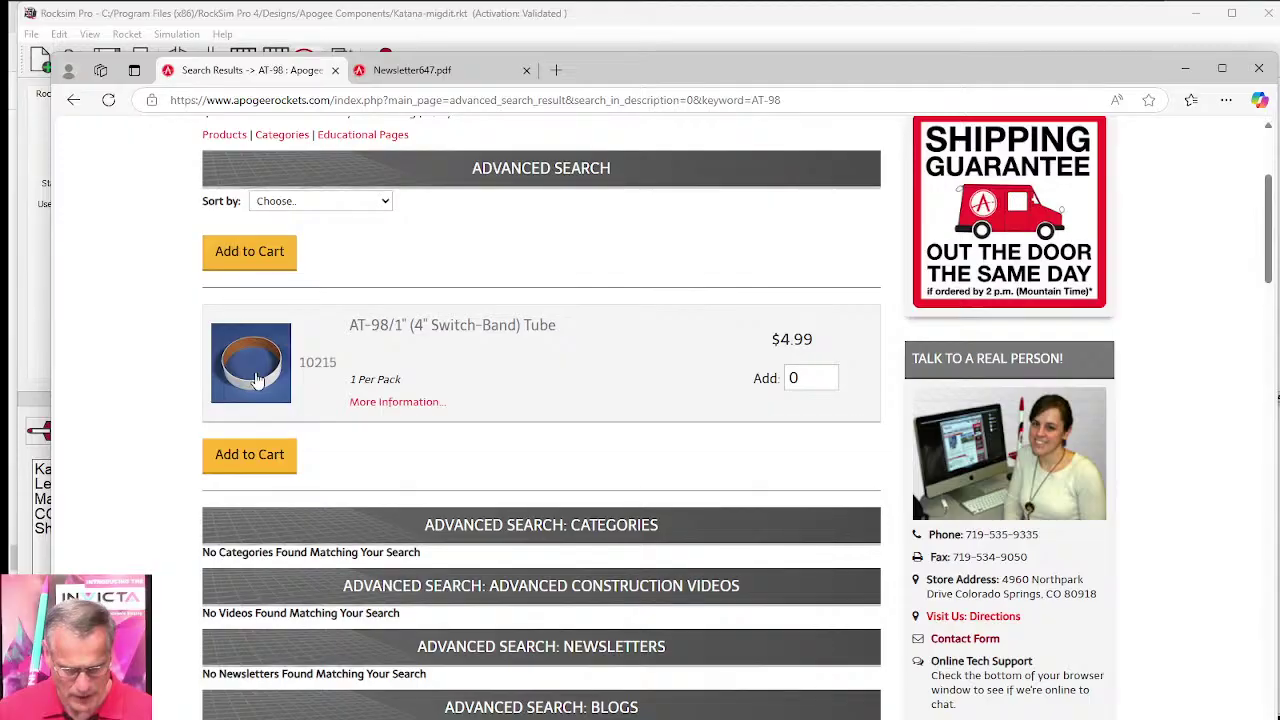
left_click(463, 327)
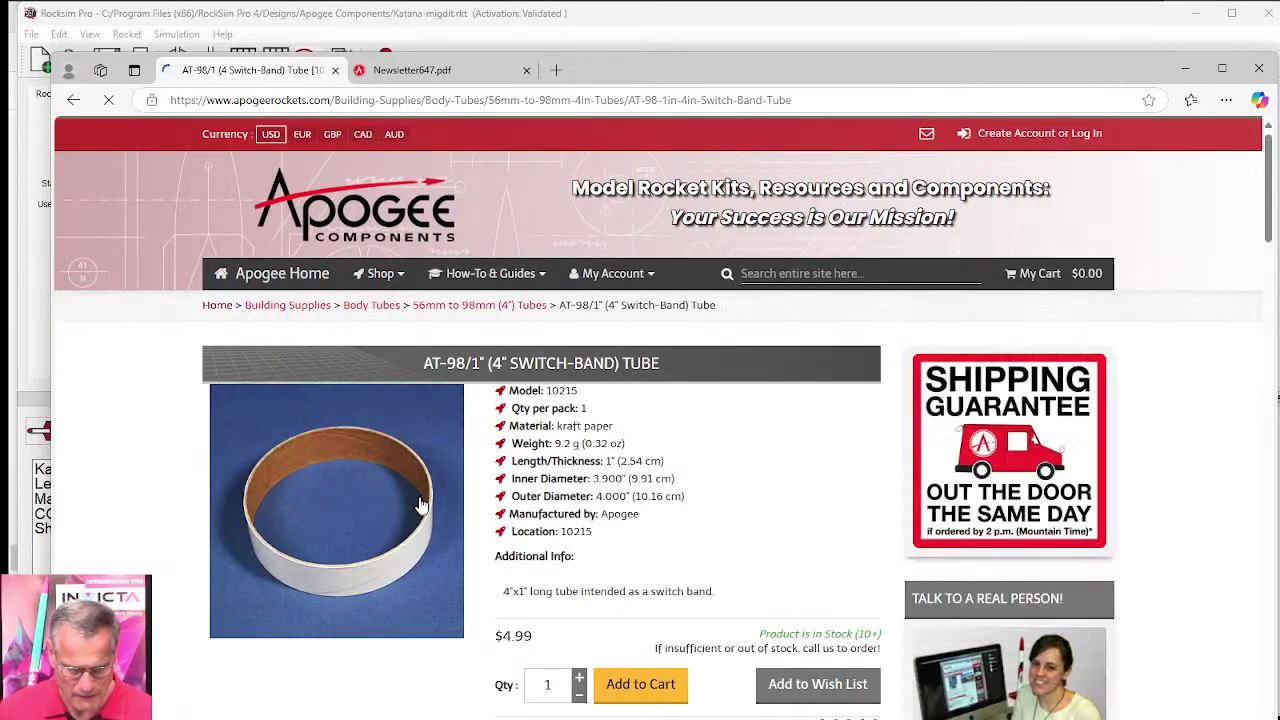
Step: Open the 3.9in (98mm) LOC Body Tube page from the product comparison table
scroll(421, 505, "down", 10)
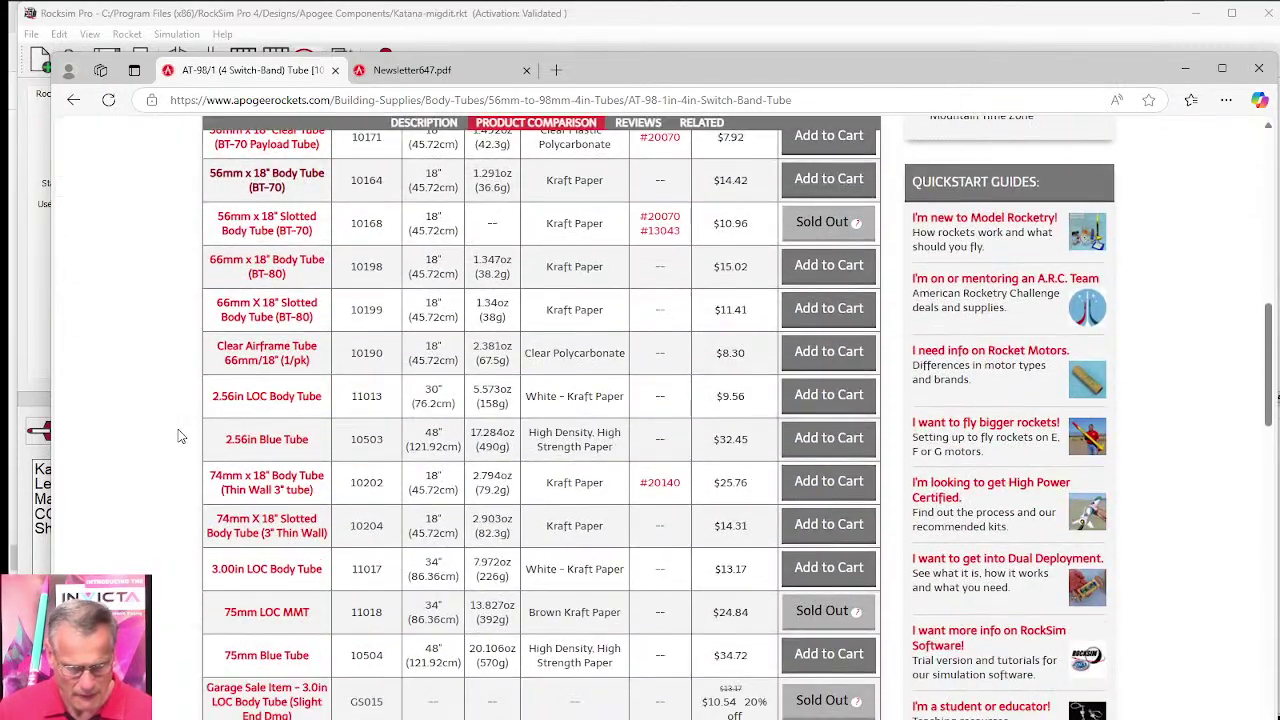
scroll(180, 436, "down", 4)
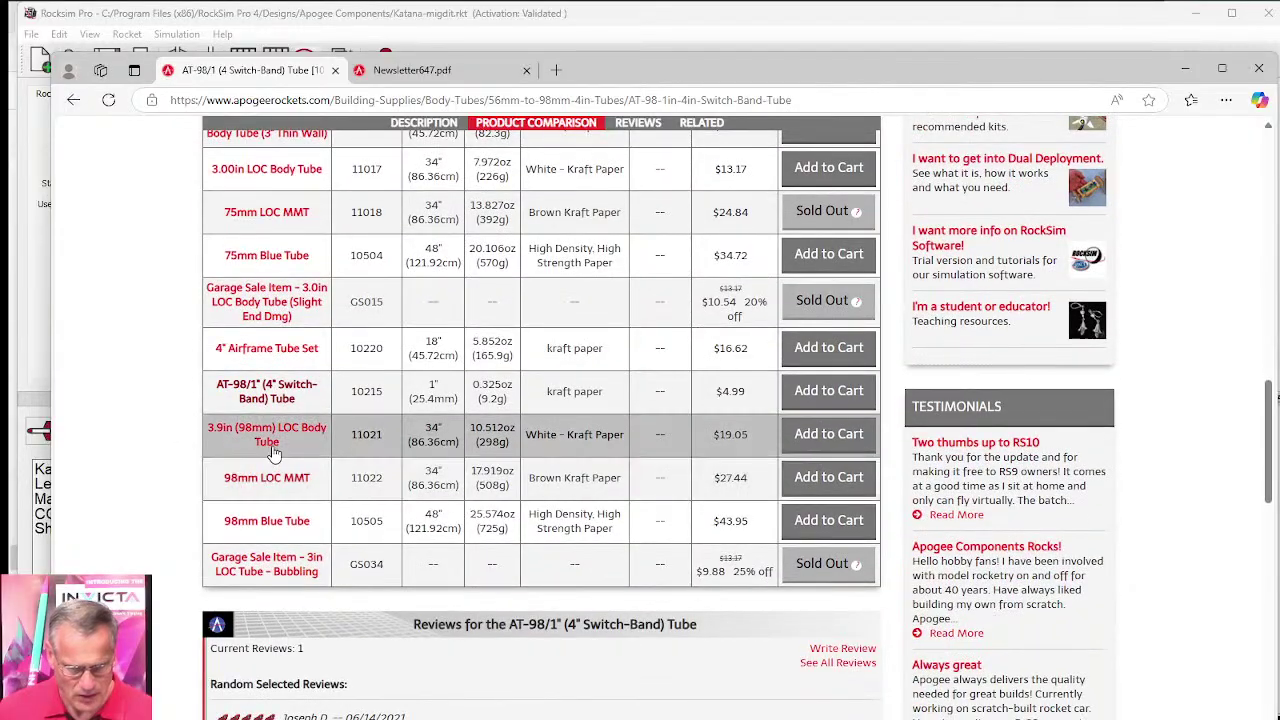
left_click(262, 431)
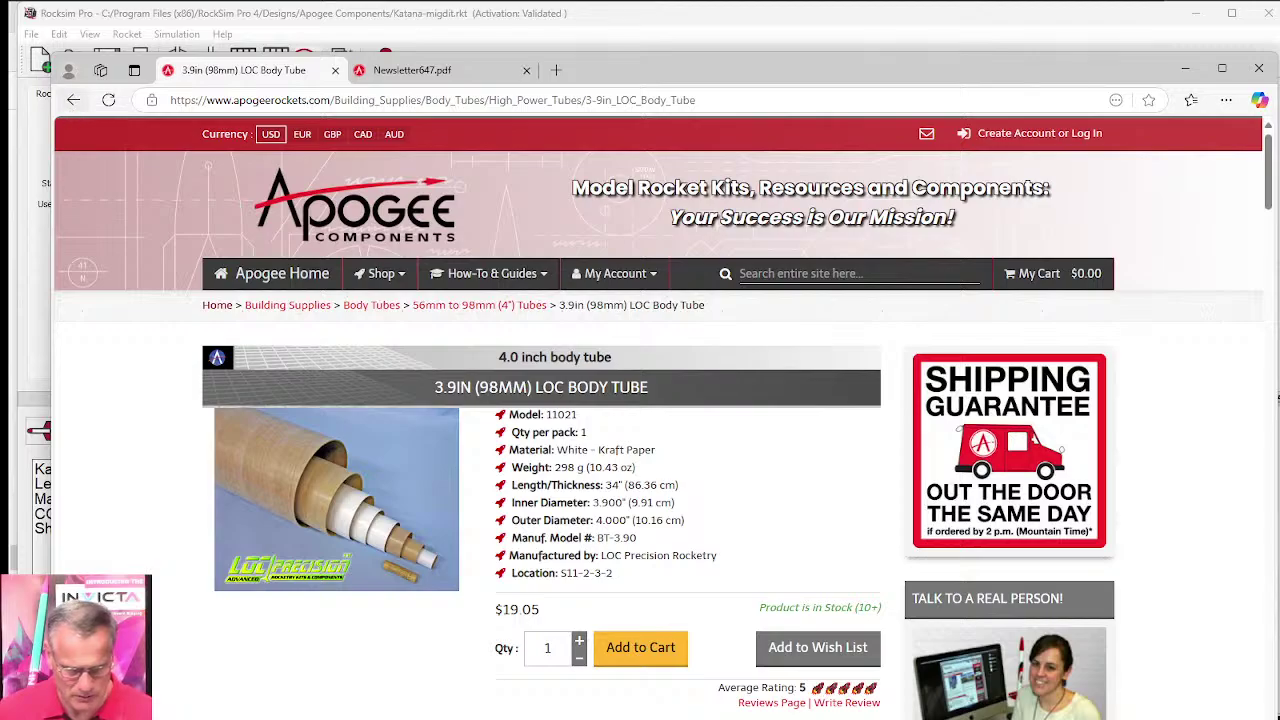
Step: Open the 4" Airframe Tube Set page from the comparison table and check its outer and inner diameters
scroll(180, 436, "down", 15)
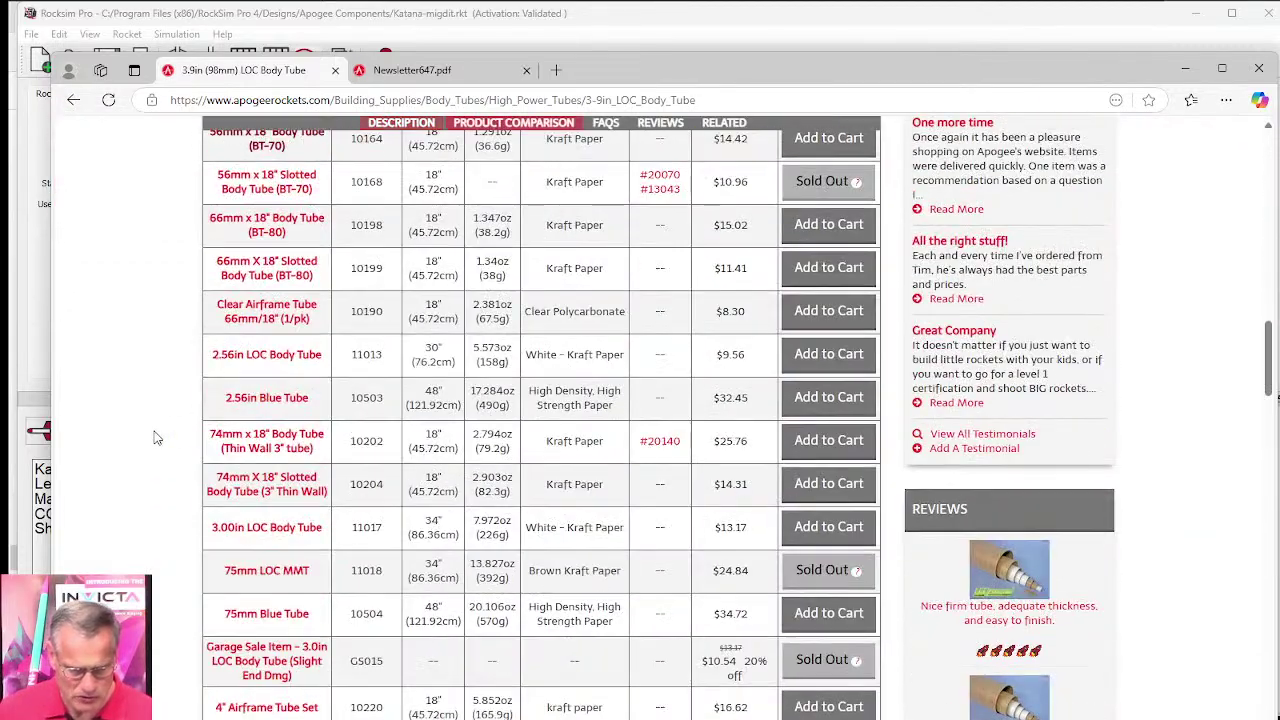
scroll(155, 437, "down", 4)
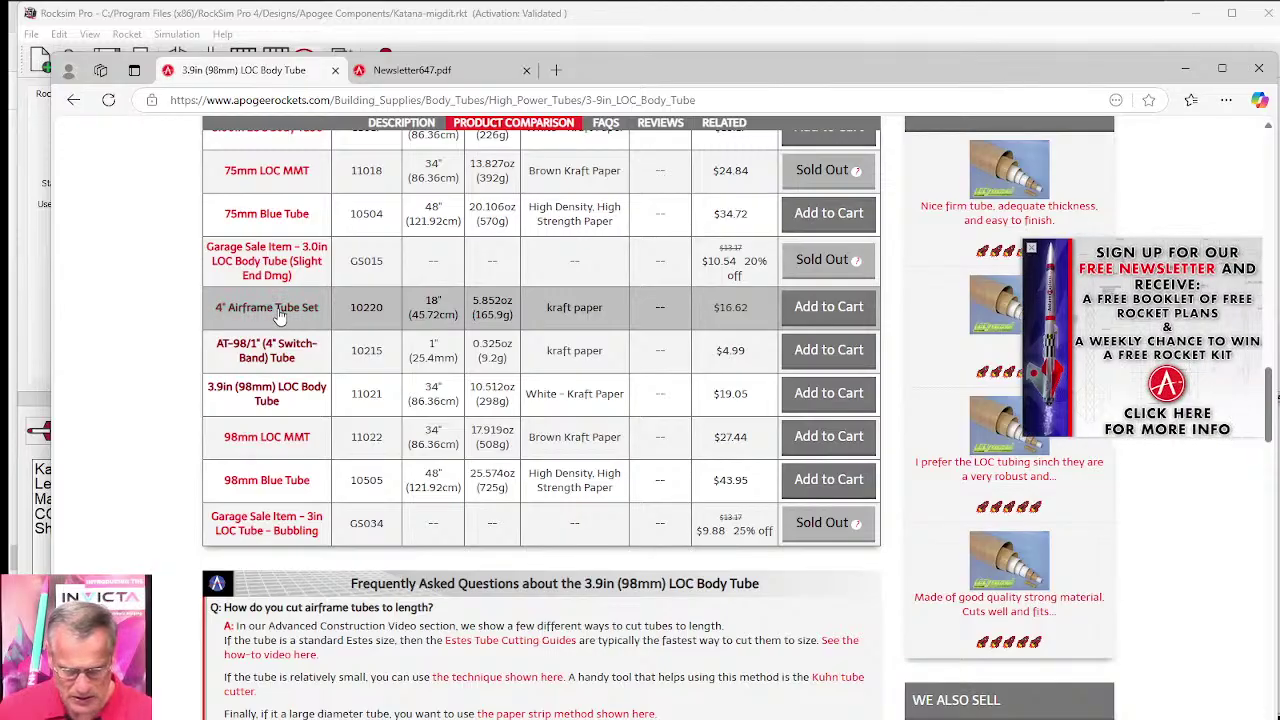
left_click(280, 314)
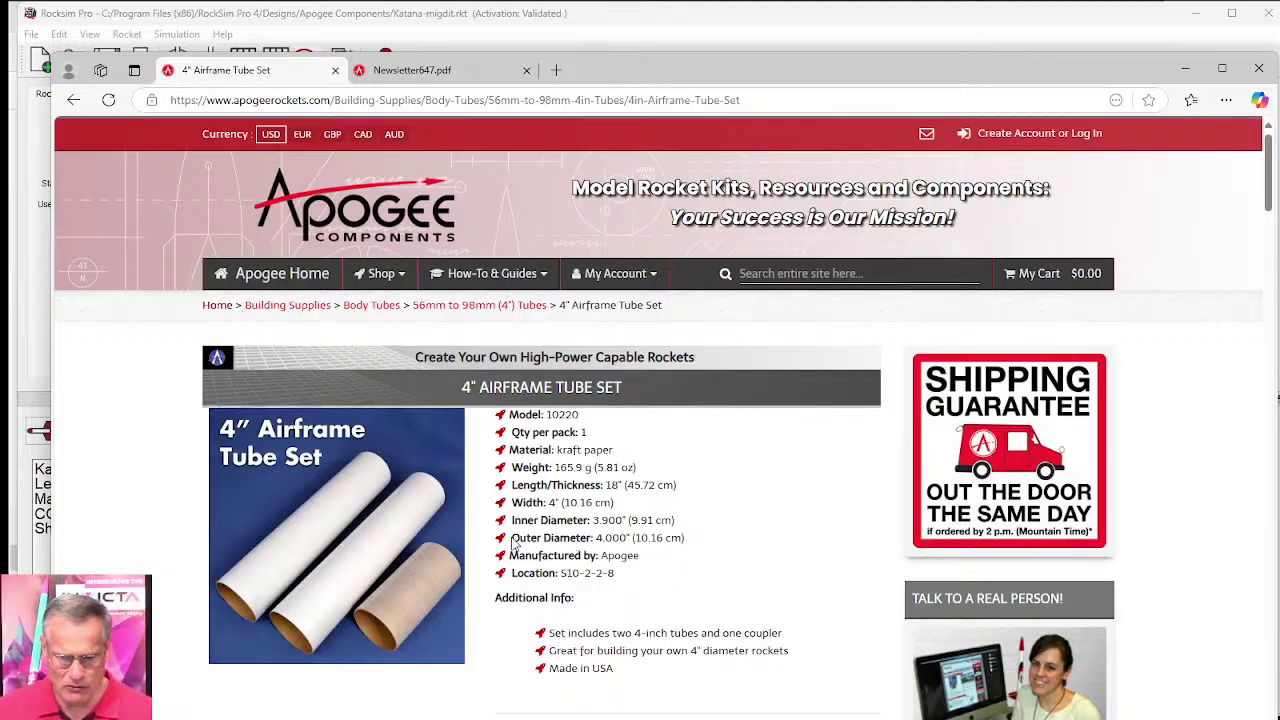
left_click_drag(512, 540, 632, 543)
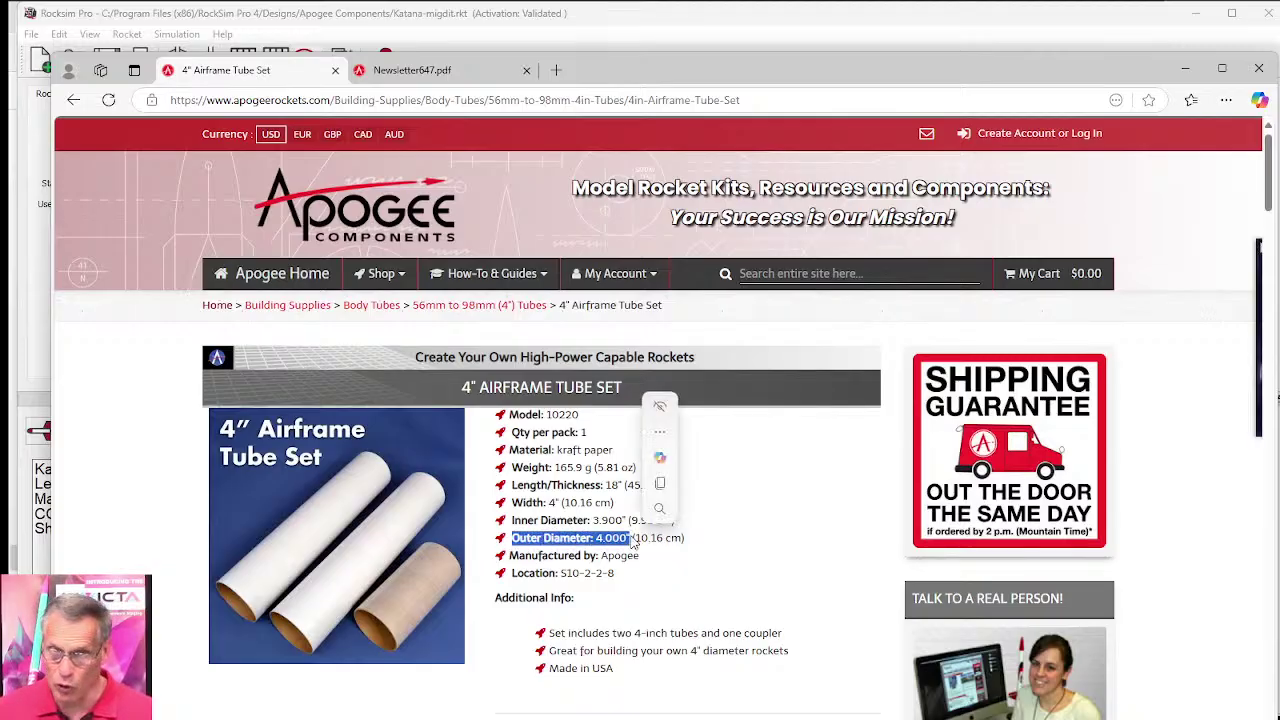
left_click(567, 524)
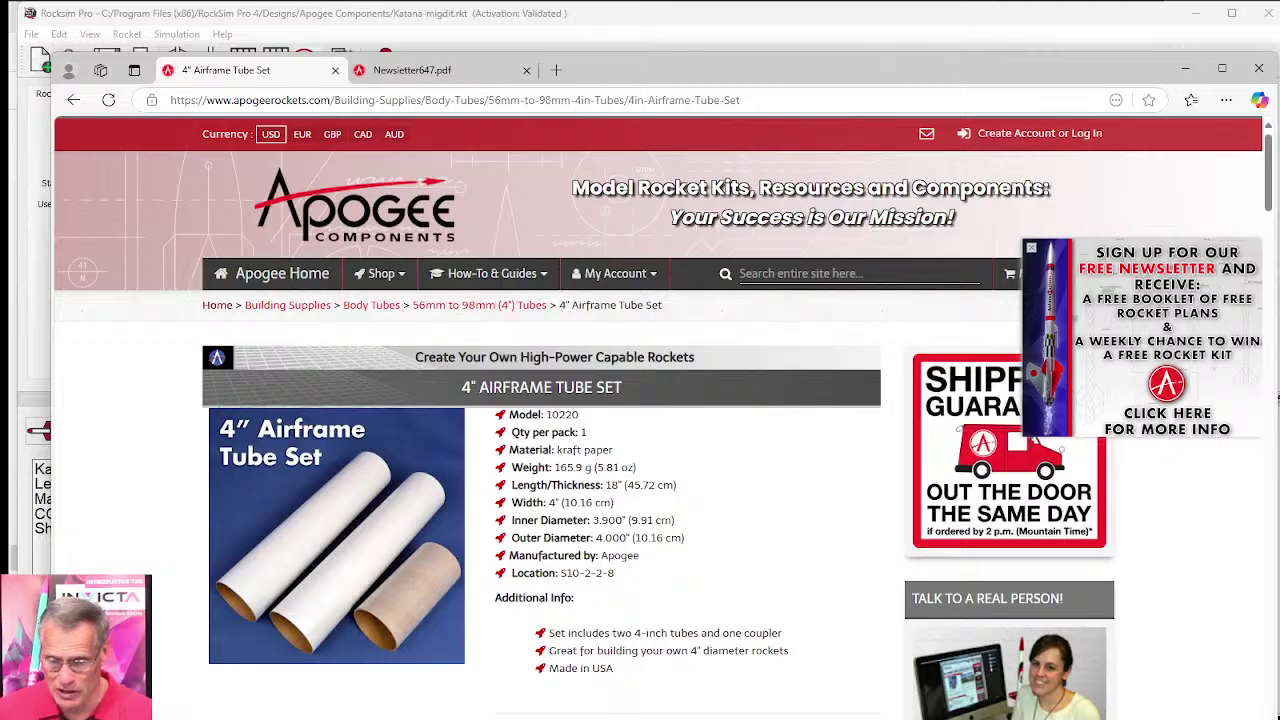
Step: Switch to the Calculator, add the 0.55425 scale factor to memory, multiply it by 3.9 and select the result
left_click(712, 705)
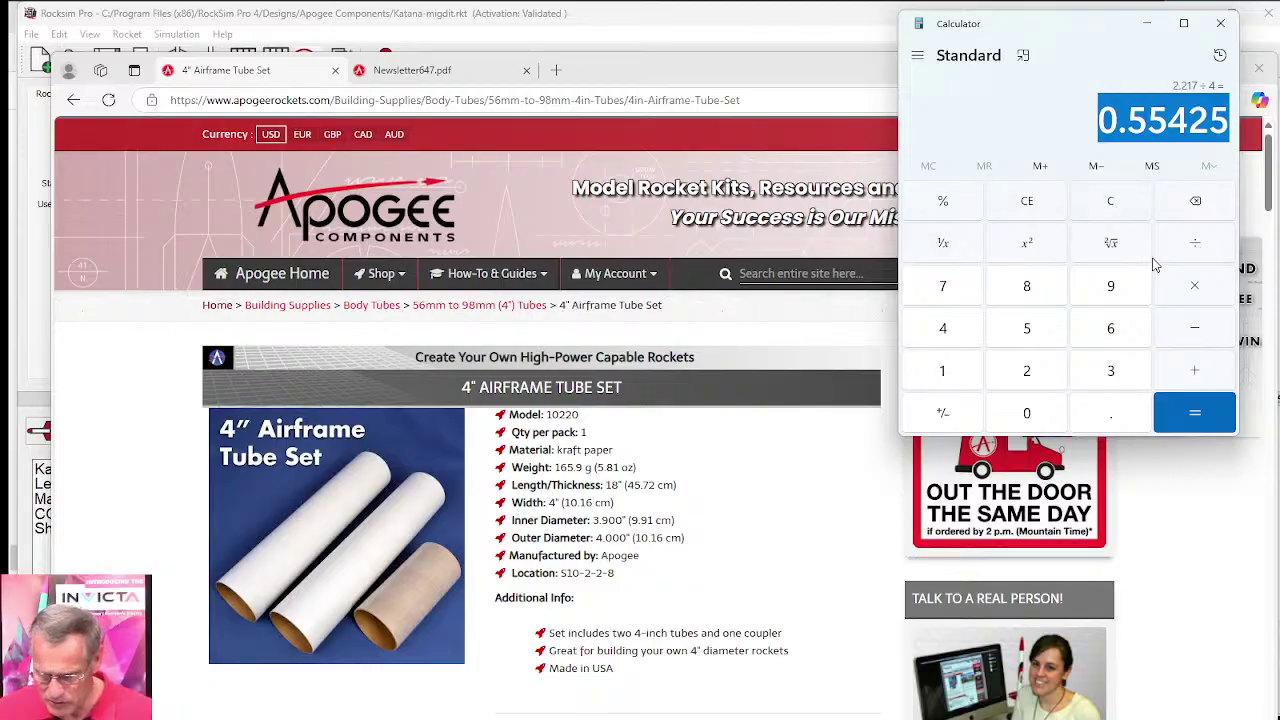
left_click(1039, 167)
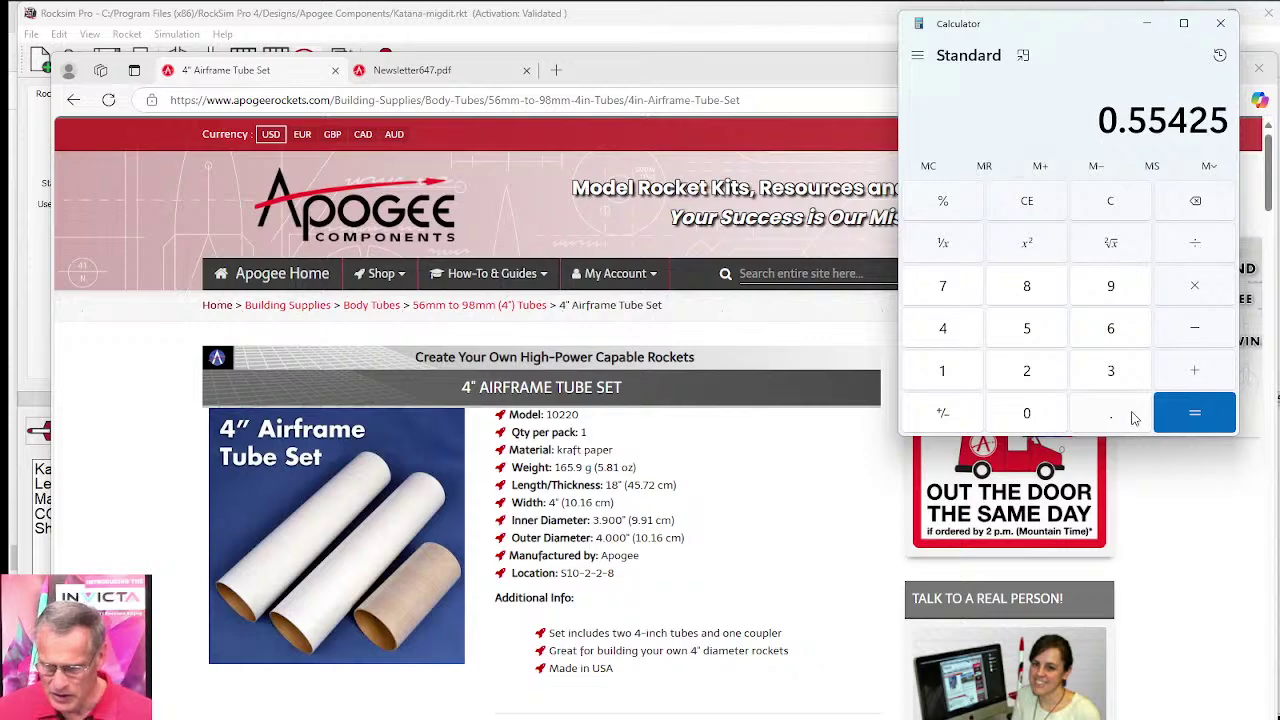
left_click(1200, 287)
left_click(1110, 371)
left_click(1116, 422)
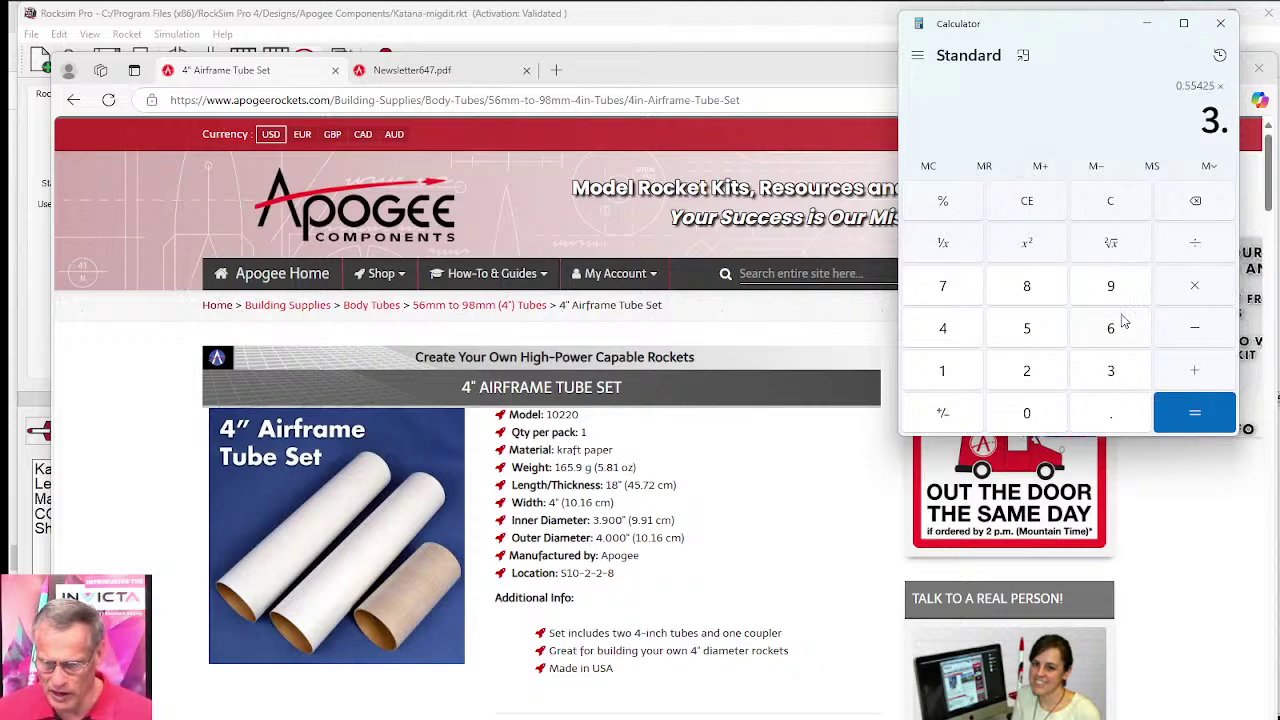
left_click(1114, 292)
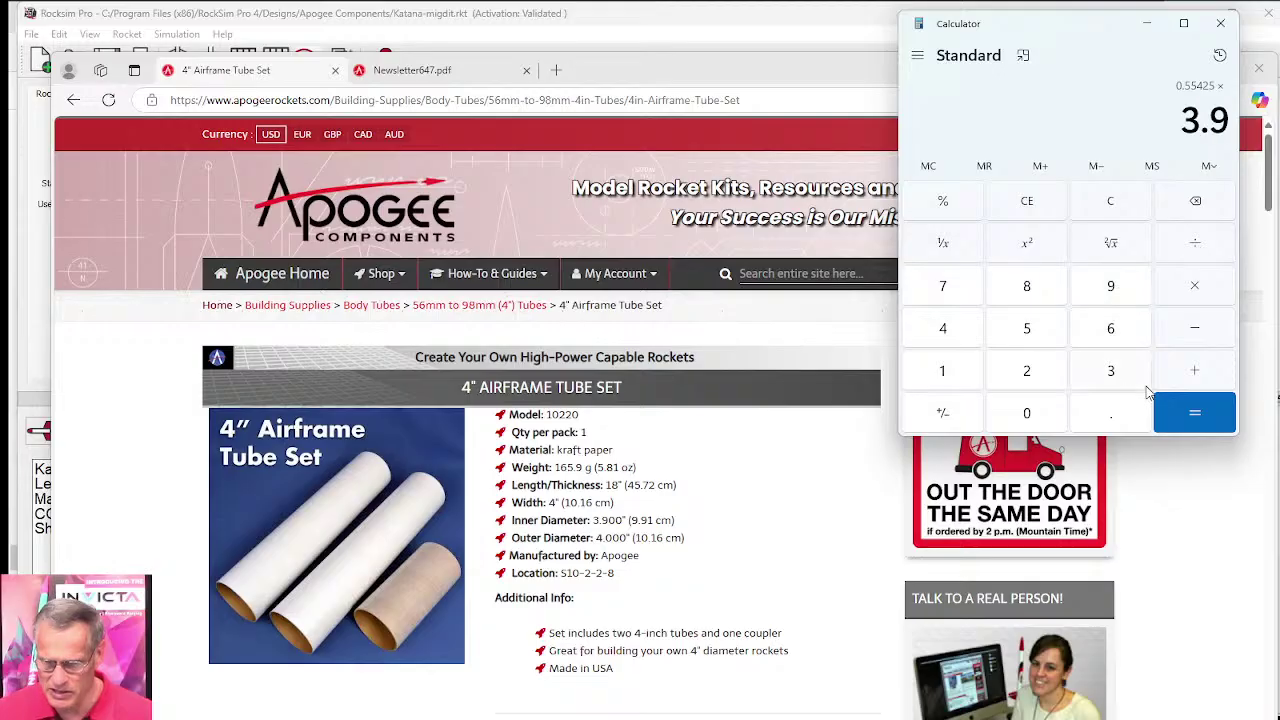
left_click(1192, 410)
left_click_drag(1096, 120, 1230, 122)
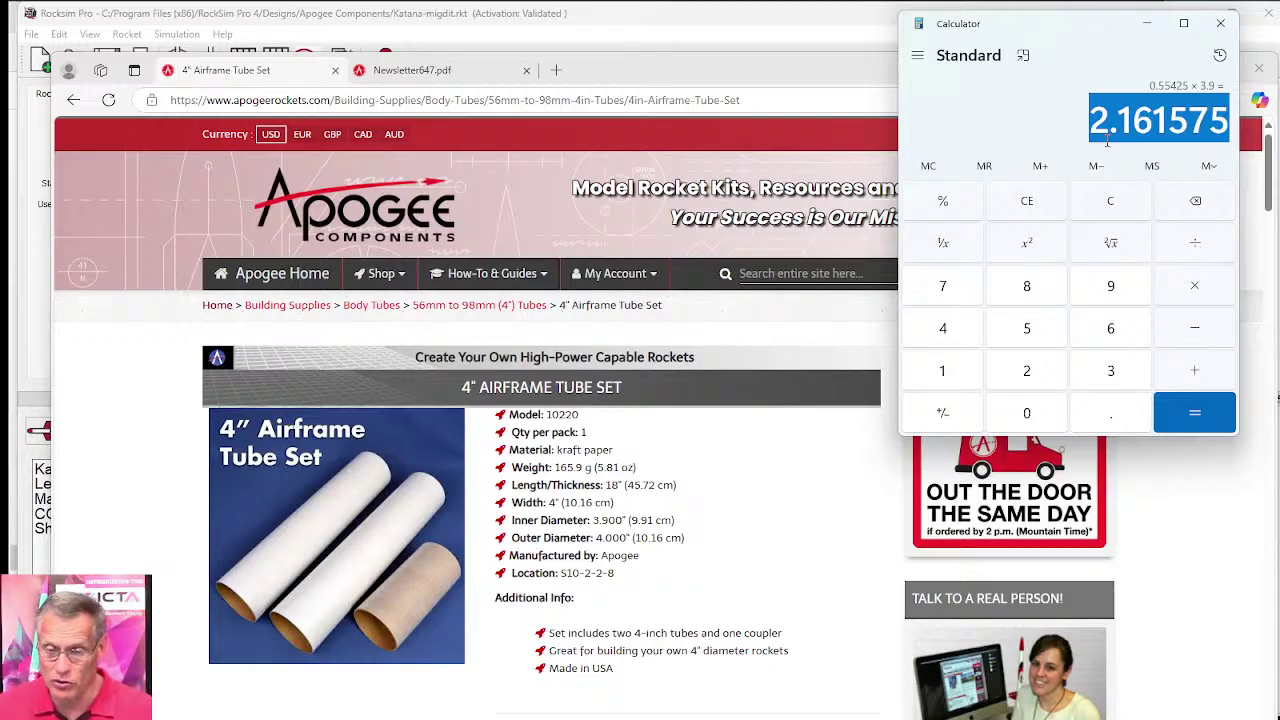
Step: Return to RockSim Pro and open the properties of the forward body tube directly behind the nose cone
mouse_move(563, 705)
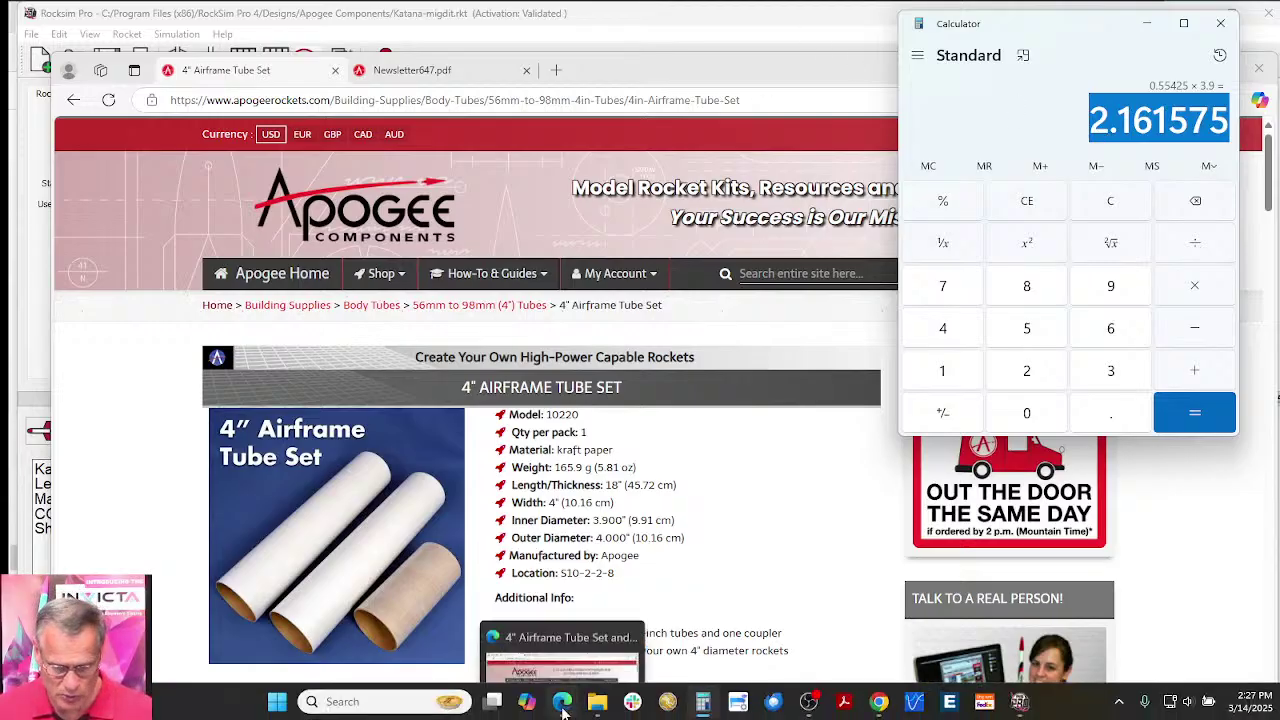
left_click(738, 701)
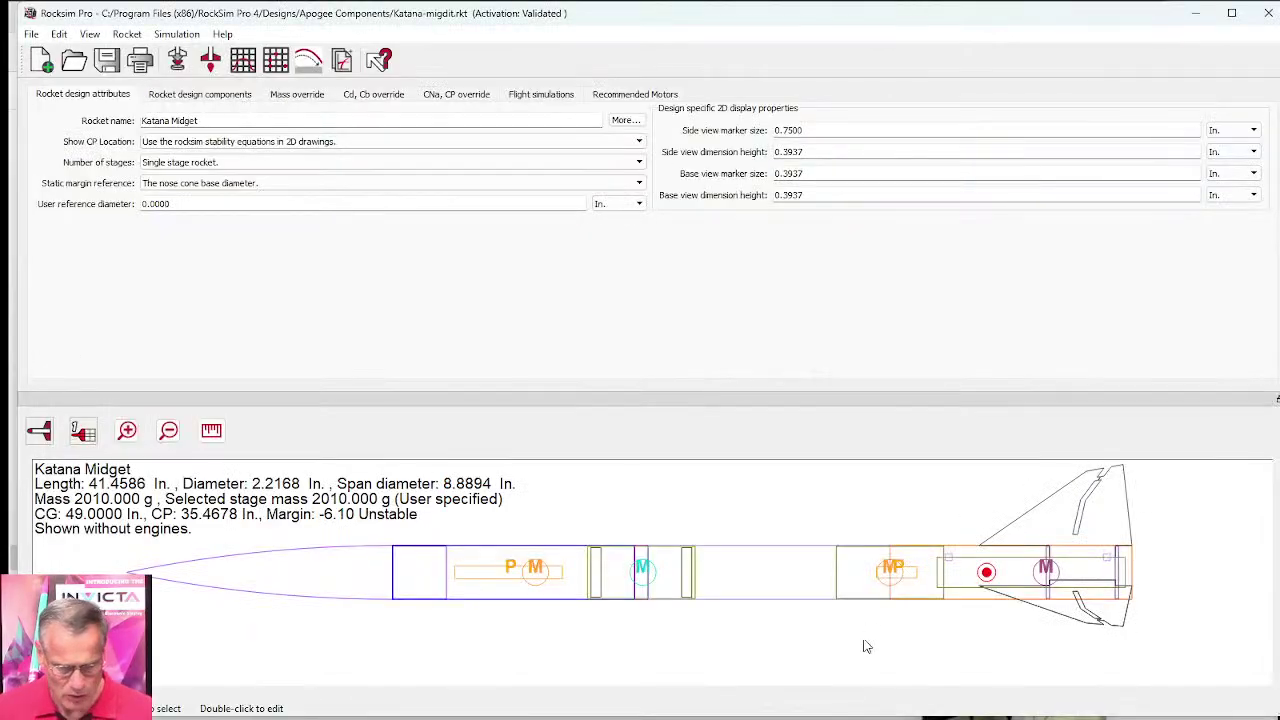
left_click(507, 555)
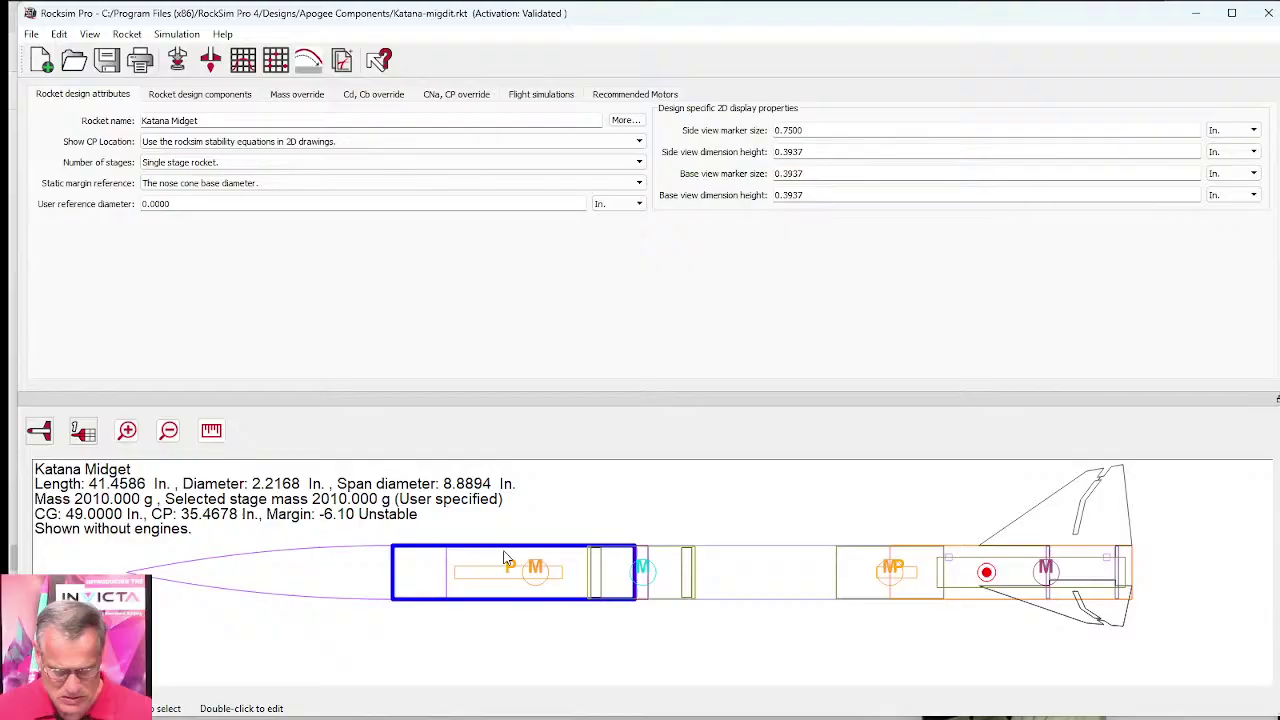
left_click(215, 98)
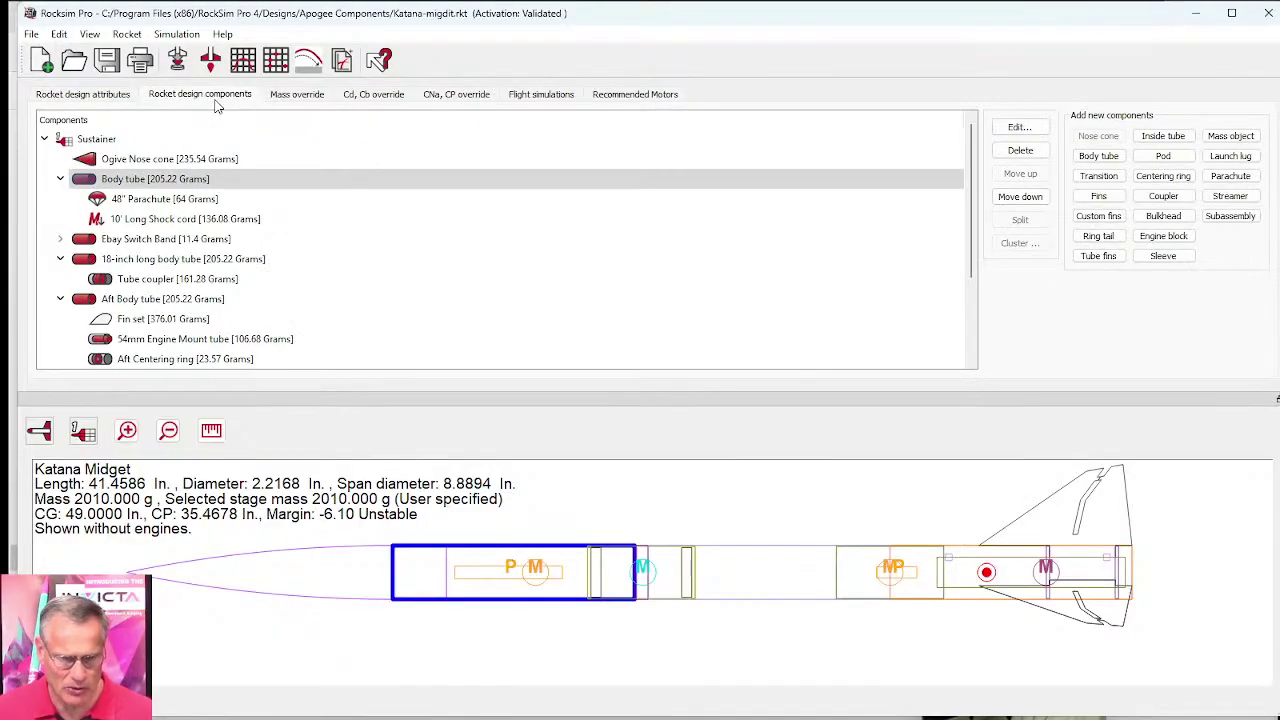
left_click(121, 184)
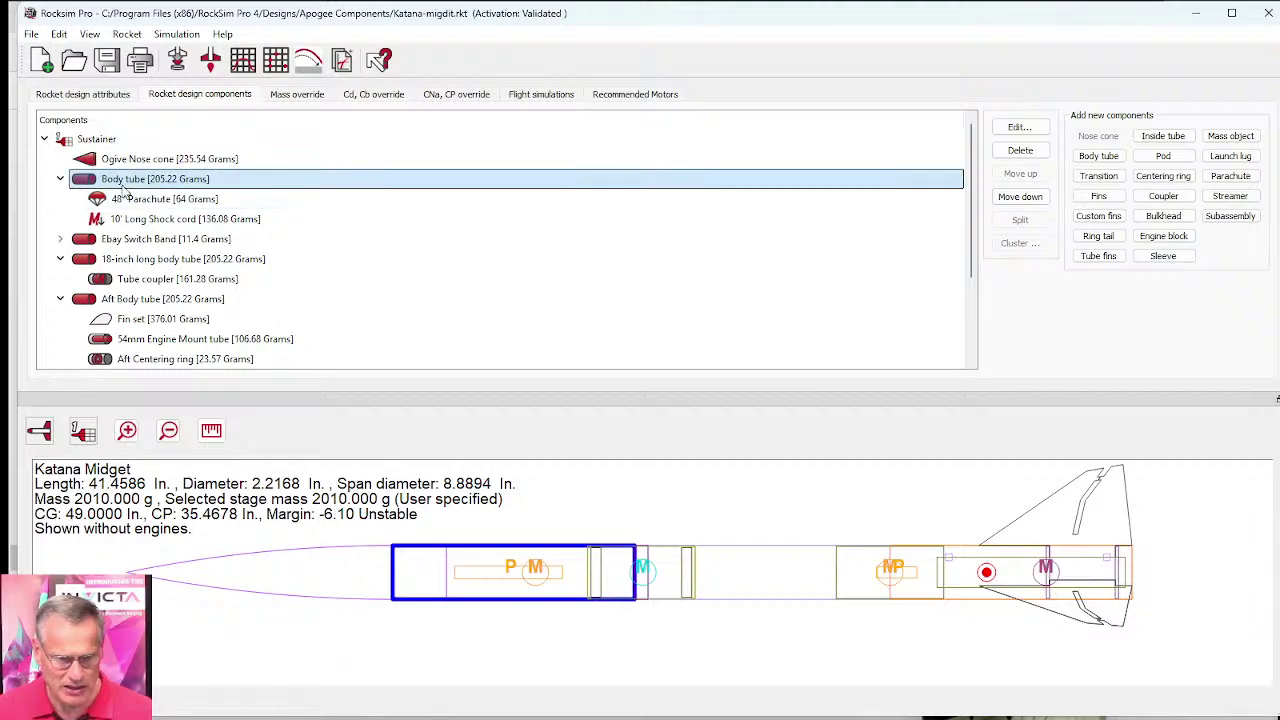
double_click(125, 180)
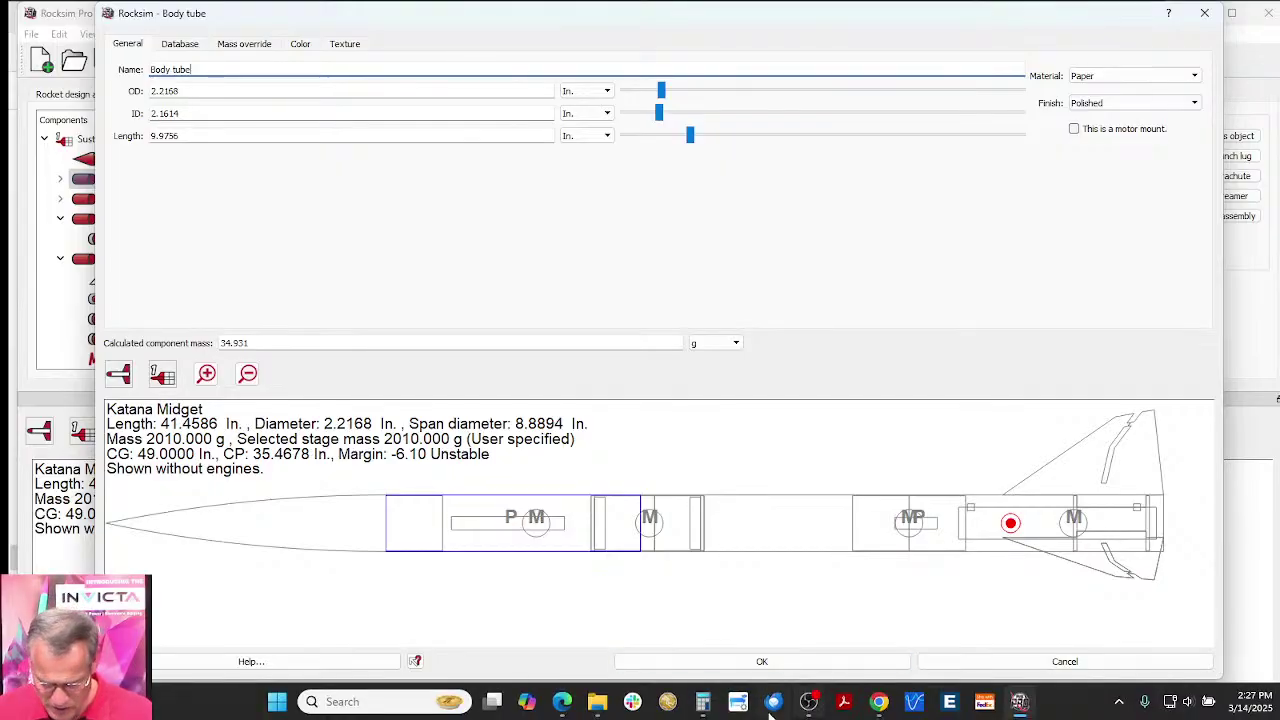
Step: Compare the body tube's ID with the Calculator result, dismiss the Roland DG Connect pop-up, and close the tube's properties without changes
left_click(705, 706)
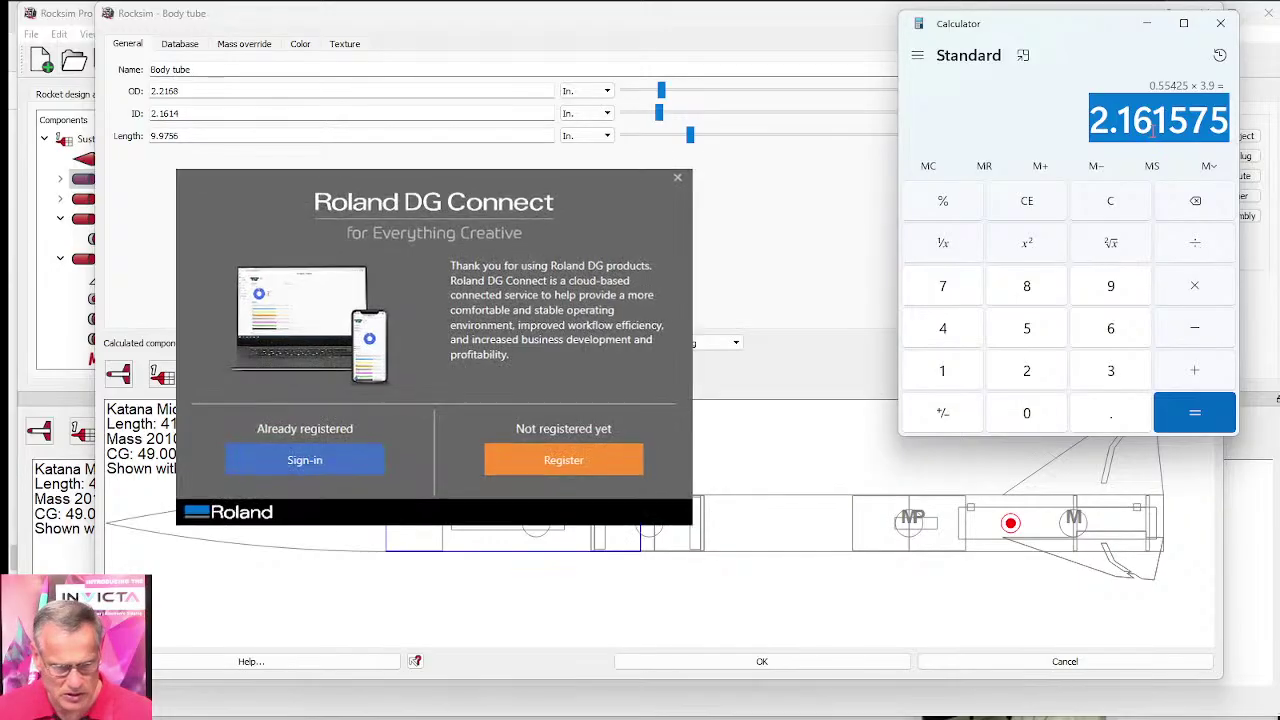
left_click(680, 178)
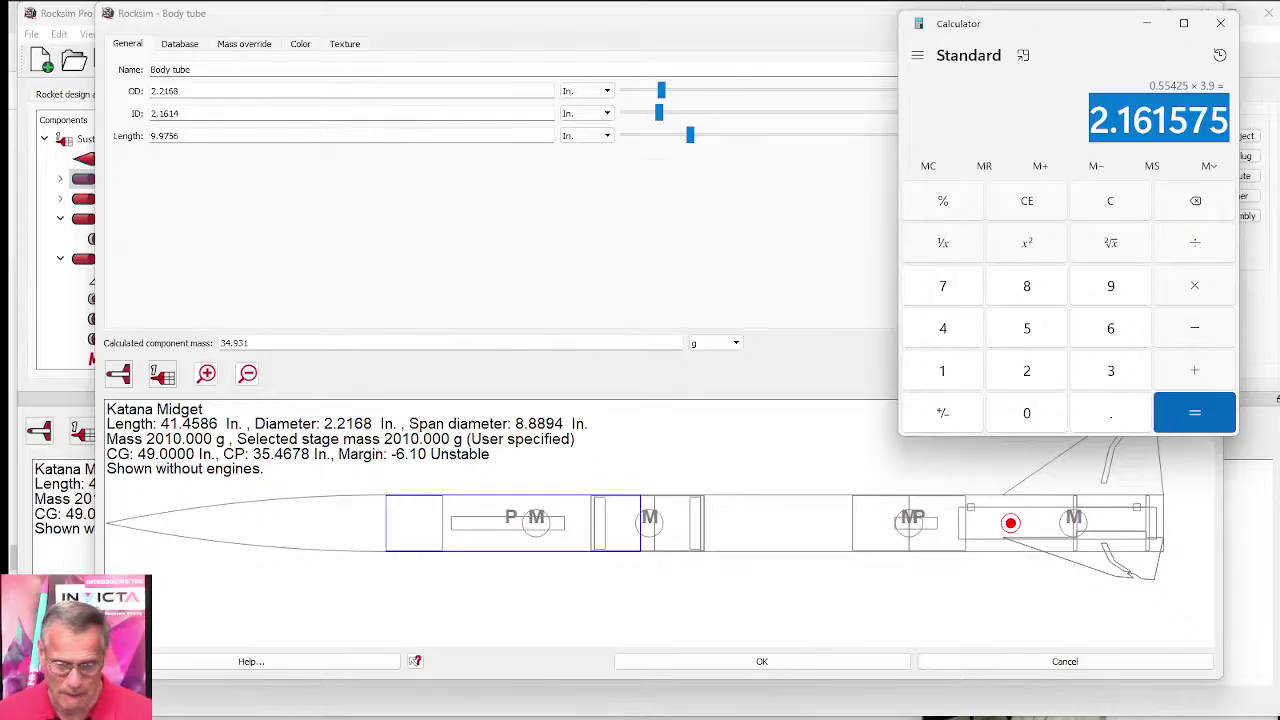
left_click(484, 513)
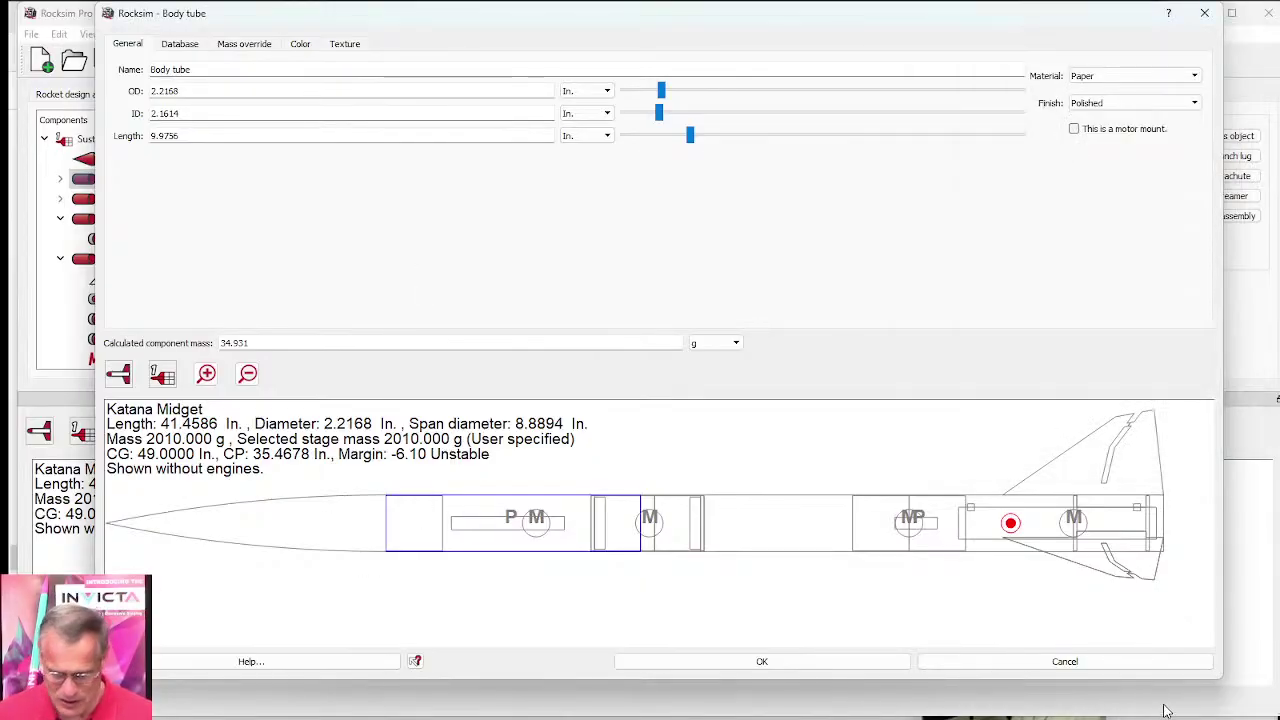
left_click(1064, 660)
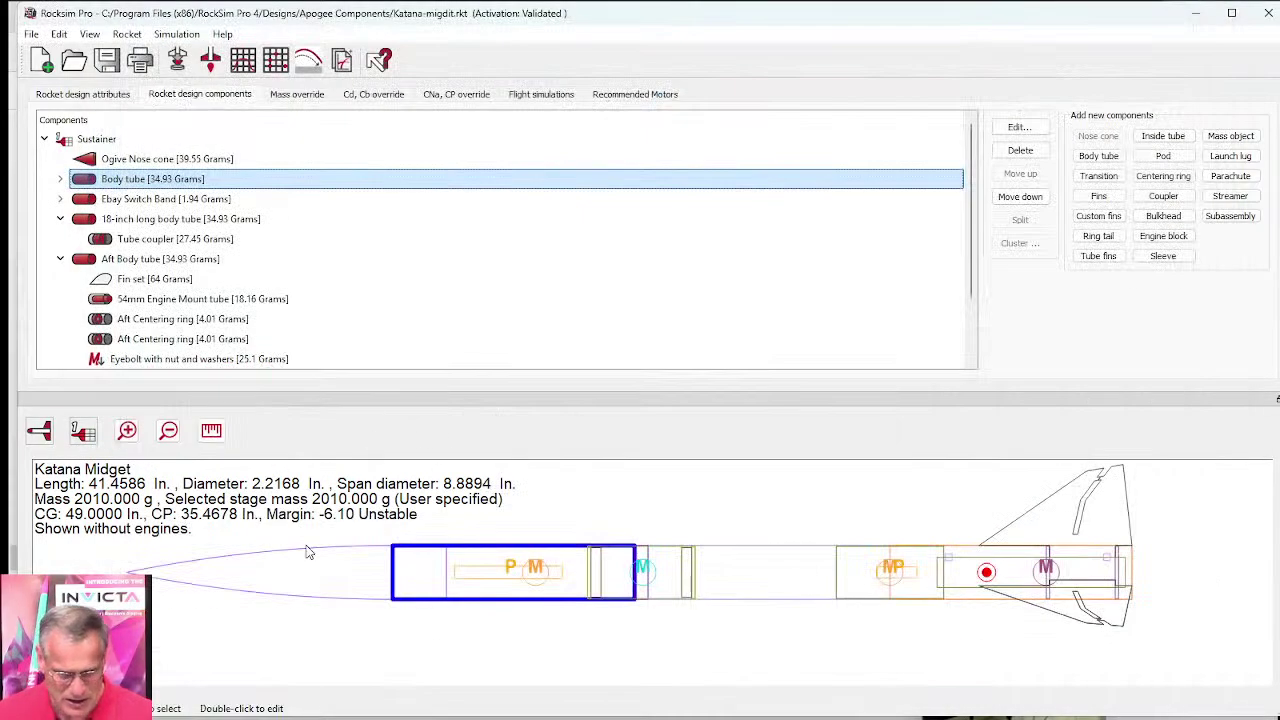
Step: Open the ogive nose cone's properties, go to its shoulder dimensions and select the shoulder diameter value for checking
left_click(317, 521)
left_click(305, 563)
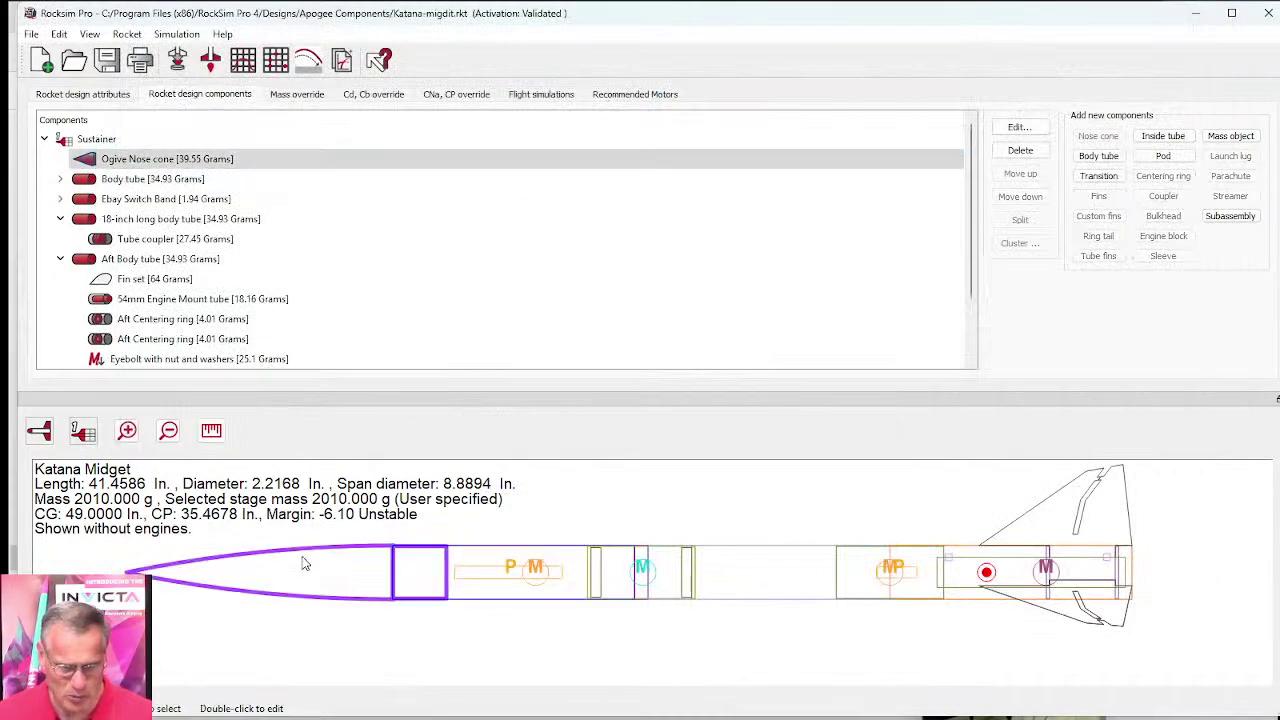
left_click(120, 162)
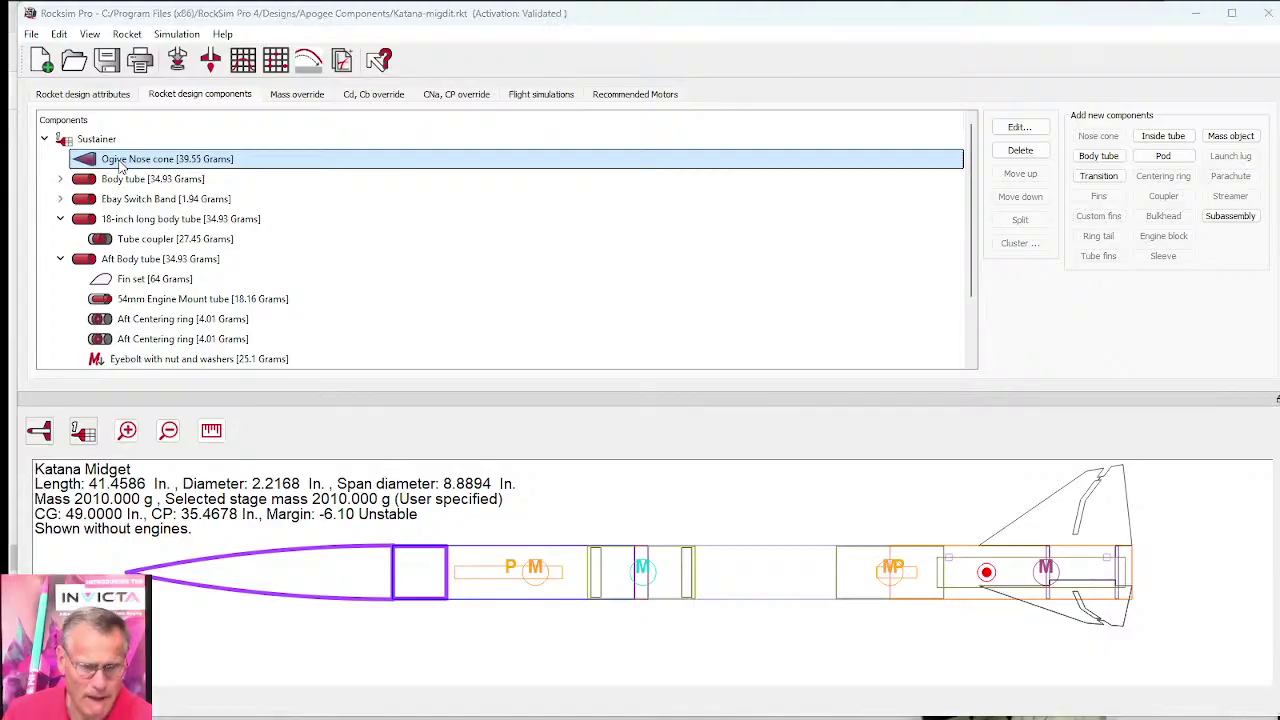
double_click(120, 162)
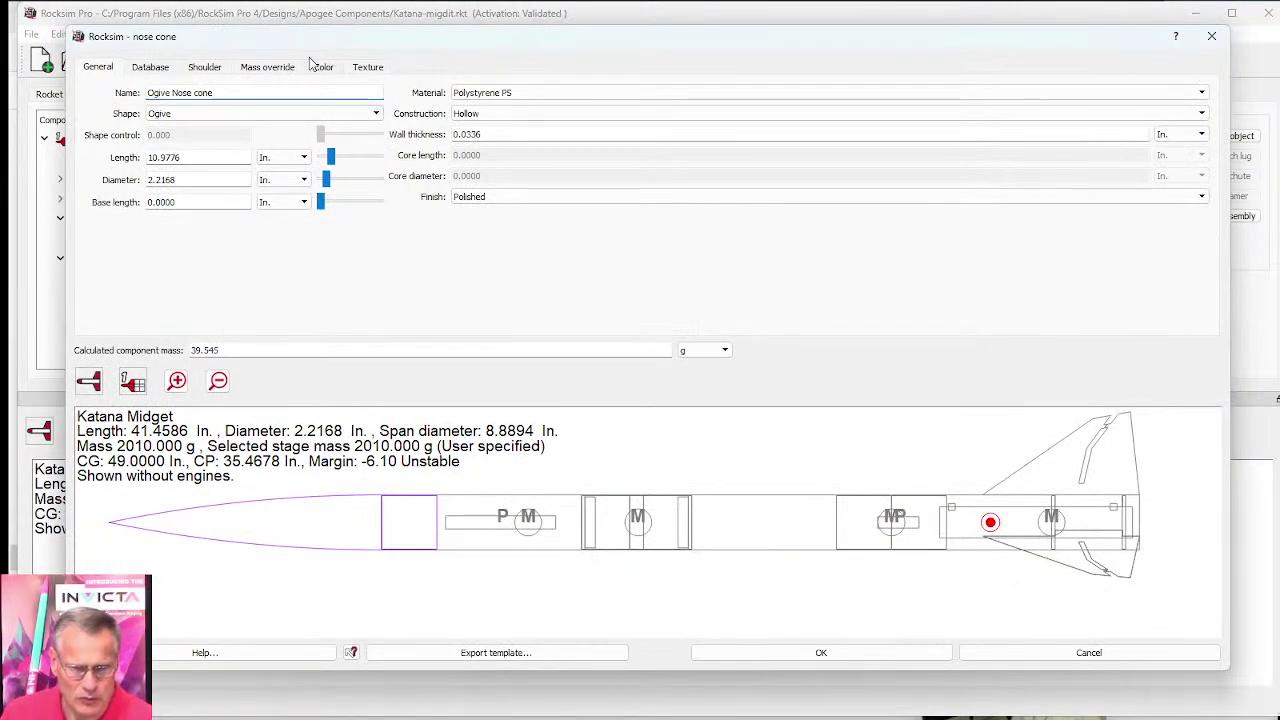
left_click(205, 70)
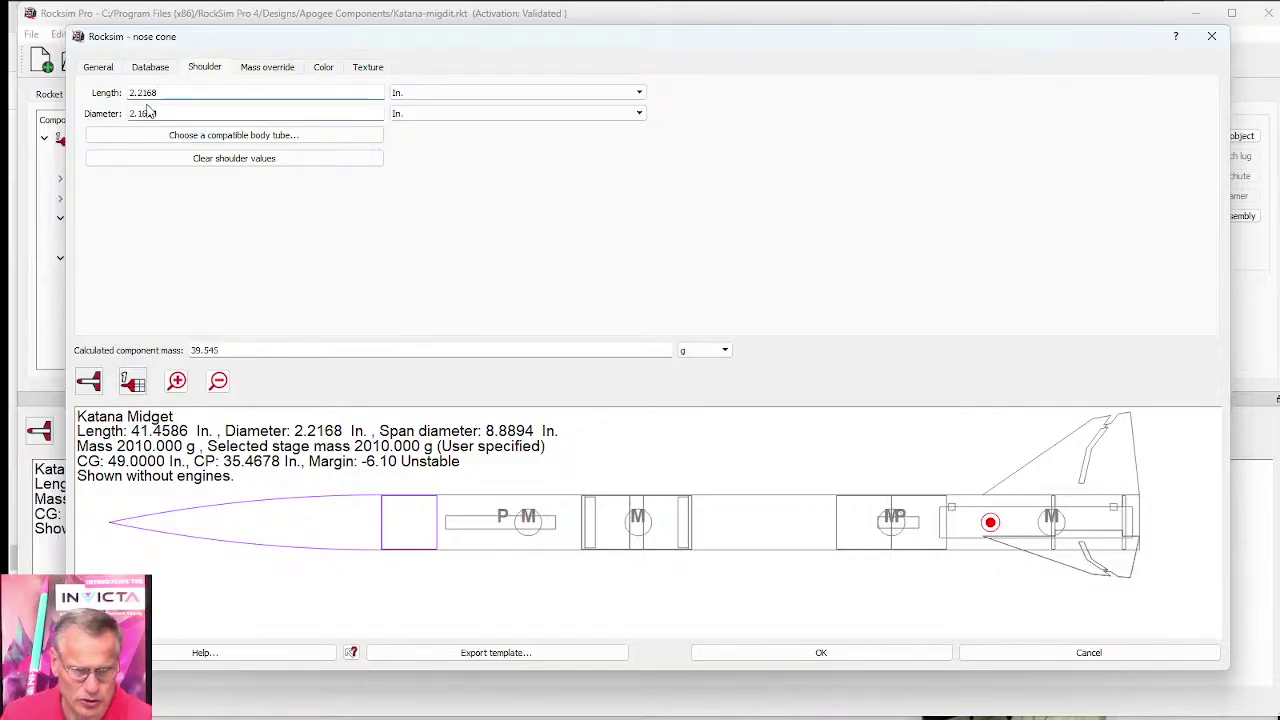
left_click_drag(165, 117, 128, 112)
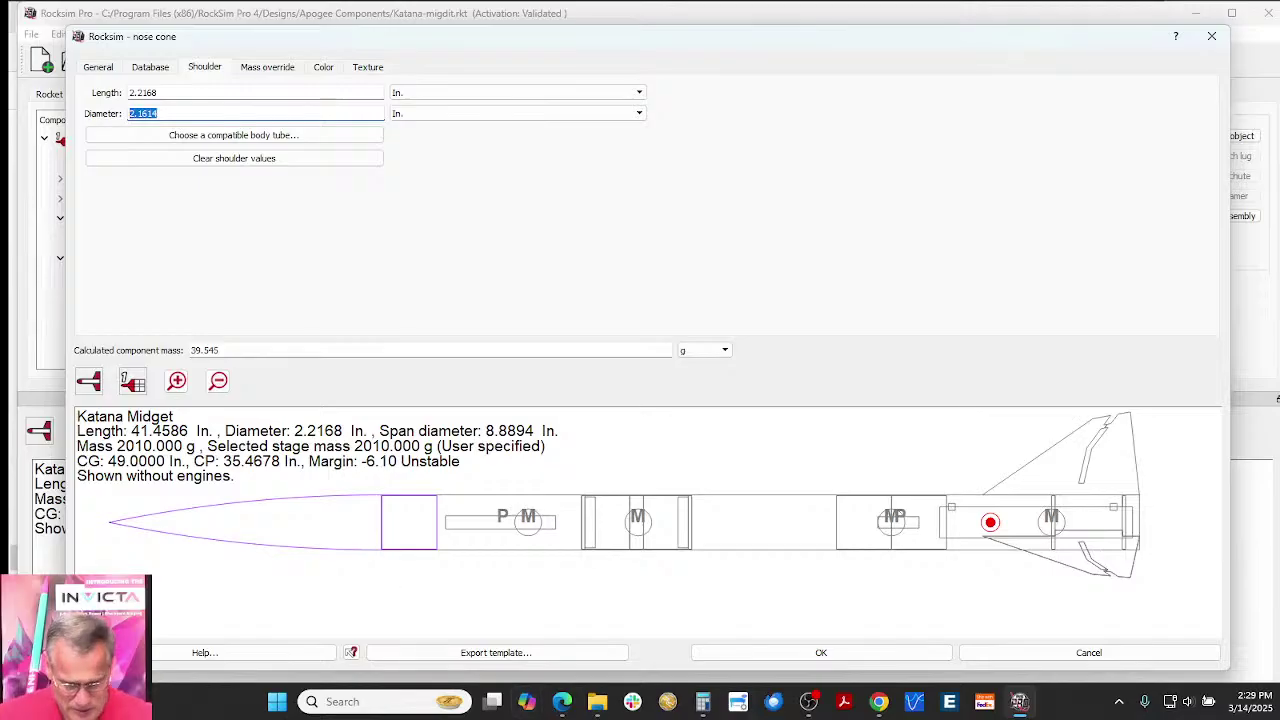
Step: Switch to the browser, search the Apogee site for PNC-56, open the PNC-56A (BT-70) page and highlight its shoulder length
left_click(563, 700)
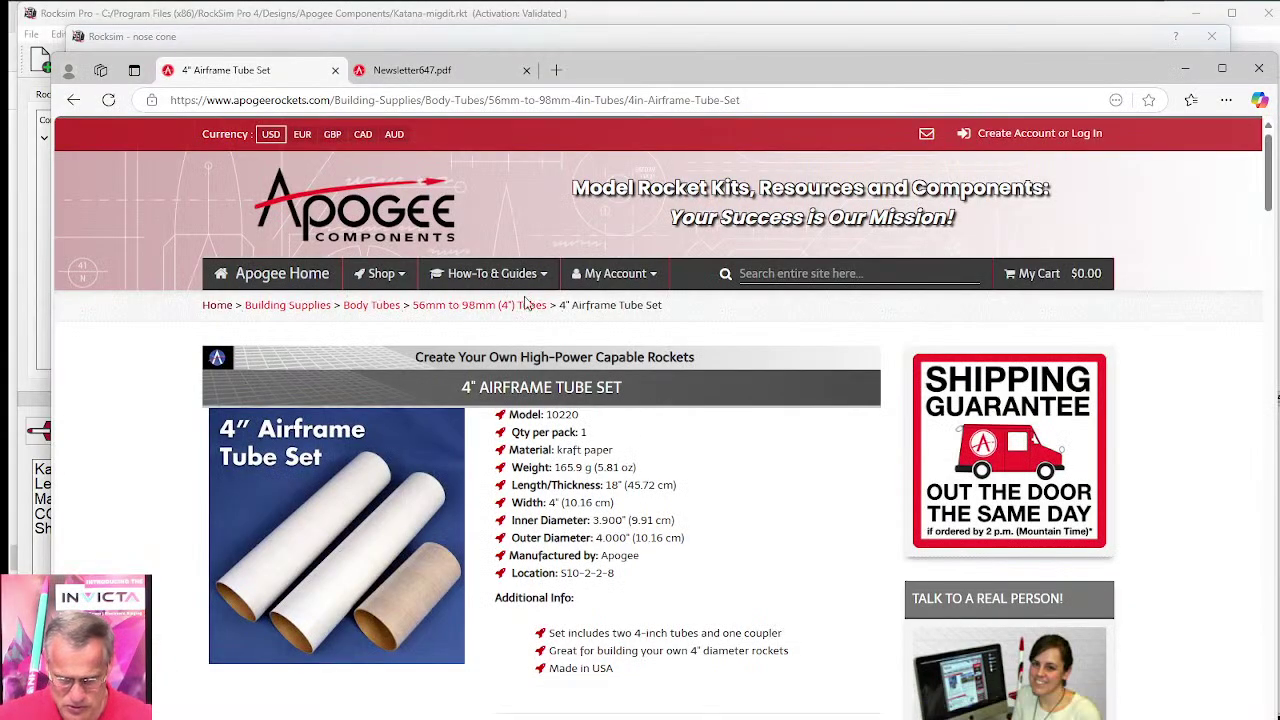
left_click(771, 274)
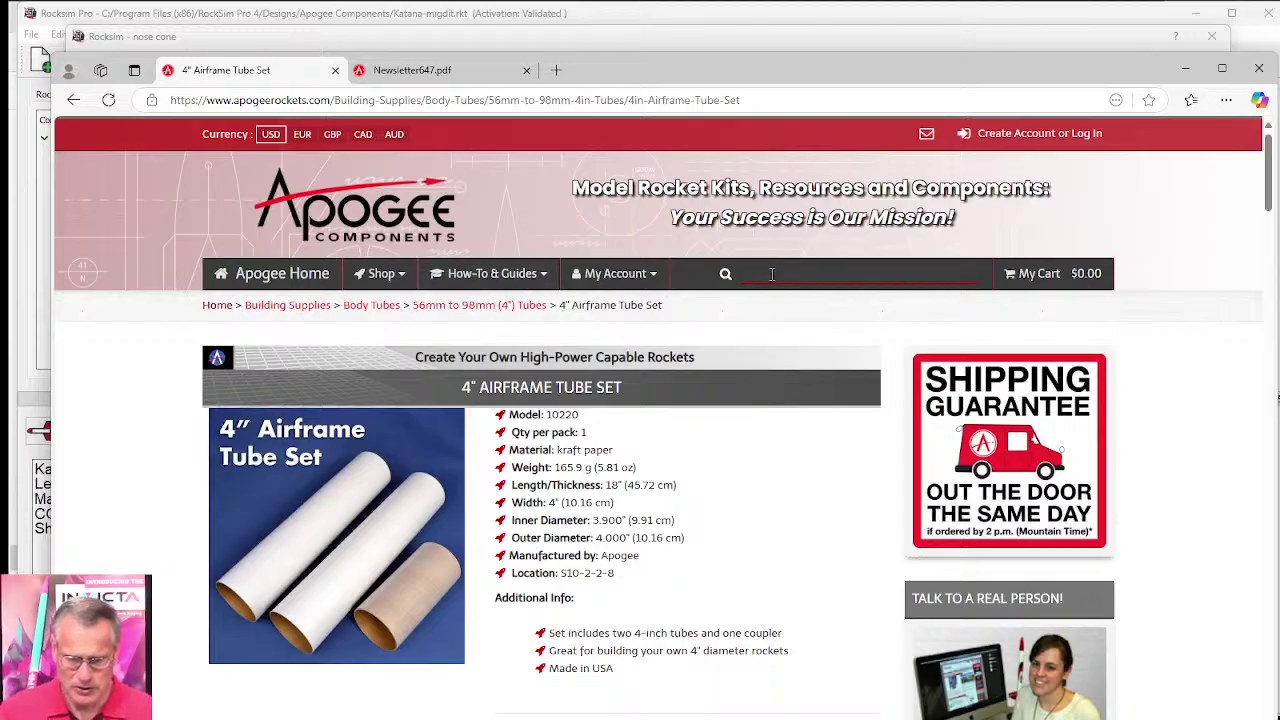
type("PNC-4")
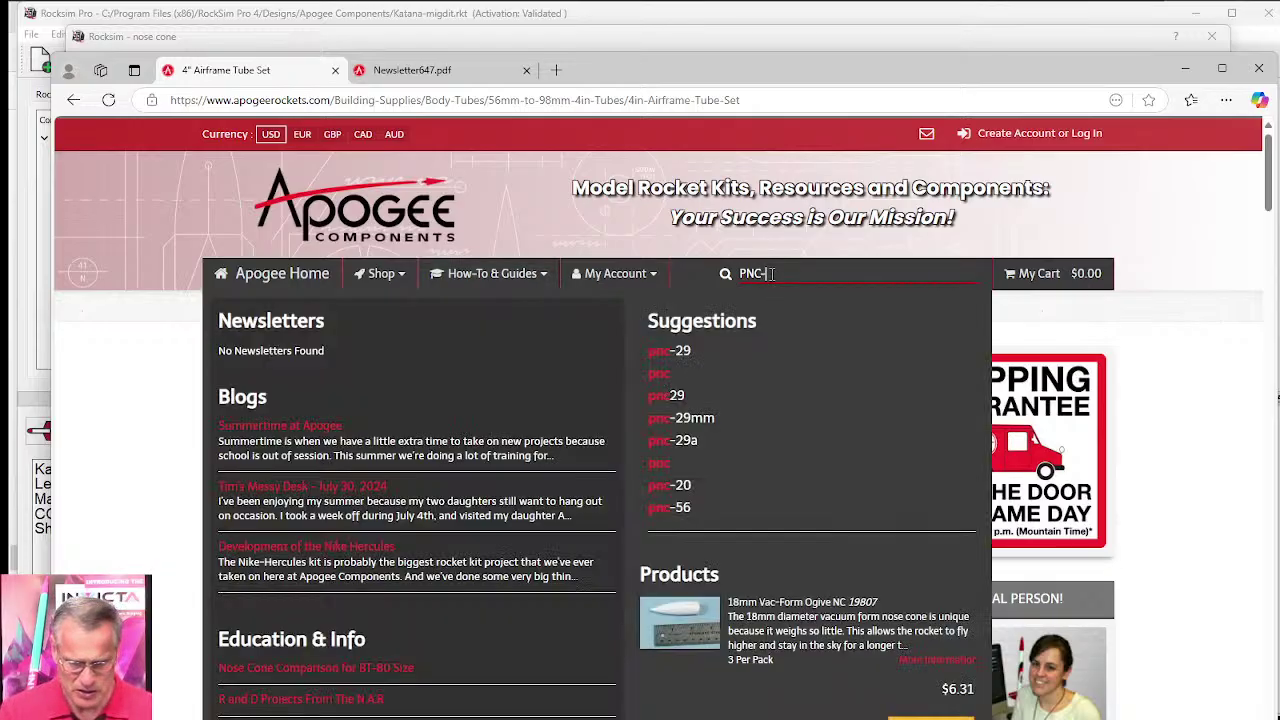
key("BackSpace")
type("56")
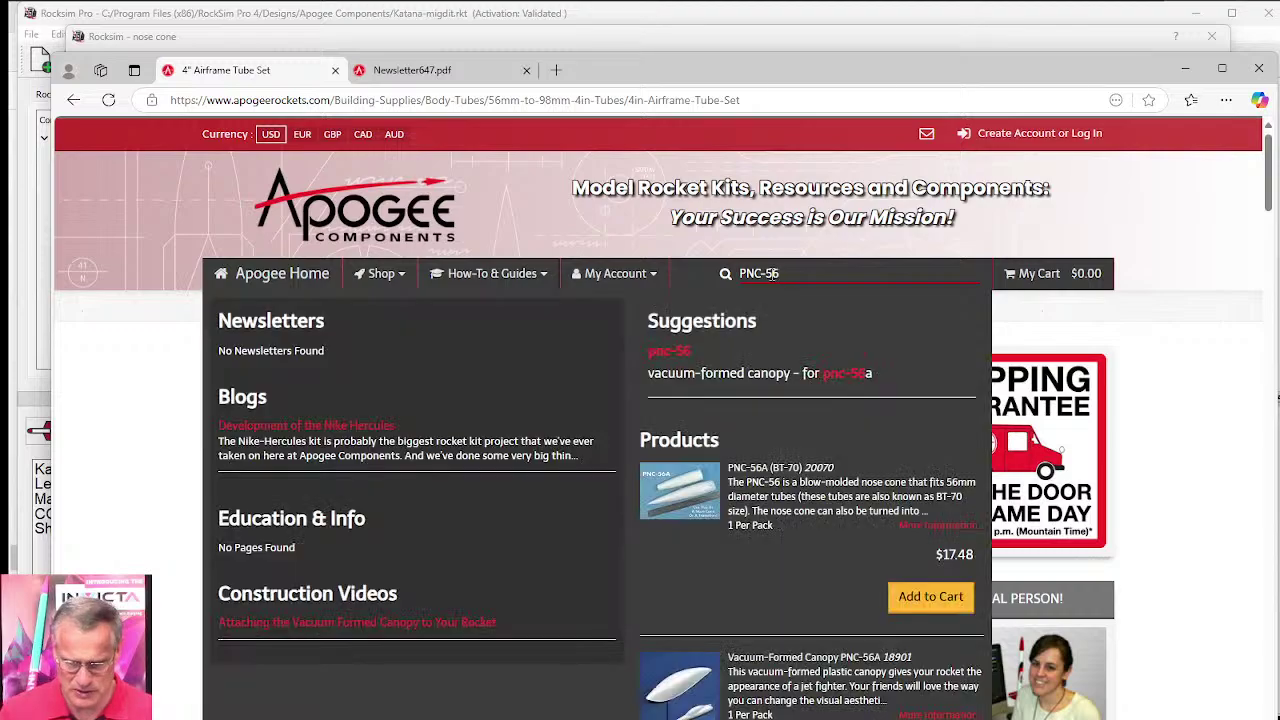
left_click(672, 510)
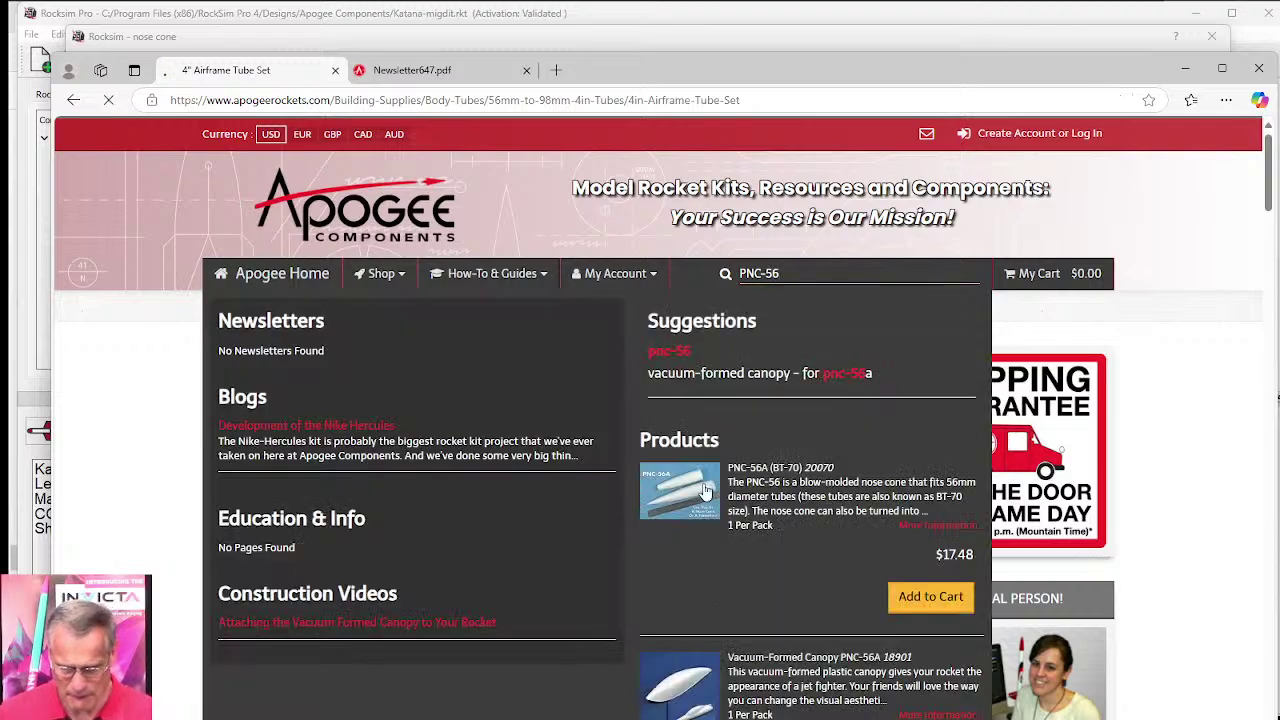
scroll(608, 480, "down", 2)
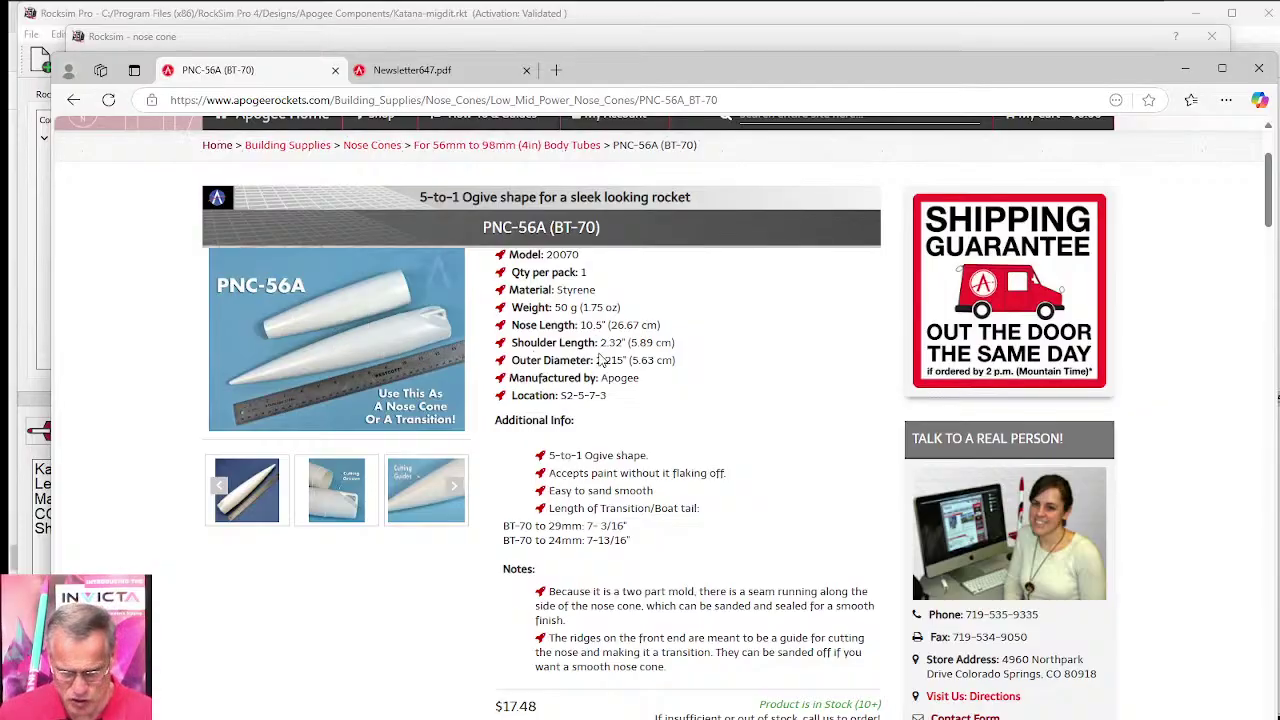
mouse_move(599, 342)
left_mouse_down()
mouse_move(636, 343)
mouse_move(623, 343)
left_mouse_up()
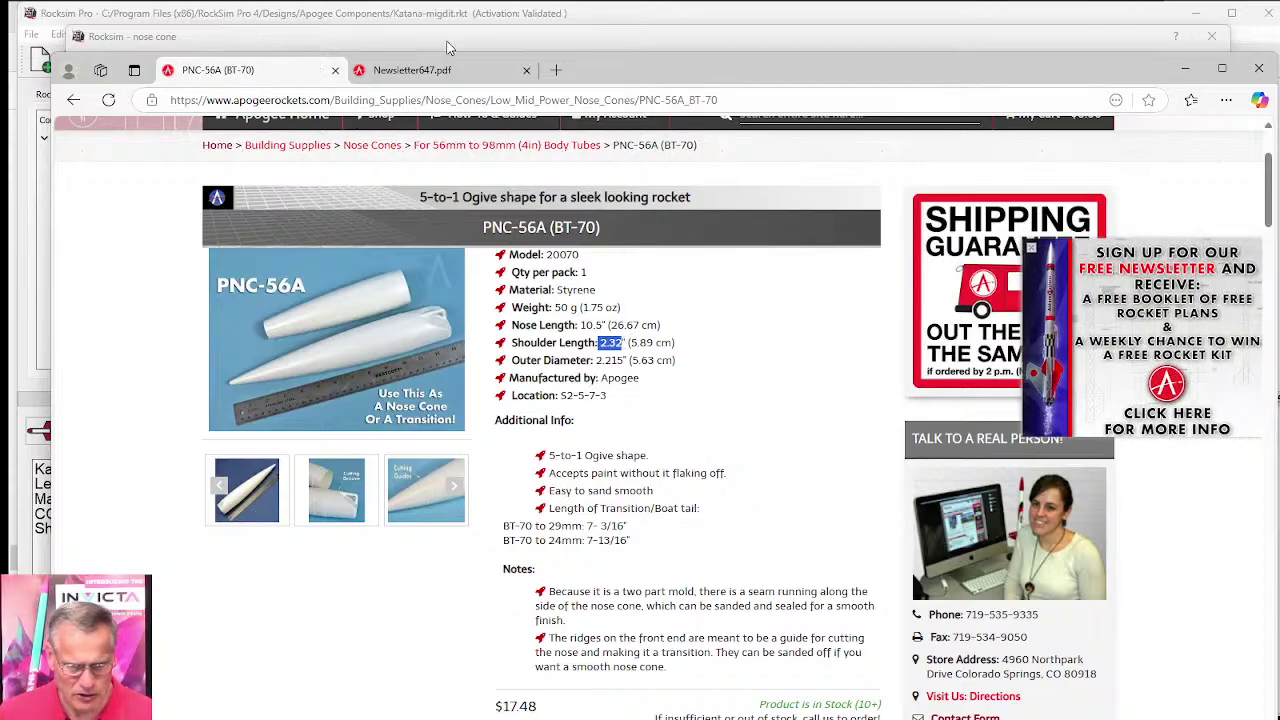
Step: Move the browser window aside, return to RockSim Pro and set the nose cone's shoulder length to 2.32 in
left_click_drag(605, 78, 853, 78)
left_click(166, 298)
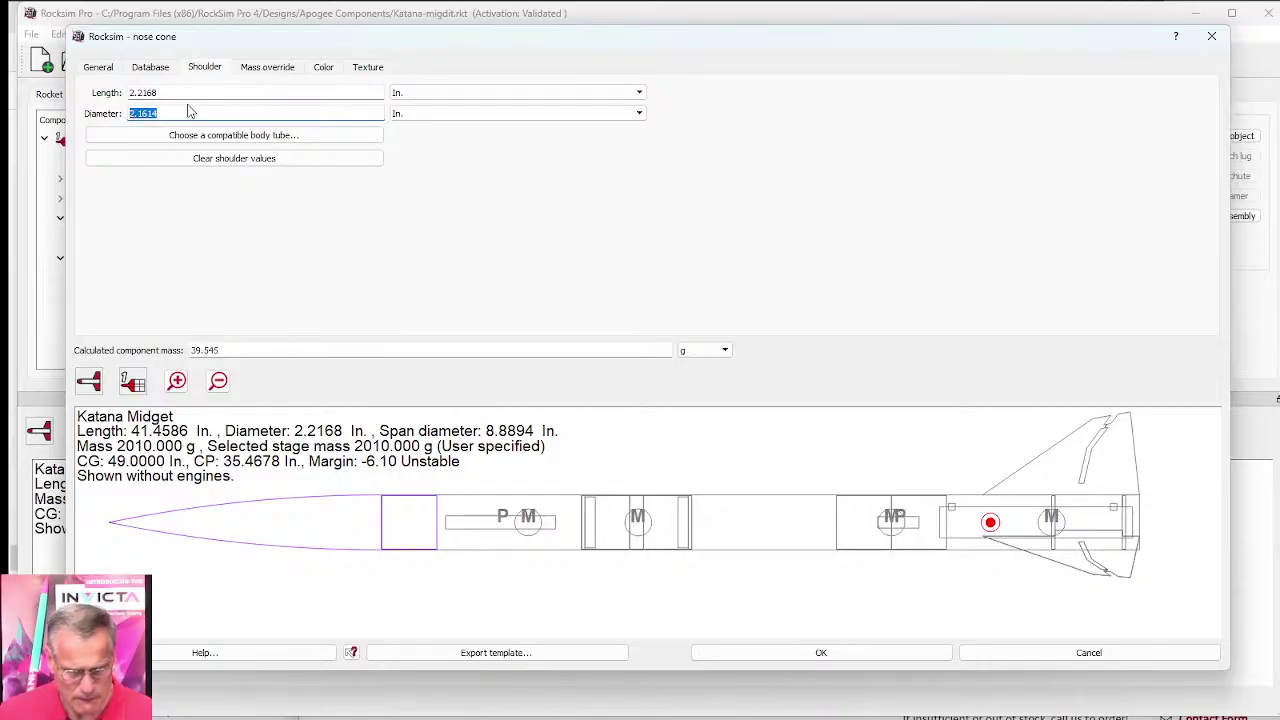
double_click(150, 92)
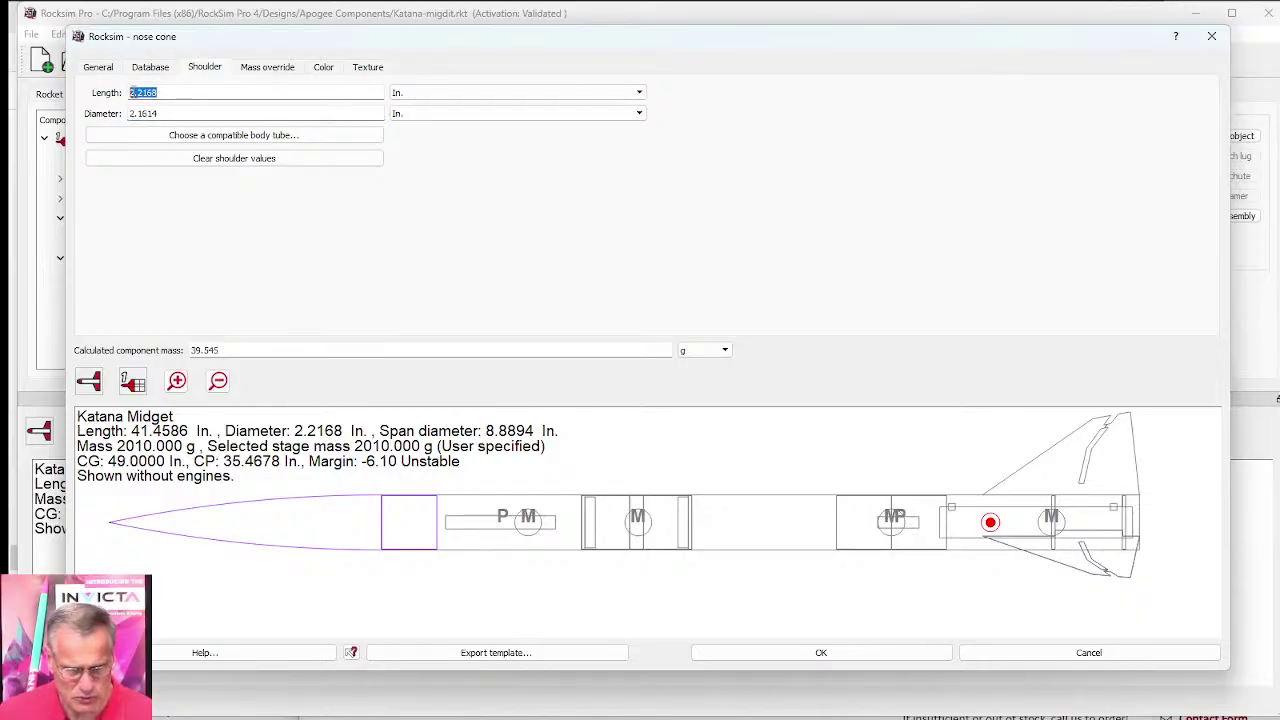
left_click(148, 91)
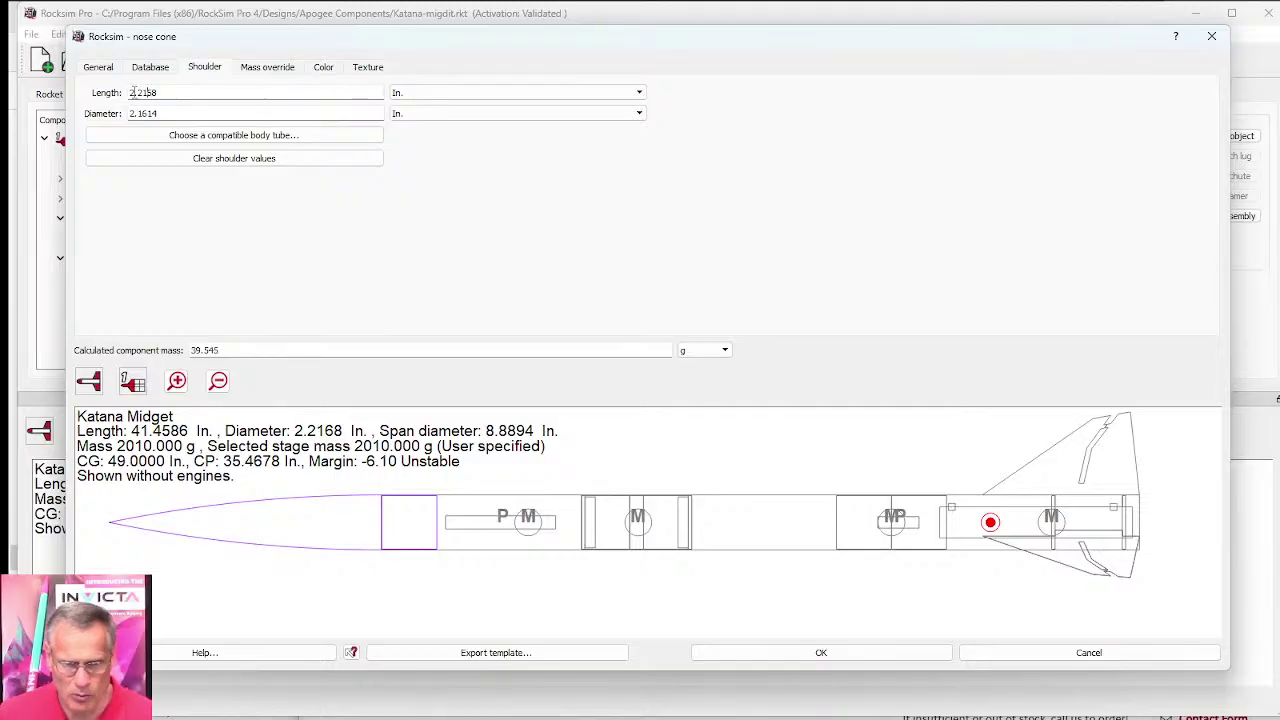
left_click_drag(141, 92, 165, 93)
type("32")
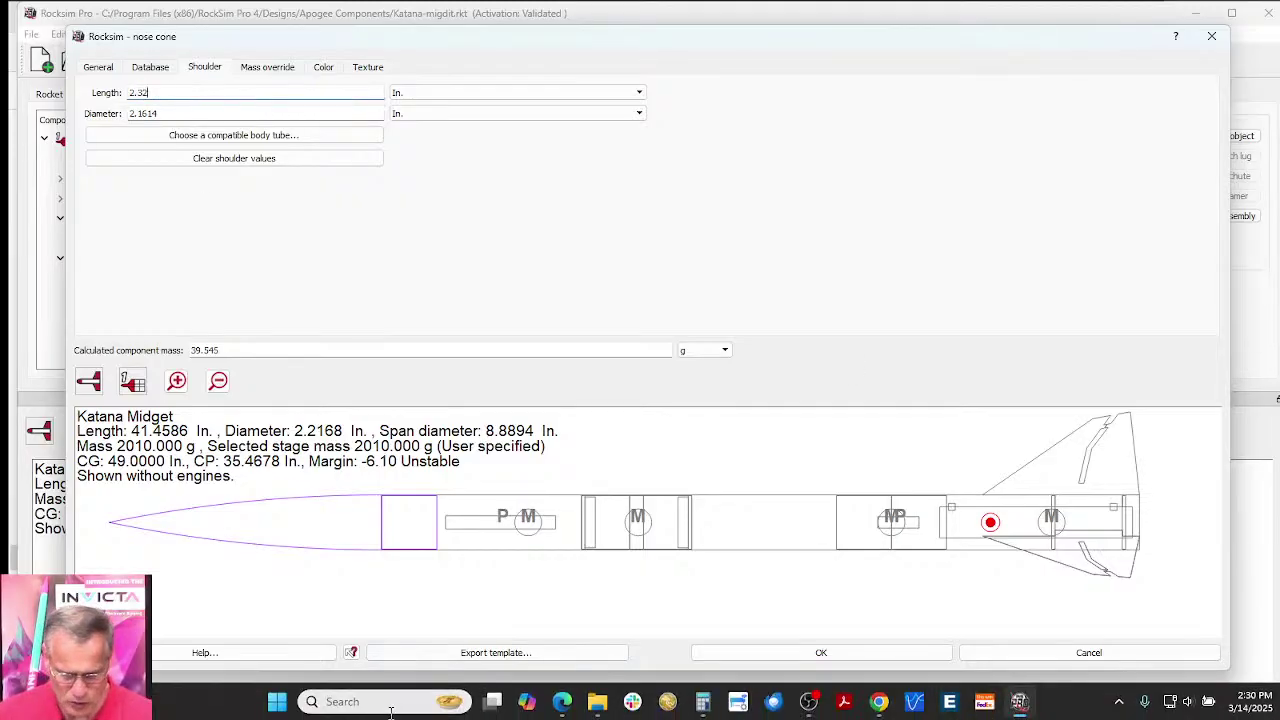
mouse_move(493, 703)
key("Tab")
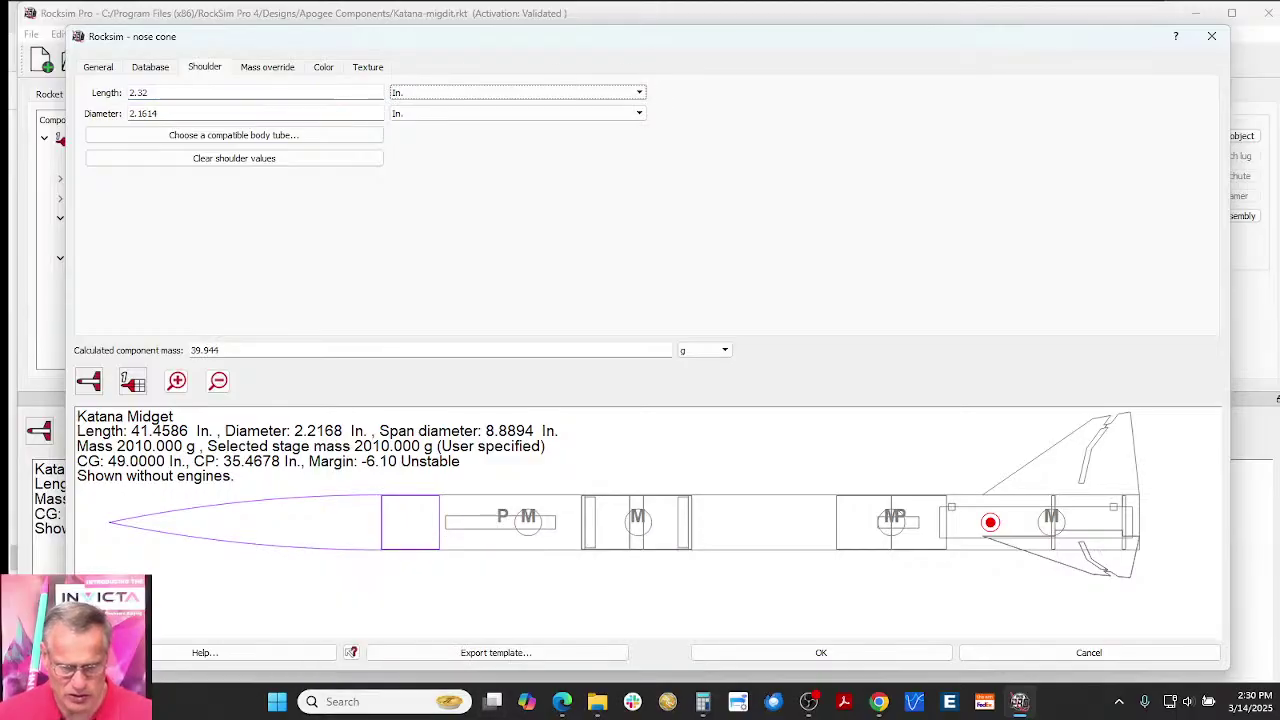
Step: Recheck the PNC-56A specifications in the browser, return to RockSim Pro and accept the nose cone's edited properties
mouse_move(598, 704)
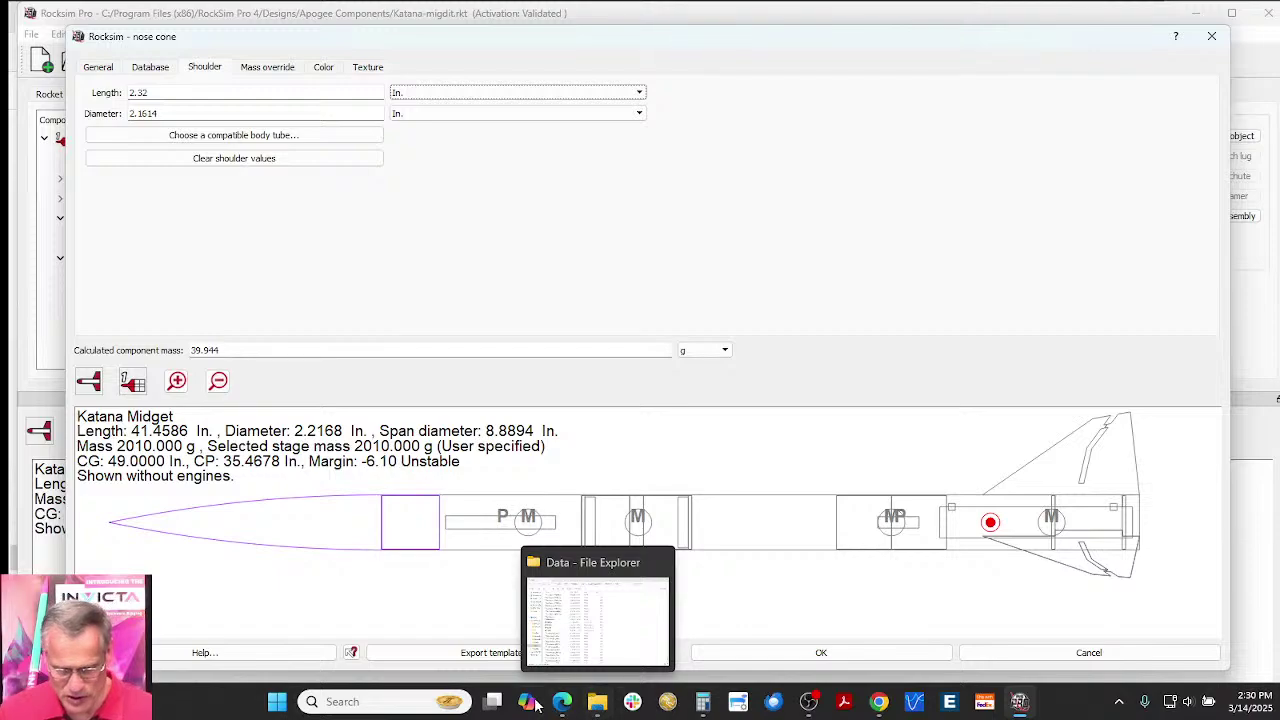
left_click(605, 597)
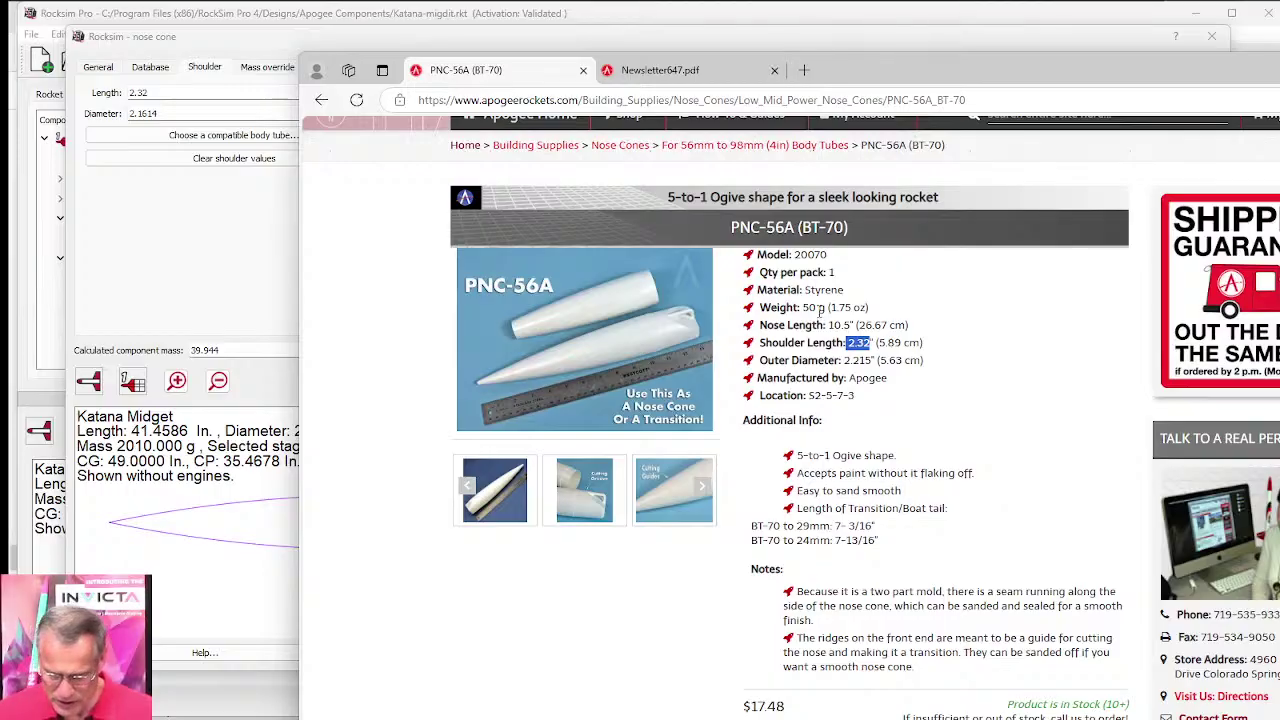
scroll(820, 425, "down", 1)
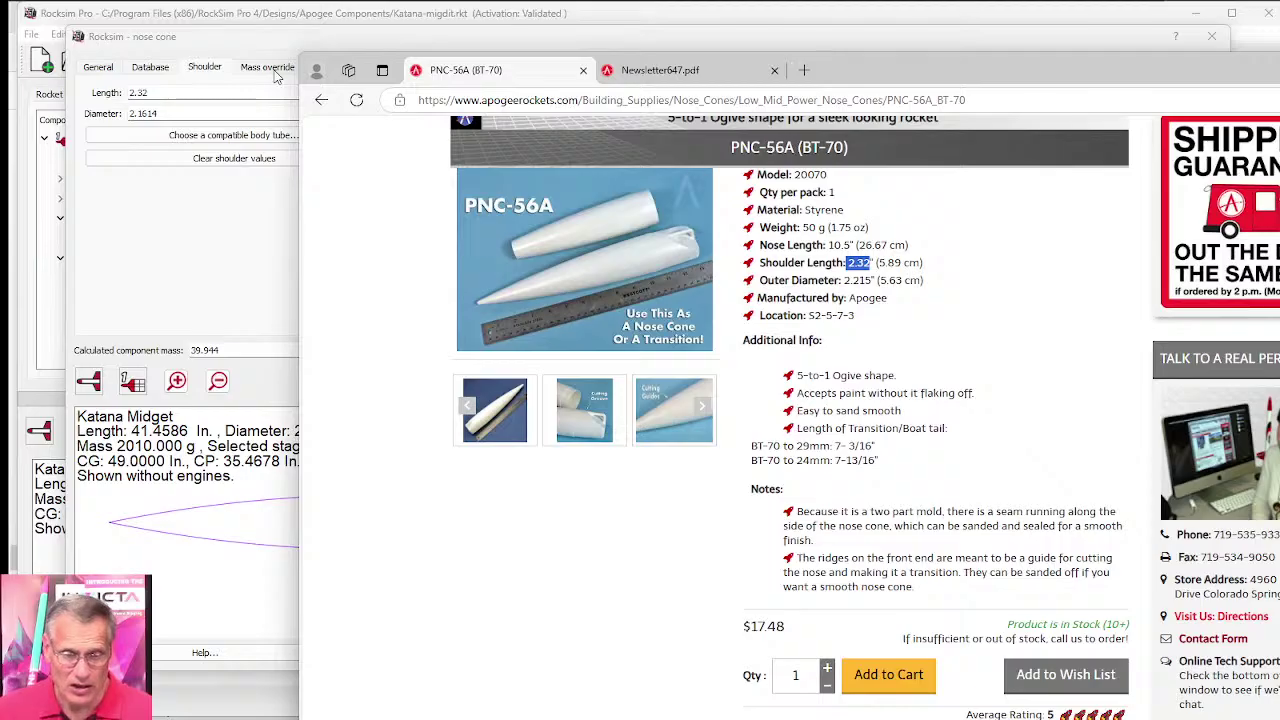
left_click(182, 217)
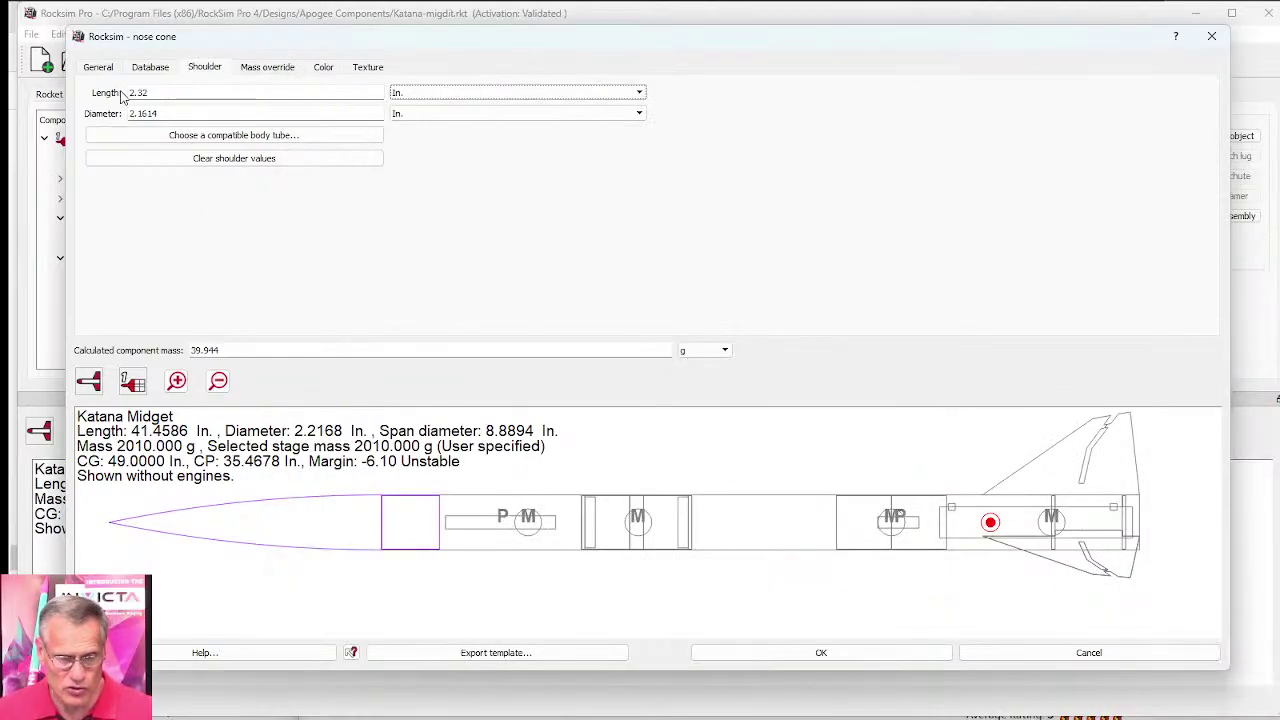
left_click(822, 655)
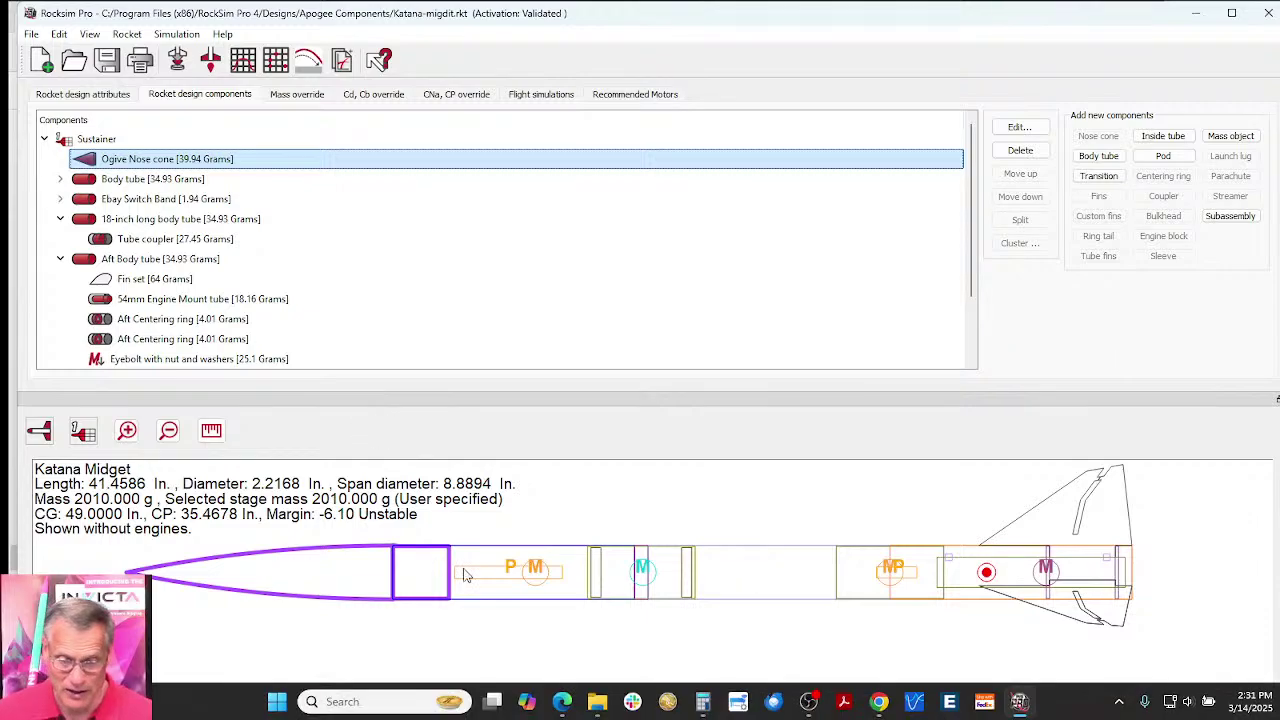
Step: Open the 48" Parachute inside the forward body tube and set its outer diameter to 25 in
left_click(511, 568)
left_click(511, 568)
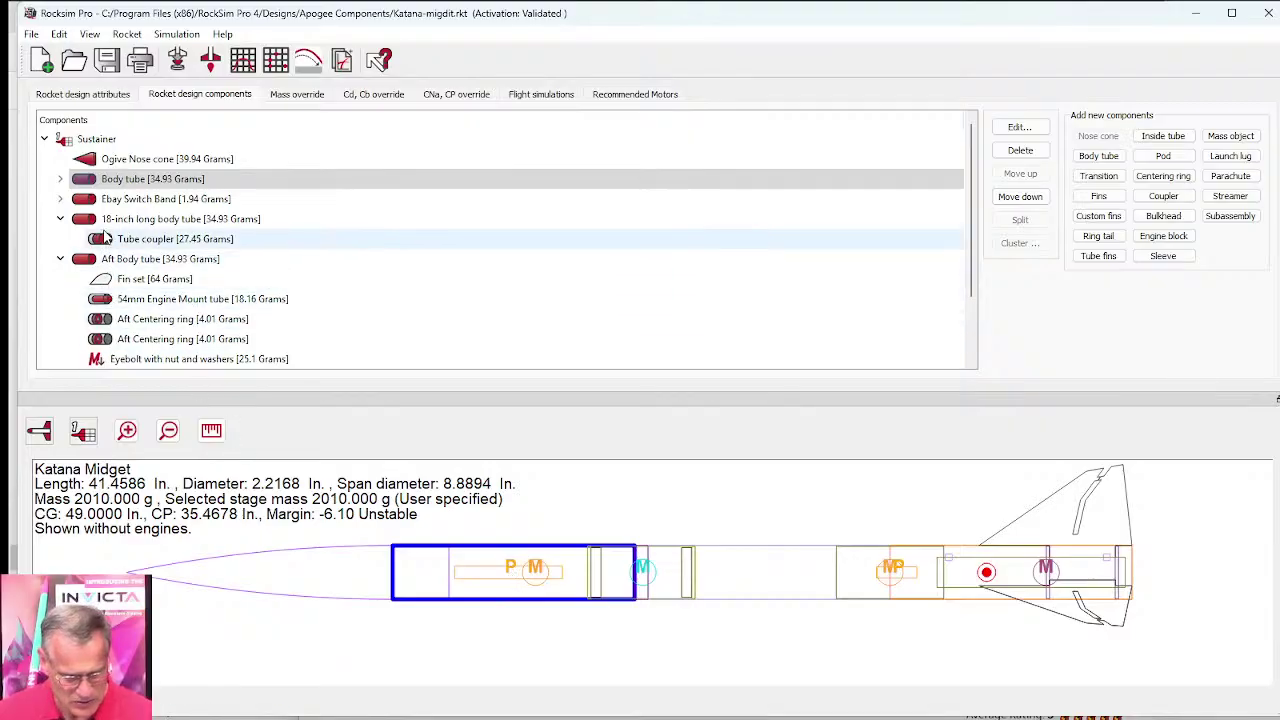
left_click(60, 178)
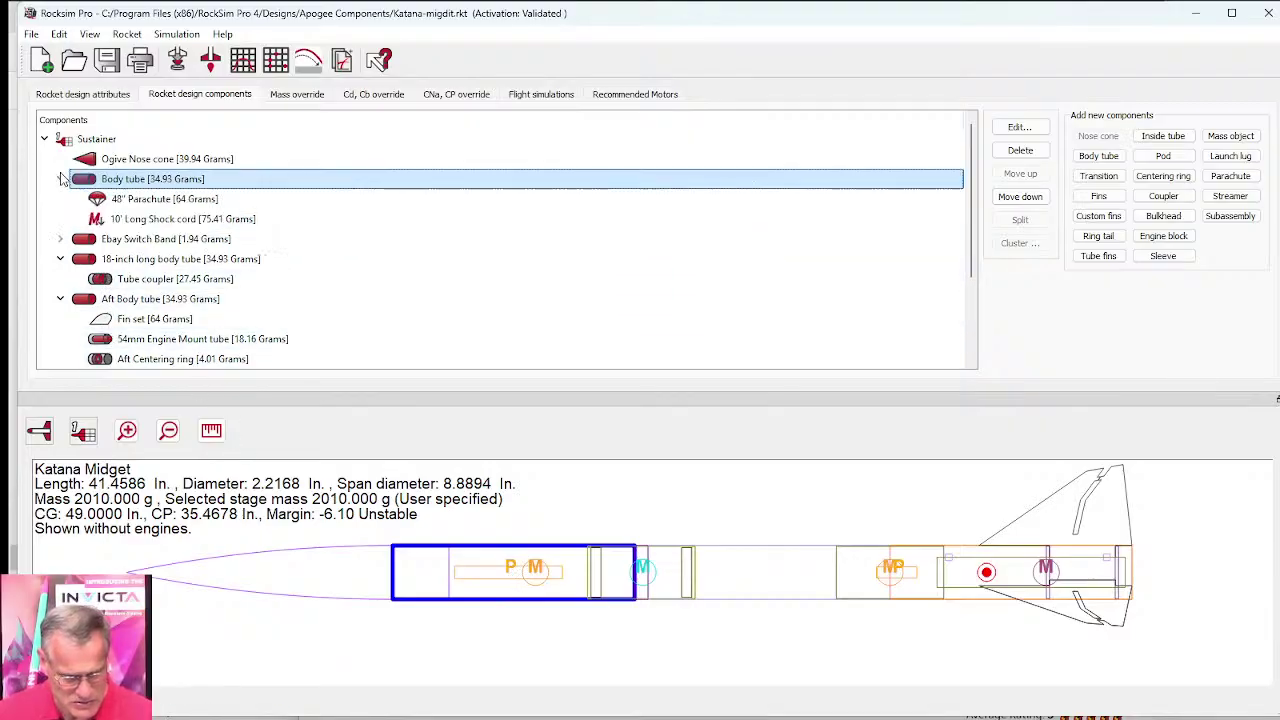
double_click(147, 200)
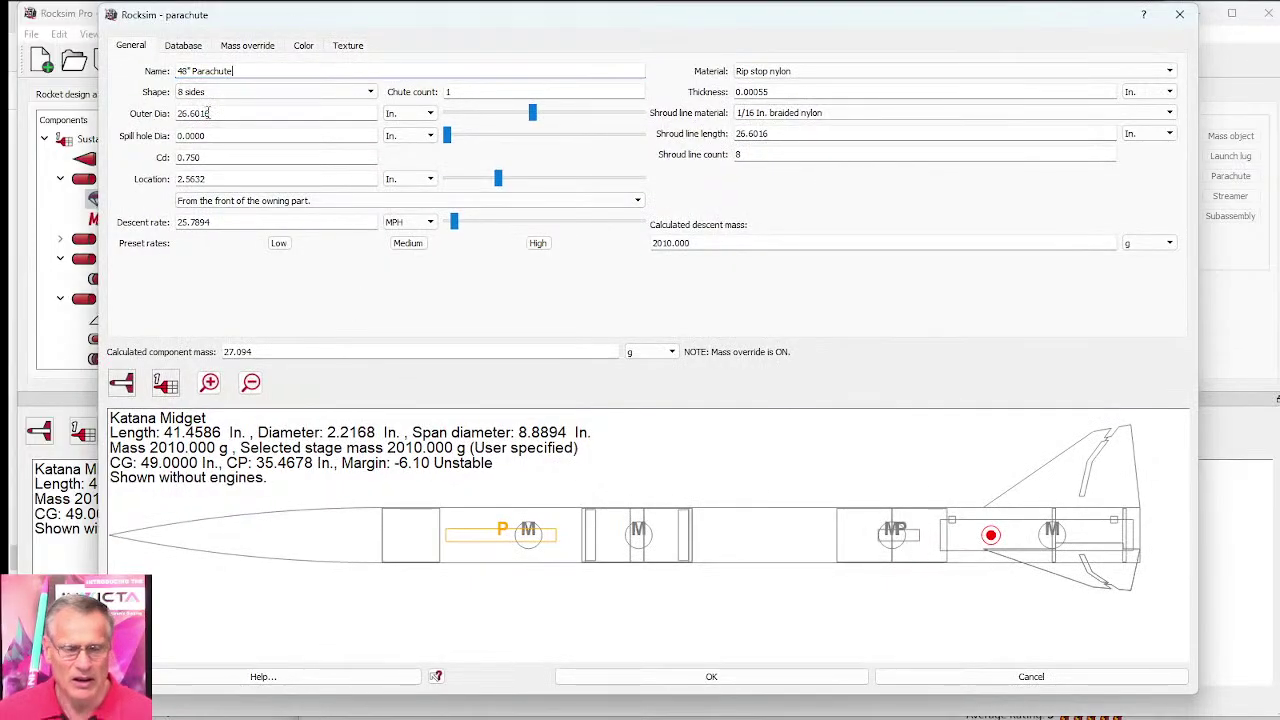
left_click_drag(217, 114, 170, 114)
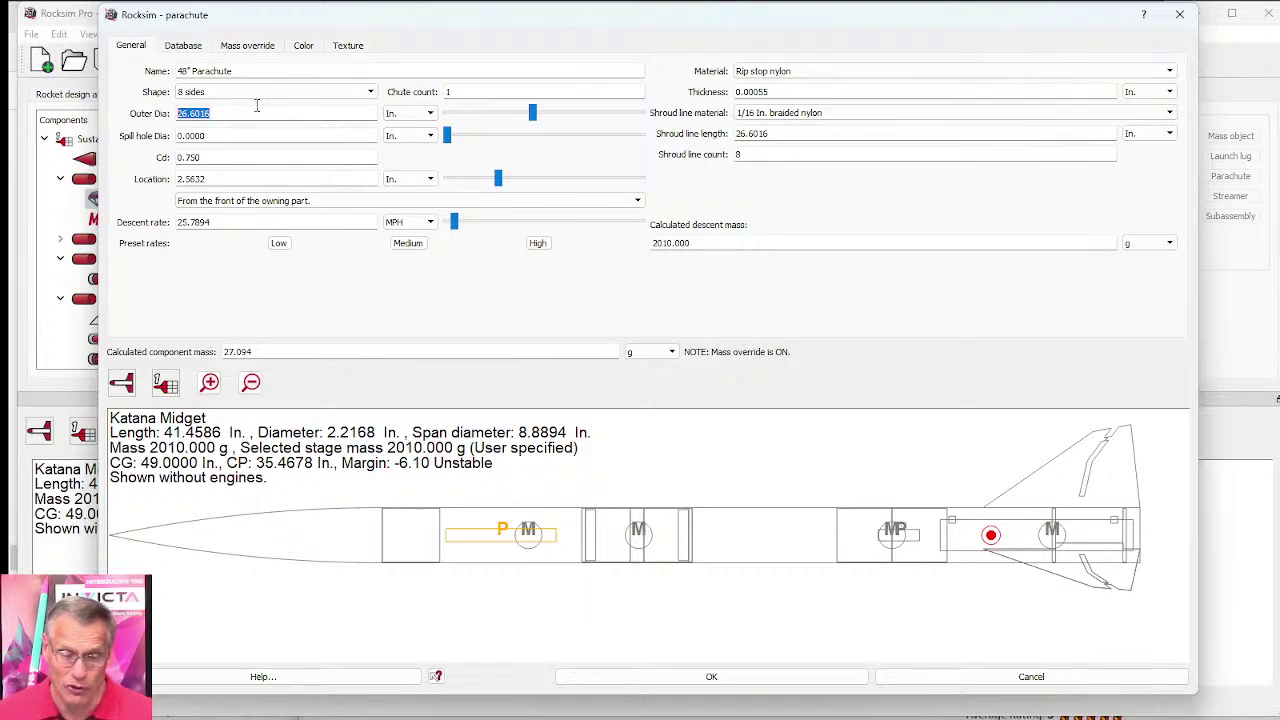
type("25")
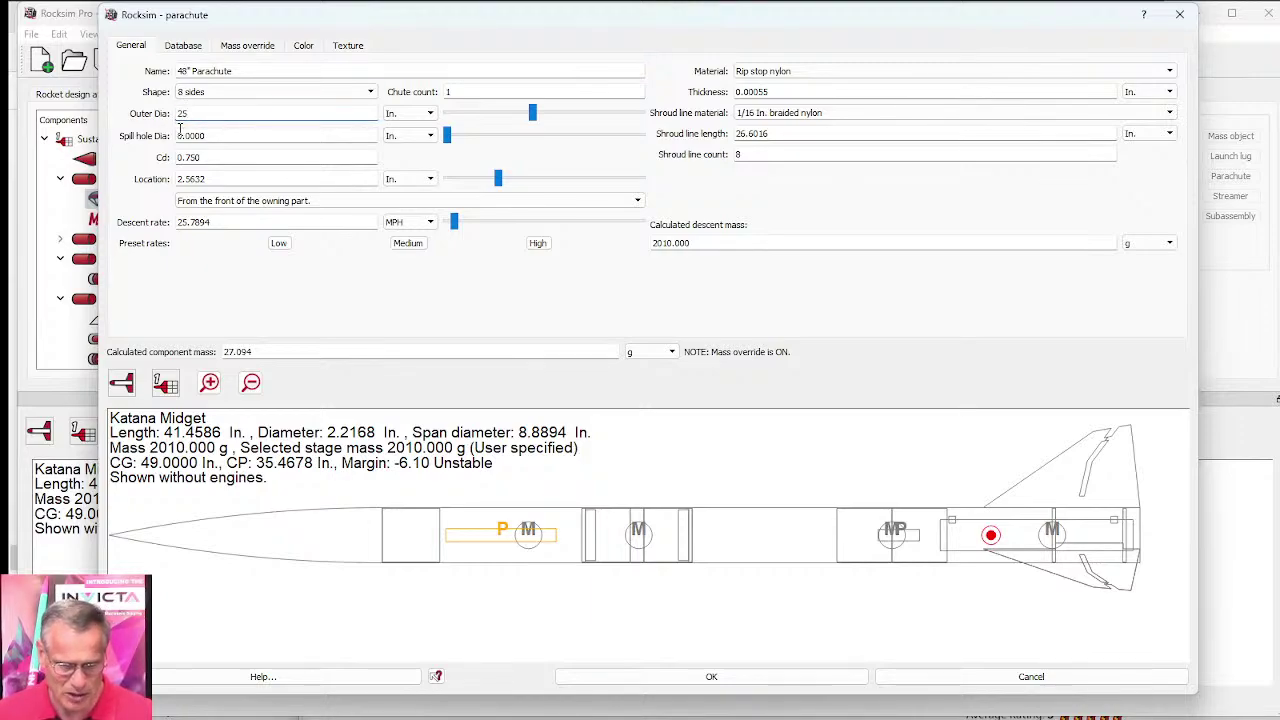
key("Tab")
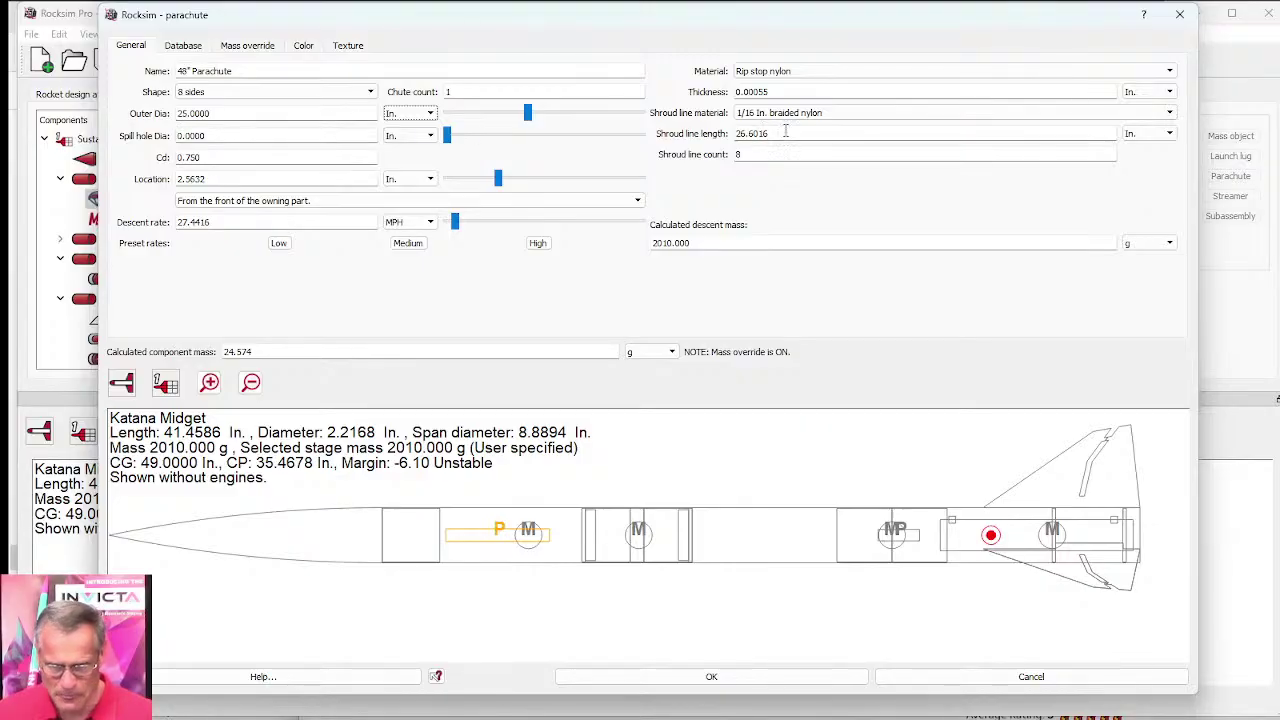
Step: Set the parachute's shroud line length to 24 in
left_click_drag(772, 131, 702, 133)
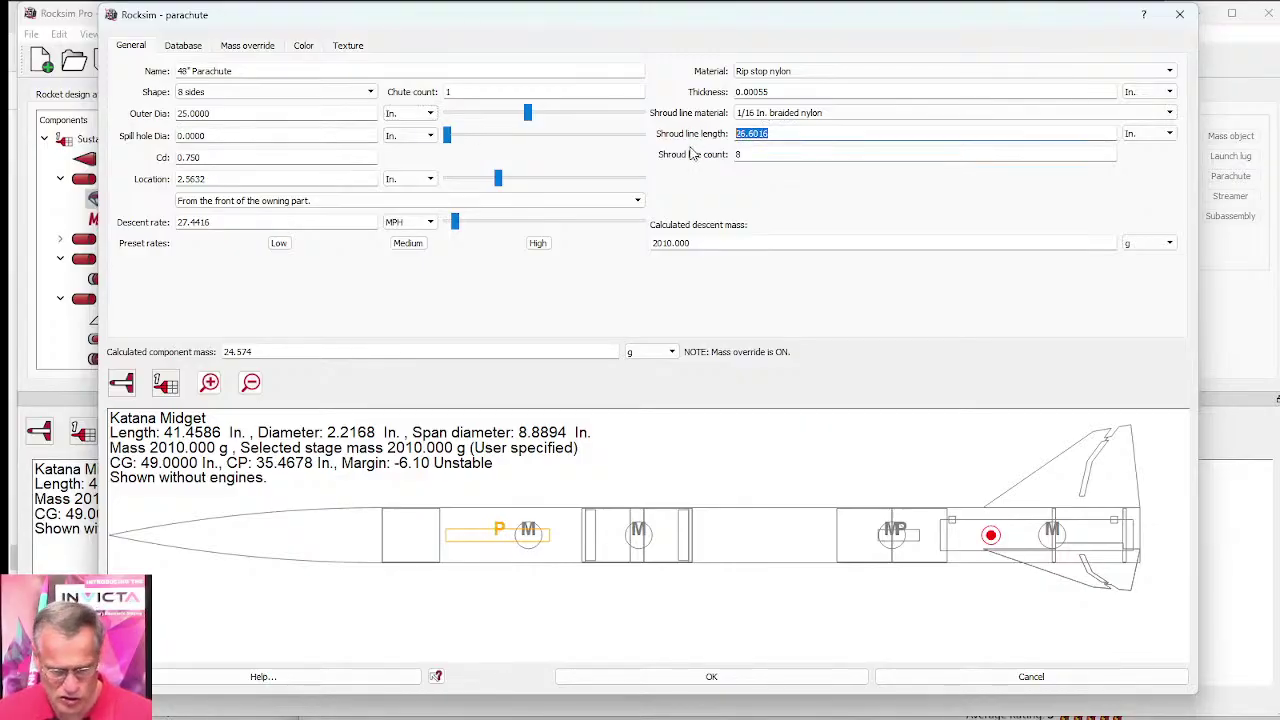
type("24")
key("Tab")
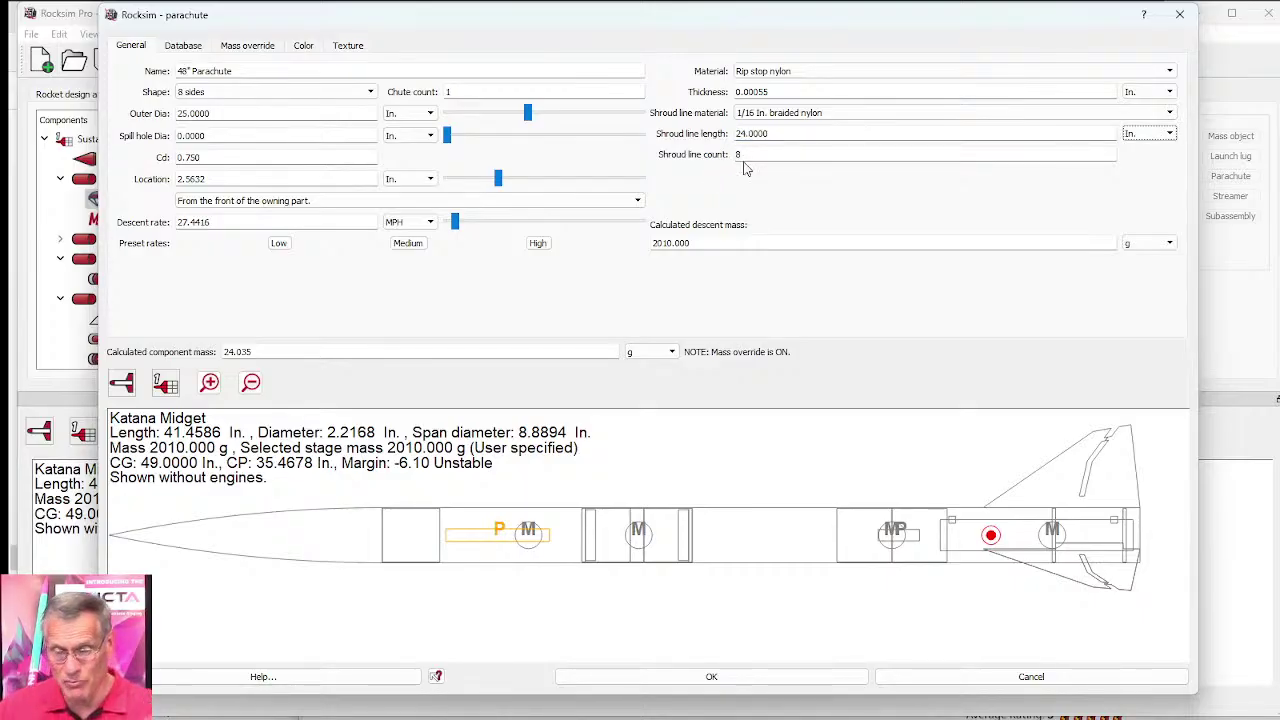
Step: Change the parachute's shape to 6 sides and set its shroud line count to 6
left_click(736, 155)
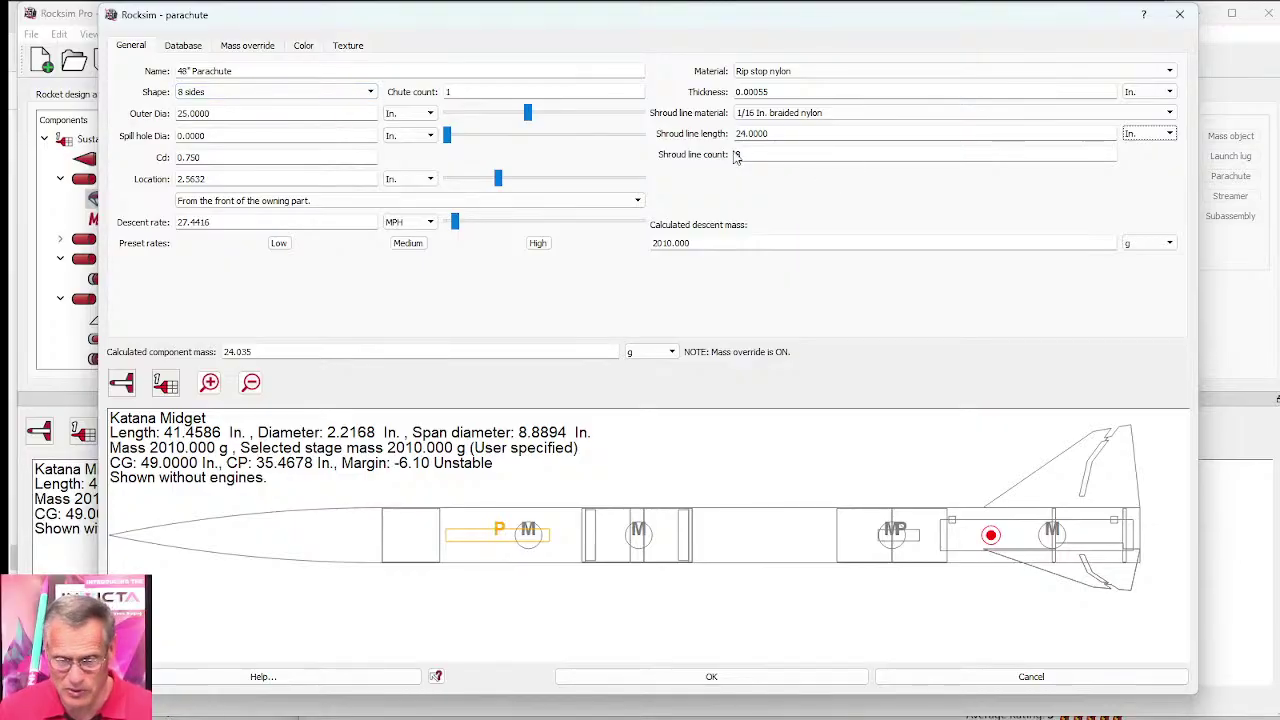
left_click(201, 92)
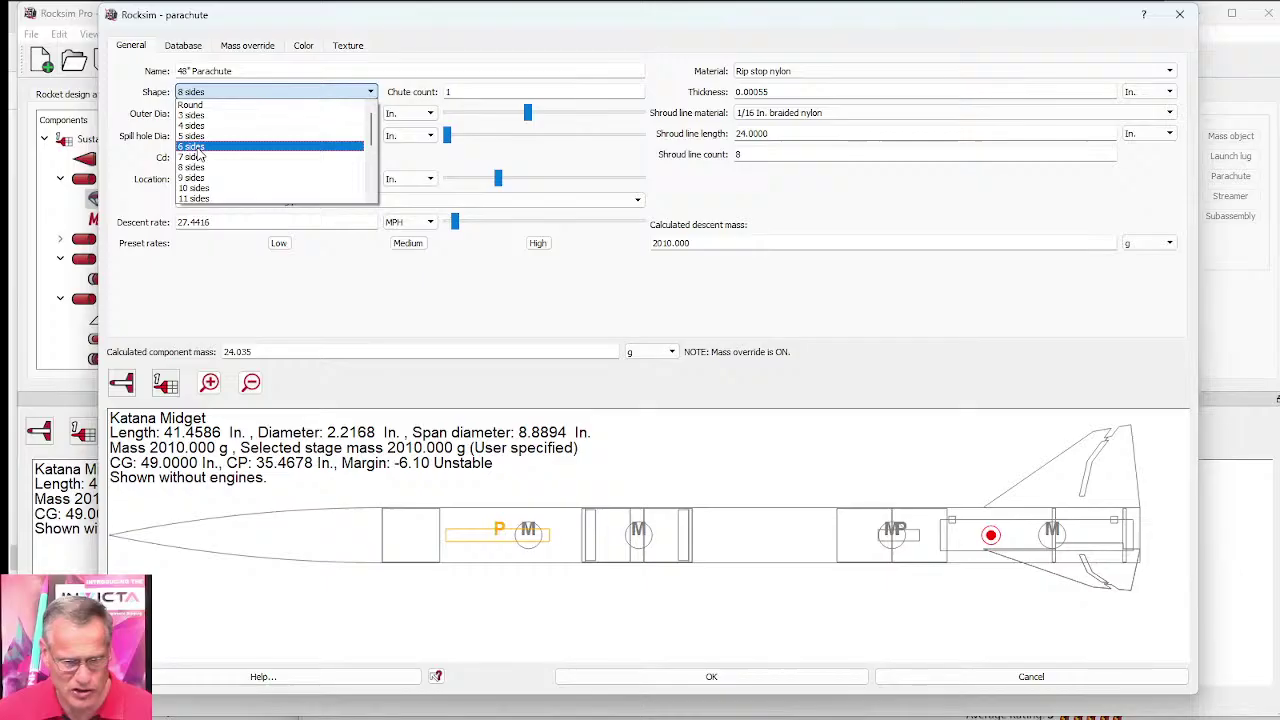
left_click(195, 147)
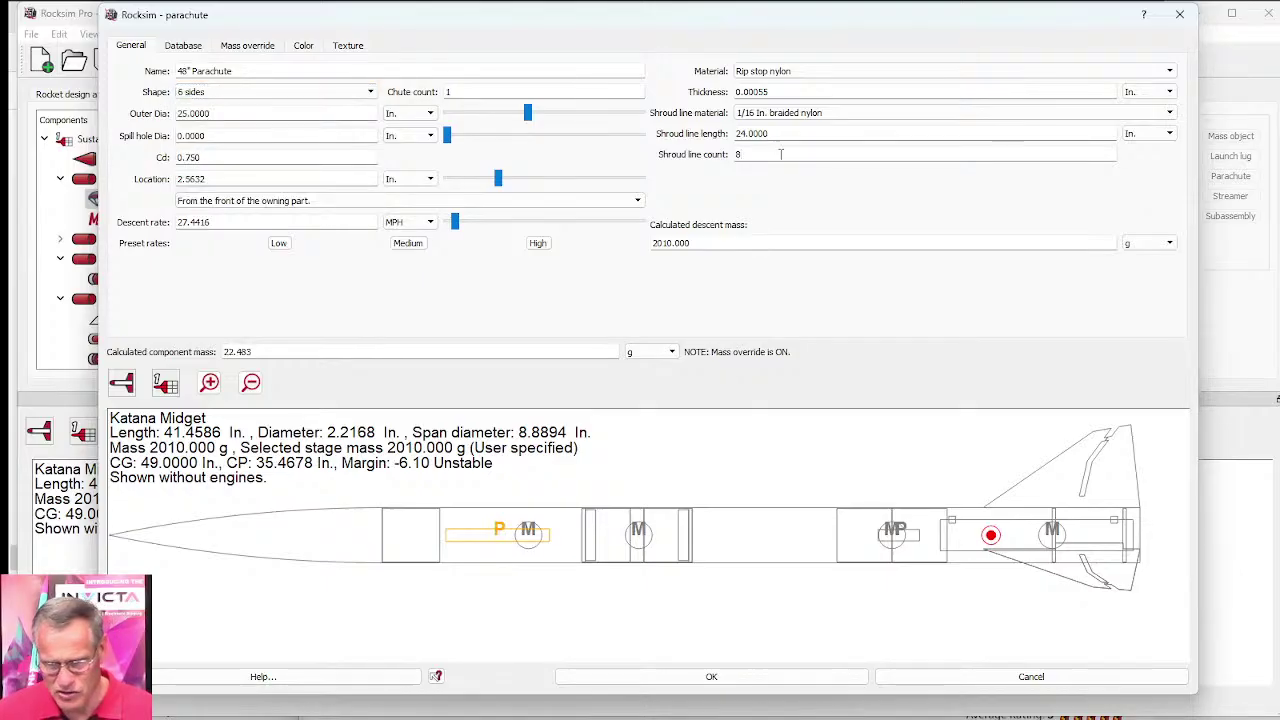
double_click(740, 154)
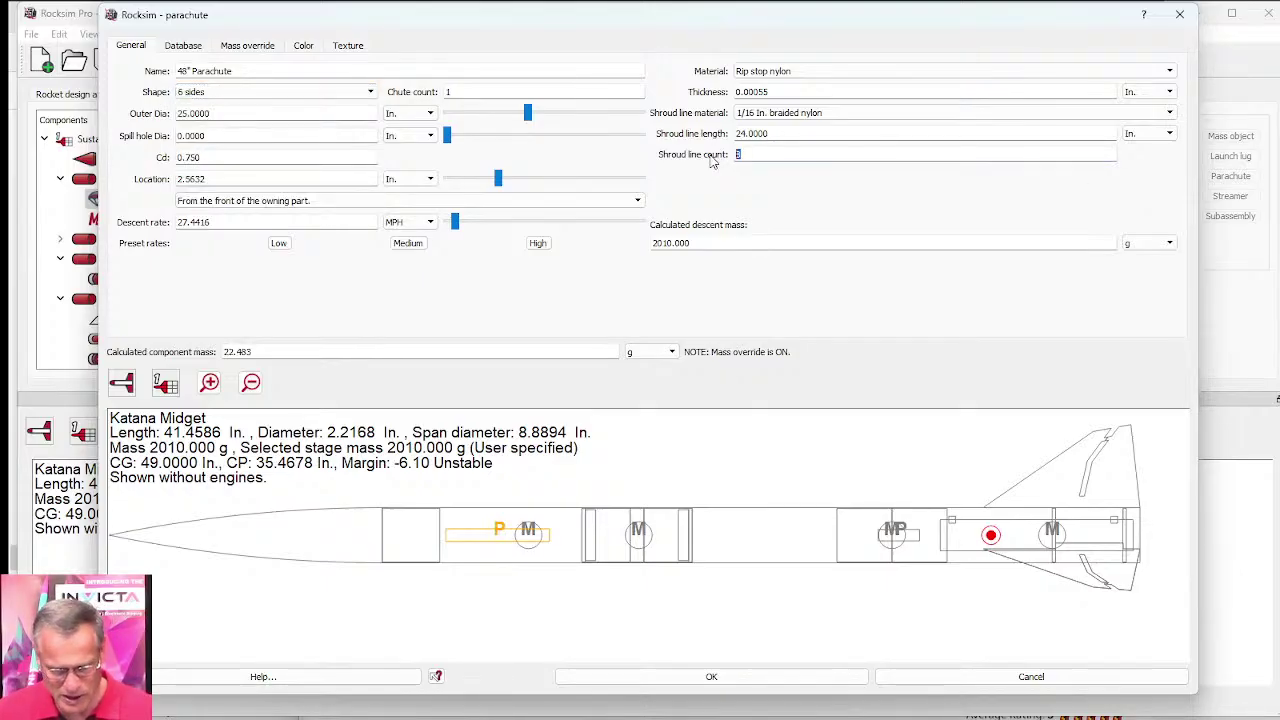
type("6")
key("Tab")
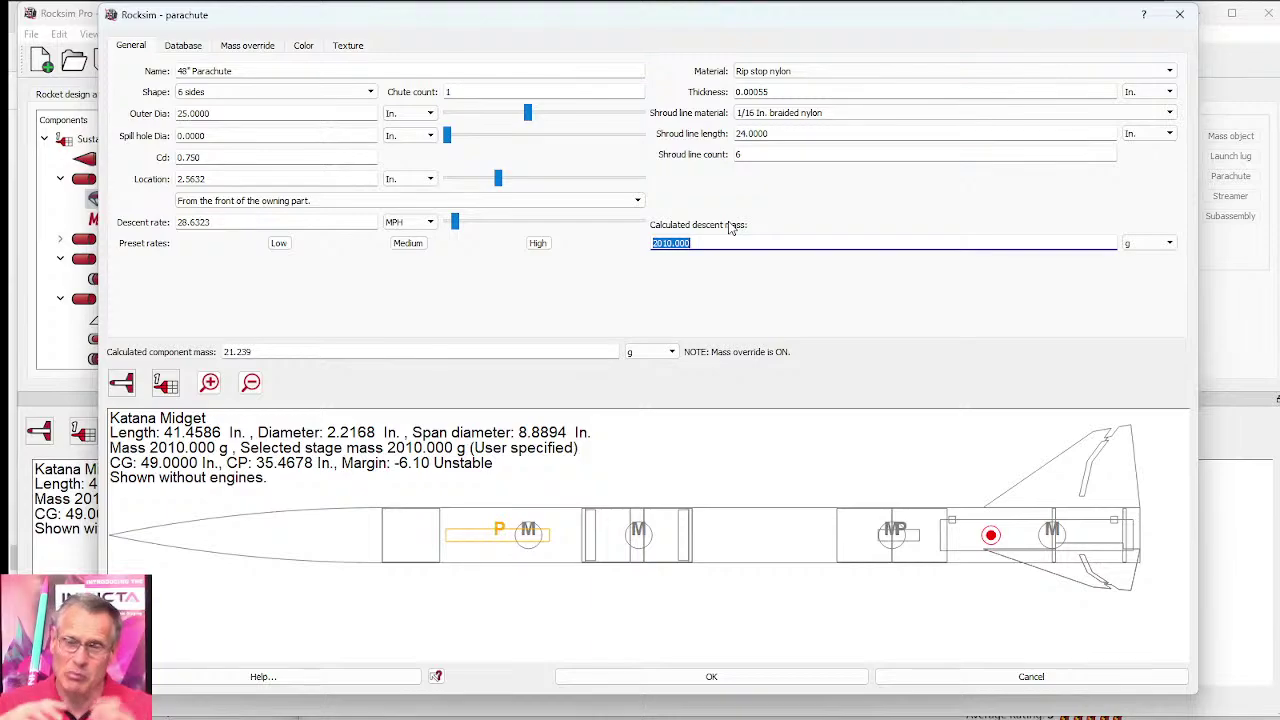
Step: Accept the 48" Parachute's edited properties
left_click(793, 677)
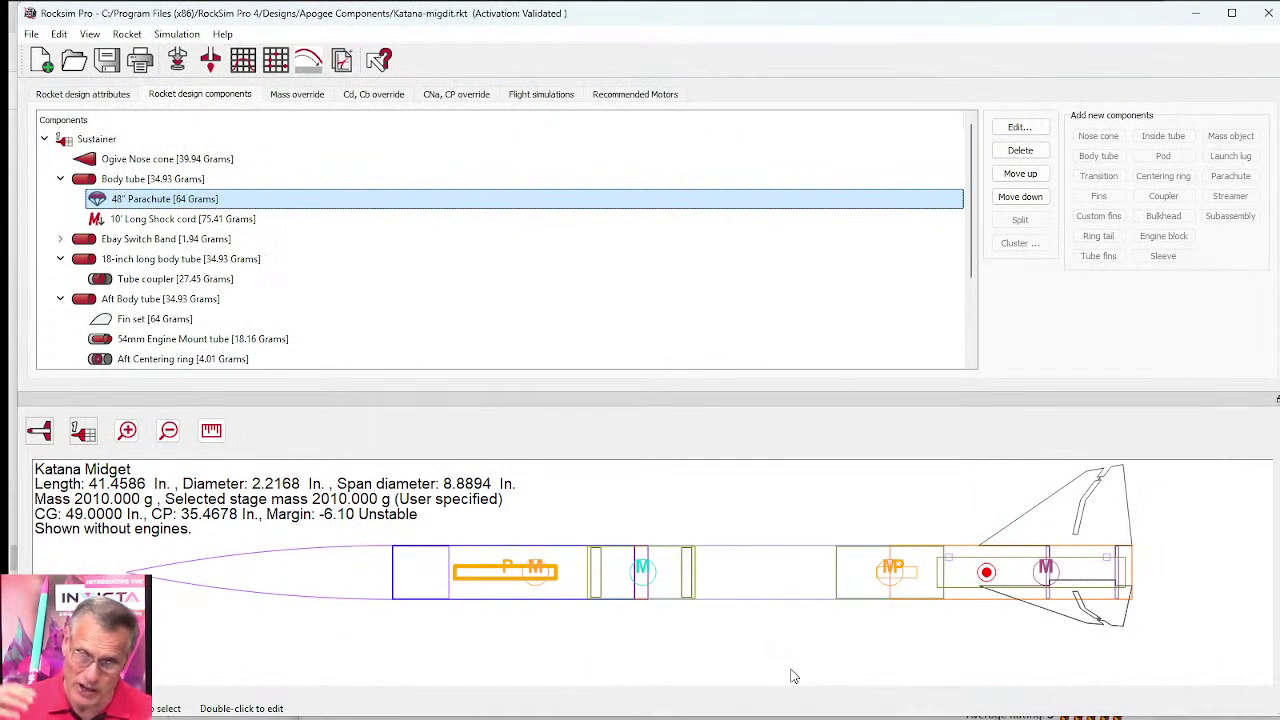
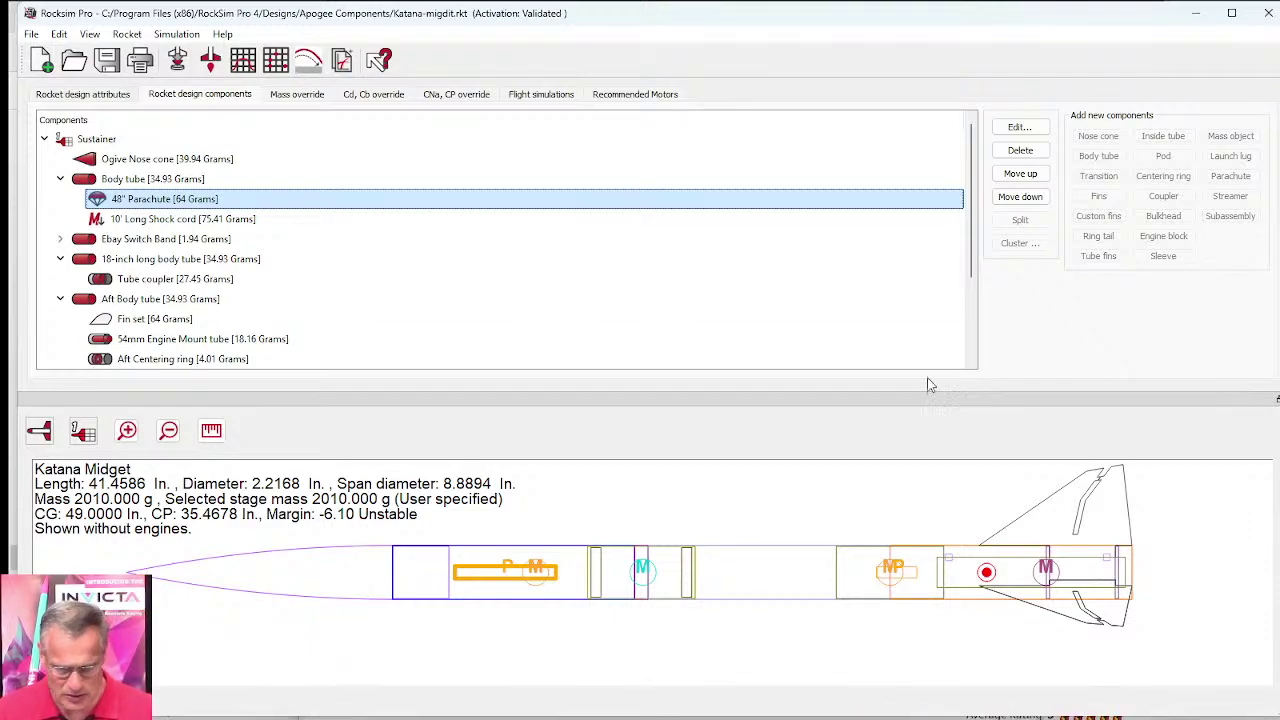
Step: Replace the 54mm Engine Mount tube with Apogee part 10251, 29mm x 34" Thick Wall, from the parts database
left_click(968, 565)
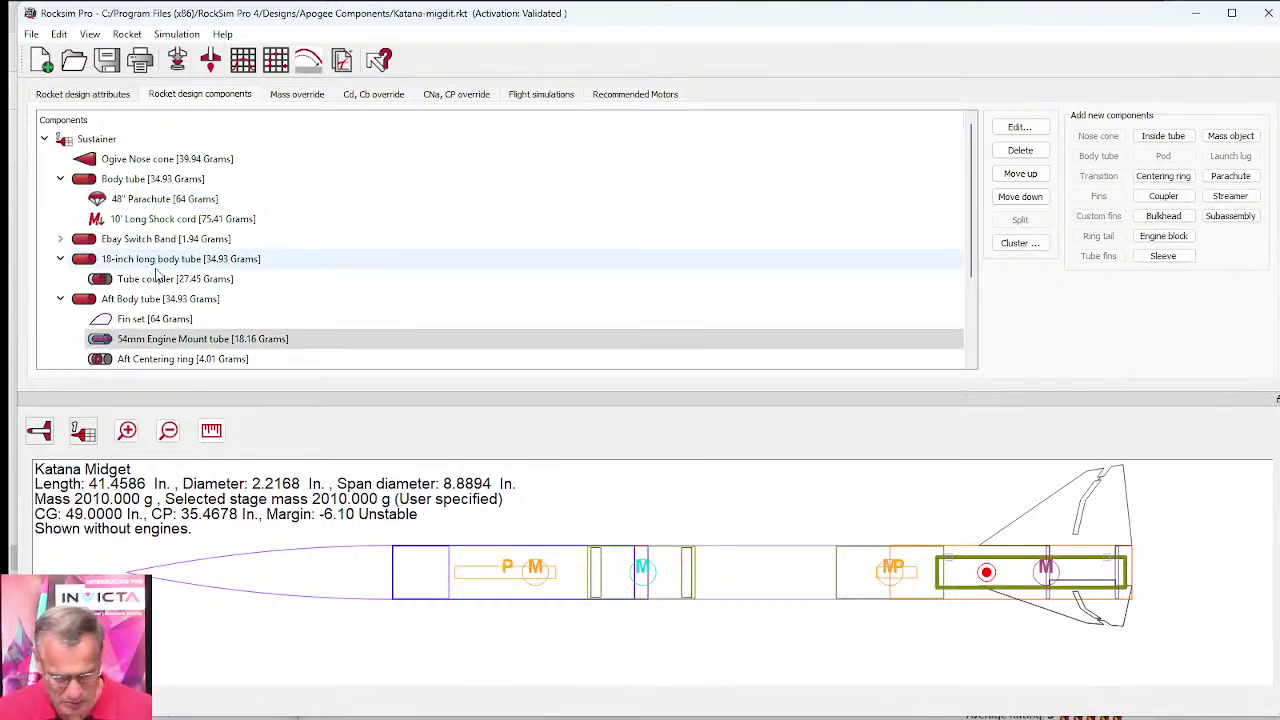
double_click(150, 340)
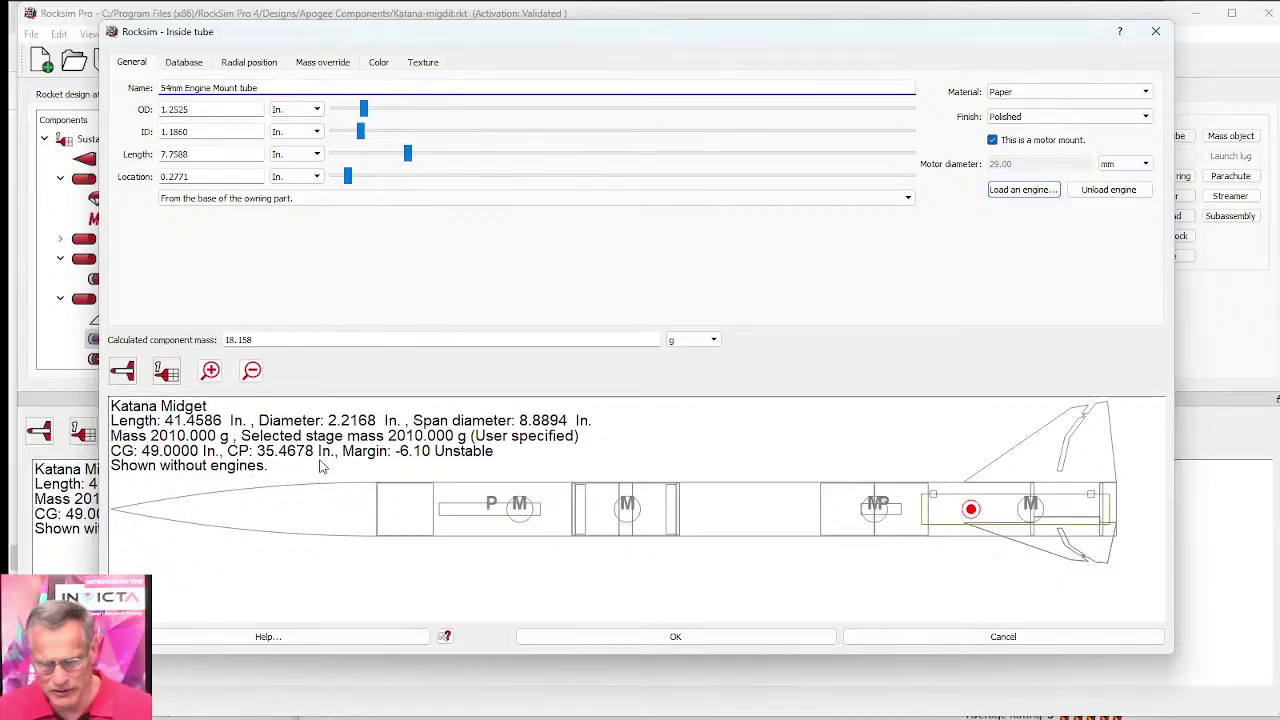
mouse_move(1019, 701)
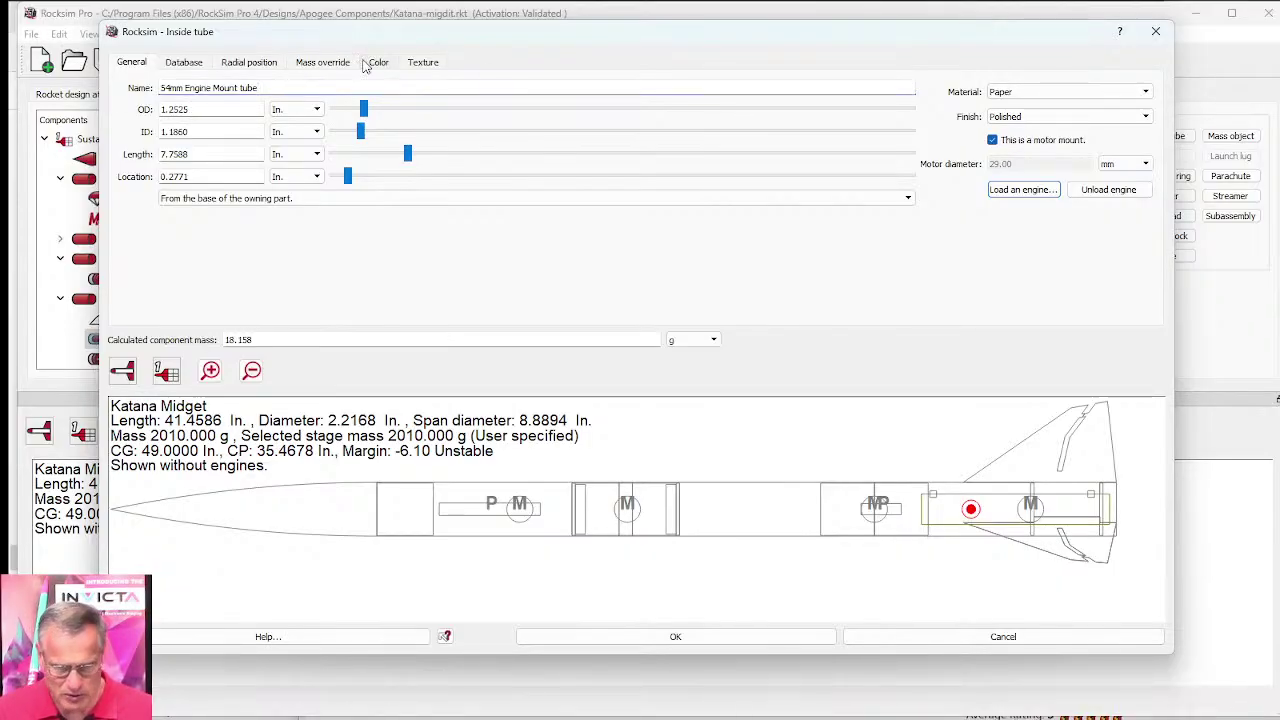
left_click(189, 64)
left_click(186, 156)
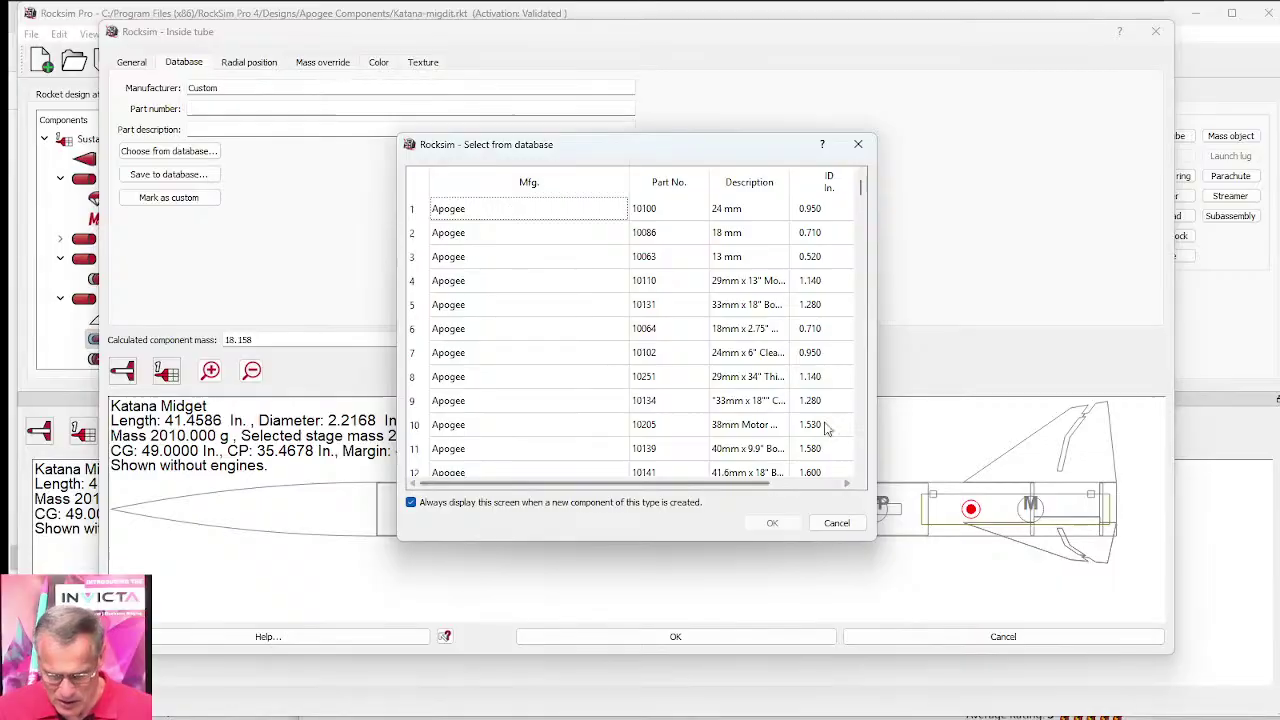
left_click(822, 378)
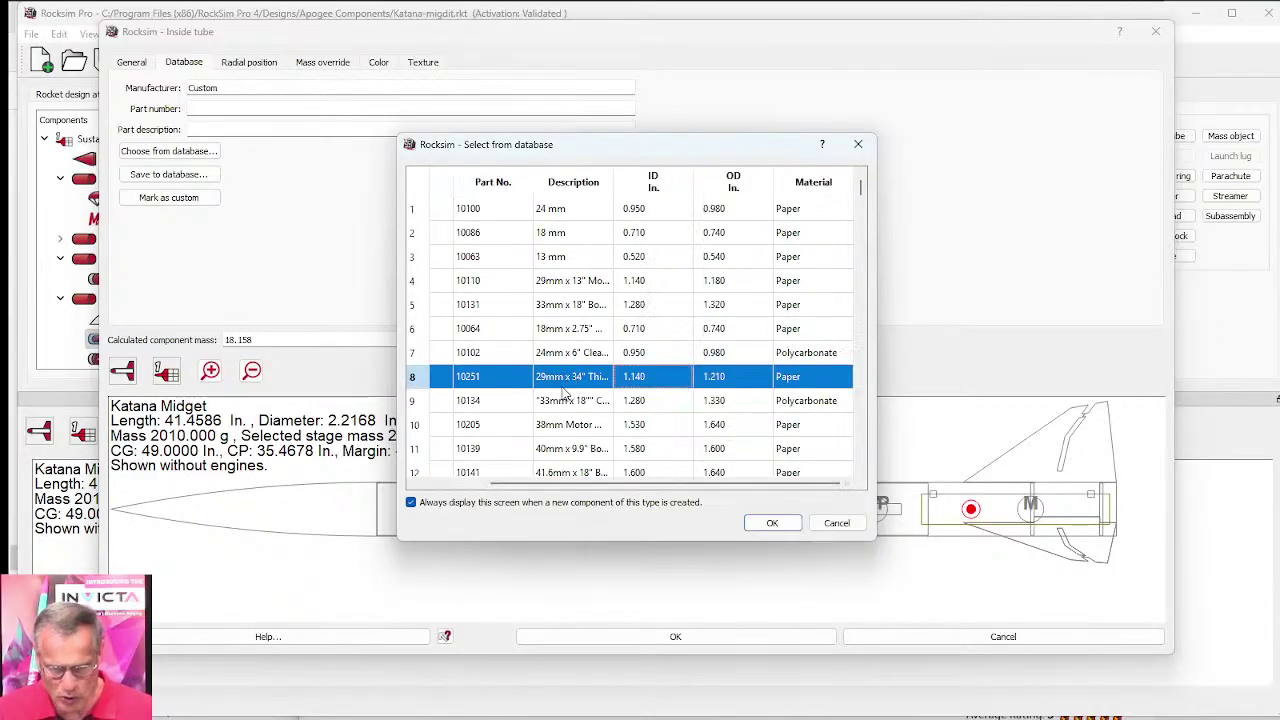
left_click(790, 527)
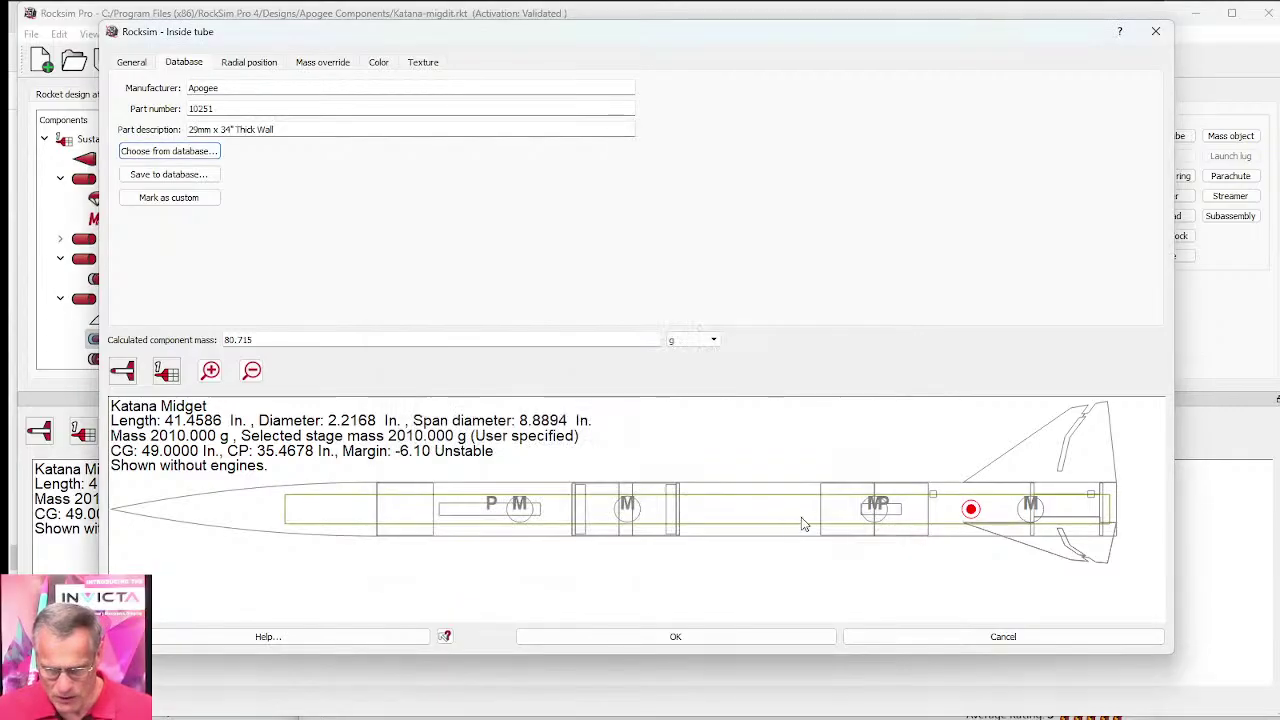
Step: Set the engine mount tube's length to 7 in and accept its edited properties
left_click(138, 64)
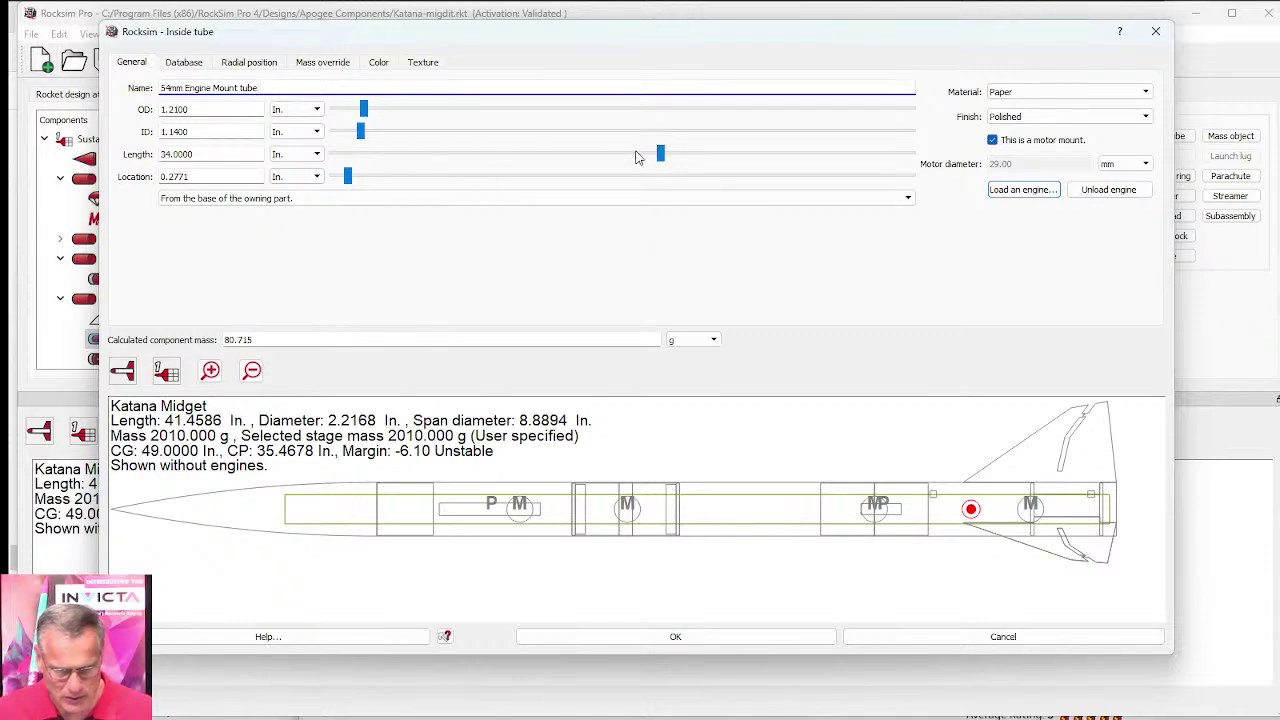
left_click_drag(660, 153, 372, 168)
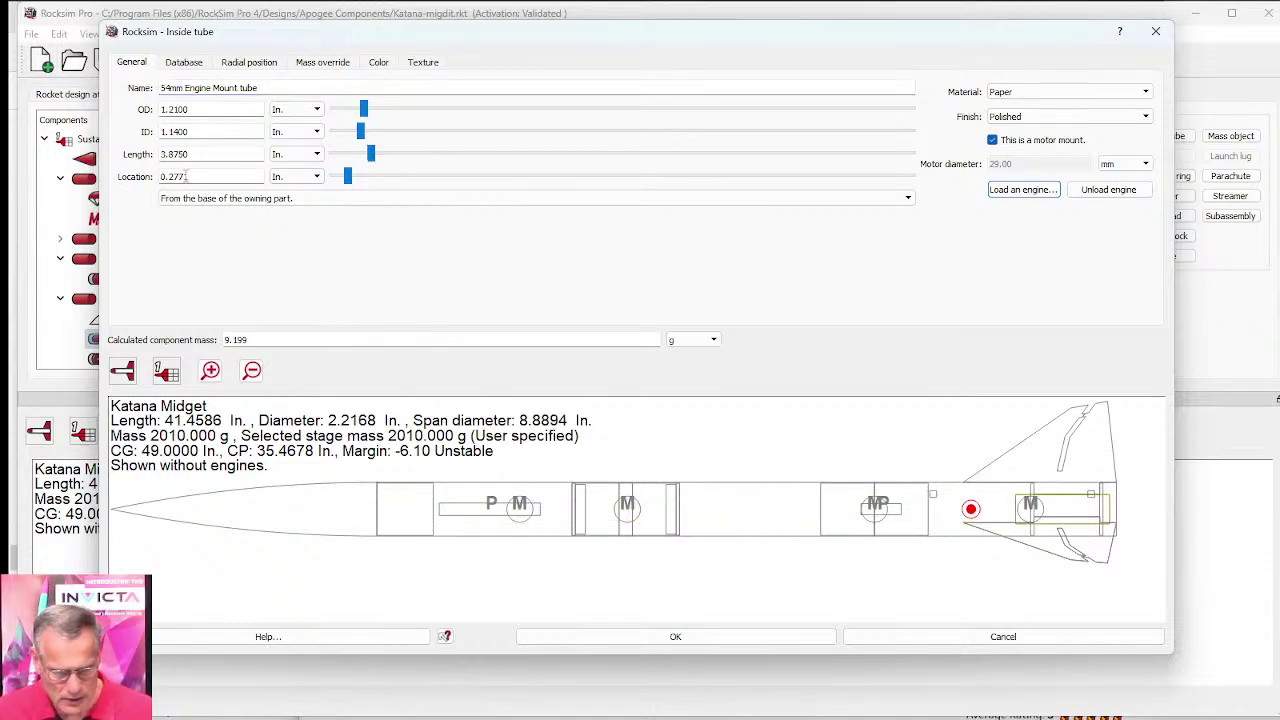
left_click_drag(189, 153, 152, 155)
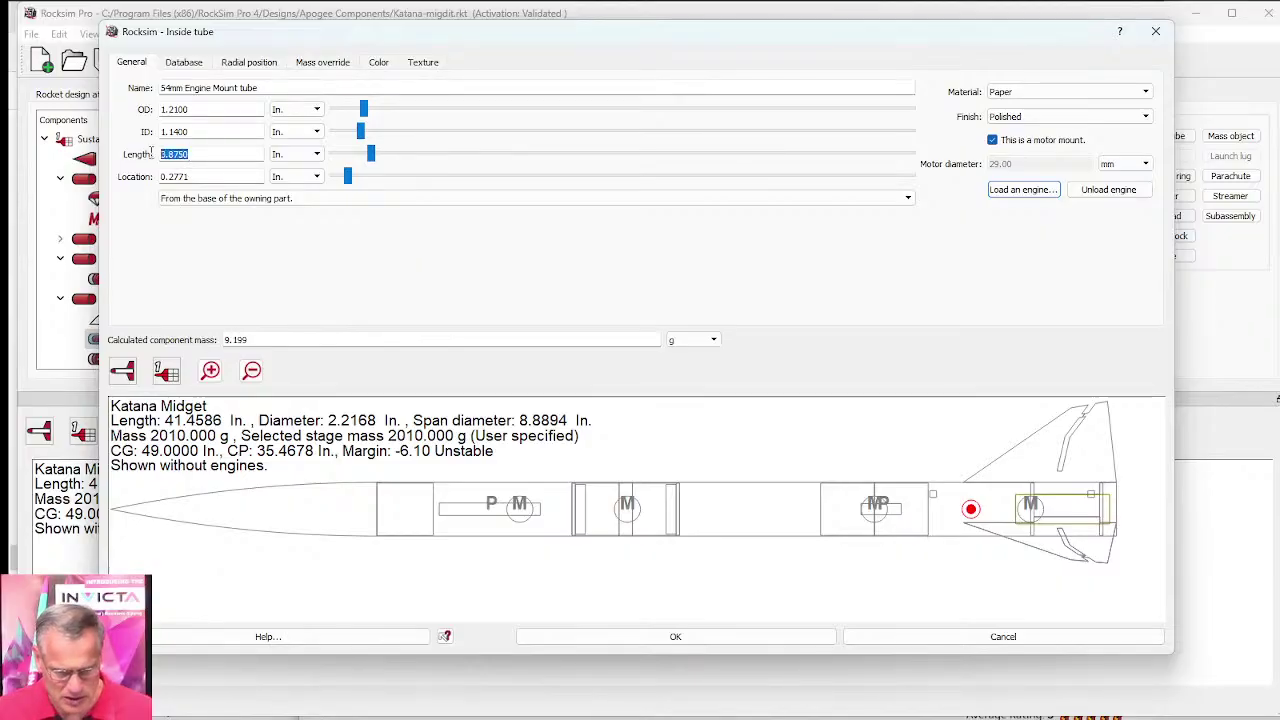
type("7")
key("Tab")
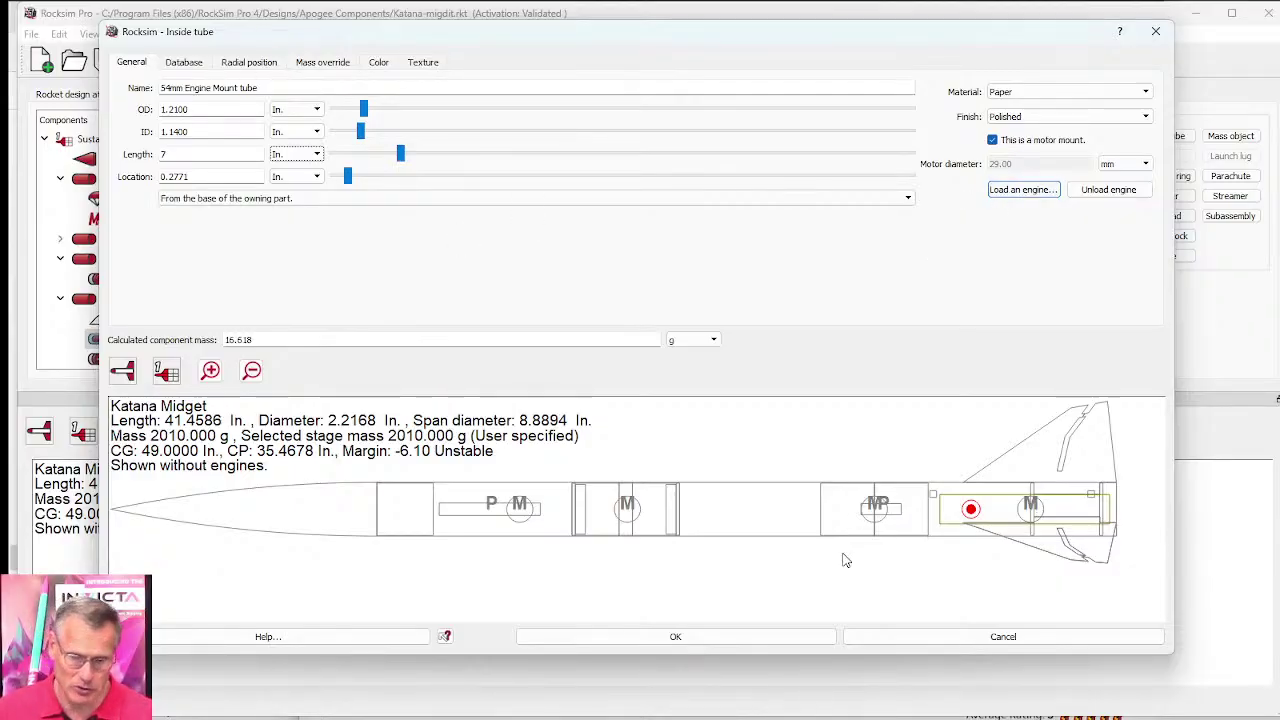
left_click(1028, 194)
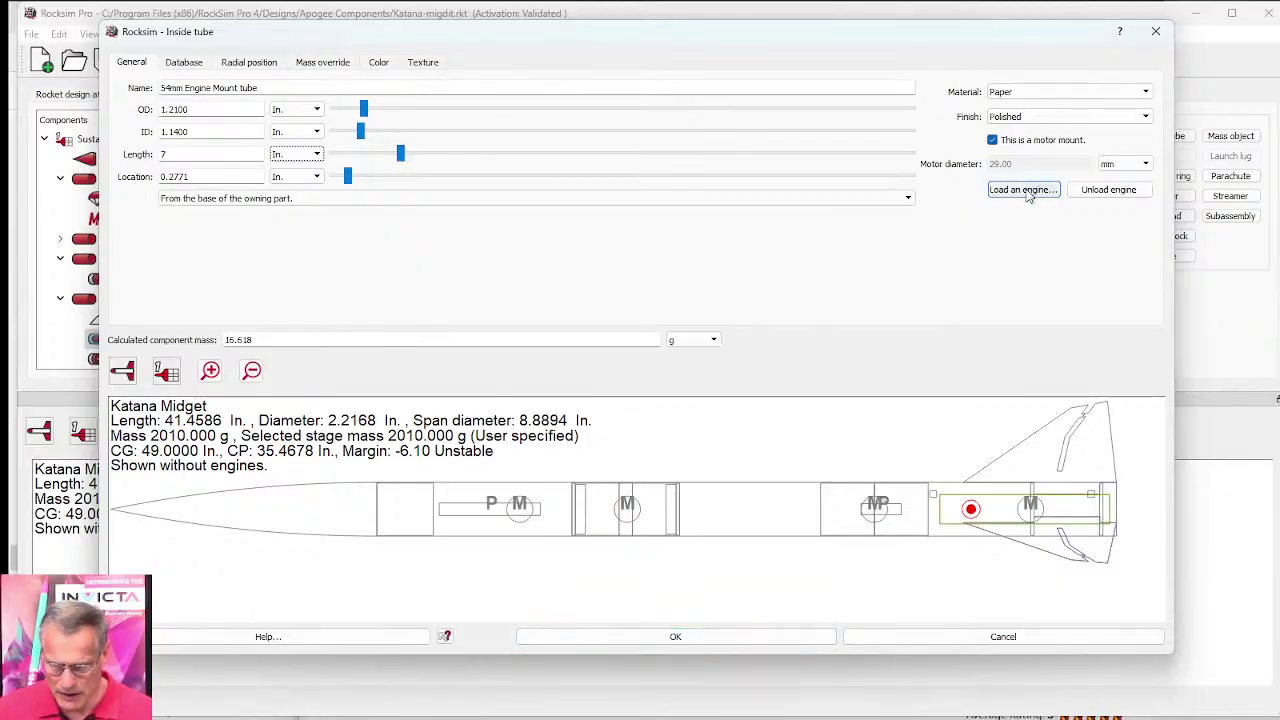
left_click(697, 640)
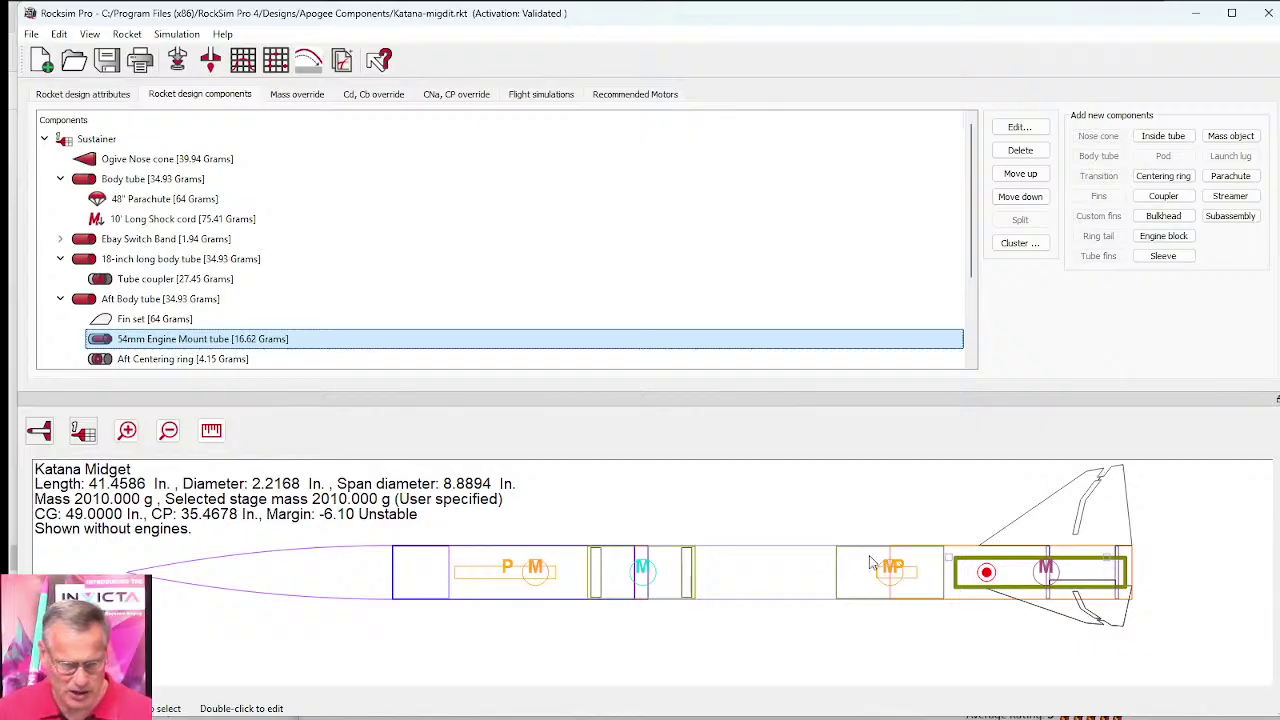
Step: Rename the engine mount tube as 29mm Engine Mount tube
double_click(127, 339)
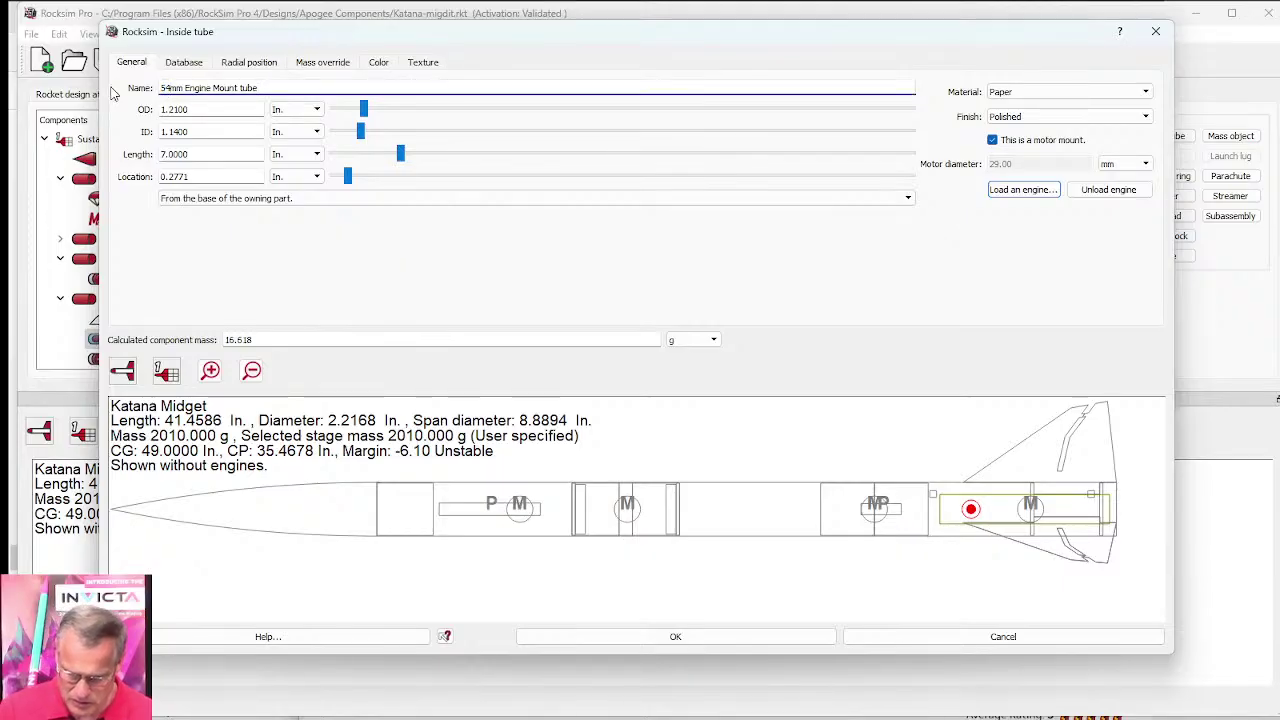
key("Delete")
key("Delete")
type("29")
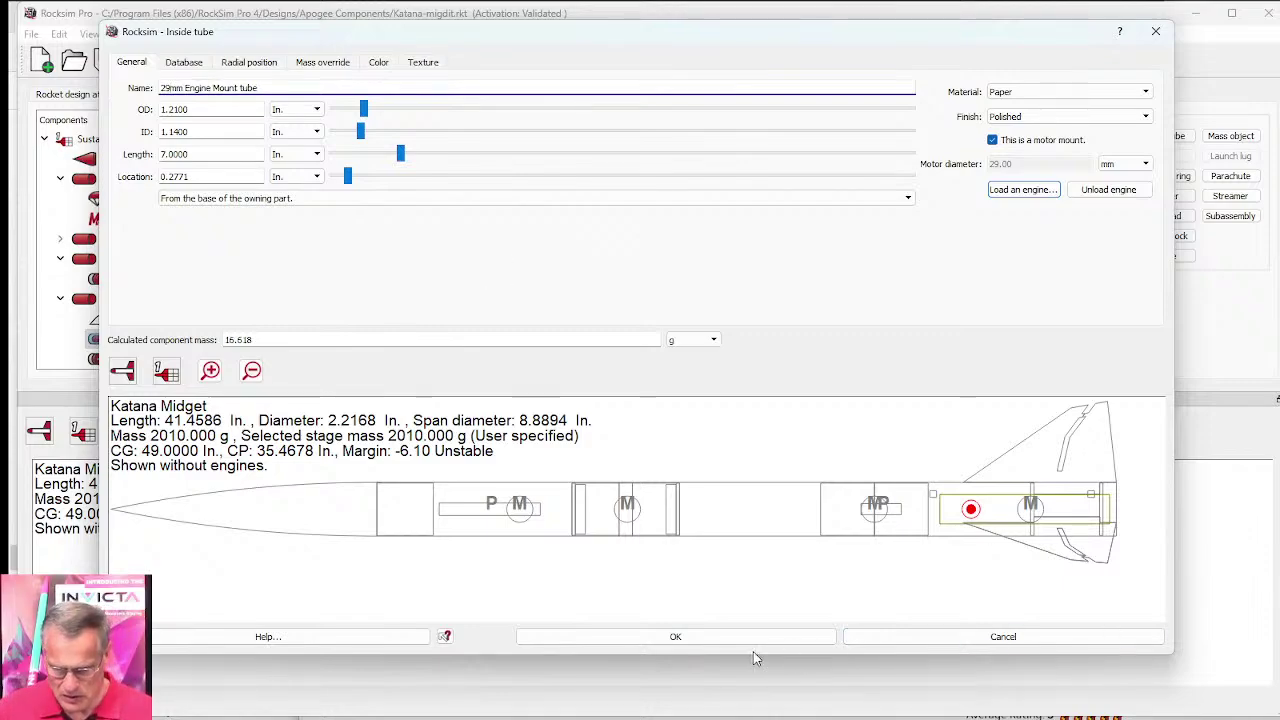
left_click(729, 634)
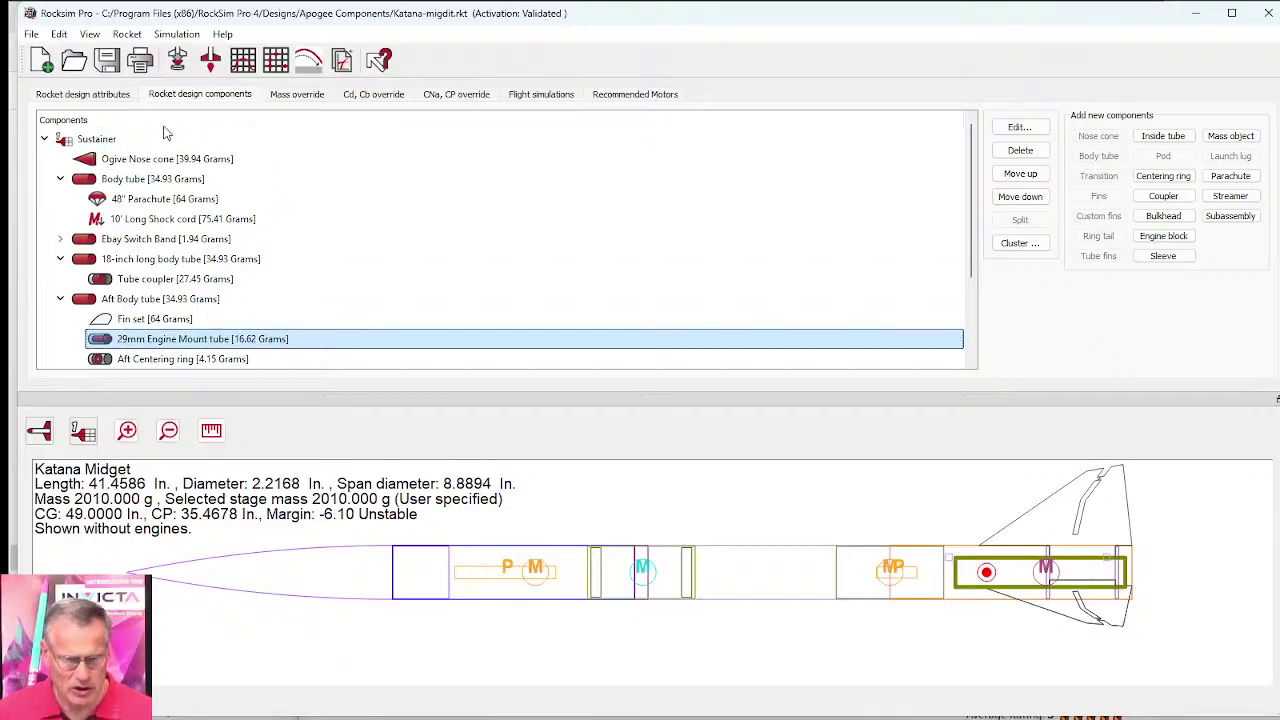
Step: Prepare a flight simulation and load the Aerotech F27 engine with an ejection delay of 8 seconds
left_click(178, 60)
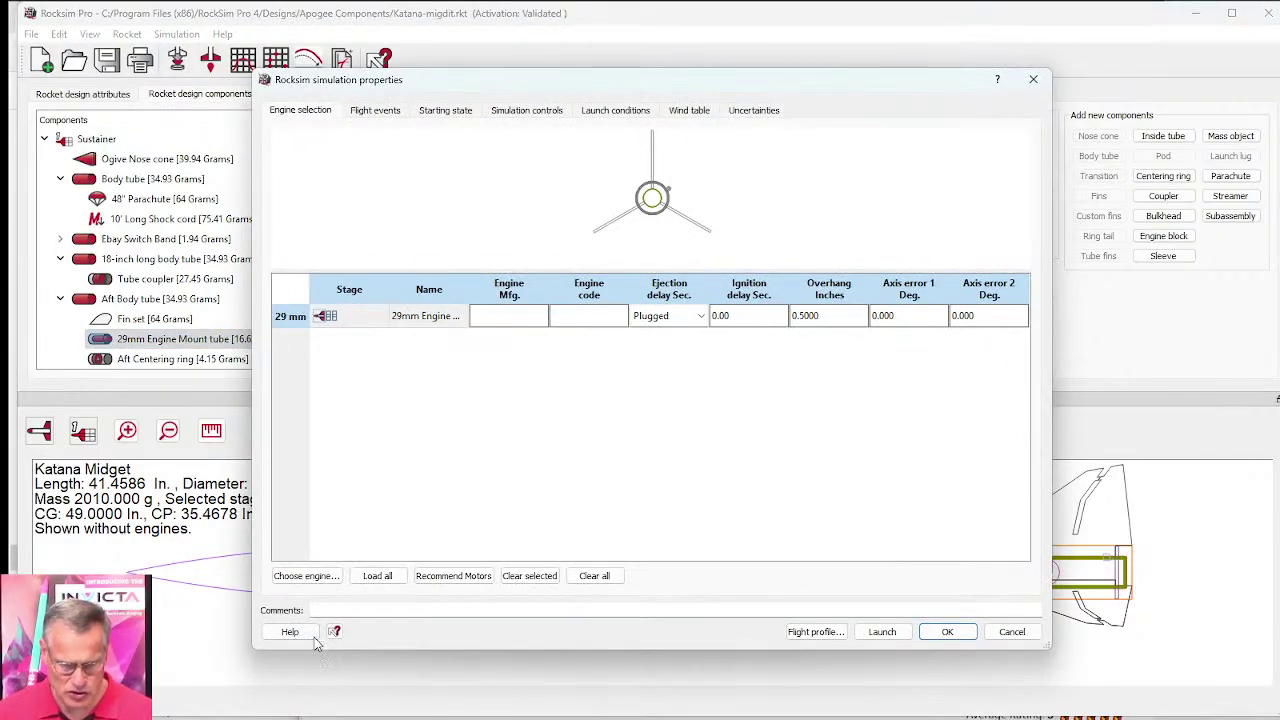
left_click(310, 577)
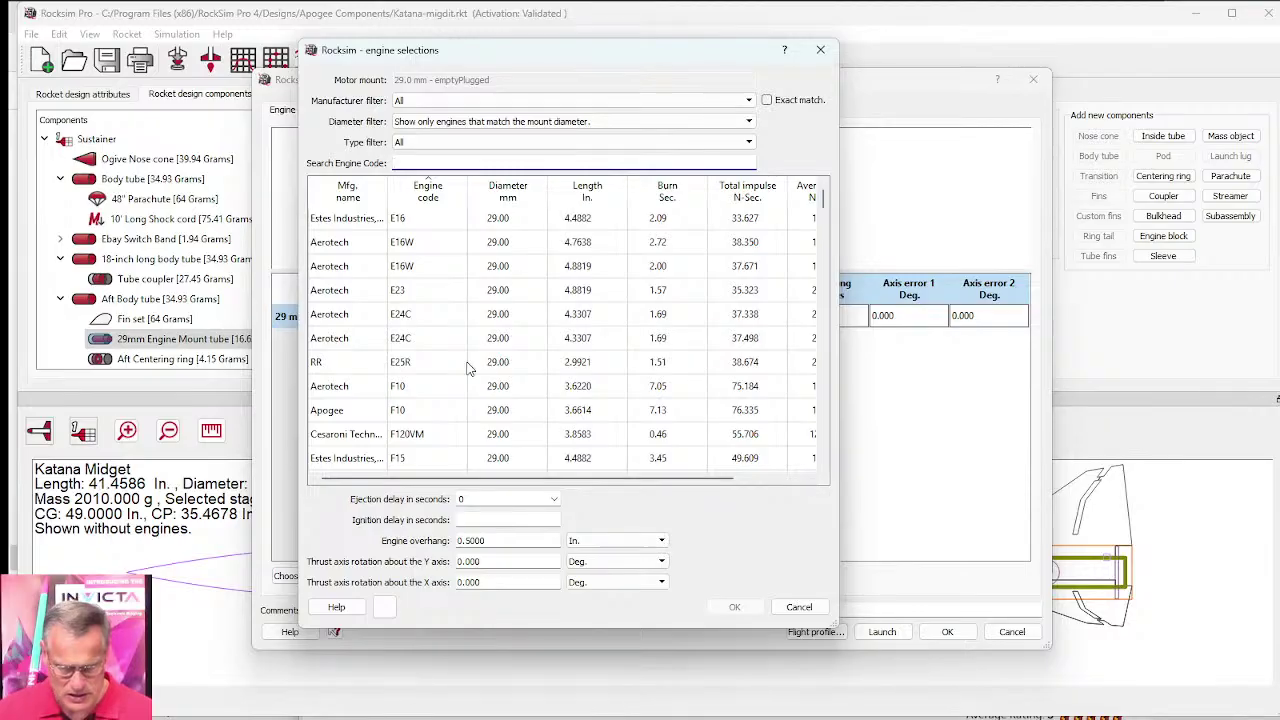
scroll(476, 385, "down", 1)
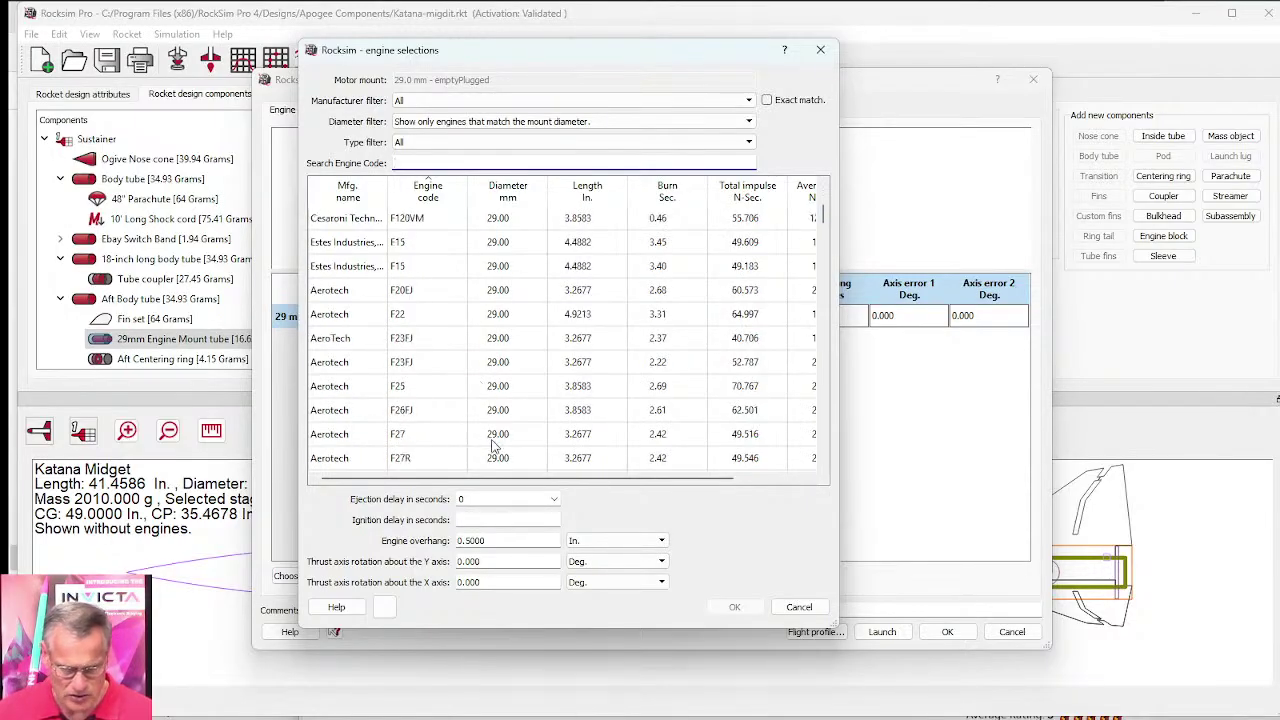
left_click(502, 440)
left_click(548, 500)
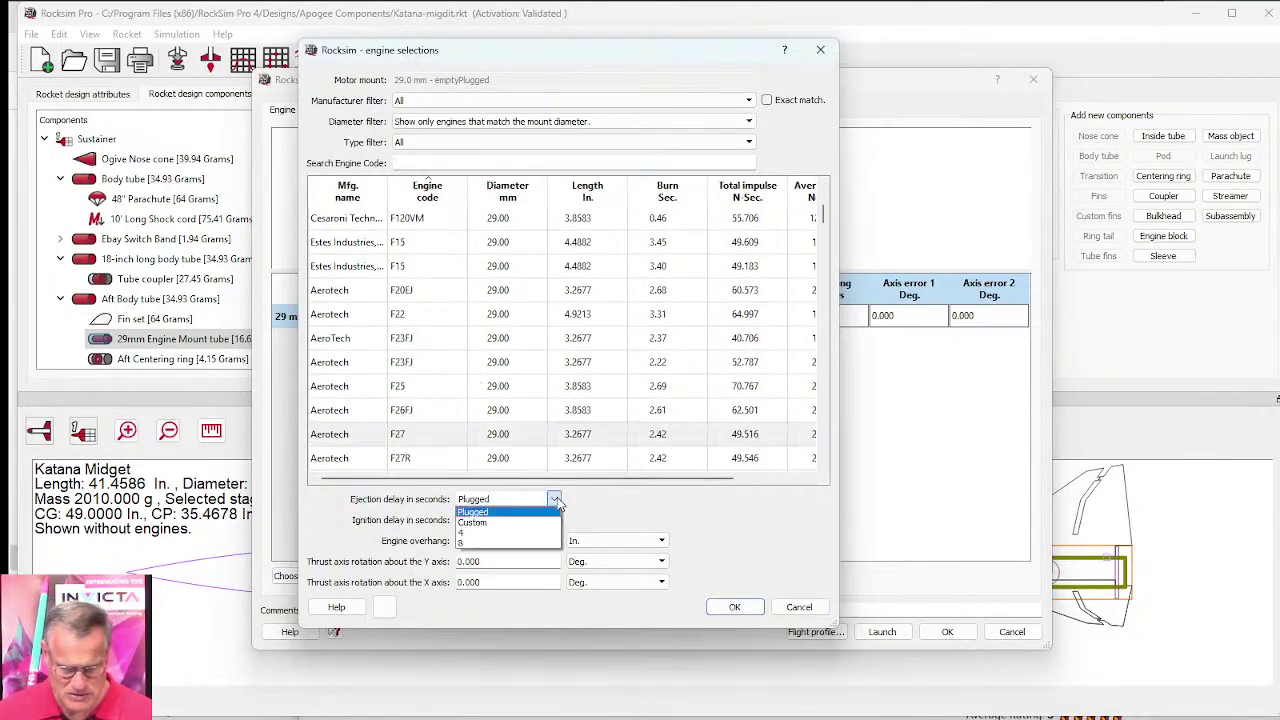
left_click(500, 545)
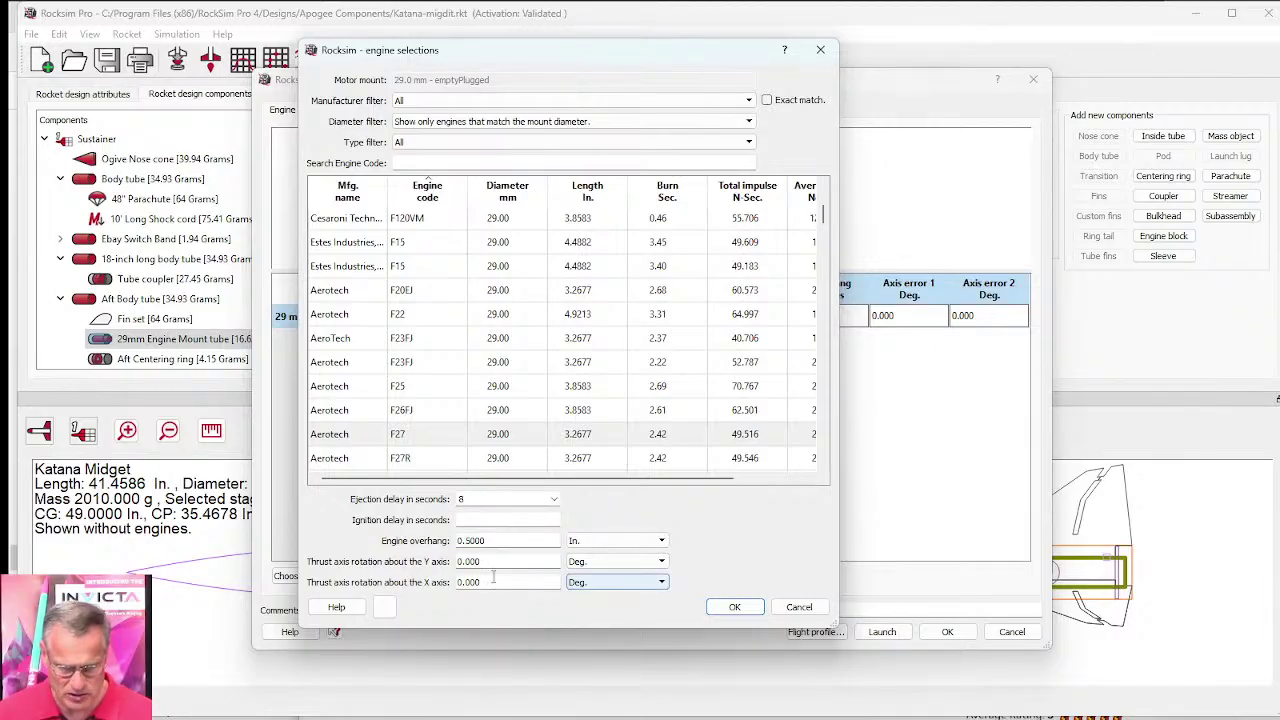
left_click(735, 608)
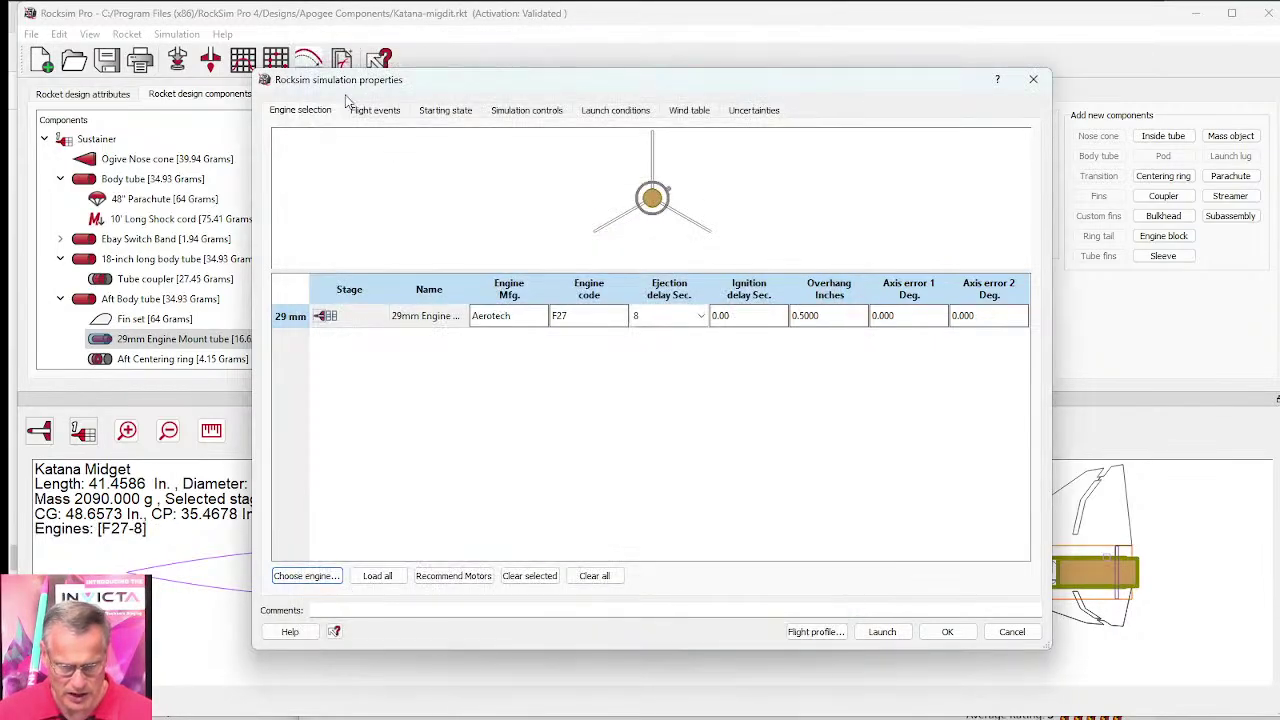
Step: Set the 48" Parachute to deploy at an altitude of 500 feet and the other parachute to deploy at apogee
left_click(378, 112)
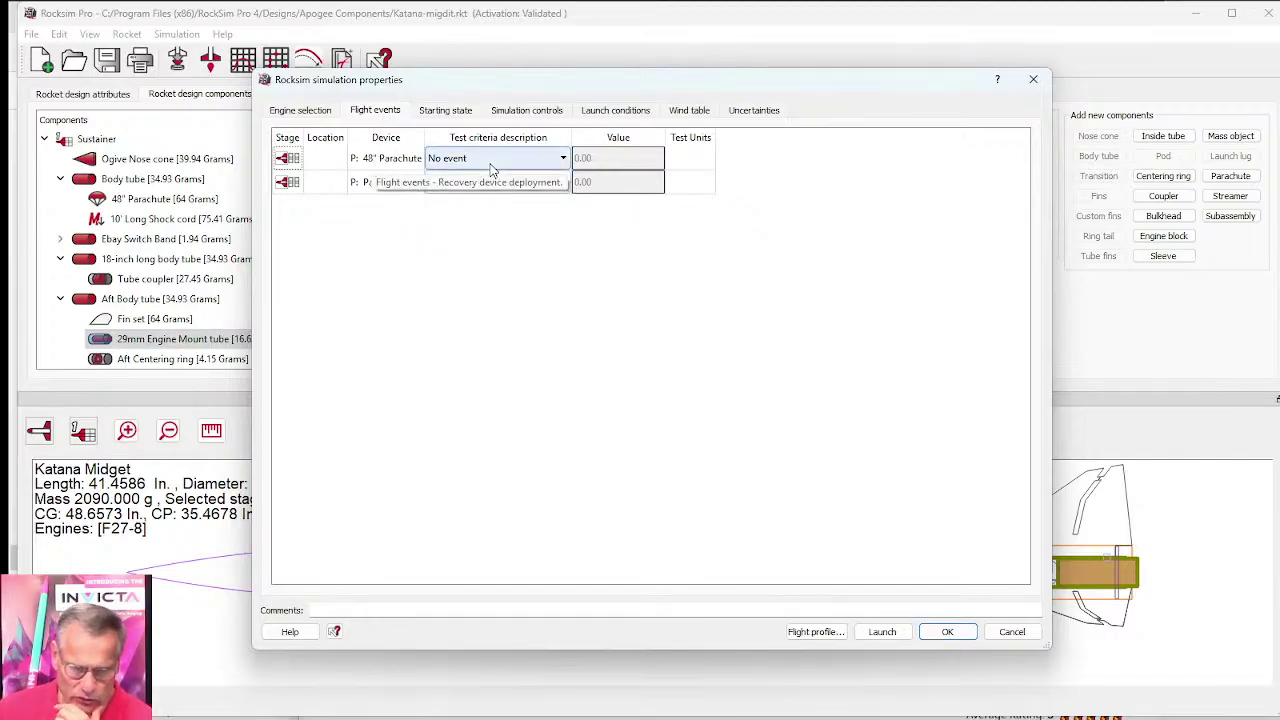
left_click(565, 160)
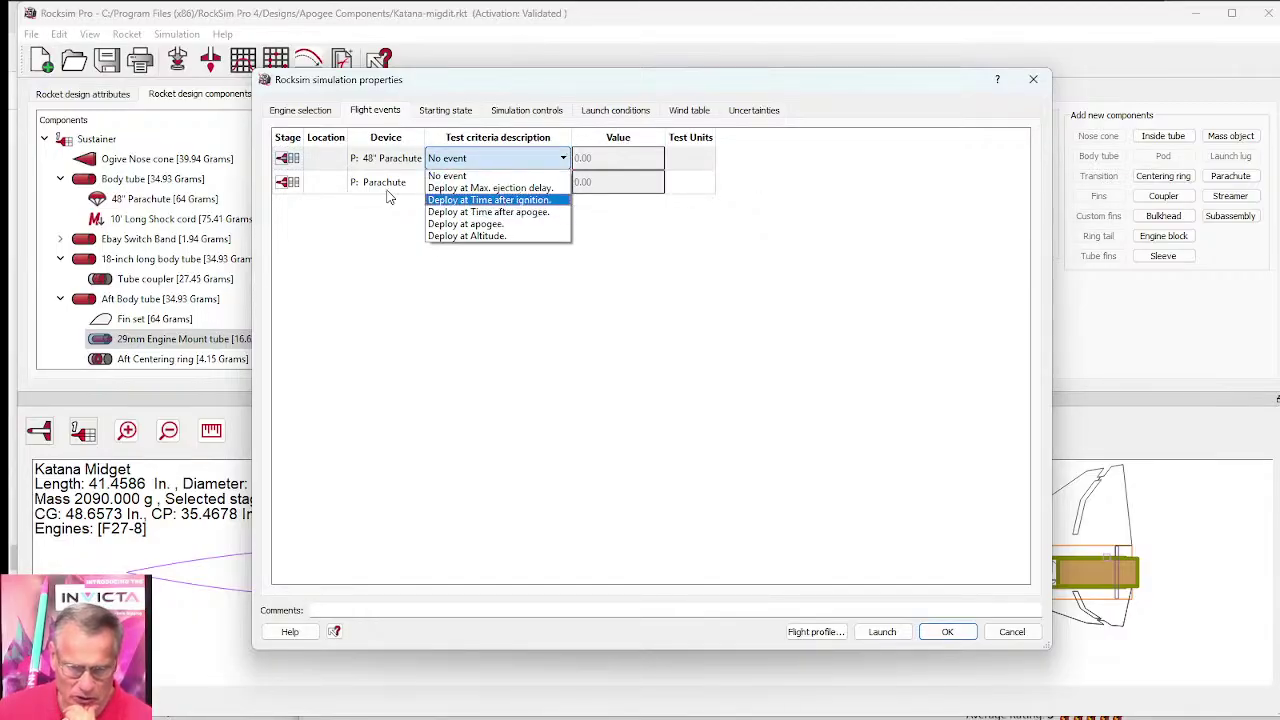
left_click(472, 236)
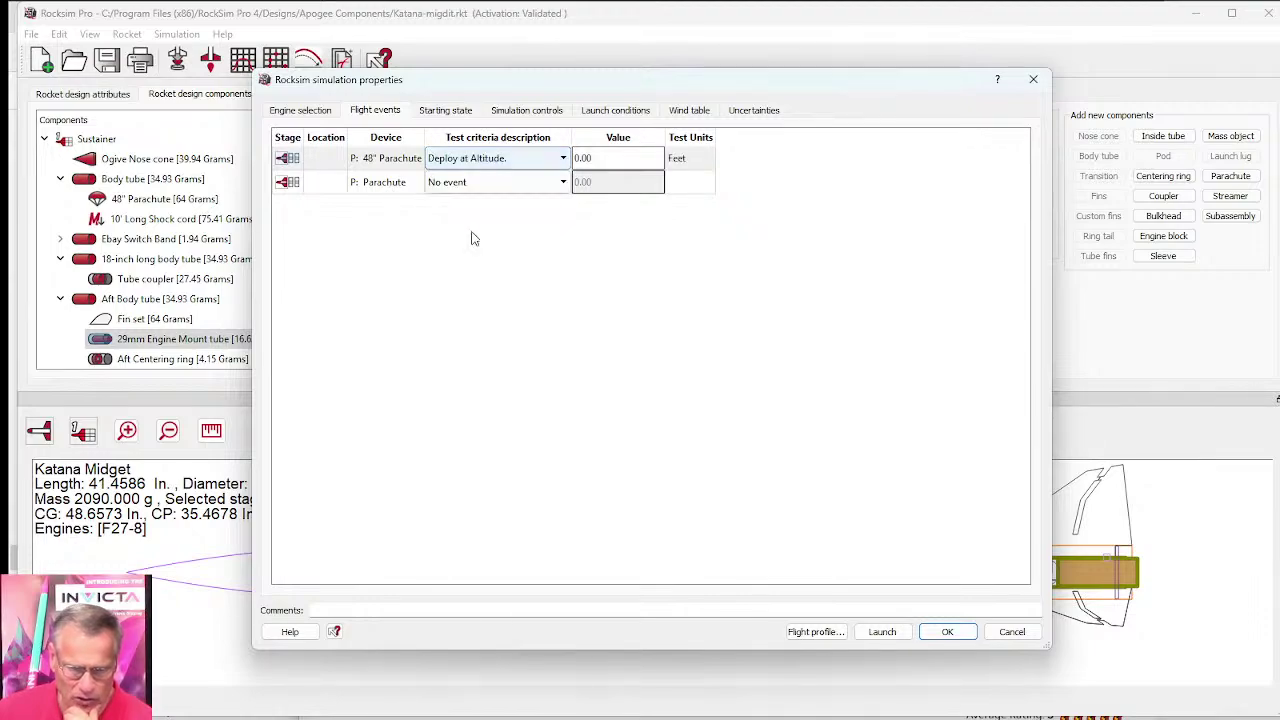
double_click(620, 157)
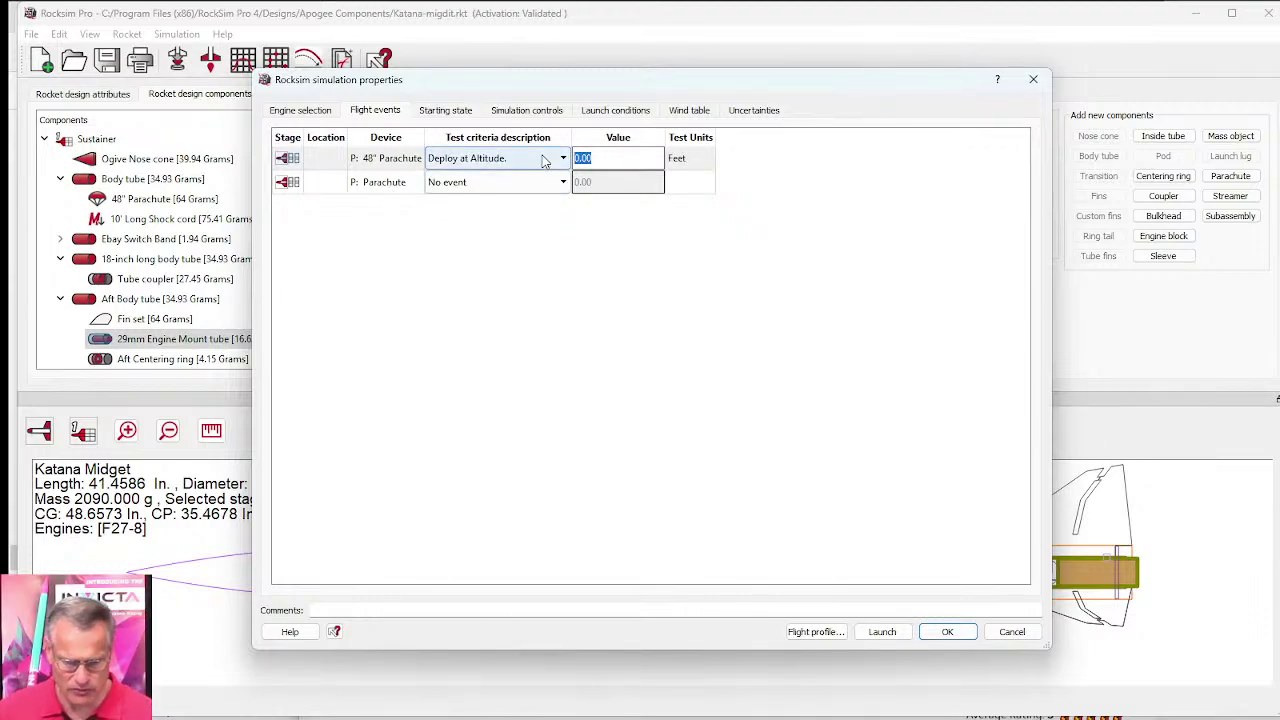
type("5")
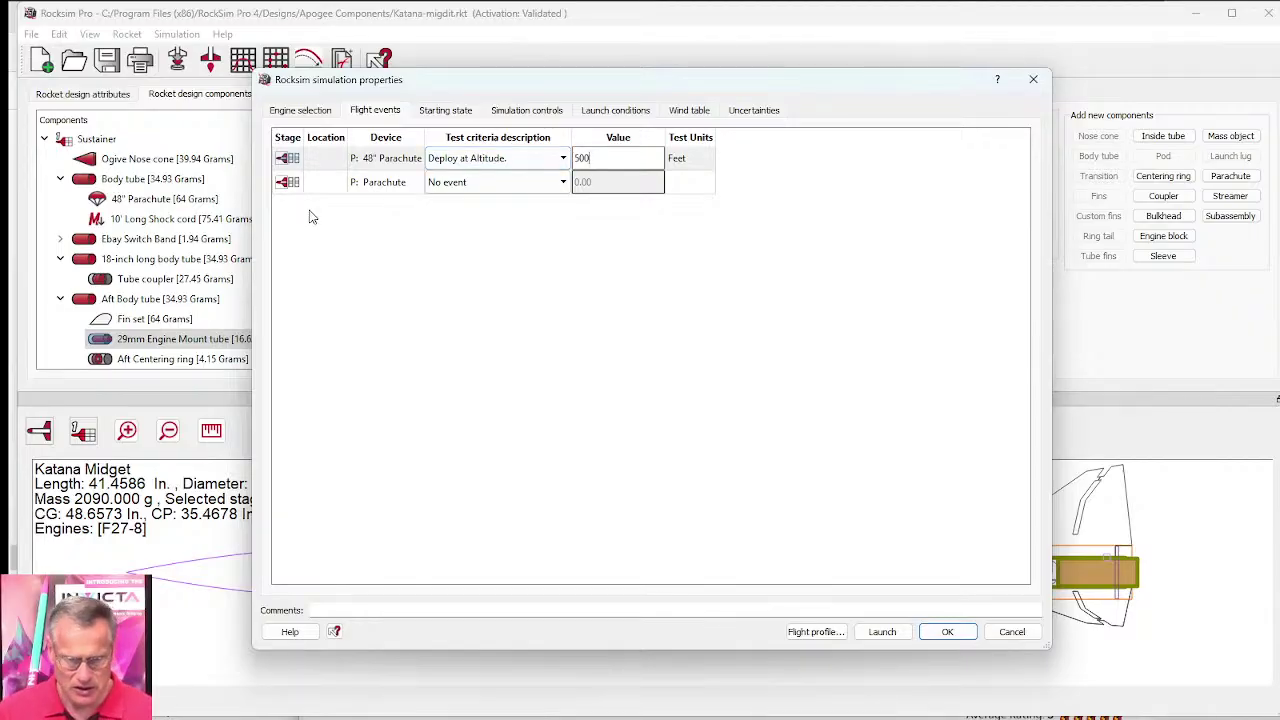
left_click(376, 186)
left_click(461, 187)
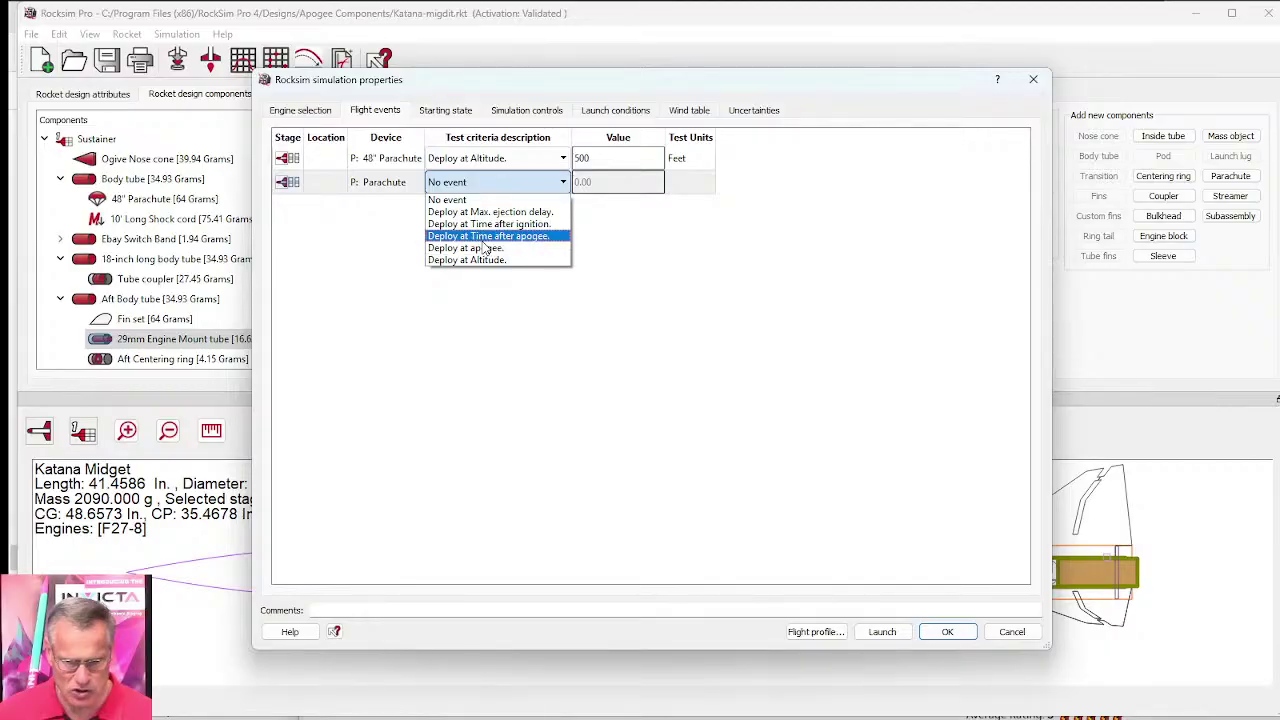
left_click(481, 248)
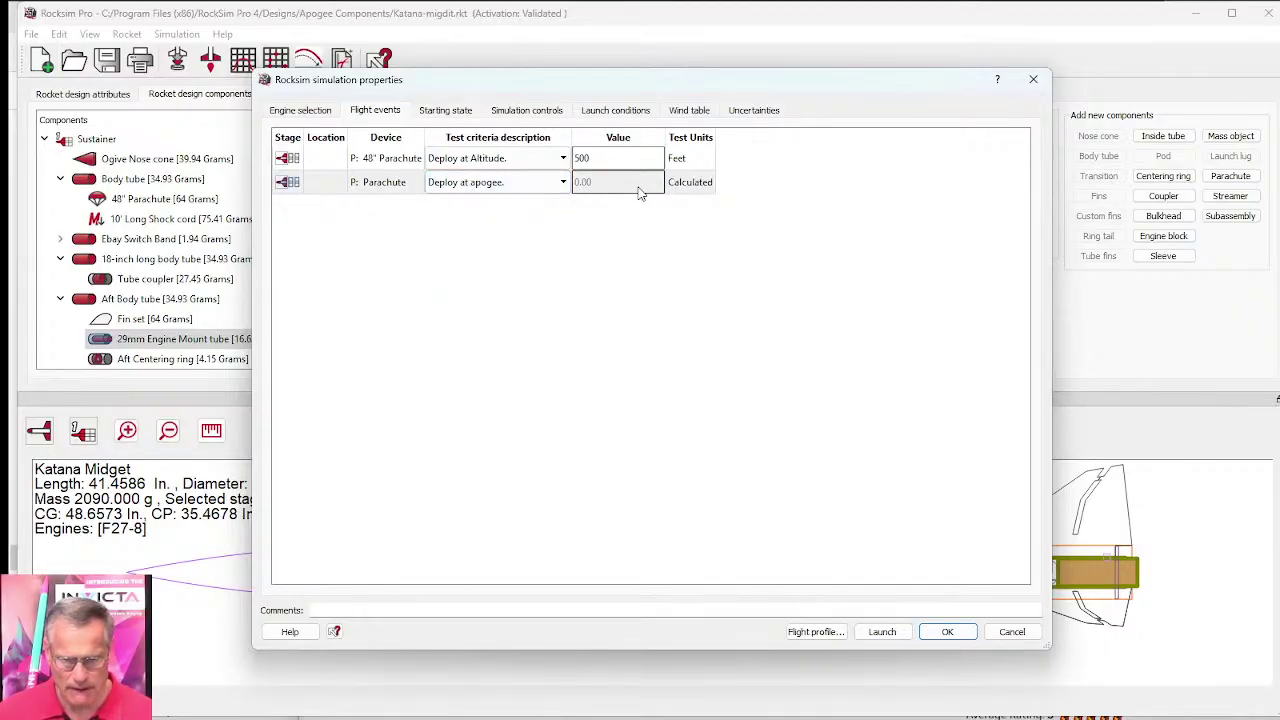
Step: Check the simulation's starting state and choose CloudBusters #807 Site 2 as the launch site
left_click(436, 116)
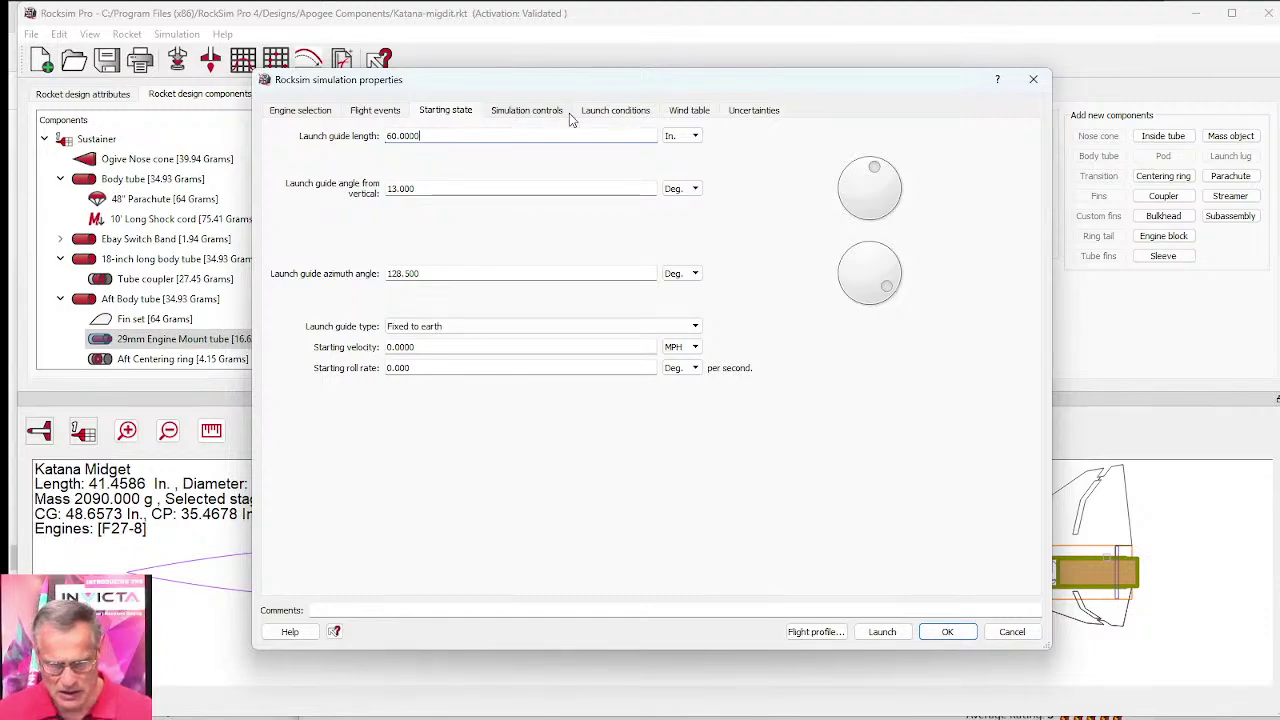
left_click(600, 111)
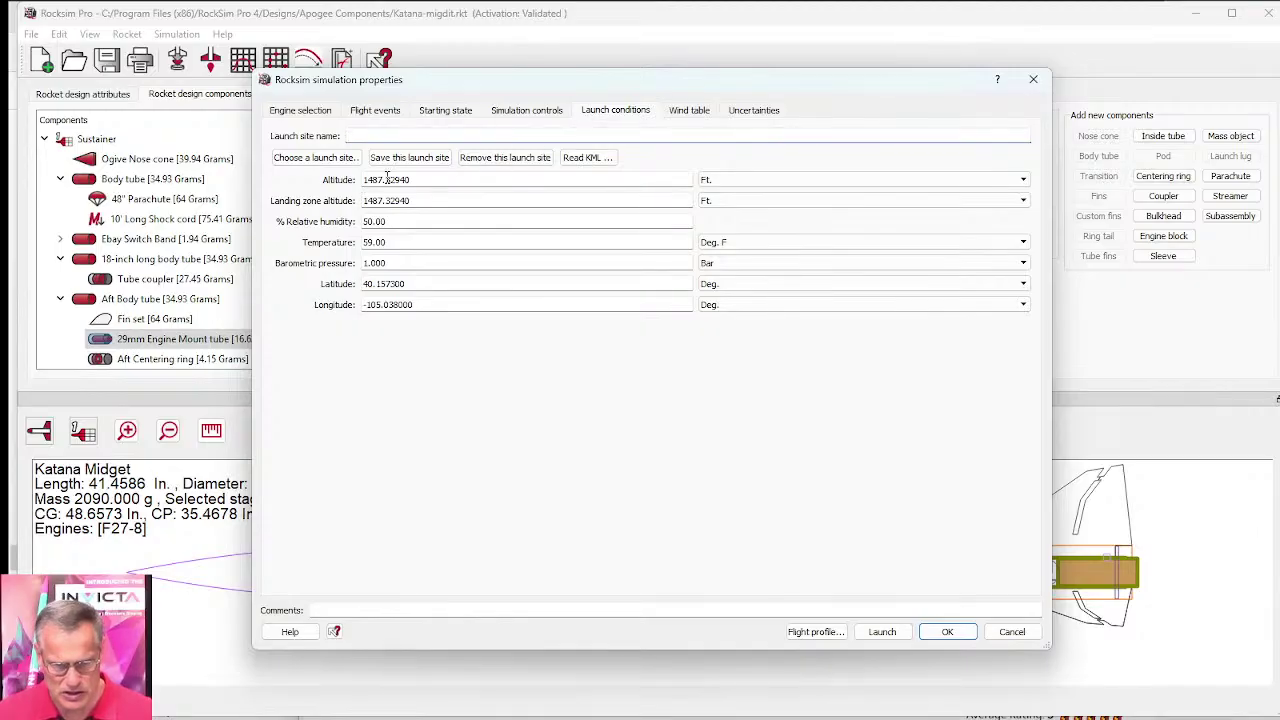
left_click(312, 158)
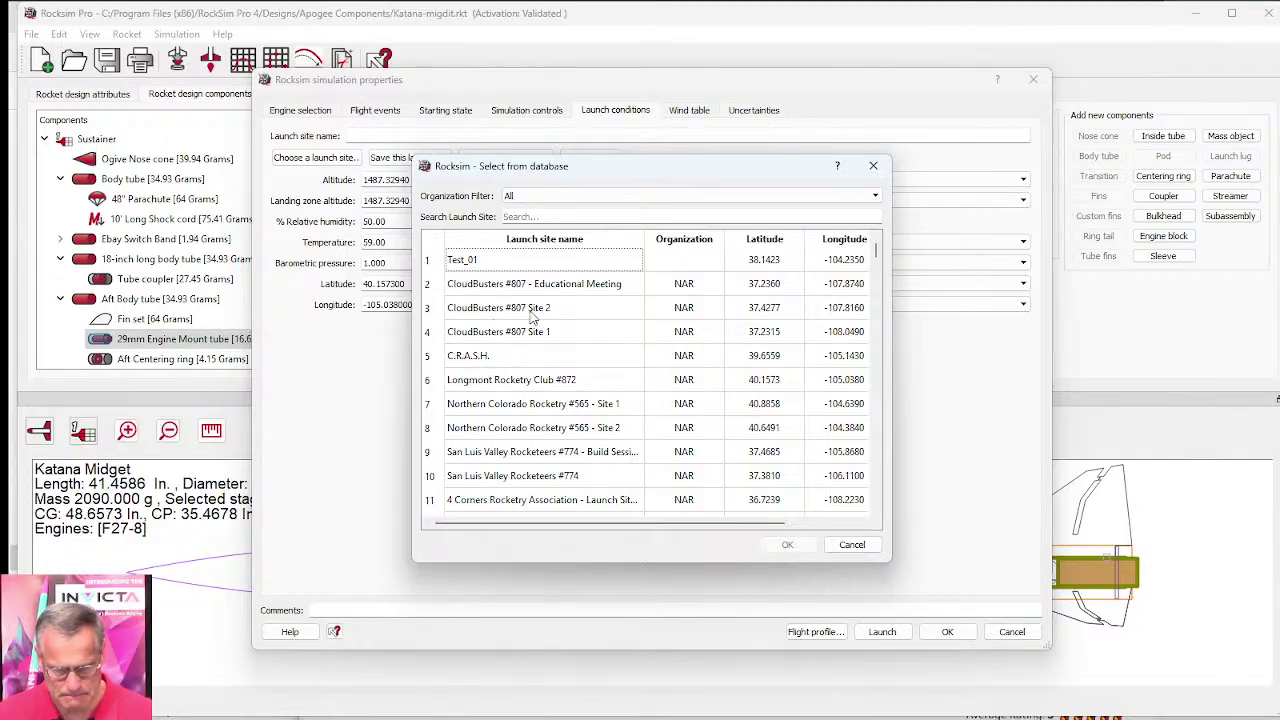
left_click(532, 312)
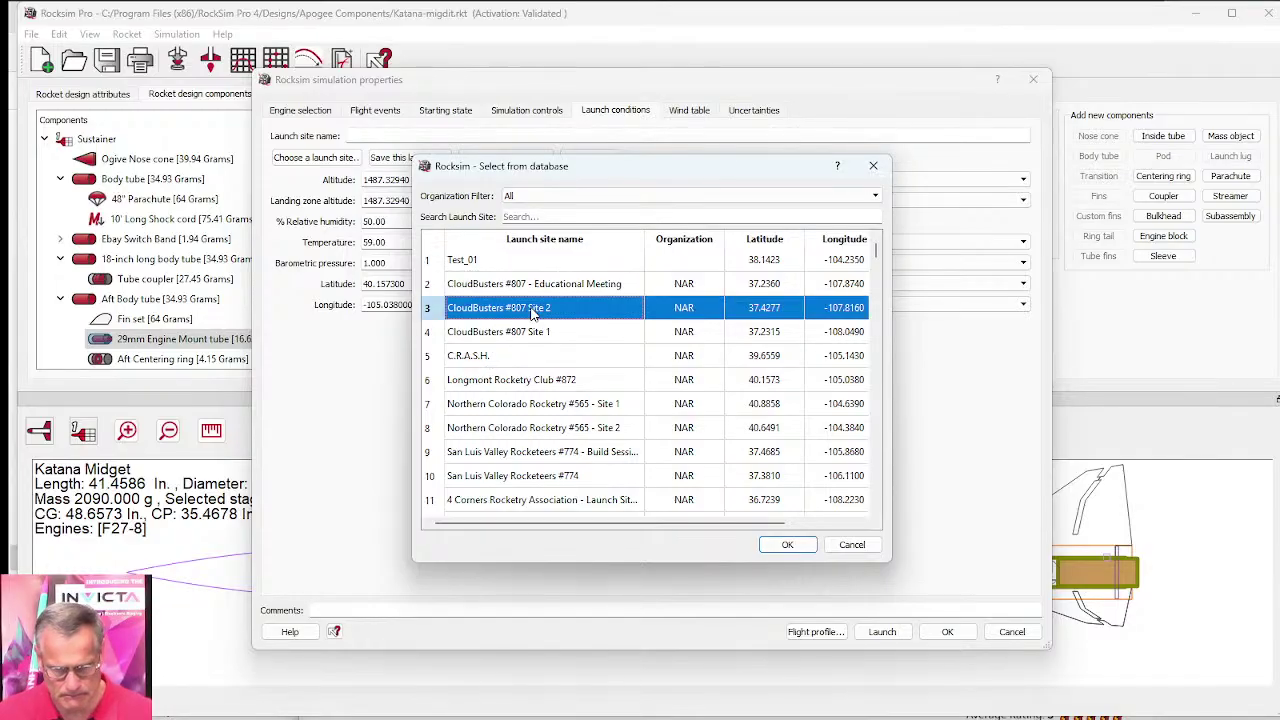
left_click(788, 545)
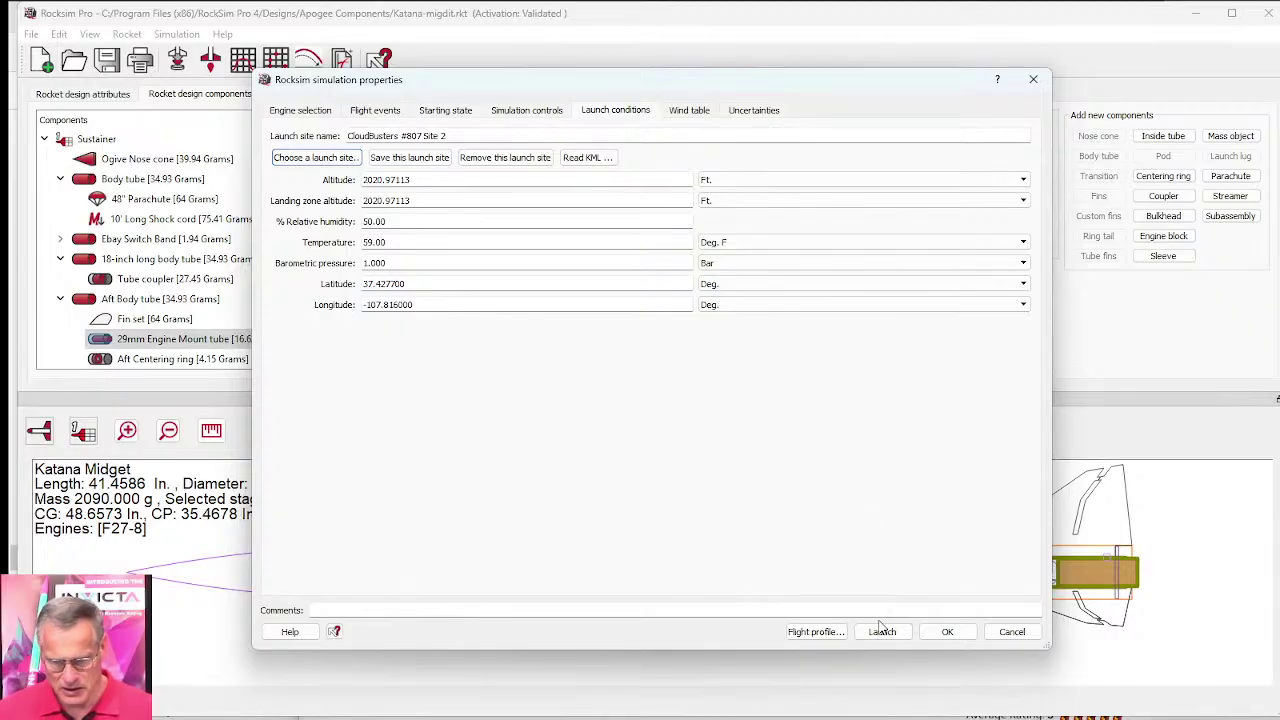
Step: Run the F27-8 simulation as a 3D flight profile and examine the terrain surrounding the launch site
key("Return")
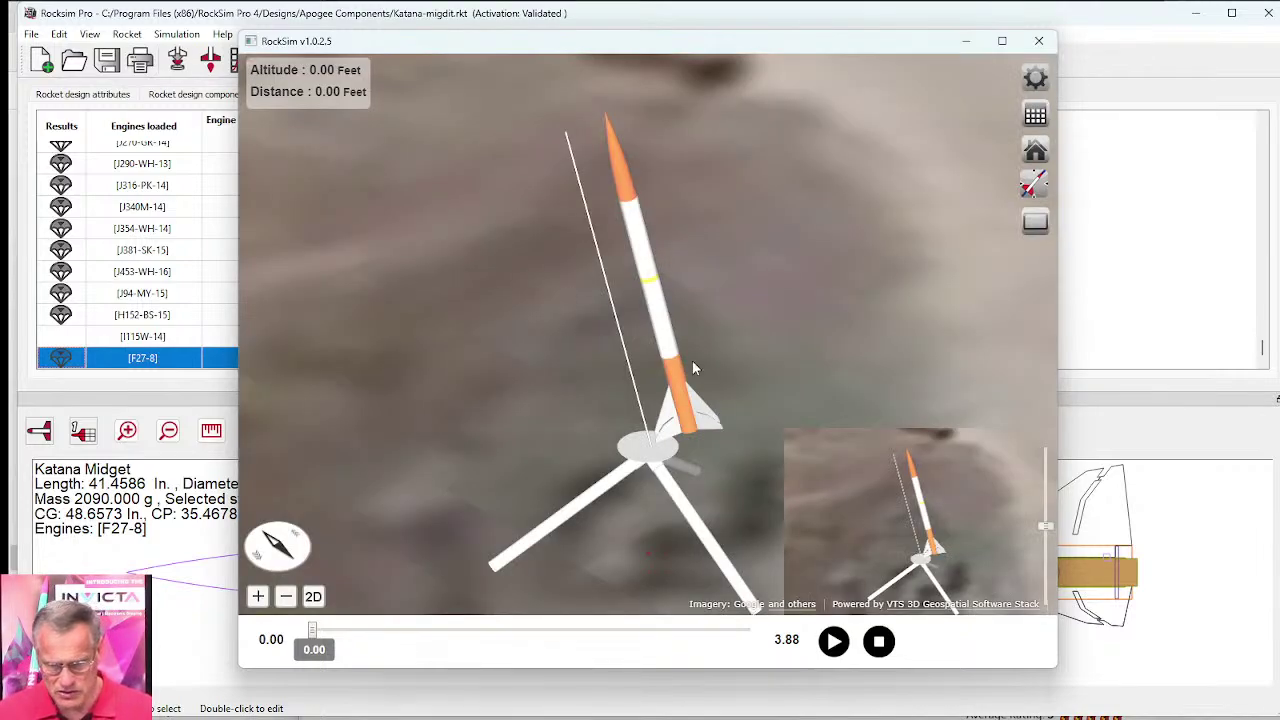
scroll(692, 362, "down", 5)
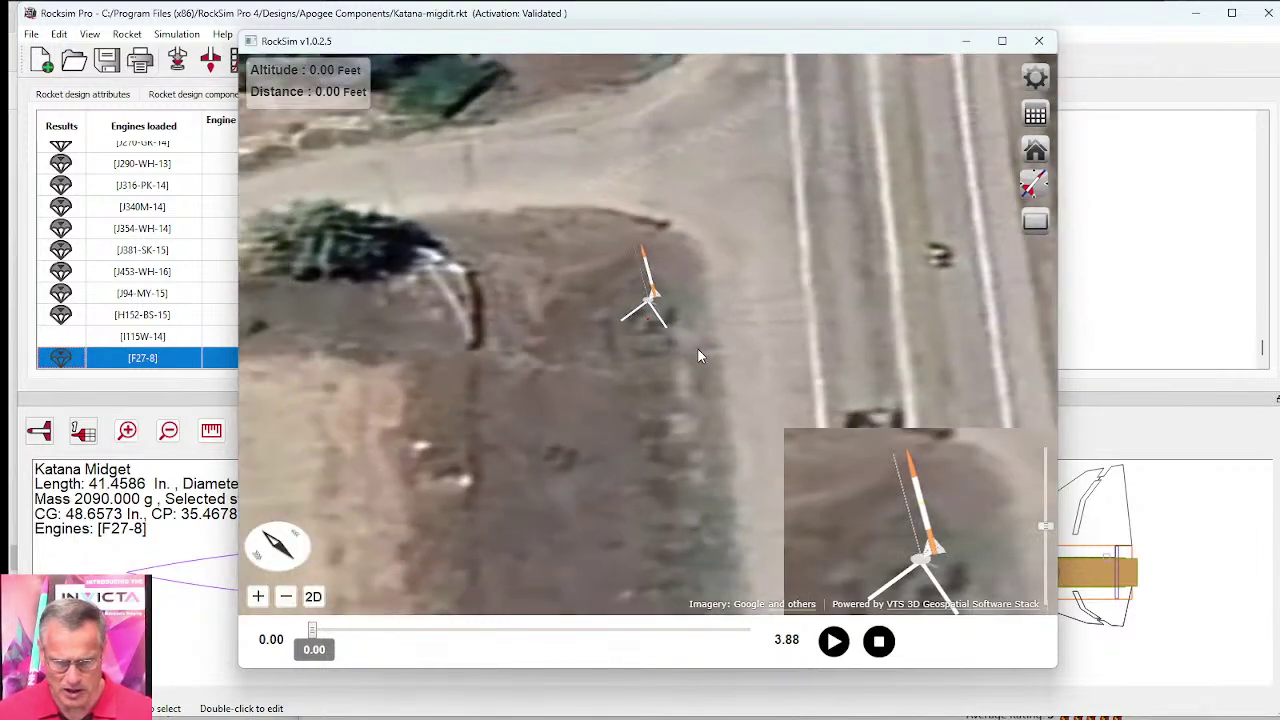
scroll(698, 349, "down", 5)
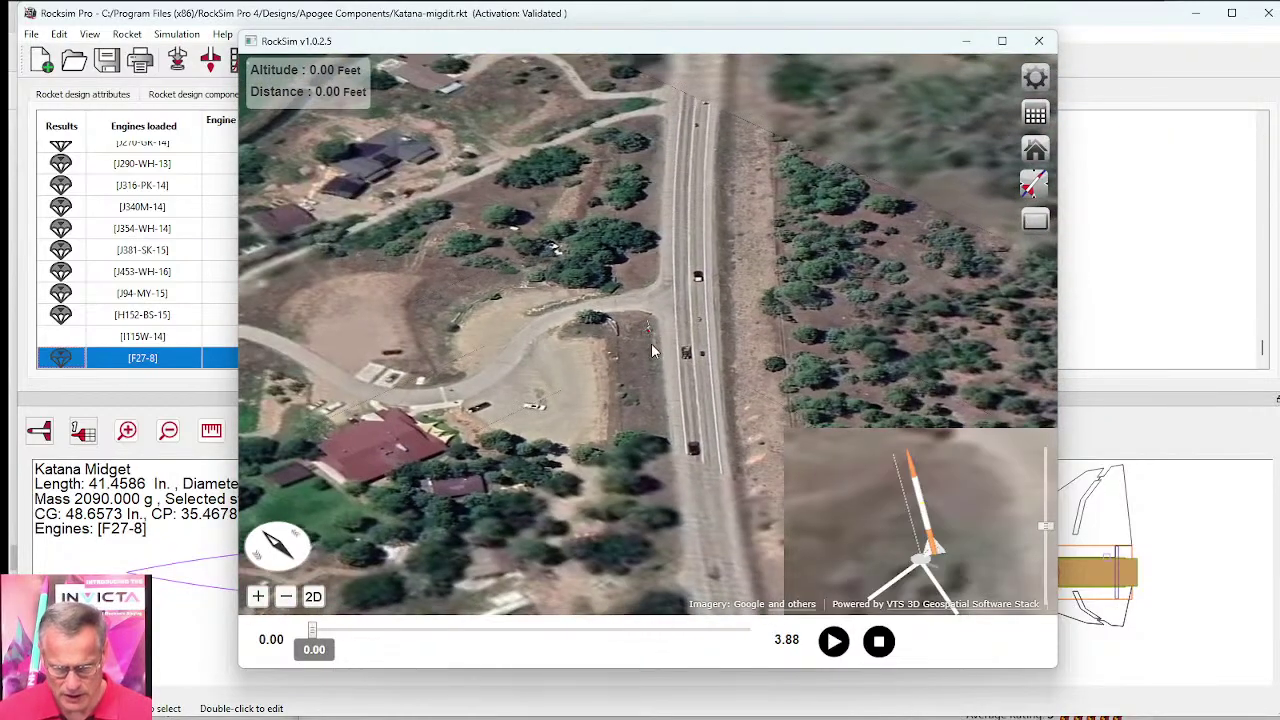
scroll(651, 350, "up", 4)
scroll(652, 318, "down", 1)
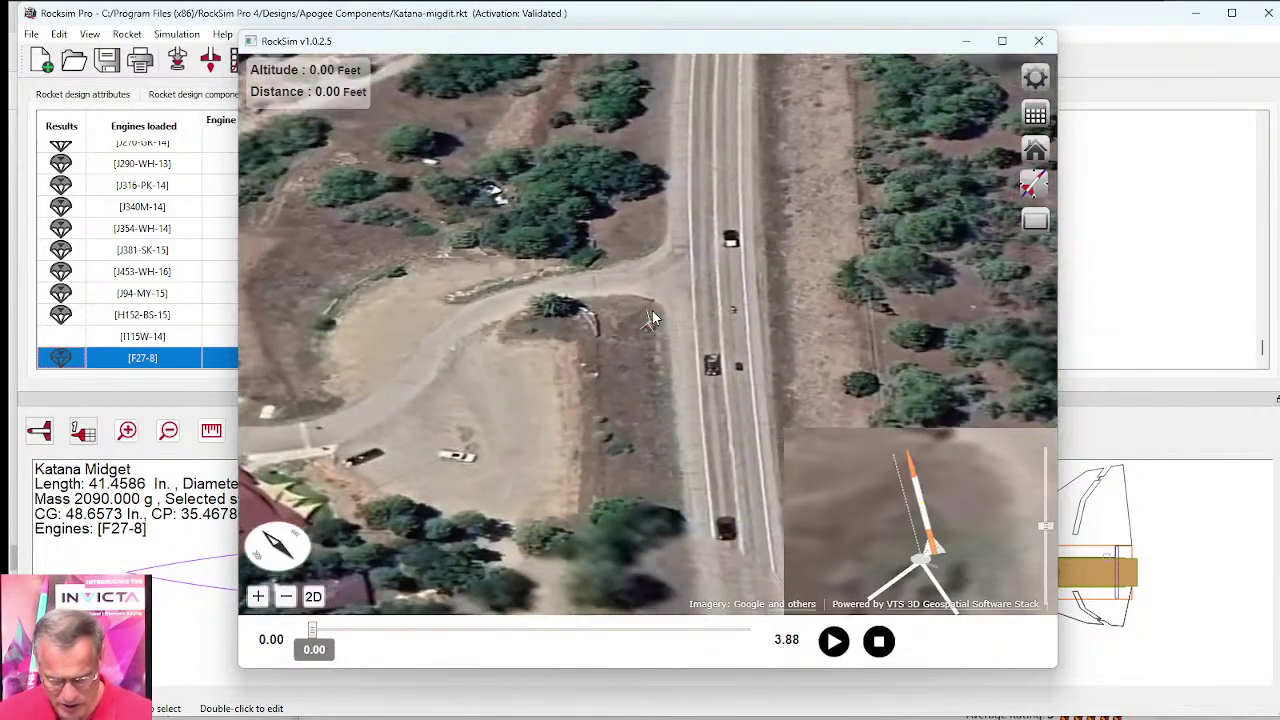
scroll(712, 410, "down", 5)
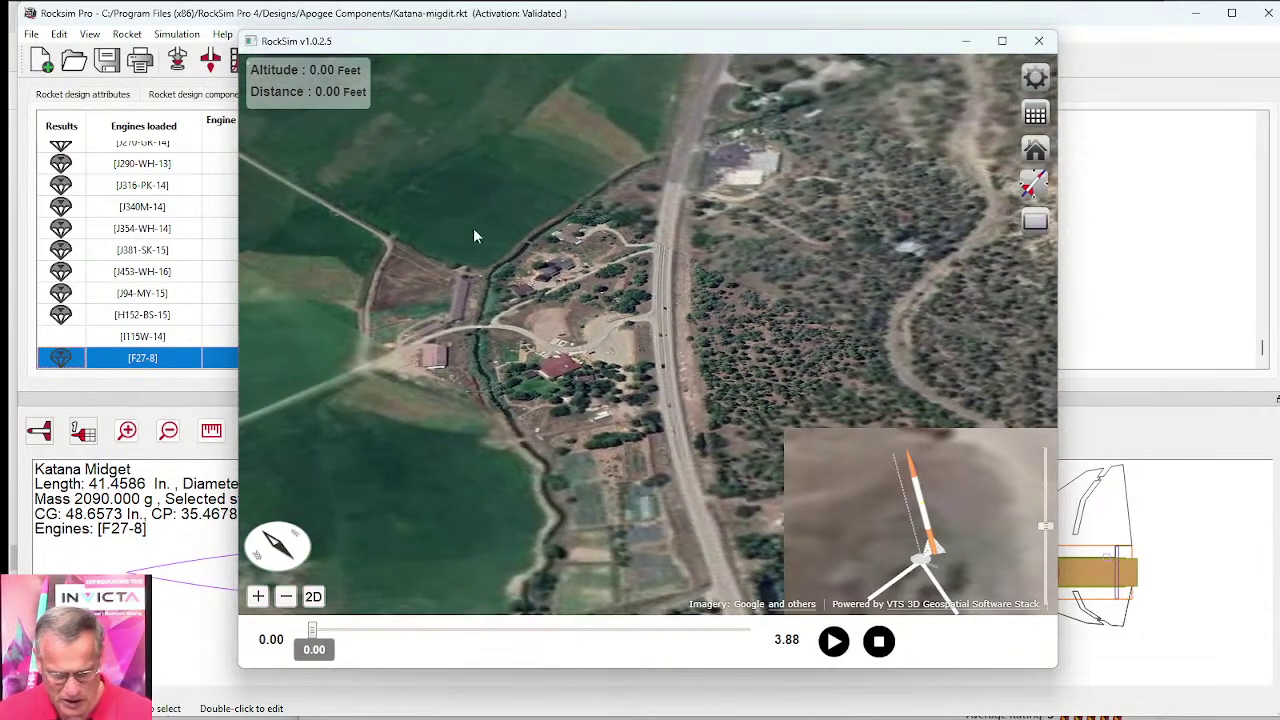
left_click_drag(474, 229, 496, 235)
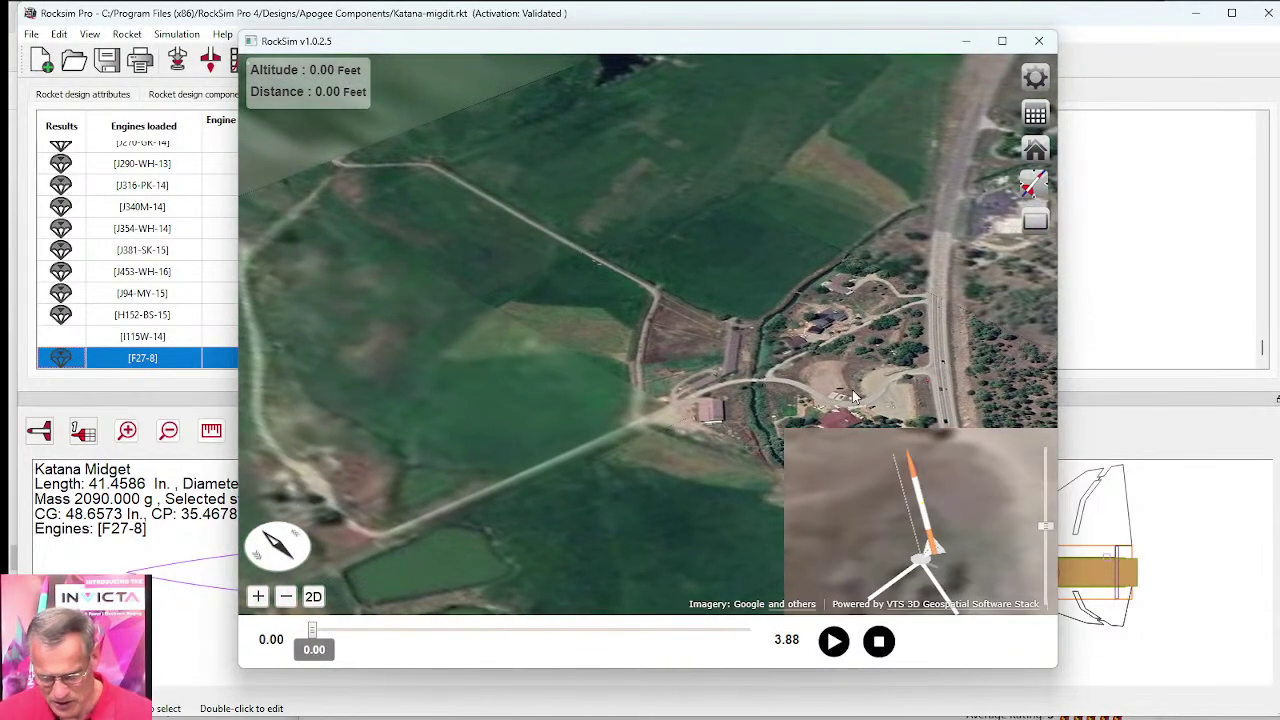
scroll(853, 397, "up", 5)
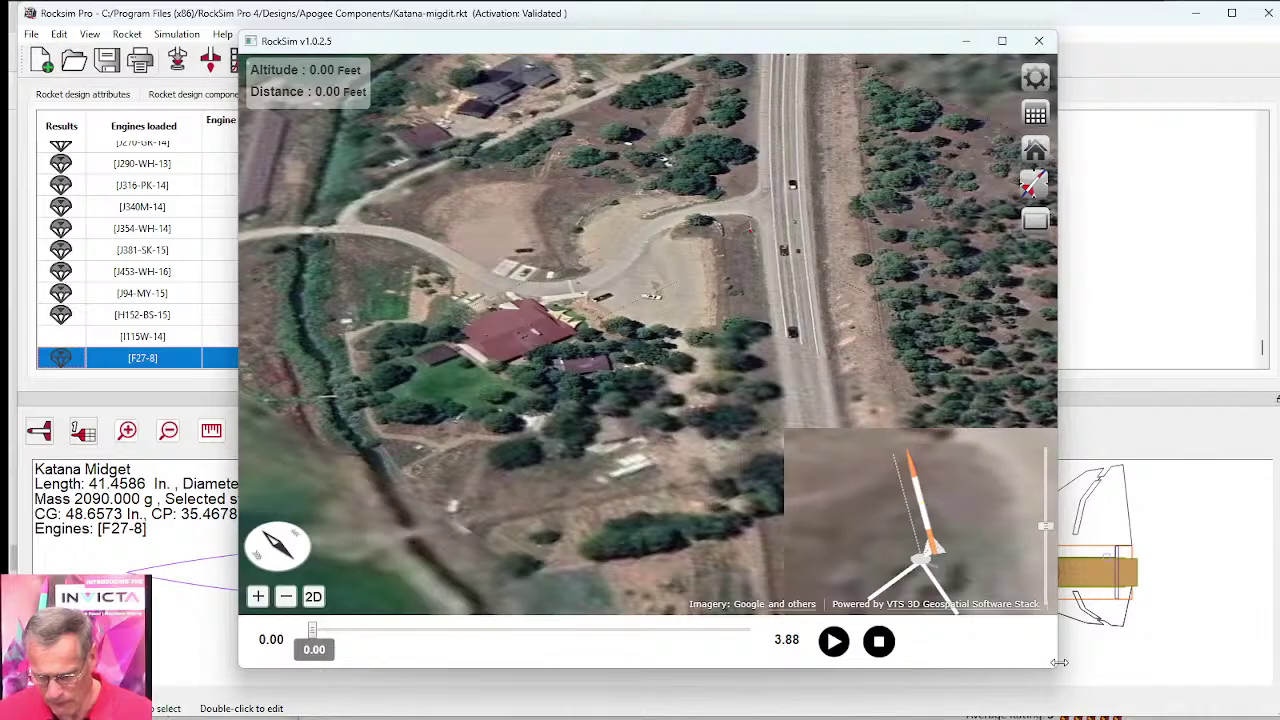
Step: Play back the simulated flight in an enlarged flight profile window, and close the window
left_click_drag(1059, 662, 1268, 662)
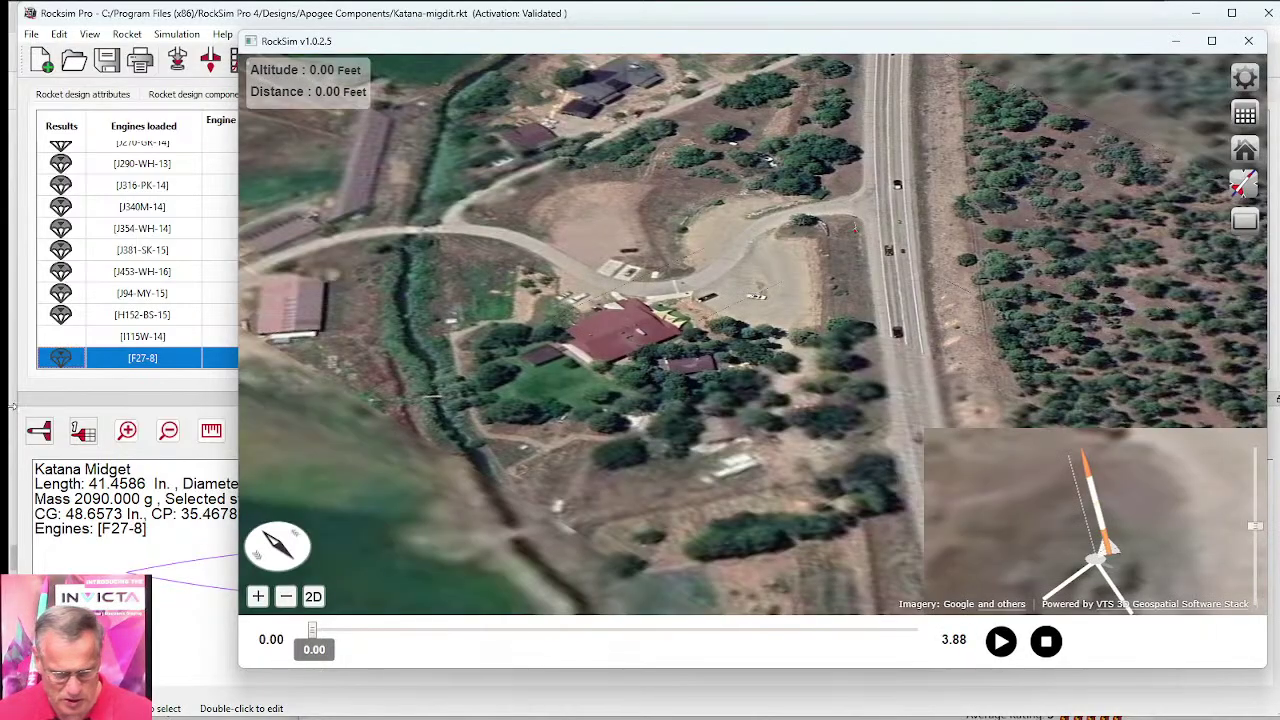
left_click_drag(239, 376, 26, 380)
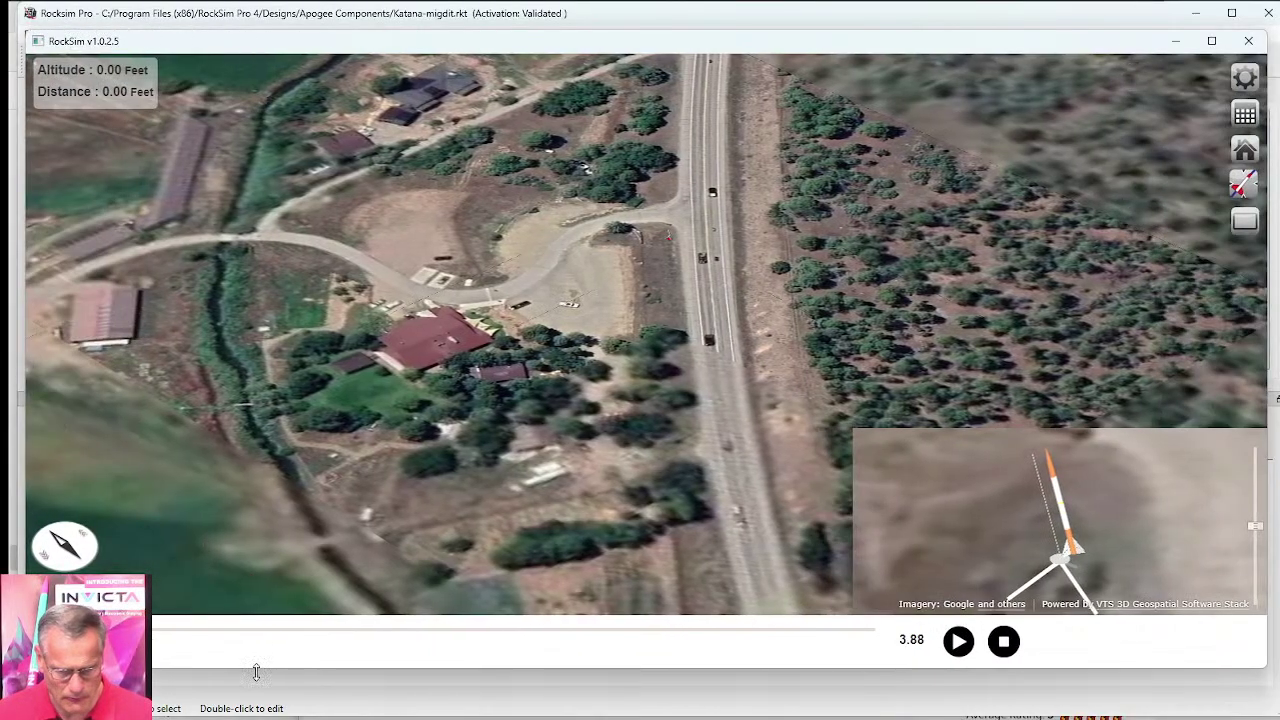
left_click_drag(256, 672, 249, 714)
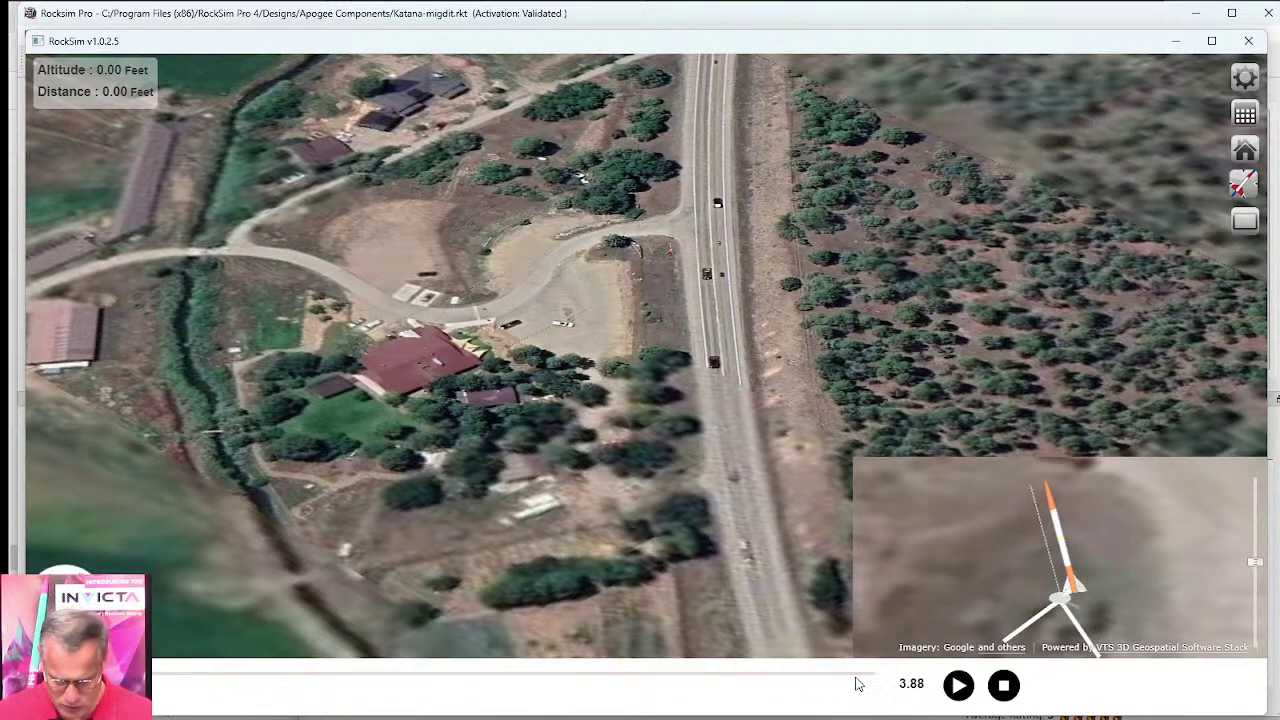
left_click(959, 685)
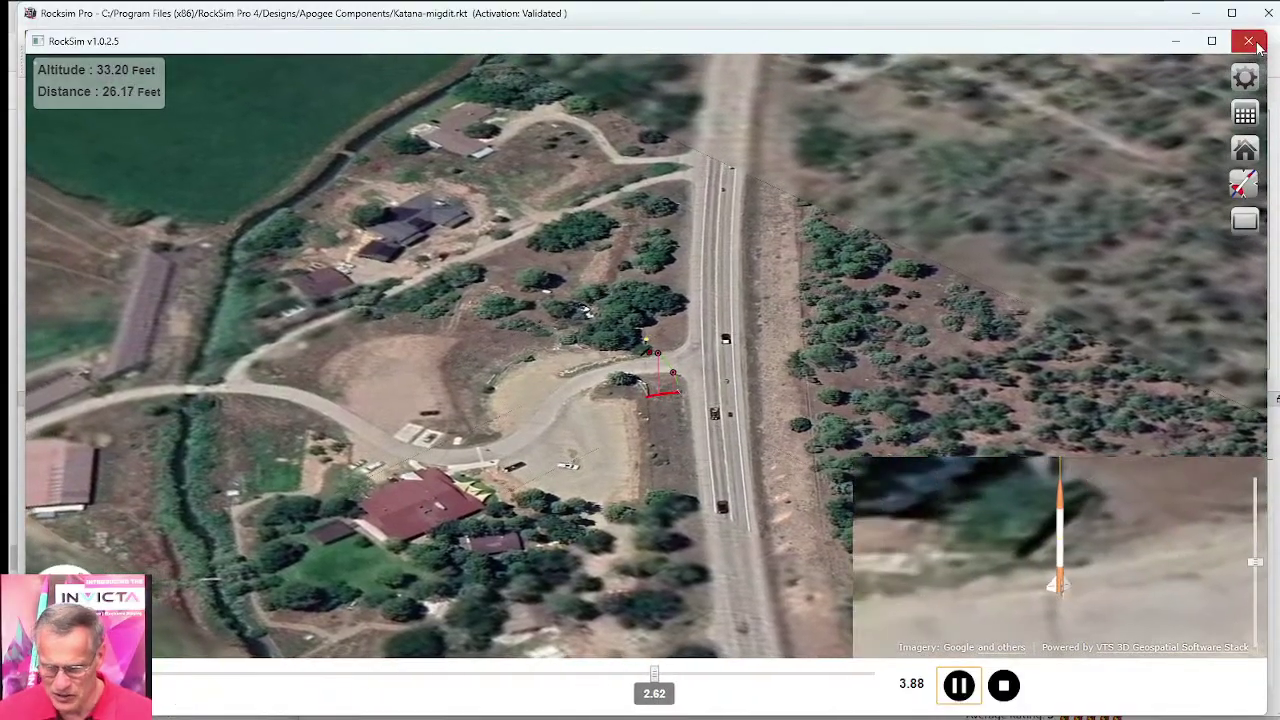
left_click(1248, 41)
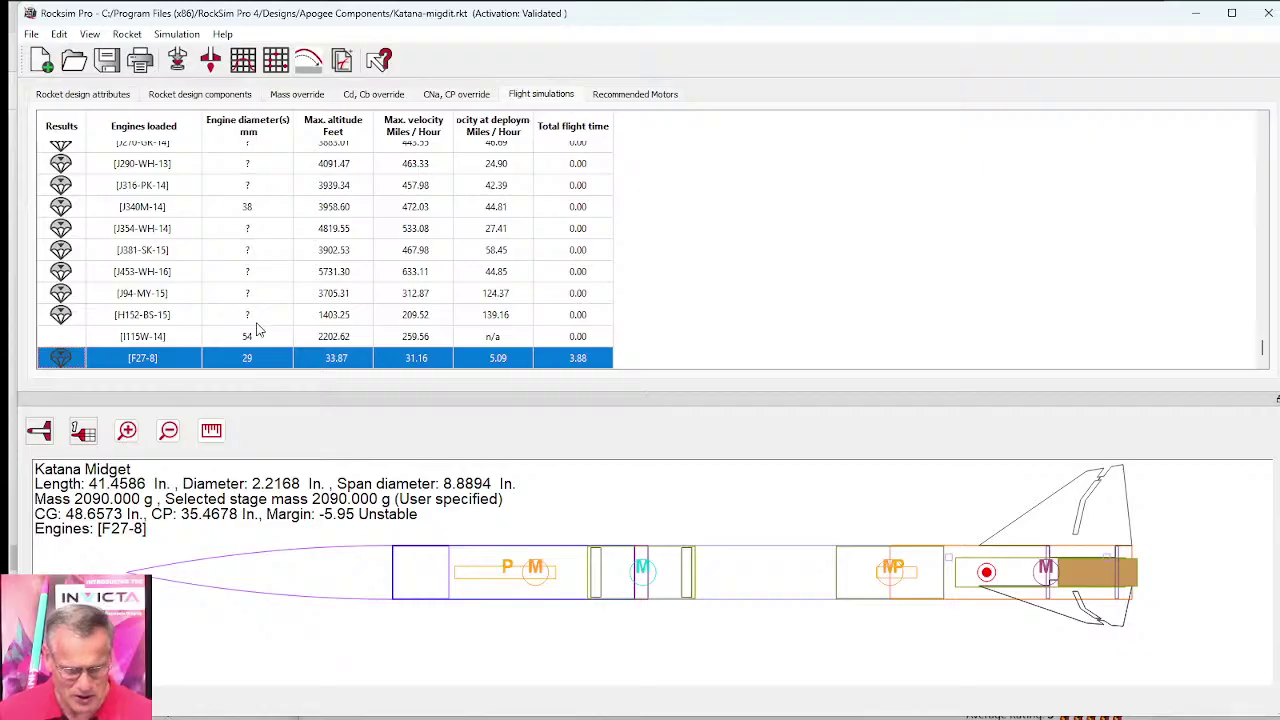
Step: Turn off the measured mass and center of gravity override for all simulations of the Katana Midget
left_click(110, 504)
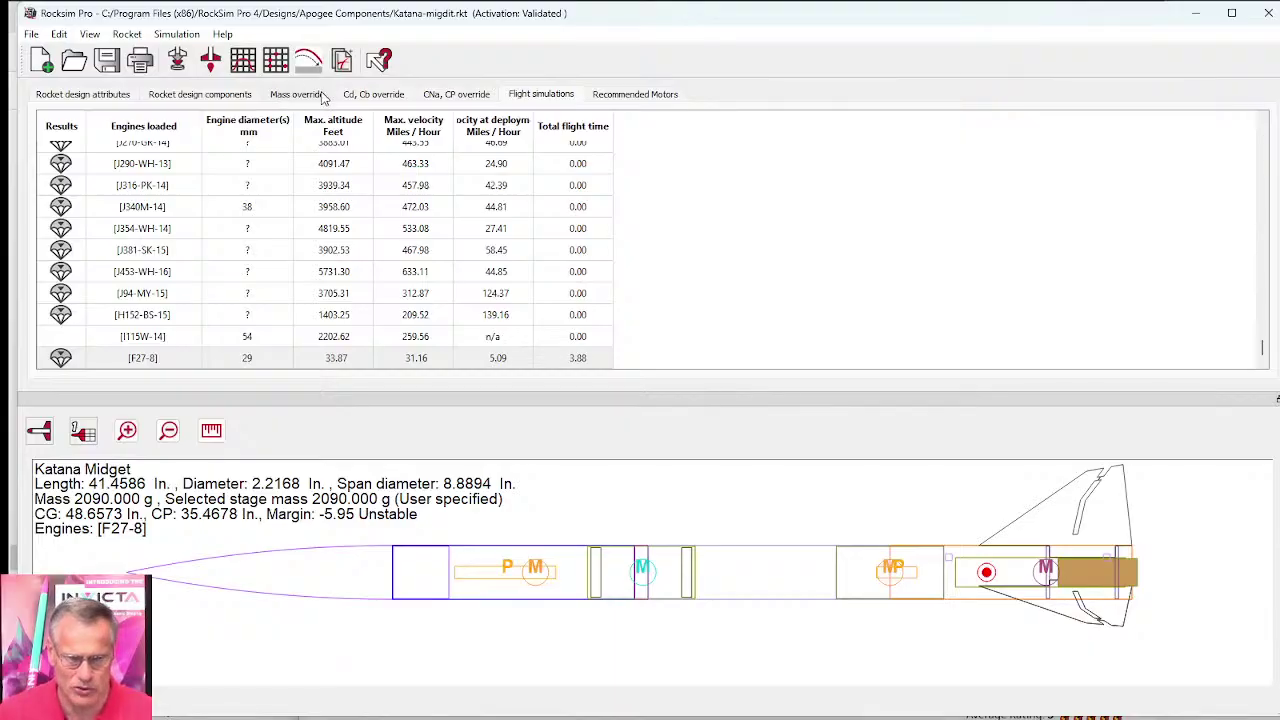
left_click(314, 96)
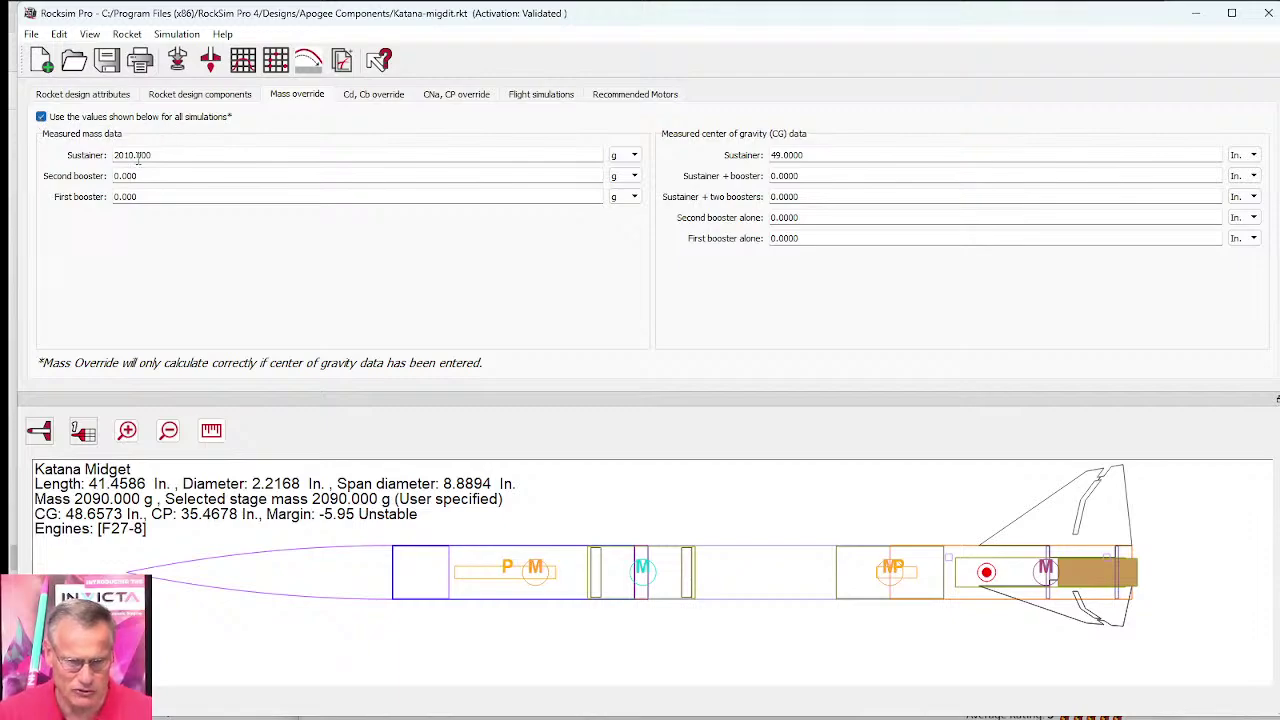
left_click_drag(148, 157, 114, 151)
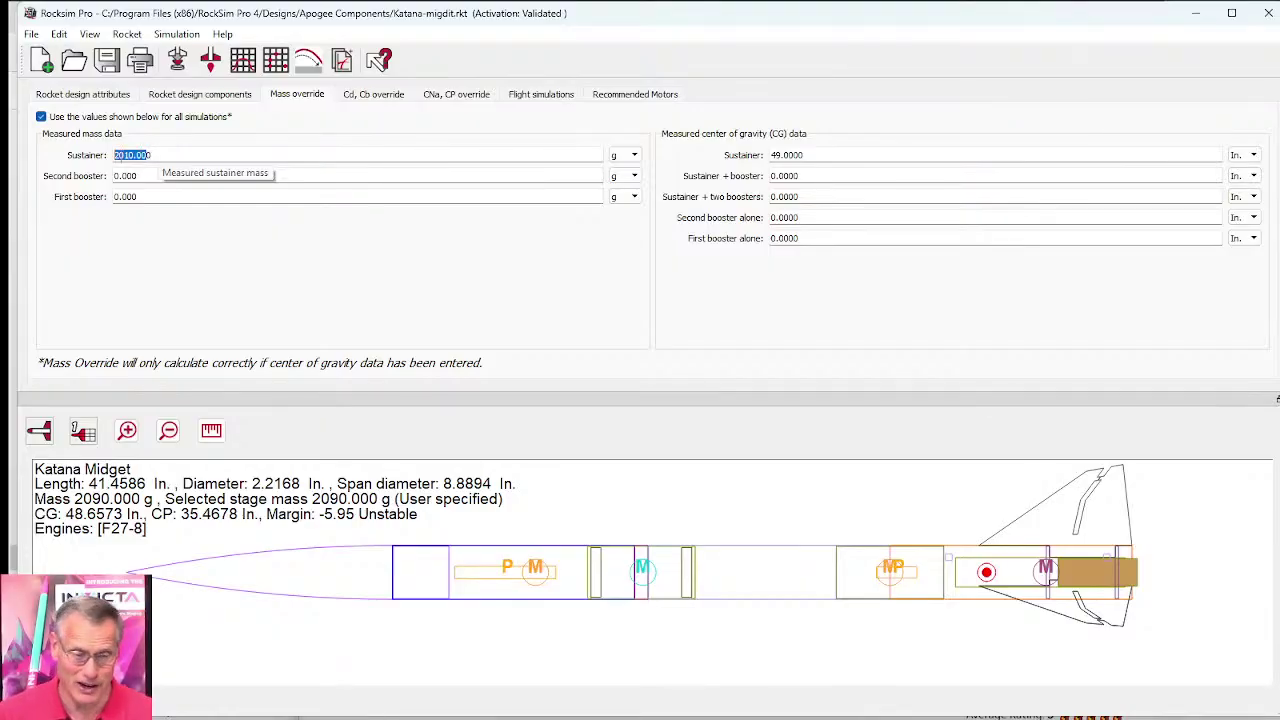
left_click(41, 117)
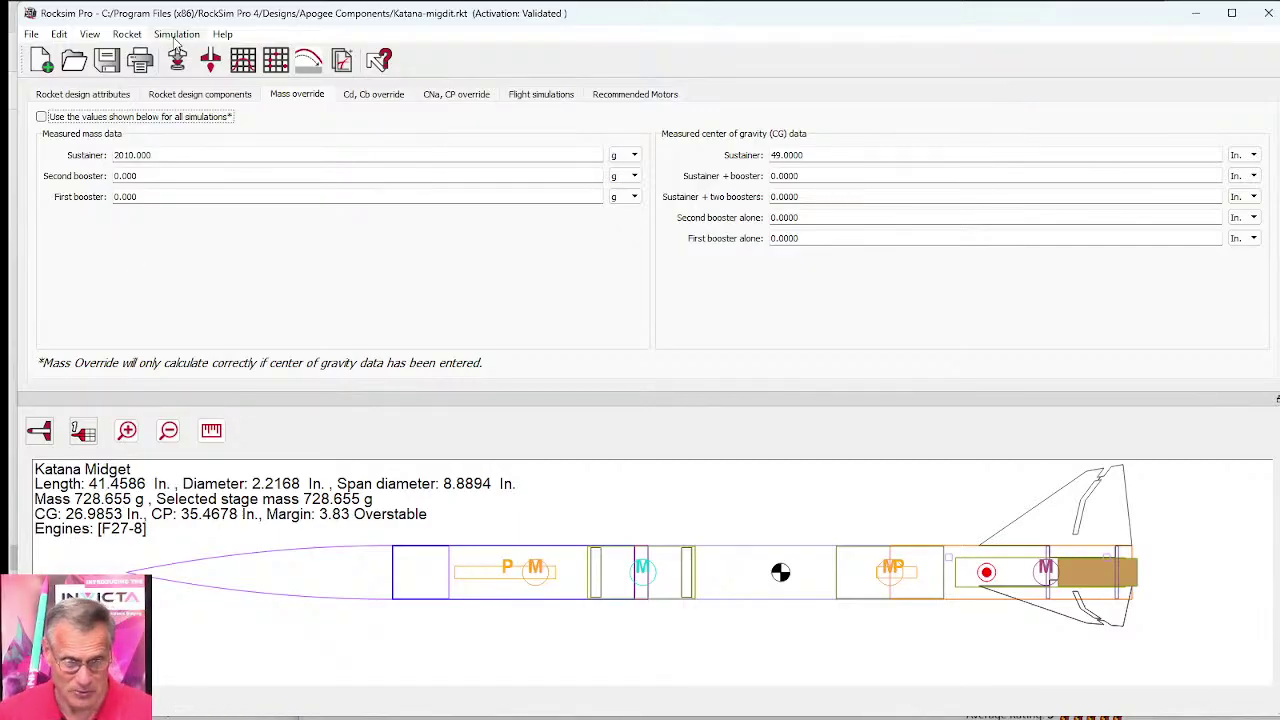
Step: Prepare another flight simulation with the Aerotech F27 engine and its 8-second ejection delay
left_click(178, 62)
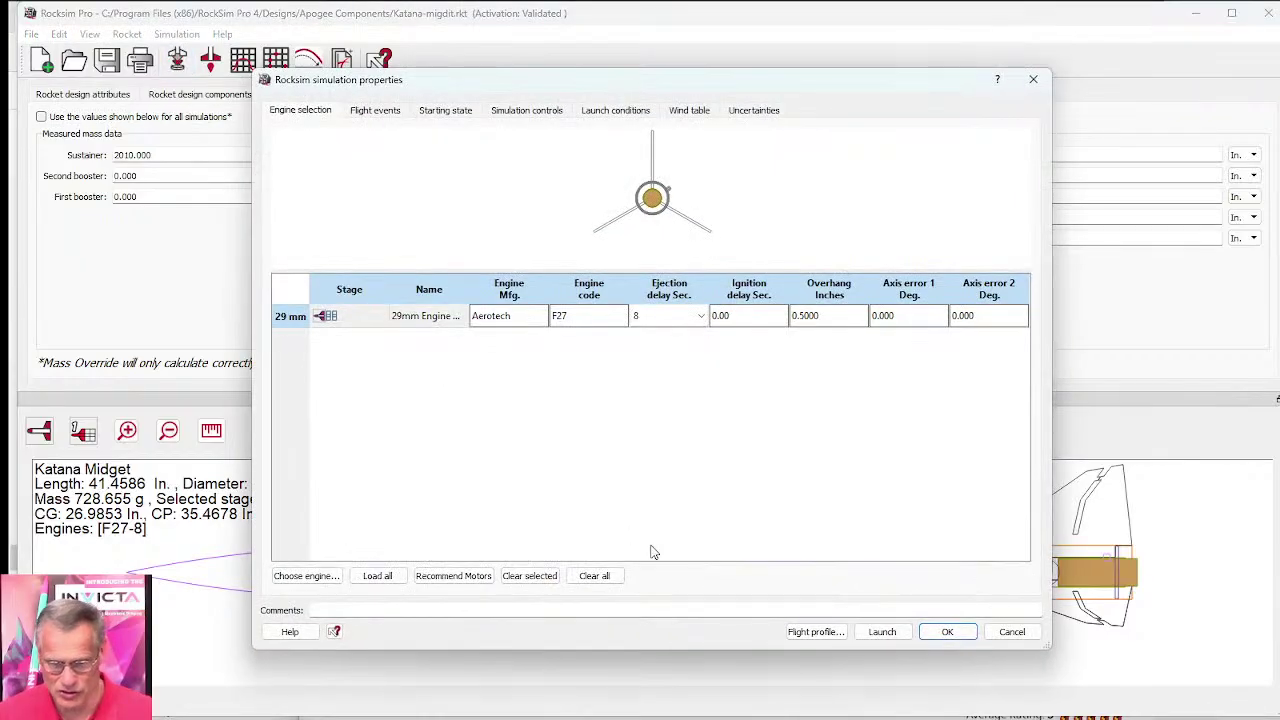
Step: Open the flight profile for the F27-8 simulation and play back the flight with the area around the launch site in view
left_click(818, 632)
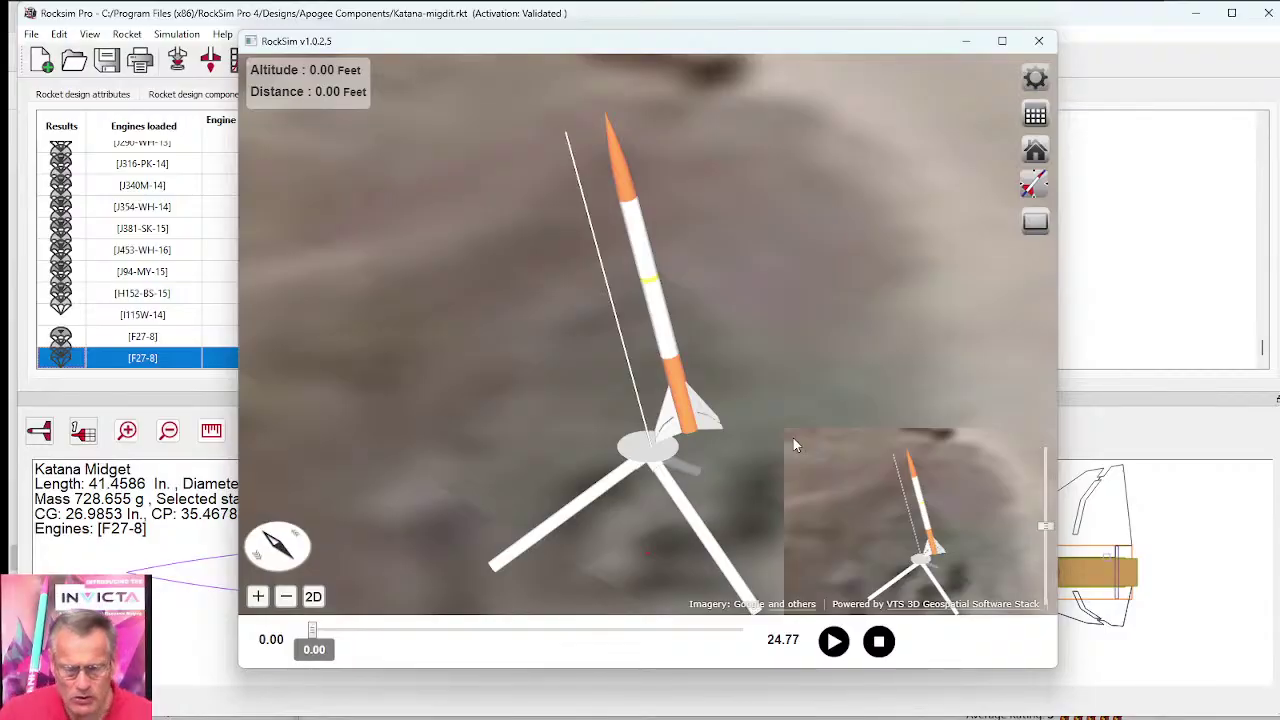
scroll(645, 312, "down", 5)
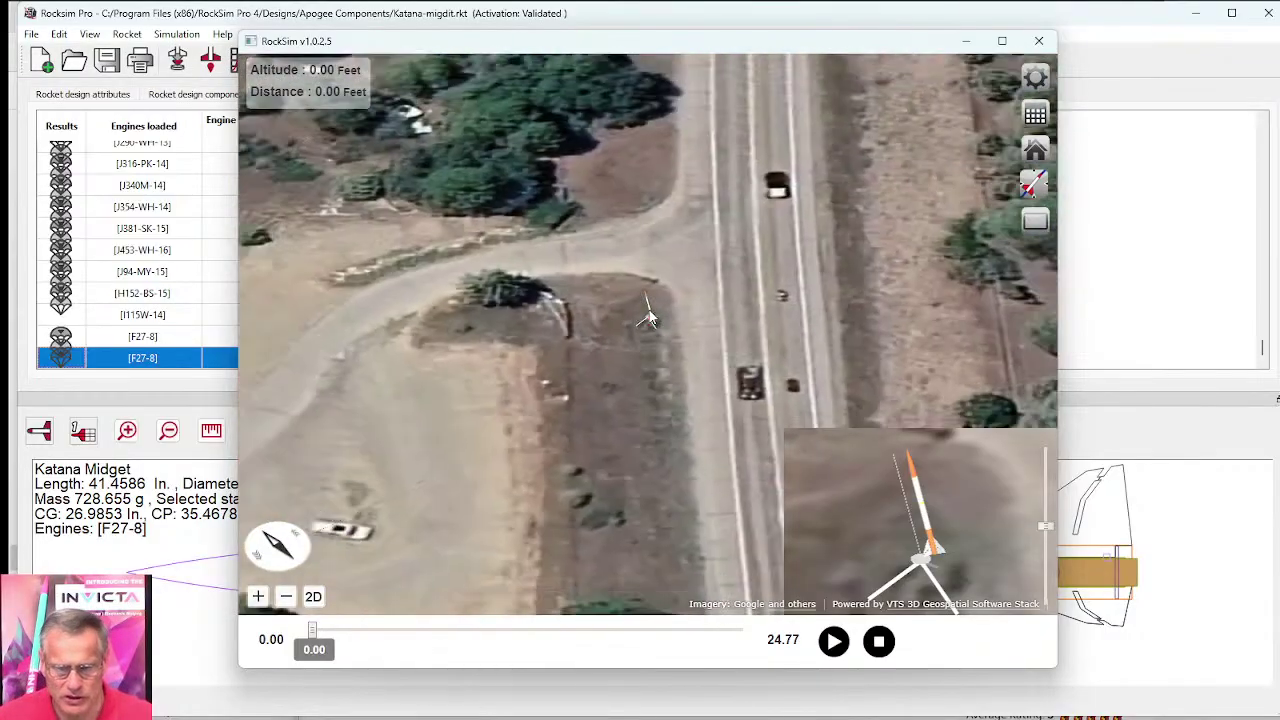
scroll(655, 330, "down", 2)
scroll(499, 310, "down", 3)
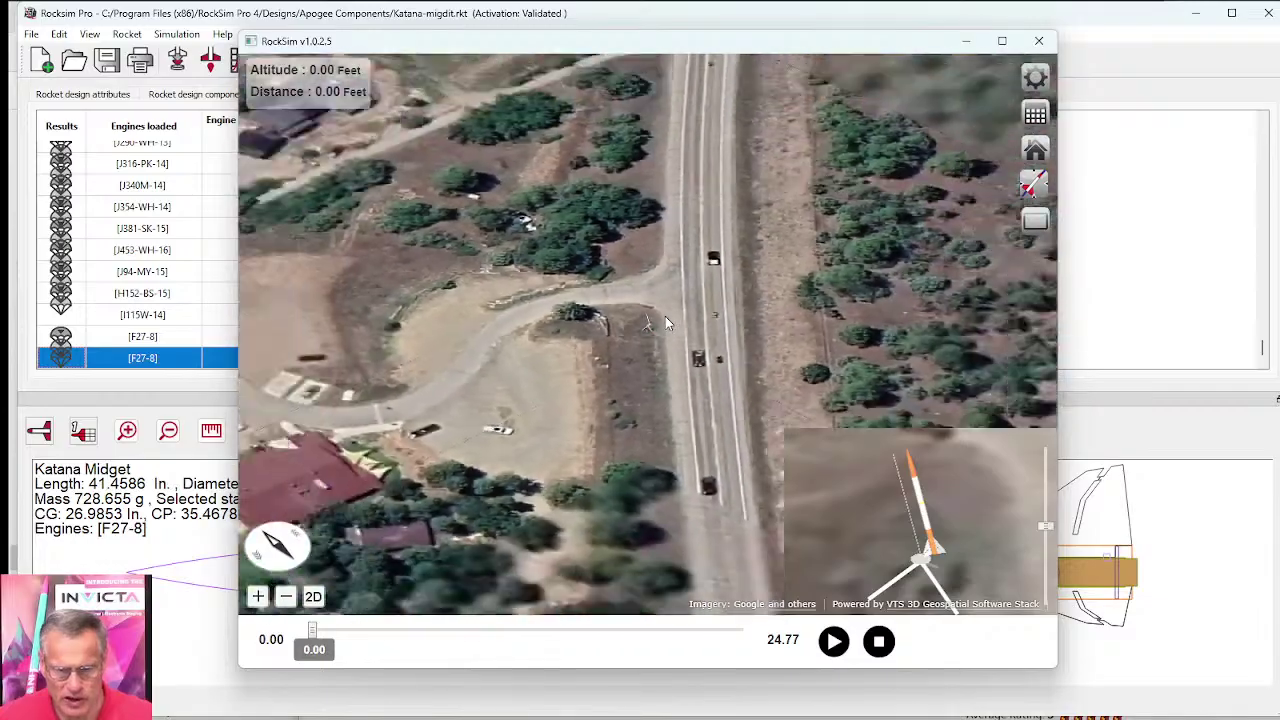
scroll(560, 322, "down", 3)
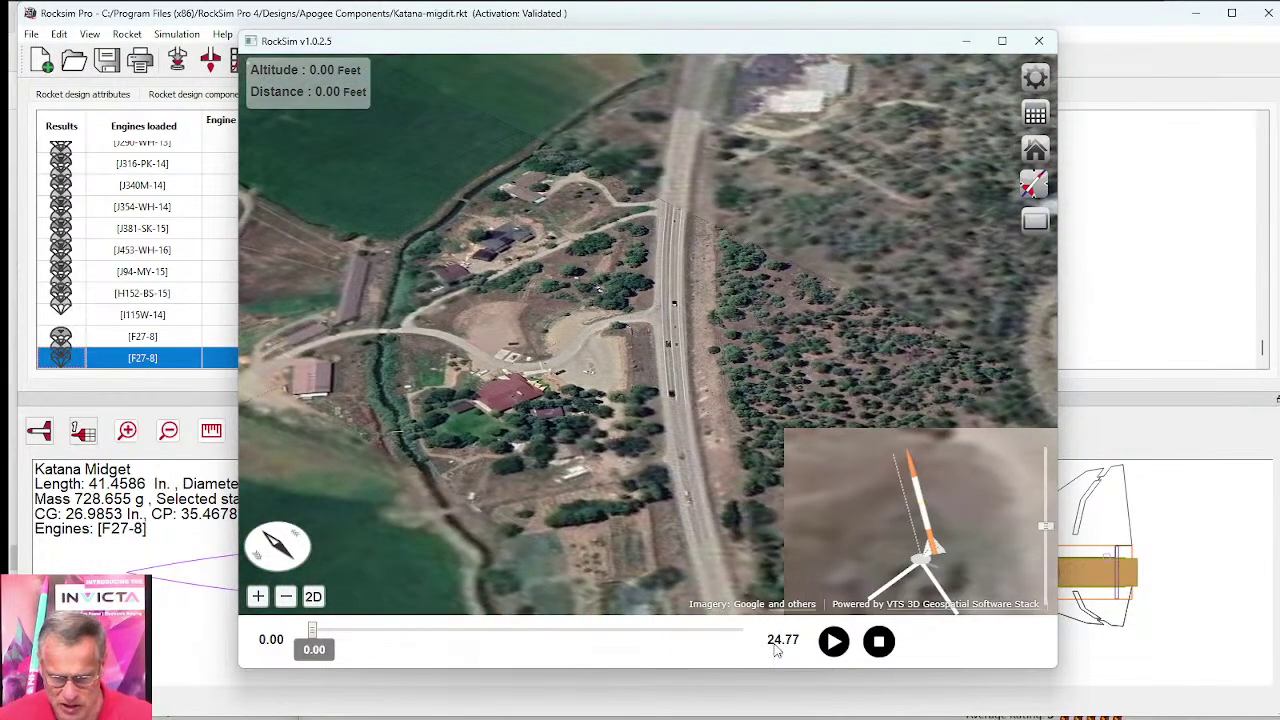
left_click(831, 644)
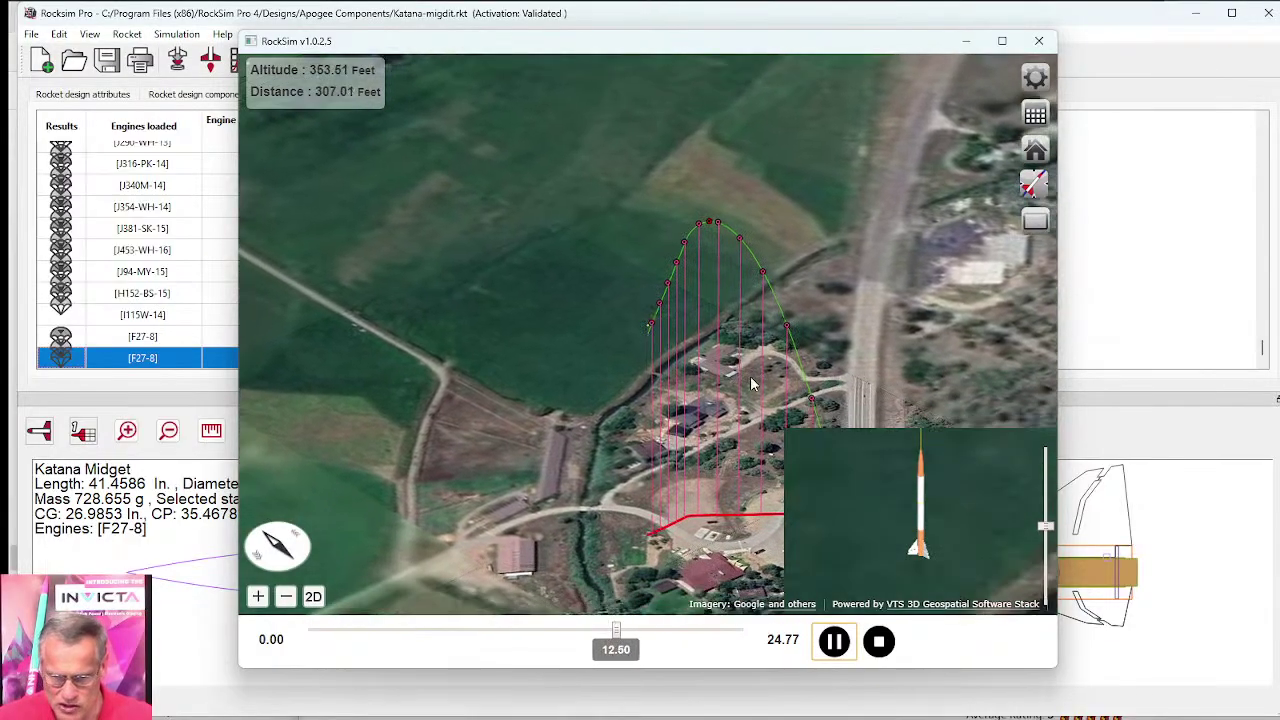
Step: Rewind the flight playback to 5.21 s and inspect the rocket close up on its ascent
left_click_drag(626, 630, 461, 652)
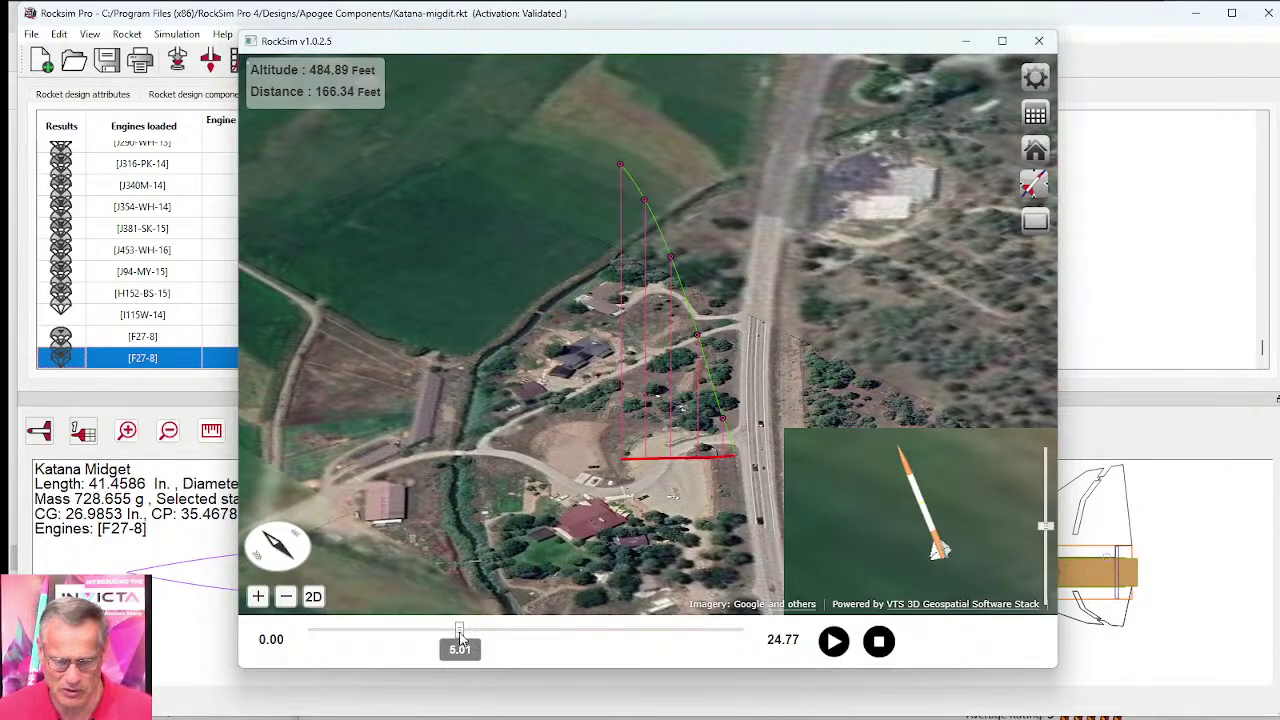
scroll(454, 378, "up", 5)
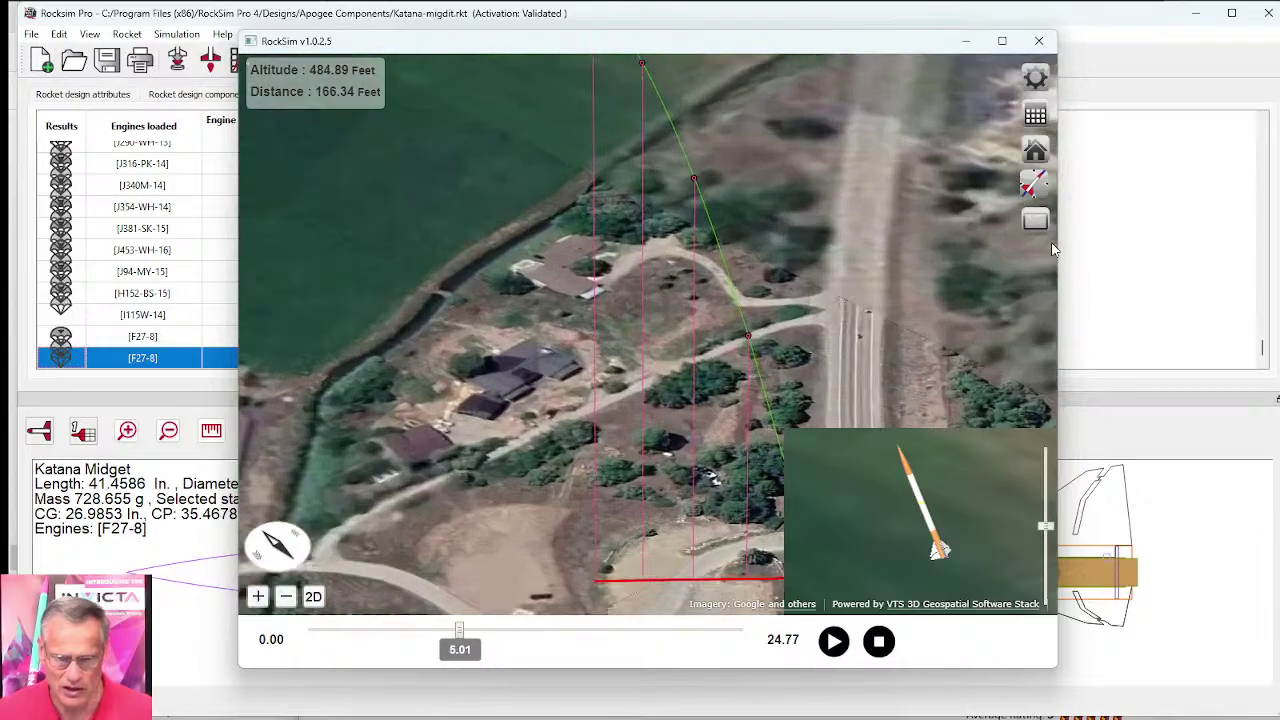
left_click_drag(545, 130, 629, 314)
left_click_drag(459, 630, 465, 630)
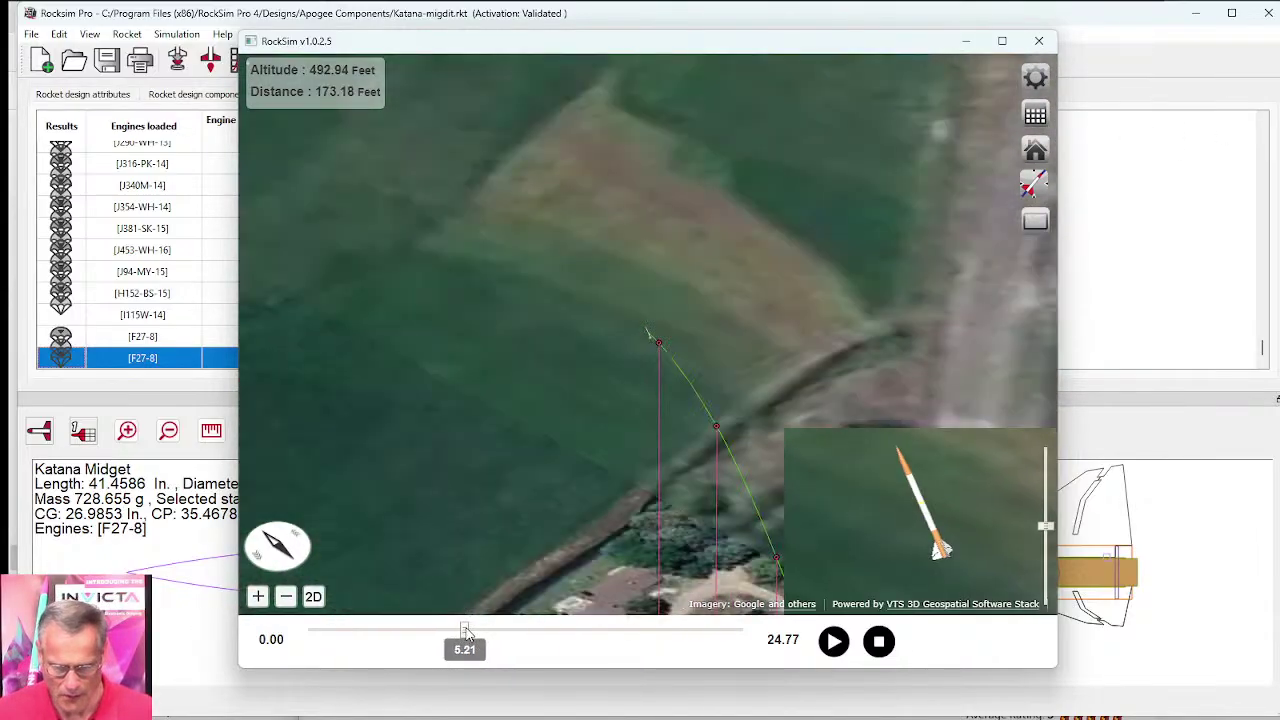
left_click(257, 596)
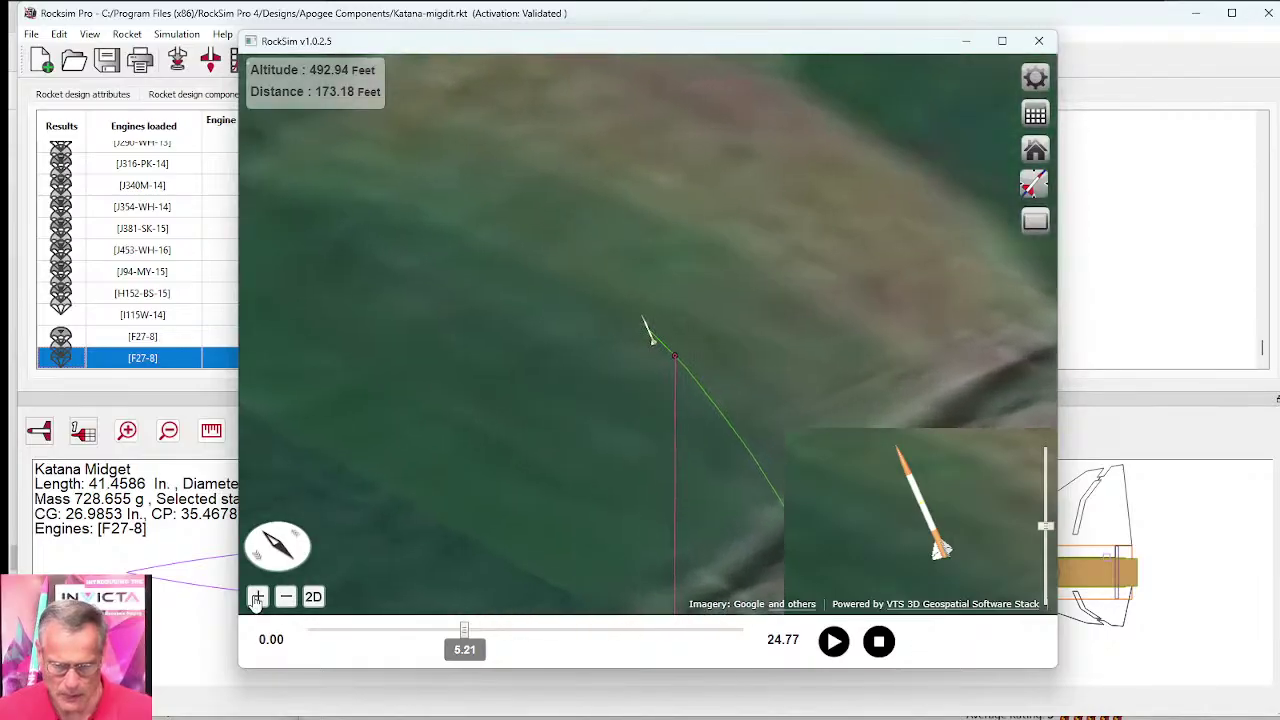
left_click(257, 596)
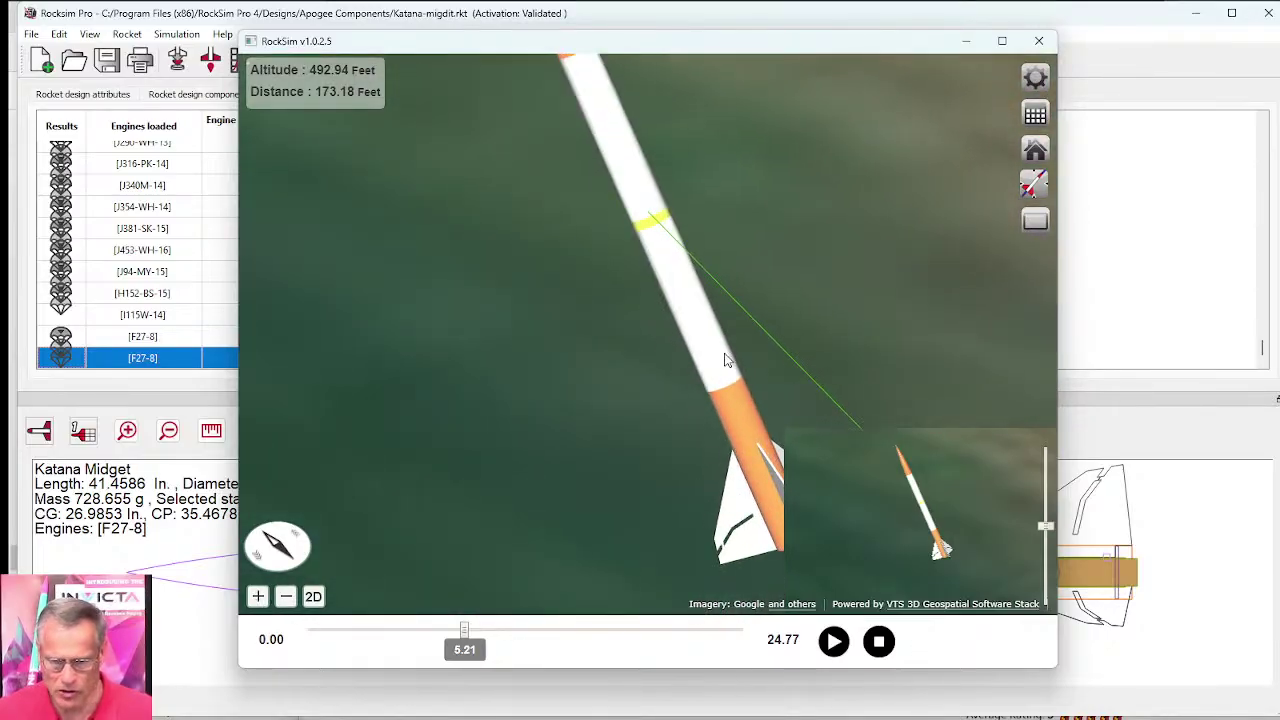
Step: Play the parachute descent from 6.66 s and advance the playback to the end of the flight at 24.77 s
left_click_drag(467, 630, 503, 630)
left_click(285, 598)
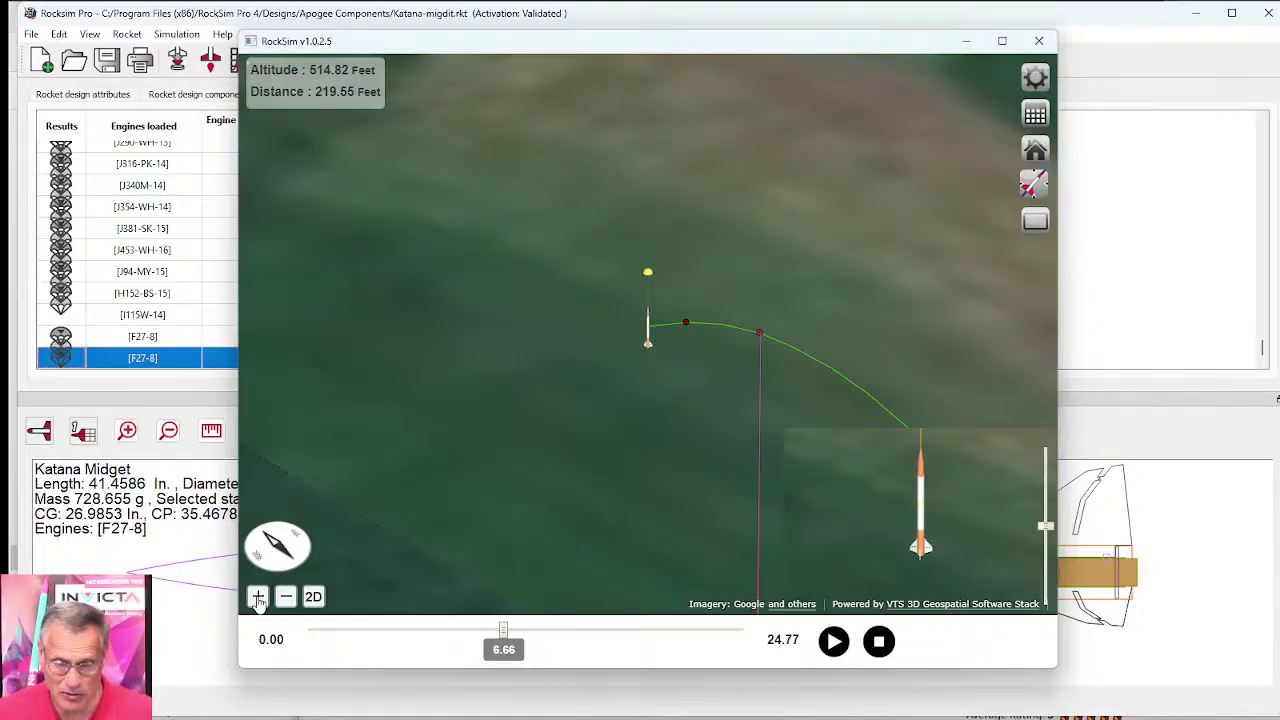
left_click(833, 641)
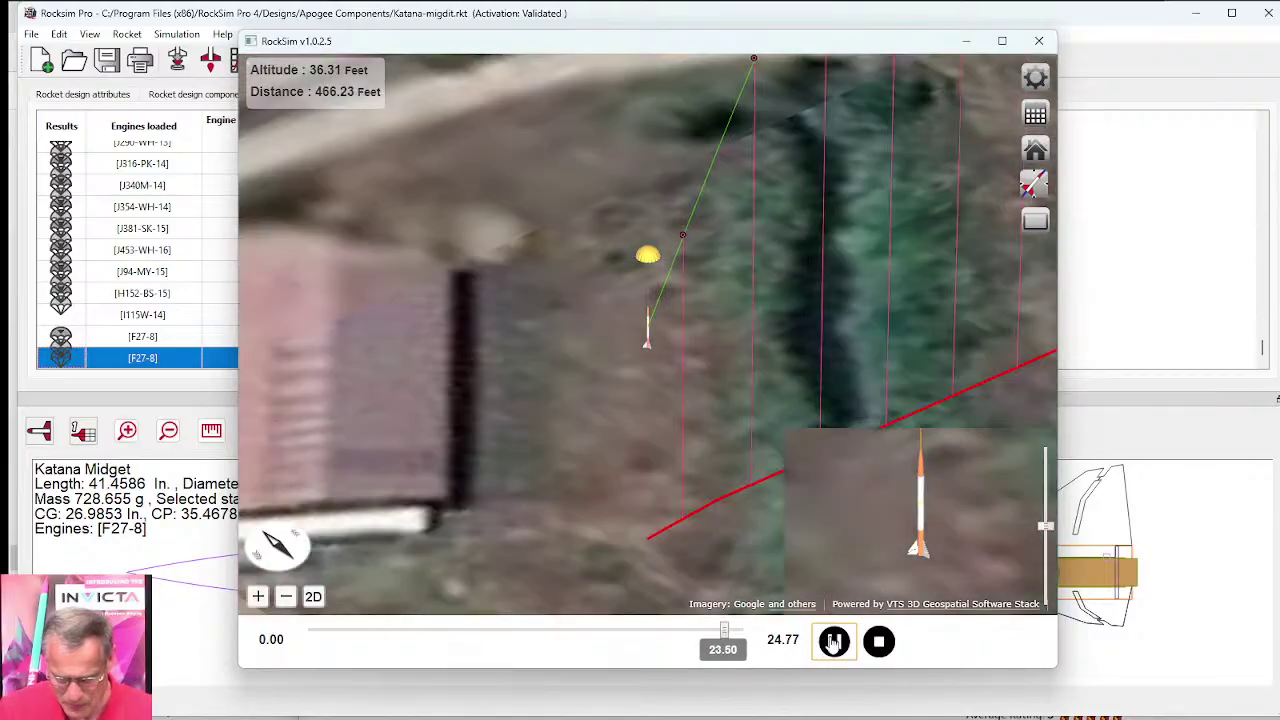
left_click(834, 641)
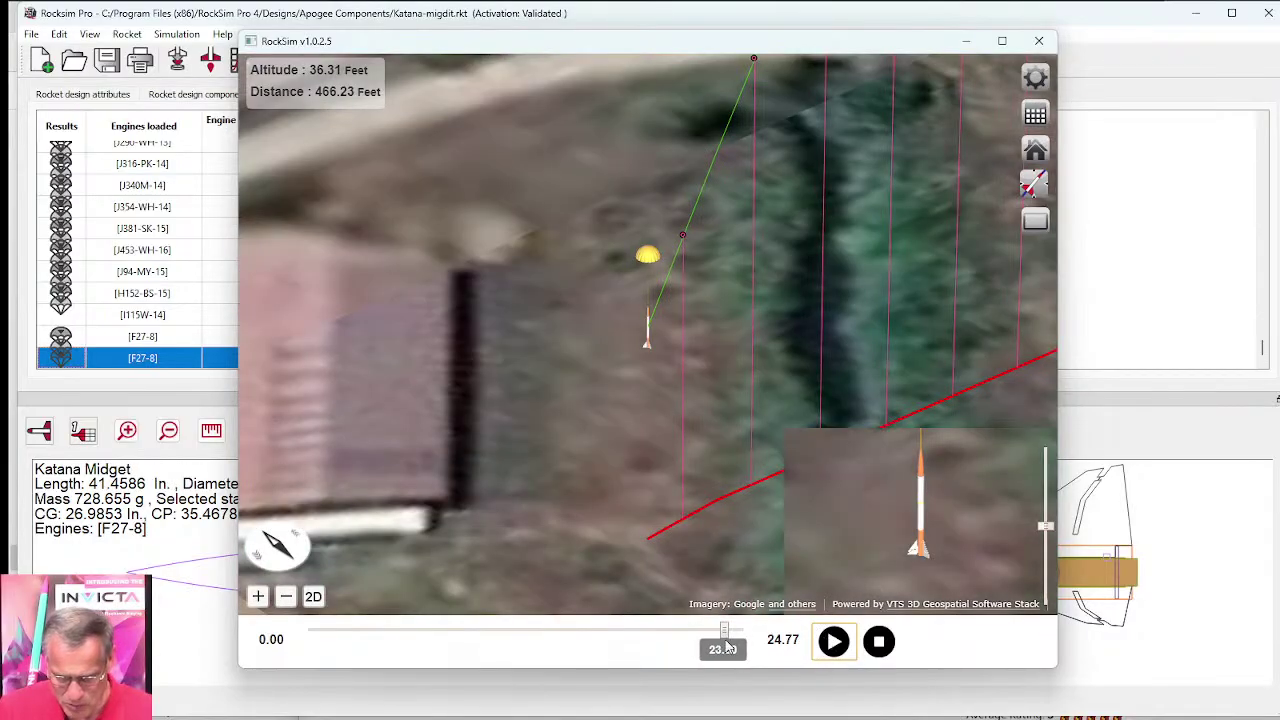
left_click_drag(725, 635, 745, 636)
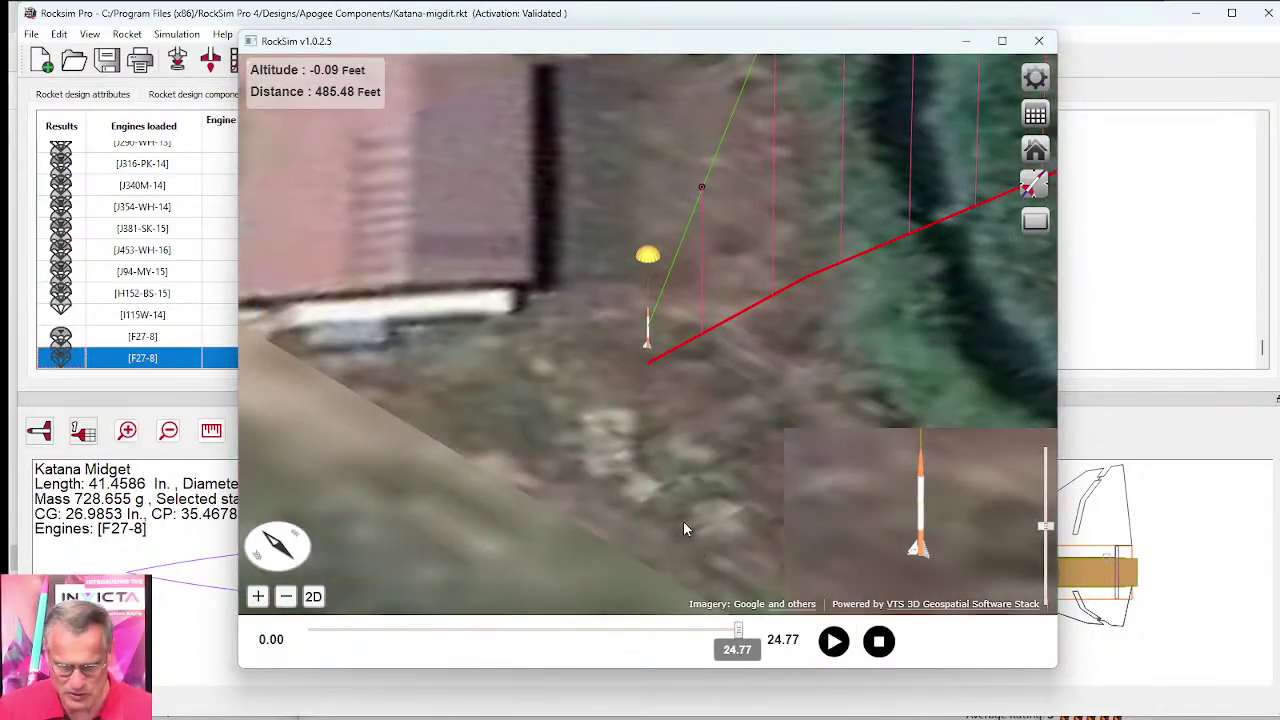
Step: Examine the complete flight path, from the landing point and ground track up to the apogee
scroll(674, 334, "down", 5)
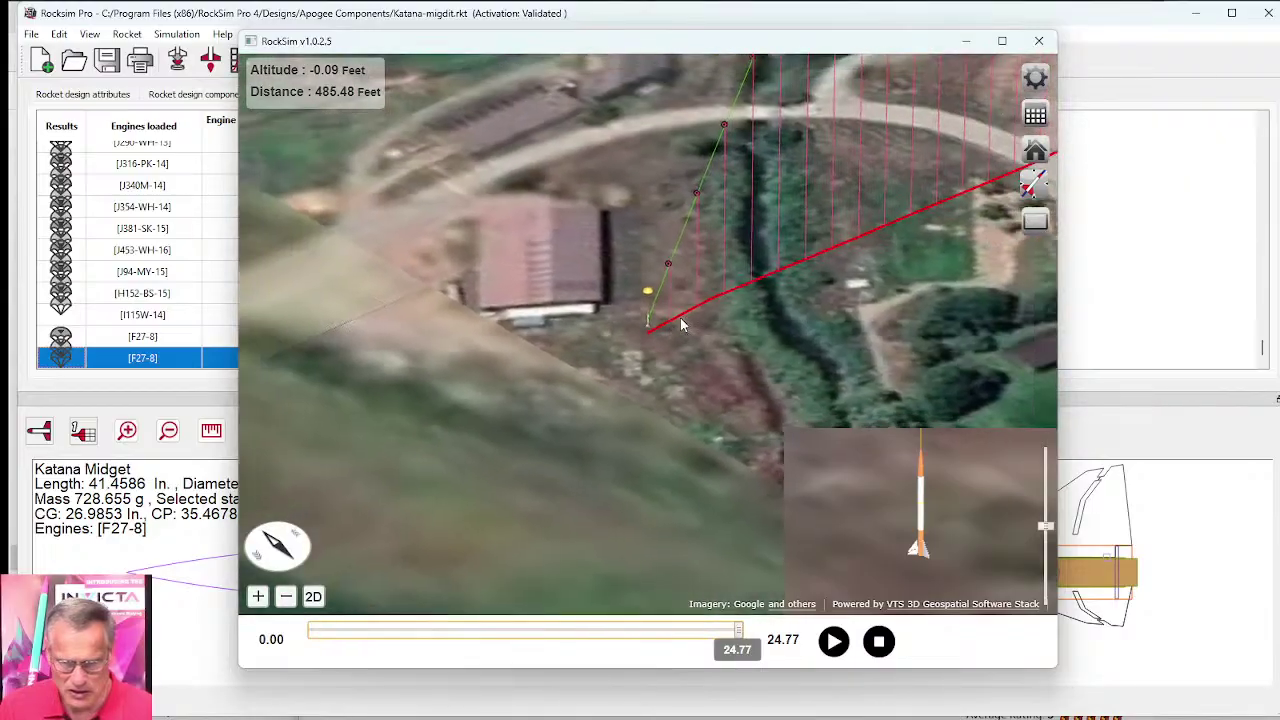
key("super")
key("Escape")
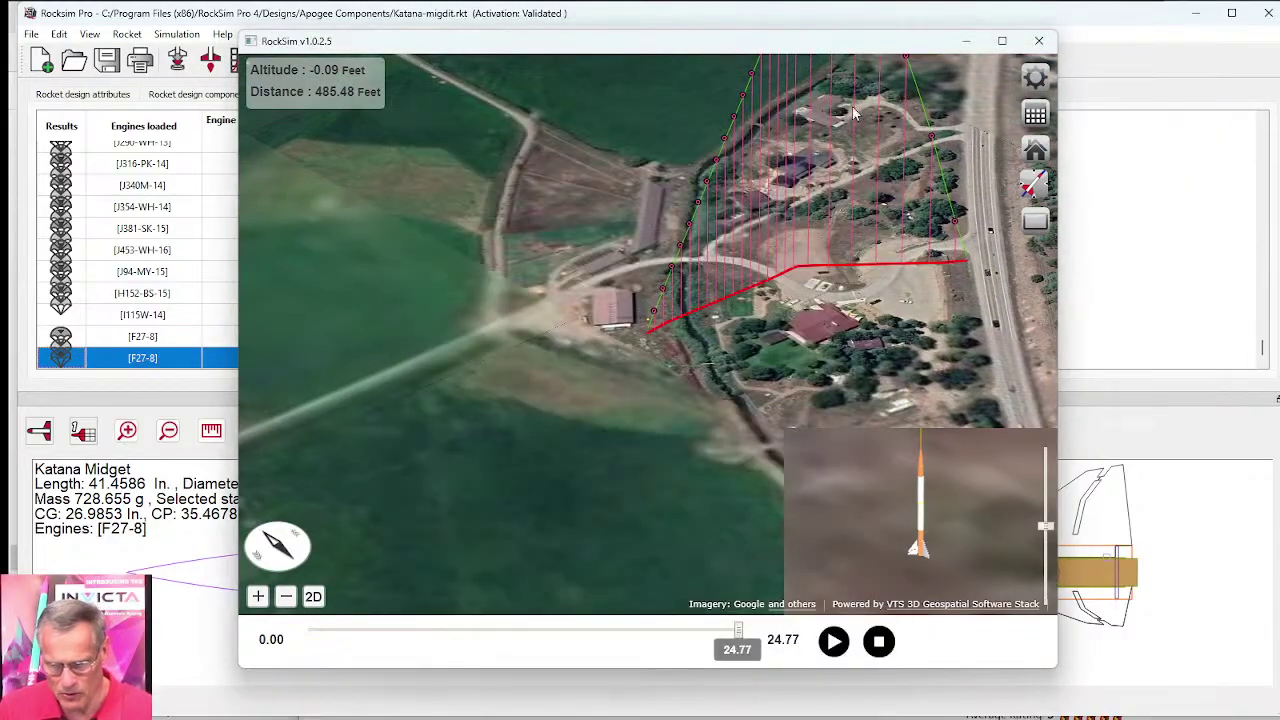
left_click_drag(843, 225, 690, 320)
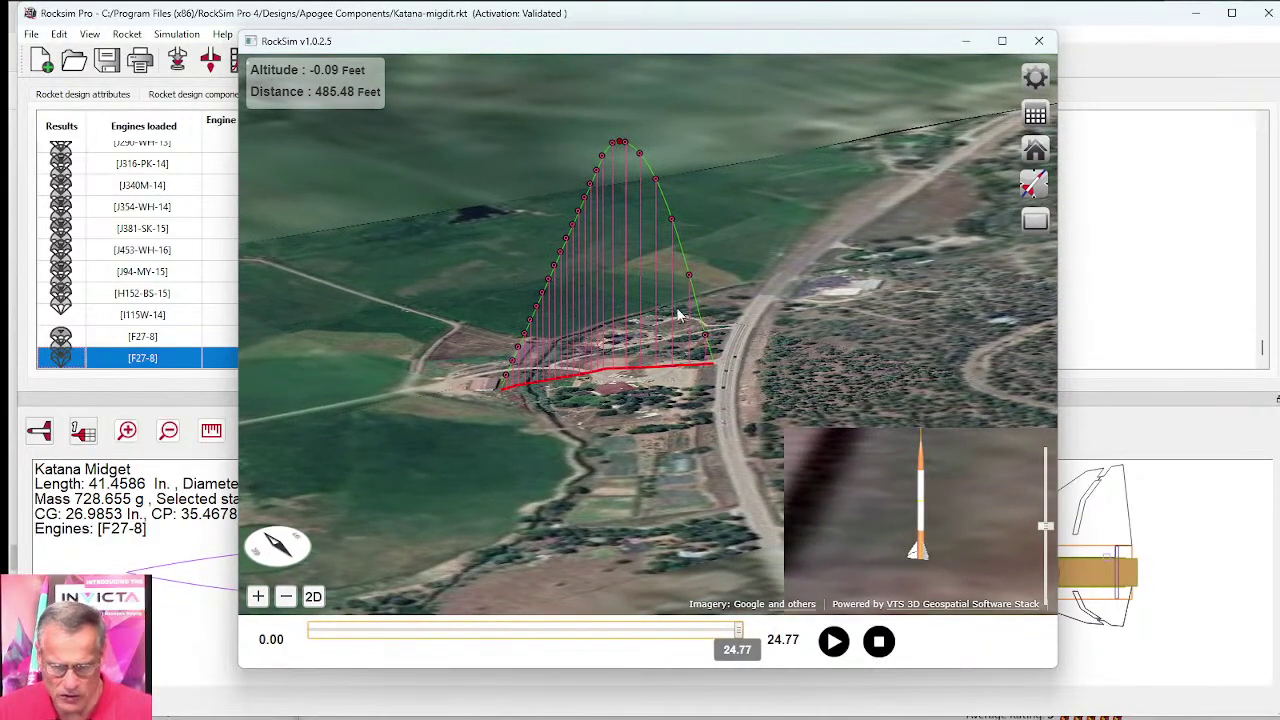
left_click_drag(637, 257, 638, 278)
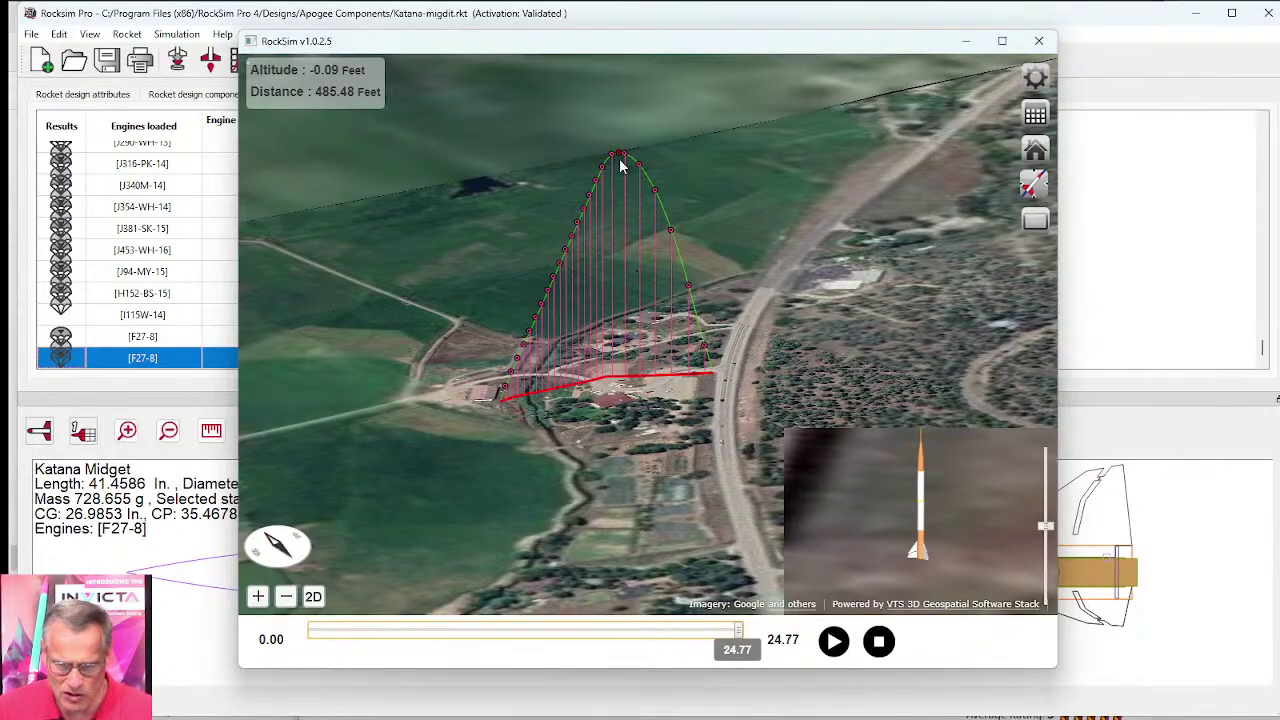
scroll(618, 157, "up", 5)
key("super")
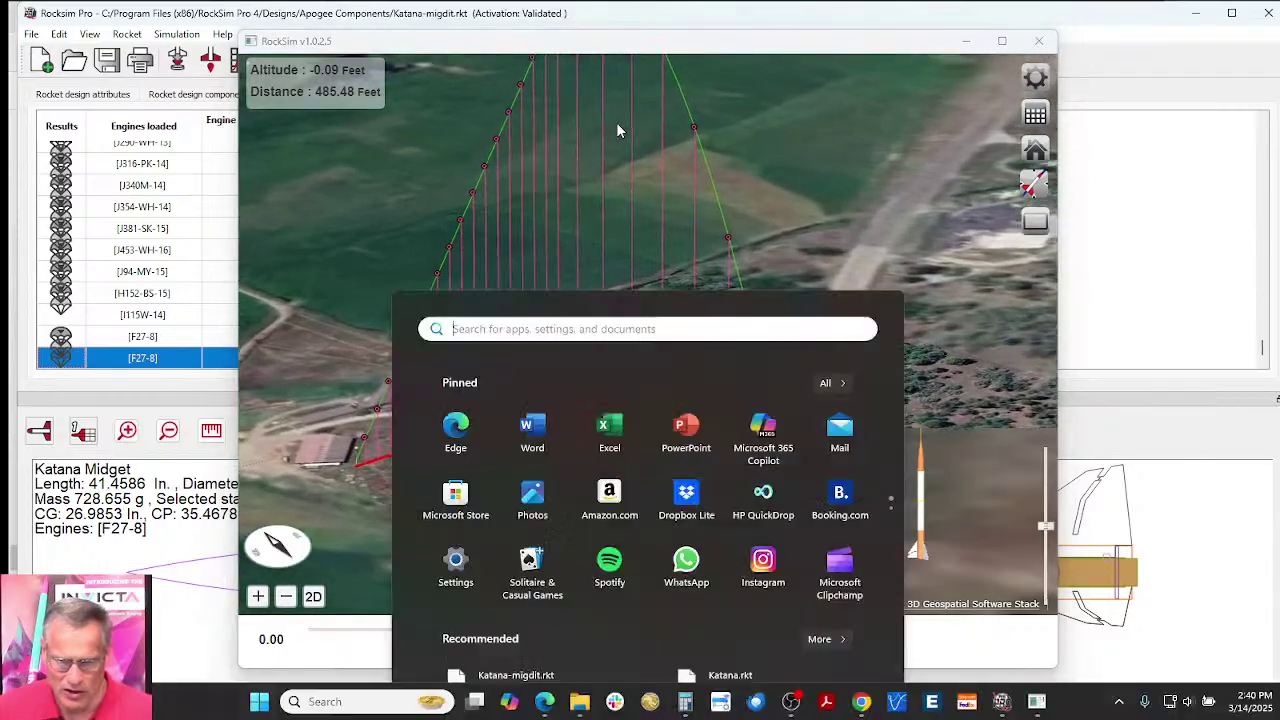
left_click(1005, 190)
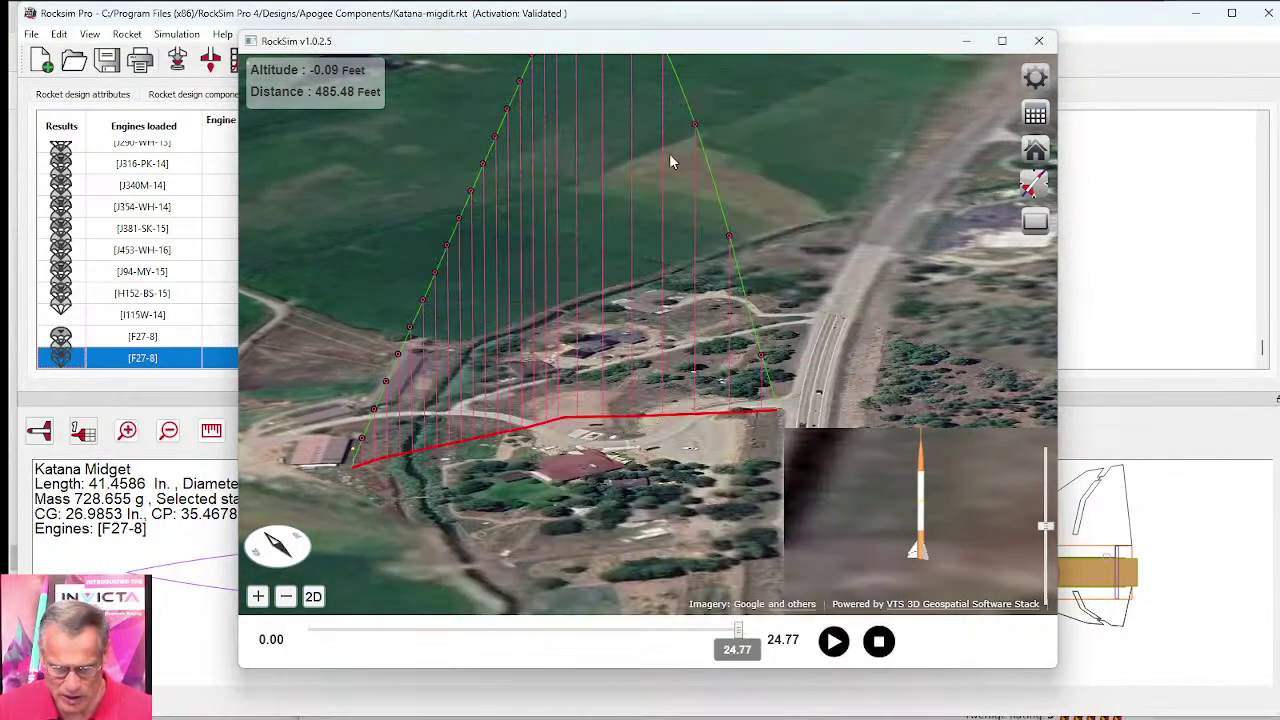
left_click_drag(670, 162, 677, 380)
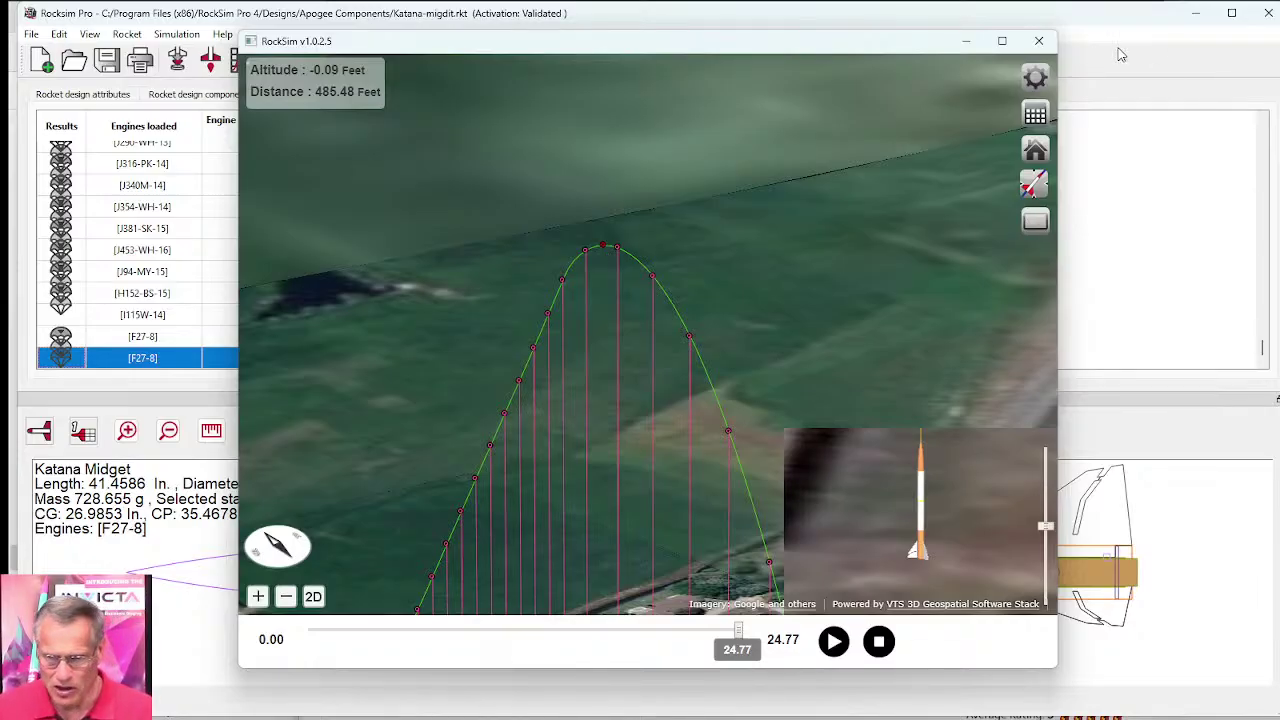
Step: Enable the weathercocking cone display in the flight profile preferences
left_click(1035, 82)
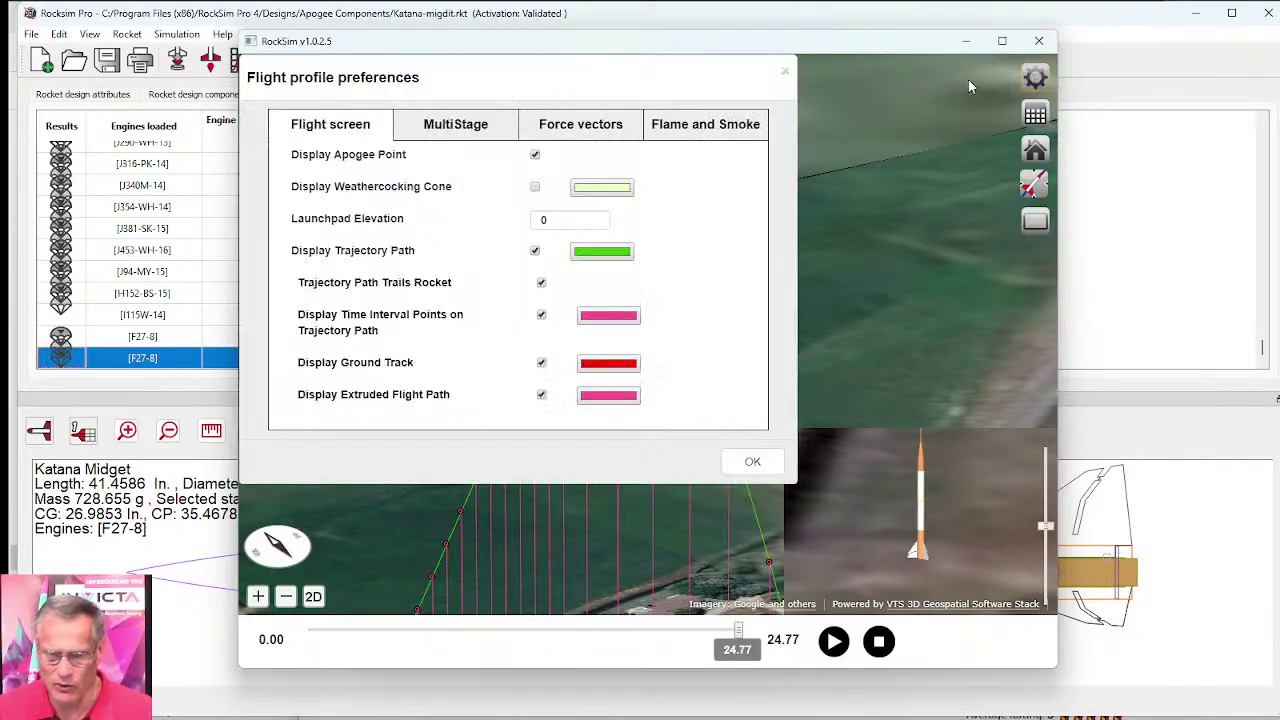
left_click(535, 187)
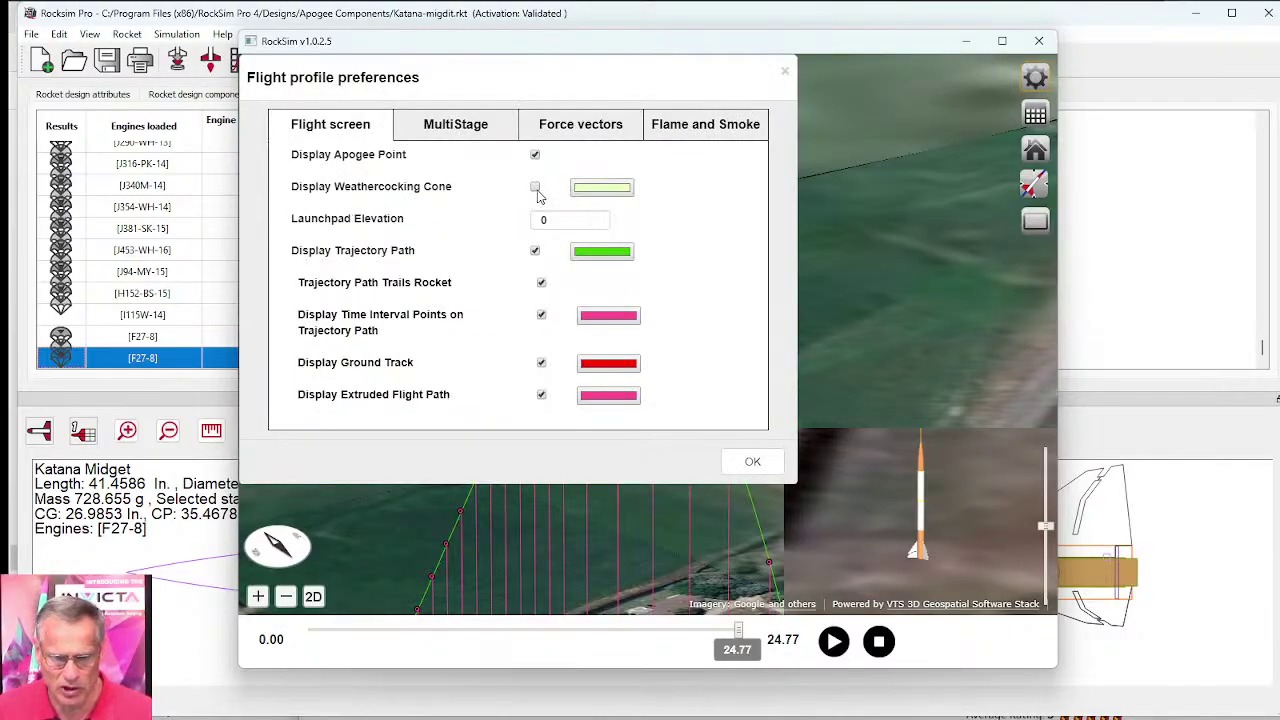
left_click(752, 461)
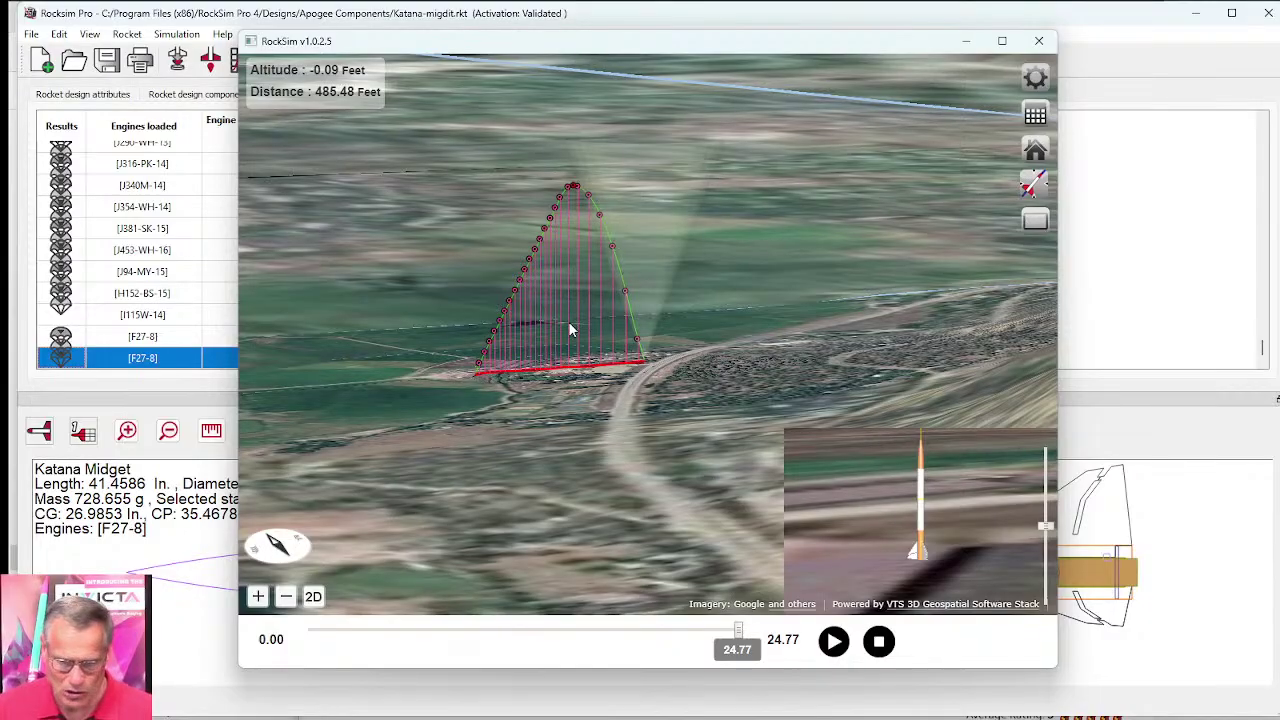
Step: Examine the landing point beside the red-roofed building and its position relative to the launch site
left_click_drag(568, 321, 540, 430)
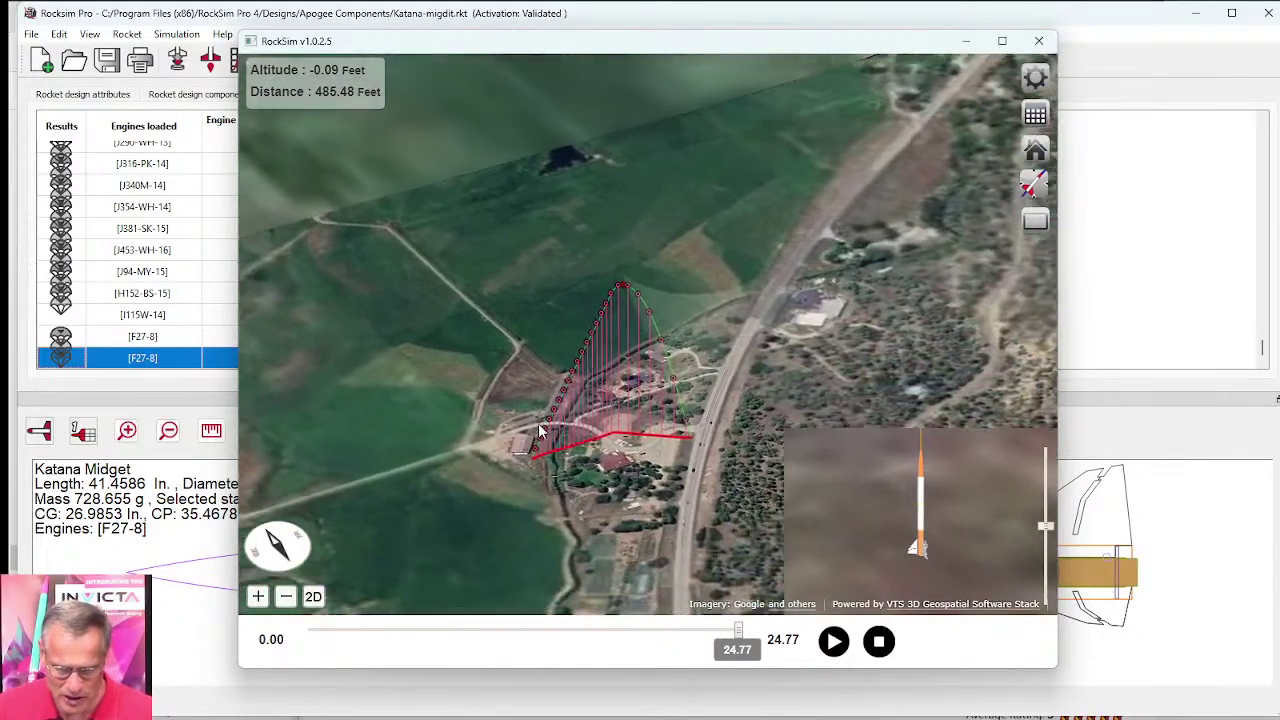
scroll(443, 477, "up", 3)
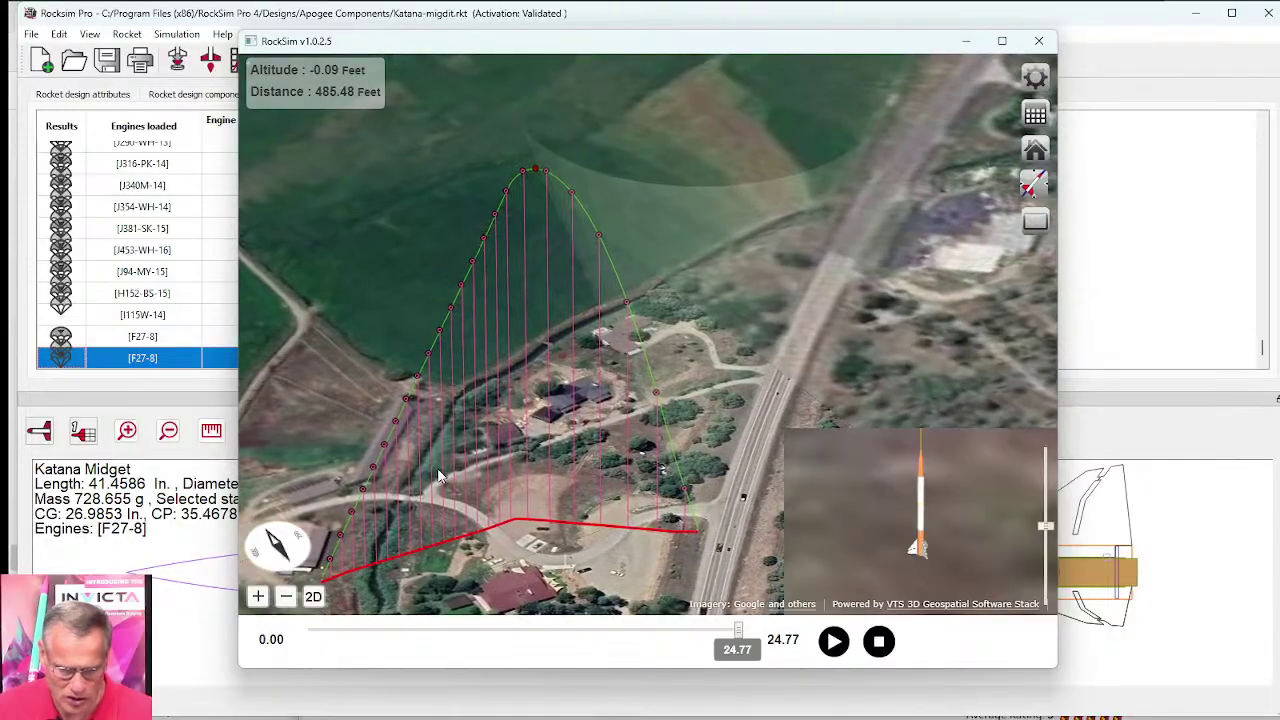
scroll(440, 477, "up", 3)
scroll(560, 457, "up", 4)
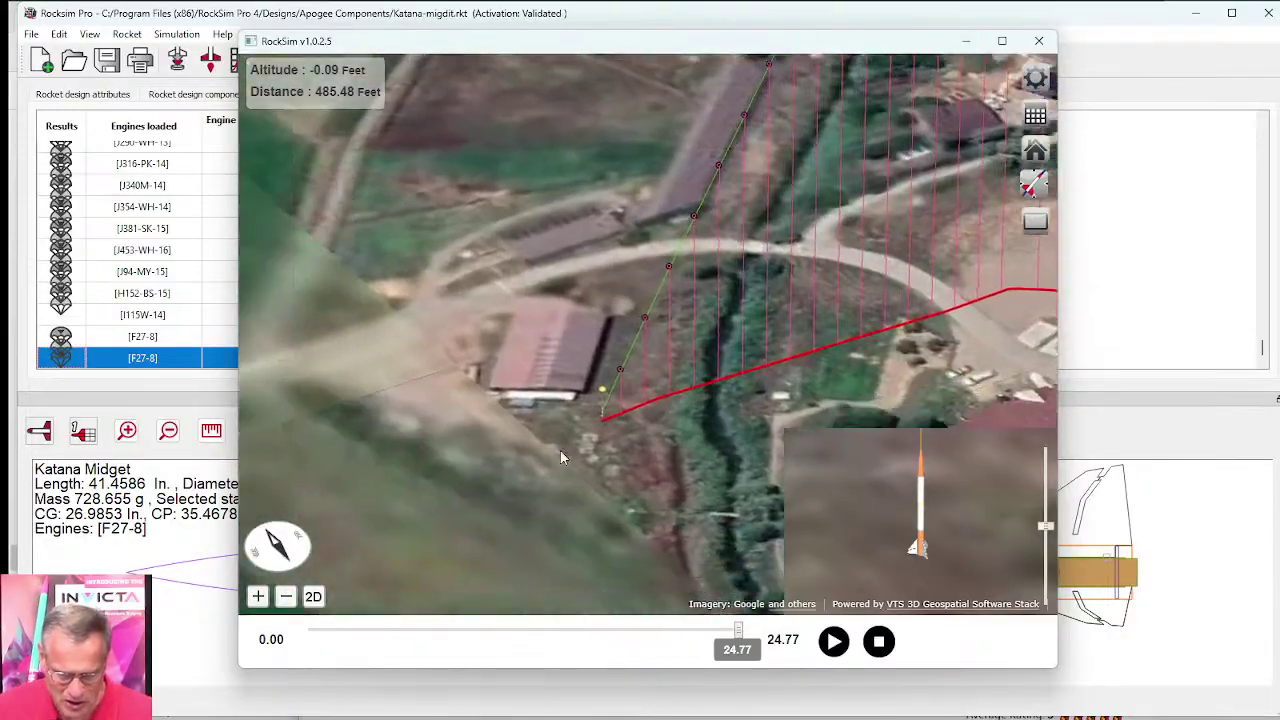
scroll(560, 457, "up", 2)
scroll(680, 351, "up", 2)
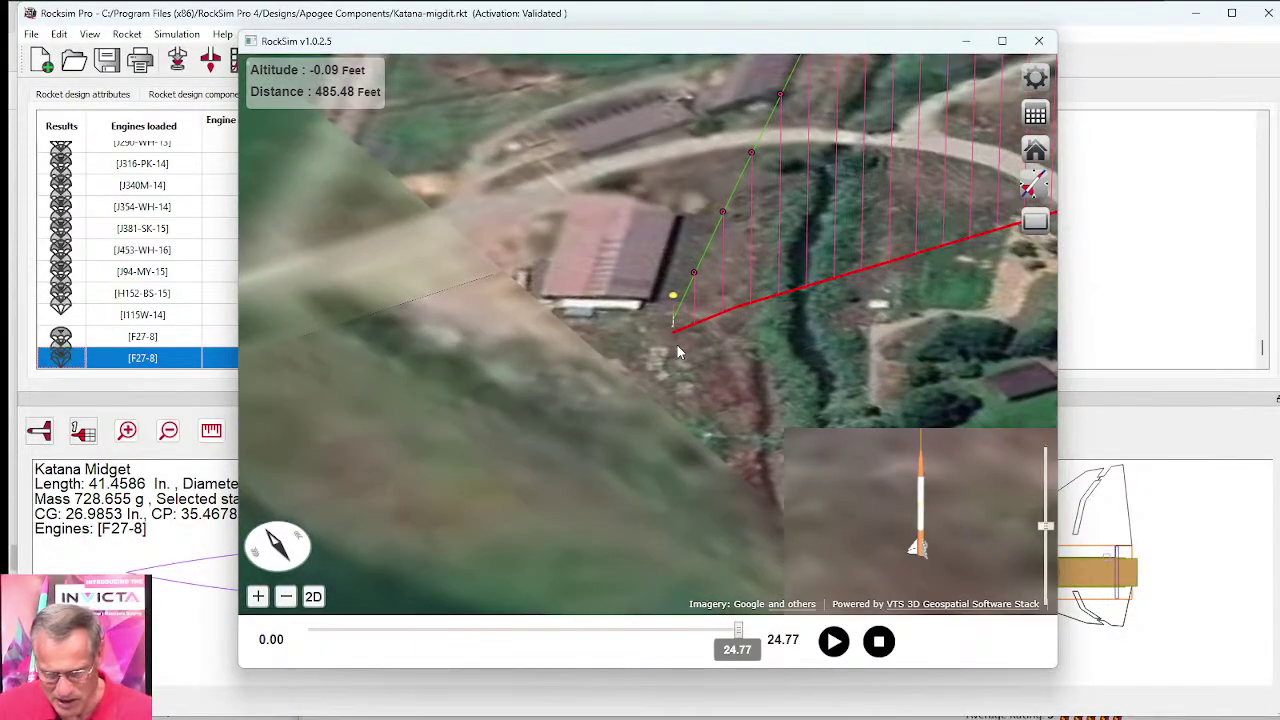
scroll(677, 351, "up", 2)
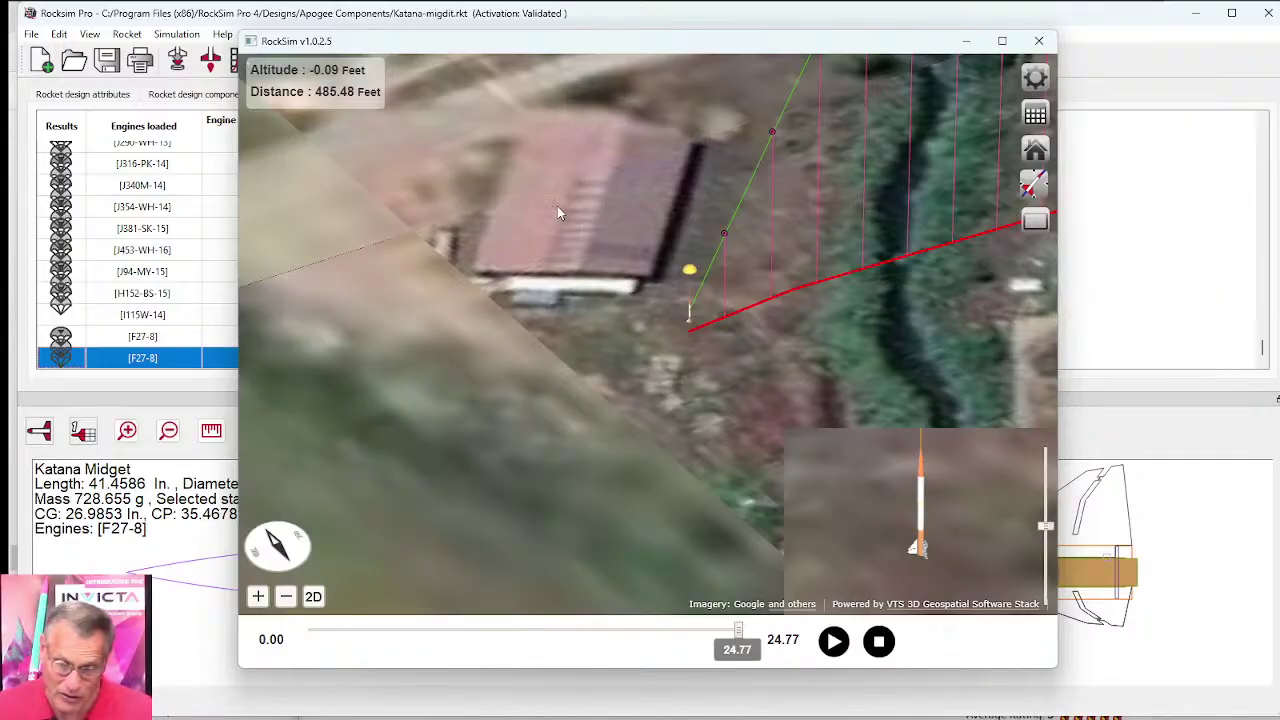
scroll(712, 352, "down", 5)
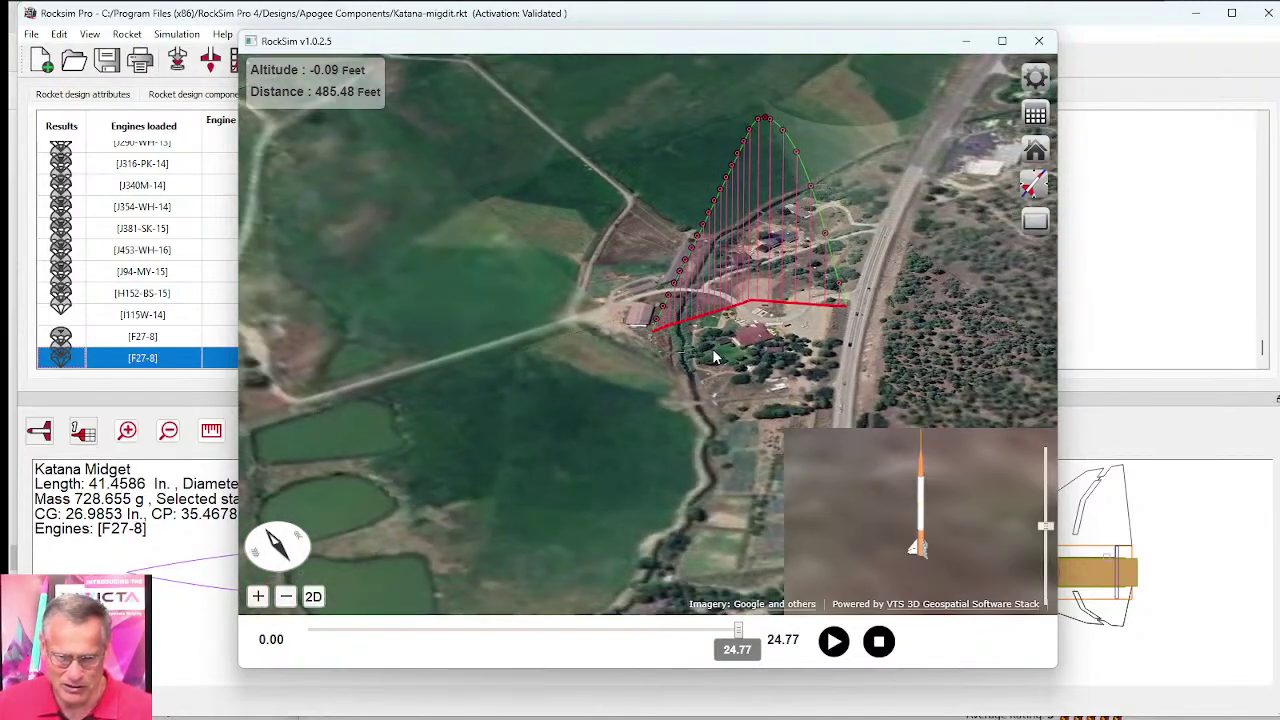
scroll(713, 352, "down", 3)
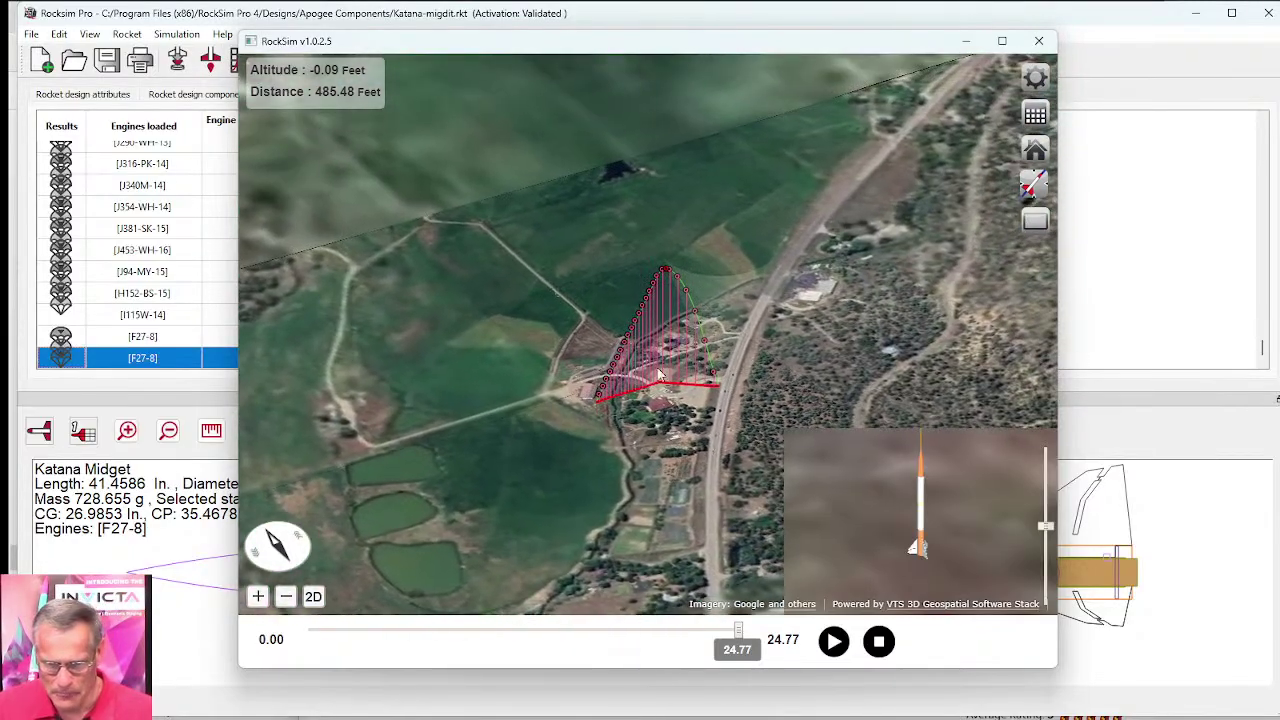
Step: Close the flight profile and widen the Velocity at deployment column so its full heading is readable
left_click(1039, 41)
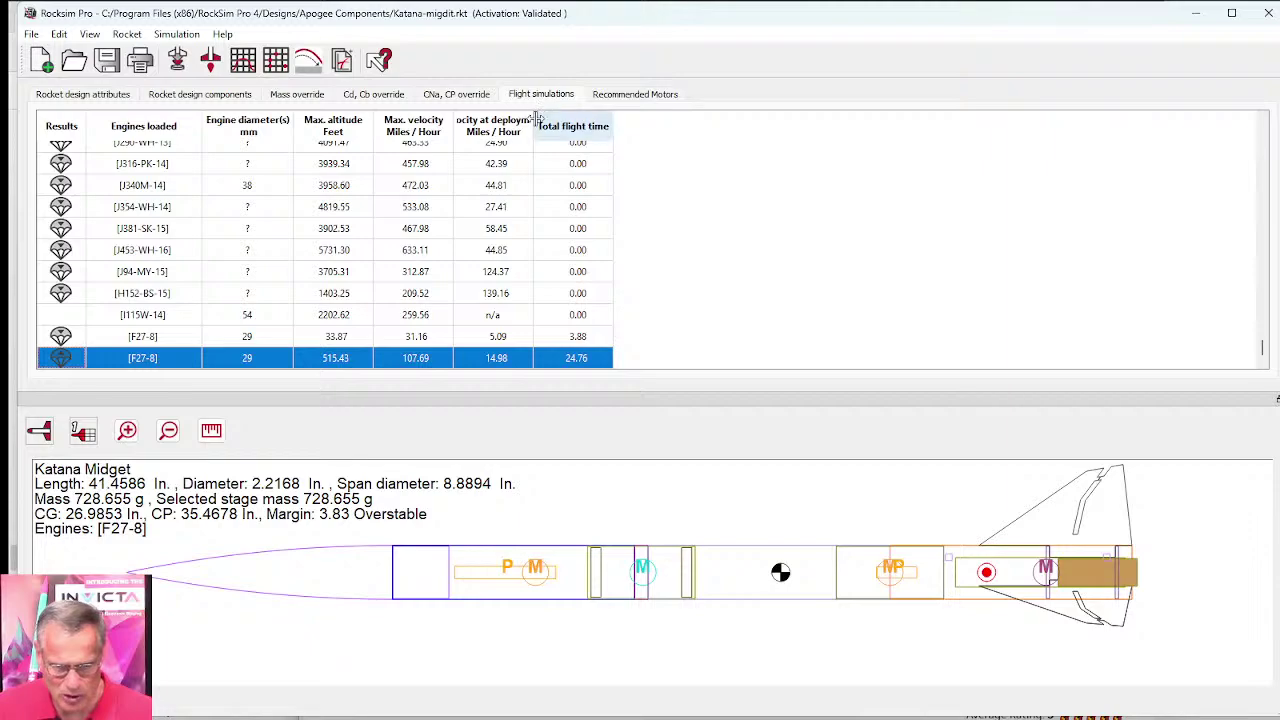
left_click_drag(533, 125, 598, 122)
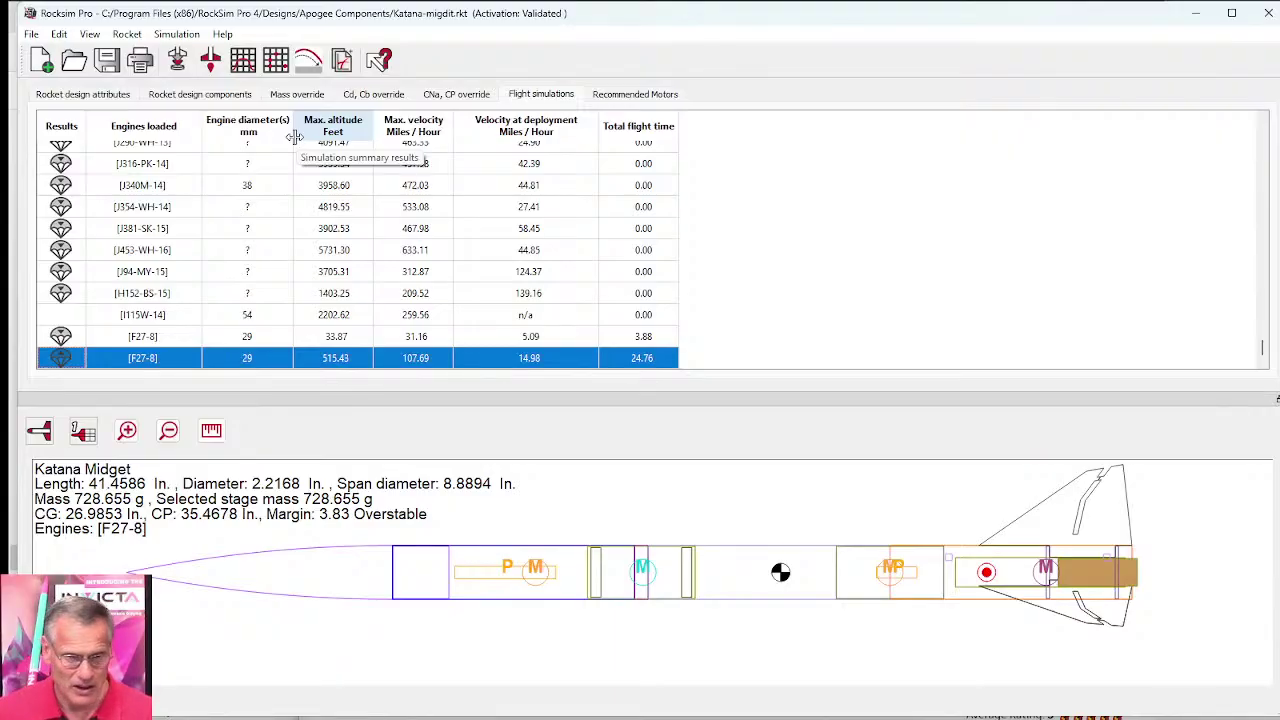
Step: Set the F27-8 simulation's launch guide angle from vertical to 5.375 degrees and run the simulation for its flight profile
left_click(177, 62)
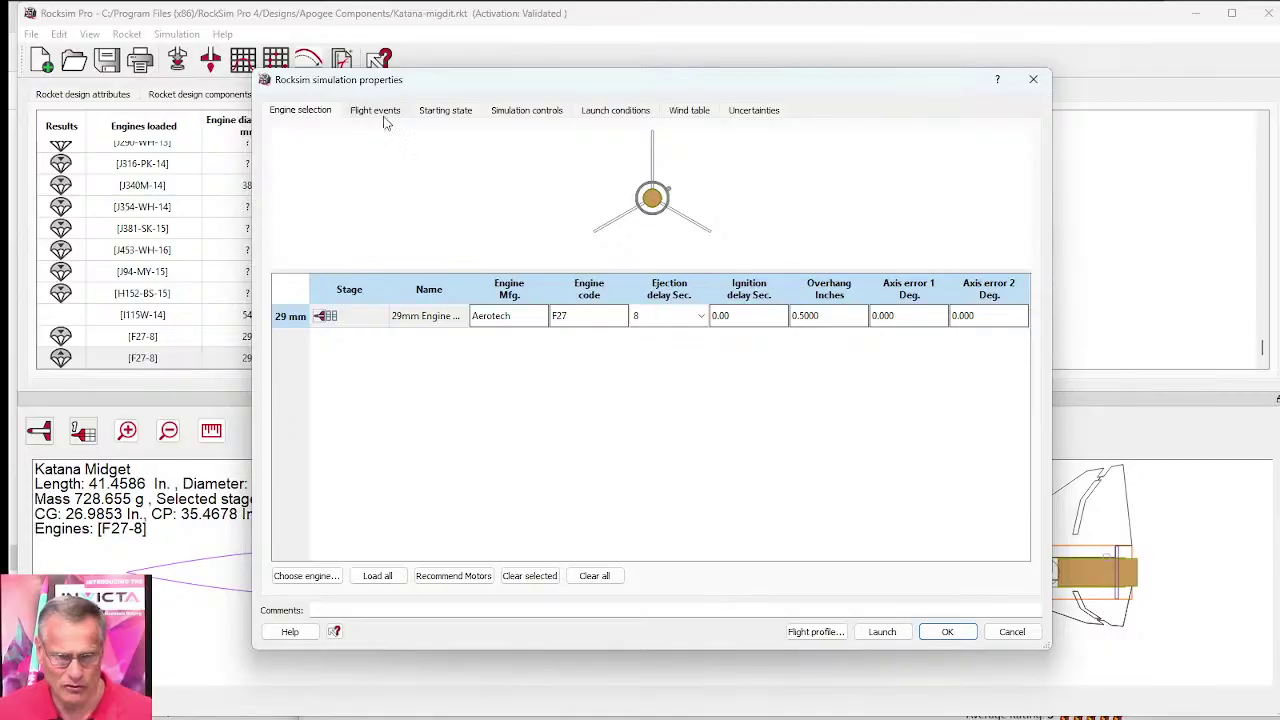
left_click(452, 112)
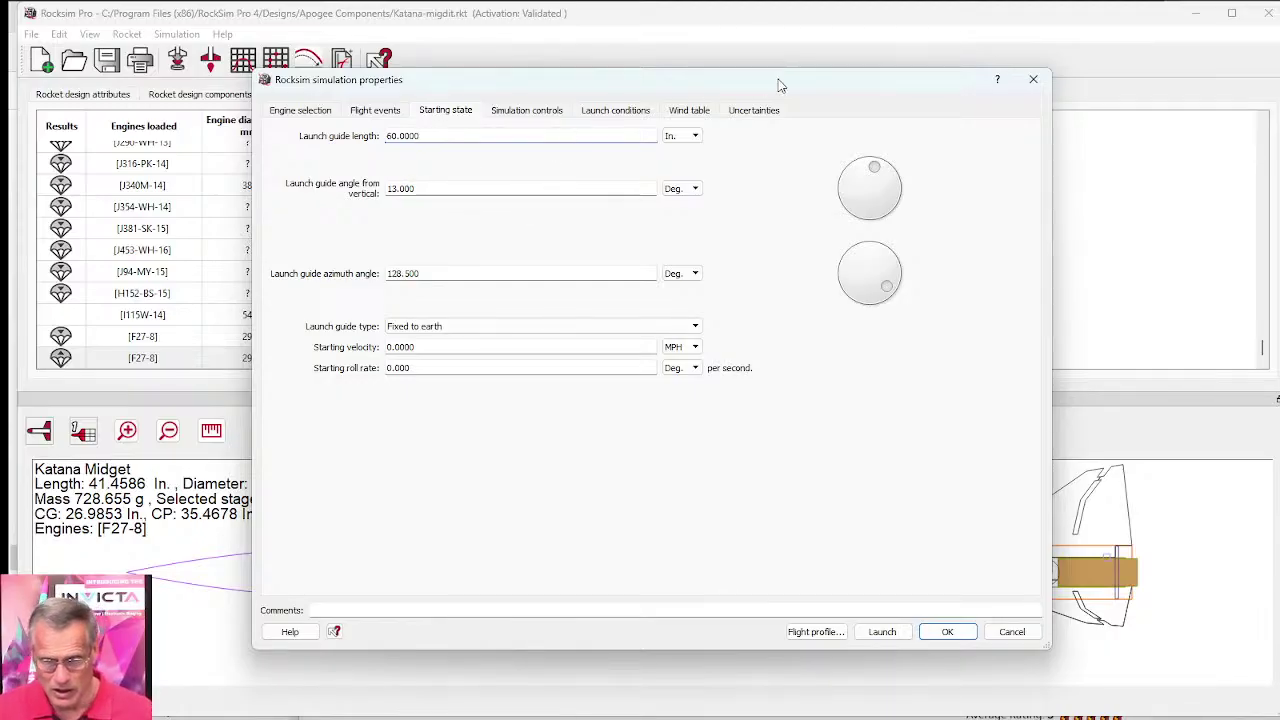
left_click_drag(875, 170, 874, 170)
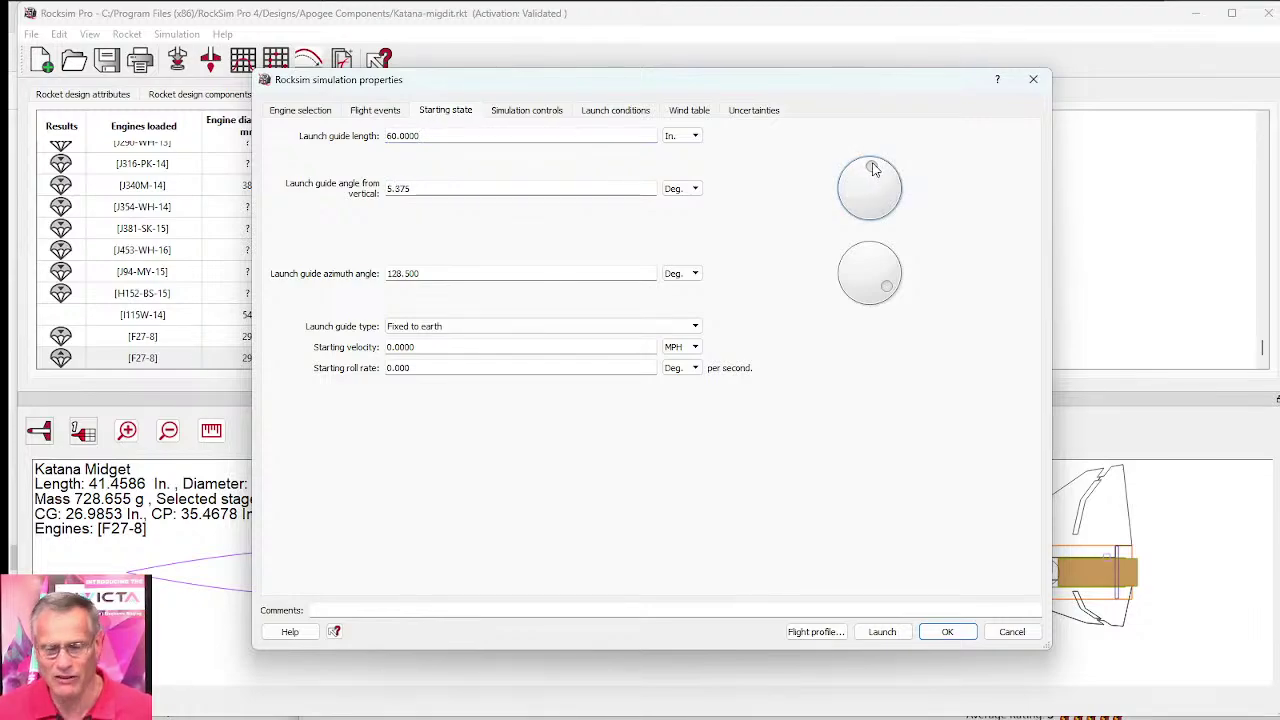
left_click(826, 632)
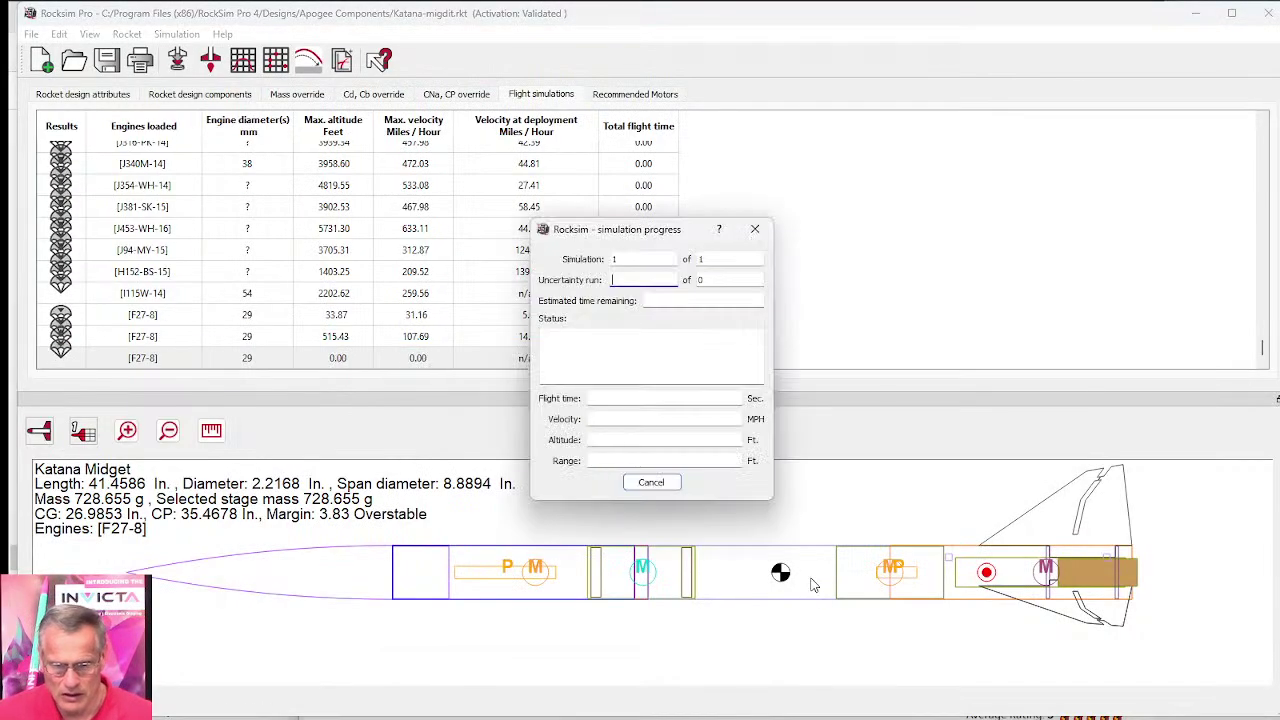
Step: Examine the launch pad and its surroundings beside the highway in the new simulation's 3D flight profile
double_click(200, 356)
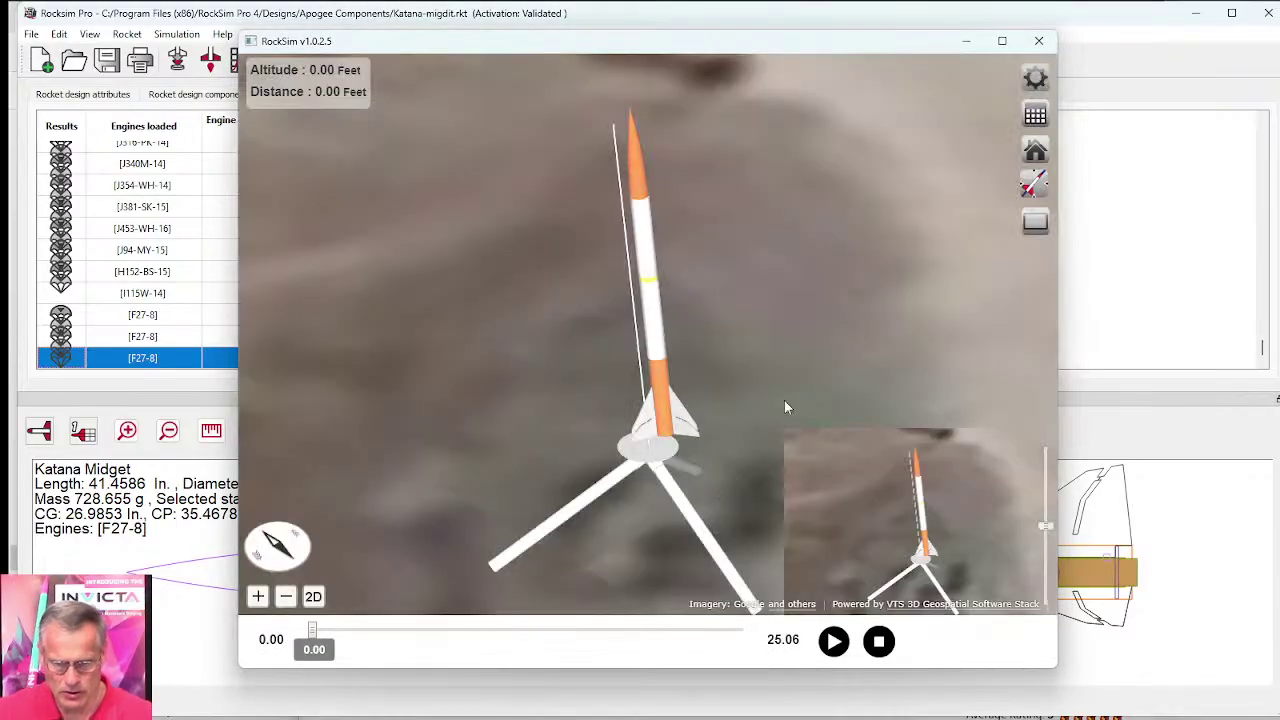
key("super")
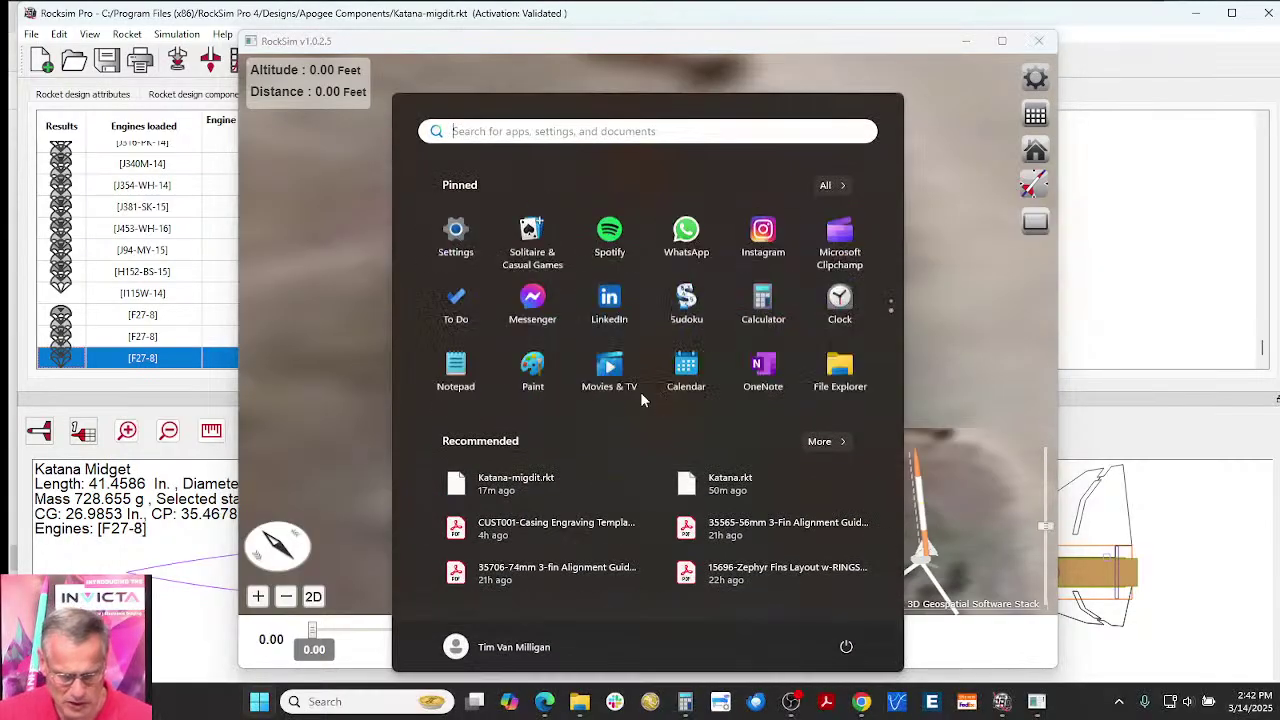
scroll(641, 394, "down", 1)
left_click(951, 248)
left_click_drag(939, 233, 729, 279)
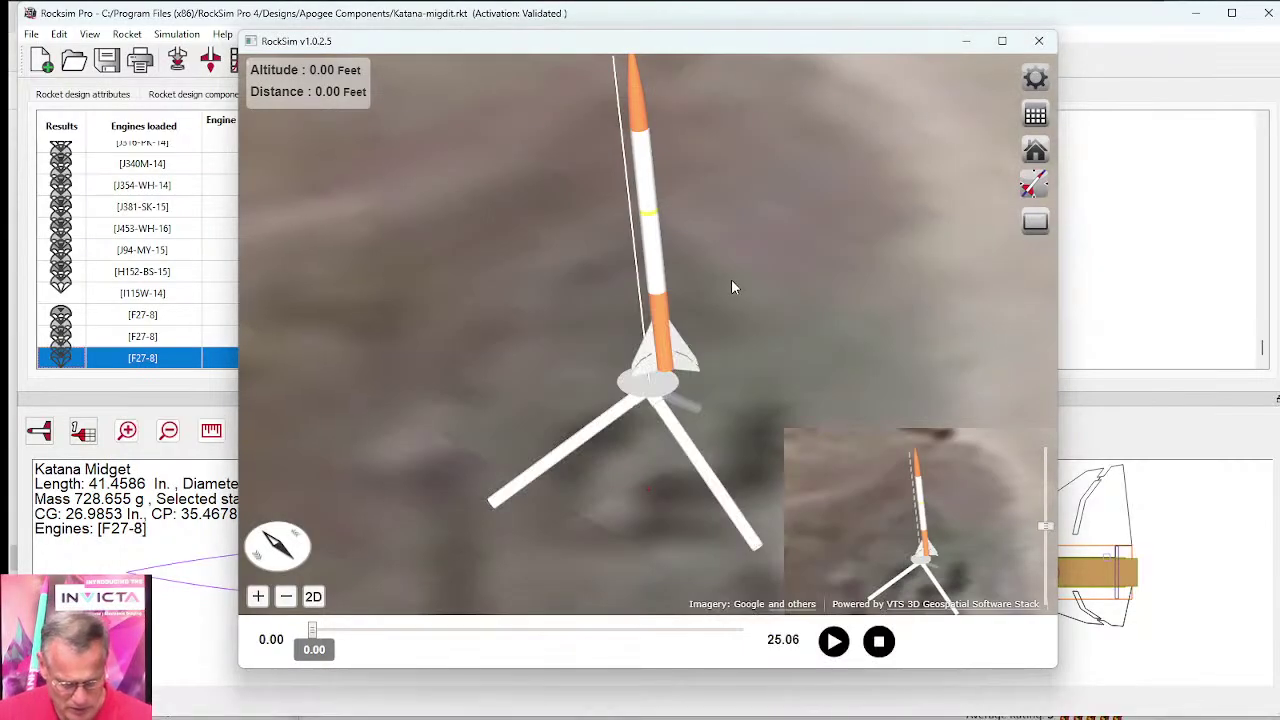
scroll(731, 279, "down", 3)
scroll(631, 279, "down", 5)
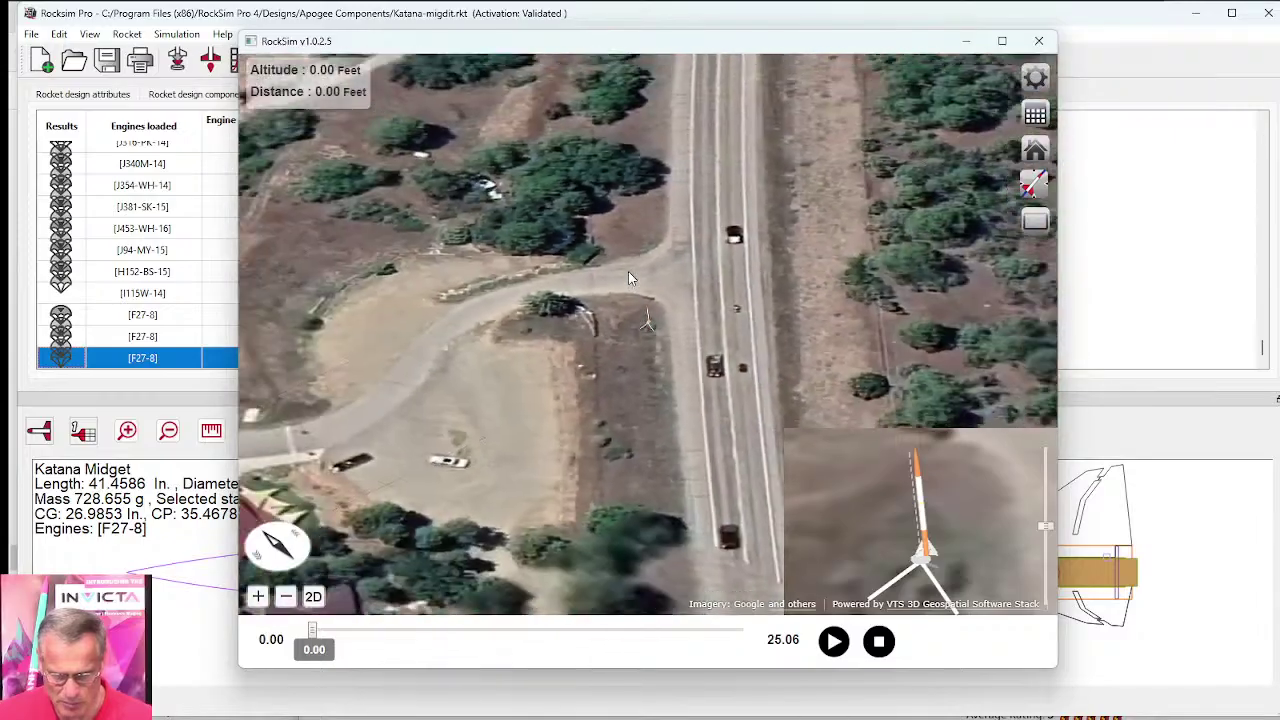
Step: Play the flight past apogee, advance it to the landing point at 25.06 seconds, and close the flight profile
left_click(833, 643)
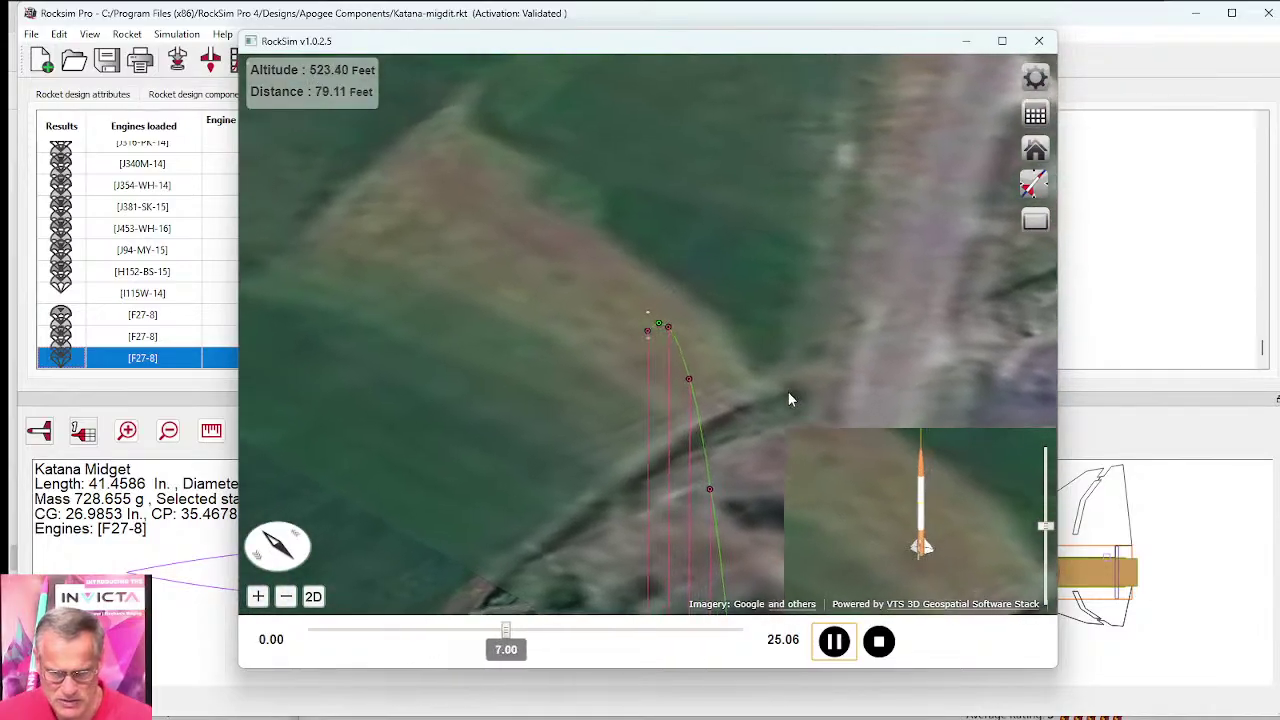
left_click(834, 641)
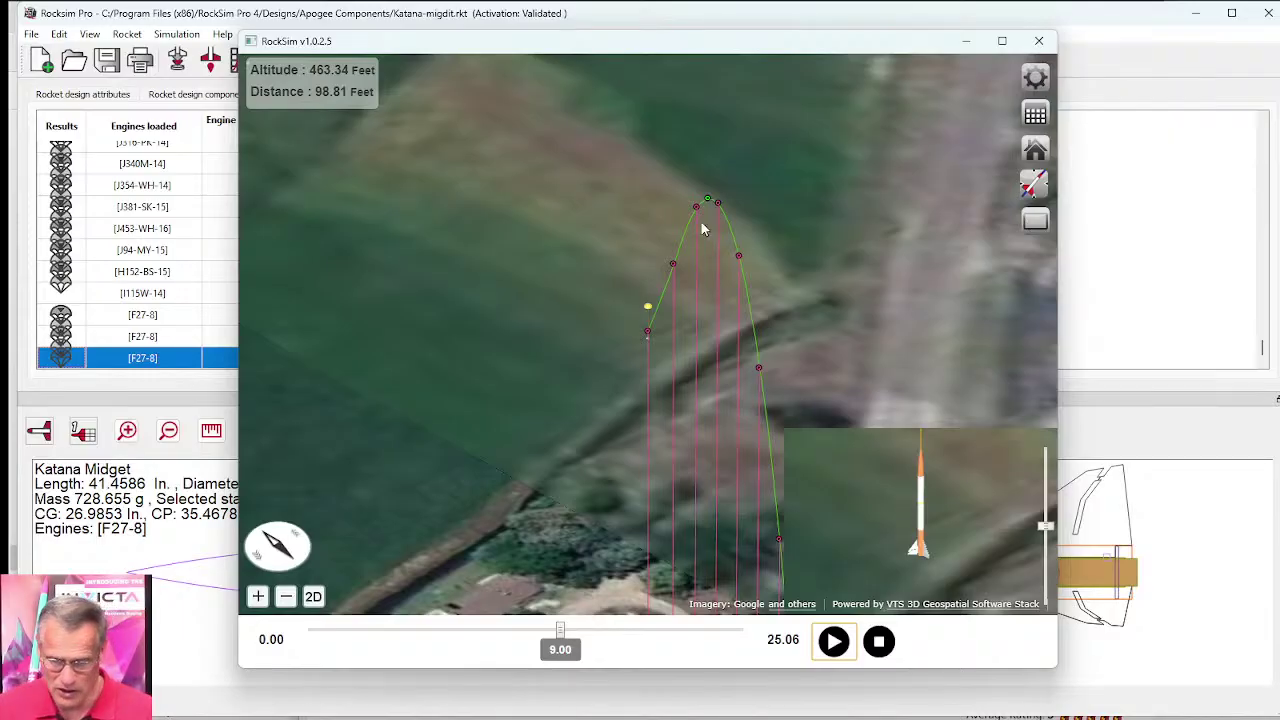
left_click_drag(560, 629, 777, 621)
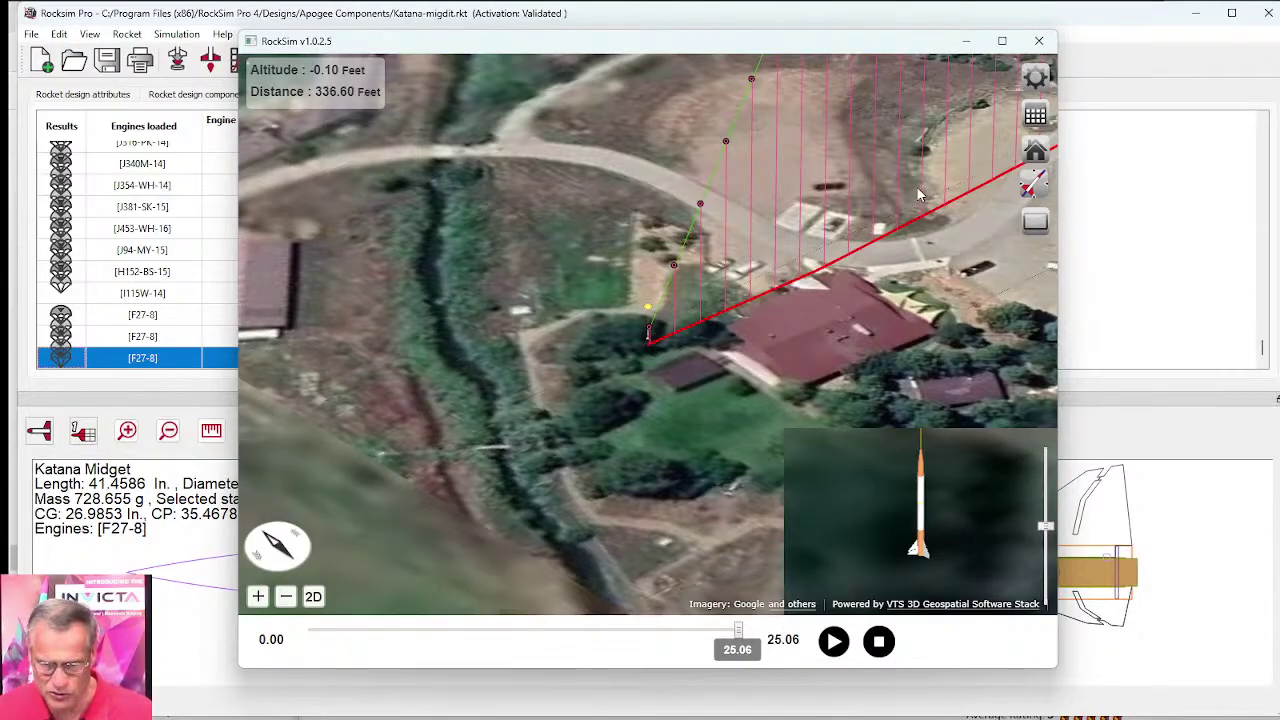
left_click(1038, 41)
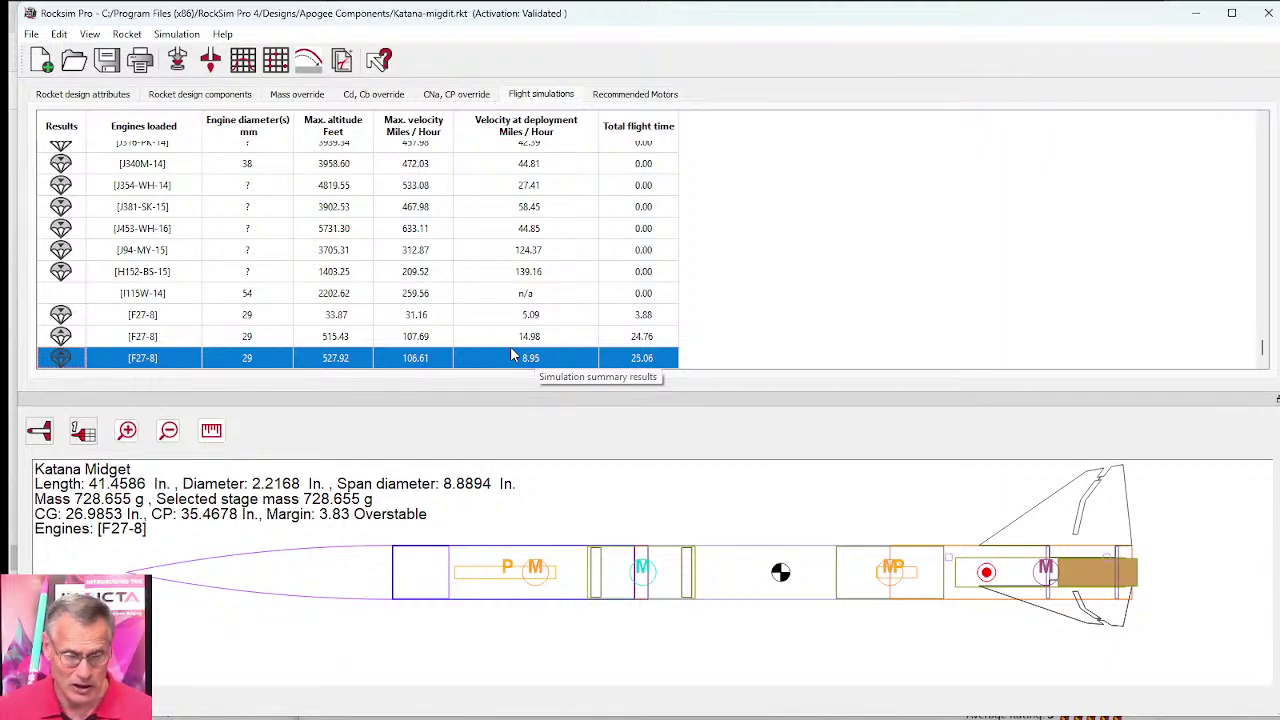
Step: Open the last two F27-8 simulations together in one 3D flight profile and enlarge its window
left_click(256, 338, "ctrl")
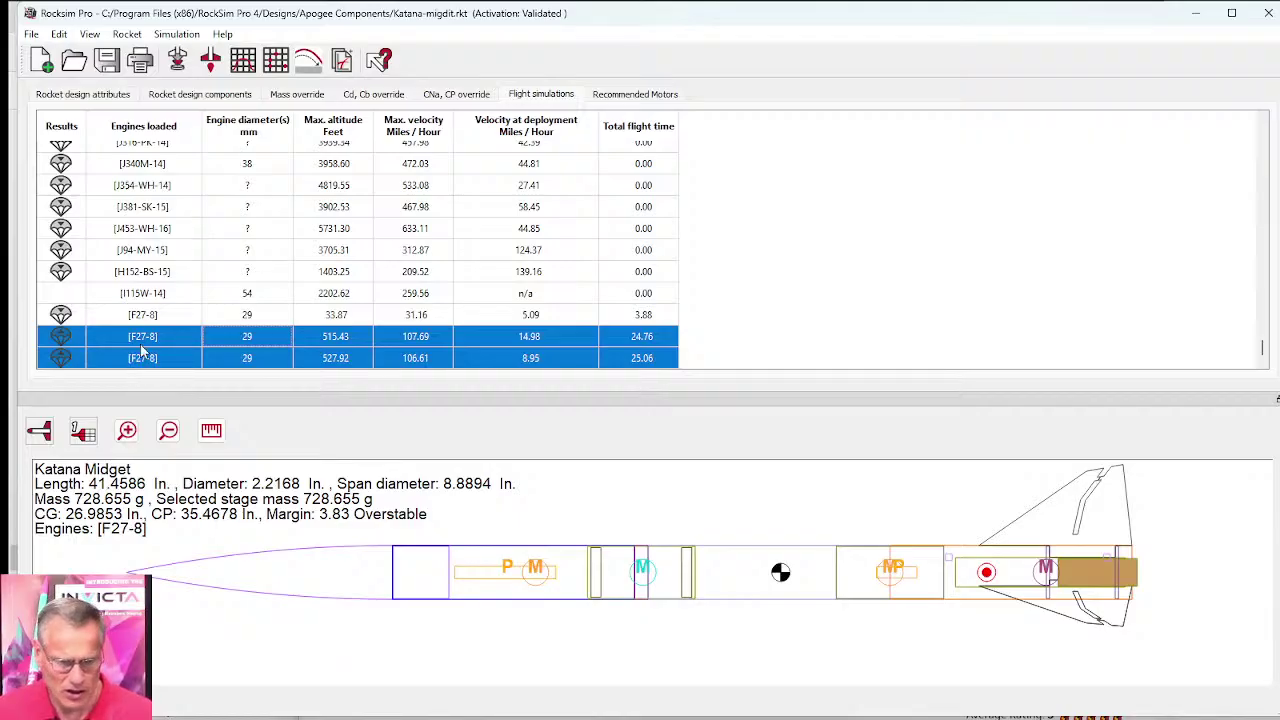
left_click(312, 62)
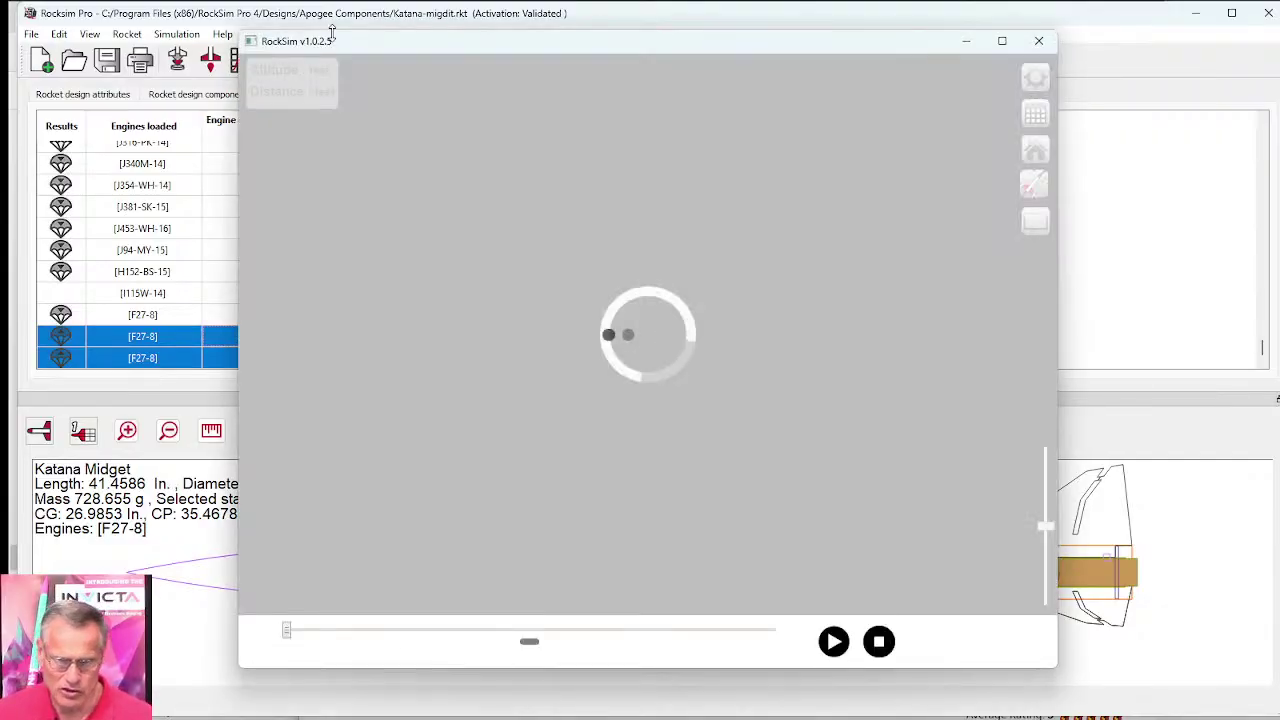
left_click_drag(331, 35, 194, 11)
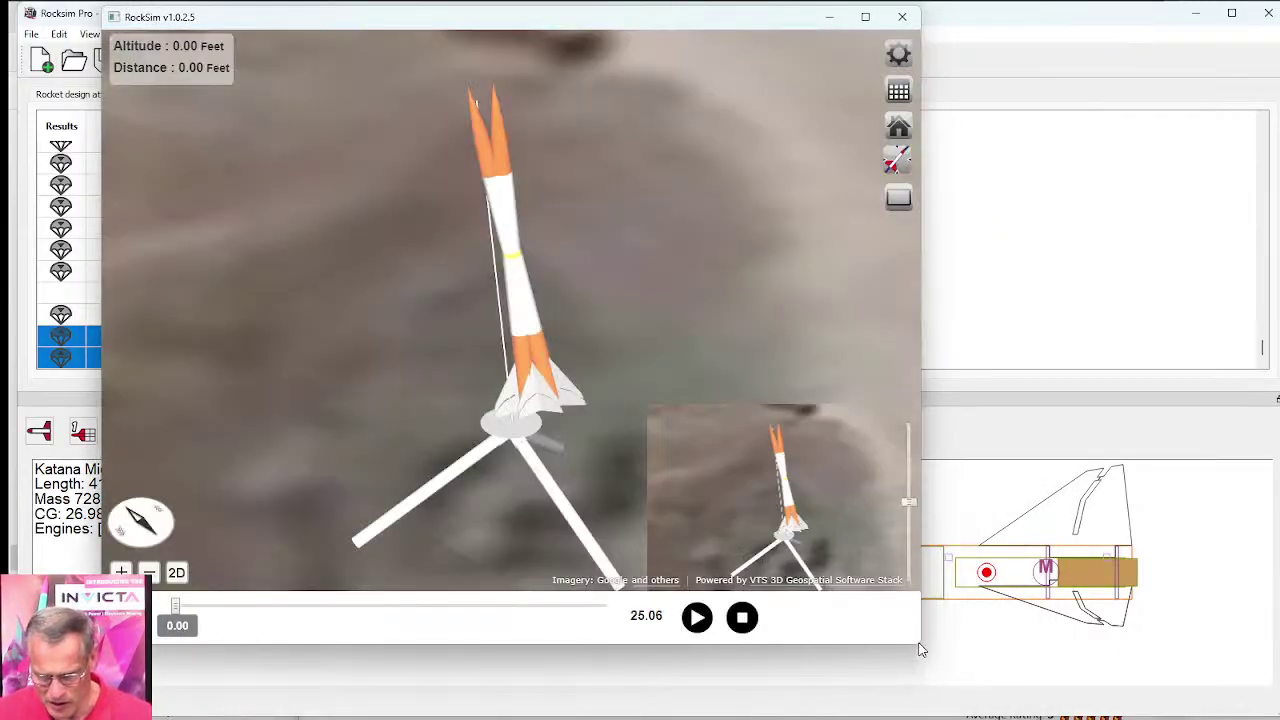
left_click_drag(920, 648, 1265, 688)
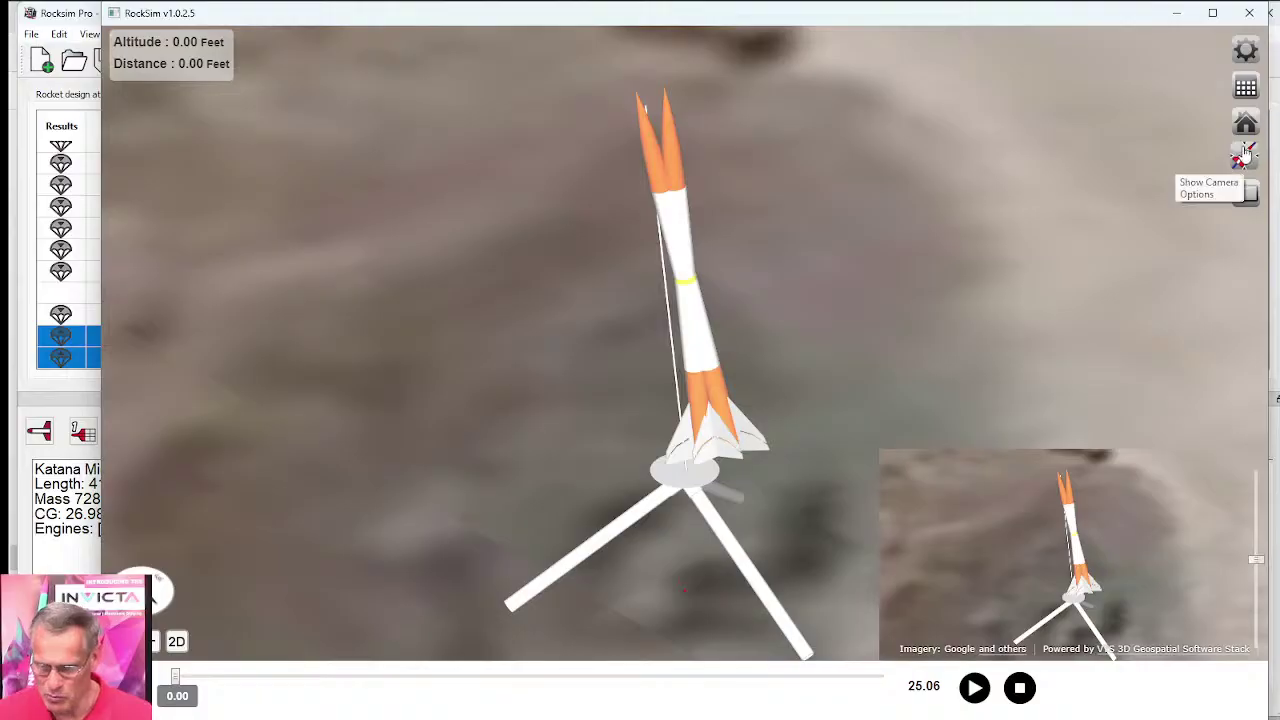
Step: Play both flights through to landing, compare their paths and landing points, also in 2D, and close the flight profile
left_click(970, 680)
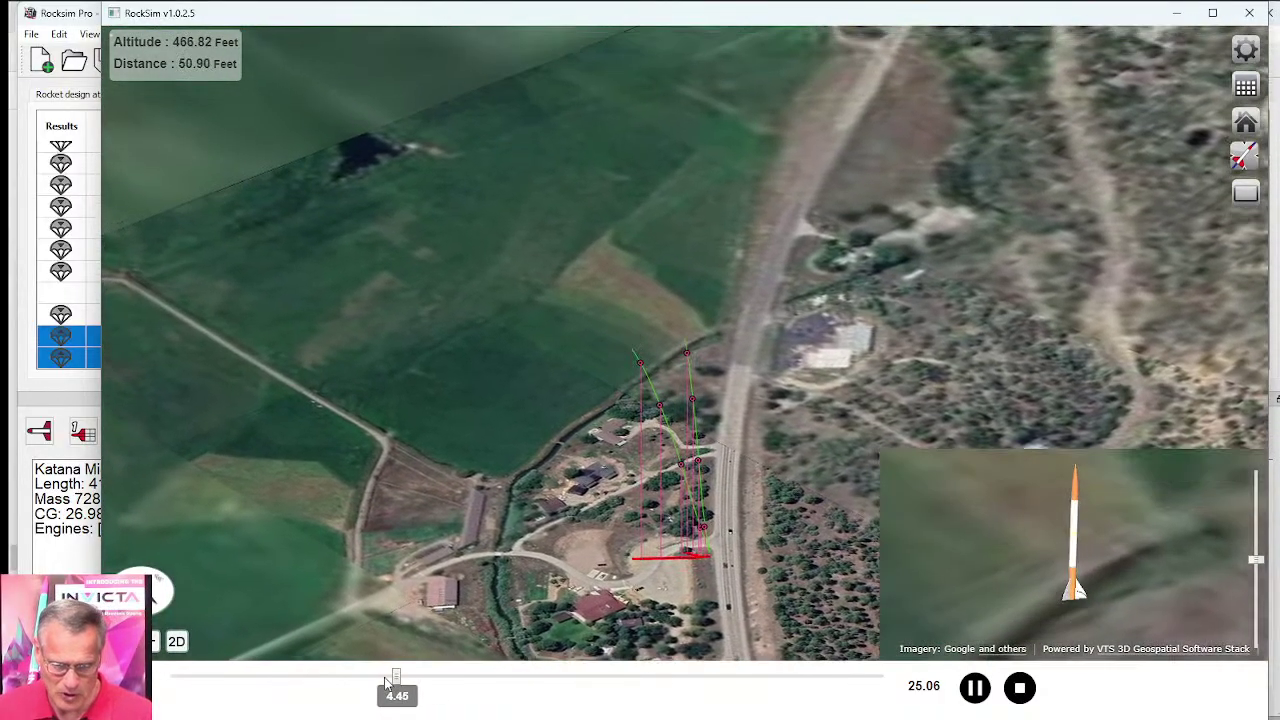
left_click_drag(388, 683, 882, 664)
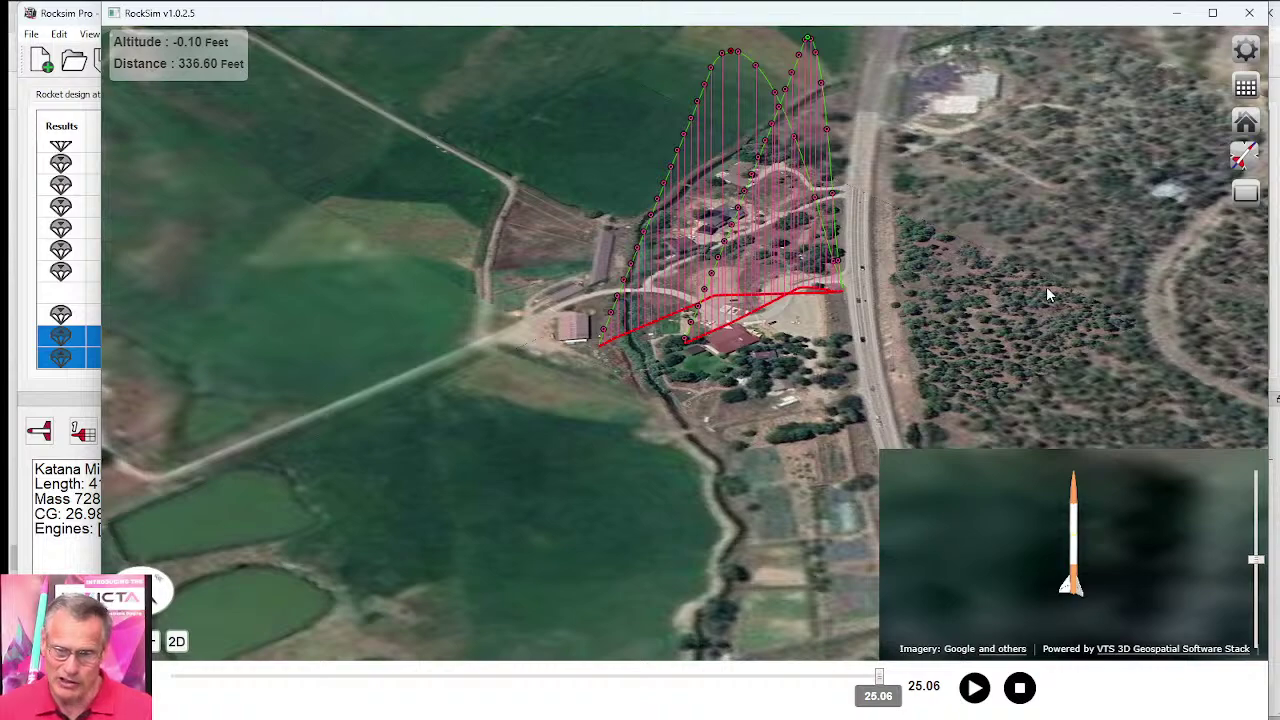
left_click_drag(1049, 294, 817, 327)
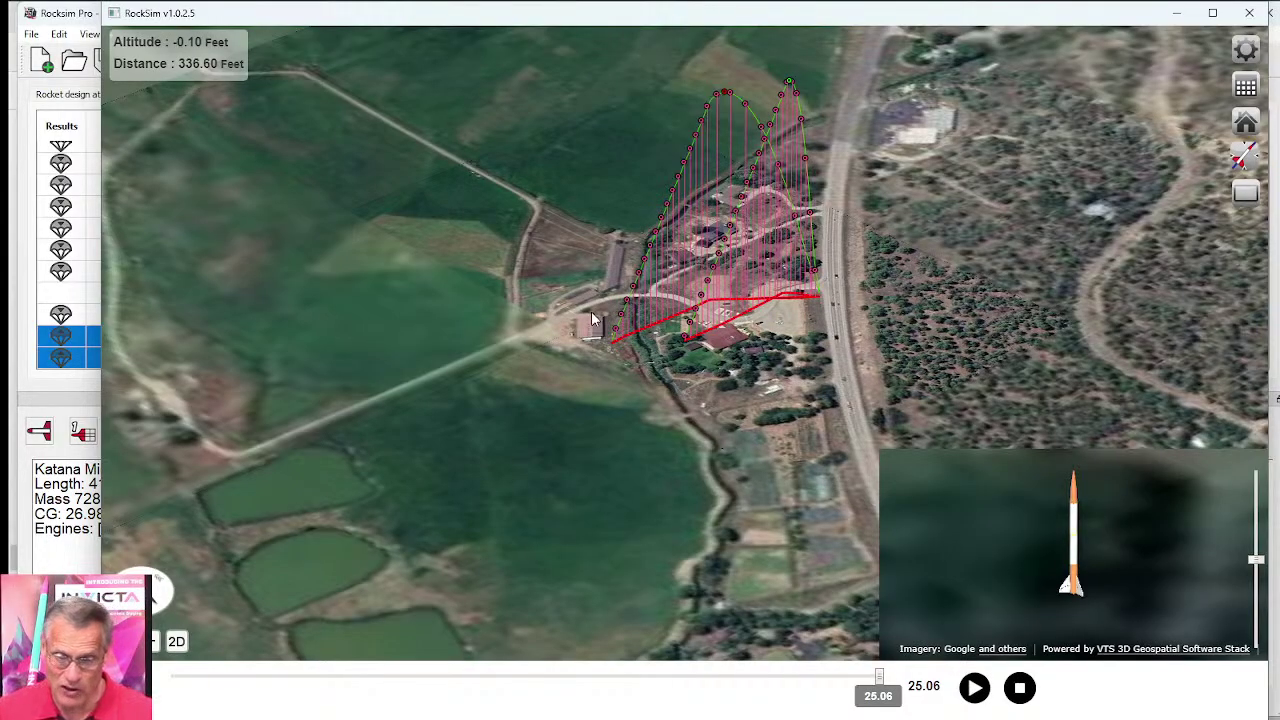
left_click_drag(774, 326, 746, 425)
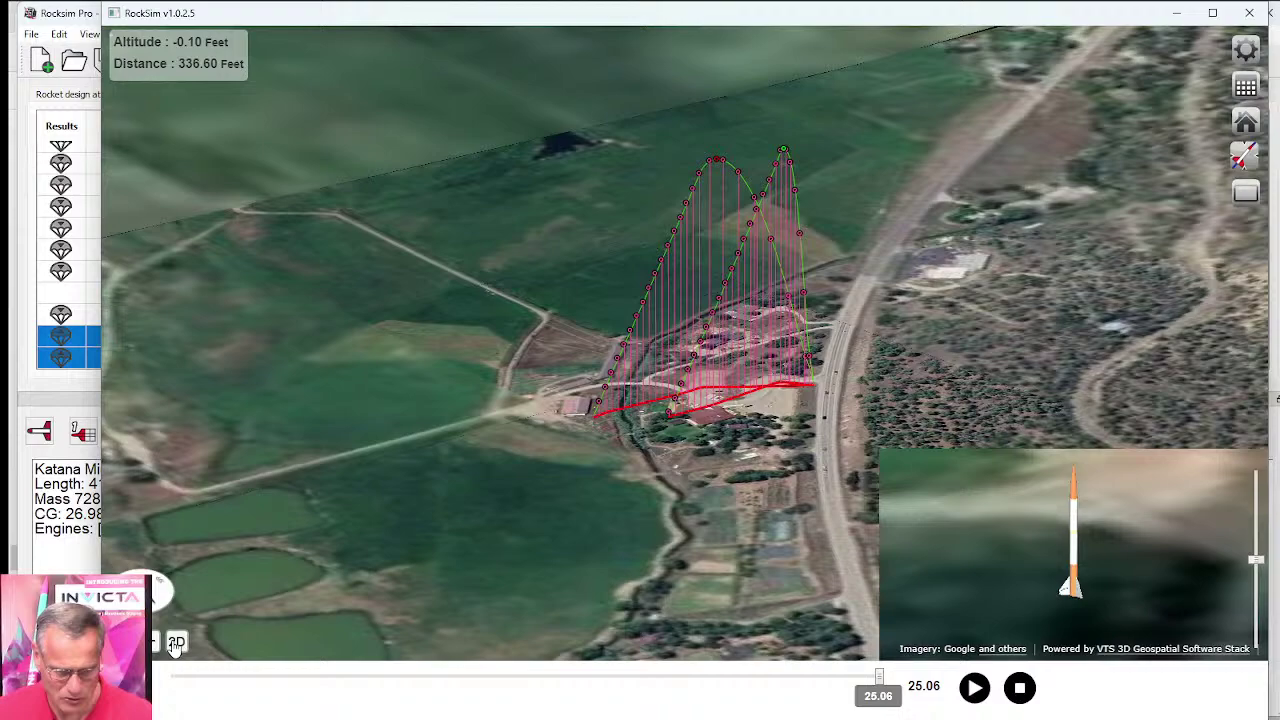
left_click(175, 643)
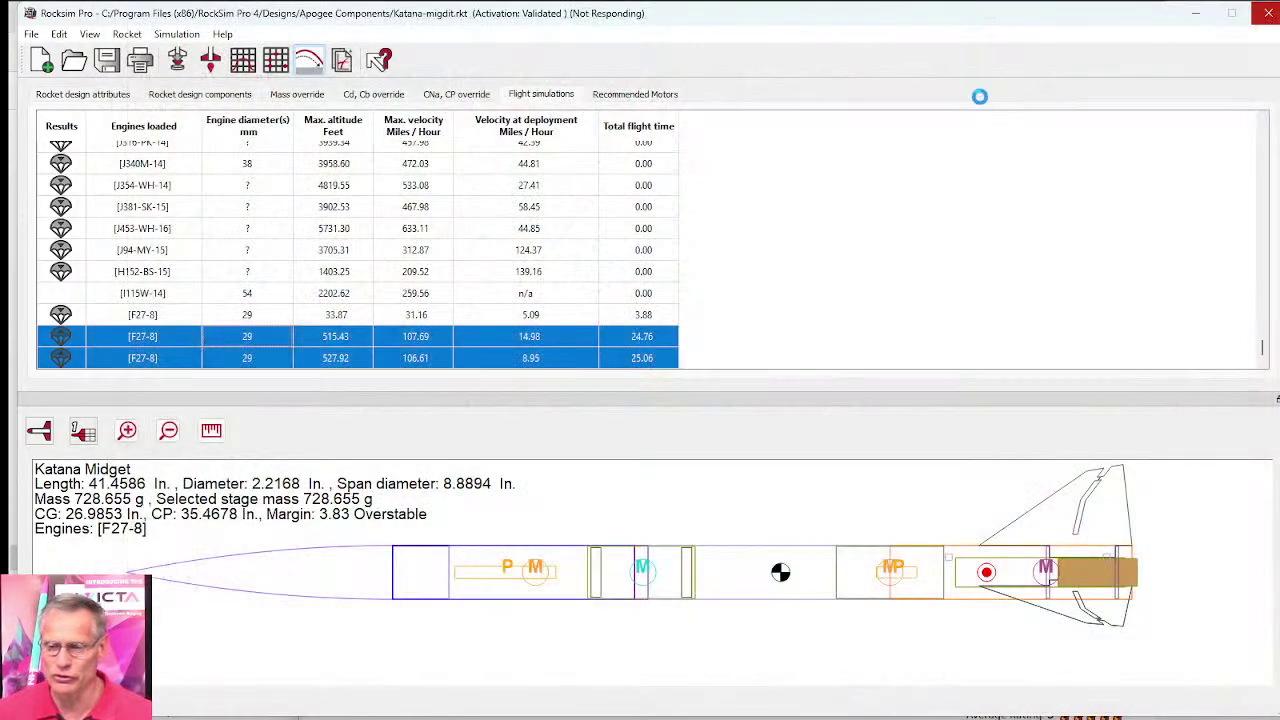
left_click(1249, 13)
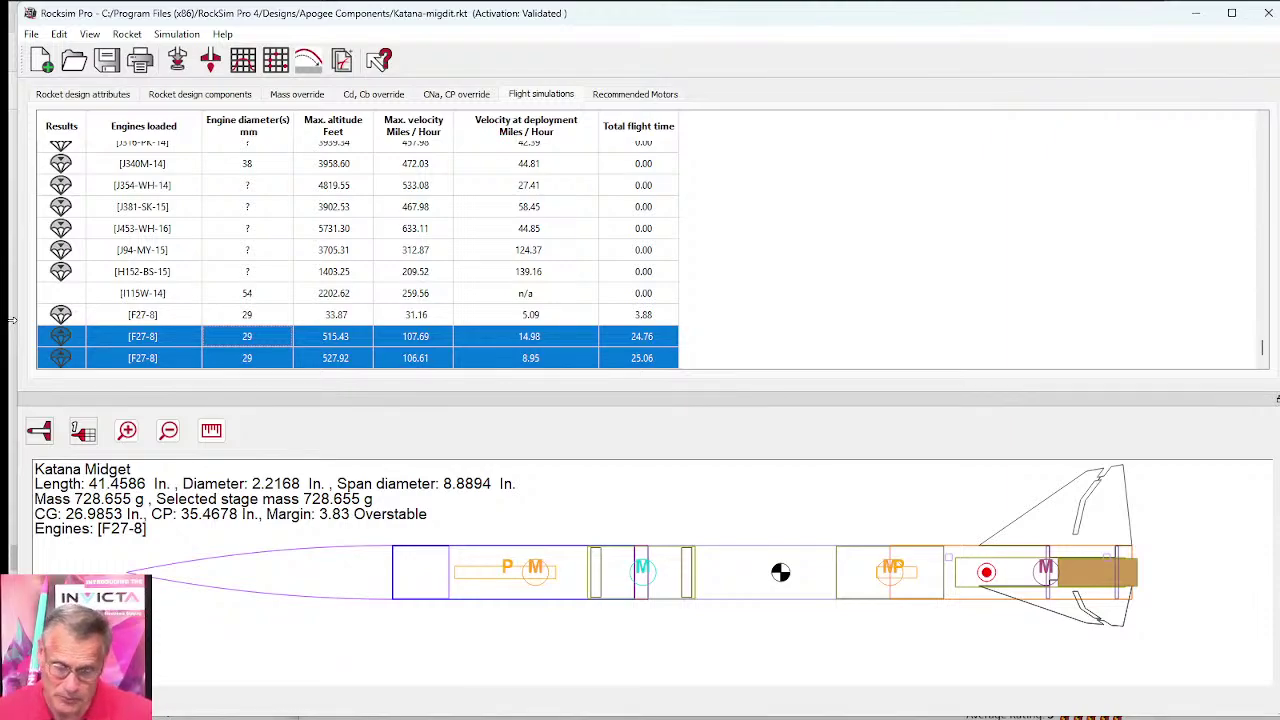
Step: Switch to the Edge browser and select the PNC-56A page's web address for replacement
mouse_move(323, 705)
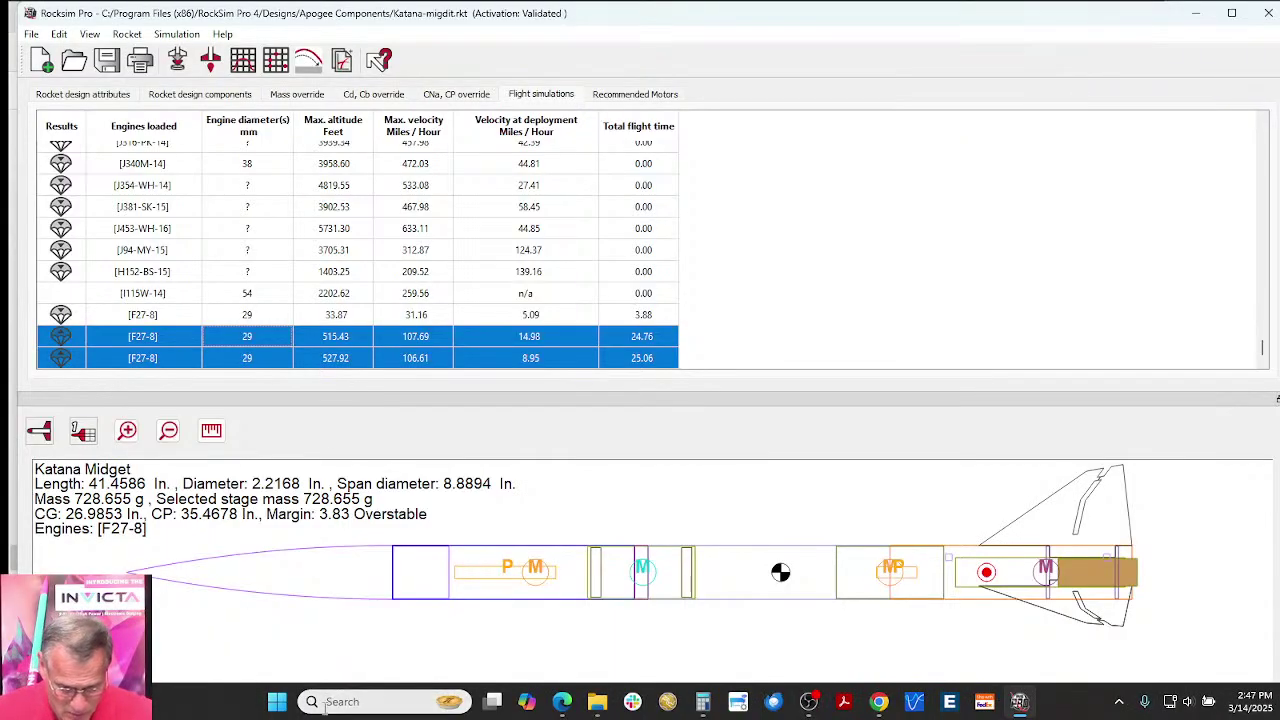
left_click(562, 706)
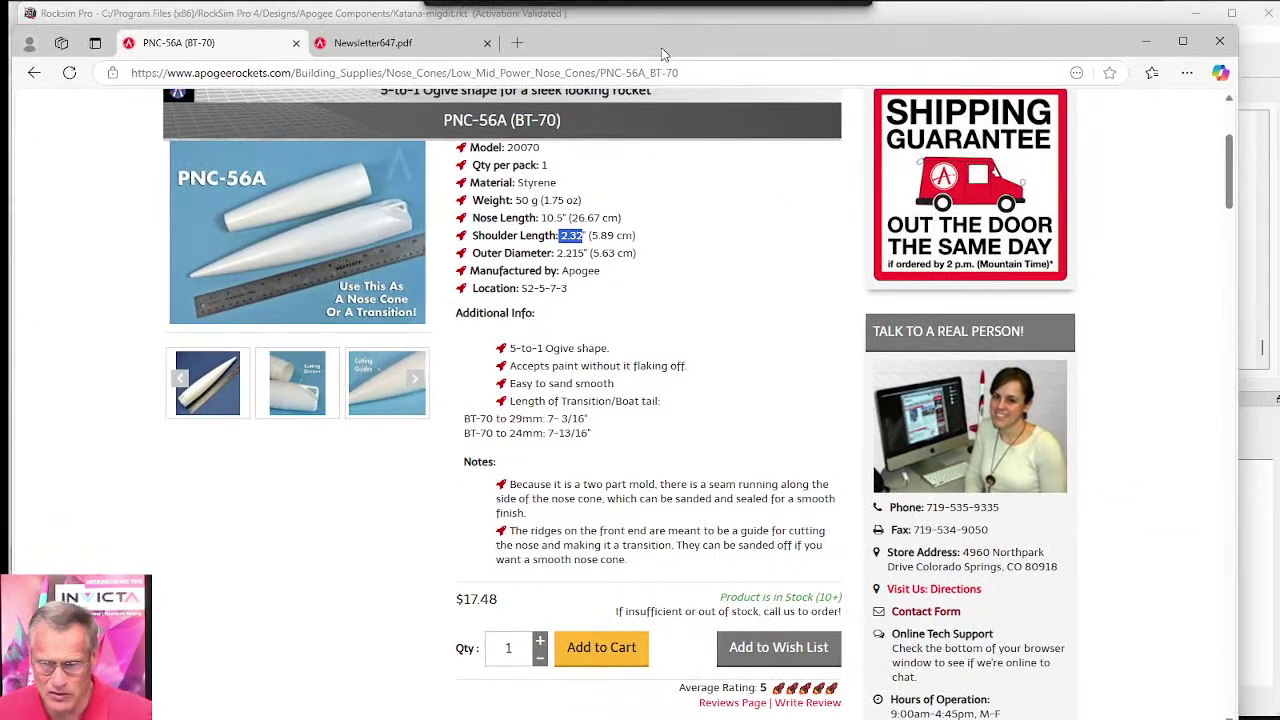
left_click(676, 75)
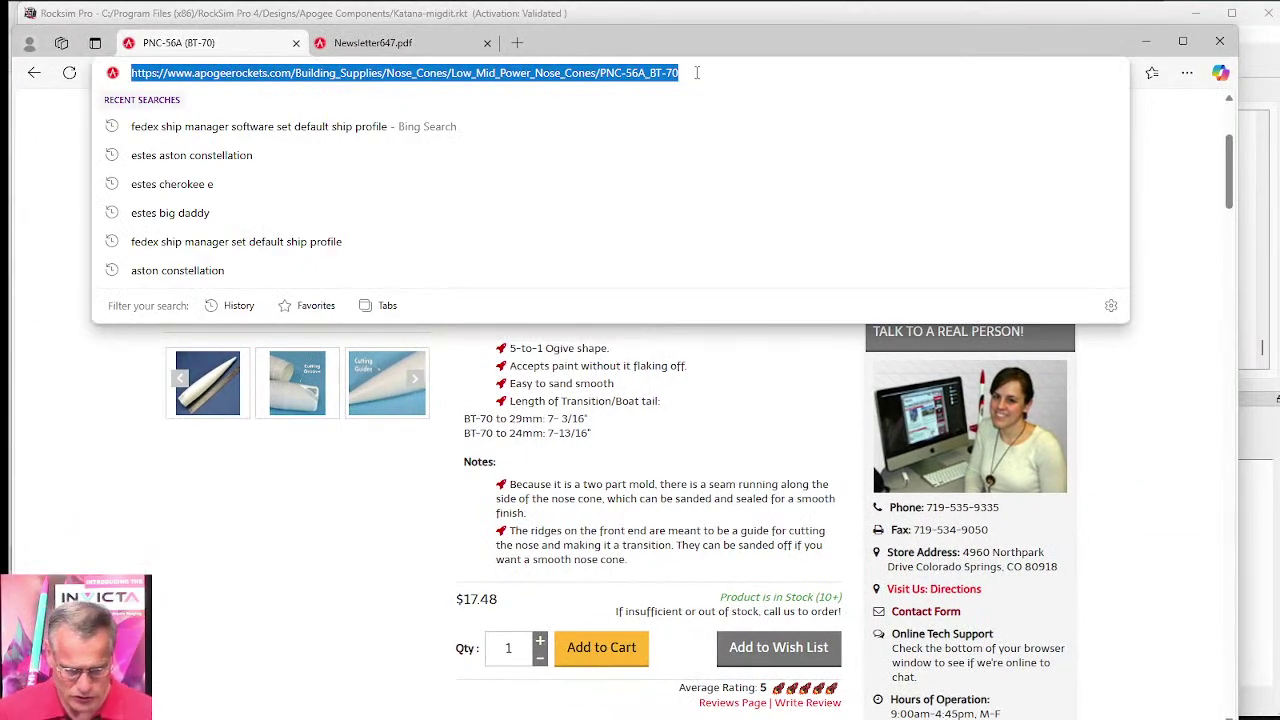
type("dullet")
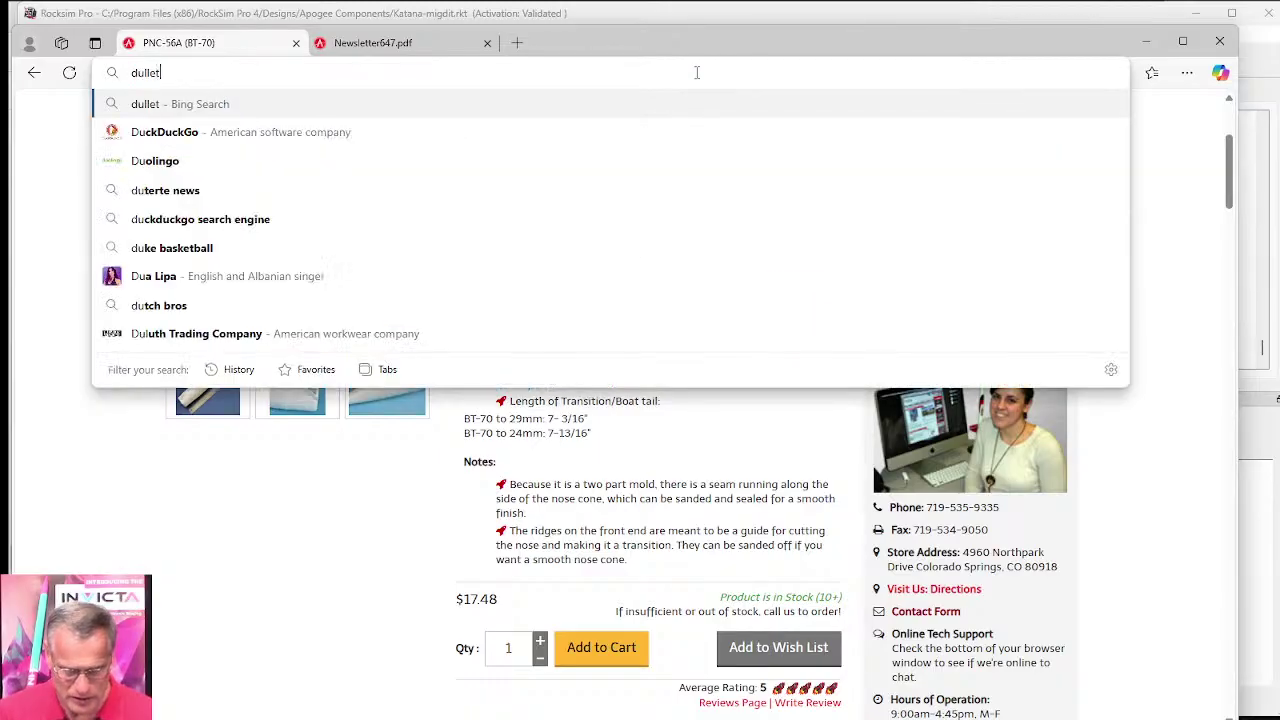
key("BackSpace")
key("BackSpace")
key("BackSpace")
key("BackSpace")
key("BackSpace")
key("BackSpace")
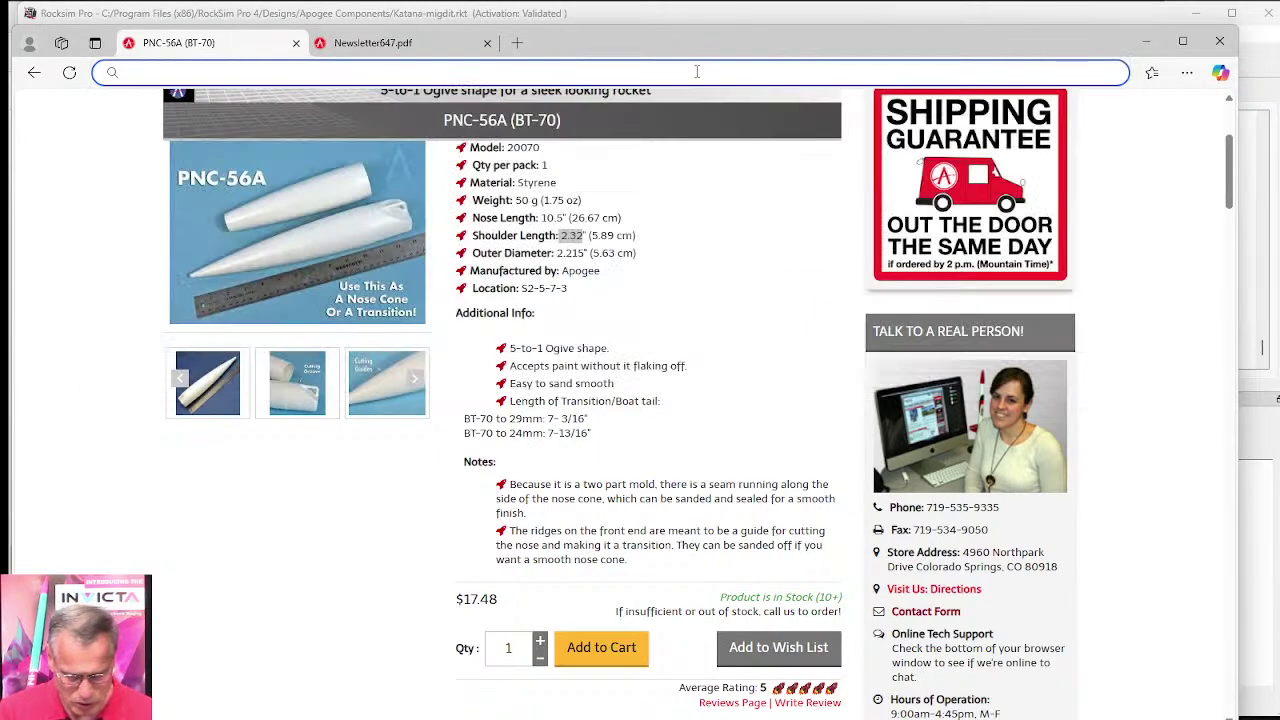
Step: Search the web for "bullet bobby rocksim file" and look through the results
type("bu")
type("l")
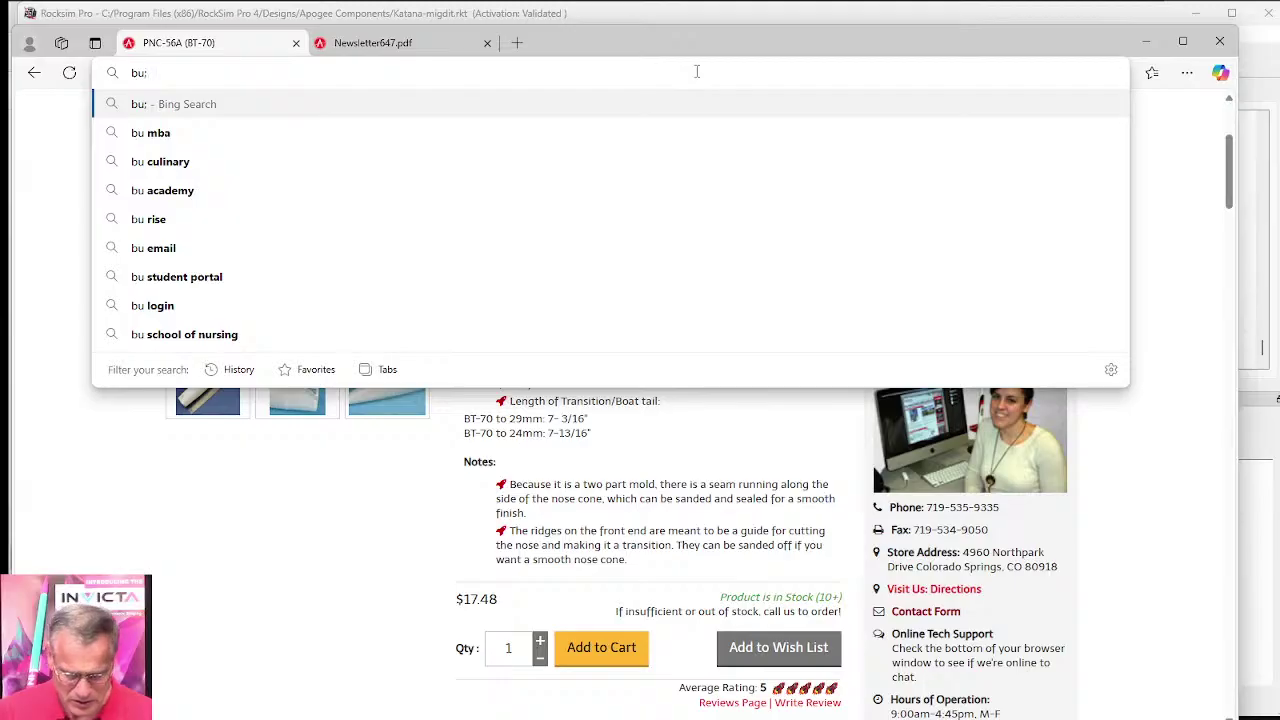
type("let boo")
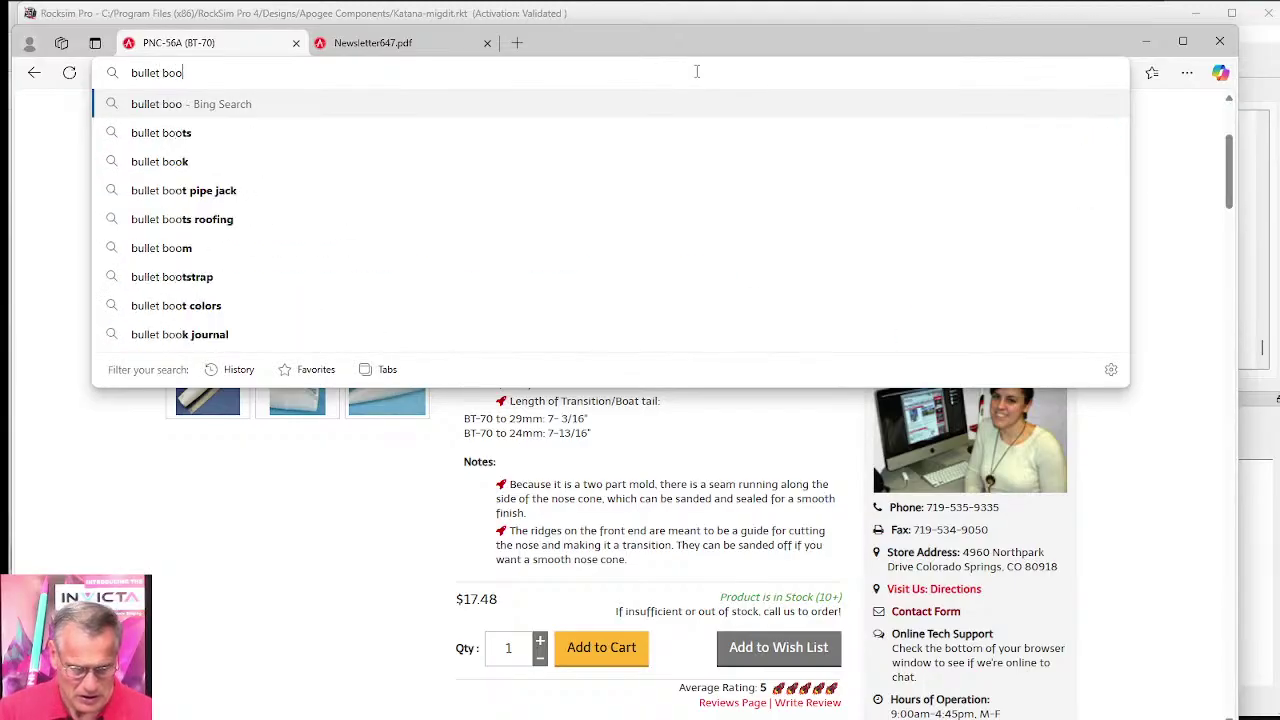
key("BackSpace")
type("bby")
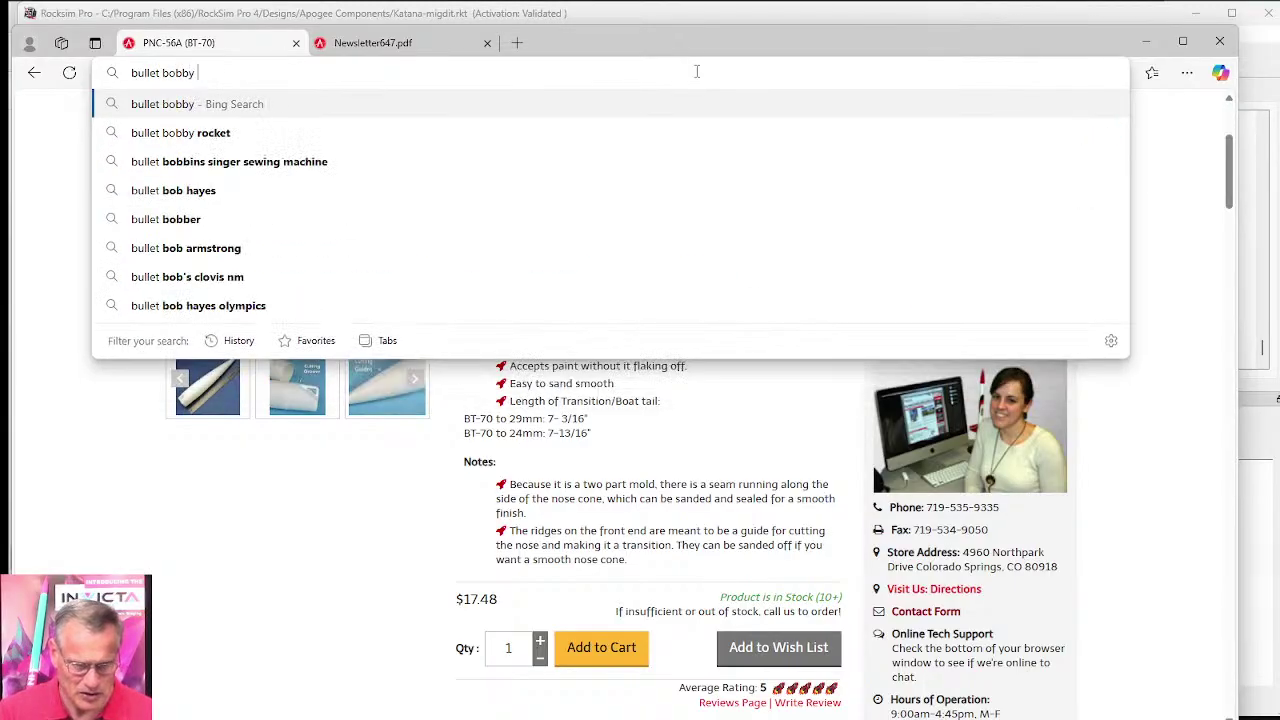
type(" rocksim f")
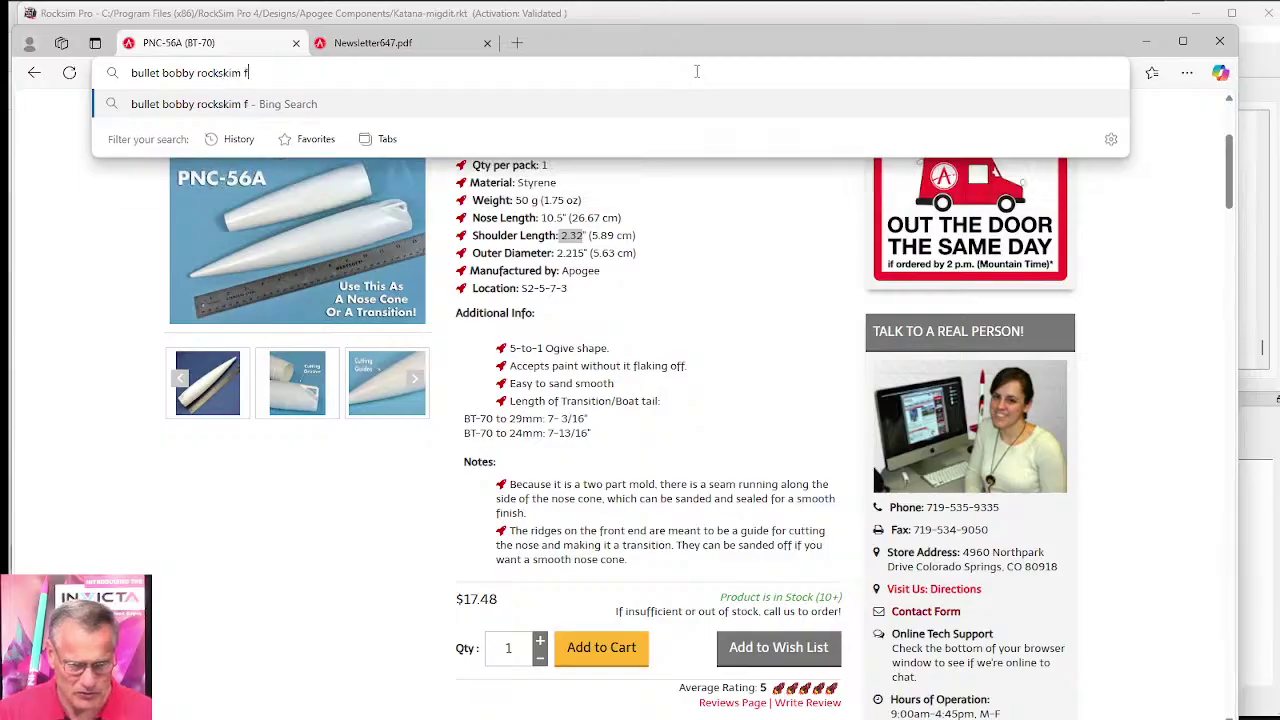
key("BackSpace")
key("BackSpace")
key("BackSpace")
key("BackSpace")
type("im ")
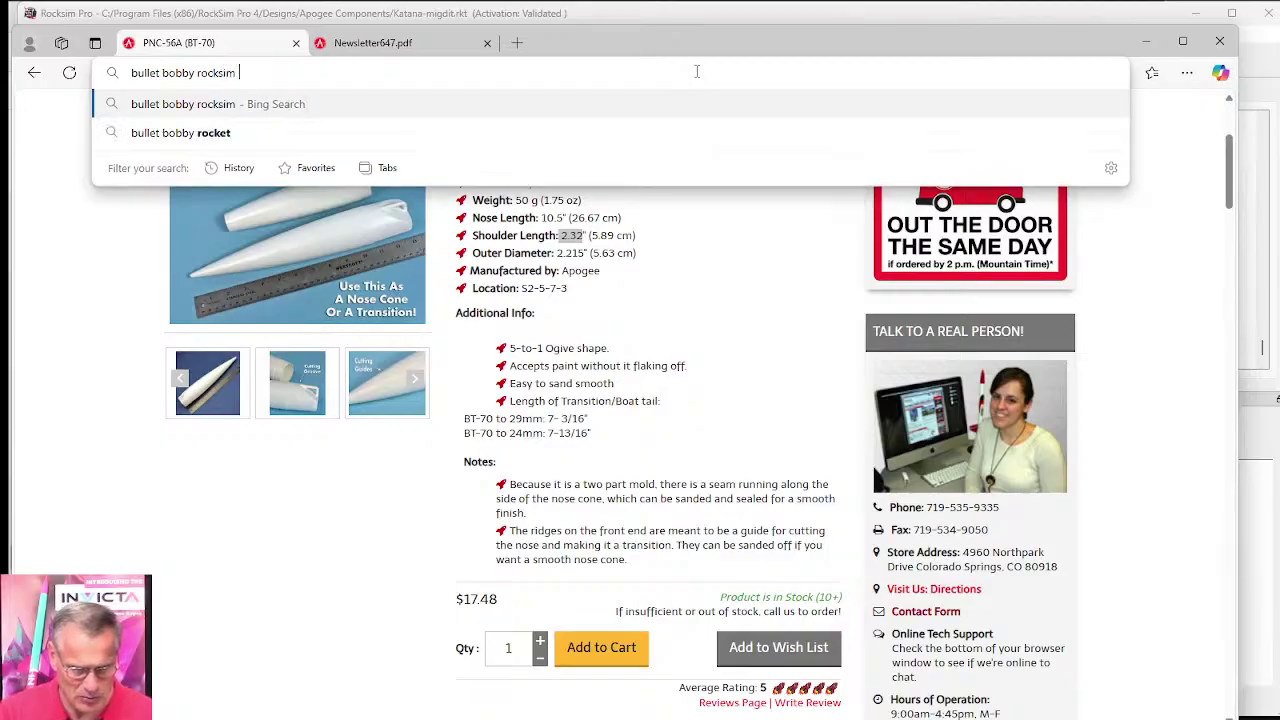
type("file")
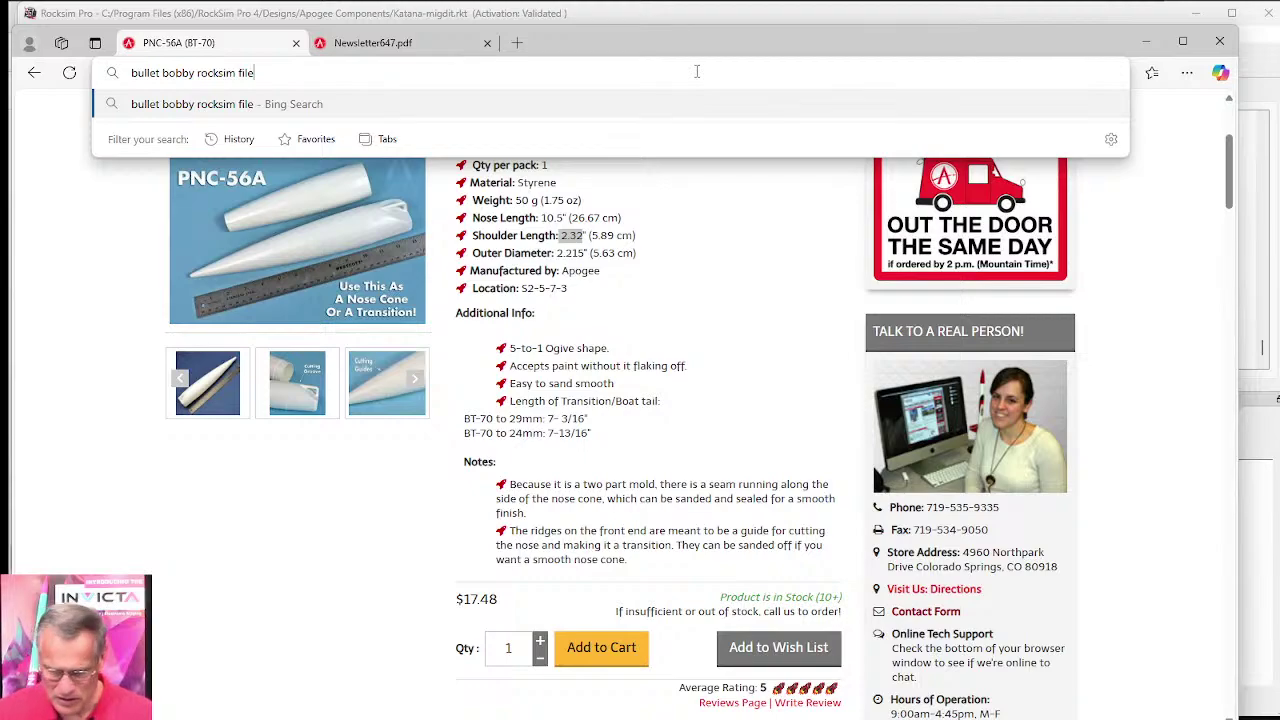
key("Return")
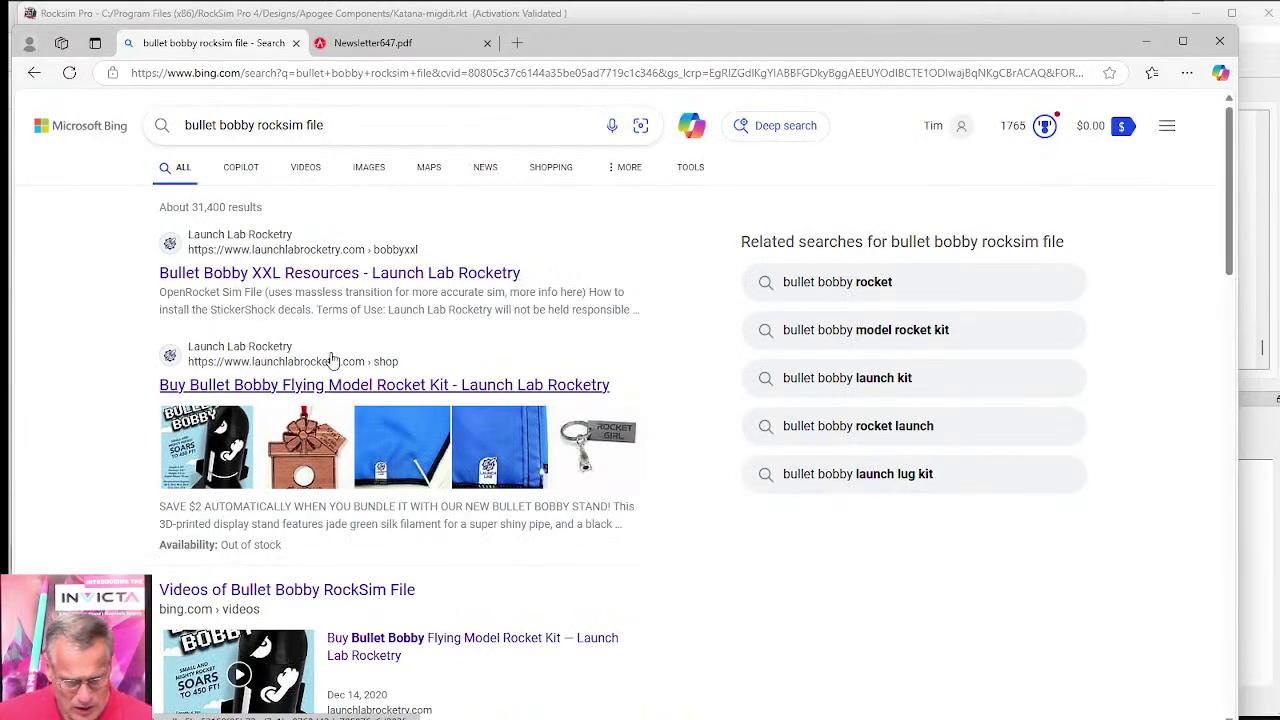
scroll(372, 400, "down", 2)
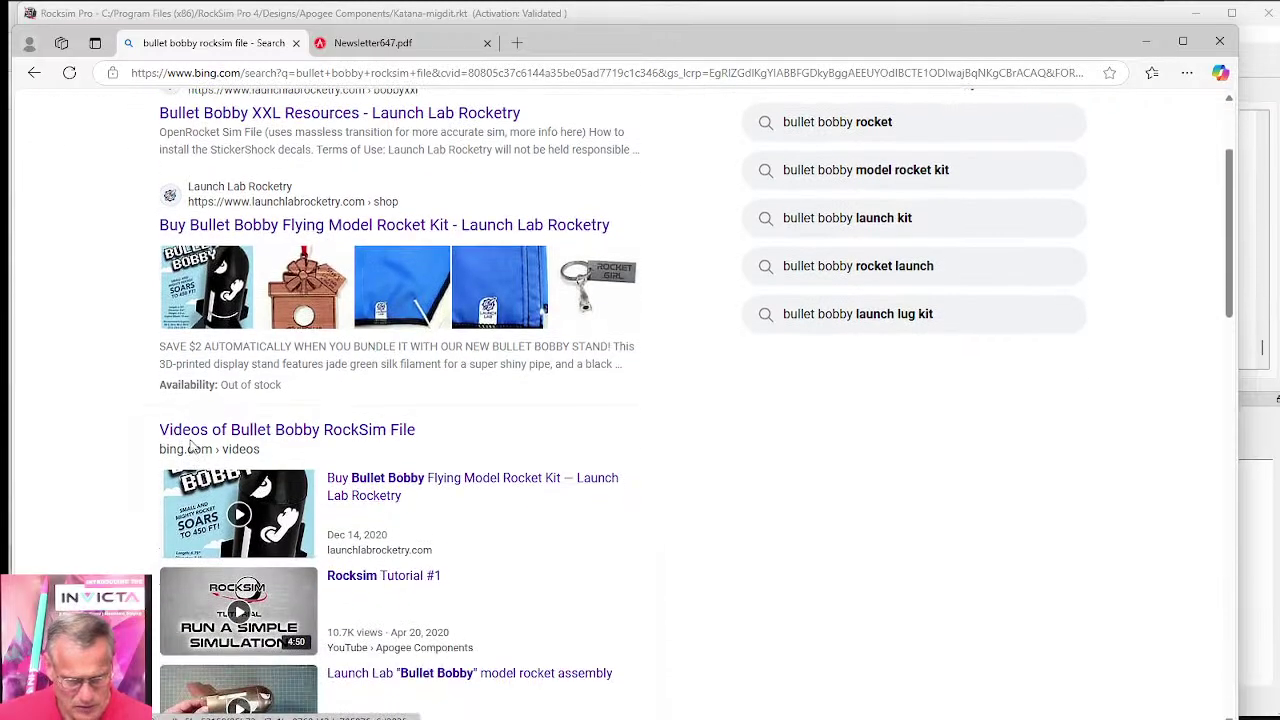
Step: Open Launch Lab Rocketry's "Bullet Bobby XXL DELUXE 7.5"" search result in a separate background tab
scroll(435, 427, "down", 1)
scroll(435, 427, "down", 3)
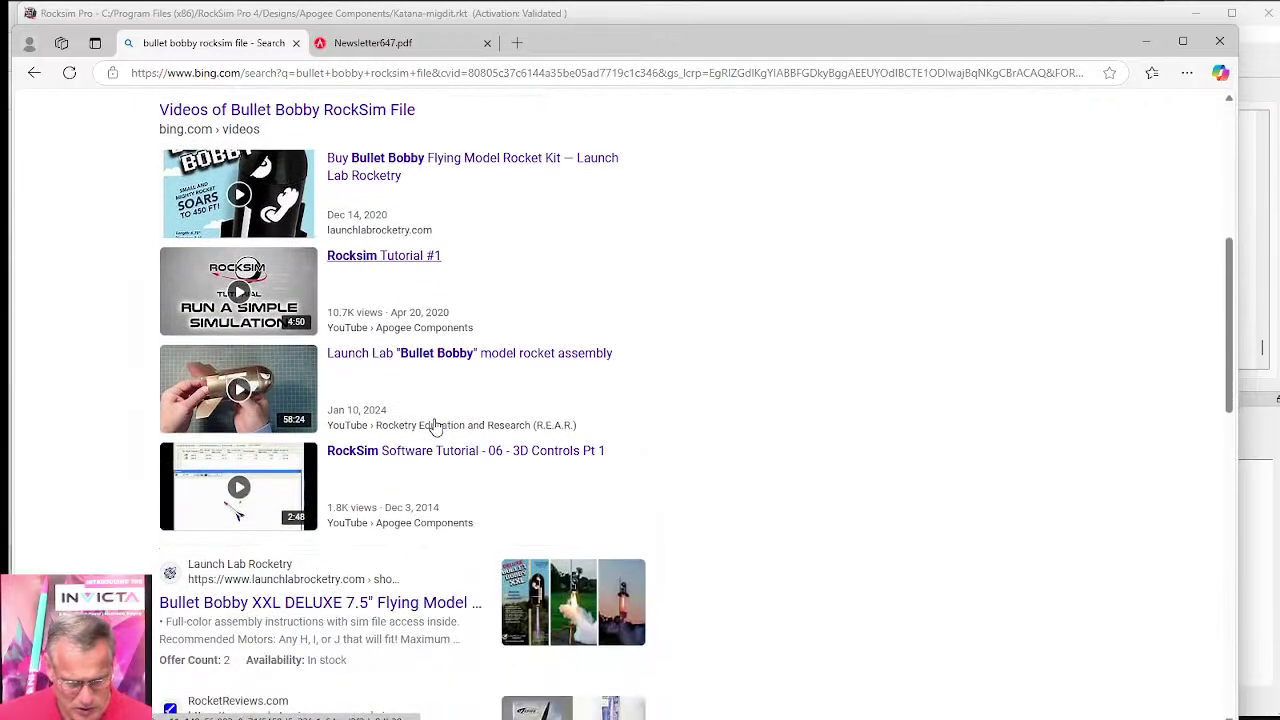
scroll(435, 427, "down", 1)
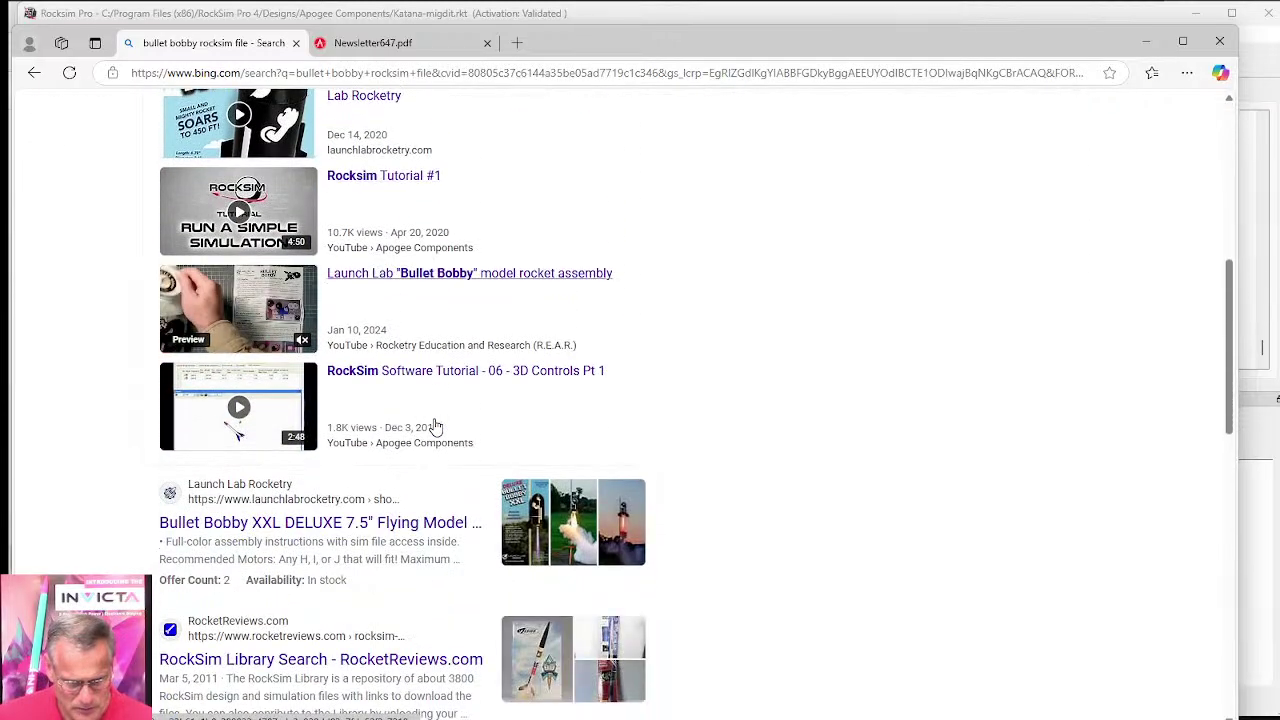
right_click(293, 530)
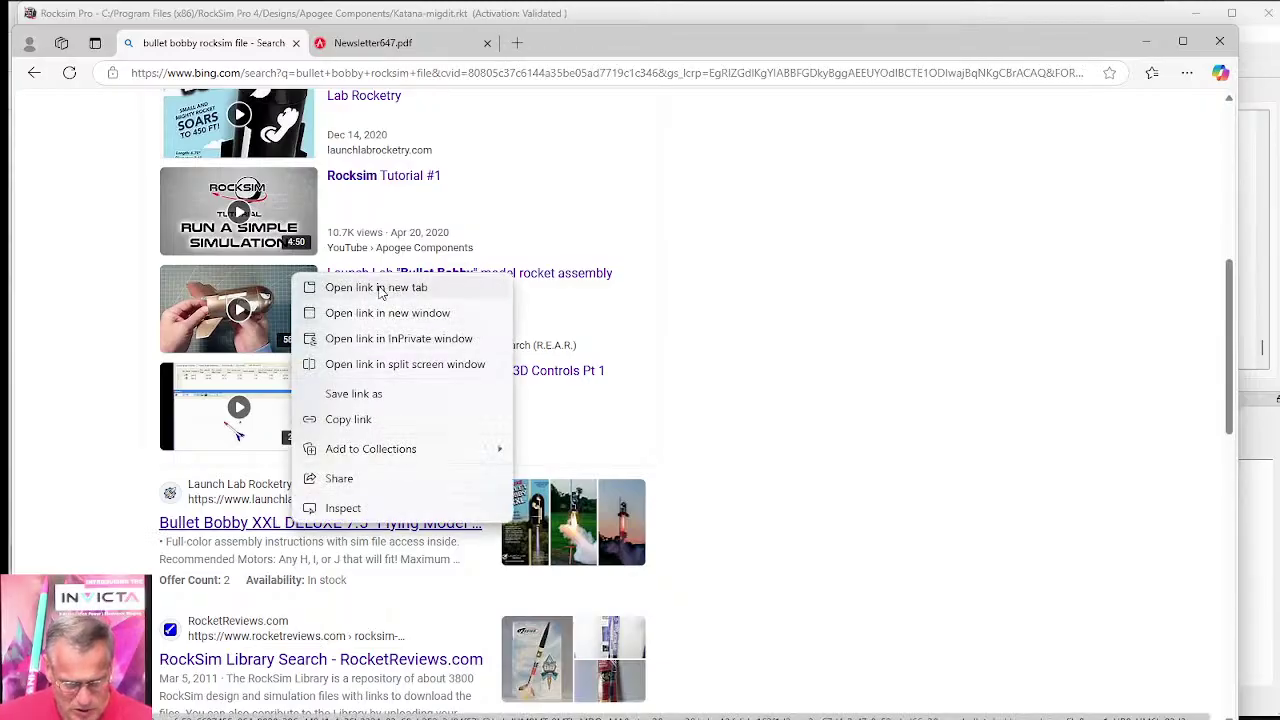
left_click(380, 289)
Step: Look through the remaining Bullet Bobby search results and open the Rocketry Forum thread "Bullet Bill (Bobby)"
scroll(390, 427, "down", 3)
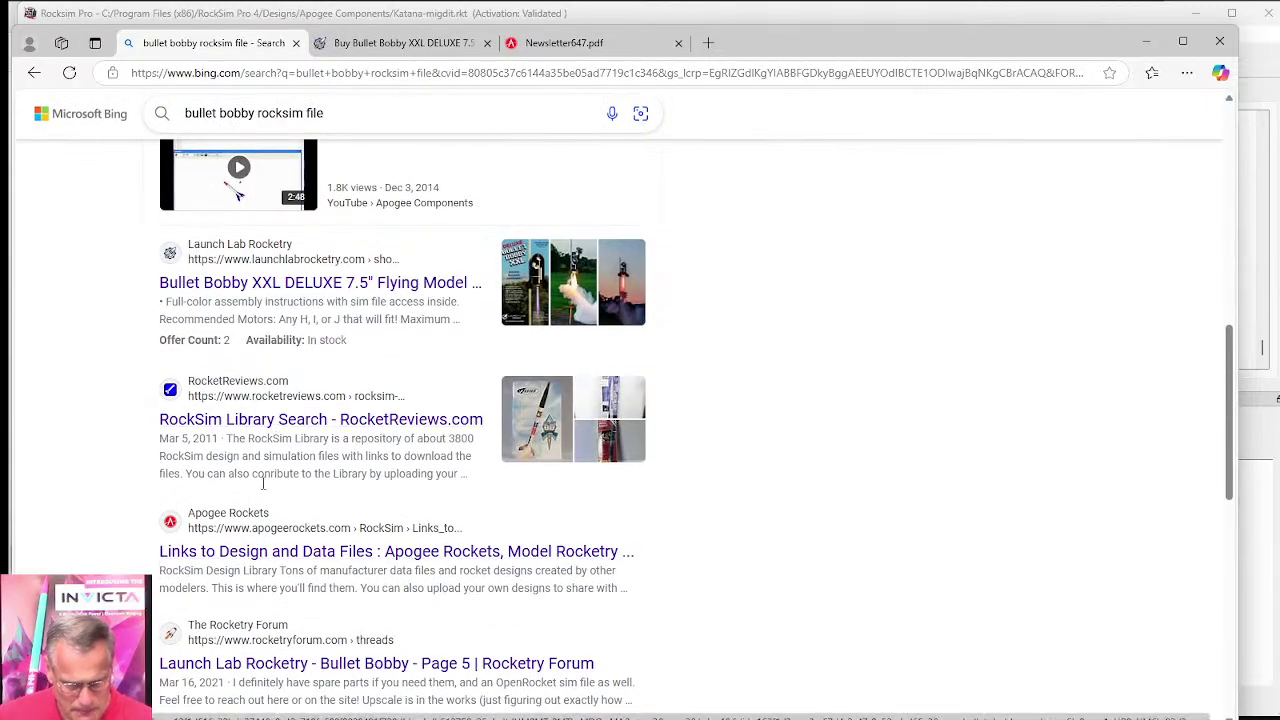
scroll(285, 513, "down", 1)
scroll(285, 513, "down", 1)
scroll(286, 514, "down", 1)
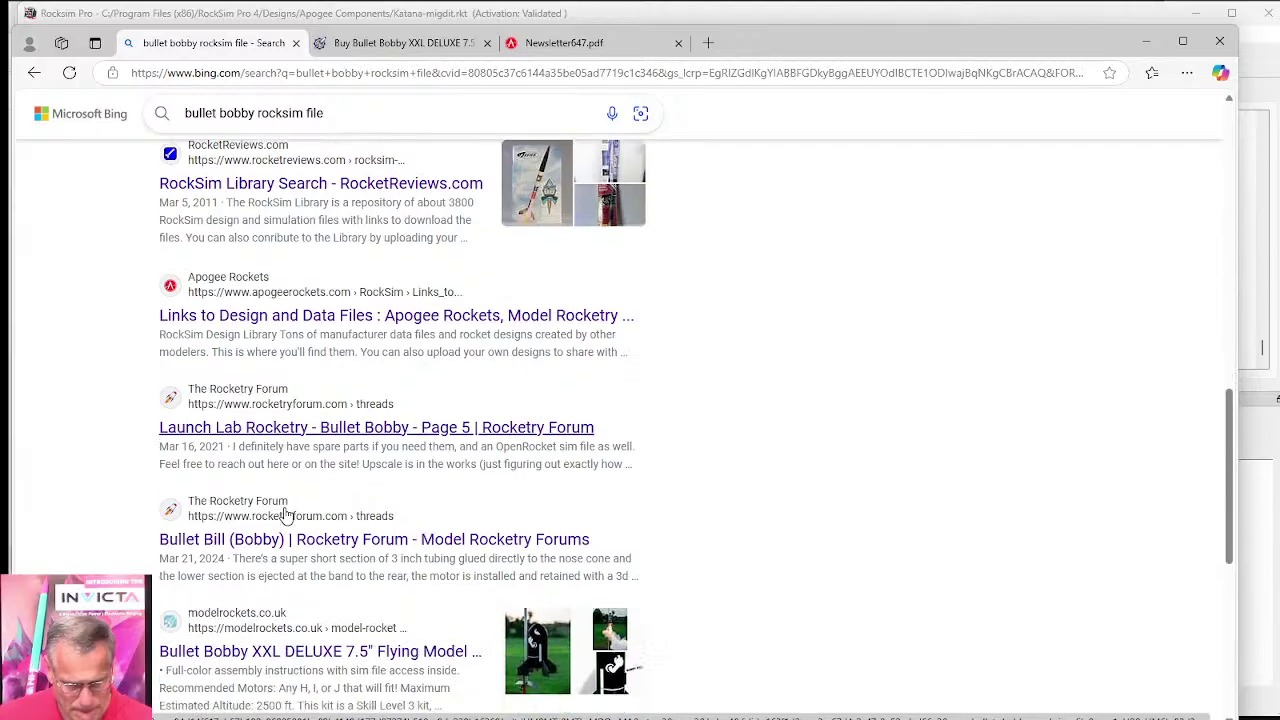
scroll(408, 531, "down", 2)
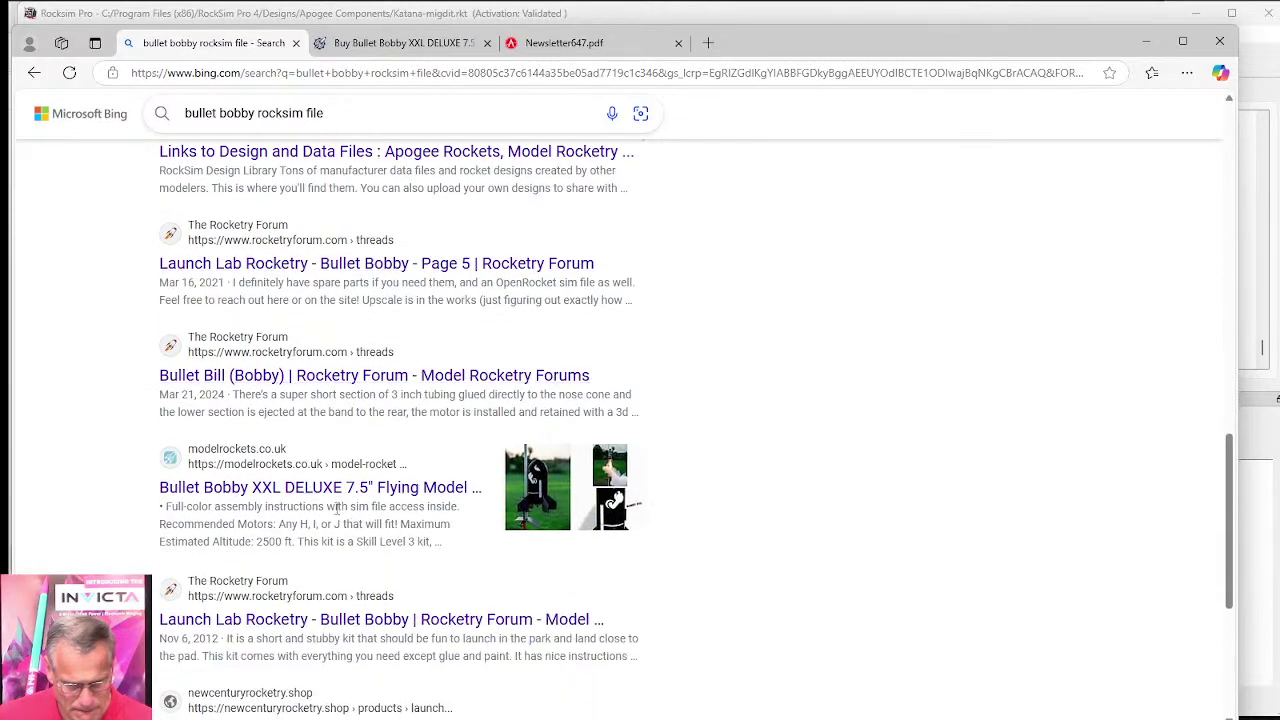
scroll(310, 492, "down", 3)
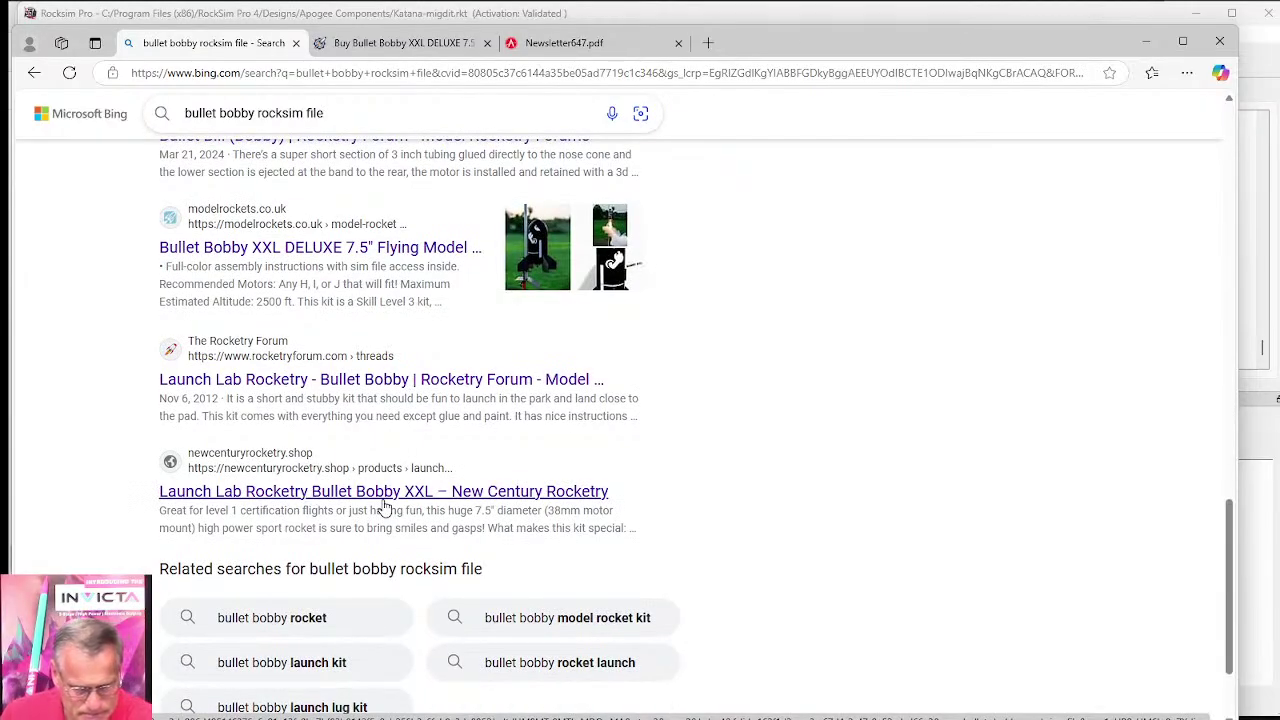
scroll(383, 480, "up", 2)
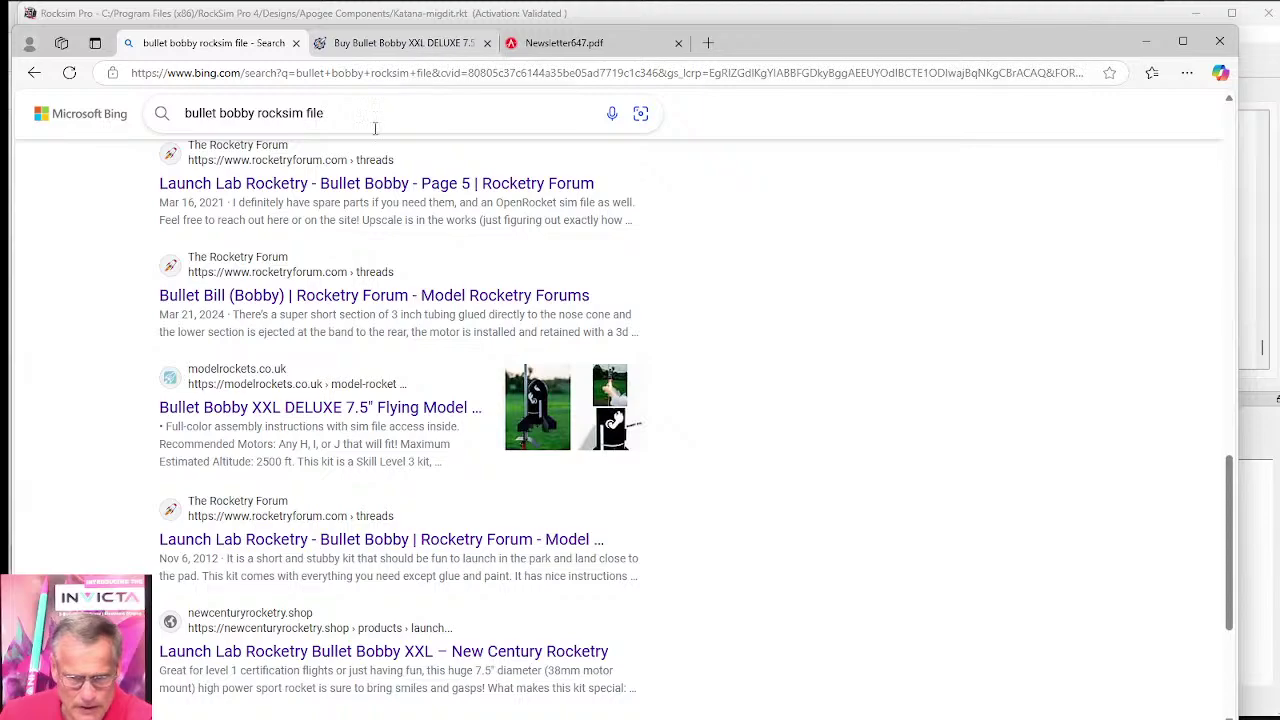
scroll(286, 445, "up", 2)
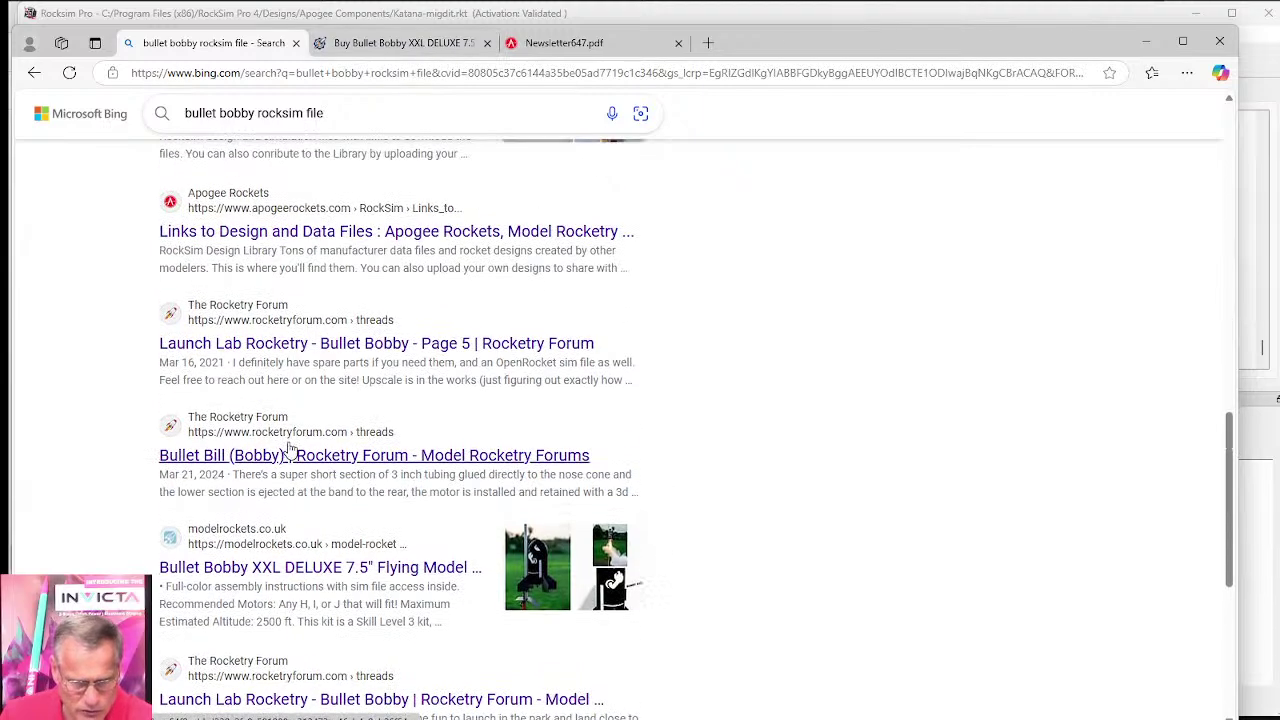
left_click(306, 459)
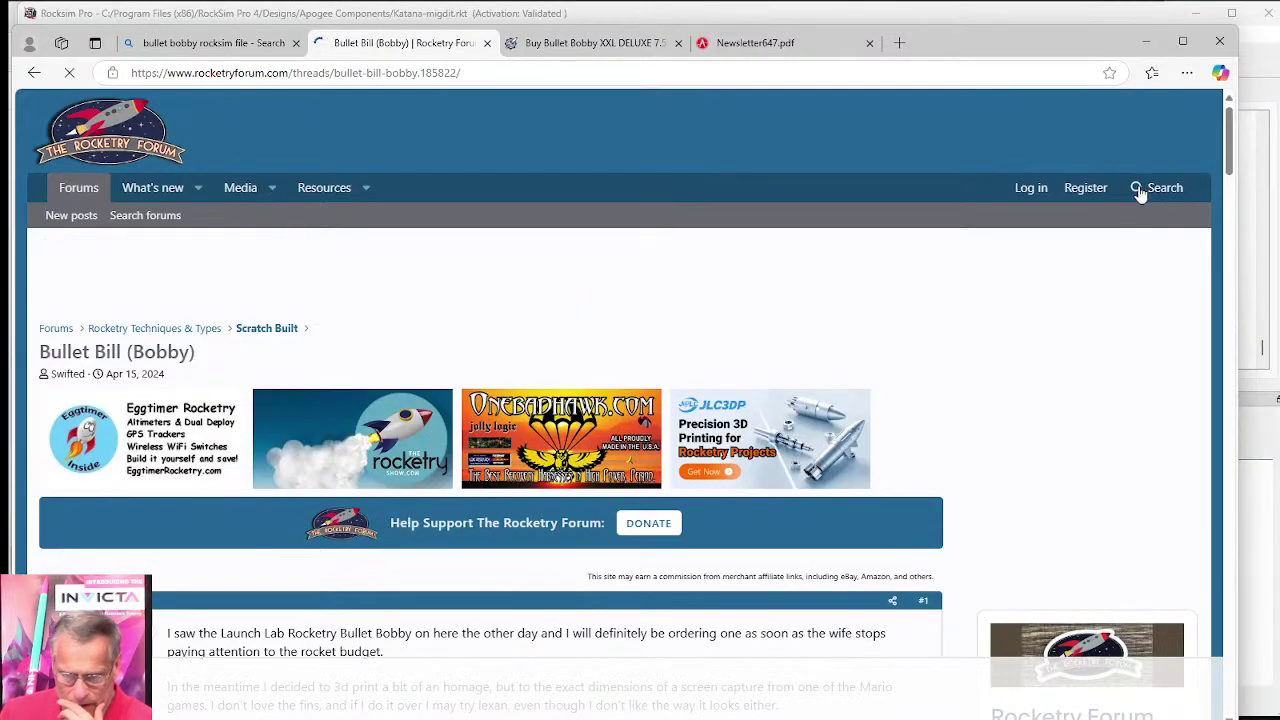
Step: Search The Rocketry Forum for "bullet bobby" and look through the matching threads for a simulation file
left_click(1140, 192)
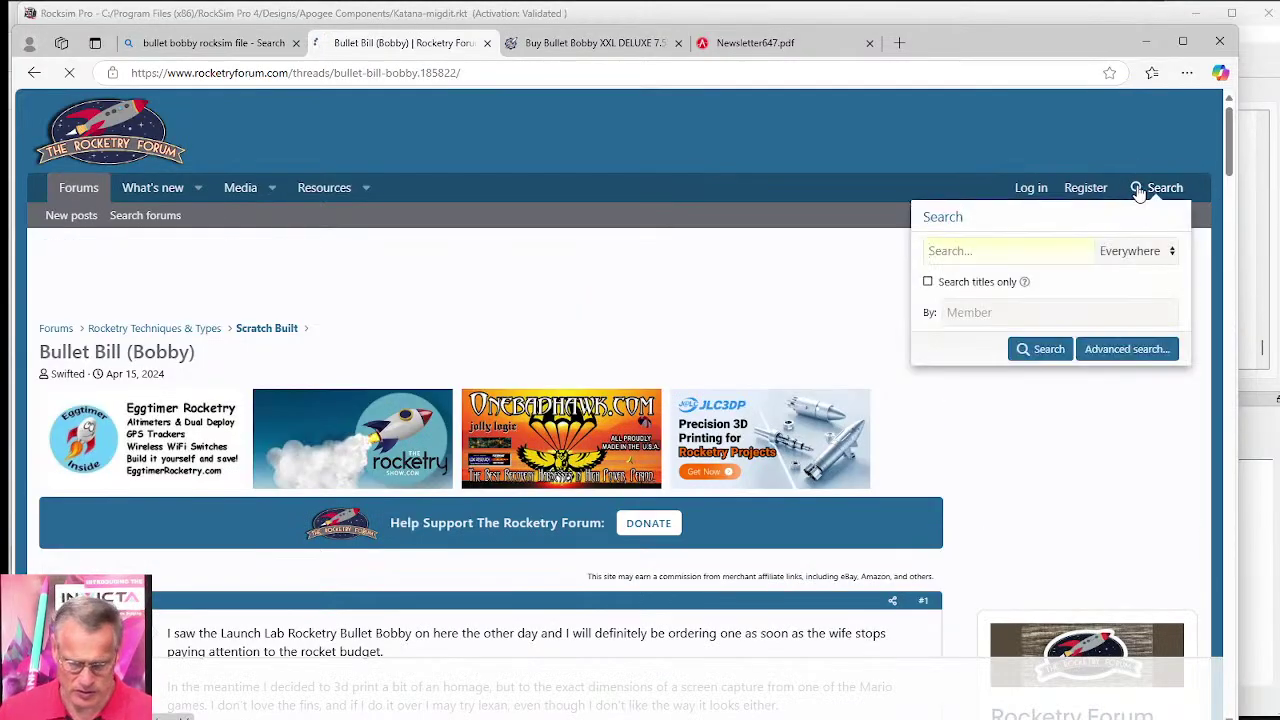
type("bullet b")
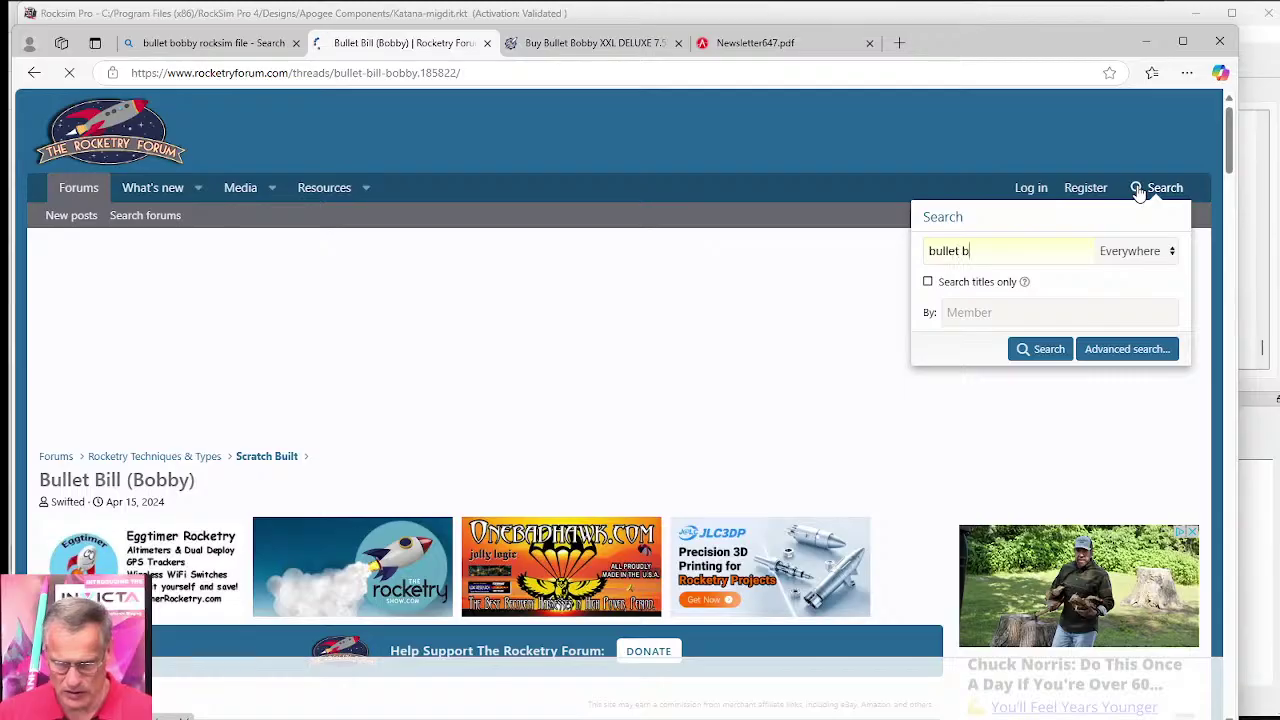
type("obby")
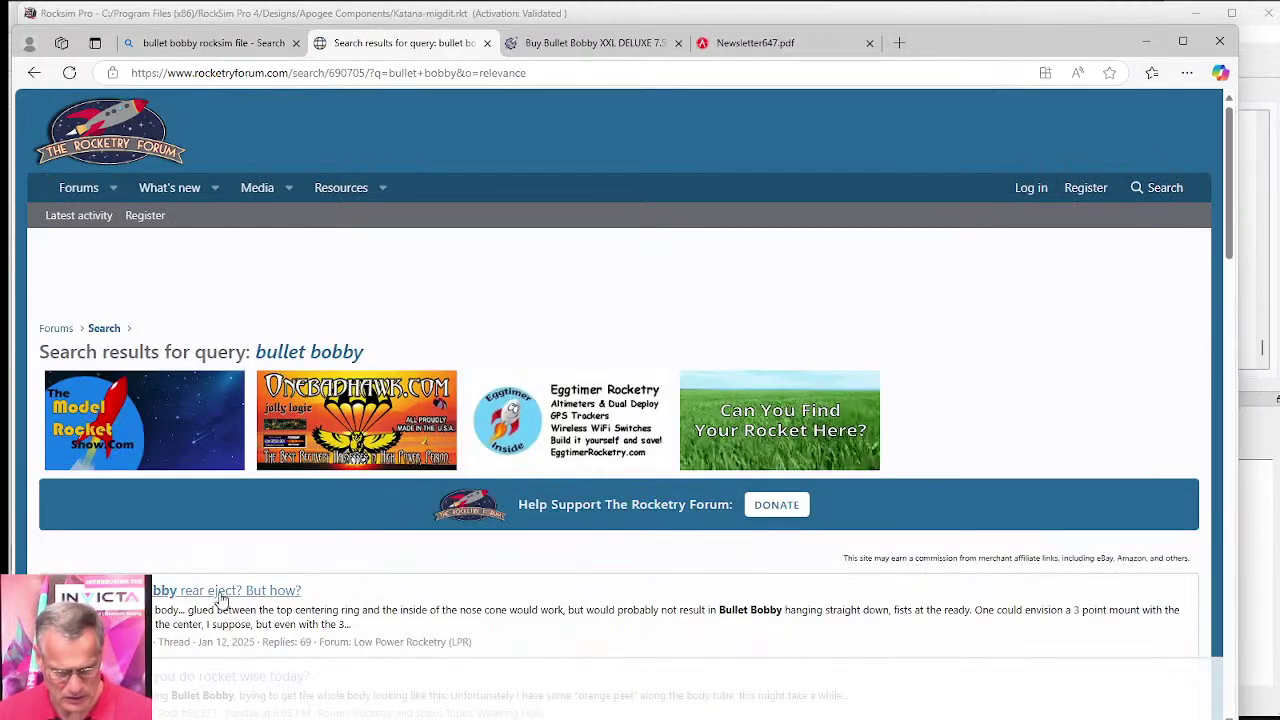
scroll(408, 323, "down", 3)
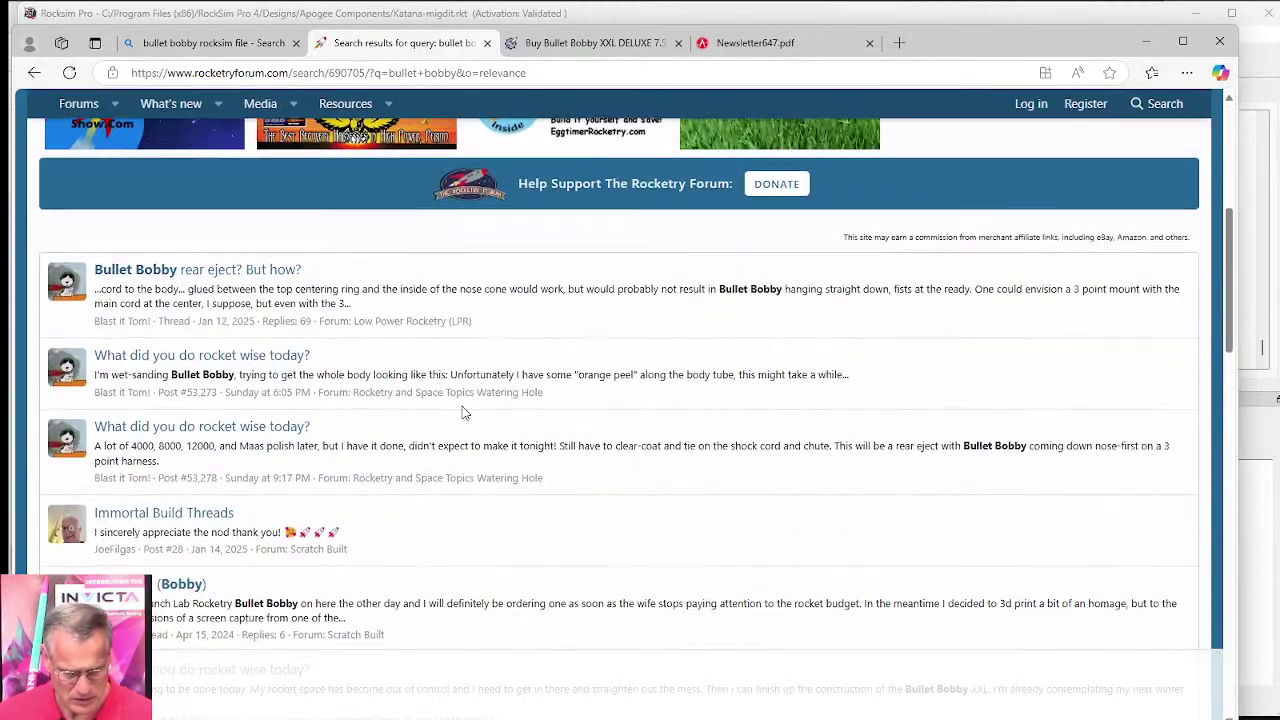
scroll(462, 412, "down", 3)
scroll(463, 429, "up", 4)
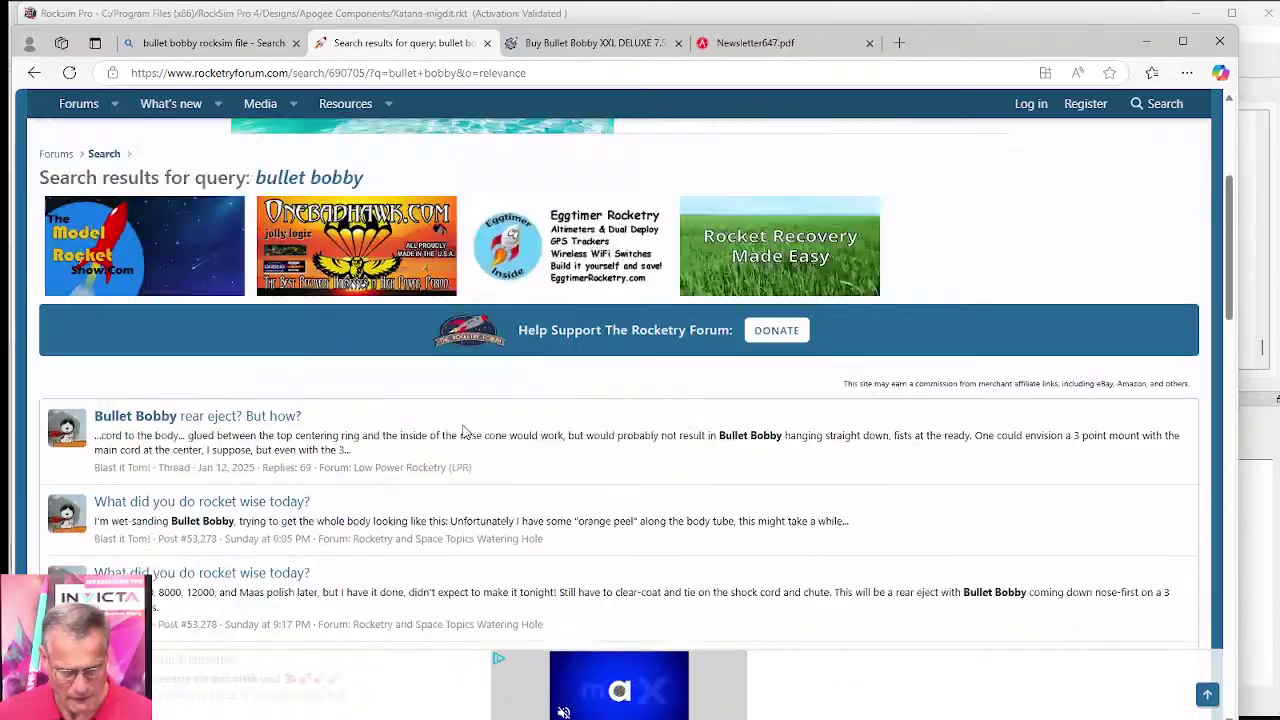
scroll(462, 432, "up", 3)
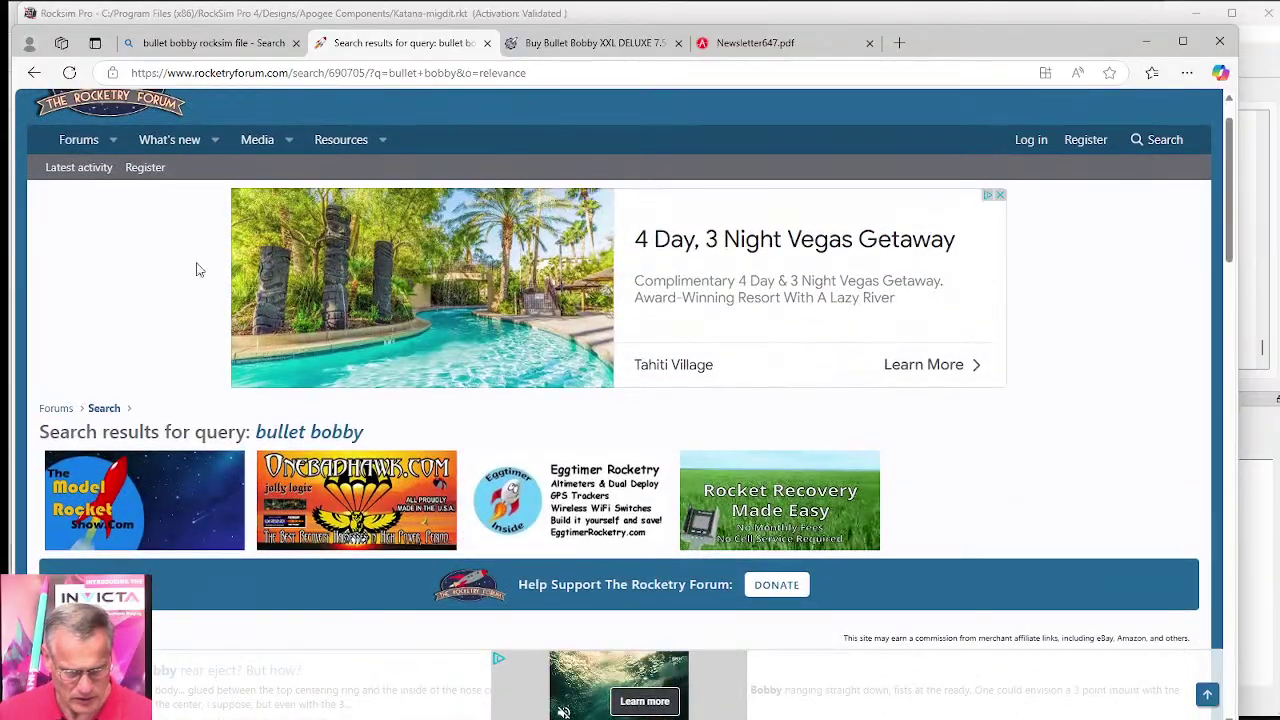
Step: Search the web for "rocket reviews" and open the RocketReviews.com site from the results
left_click(531, 73)
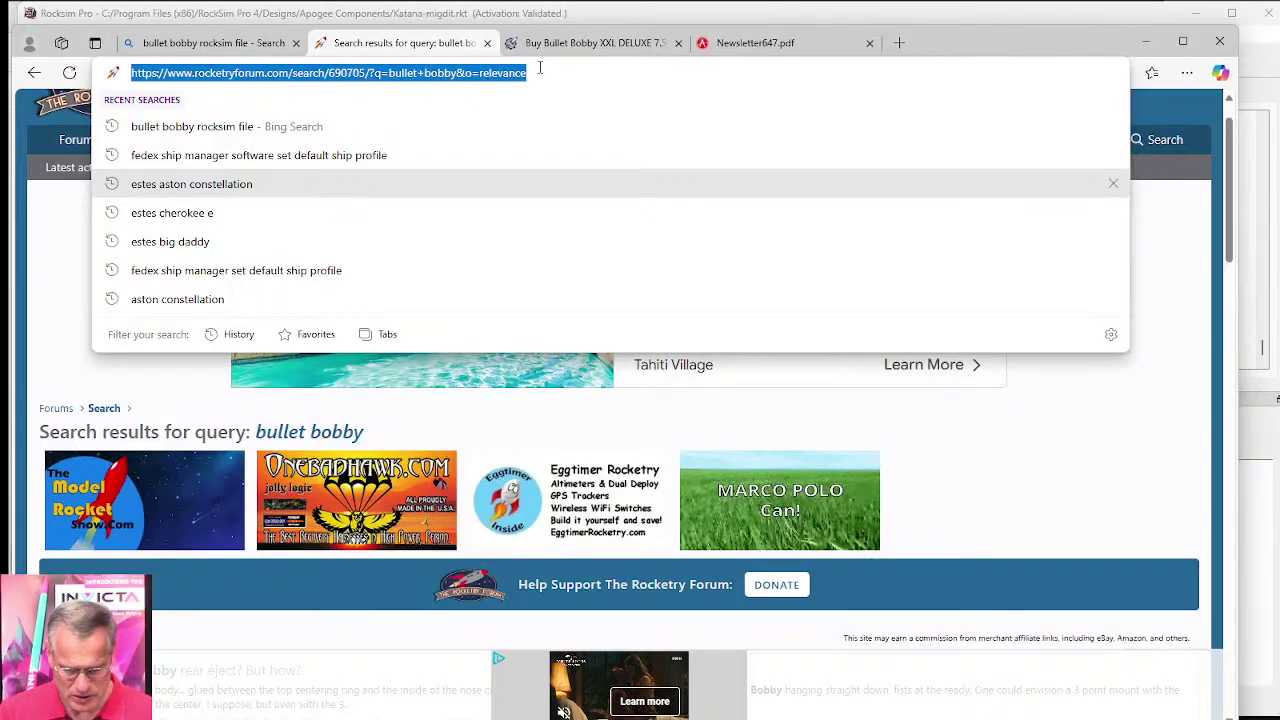
type("rocke")
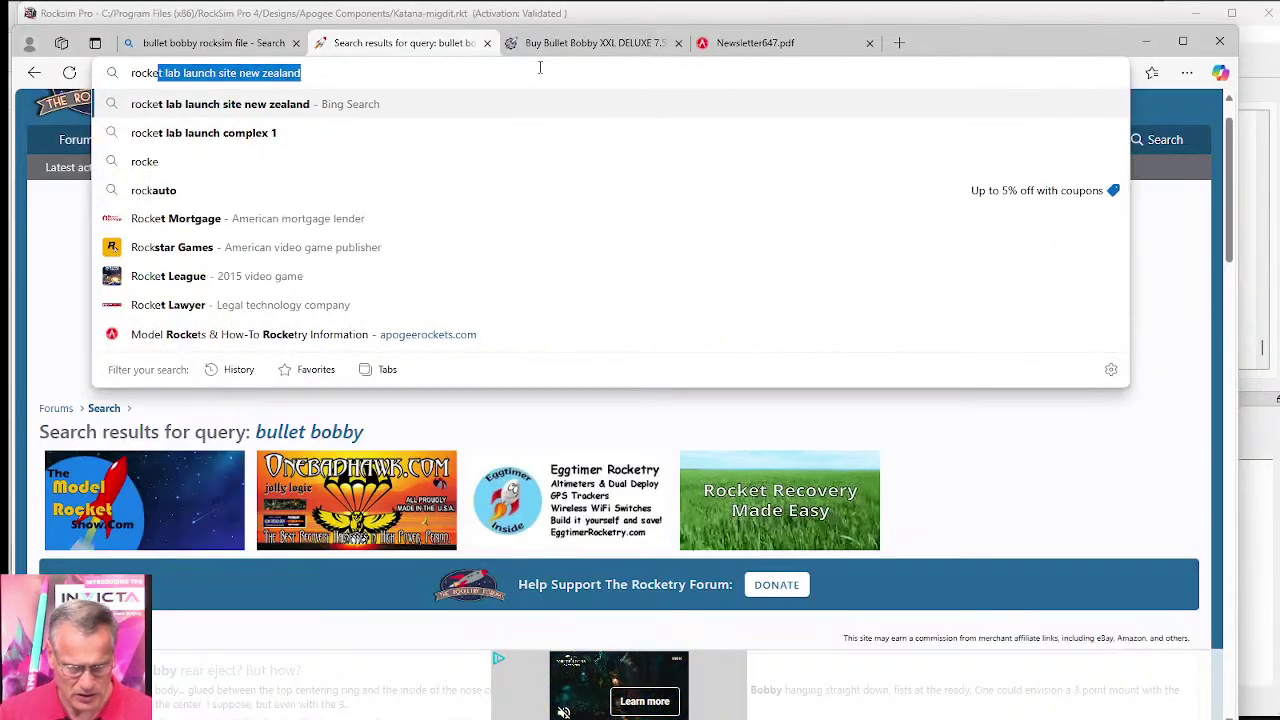
type("t revie")
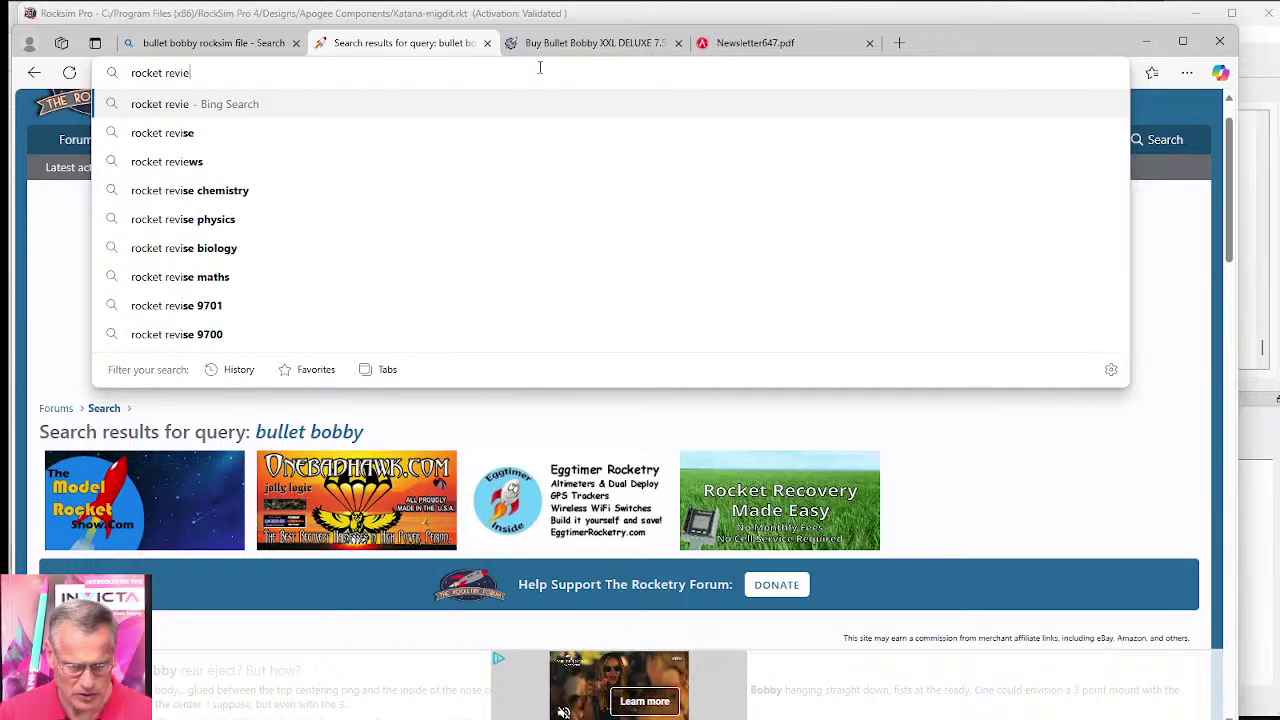
type("ws")
key("Return")
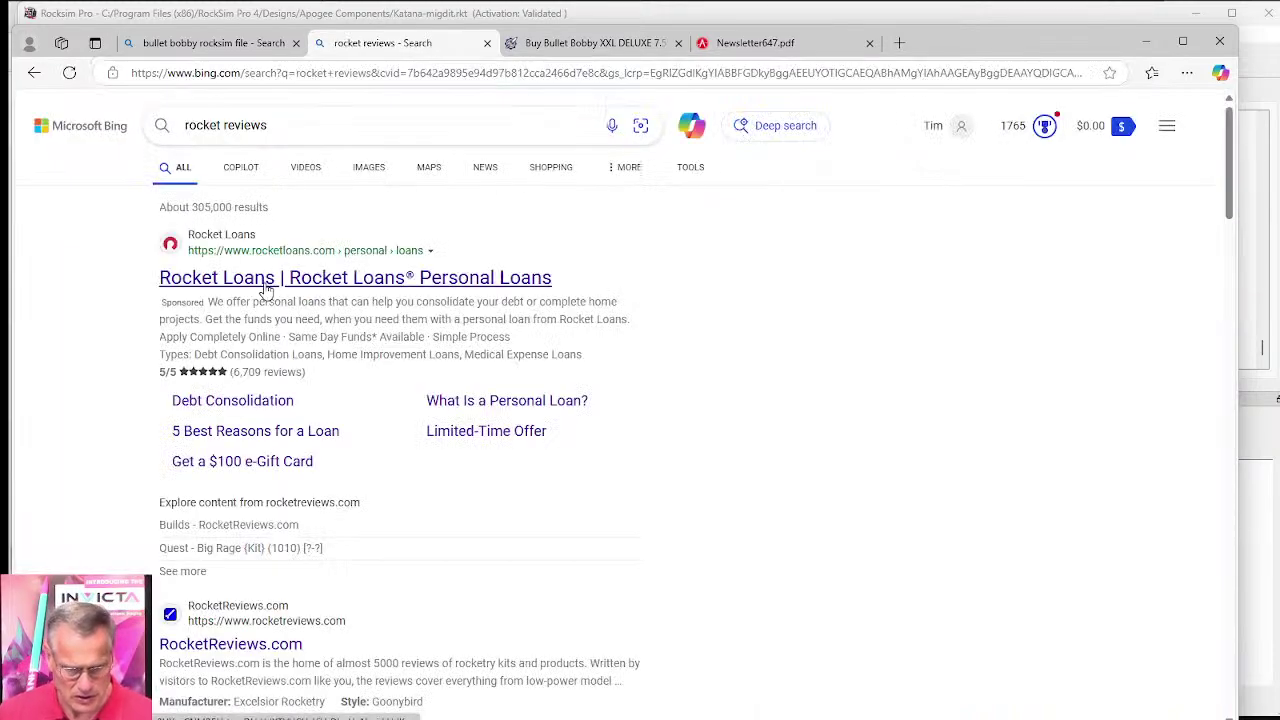
left_click(250, 648)
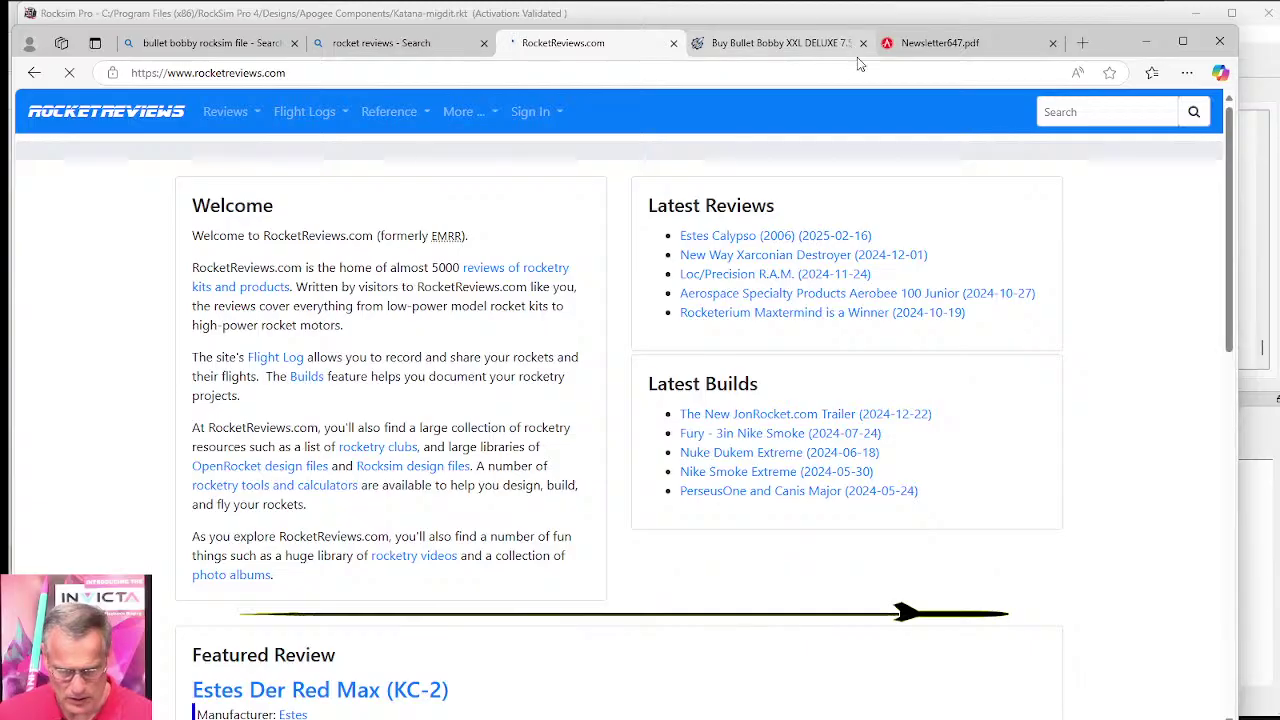
Step: Search RocketReviews.com for "bullet bobby" and look through the results below the sponsored entries
left_click(1072, 111)
type("bull")
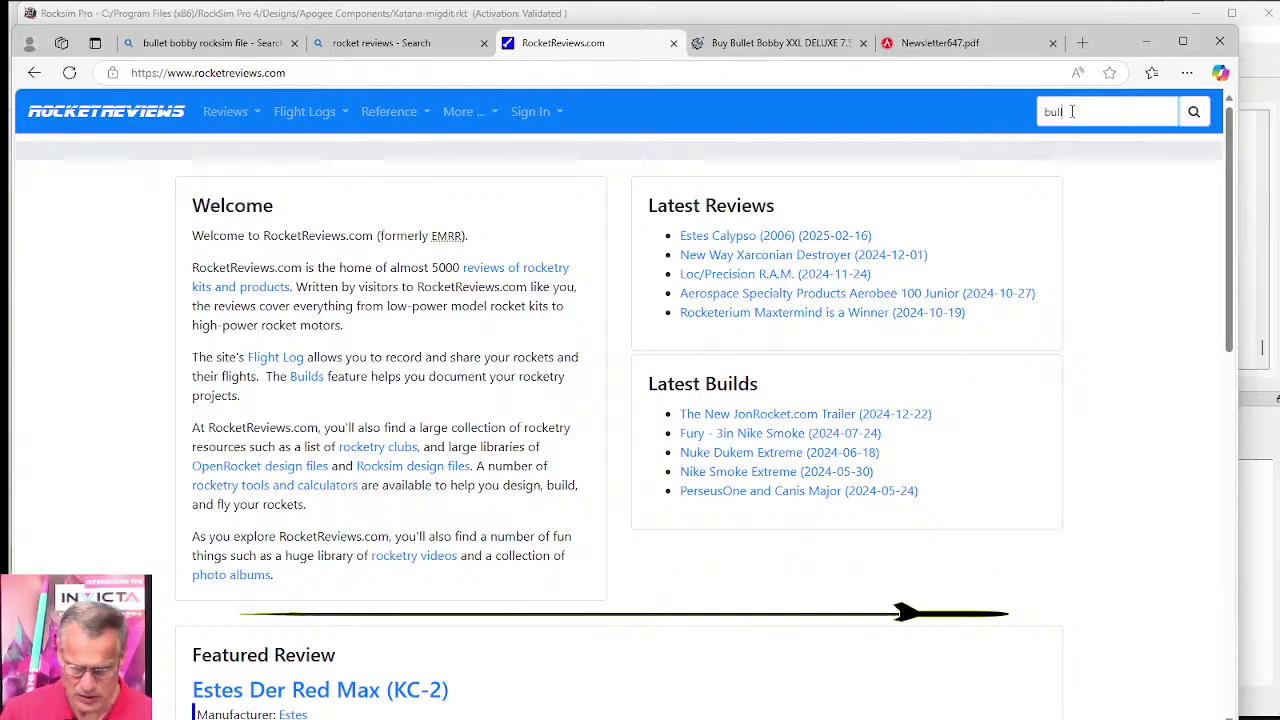
type("et bobby")
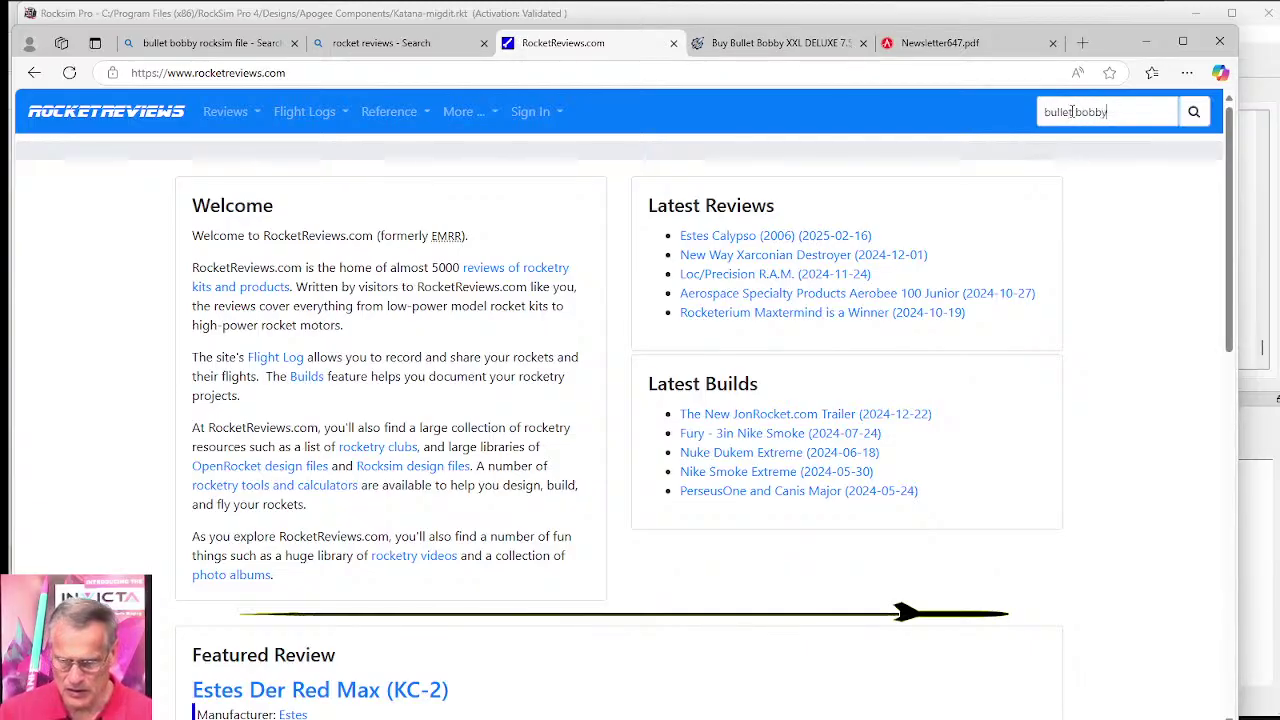
key("Return")
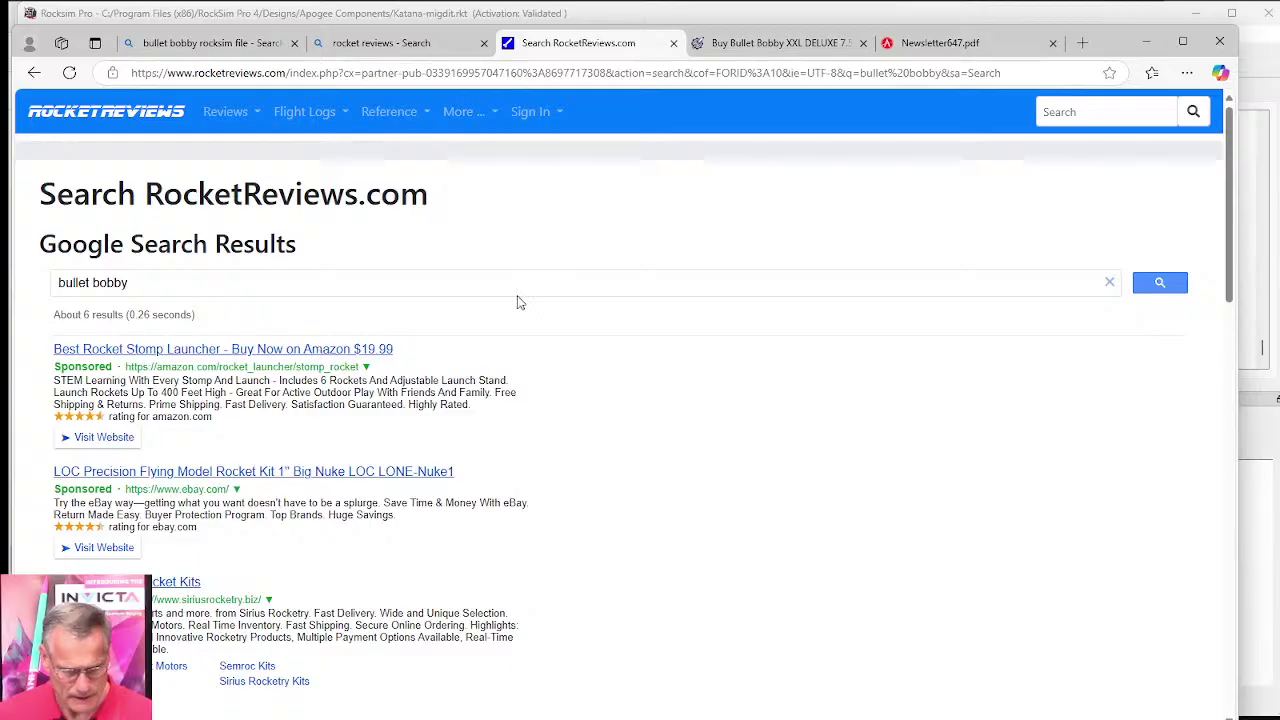
scroll(519, 300, "down", 5)
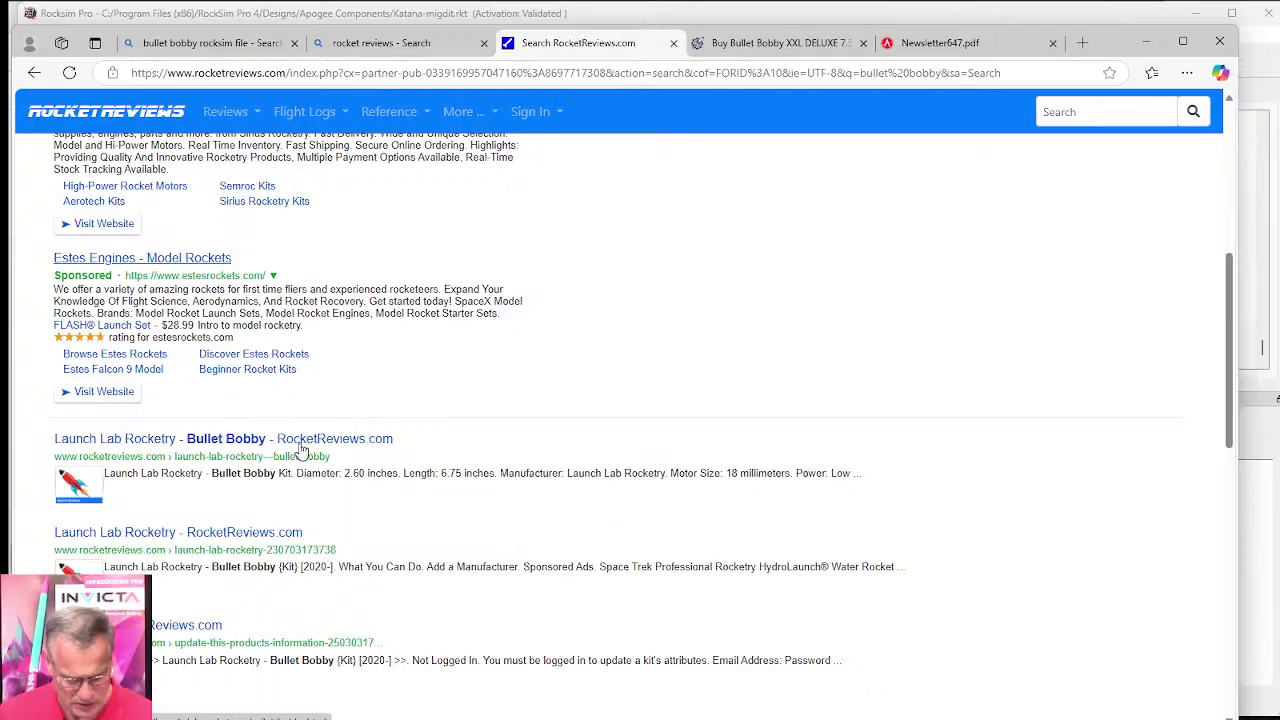
scroll(297, 448, "down", 2)
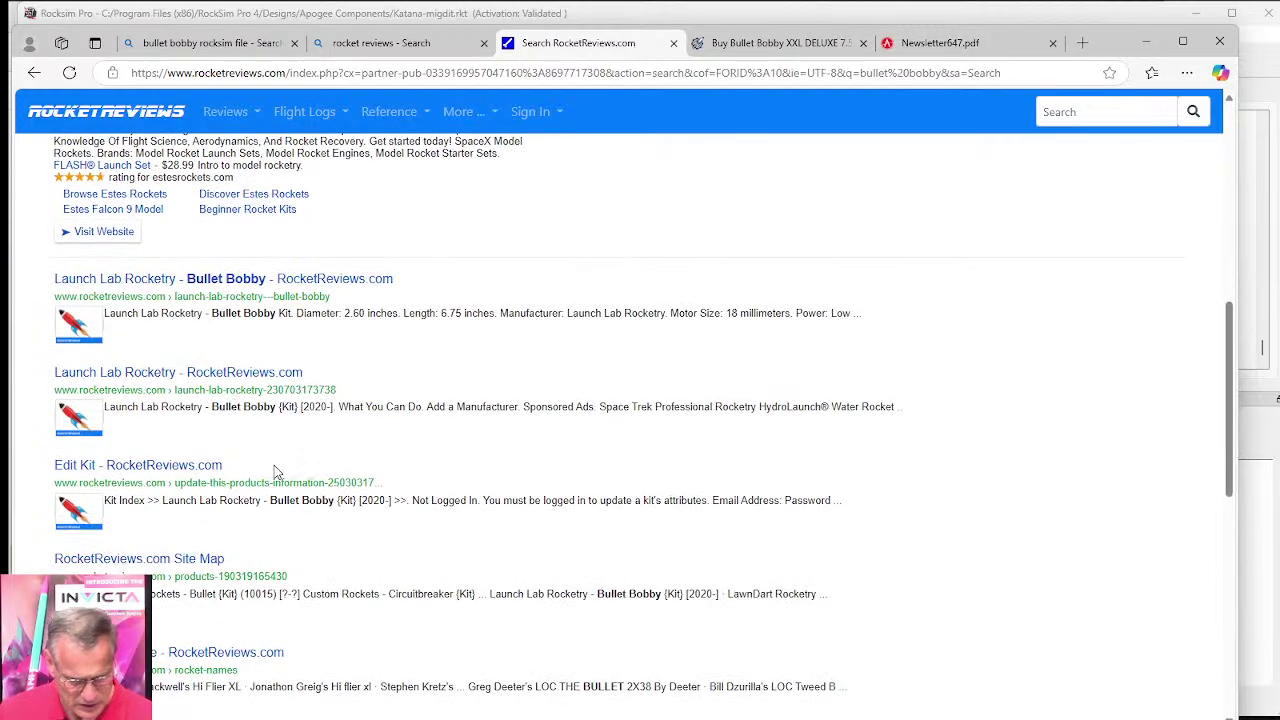
scroll(262, 500, "down", 2)
scroll(258, 450, "up", 1)
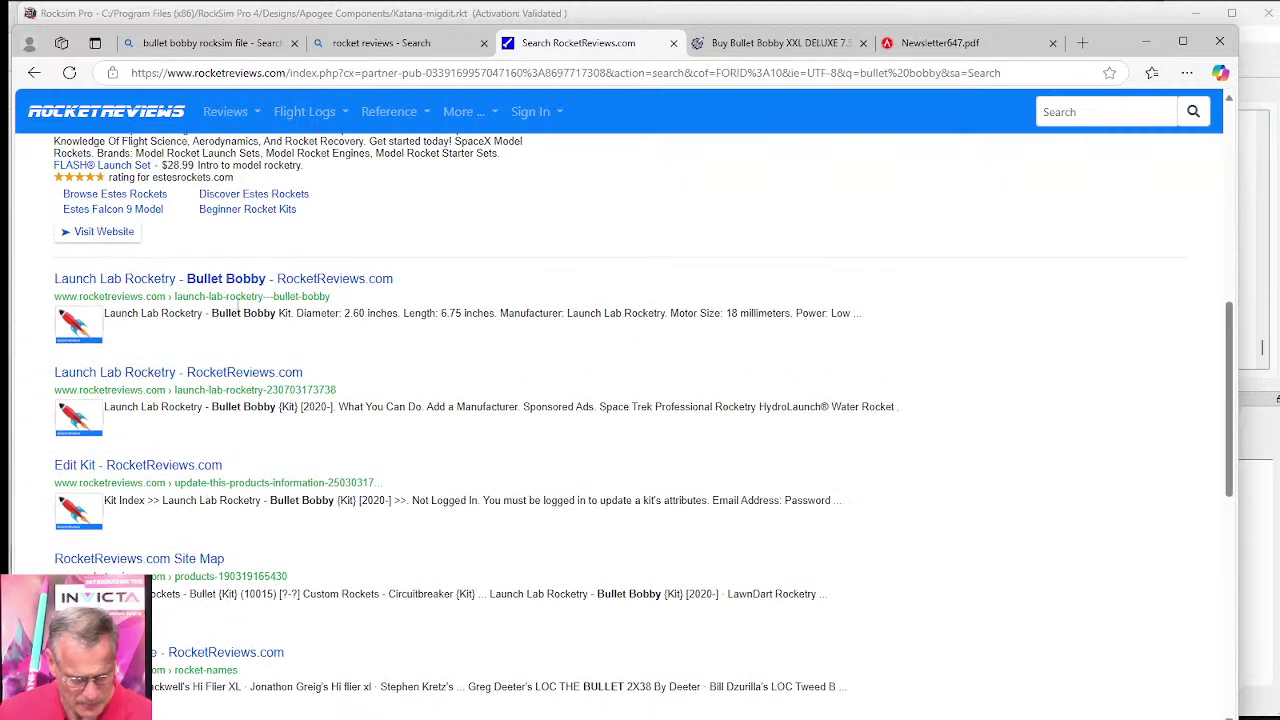
Step: Open the "Launch Lab Rocketry - Bullet Bobby" kit page and check it for specifications and a design file
left_click(240, 290)
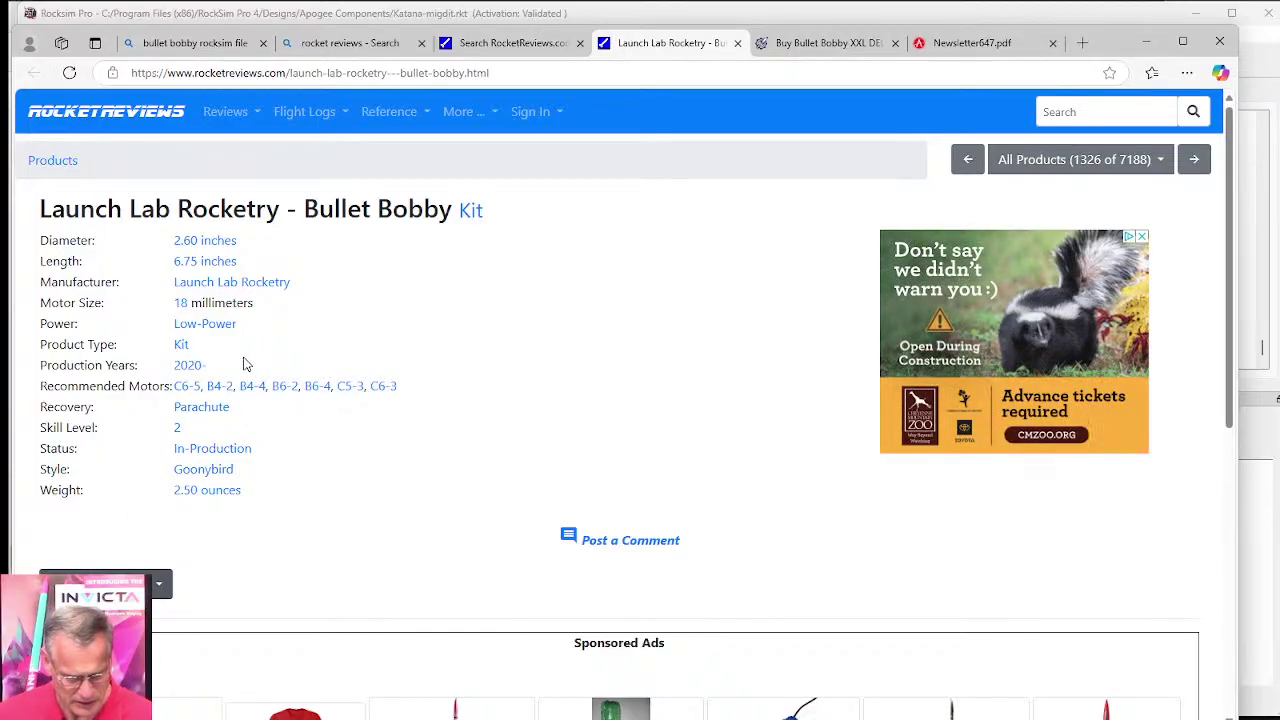
scroll(532, 390, "down", 1)
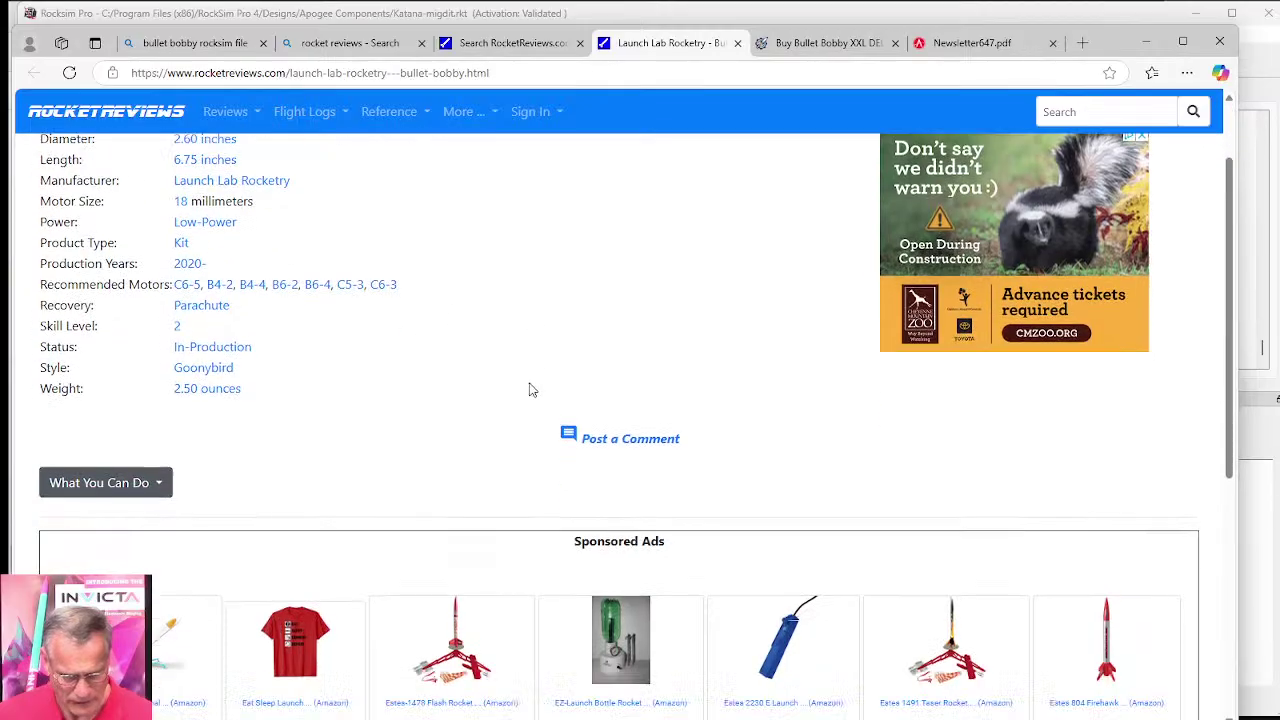
scroll(532, 390, "down", 2)
scroll(420, 291, "down", 2)
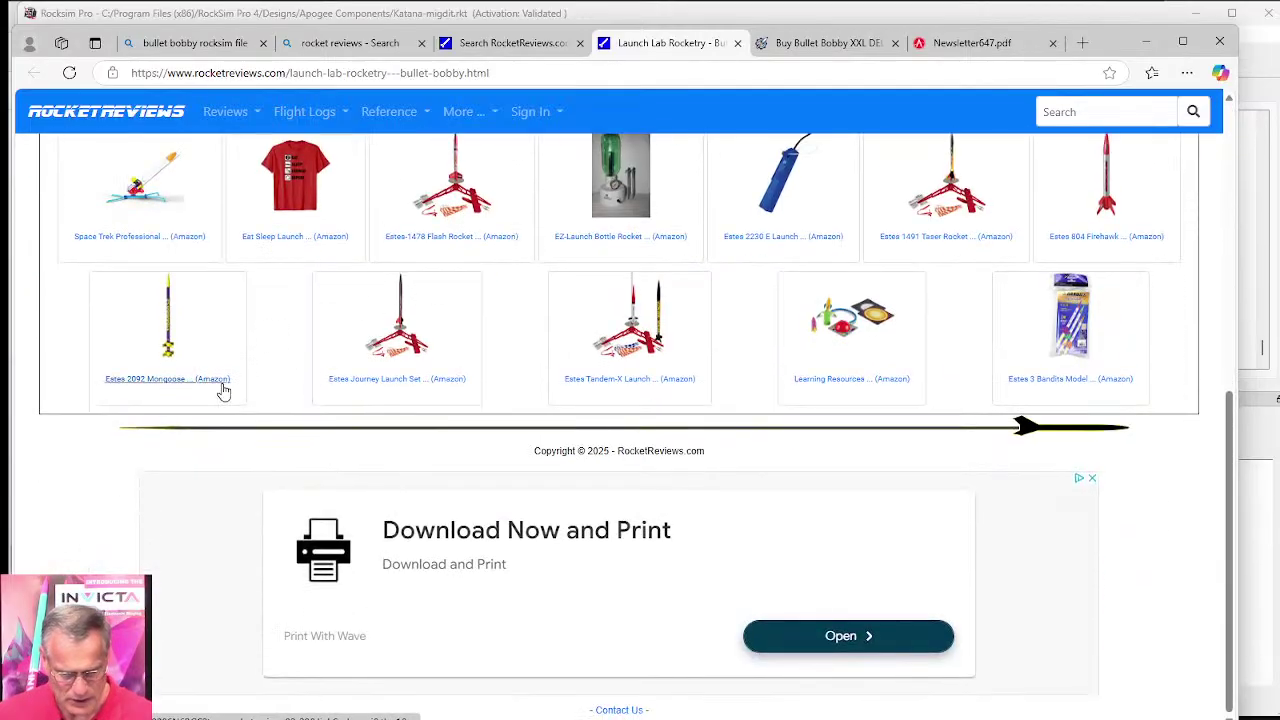
scroll(226, 366, "up", 6)
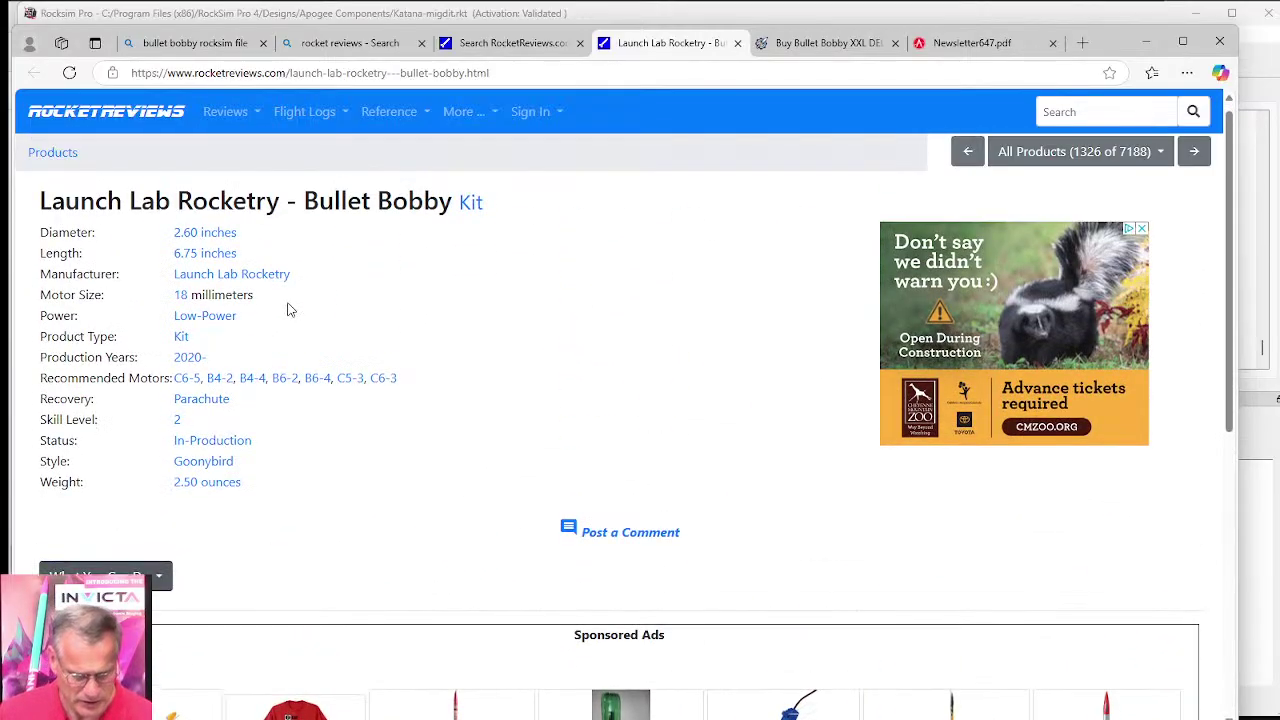
Step: Close both RocketReviews tabs and read the kit description on Launch Lab Rocketry's Bullet Bobby XXL Deluxe page
left_click(737, 43)
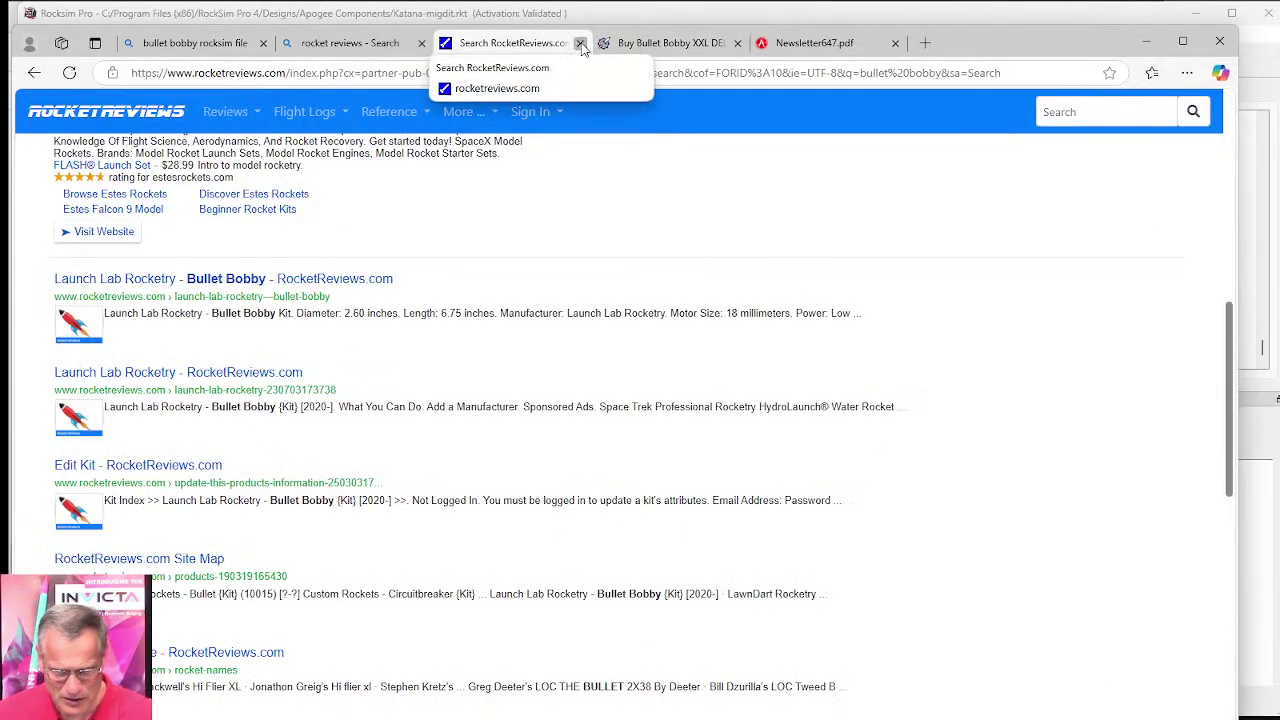
left_click(580, 43)
scroll(656, 543, "down", 5)
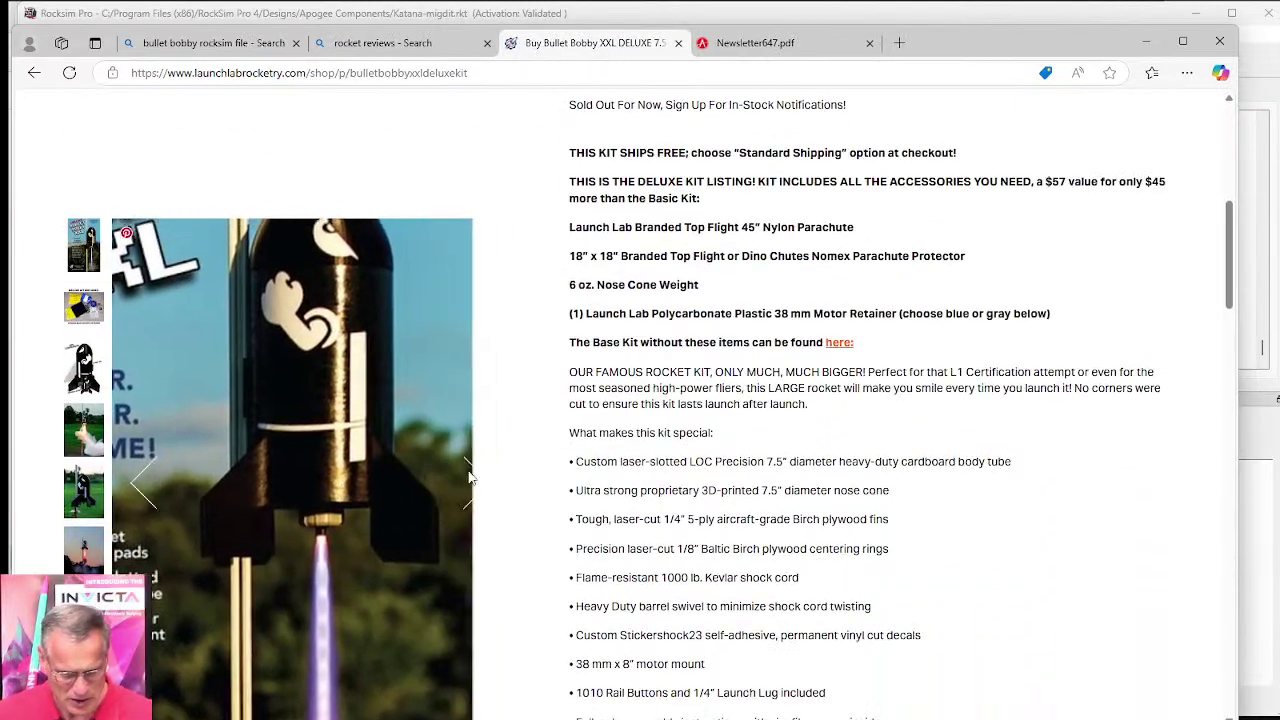
scroll(645, 487, "down", 1)
scroll(645, 487, "down", 1)
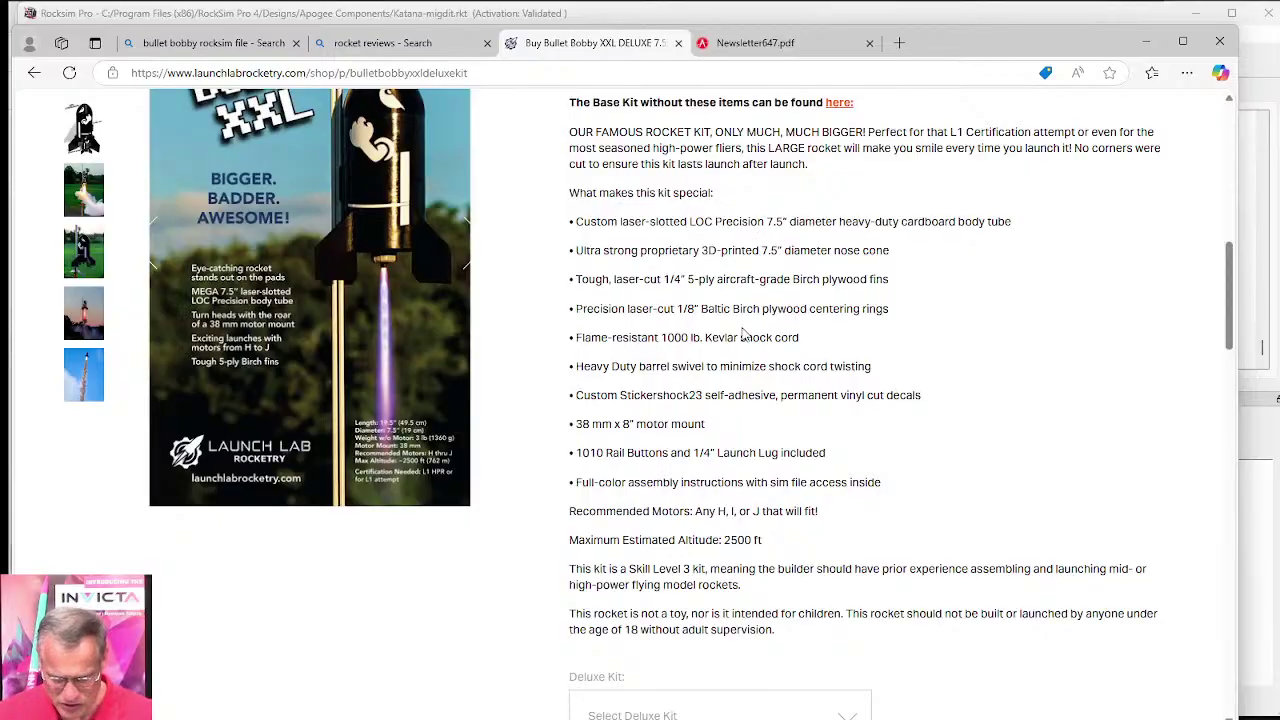
scroll(745, 336, "up", 1)
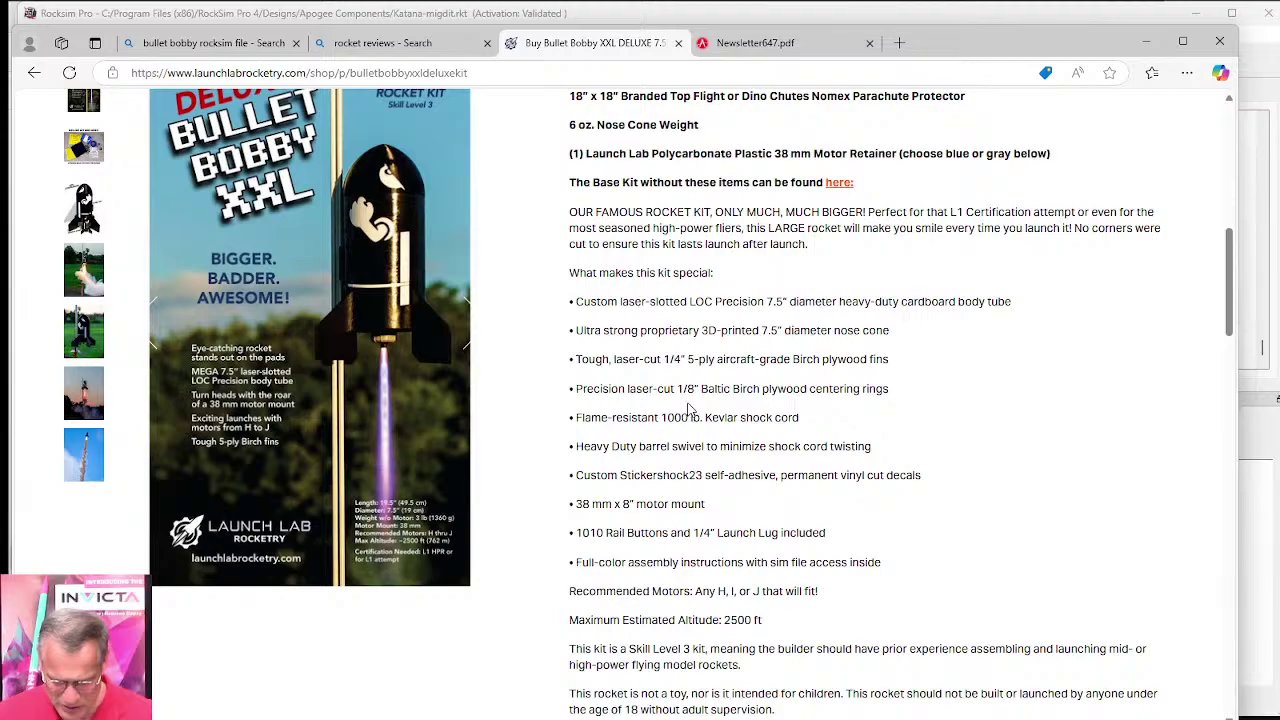
Step: Examine the rest of the Bullet Bobby XXL Deluxe page, including the kit features, customer reviews and related products, for specifications or a design file
scroll(690, 412, "up", 3)
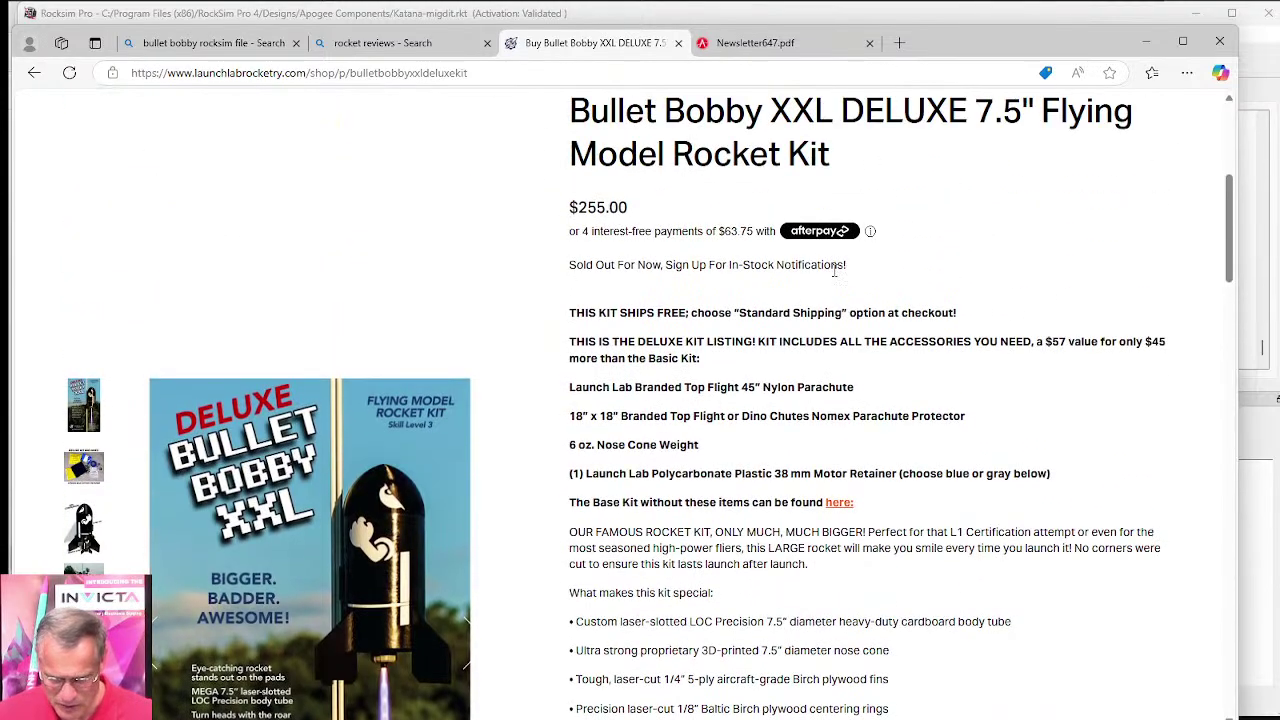
scroll(851, 310, "down", 1)
scroll(851, 310, "down", 7)
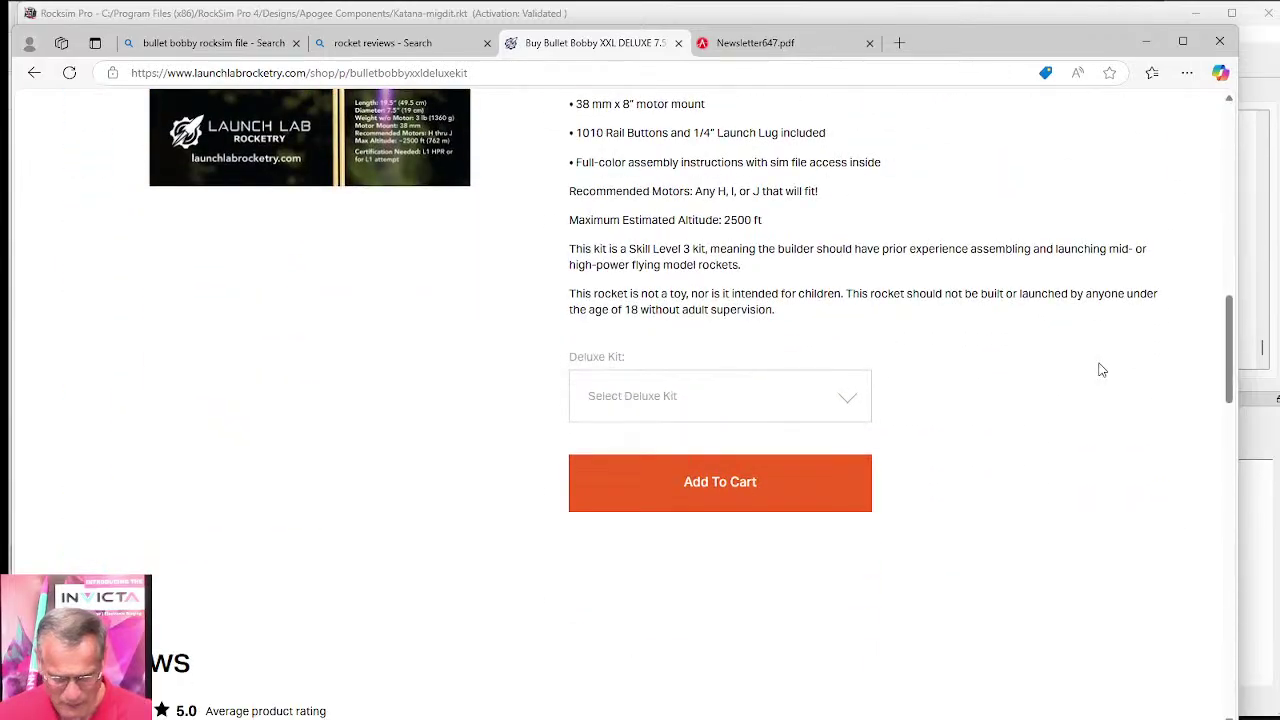
scroll(1097, 366, "down", 3)
scroll(463, 466, "down", 6)
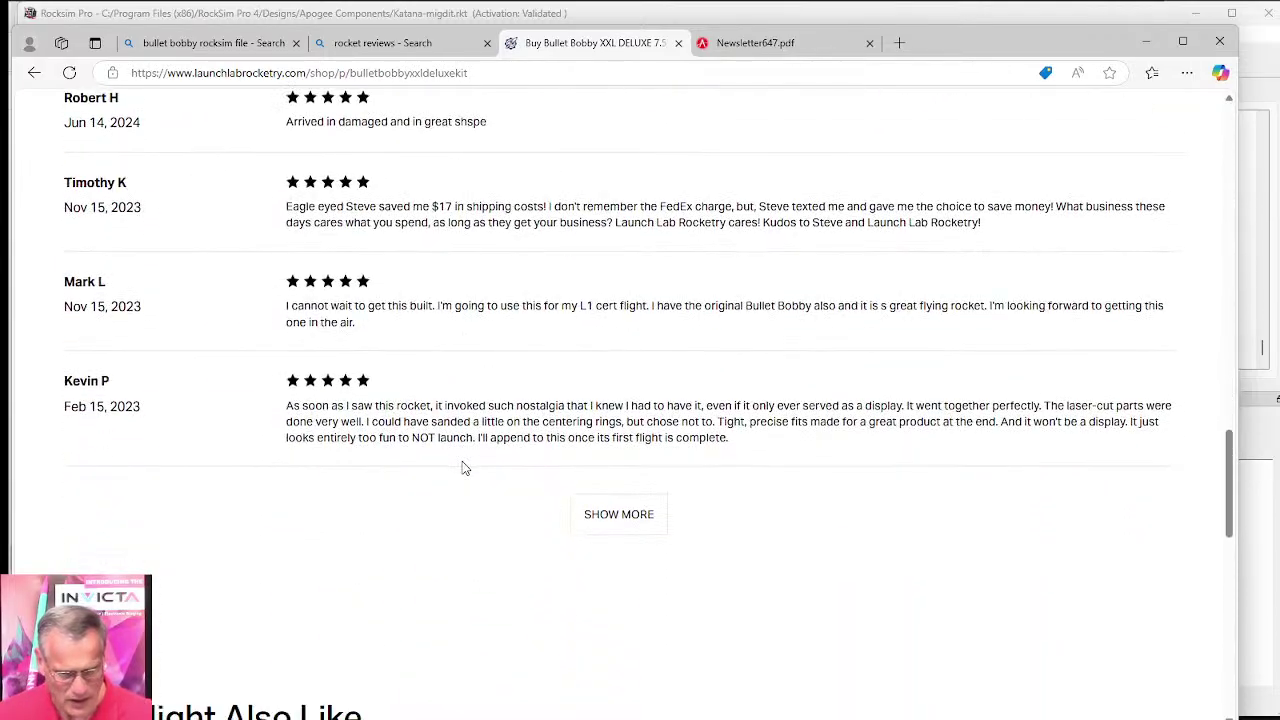
scroll(463, 467, "down", 5)
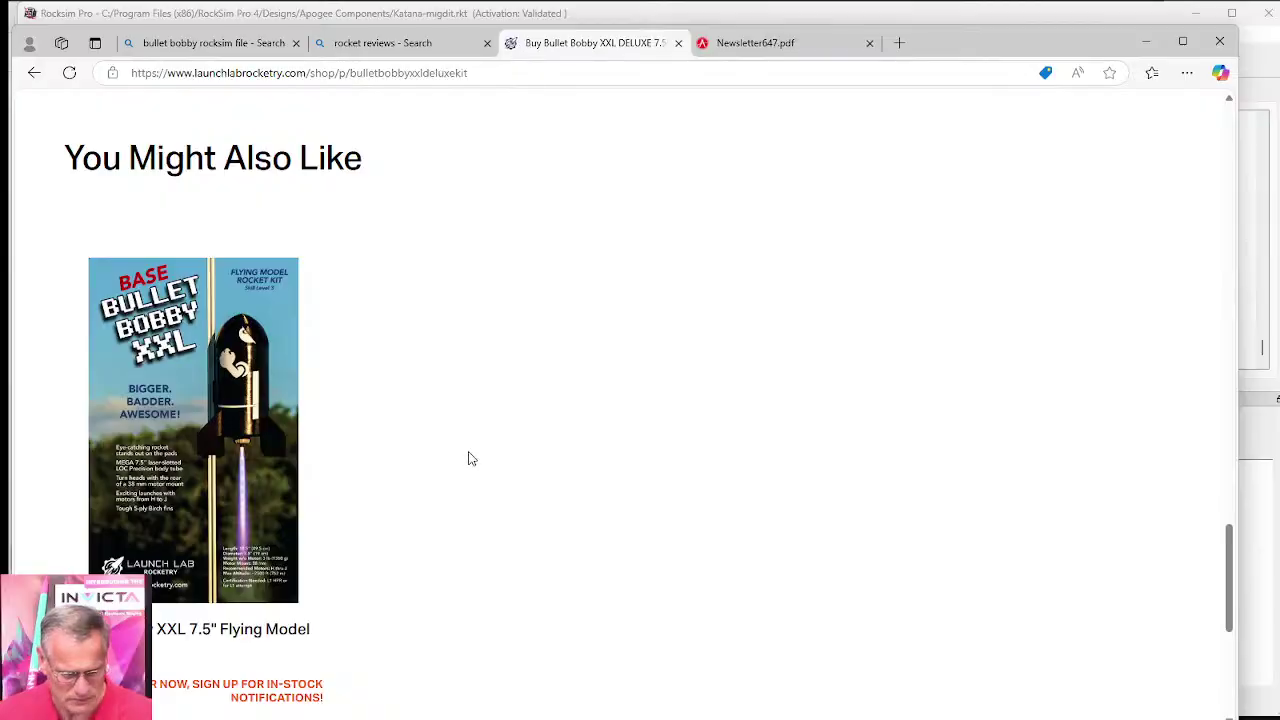
scroll(470, 459, "down", 3)
scroll(478, 450, "up", 6)
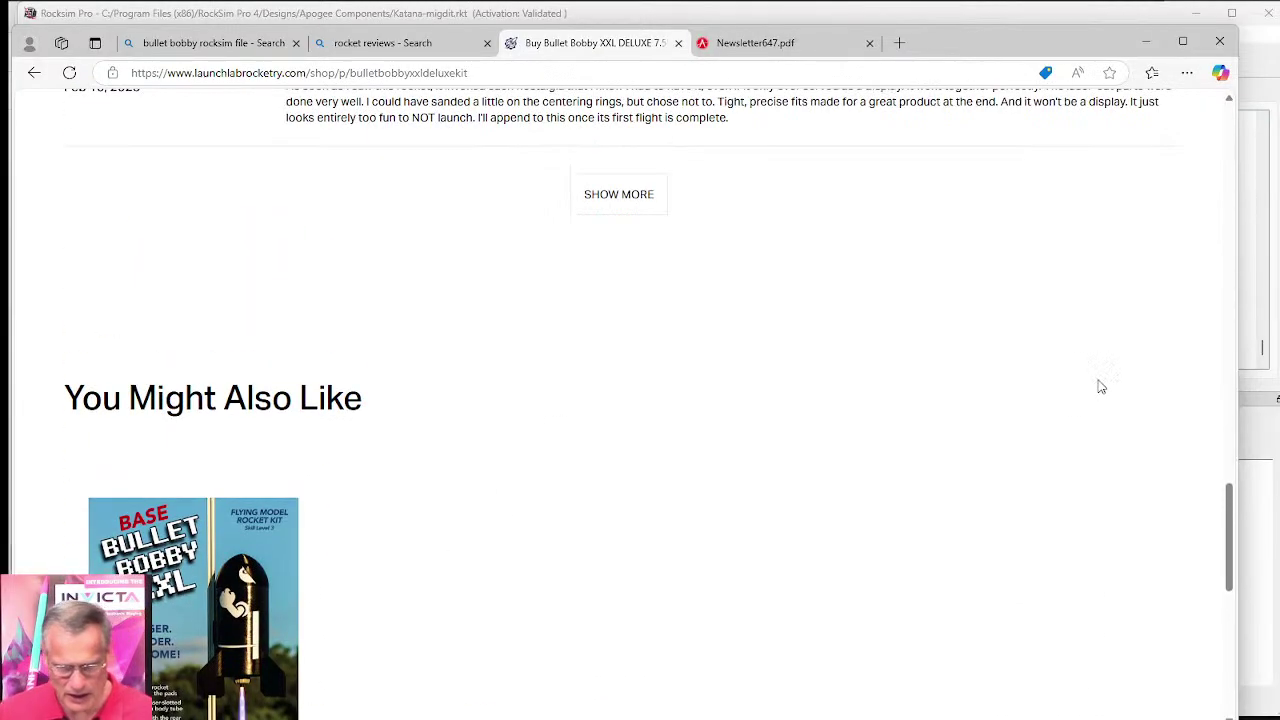
scroll(1100, 387, "up", 15)
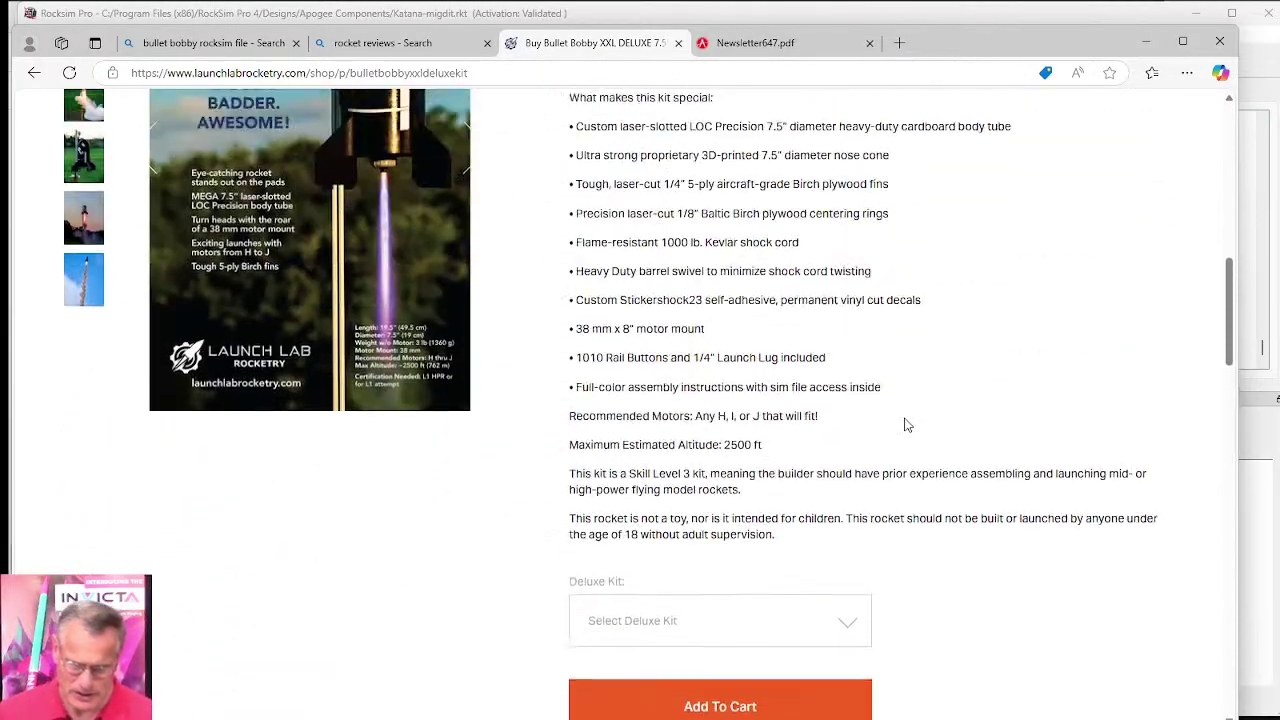
scroll(905, 425, "up", 1)
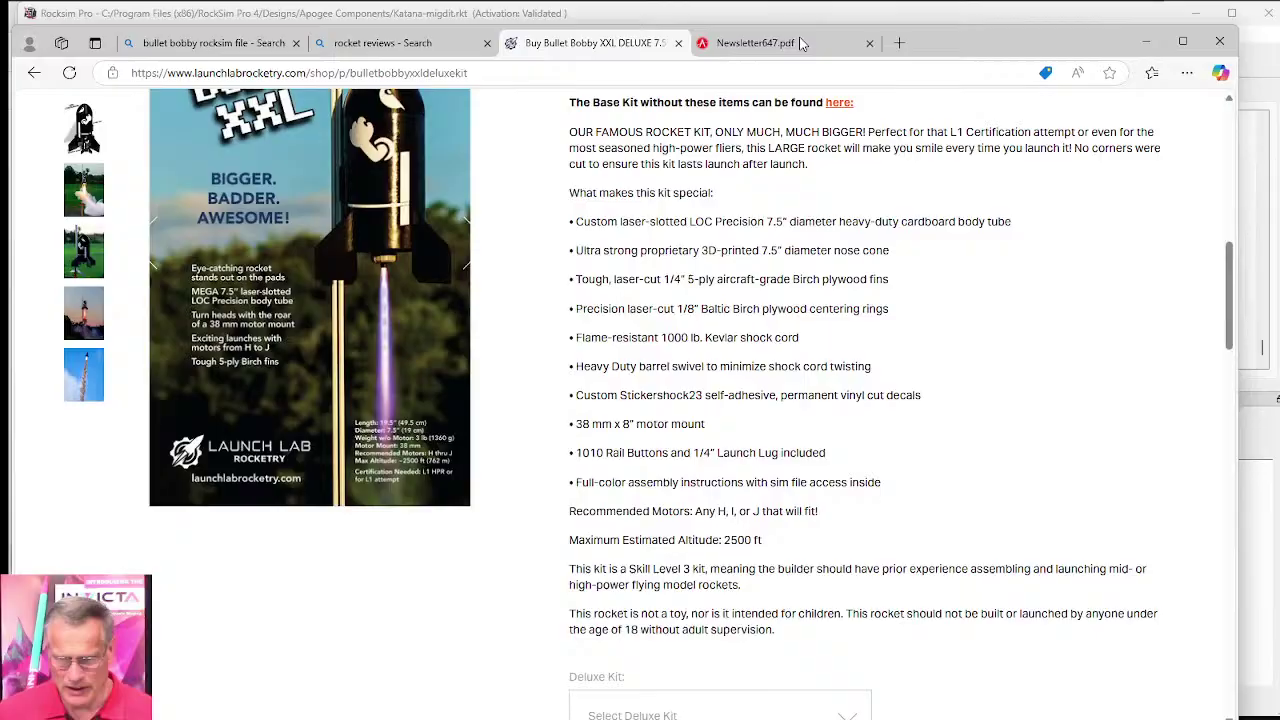
Step: Close the Bullet Bobby XXL Deluxe page, the Newsletter647.pdf page and the whole browser window to return to RockSim Pro
left_click(679, 44)
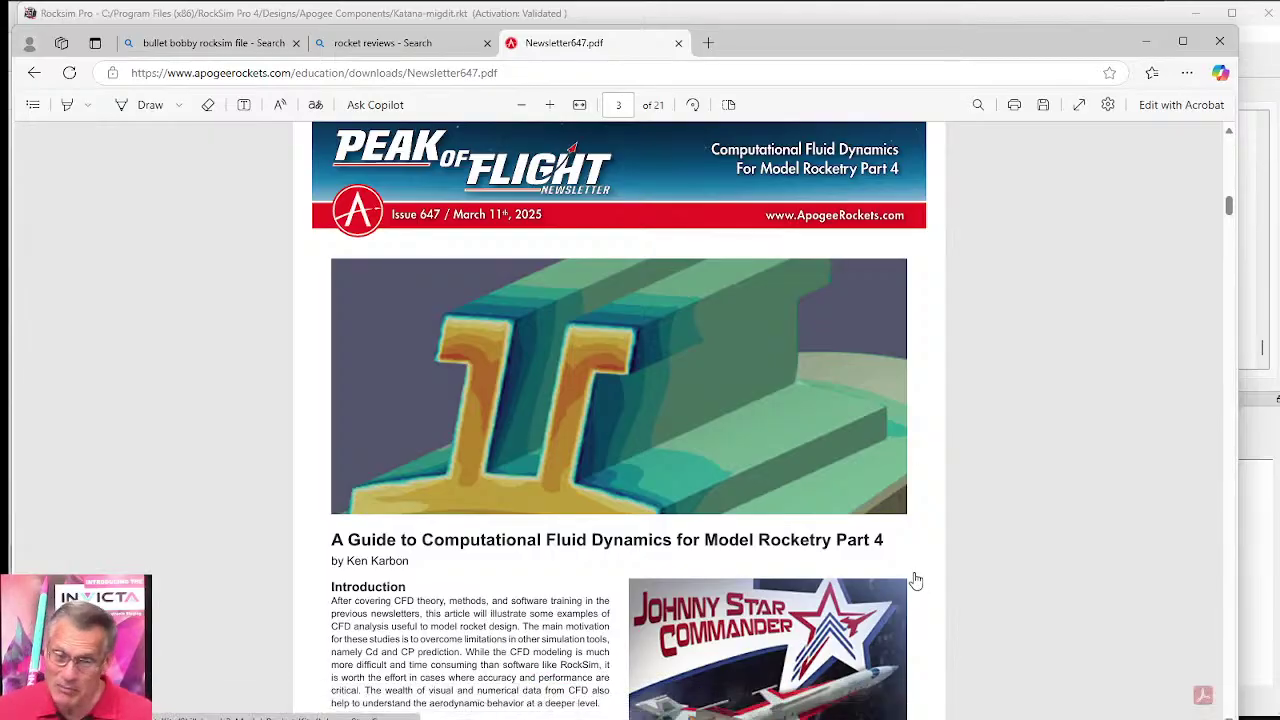
left_click(678, 42)
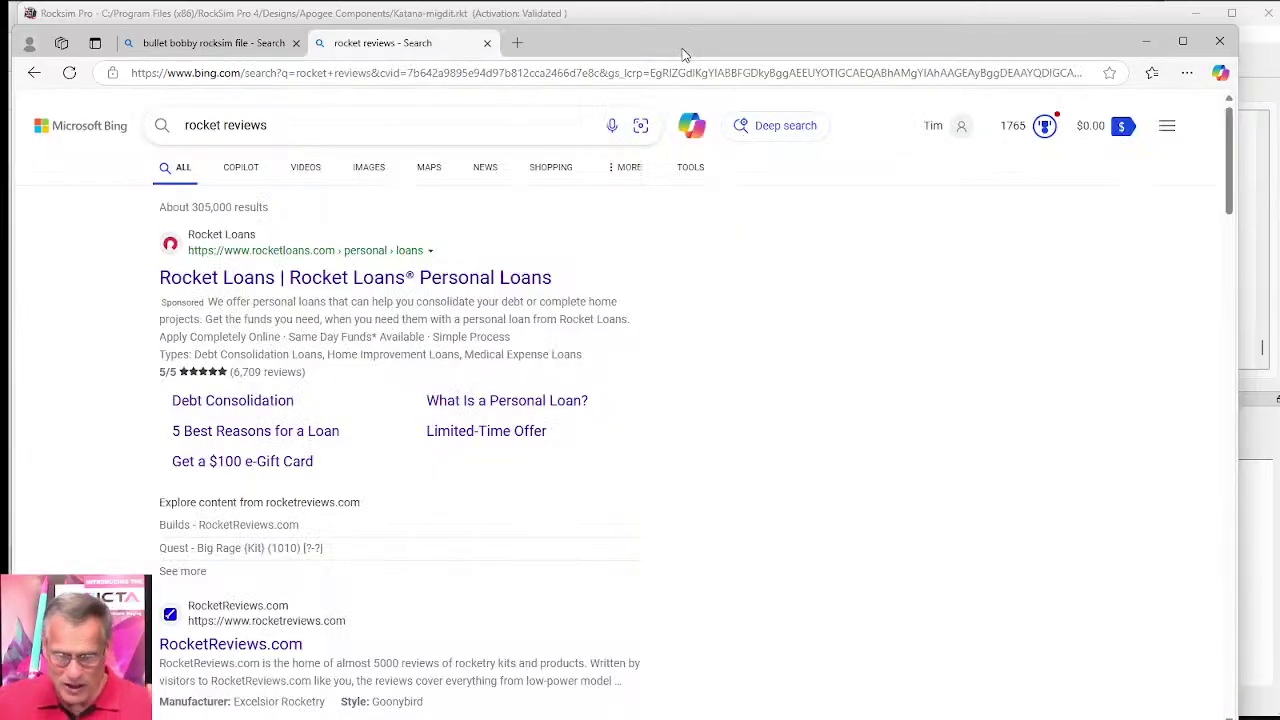
left_click(1219, 41)
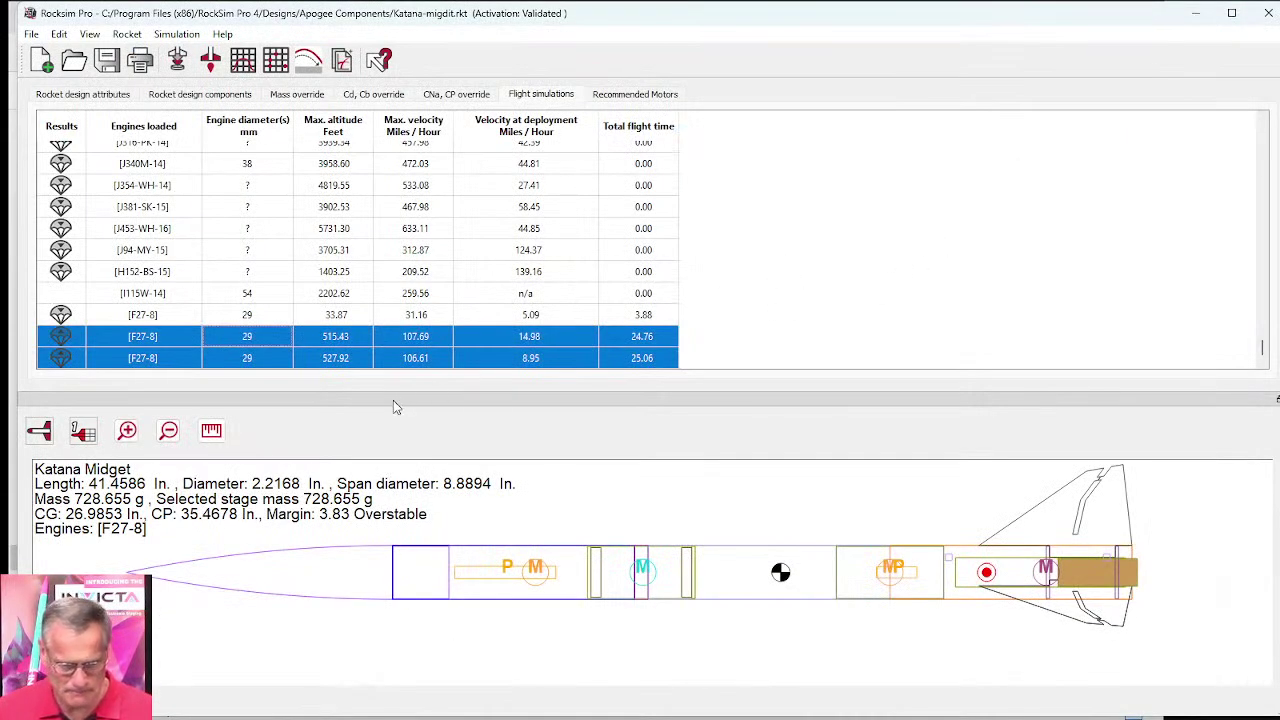
Step: Open the egg-storminator.rkt design from Apogee Components without saving the current design's changes, and show the rocket in 3D
left_click(72, 62)
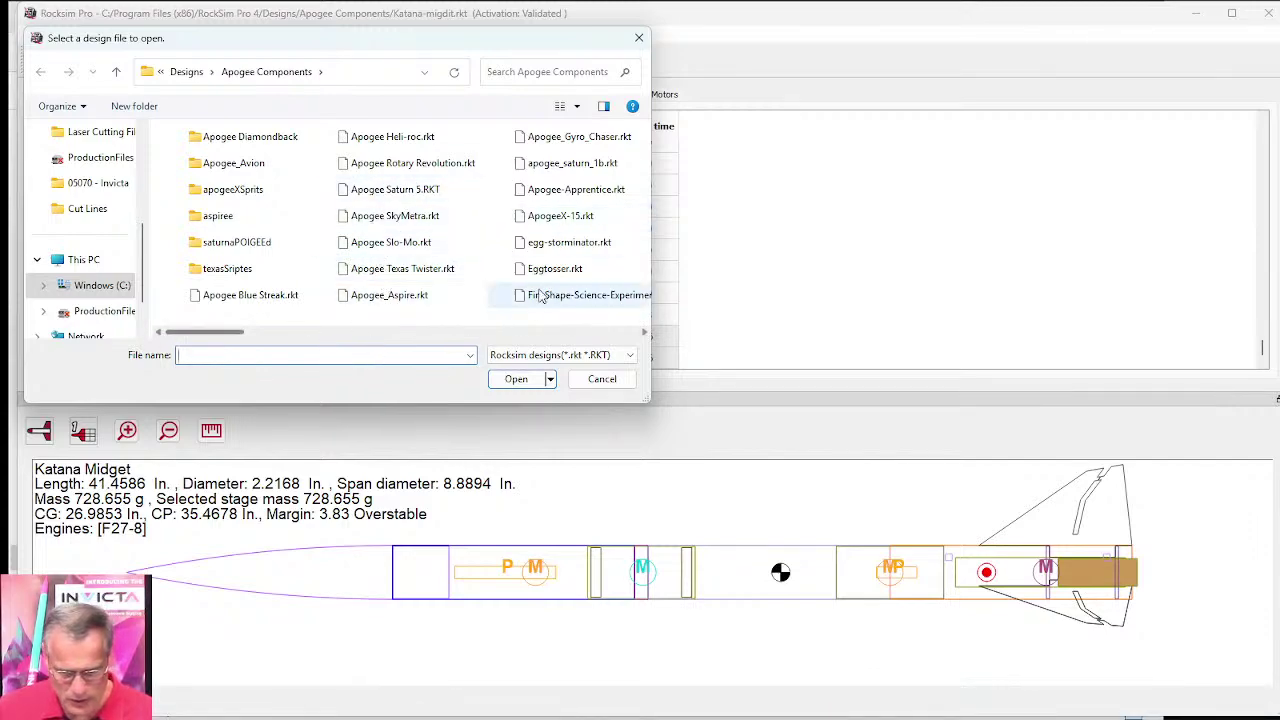
left_click(560, 243)
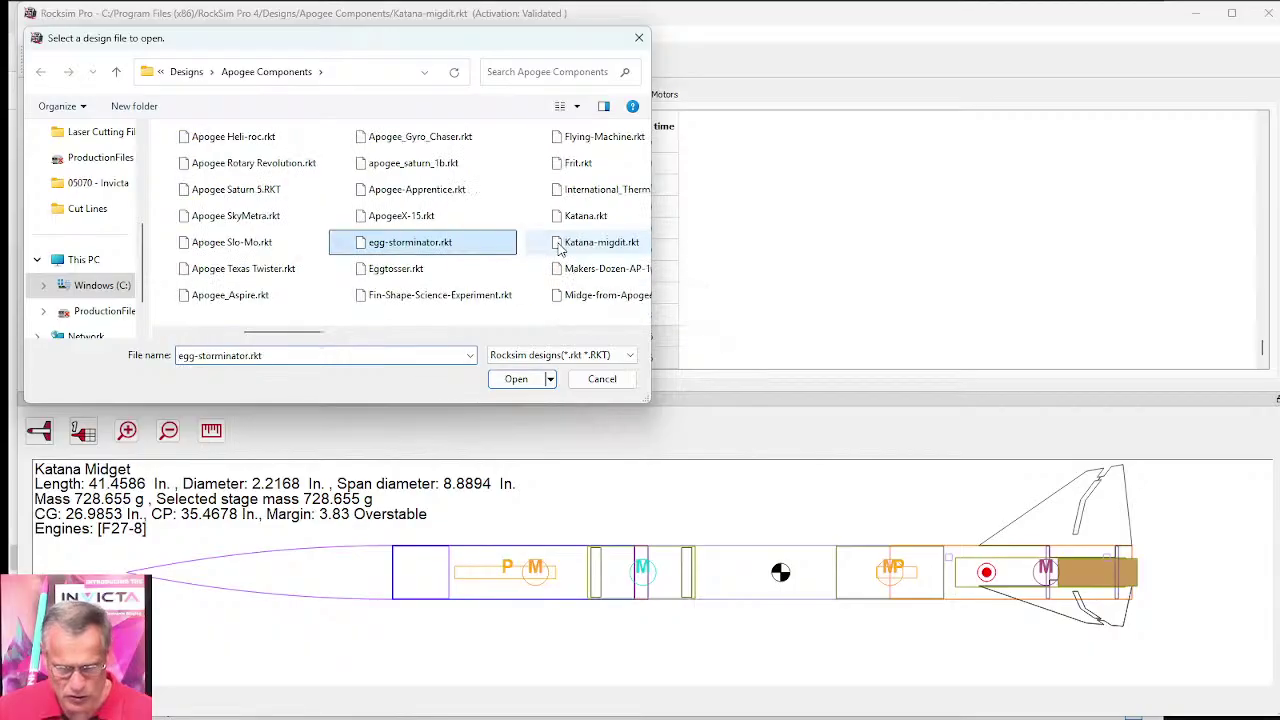
left_click(516, 379)
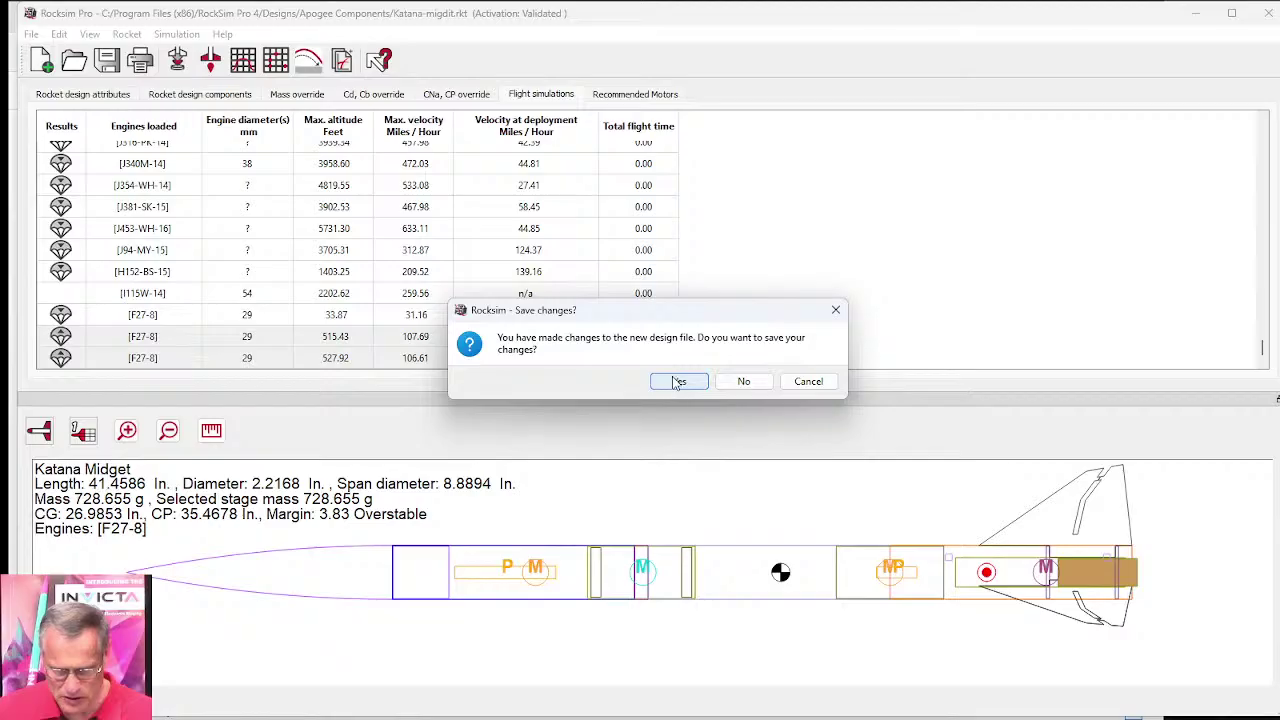
left_click(743, 384)
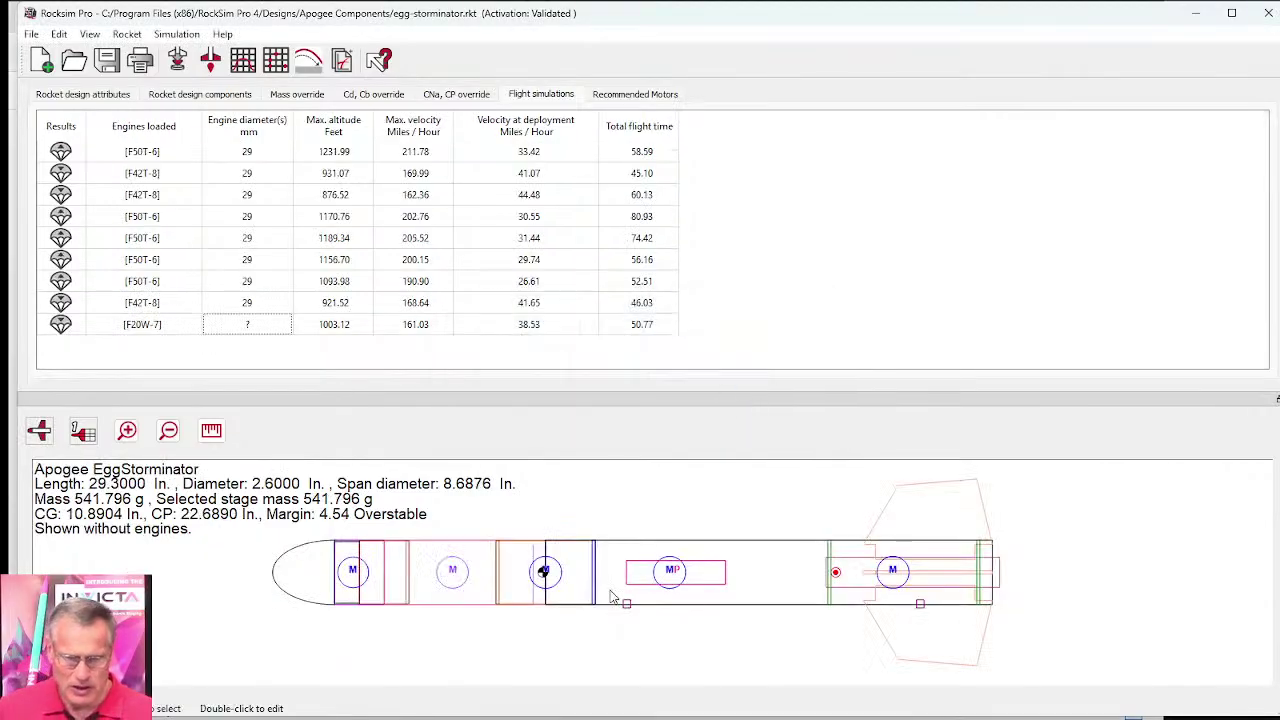
left_click(42, 434)
left_click(41, 539)
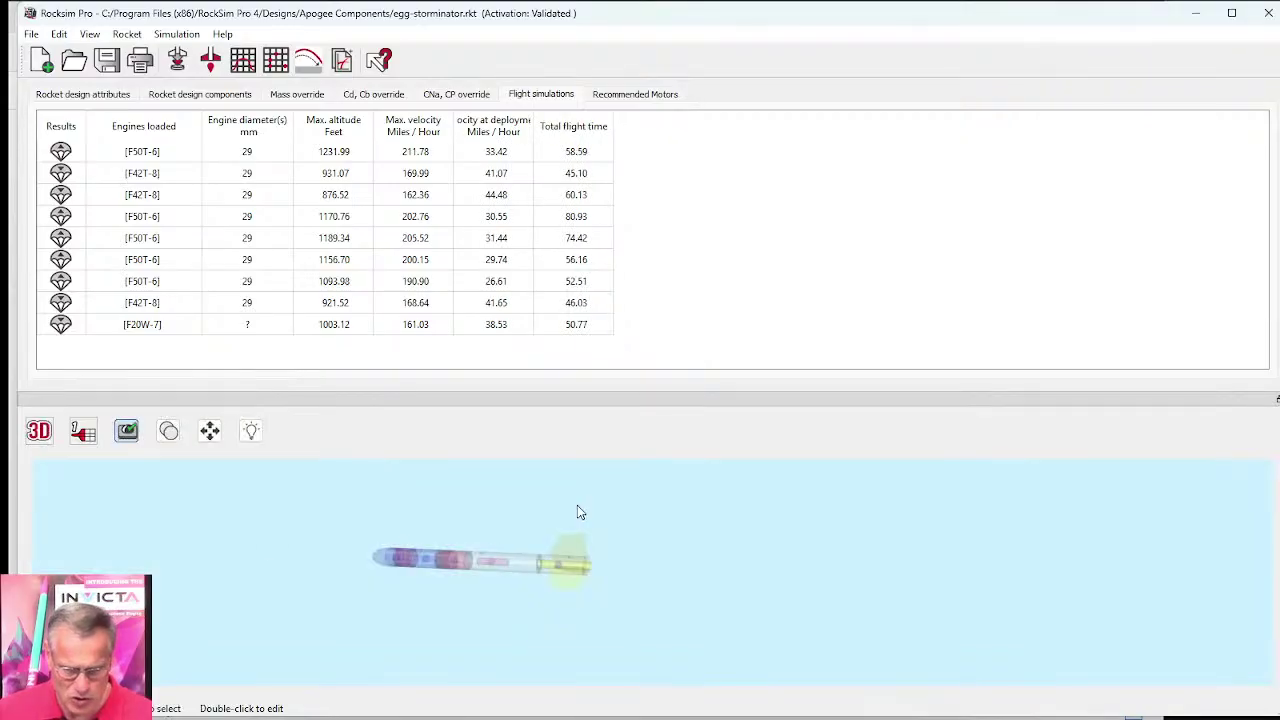
Step: Switch to the Edge browser, load the Apogee Components site, search it for "eggsto" and open the EggStorminator kit page
mouse_move(1019, 701)
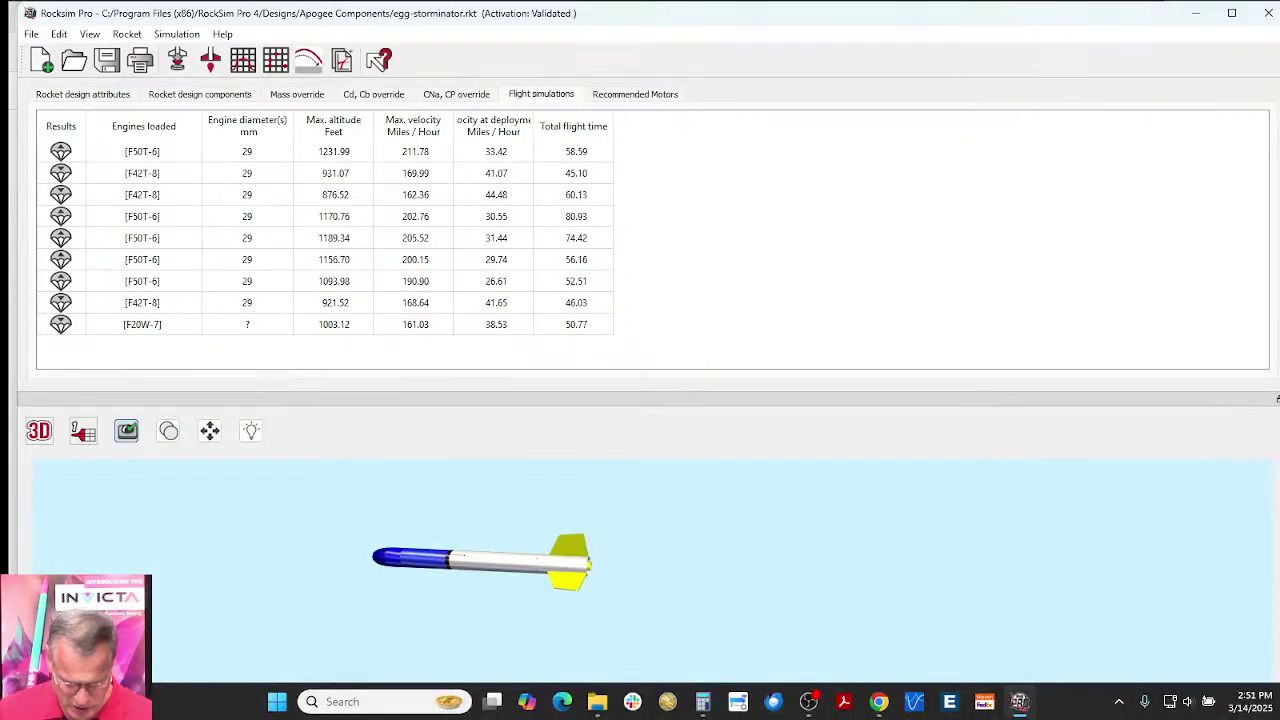
left_click(564, 702)
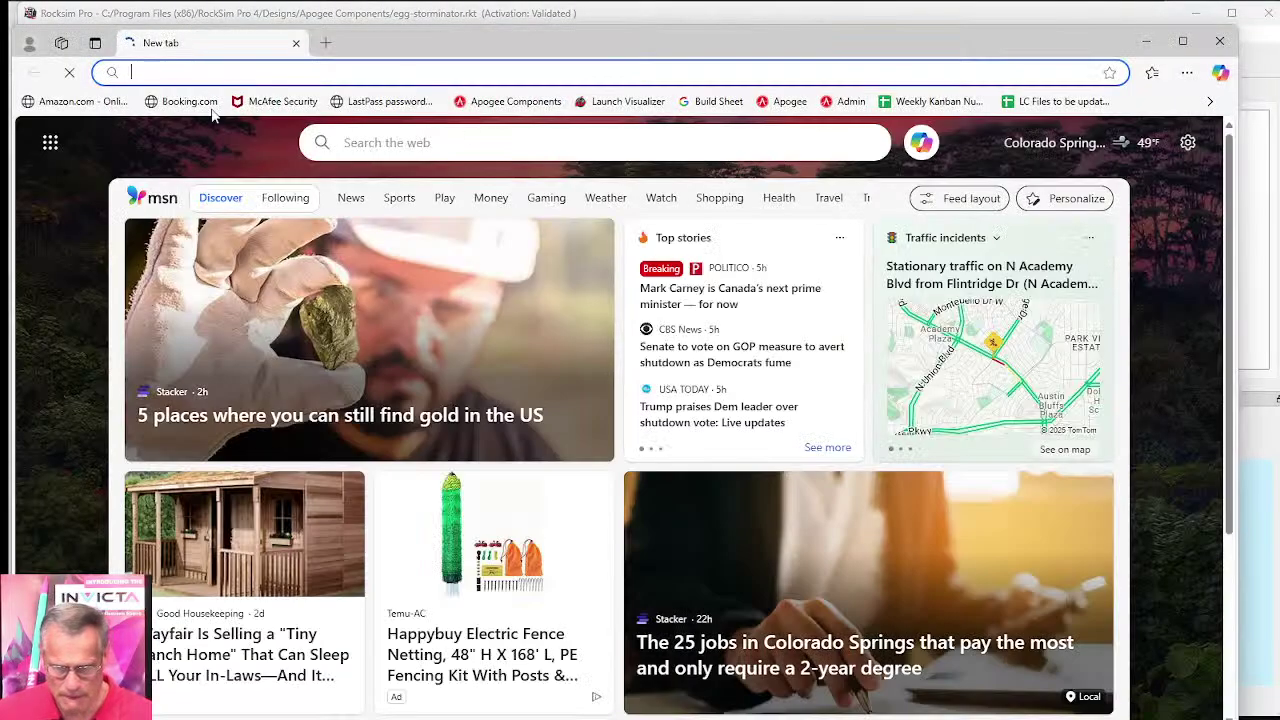
left_click(500, 103)
left_click(727, 248)
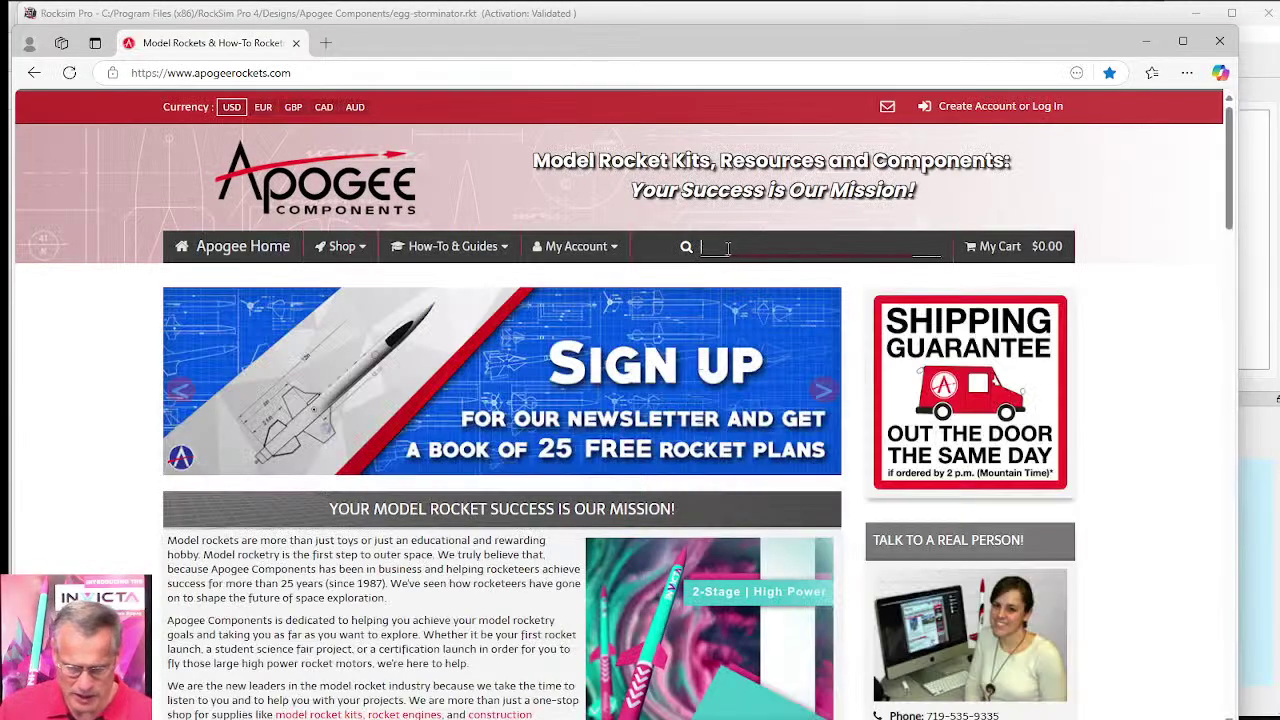
type("eggst")
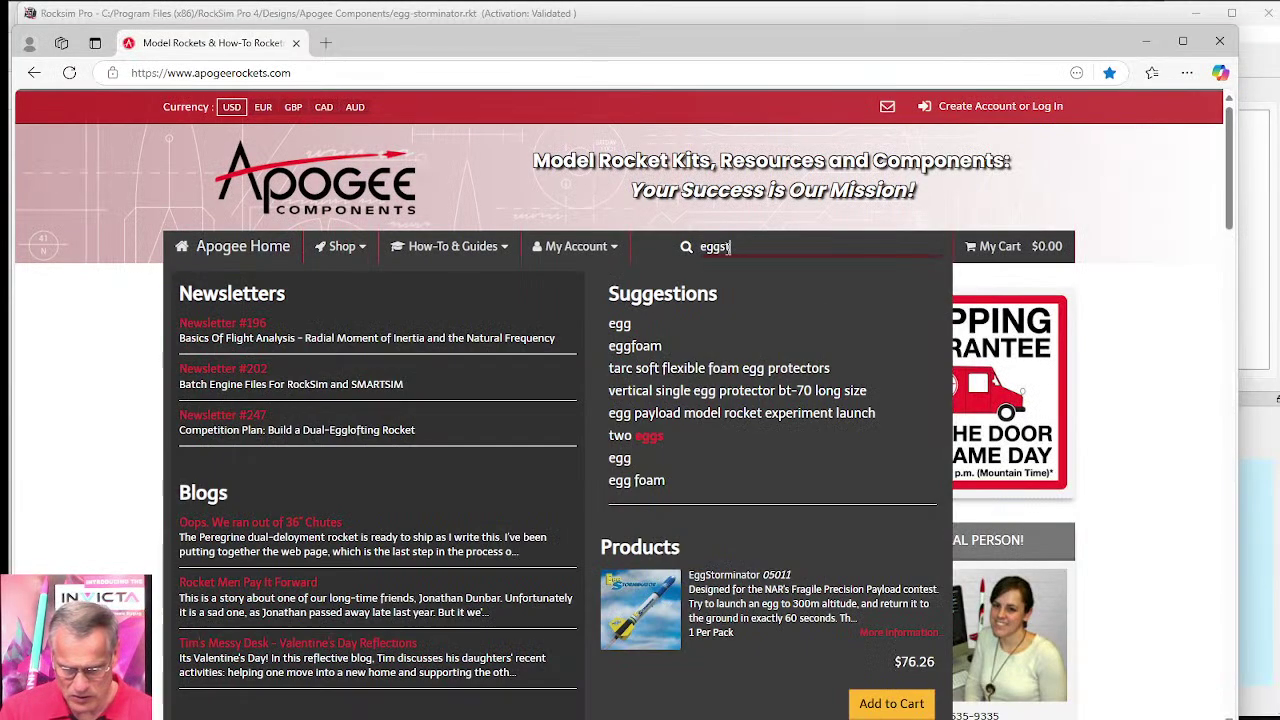
type("o")
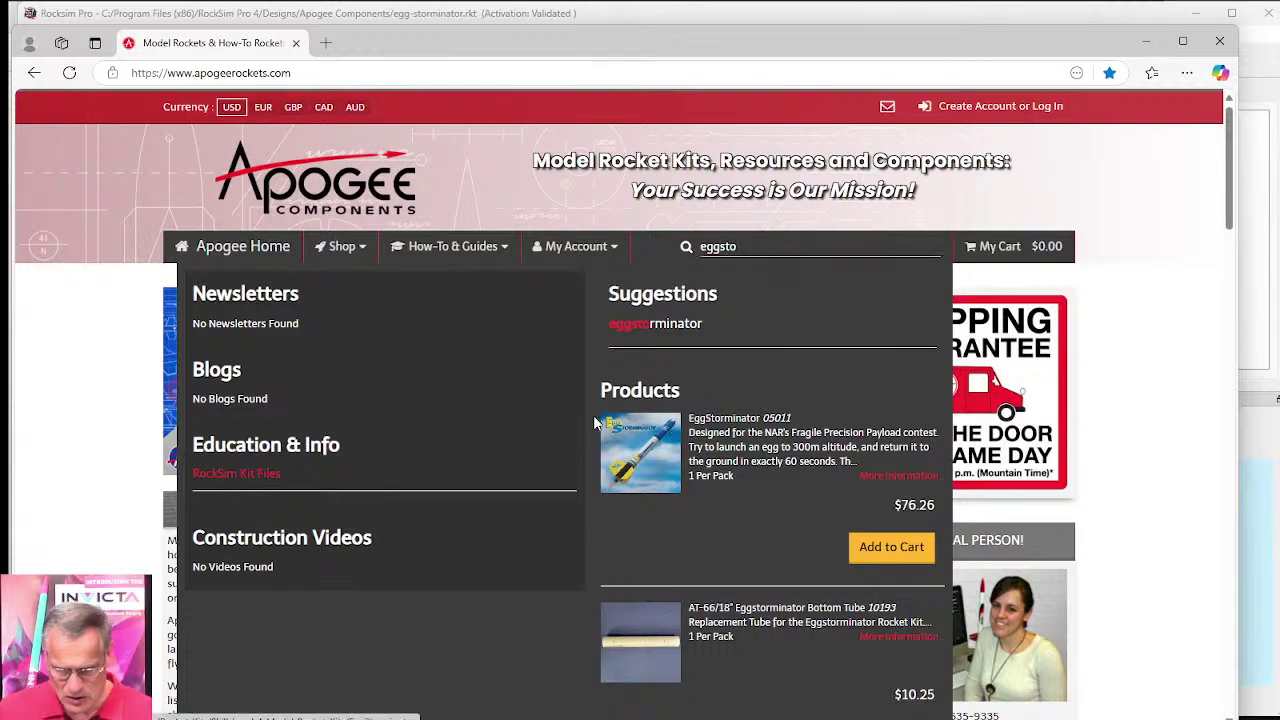
left_click(630, 450)
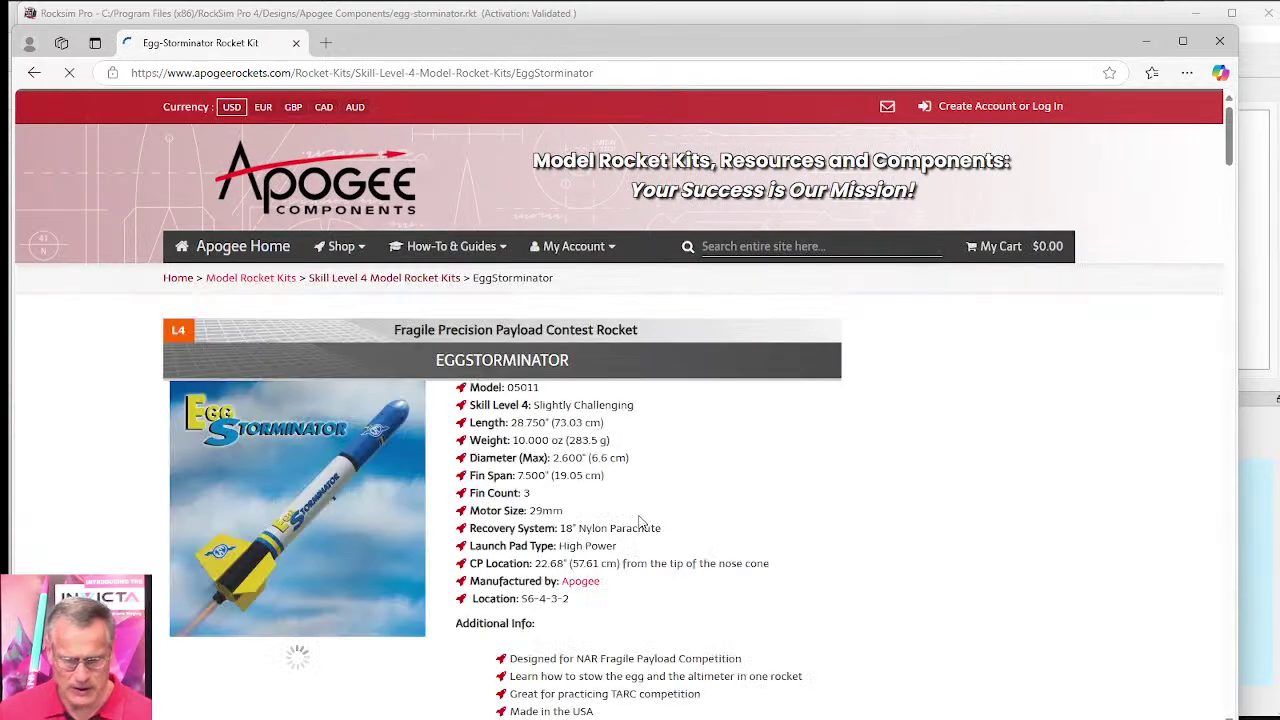
Step: Review the EggStorminator kit's specifications and photos, and highlight its stock availability
scroll(630, 480, "down", 2)
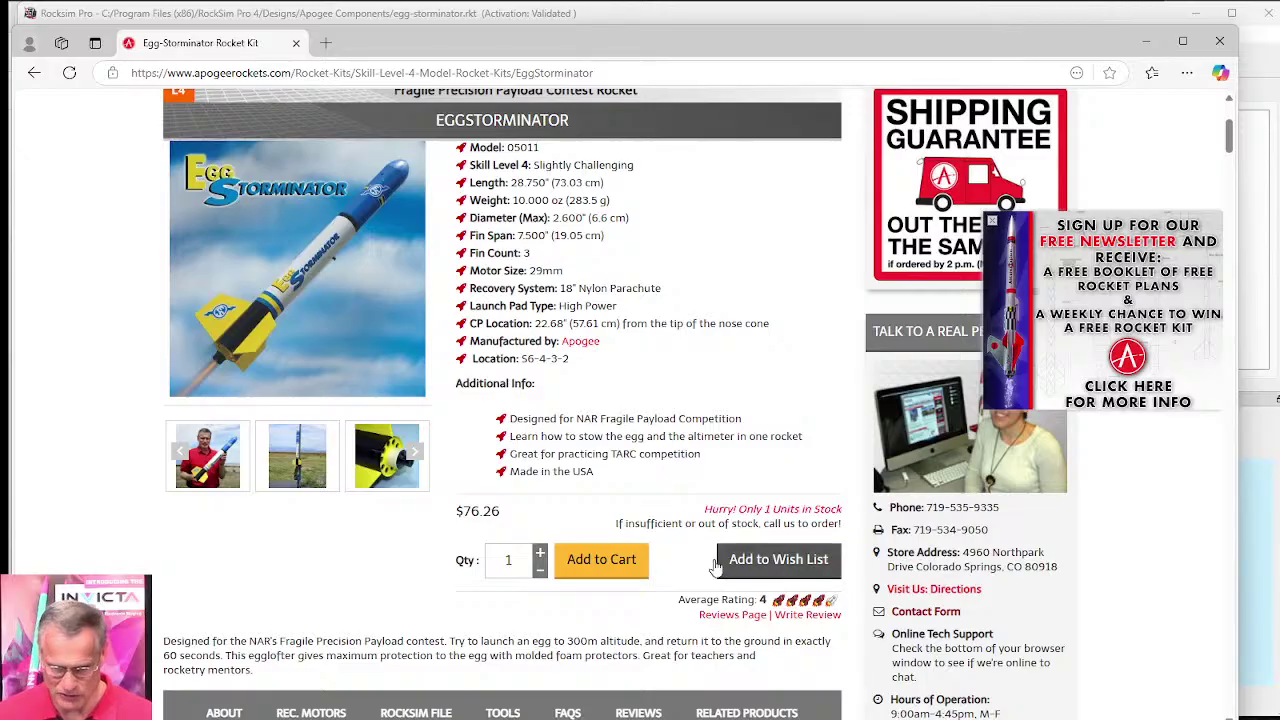
left_click_drag(759, 509, 847, 512)
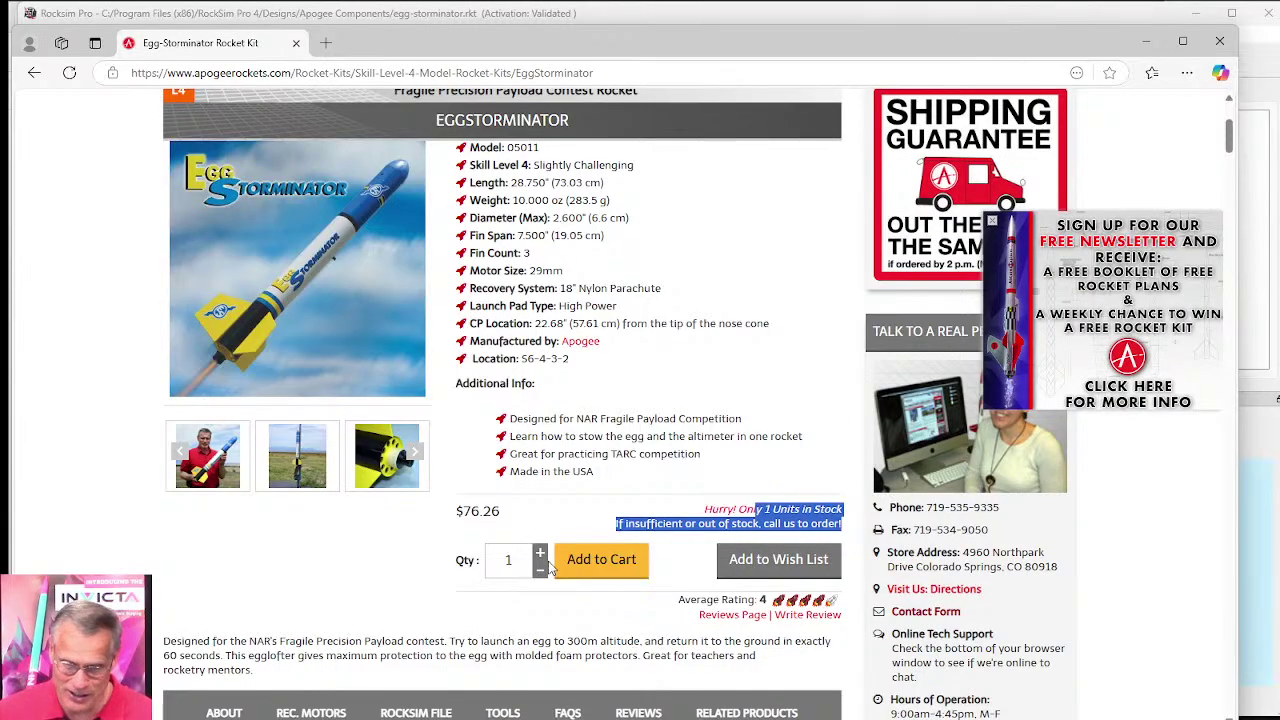
left_click(681, 279)
scroll(684, 275, "up", 2)
scroll(684, 275, "up", 2)
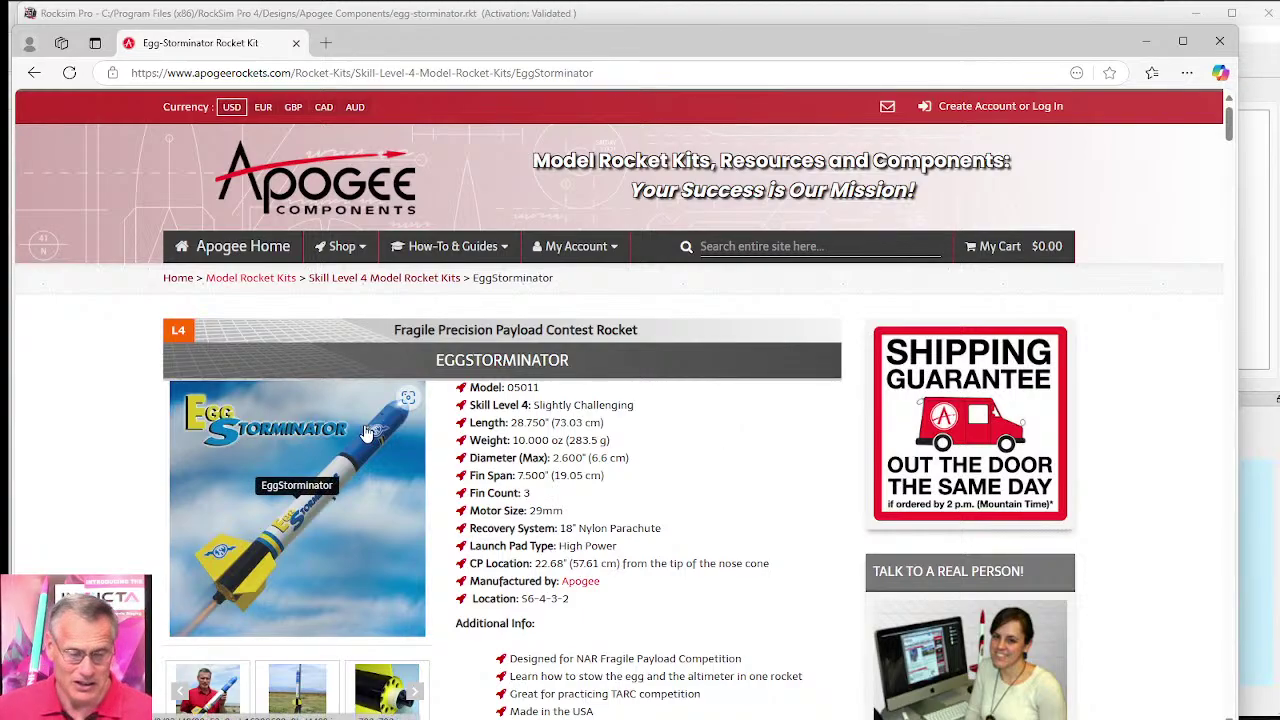
scroll(549, 507, "down", 2)
scroll(658, 340, "up", 2)
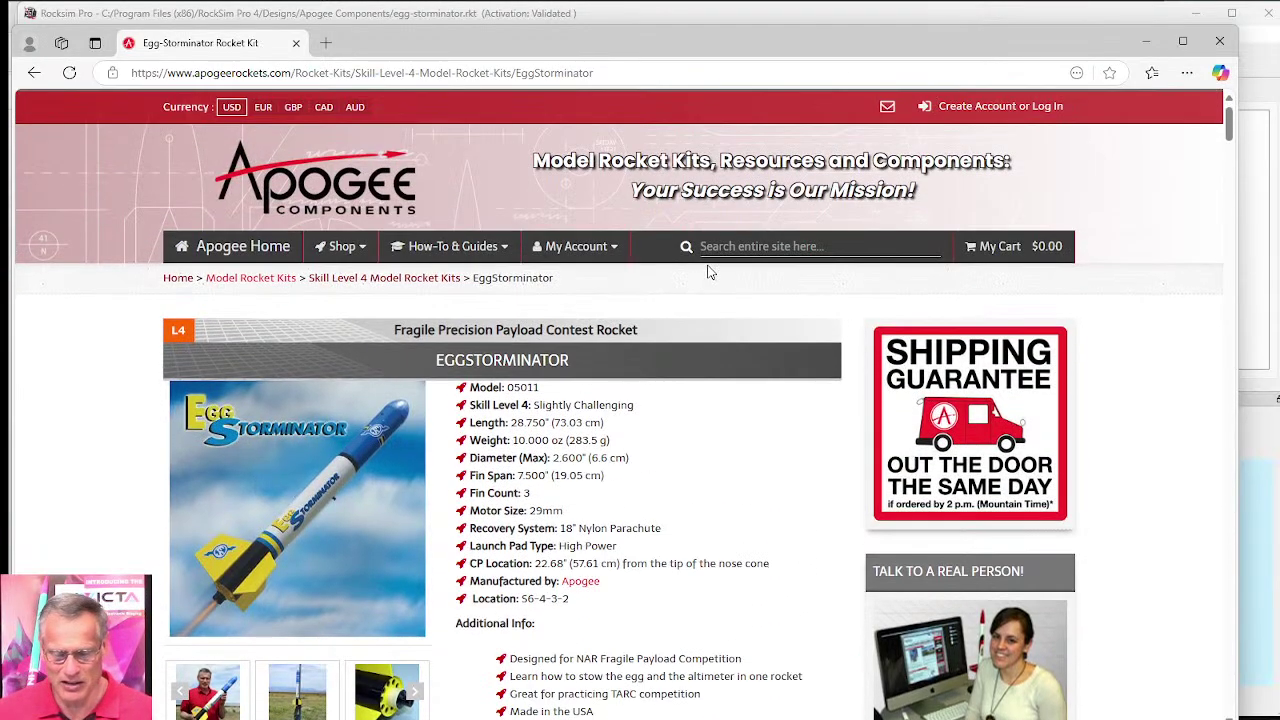
Step: Search the Apogee site for "star lift", open the Star Lift Mega Lander kit page and highlight its stock availability
left_click(734, 251)
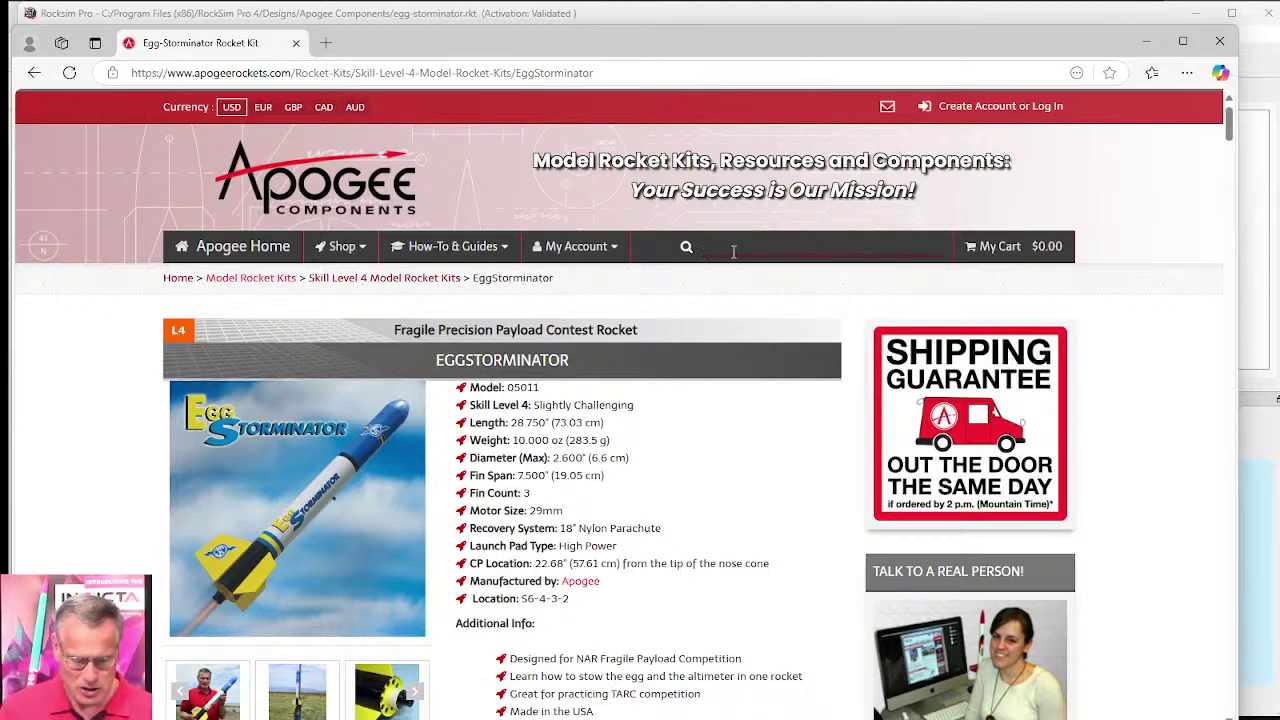
type("star l")
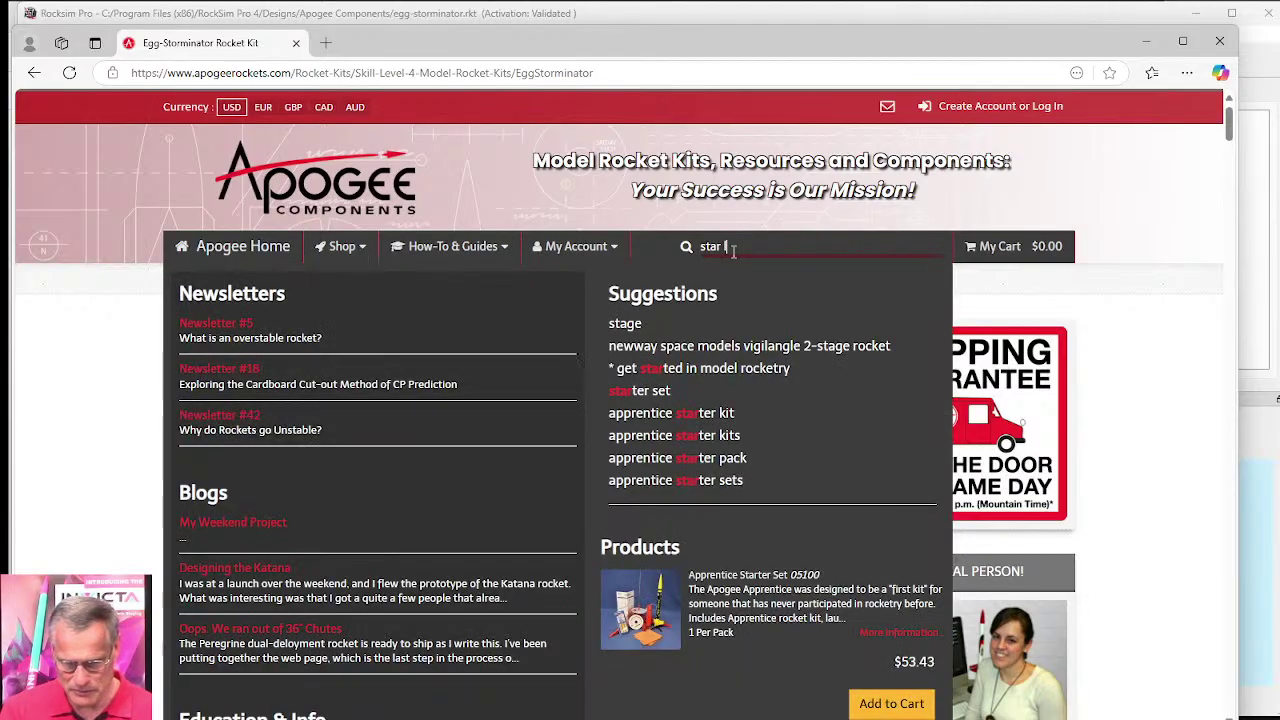
type("ift")
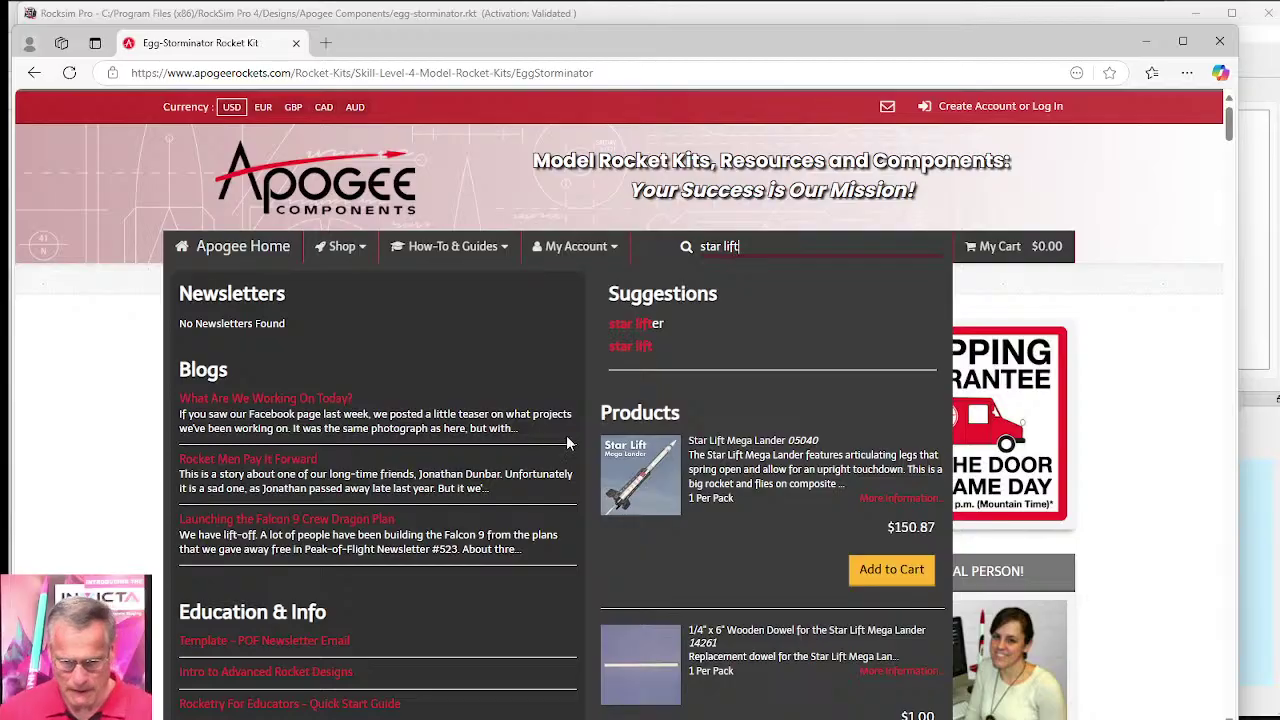
left_click(627, 482)
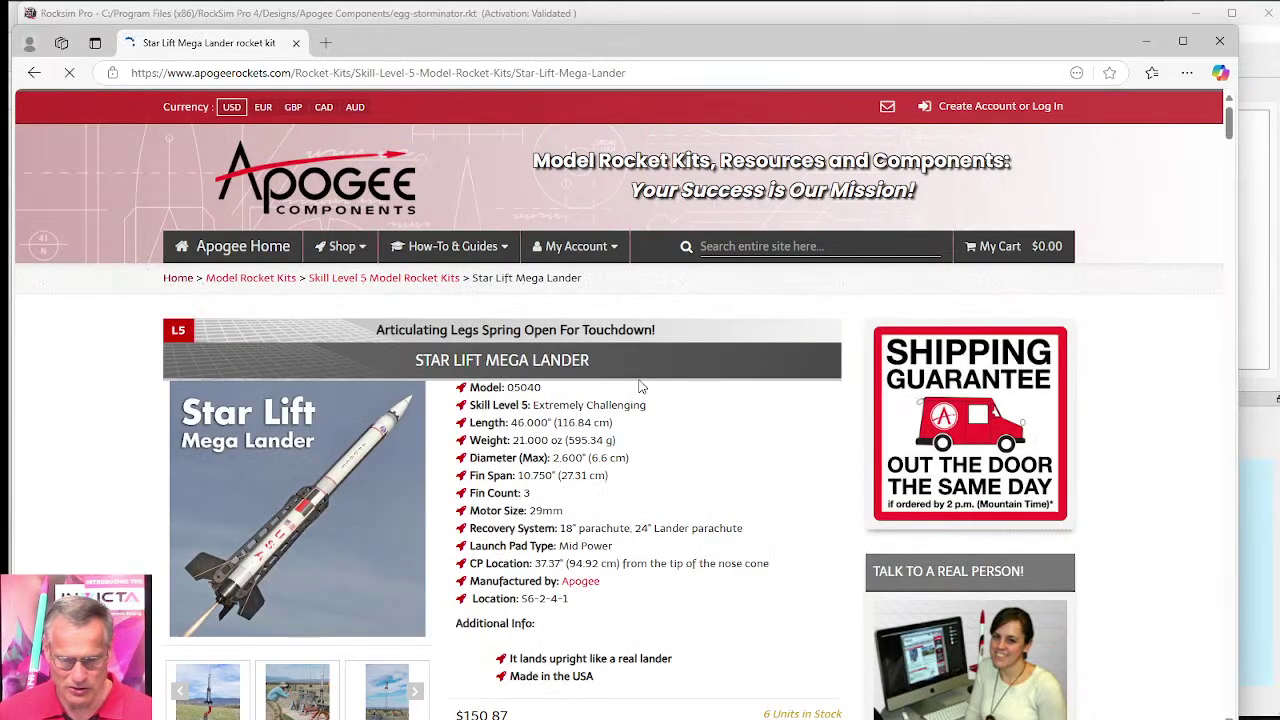
scroll(638, 384, "down", 2)
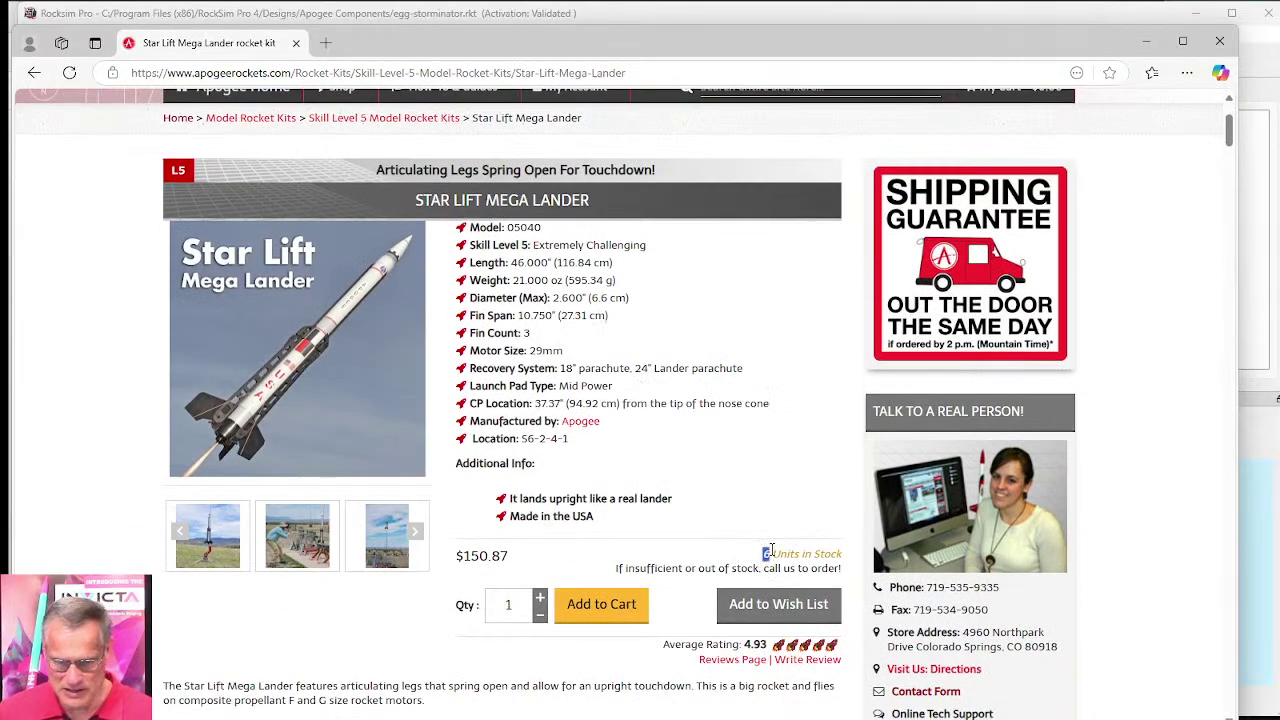
left_click_drag(762, 552, 847, 561)
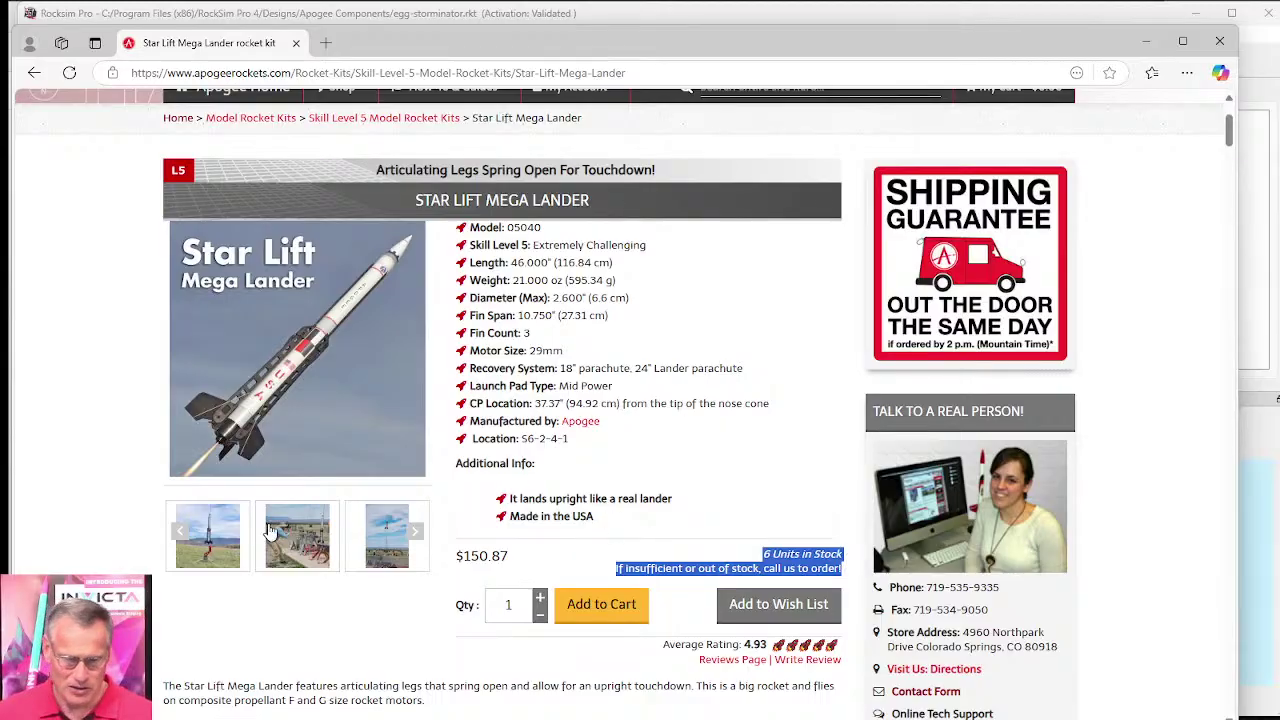
Step: Browse the Star Lift Mega Lander photos, enlarge the one with two parachute descents, and return to RockSim Pro
left_click(416, 532)
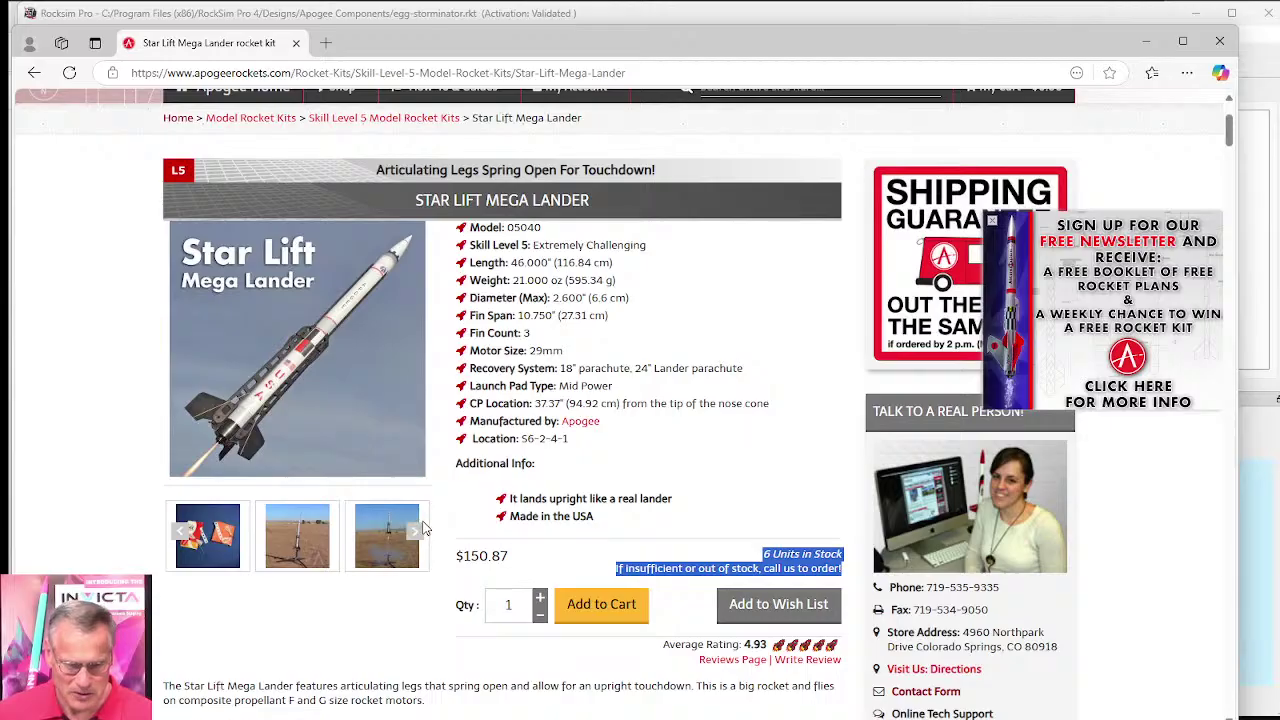
left_click(419, 531)
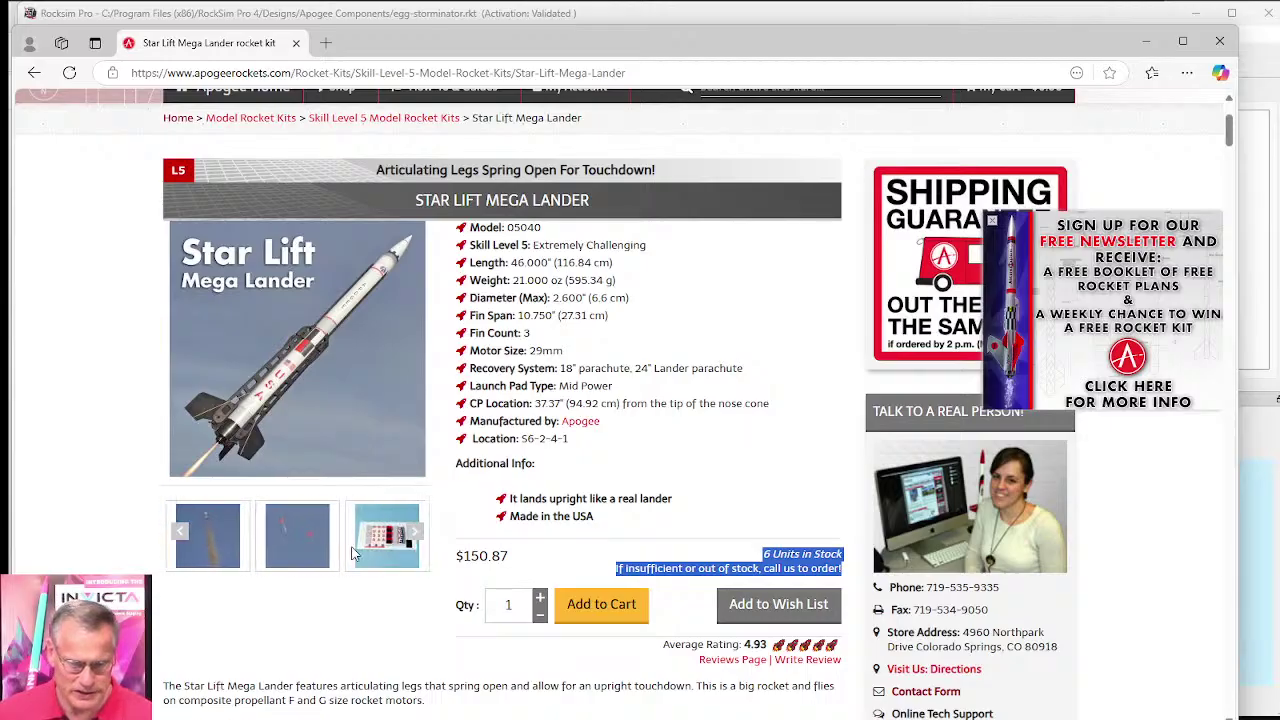
left_click(306, 538)
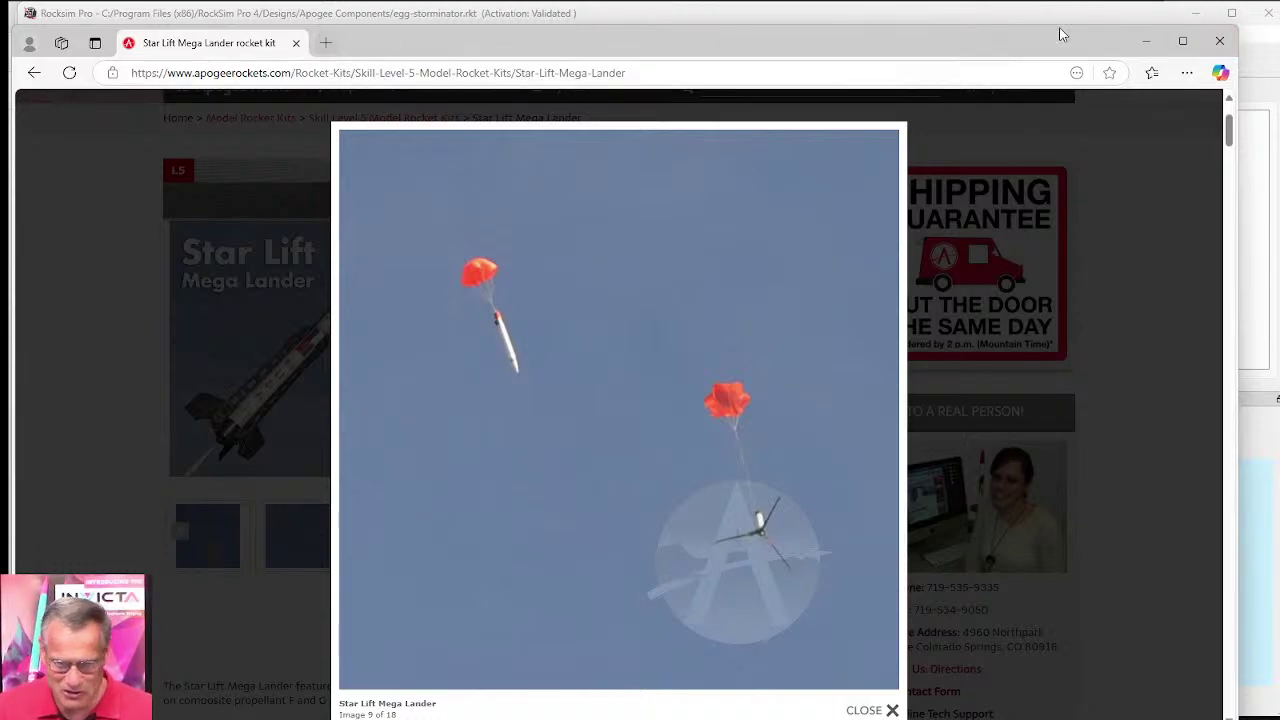
left_click(1146, 41)
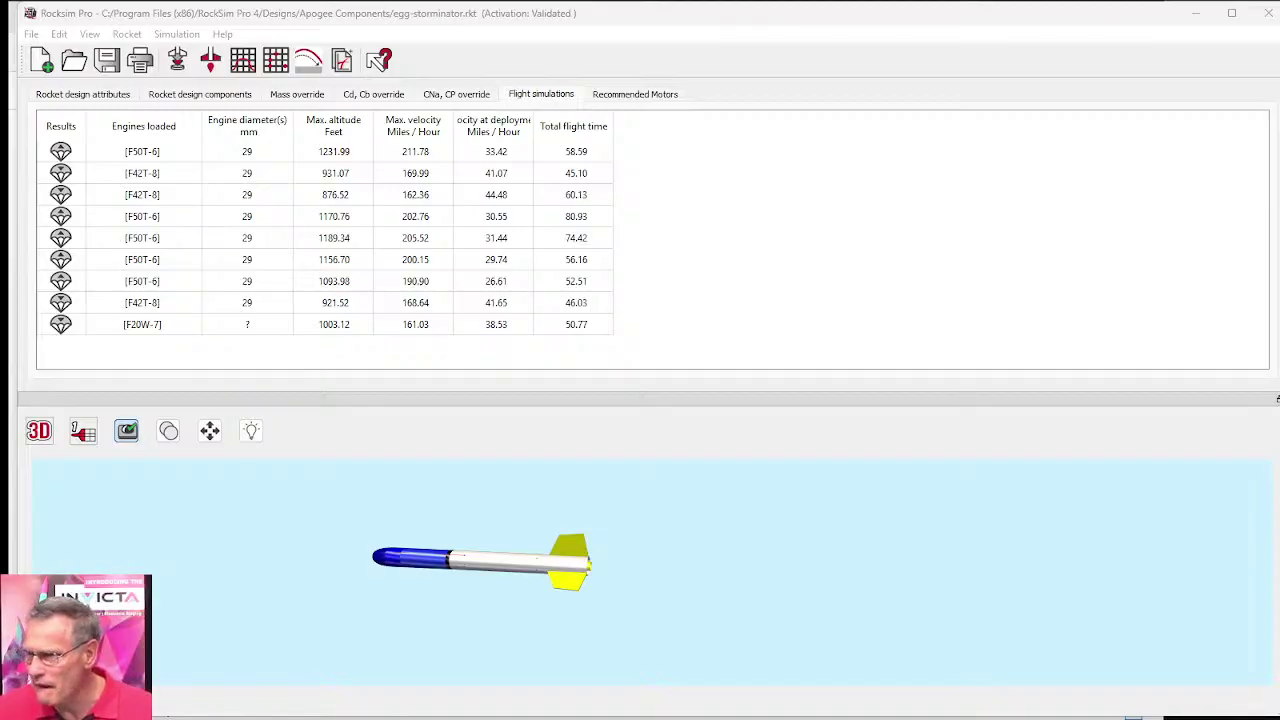
Step: Switch to the Chrome browser, load rocksim.com and widen the window to fit the Launch Visualizer page
key("alt+Tab")
left_click_drag(1038, 44, 650, 53)
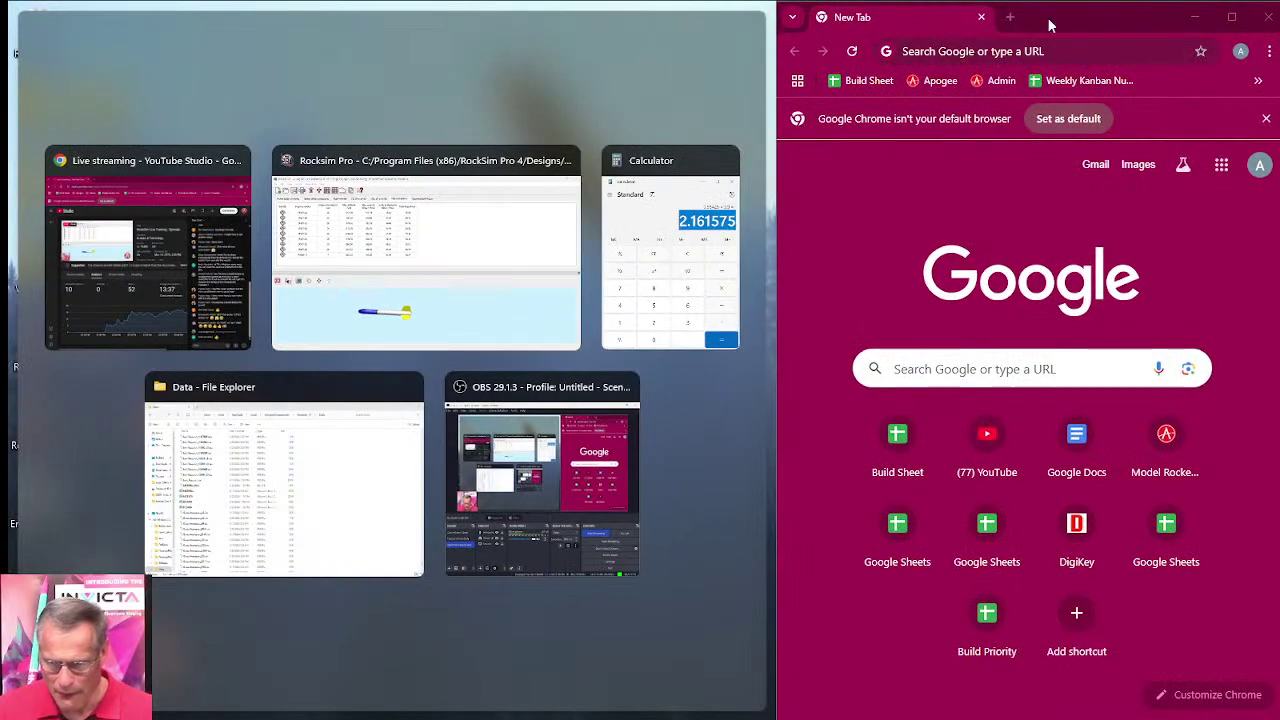
left_click_drag(895, 22, 728, 38)
left_click(652, 52)
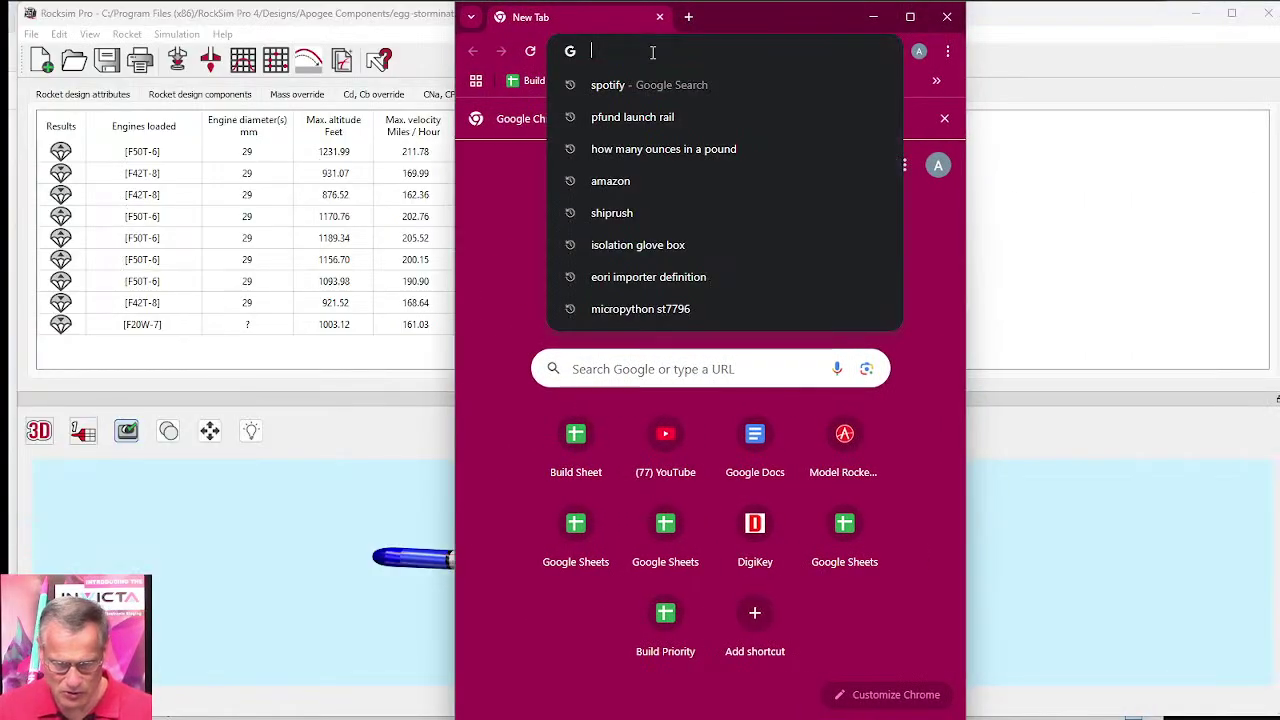
type("rocksim.com")
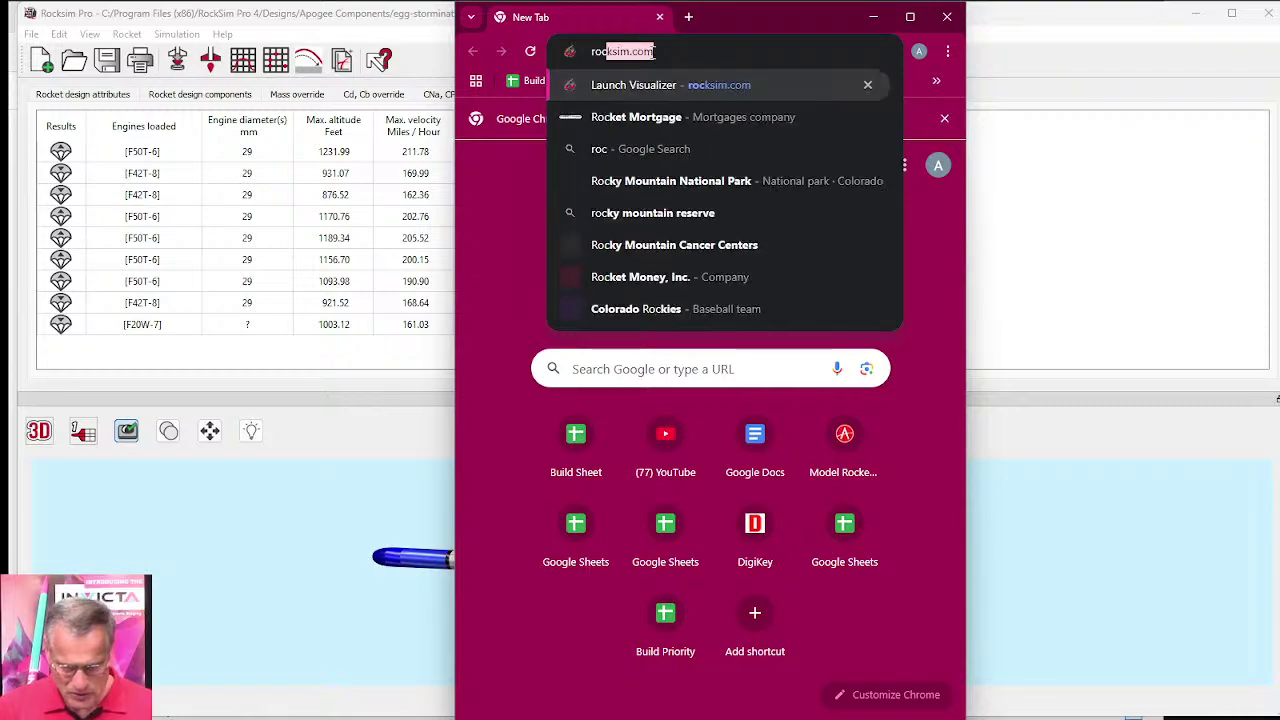
key("Return")
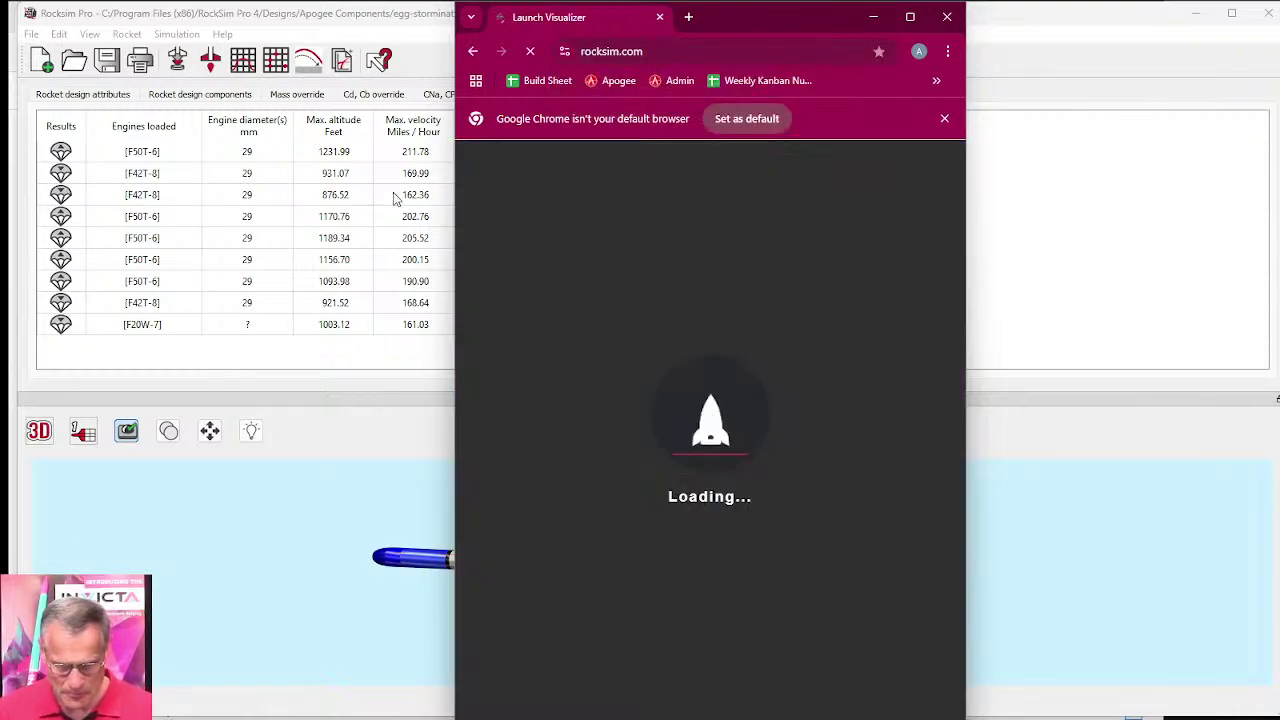
left_click_drag(450, 174, 60, 174)
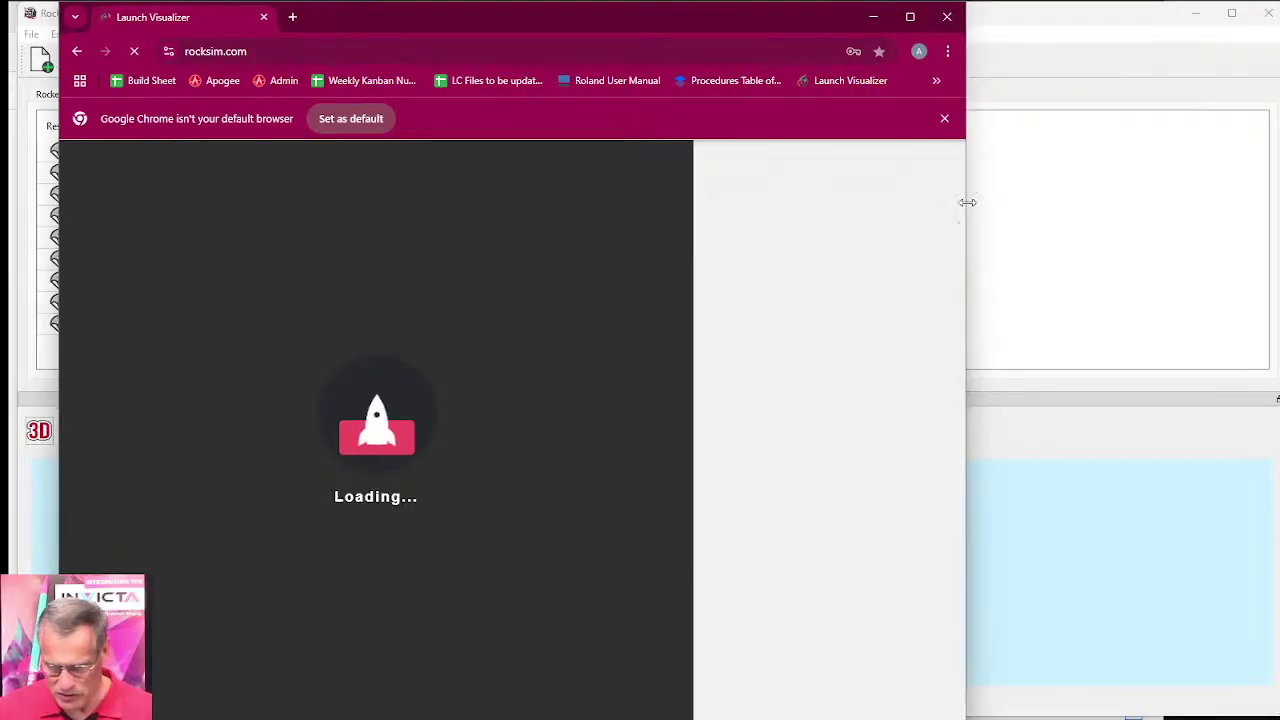
left_click_drag(966, 204, 1185, 203)
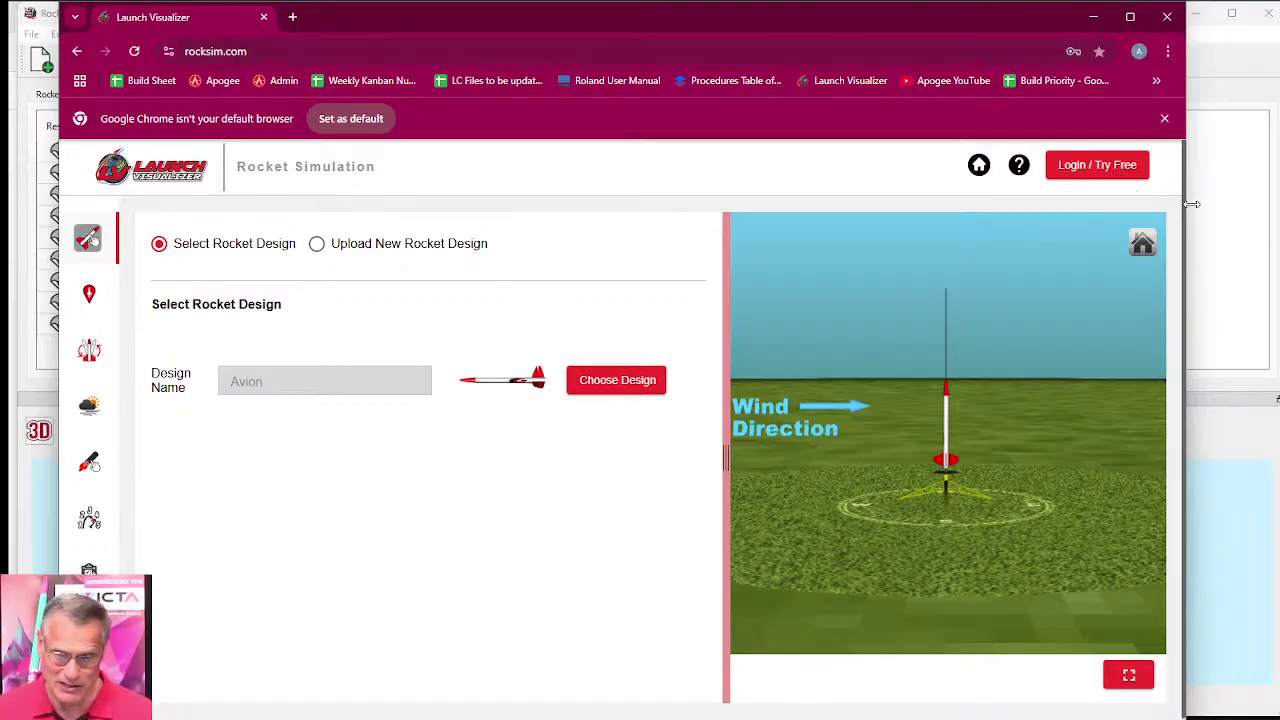
Step: Sign in to Launch Visualizer by filling in the saved account e-mail and password
left_click(1121, 164)
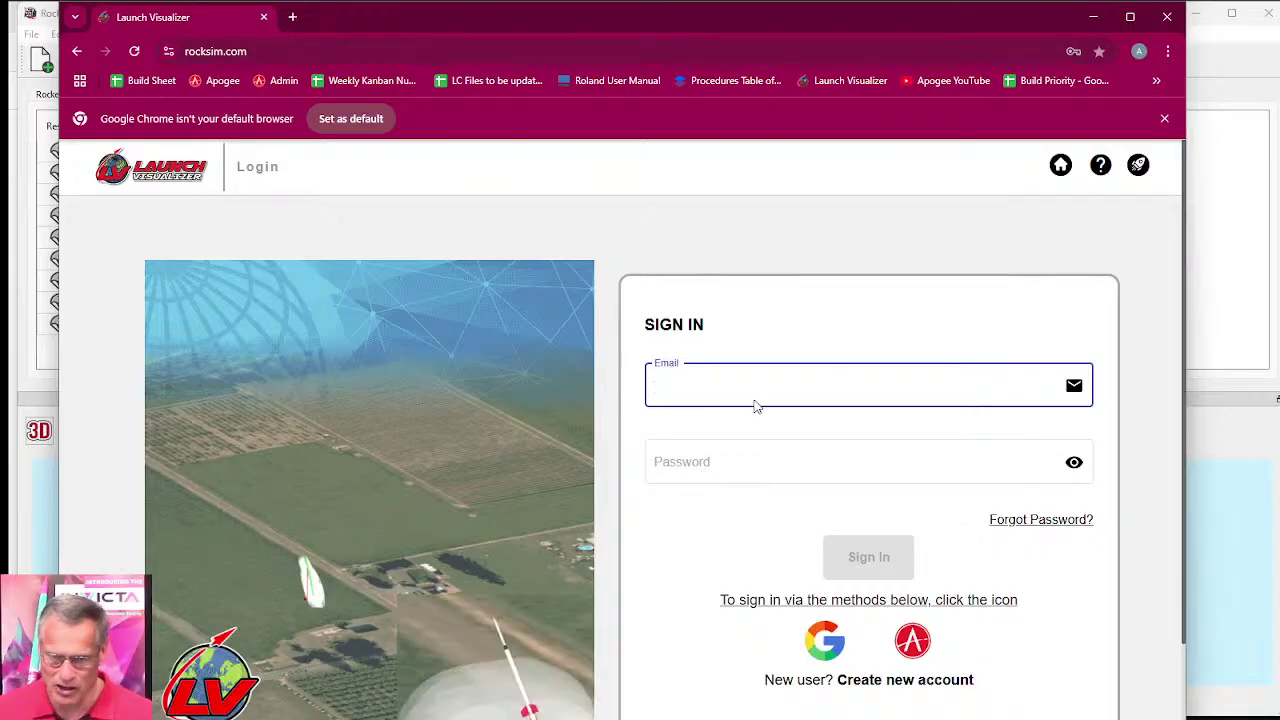
left_click(740, 391)
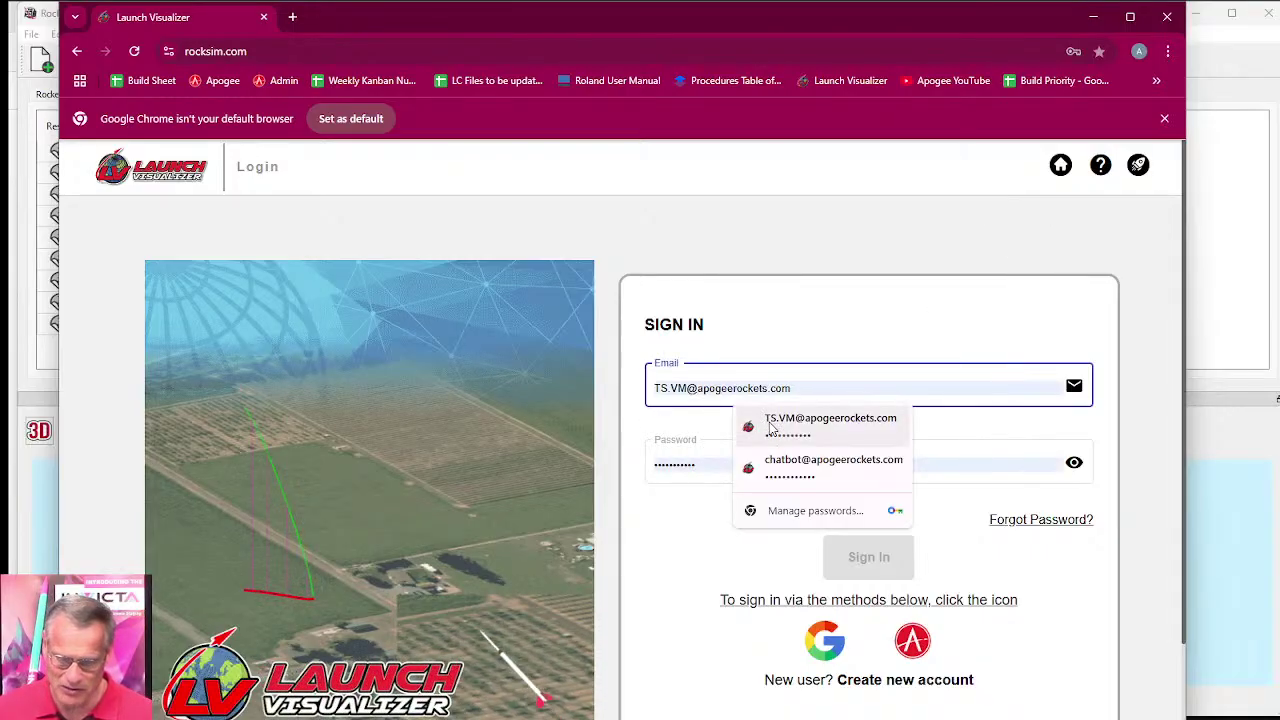
left_click(770, 428)
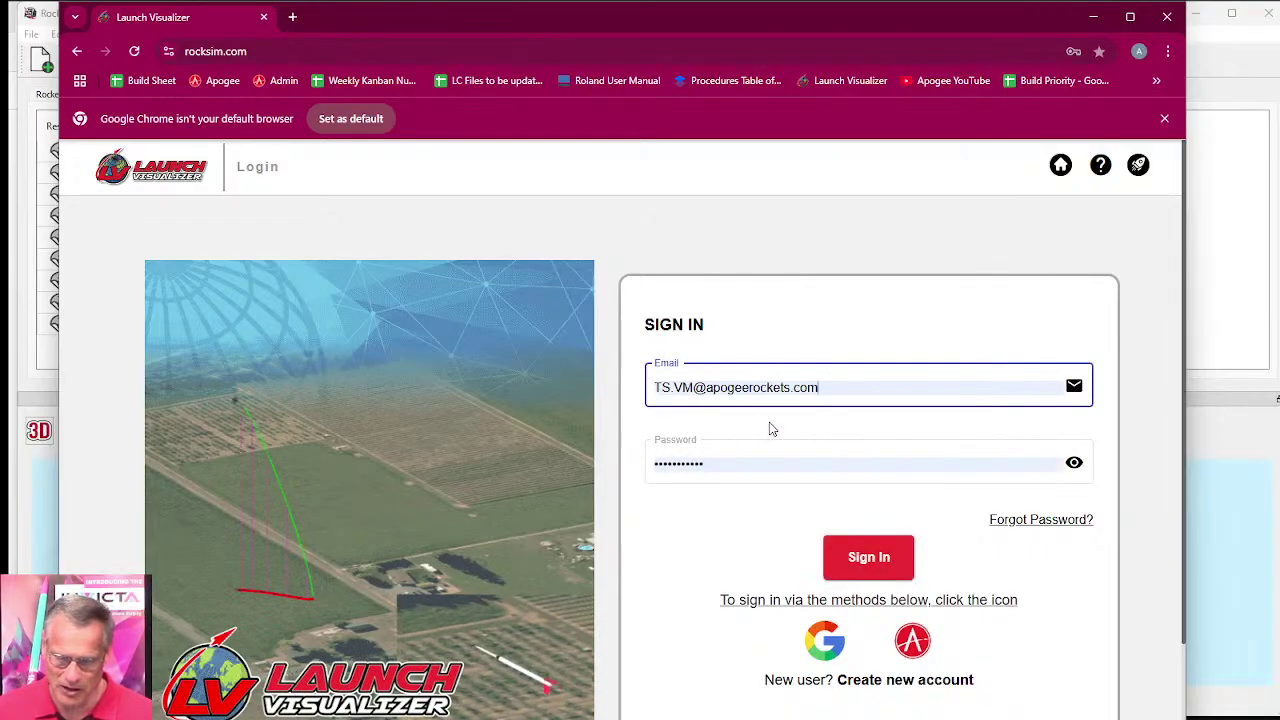
left_click(866, 558)
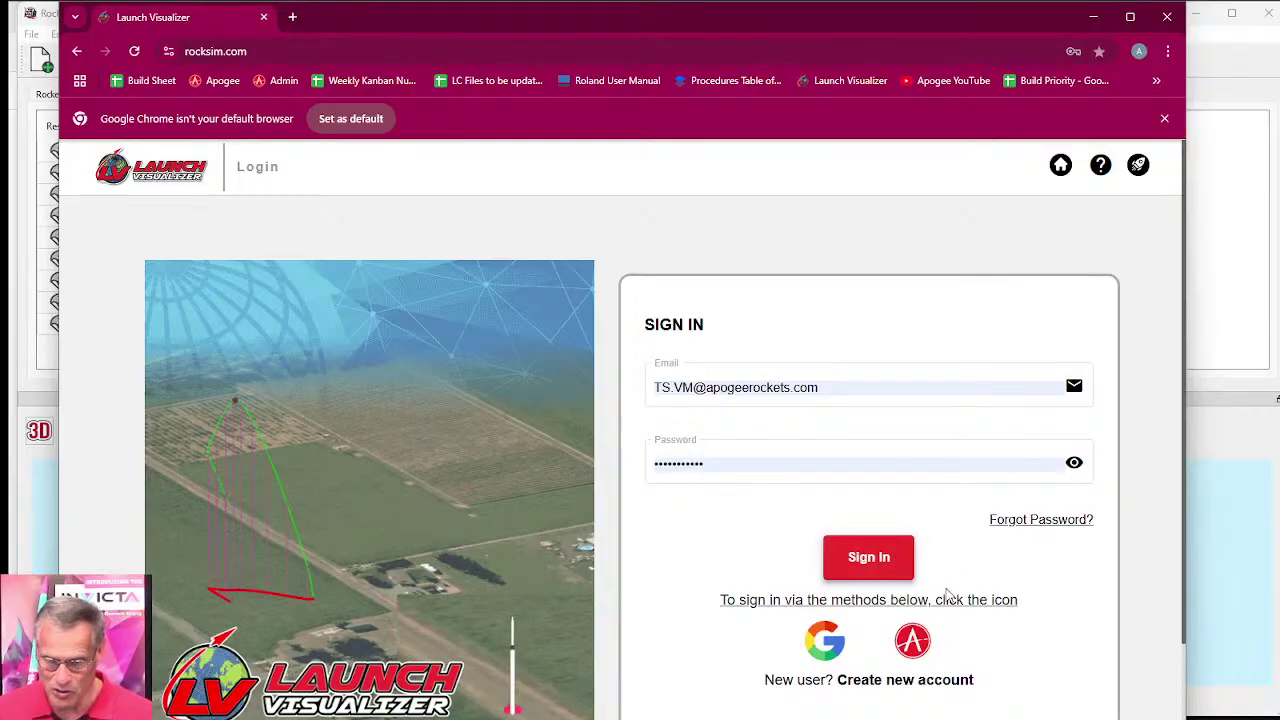
left_click(868, 561)
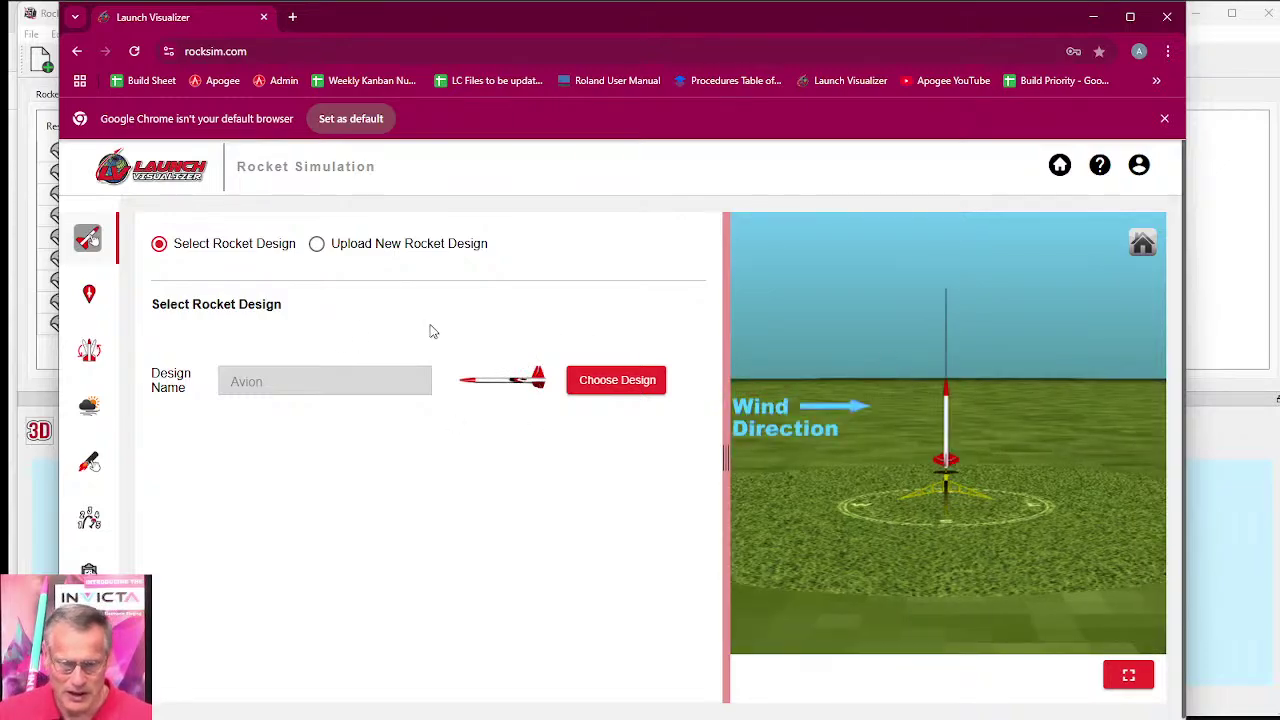
Step: Choose CloudBusters #807 Site 2 from the public launch sites as the simulation's launch site
left_click(89, 300)
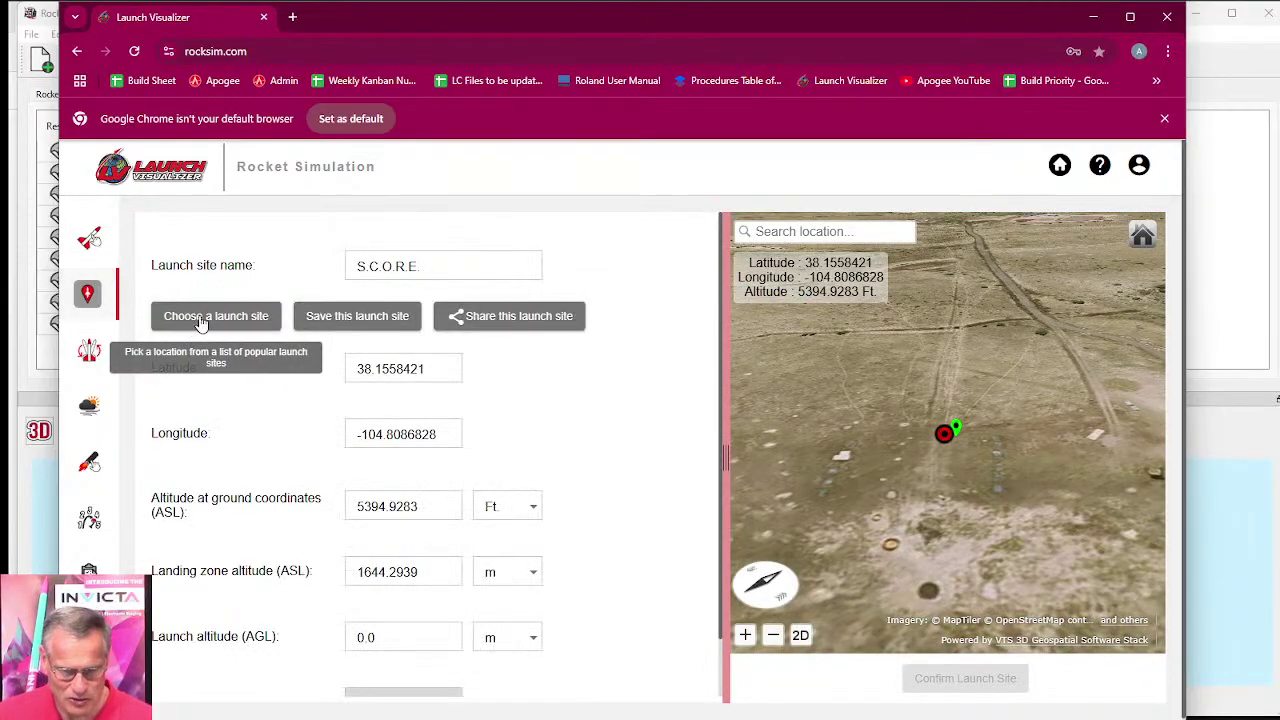
left_click(237, 322)
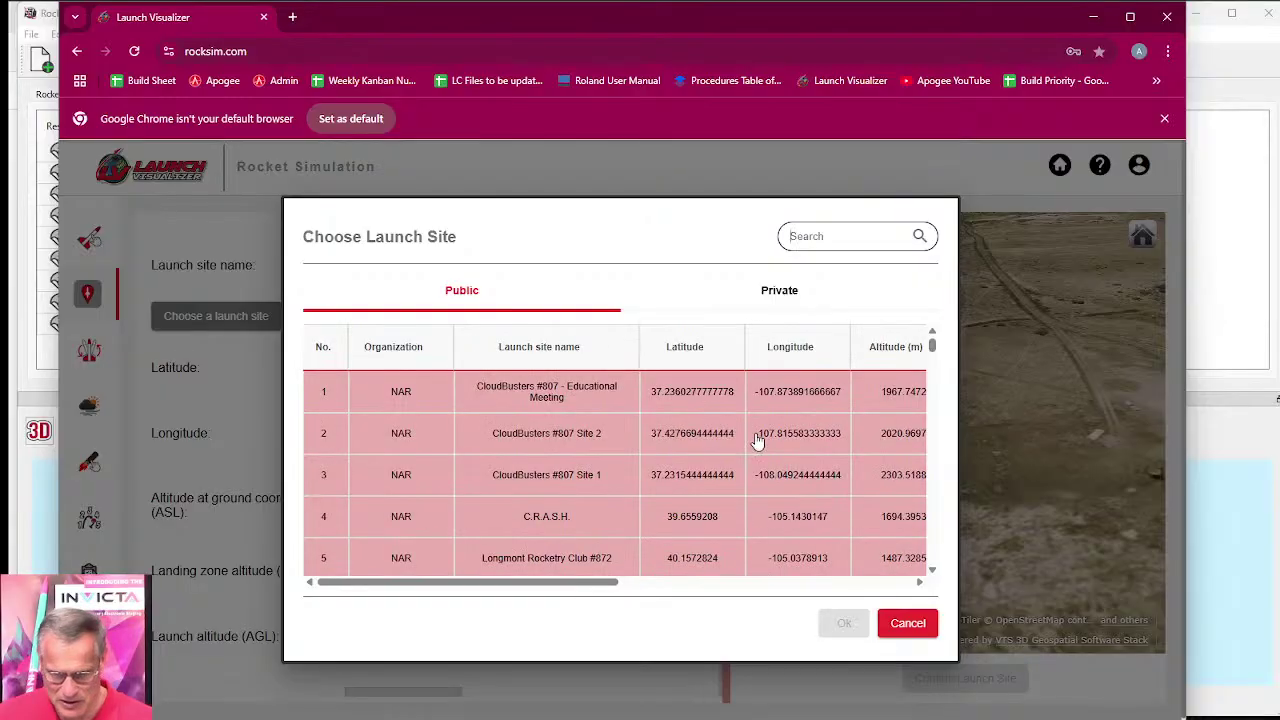
left_click(541, 434)
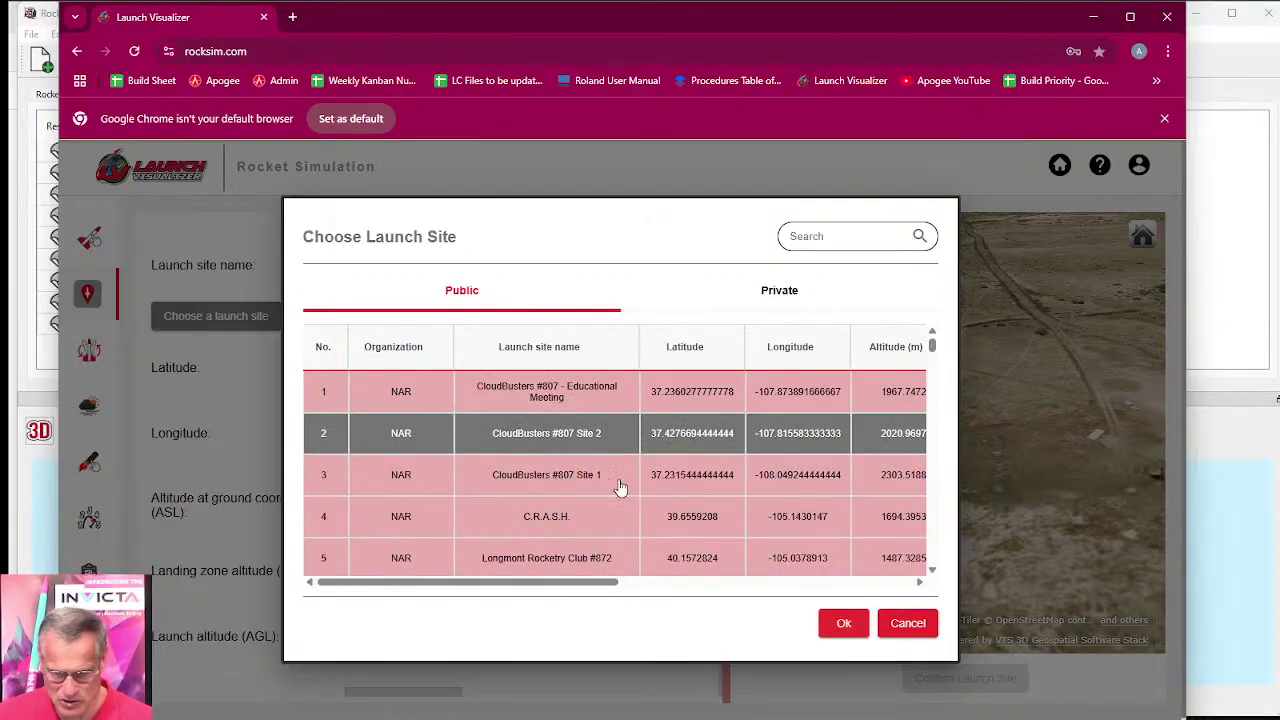
left_click(843, 623)
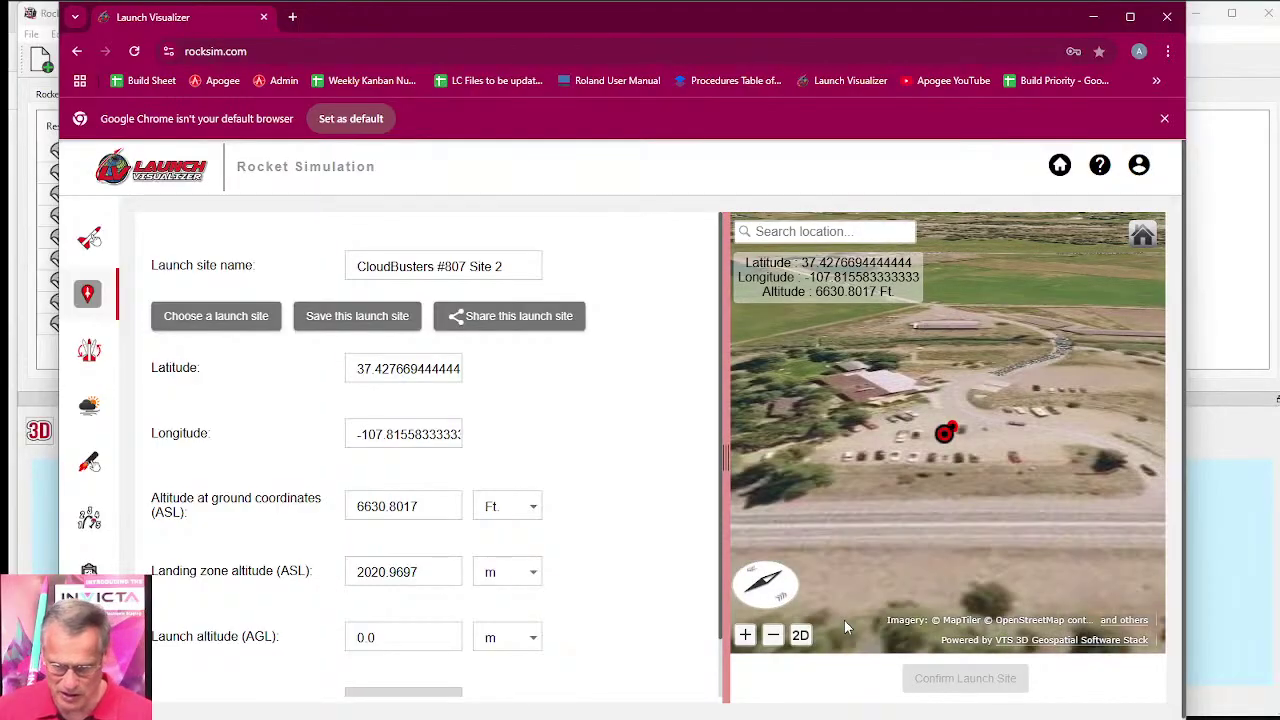
Step: Examine the satellite map around CloudBusters #807 Site 2, covering the parking area, farm buildings and nearby fields
scroll(1006, 525, "up", 2)
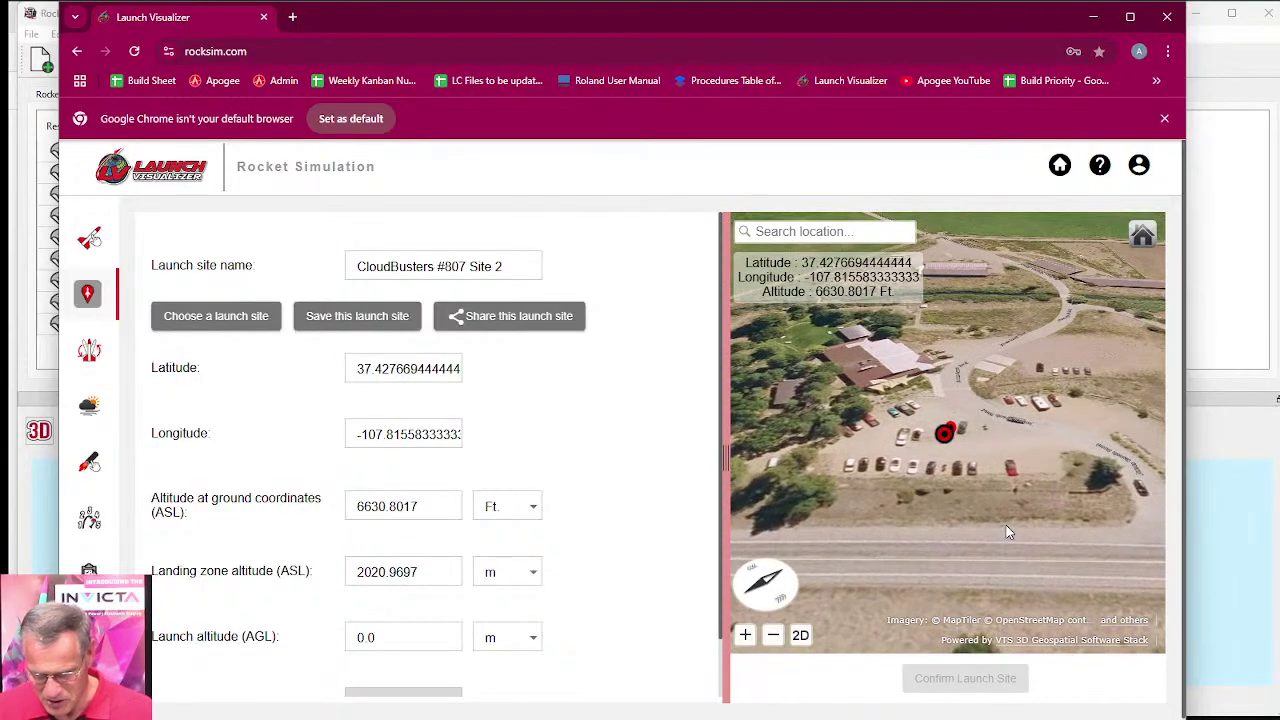
mouse_move(987, 511)
left_mouse_down()
mouse_move(1041, 600)
mouse_move(1117, 573)
mouse_move(1064, 421)
left_mouse_up()
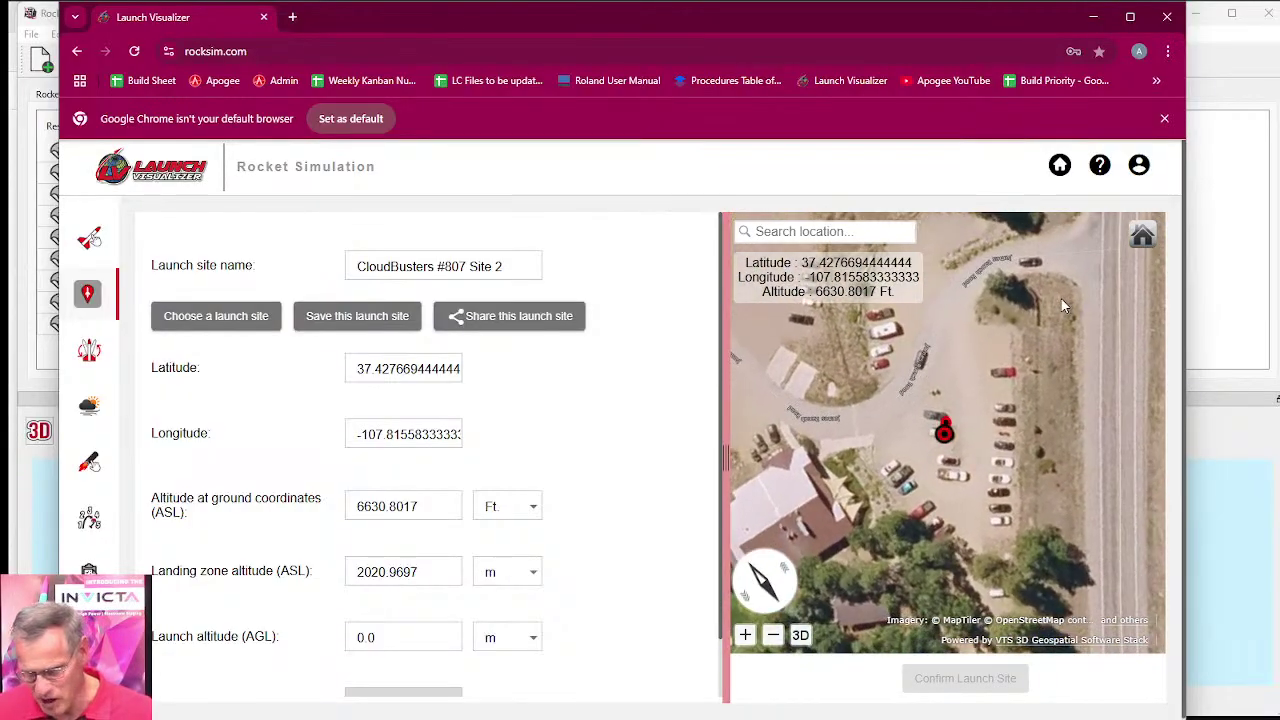
scroll(940, 440, "down", 5)
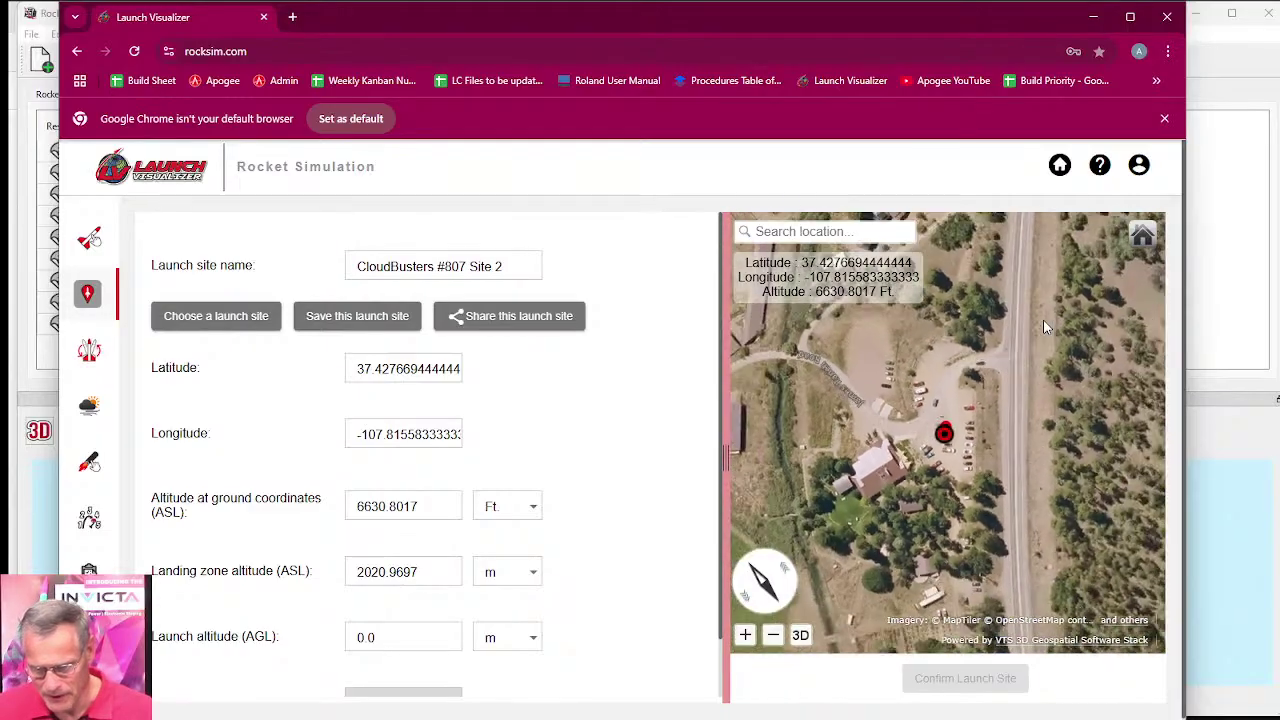
left_click_drag(926, 466, 973, 482)
left_click_drag(896, 450, 874, 511)
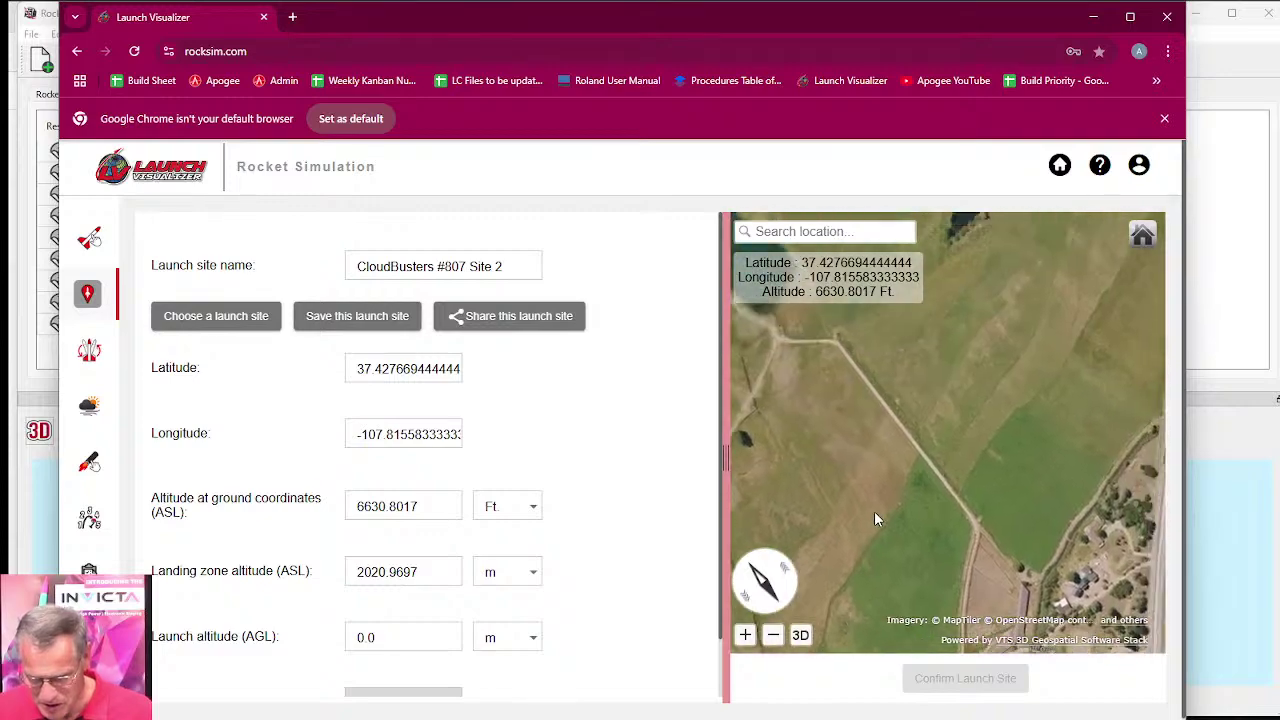
scroll(907, 451, "down", 2)
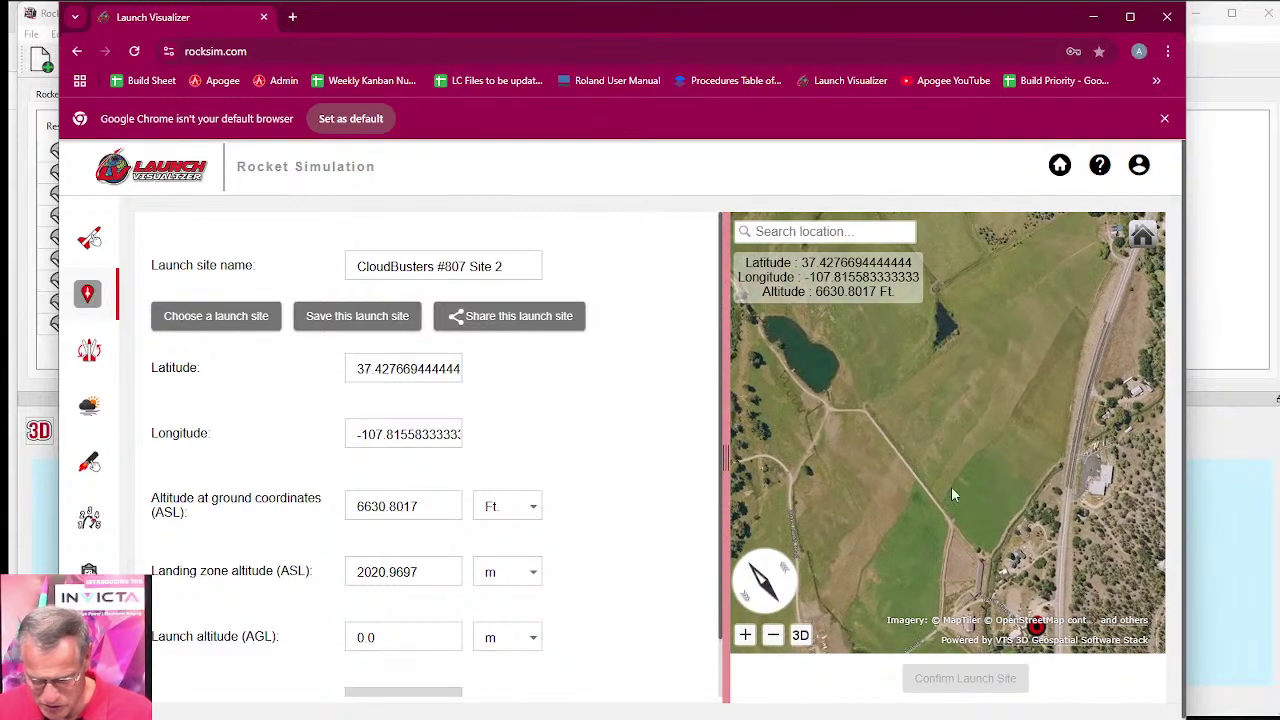
scroll(961, 481, "up", 4)
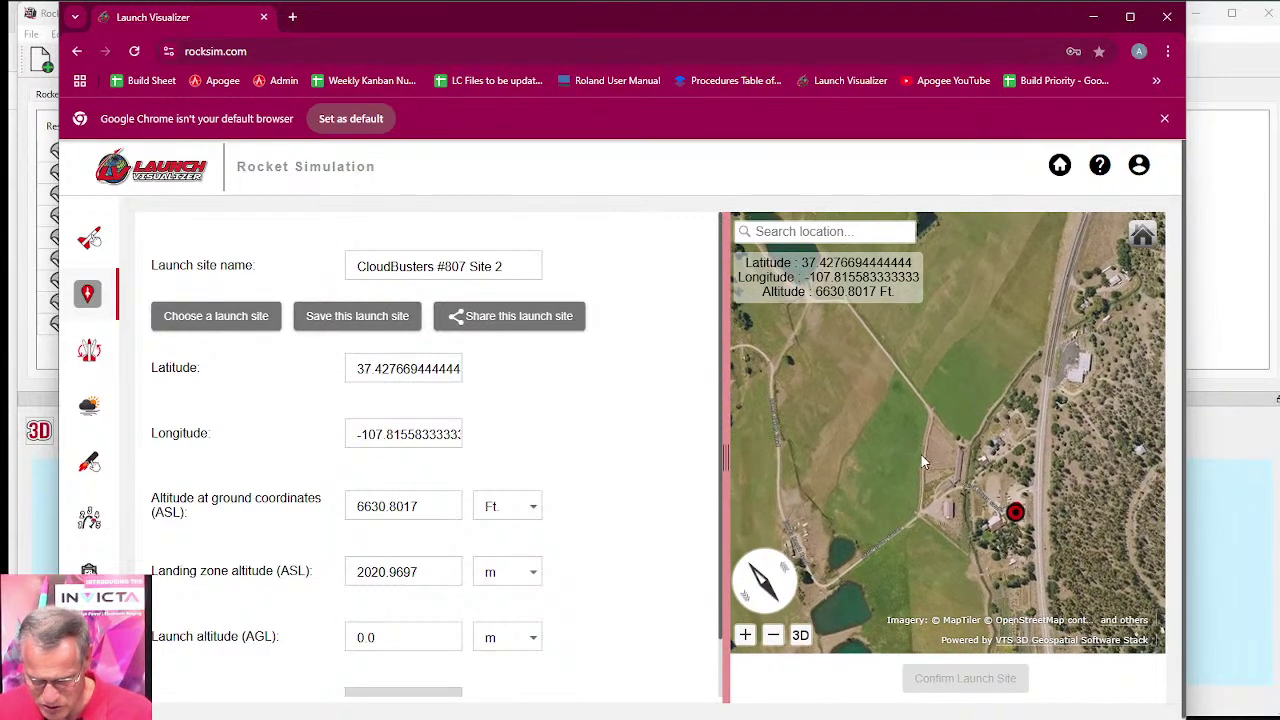
scroll(931, 483, "up", 3)
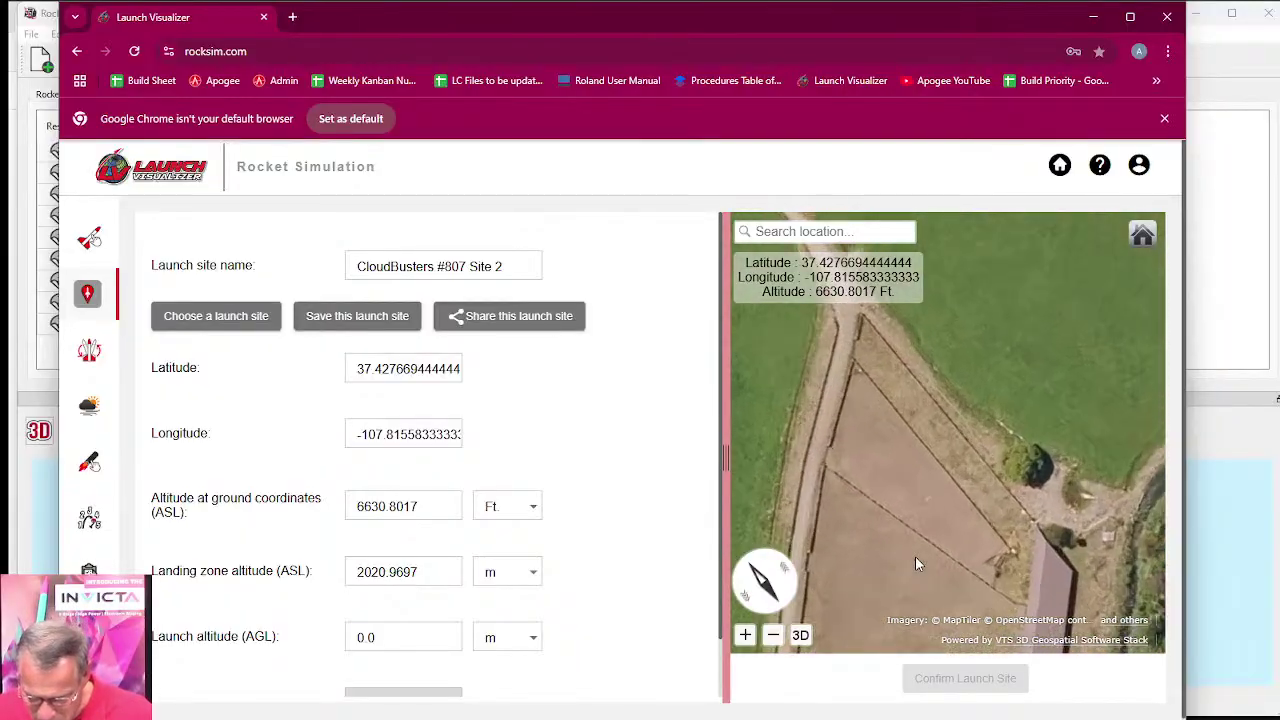
scroll(916, 455, "up", 2)
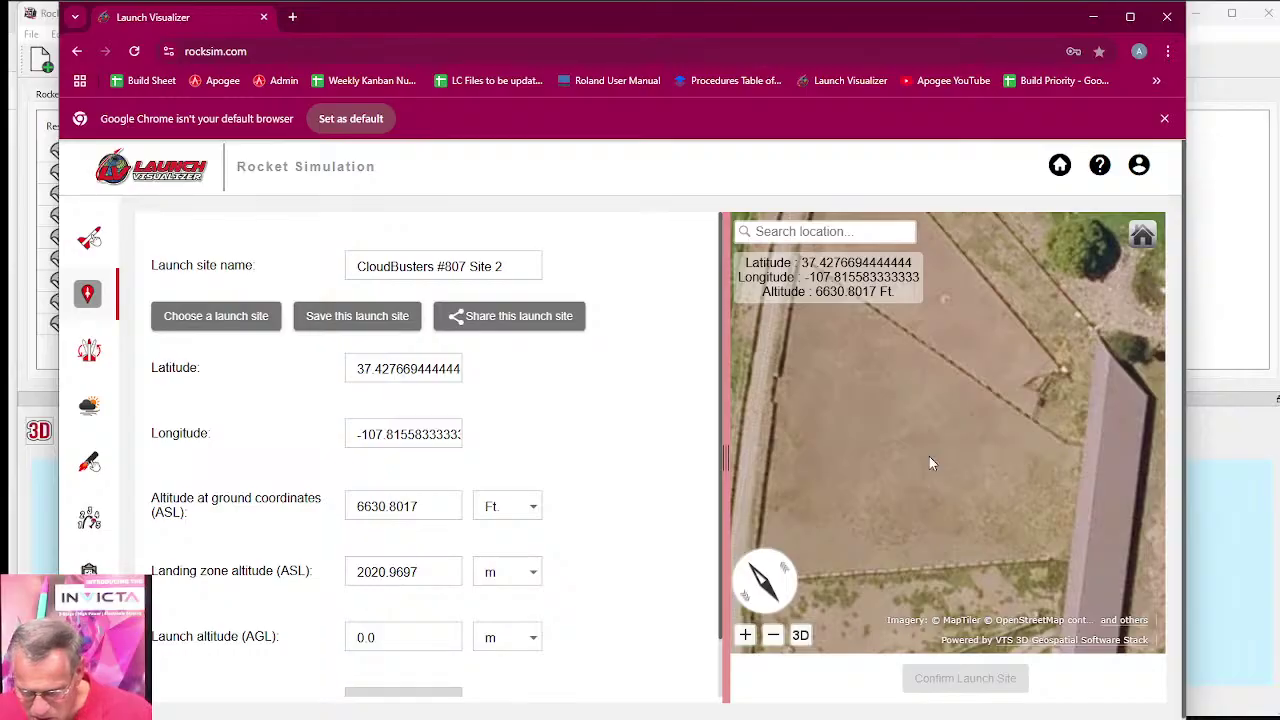
scroll(929, 456, "down", 4)
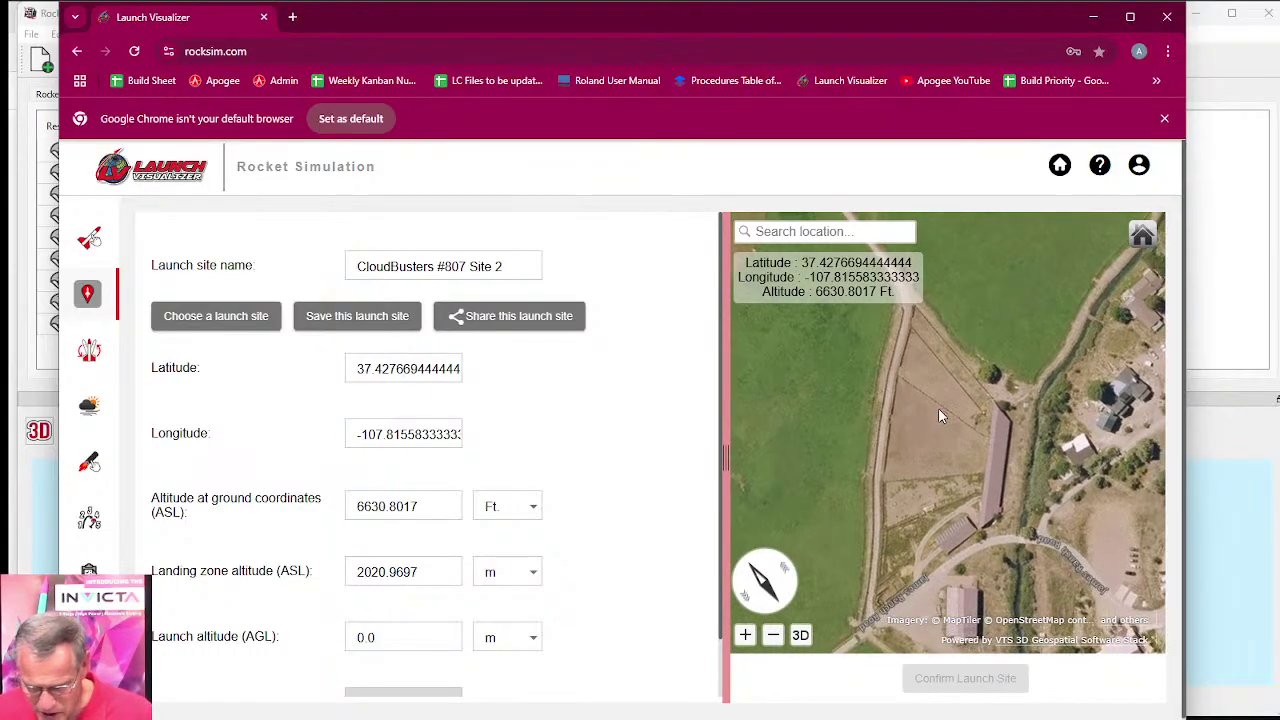
scroll(937, 412, "down", 3)
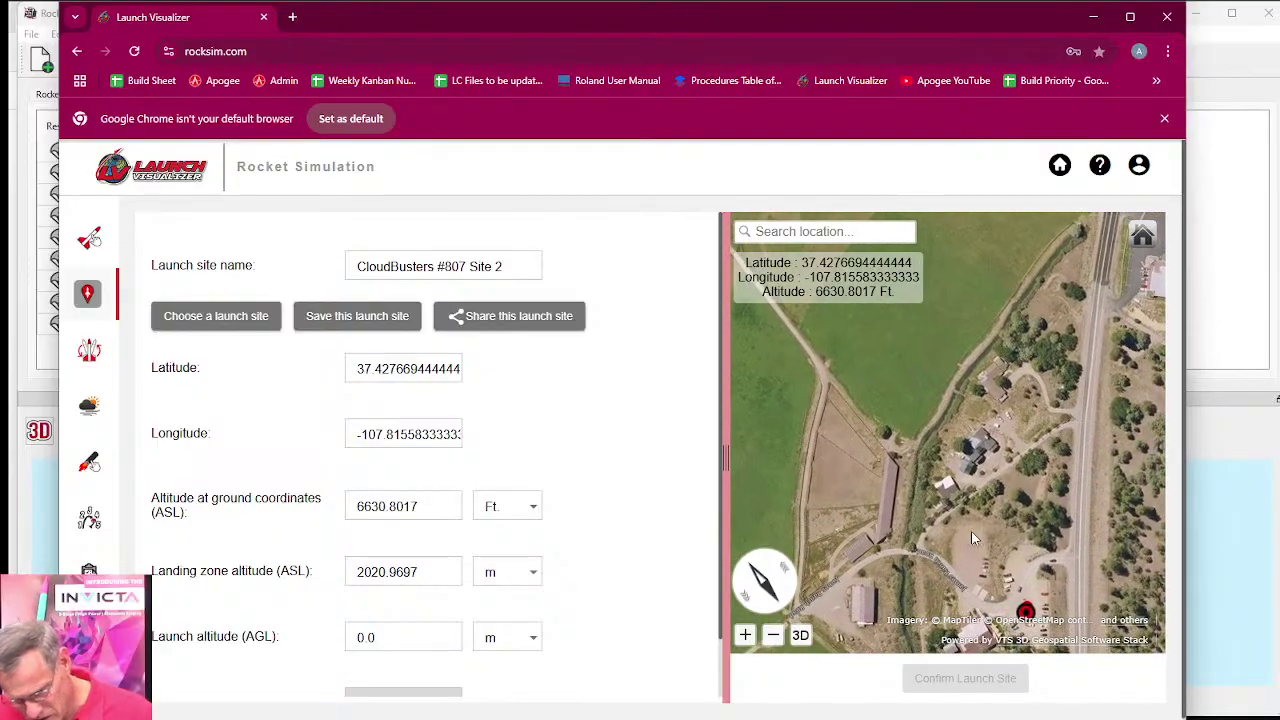
scroll(900, 480, "up", 3)
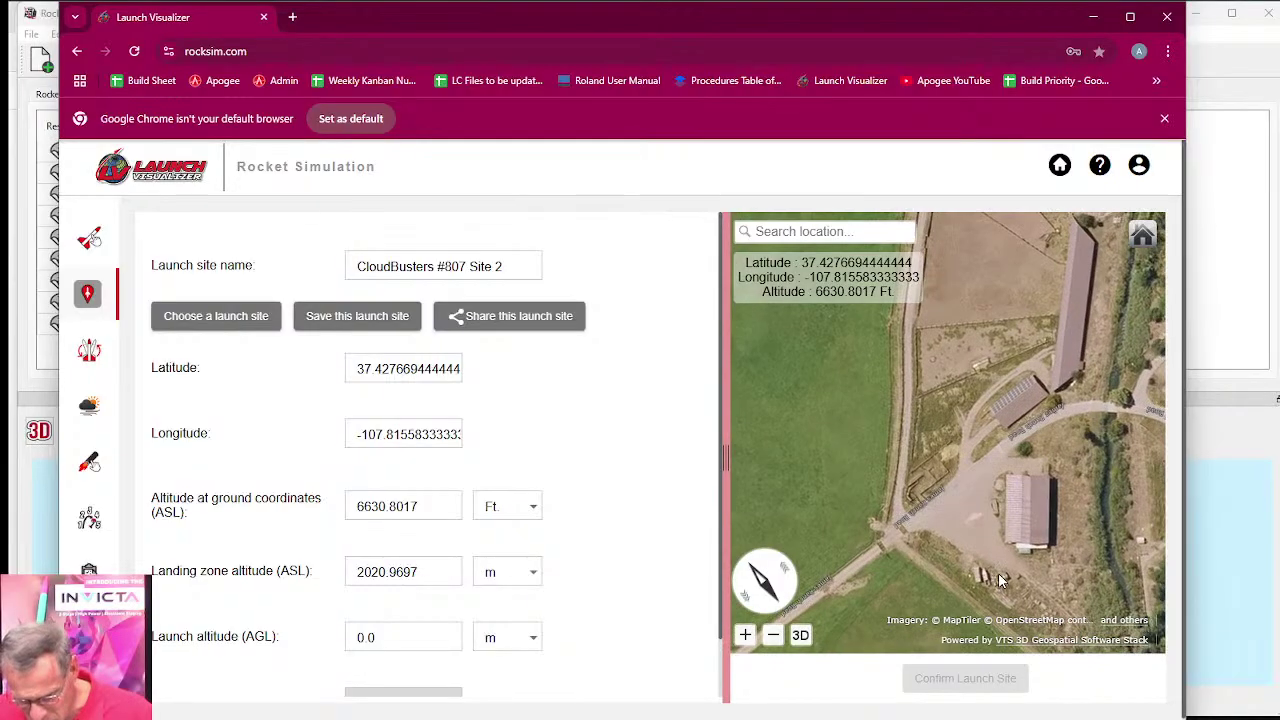
Step: Relocate the launch point to the green field at about latitude 37.42616, longitude -107.81365, and confirm the launch site
left_click_drag(972, 537, 952, 427)
scroll(935, 439, "down", 5)
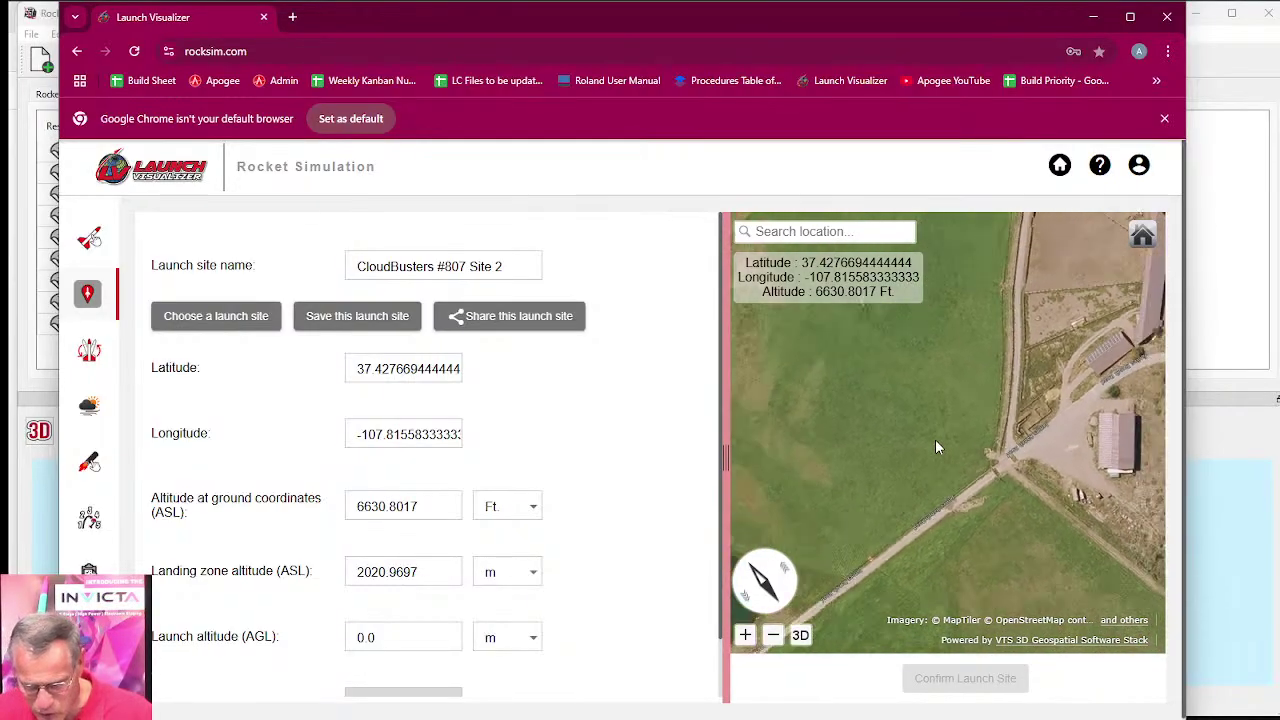
left_click(914, 408)
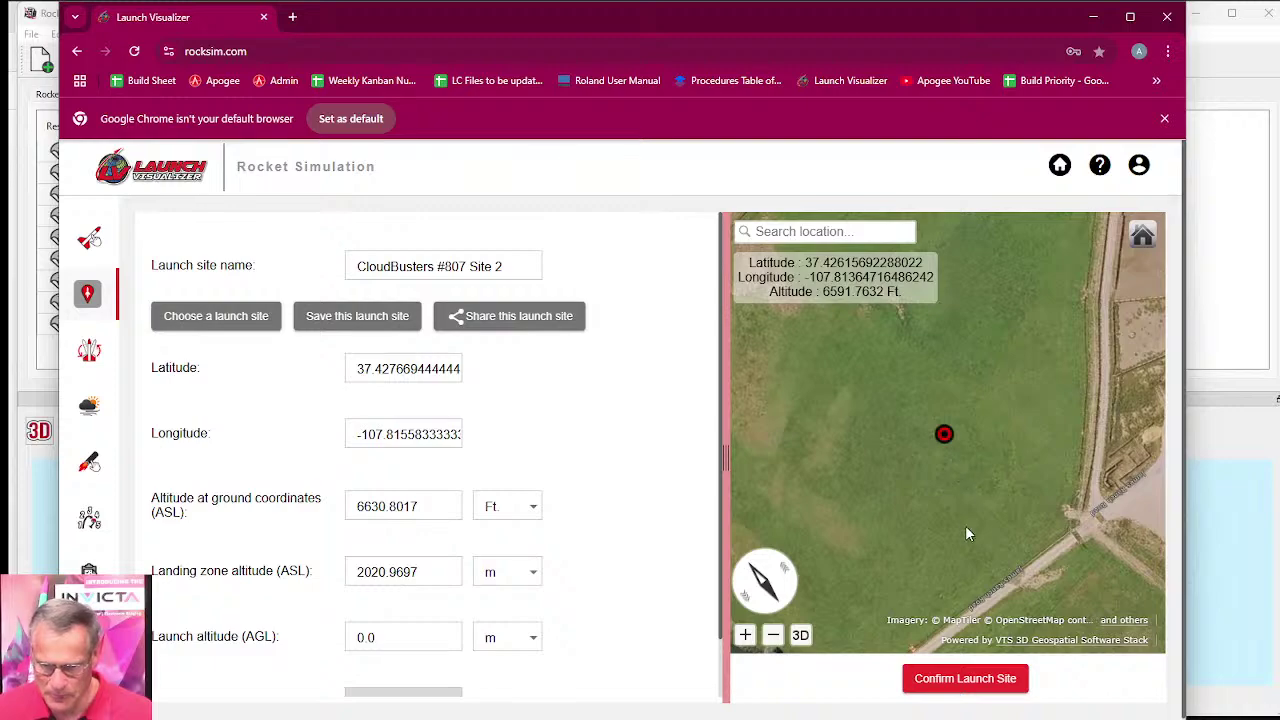
left_click(961, 683)
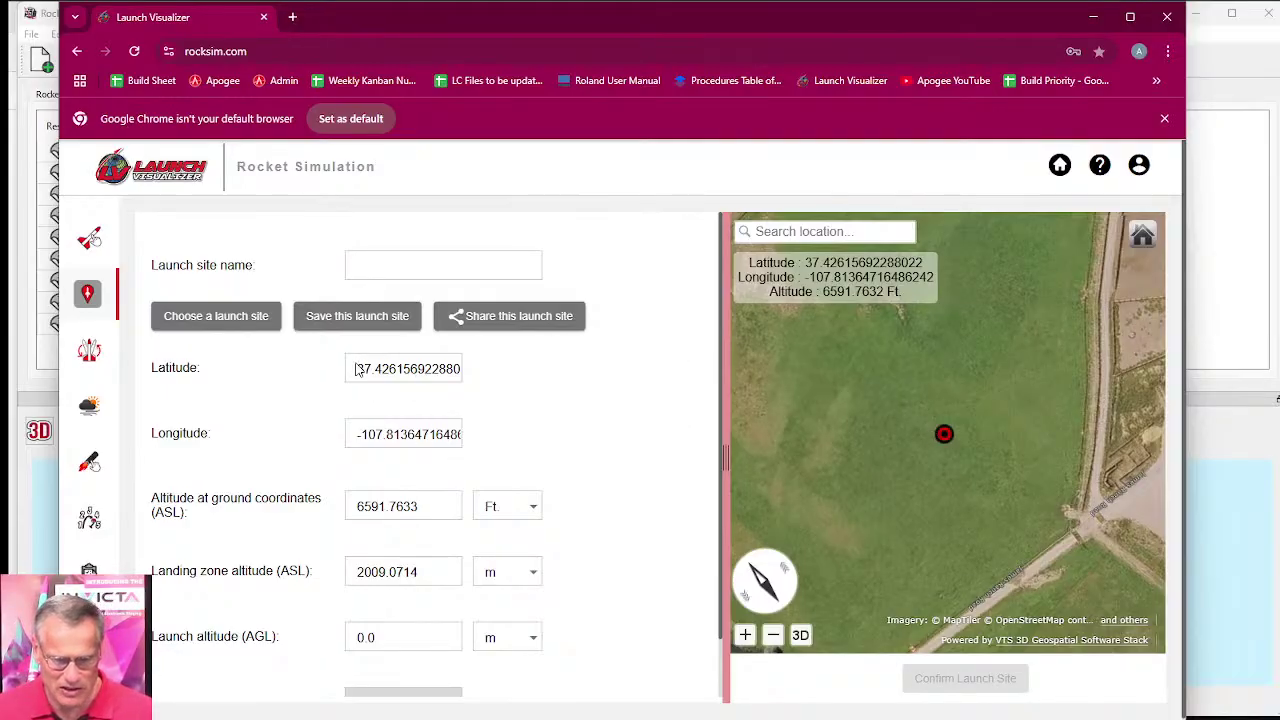
Step: Highlight the new launch site's latitude, longitude and ground altitude values
mouse_move(357, 368)
left_mouse_down()
mouse_move(420, 368)
mouse_move(366, 368)
left_mouse_up()
mouse_move(366, 427)
left_mouse_down()
mouse_move(366, 451)
mouse_move(360, 434)
left_mouse_up()
left_click_drag(370, 528, 372, 534)
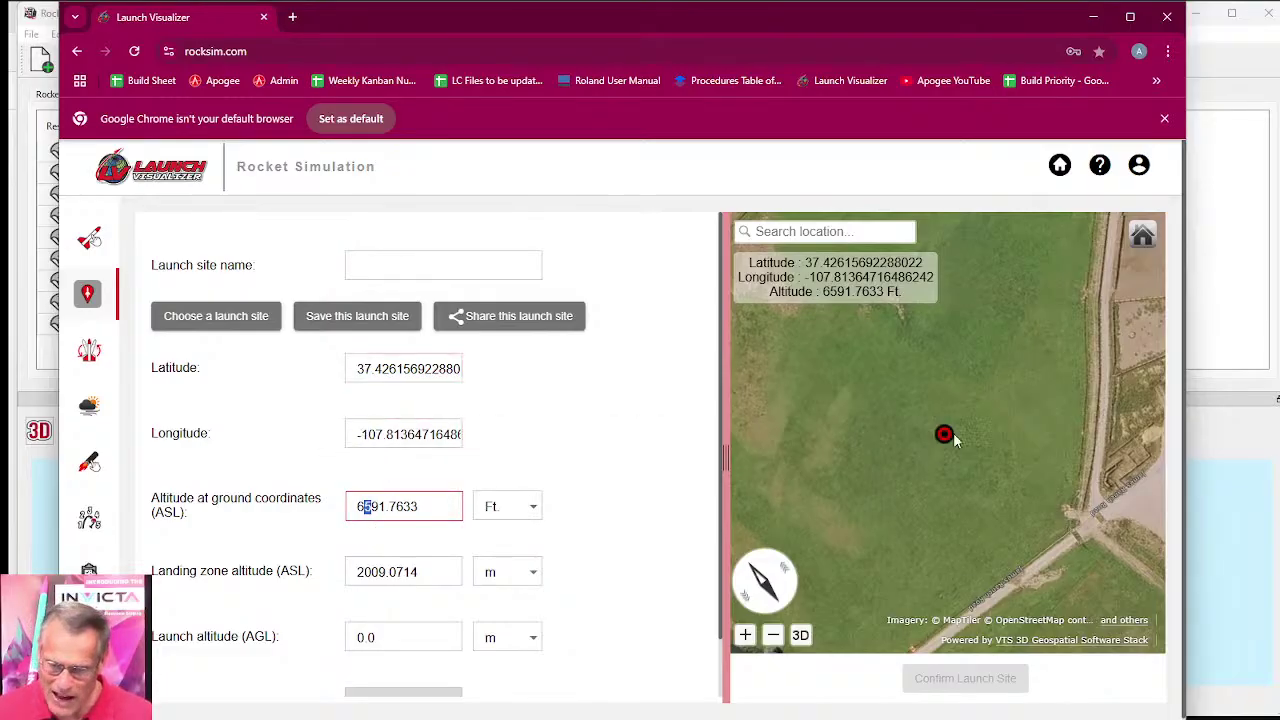
Step: Arrange the RockSim Pro and Launch Visualizer windows side by side, keeping the launch site coordinates and altitudes in view
left_click_drag(338, 22, 959, 35)
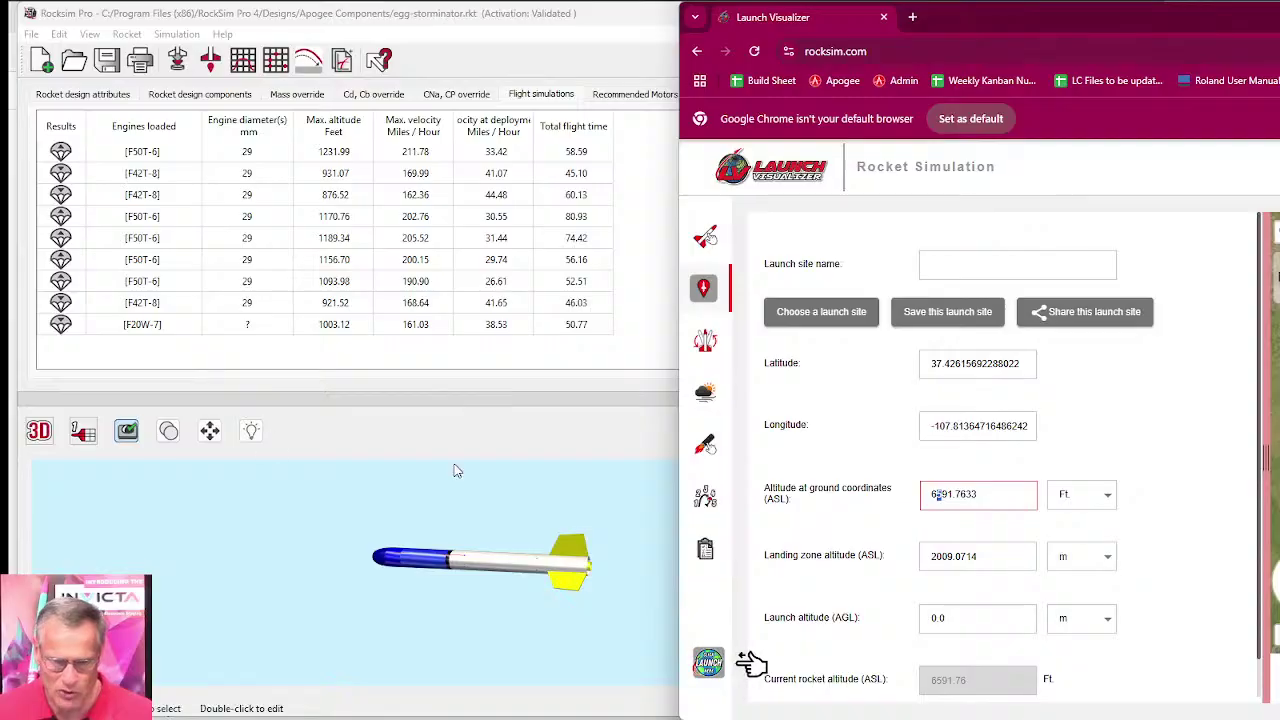
left_click(510, 72)
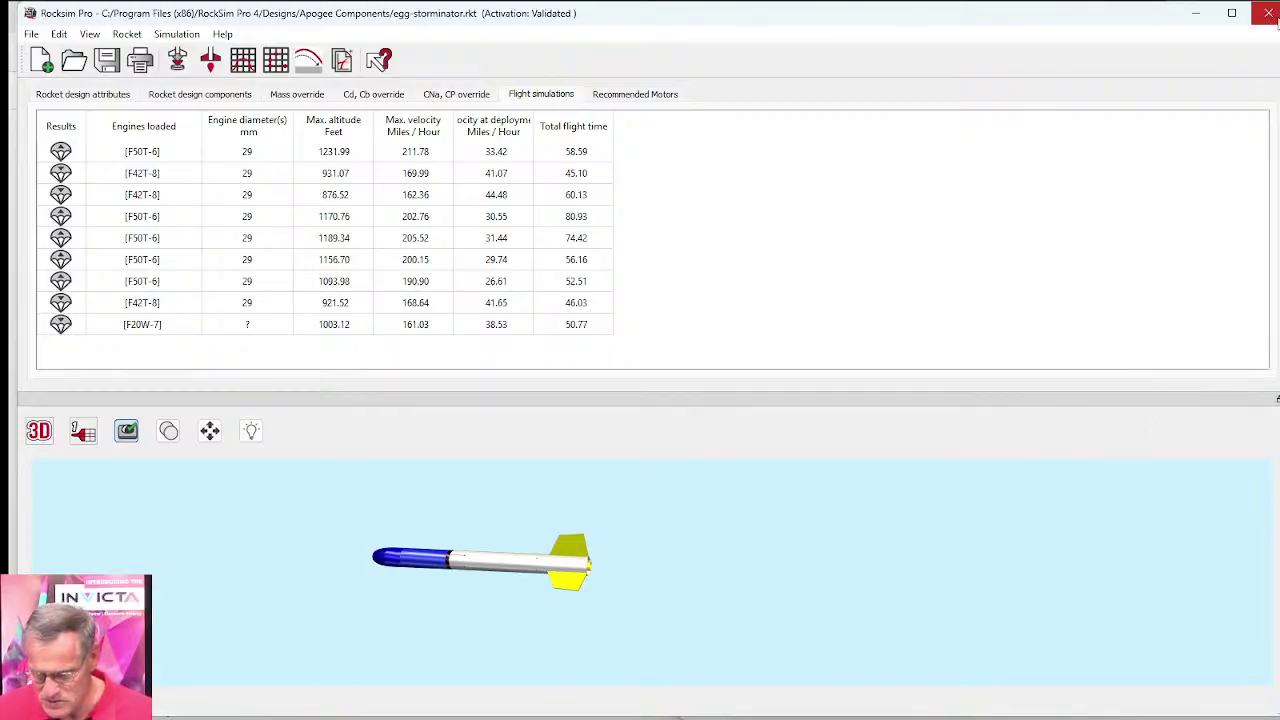
left_click_drag(1277, 398, 897, 398)
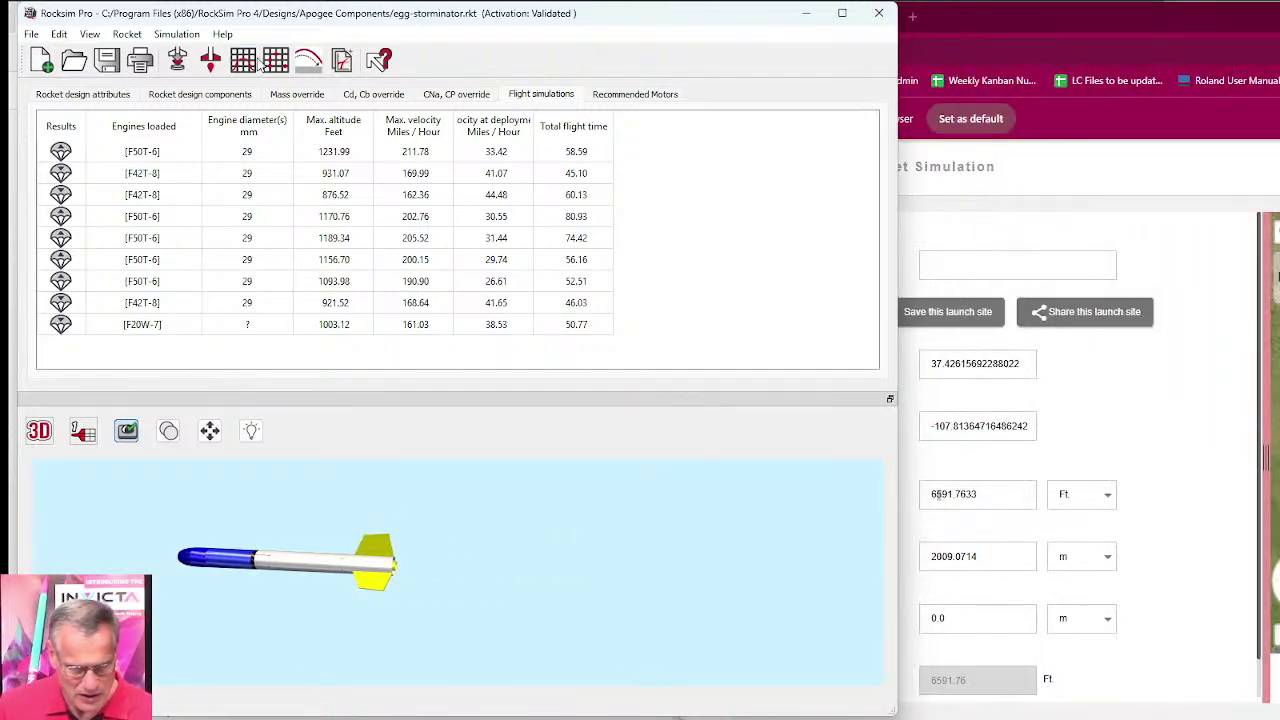
Step: Start a new simulation setup and load the CloudBusters #807 Site 2 launch site into its launch conditions
left_click(176, 64)
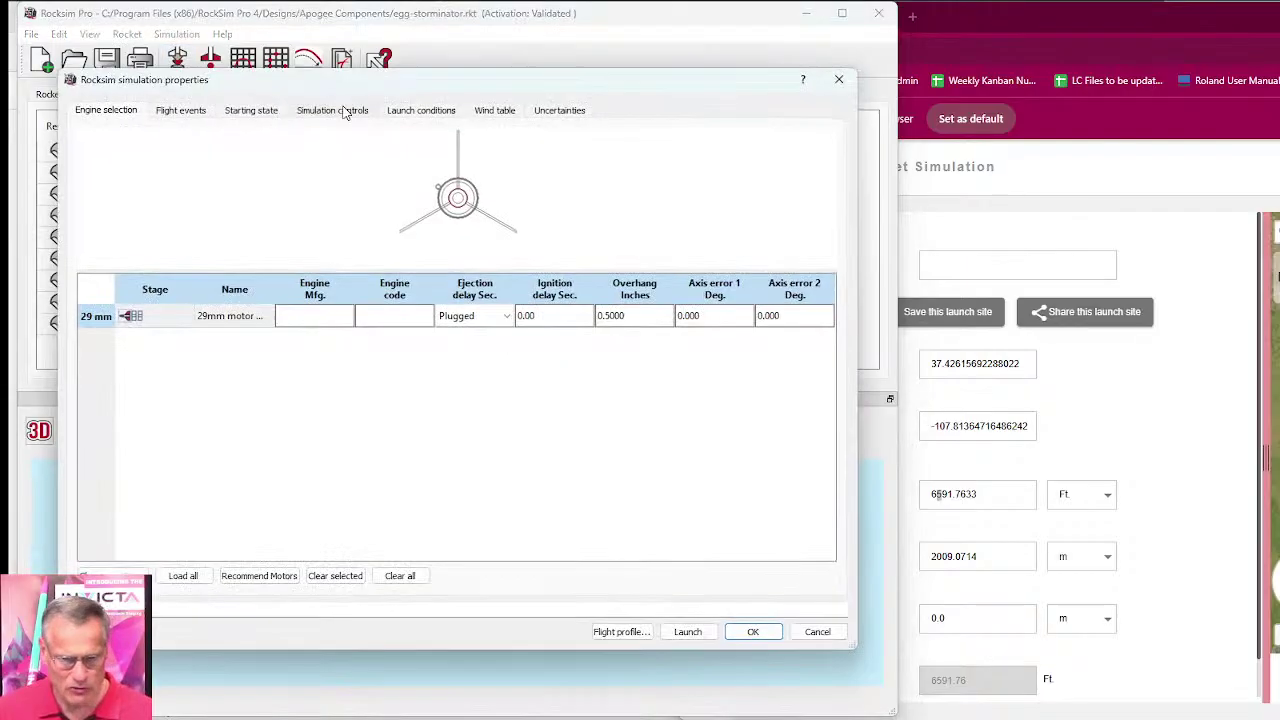
left_click(414, 112)
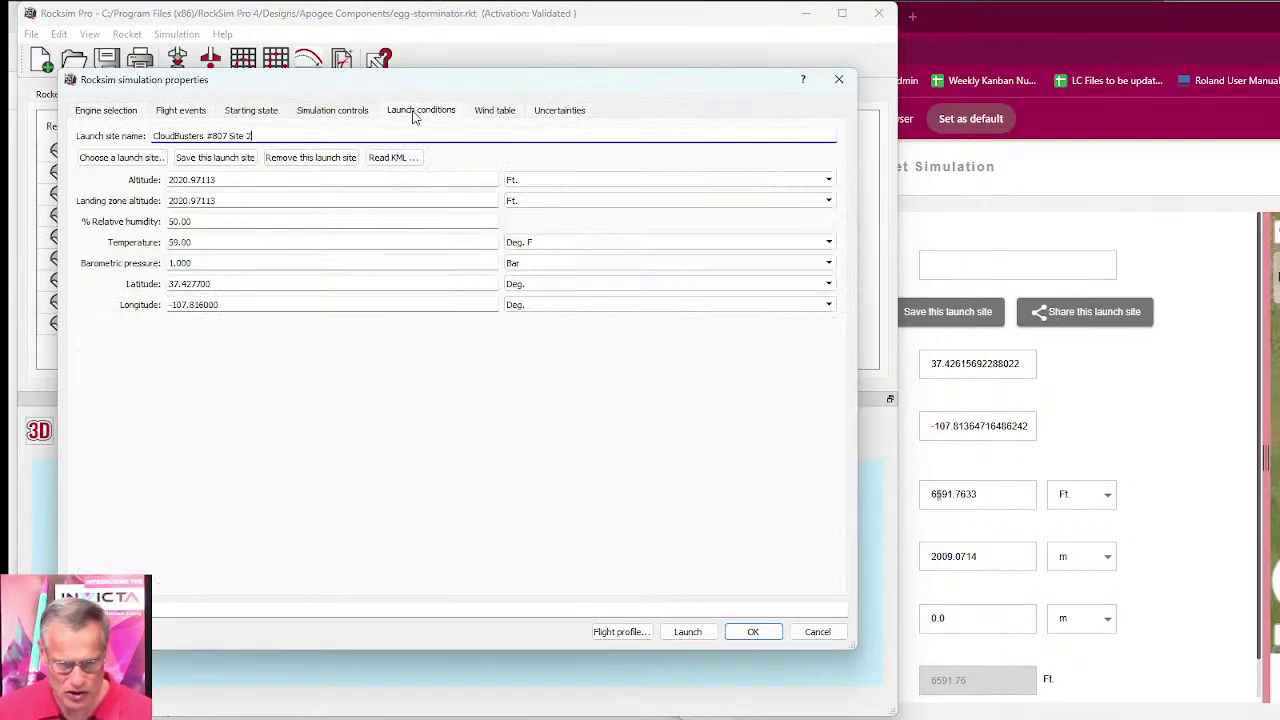
left_click(146, 160)
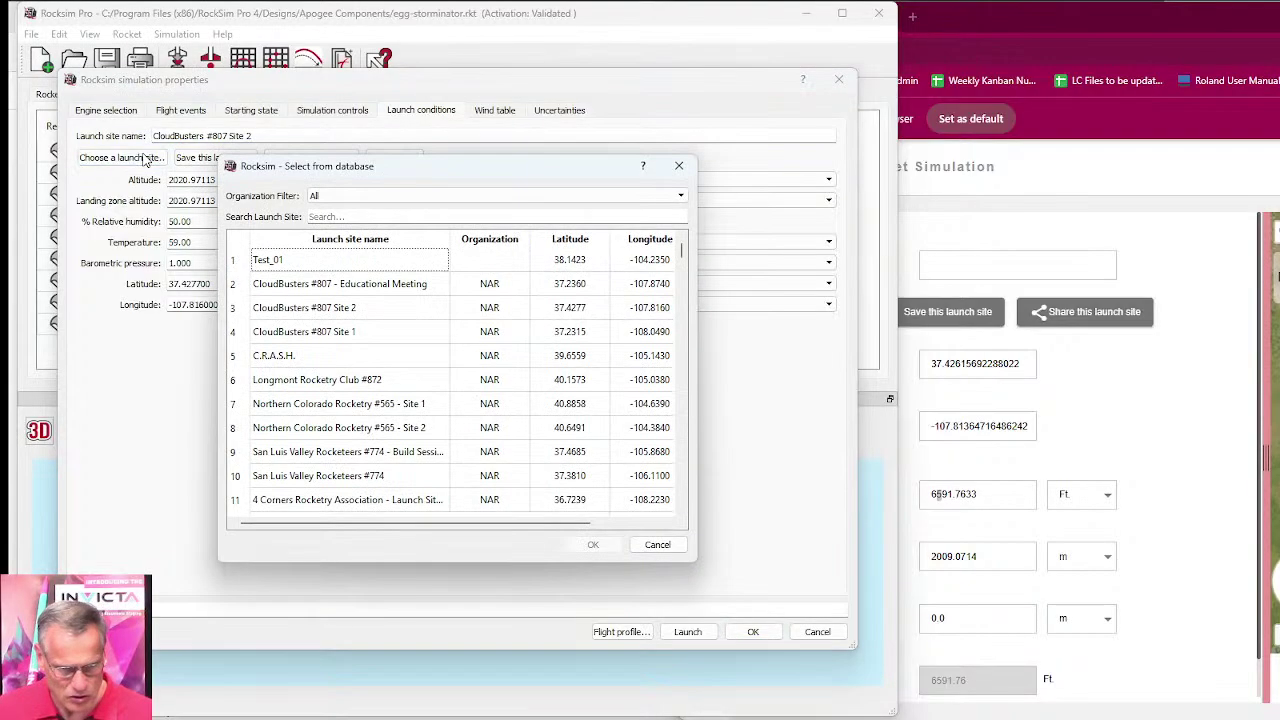
left_click(313, 312)
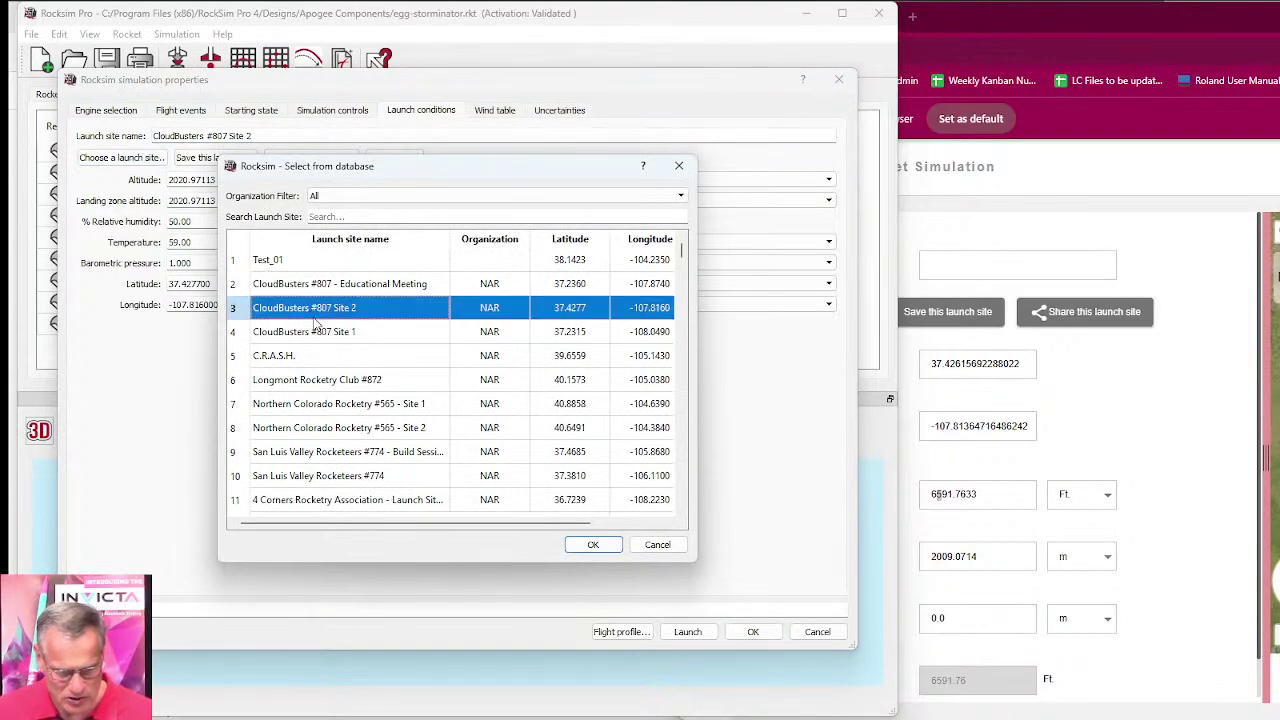
left_click(587, 545)
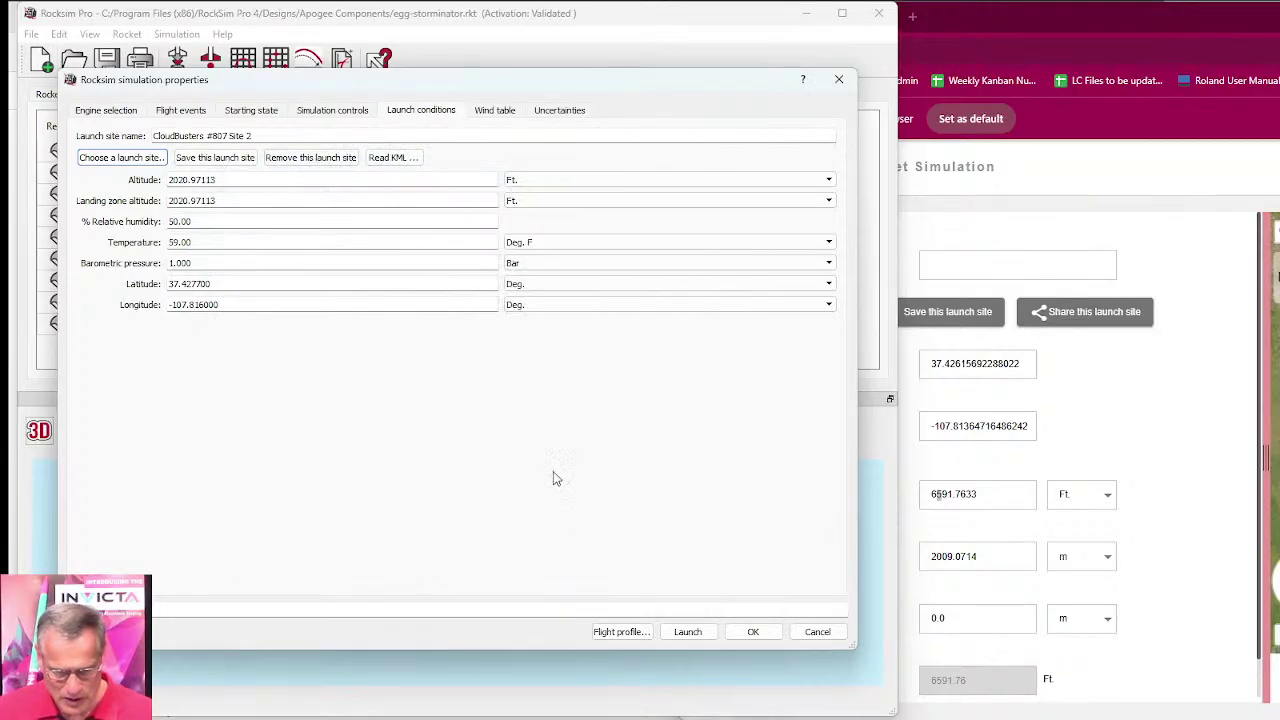
Step: Try to copy the launch site's latitude from Launch Visualizer for the RockSim launch conditions
left_click_drag(212, 284, 184, 288)
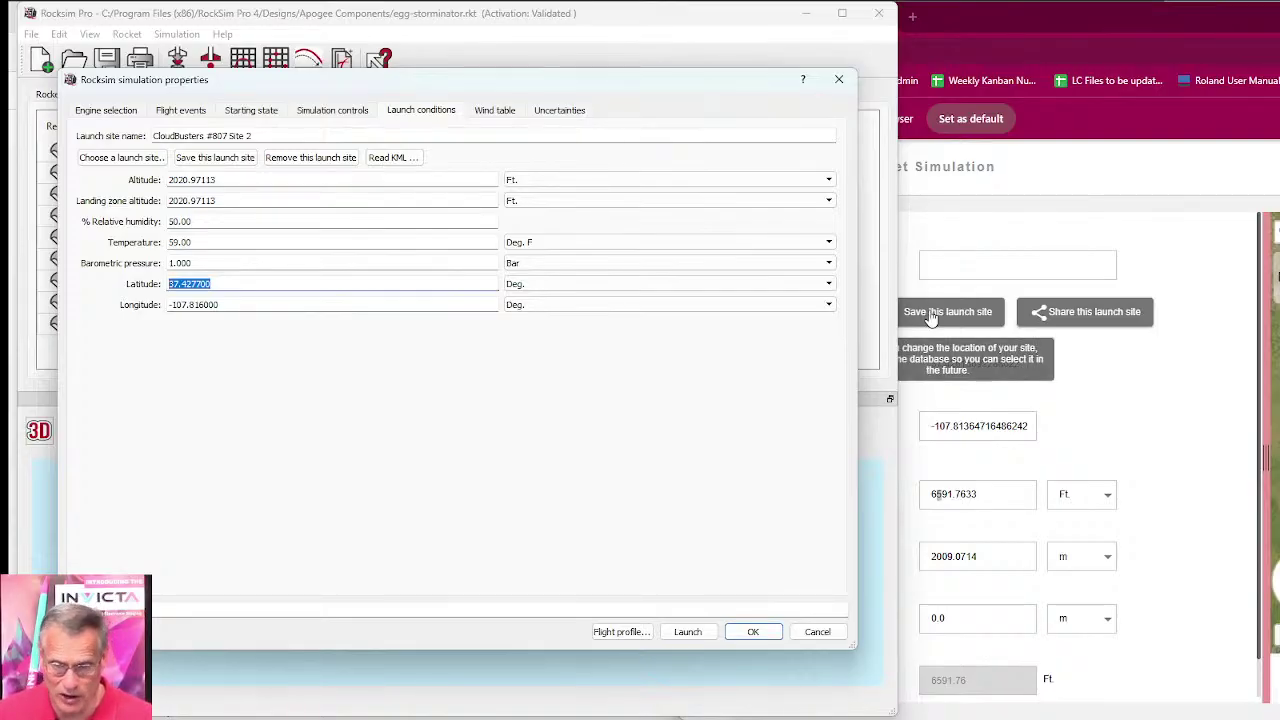
left_click(930, 367)
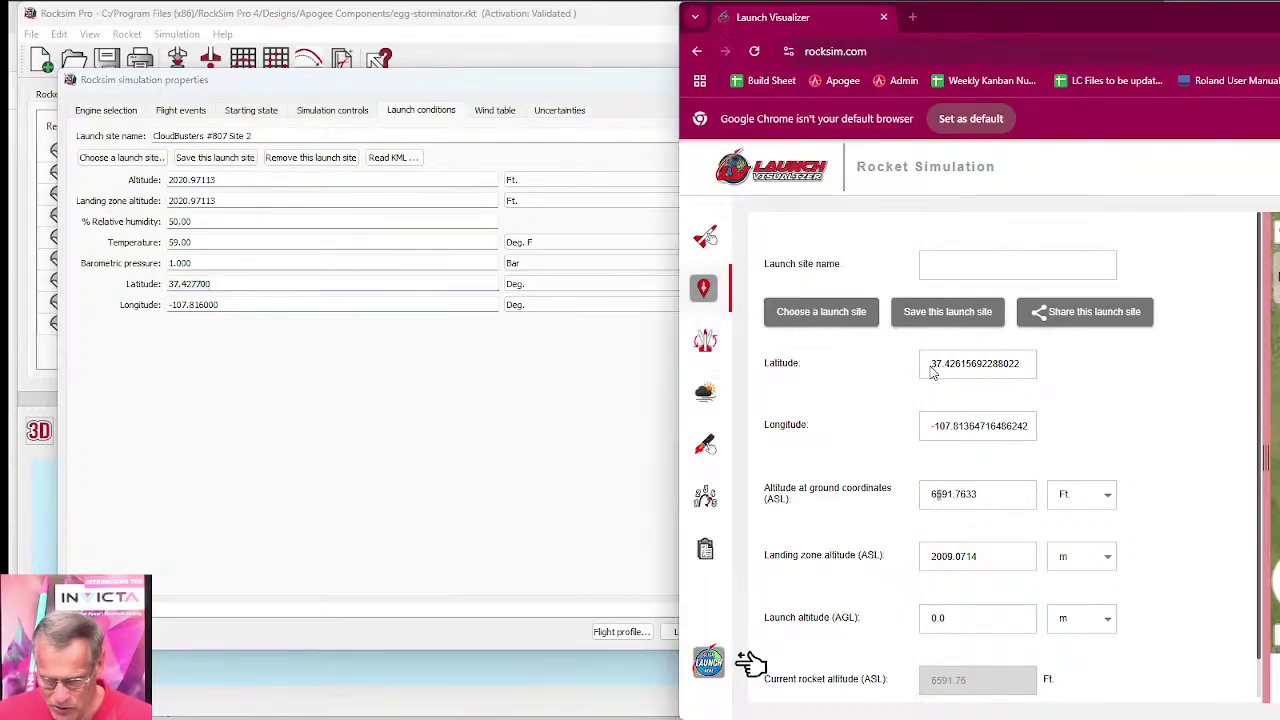
left_click_drag(930, 365, 1030, 364)
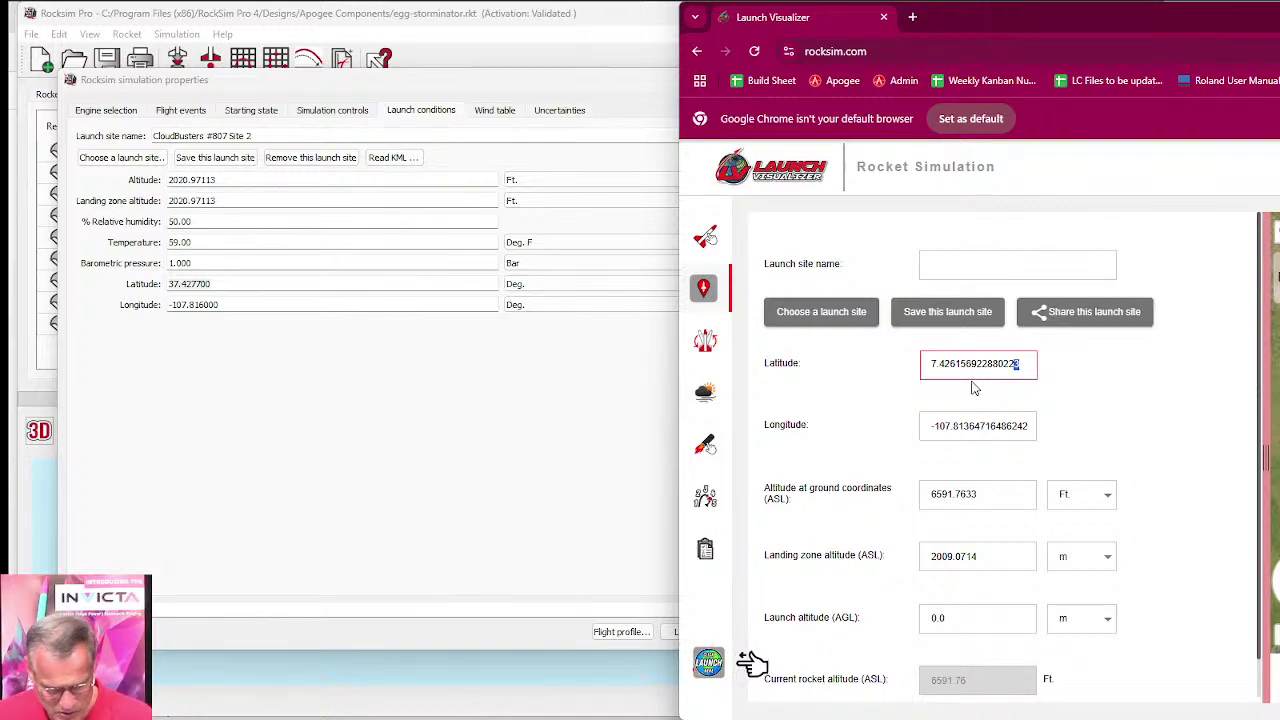
left_click(848, 408)
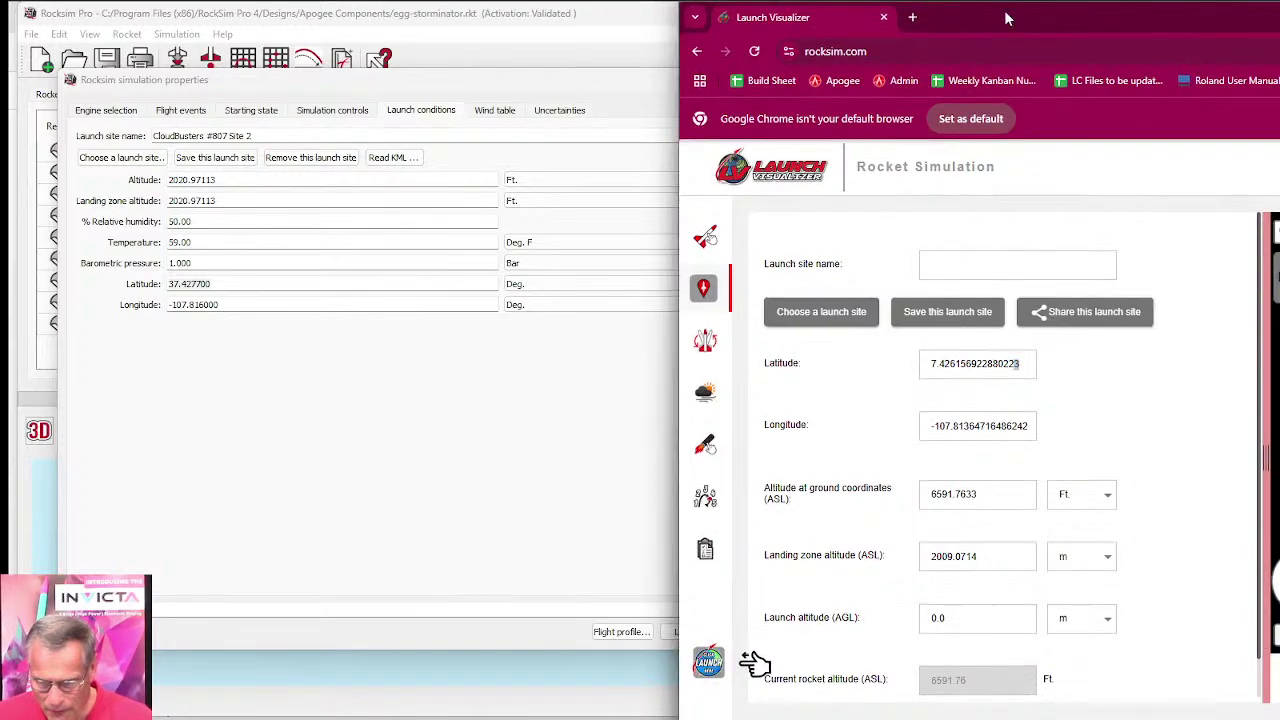
Step: Bring the Launch Visualizer map into view and try to repair the latitude by inserting the missing digit 3
left_click_drag(1021, 7, 788, 28)
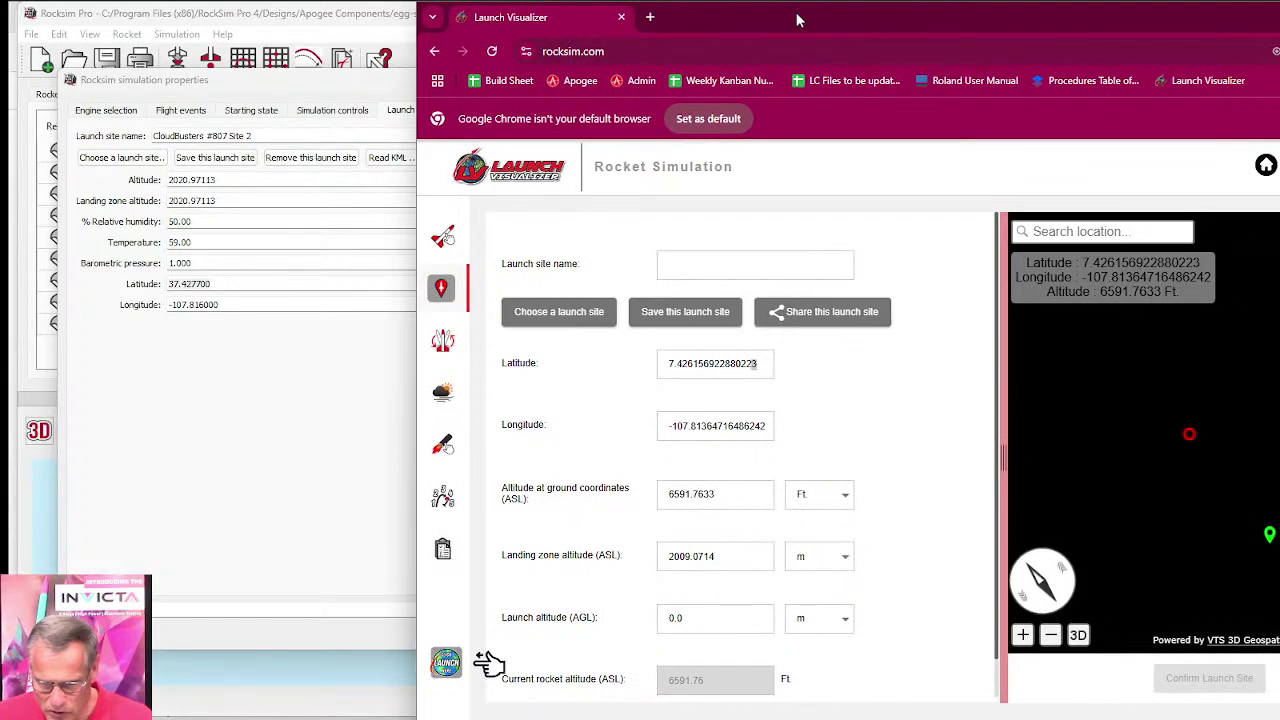
left_click_drag(1168, 25, 1001, 20)
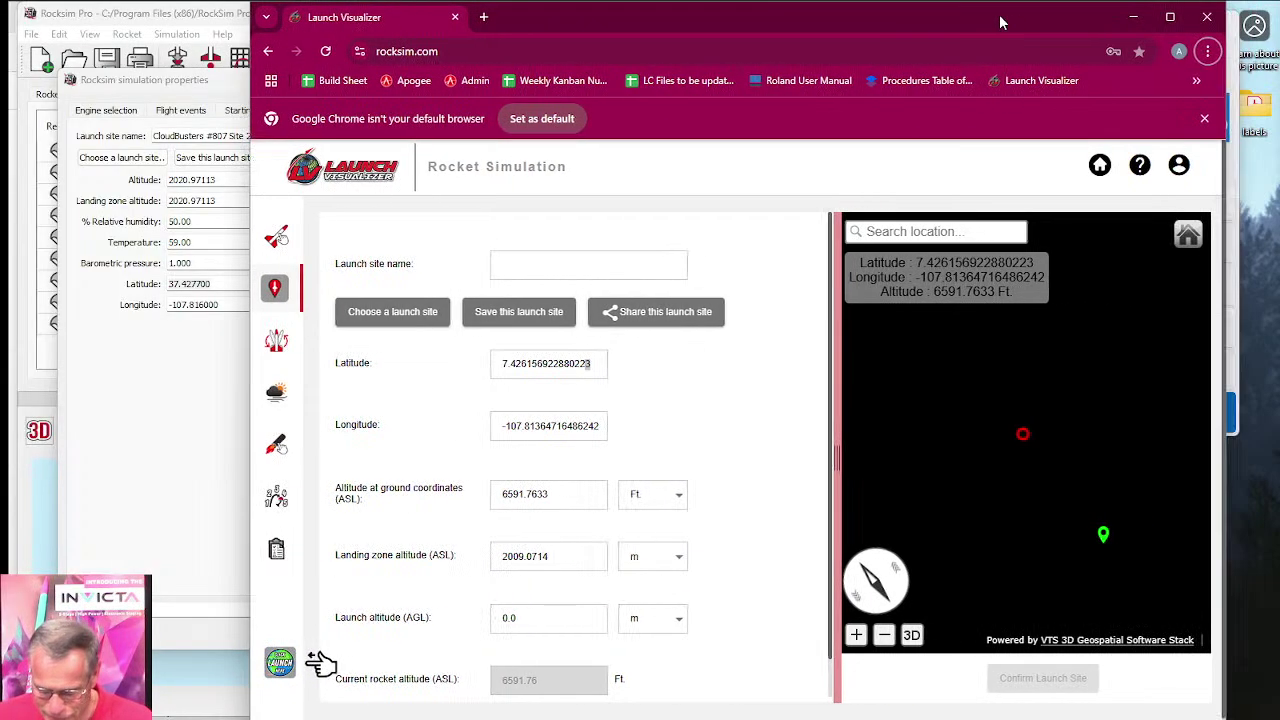
left_click(505, 362)
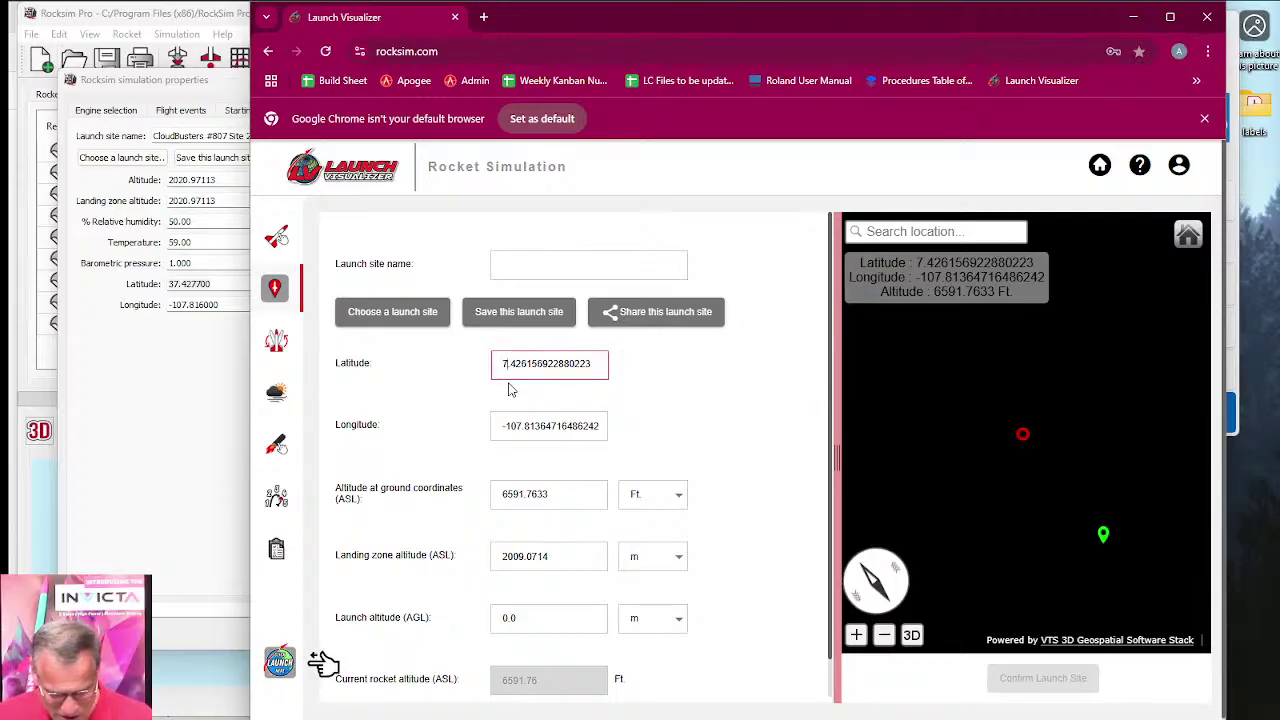
type("3")
key("Tab")
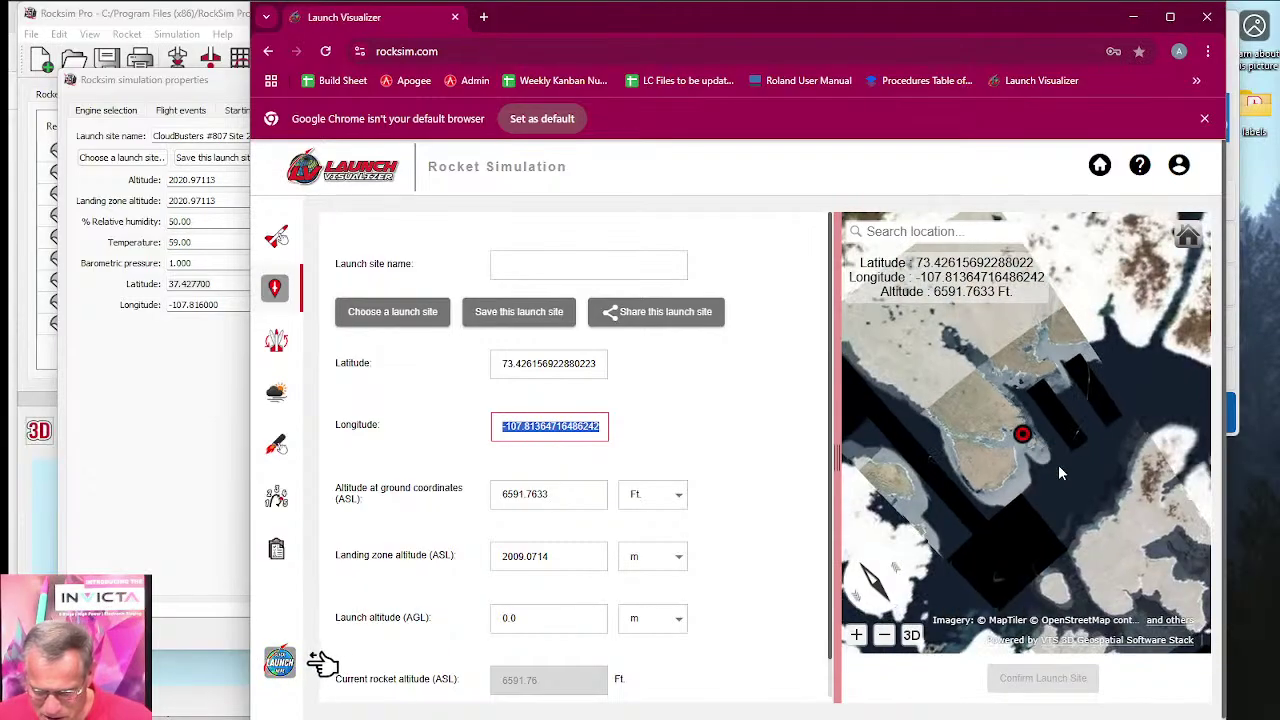
Step: Reload the public launch site CloudBusters #807 Site 2 in Launch Visualizer
left_click_drag(1058, 464, 1008, 511)
scroll(1008, 518, "down", 5)
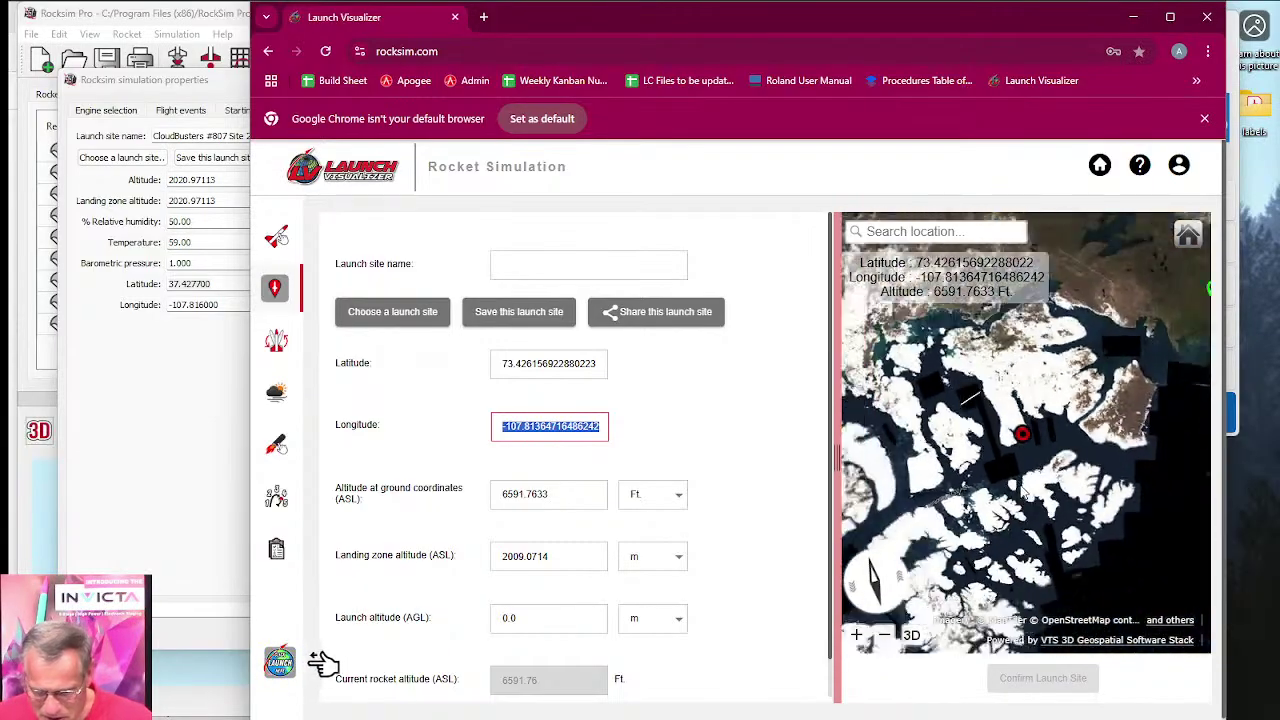
scroll(1108, 502, "down", 5)
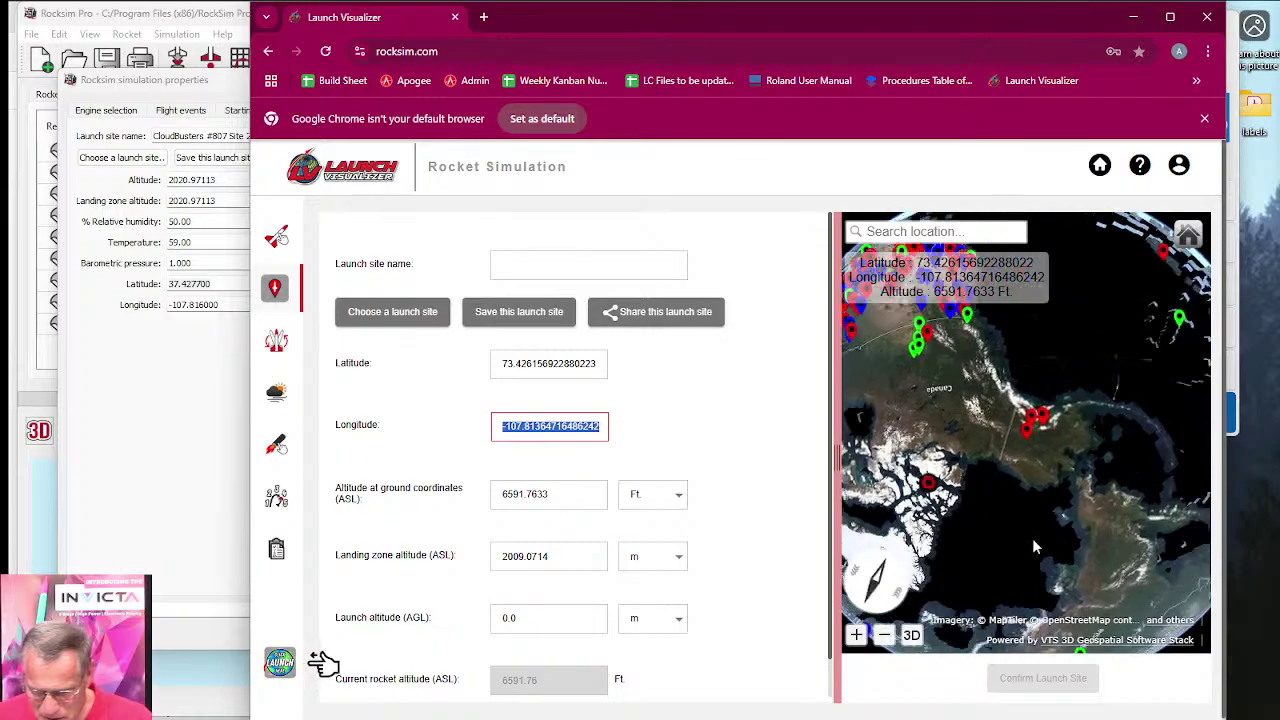
scroll(1097, 543, "up", 3)
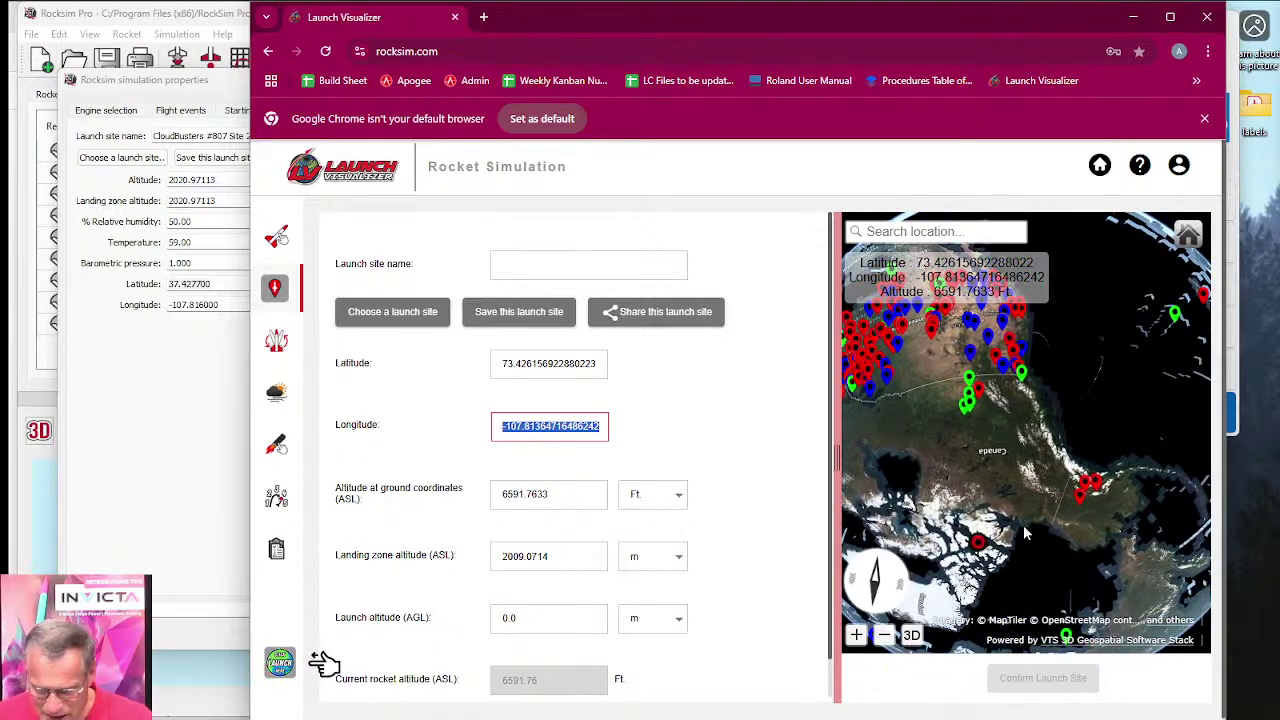
left_click_drag(1079, 568, 1197, 524)
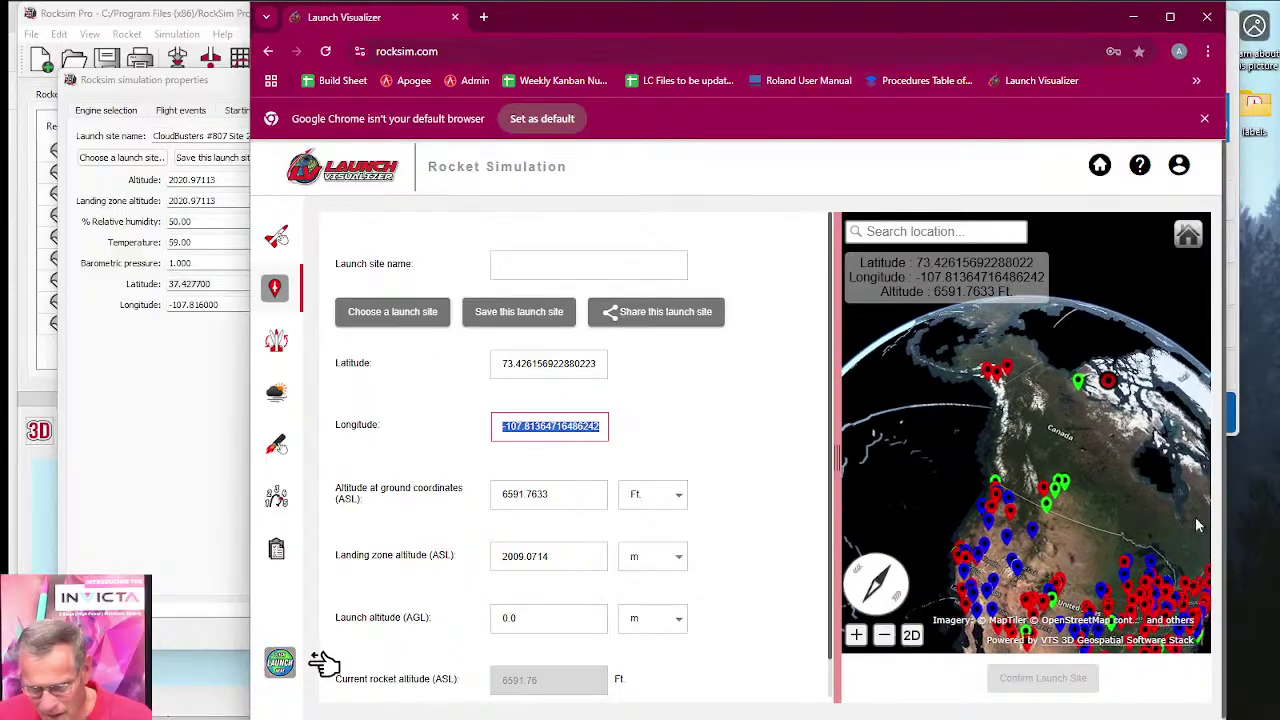
left_click(393, 310)
left_click(849, 440)
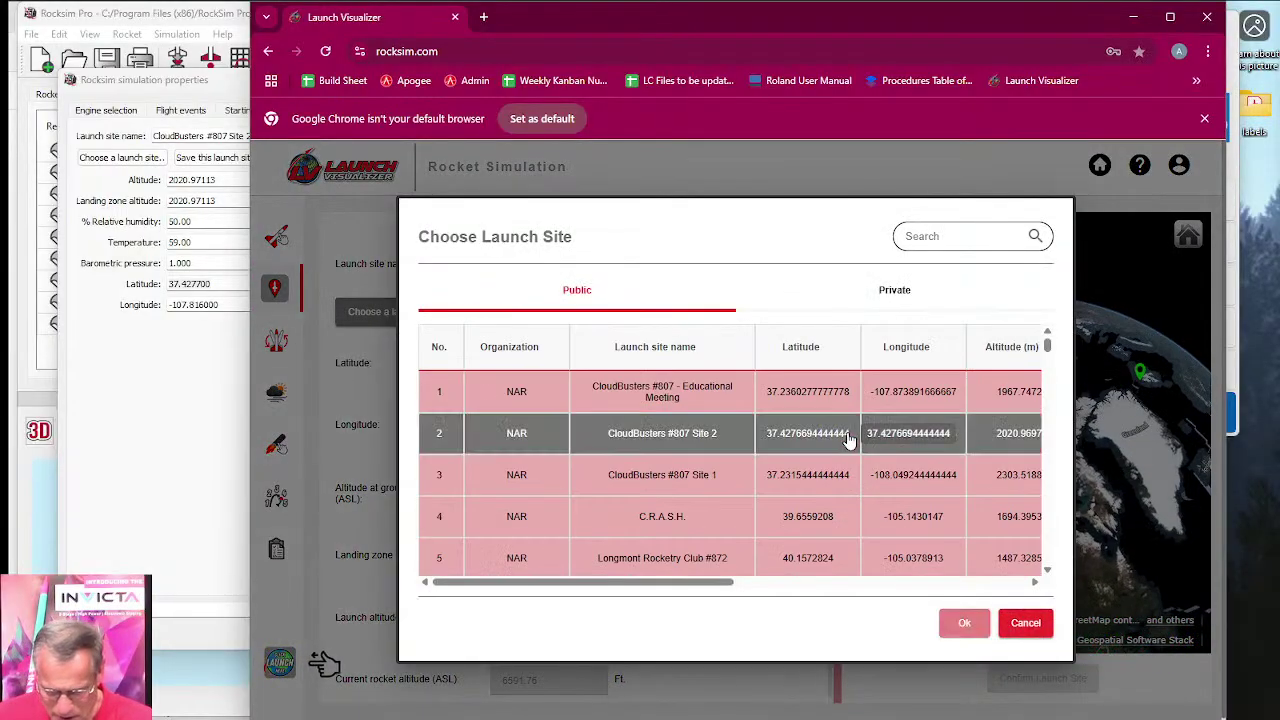
left_click(966, 624)
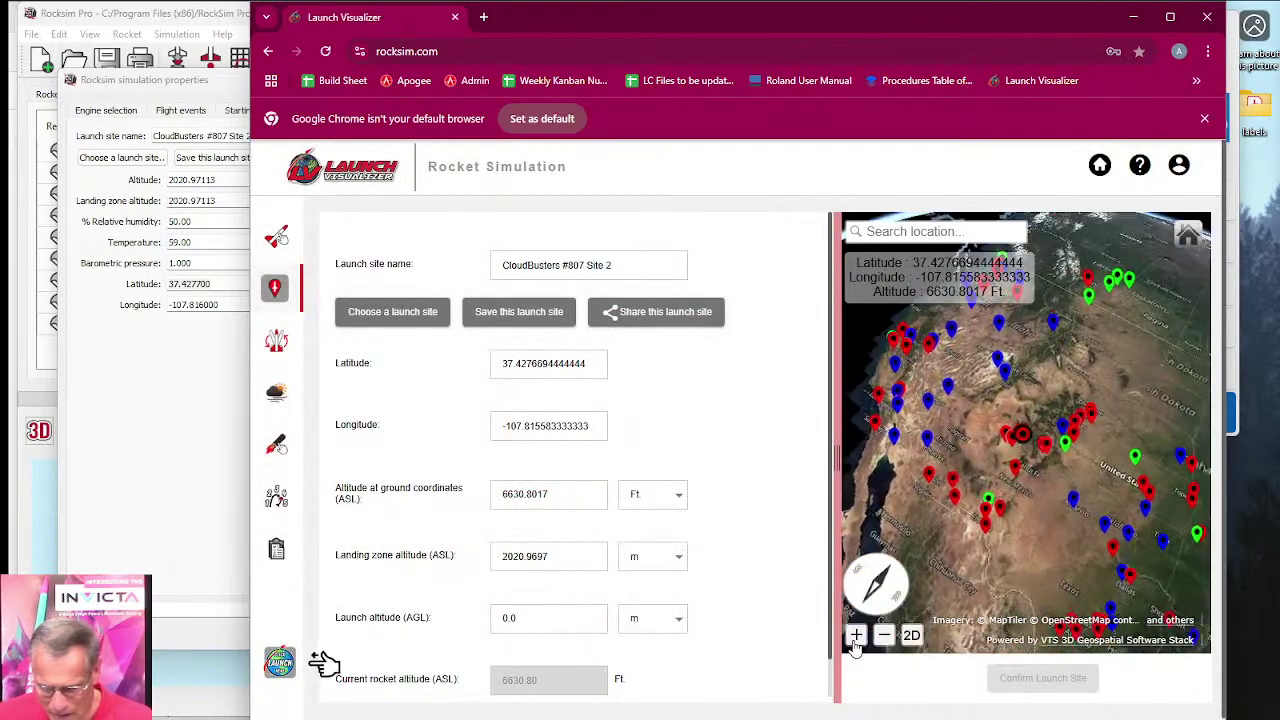
Step: Relocate the launch point to the green field beside the farm buildings, at about latitude 37.42640, longitude -107.81396, and confirm the launch site
left_click(856, 636)
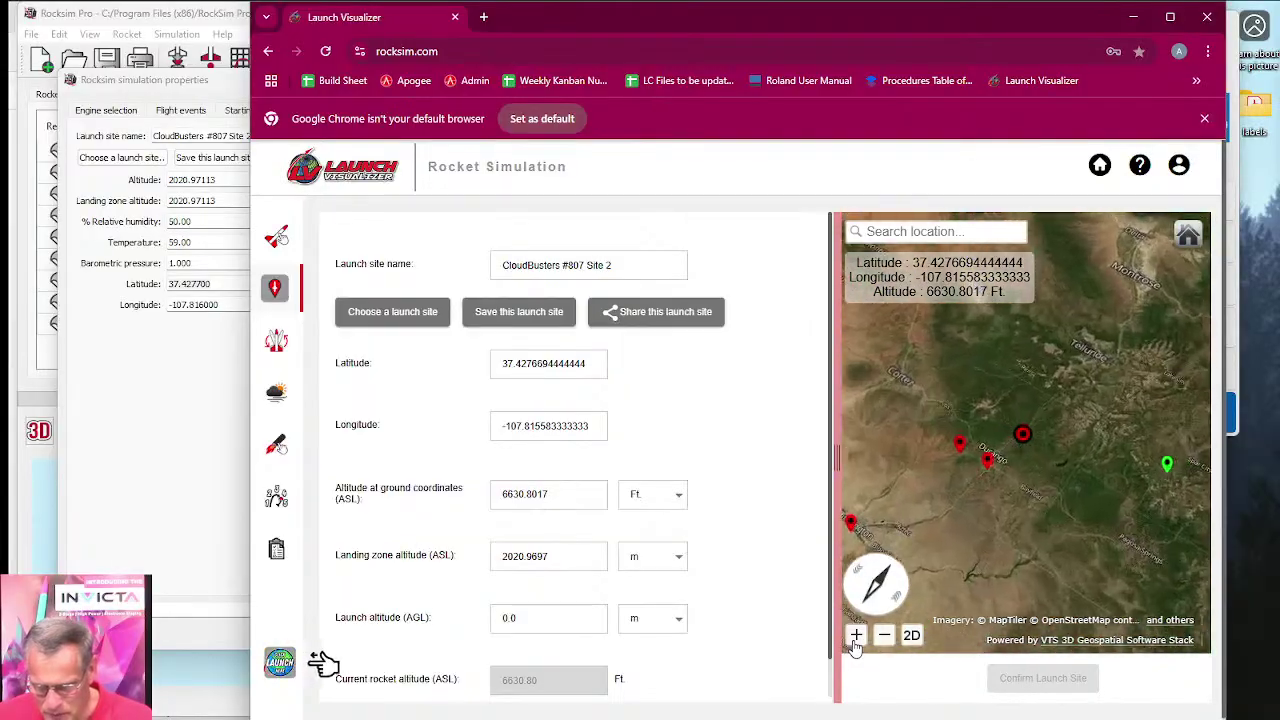
left_click(856, 636)
left_click(856, 636)
left_click(855, 640)
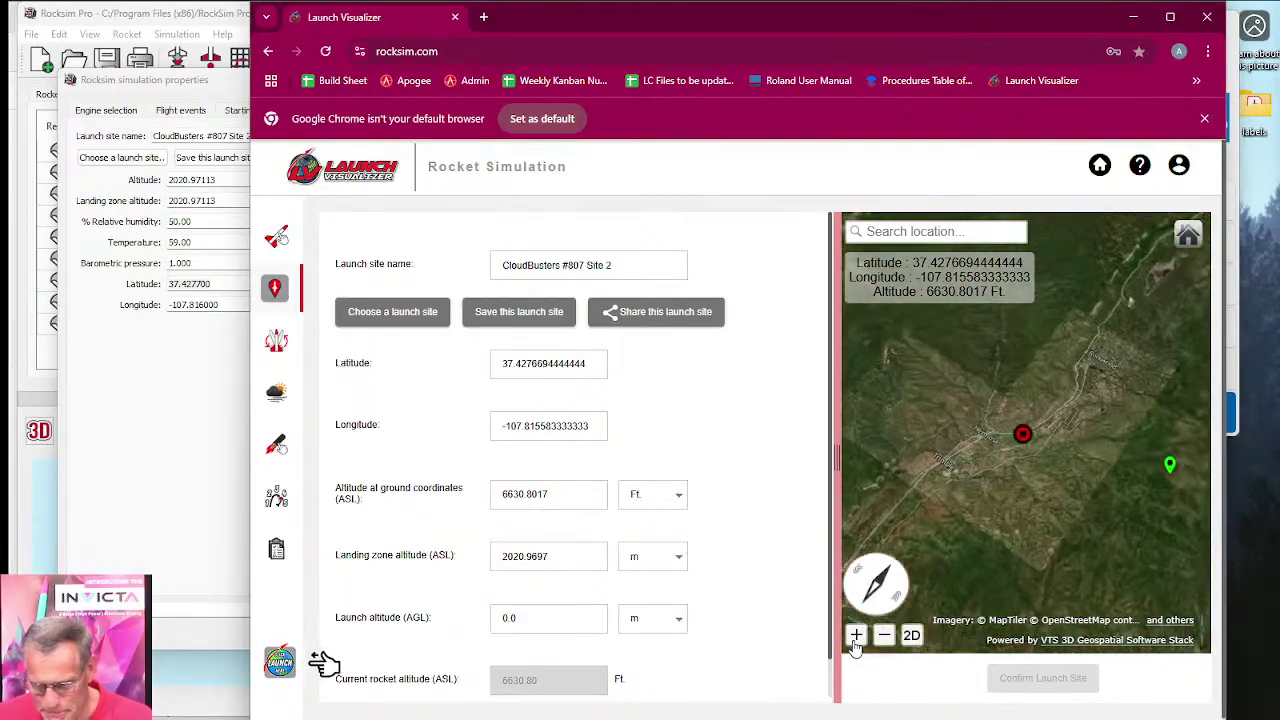
left_click(855, 640)
left_click(855, 640)
left_click(856, 638)
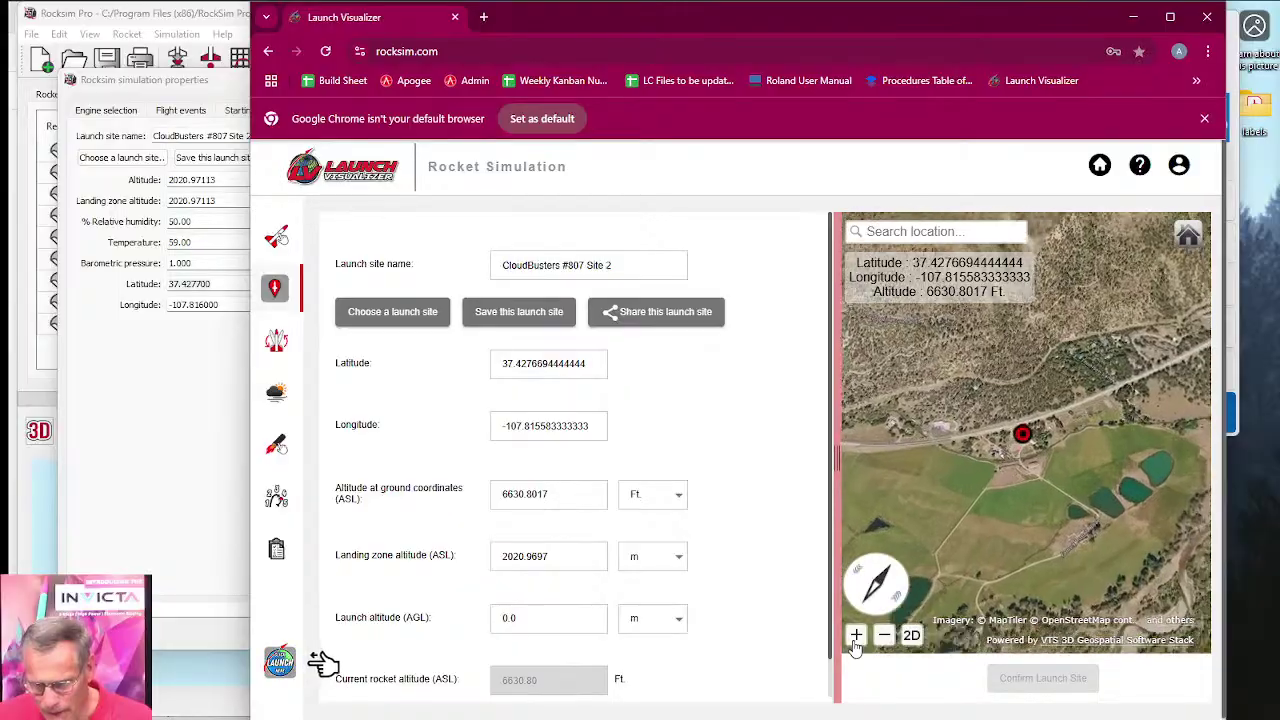
mouse_move(1011, 584)
left_mouse_down()
mouse_move(1109, 424)
mouse_move(1072, 469)
mouse_move(1029, 461)
left_mouse_up()
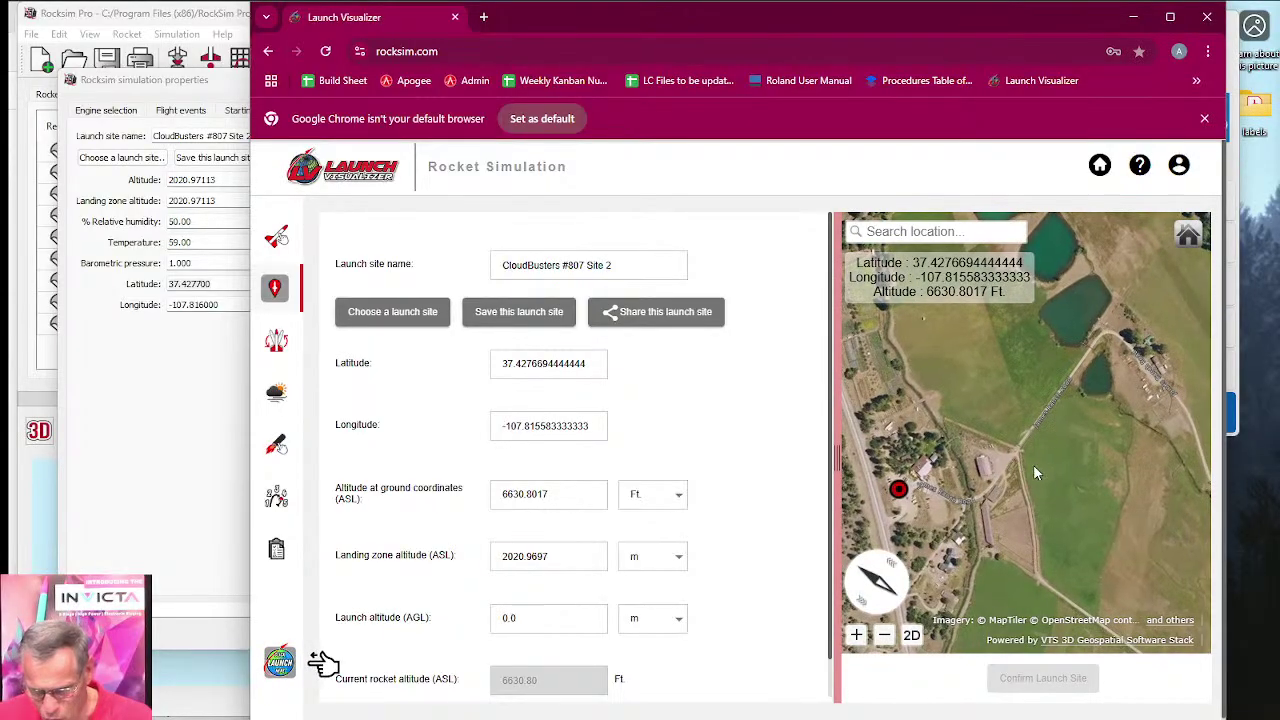
left_click(1033, 464)
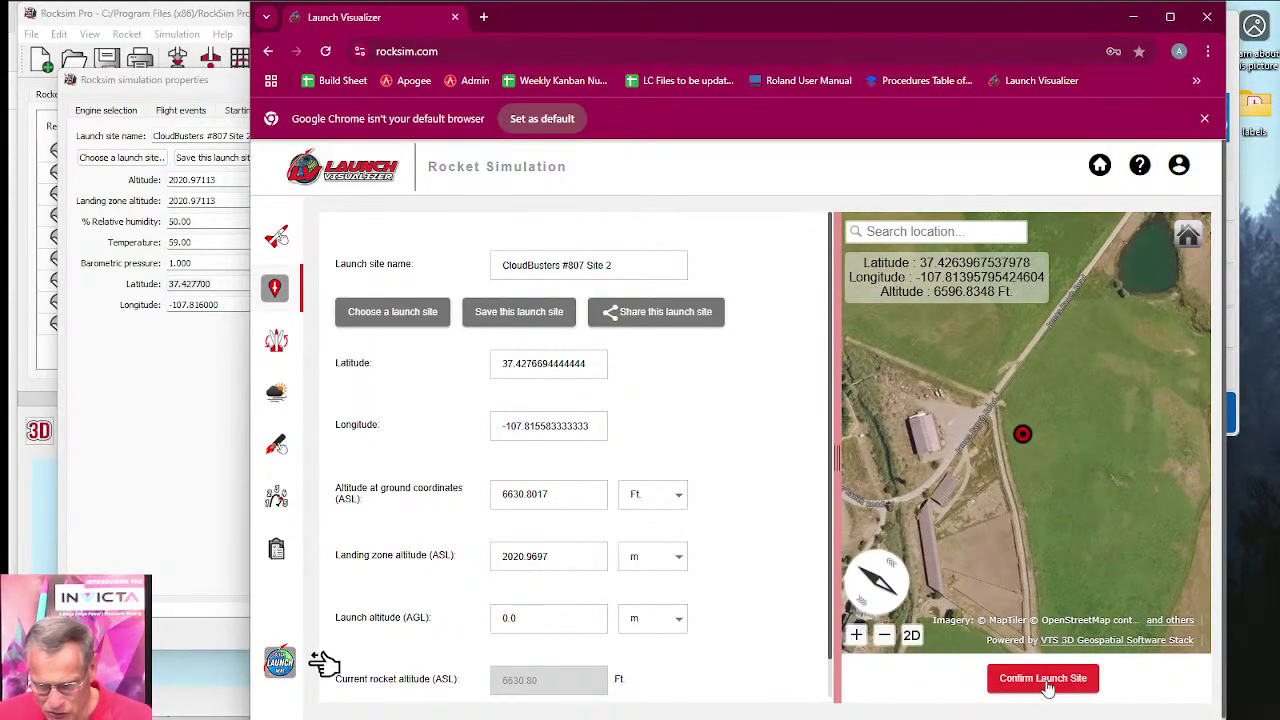
left_click(1043, 679)
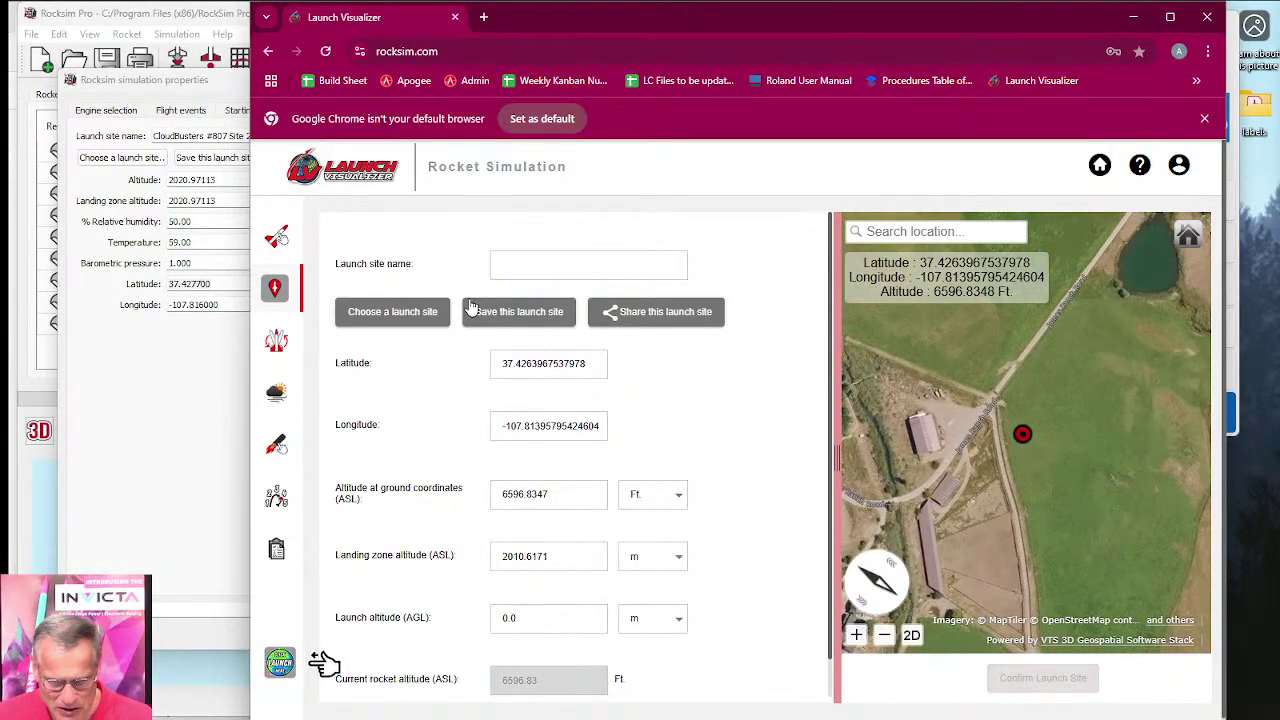
Step: Copy the latitude 37.4263967537978 from Launch Visualizer into the RockSim launch conditions
left_click(504, 367)
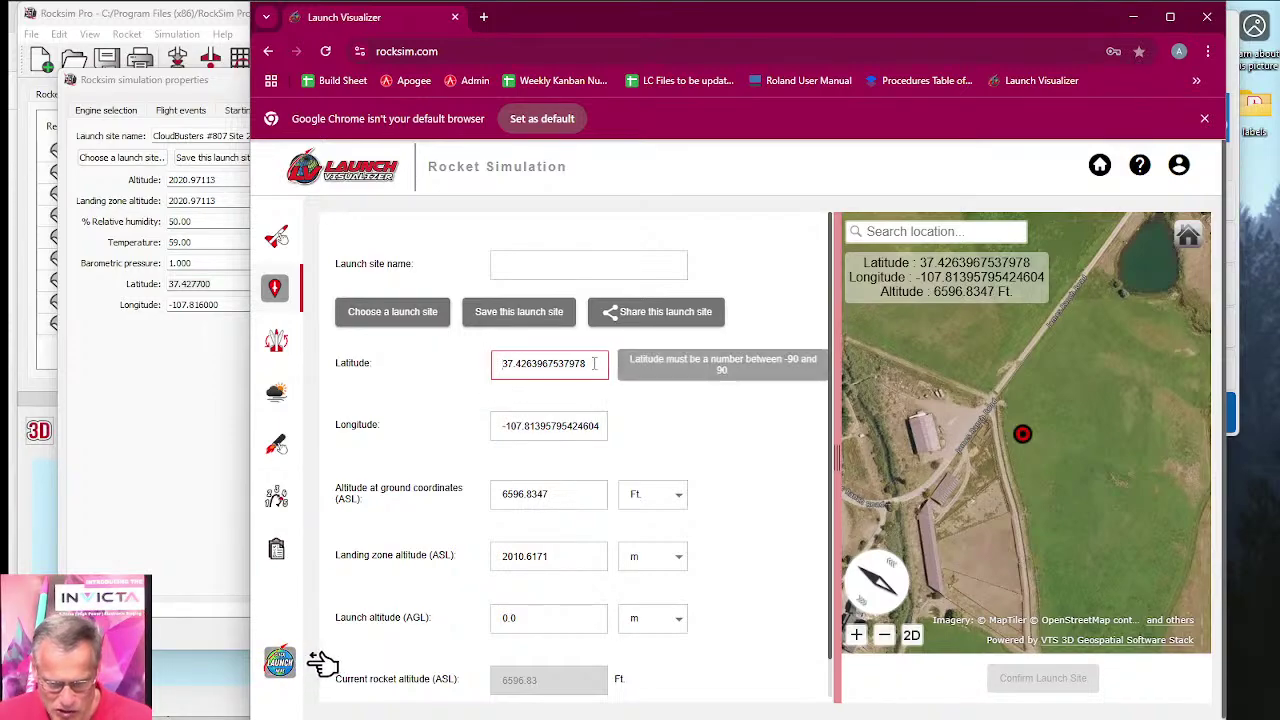
left_click_drag(597, 368, 456, 343)
key("ctrl+c")
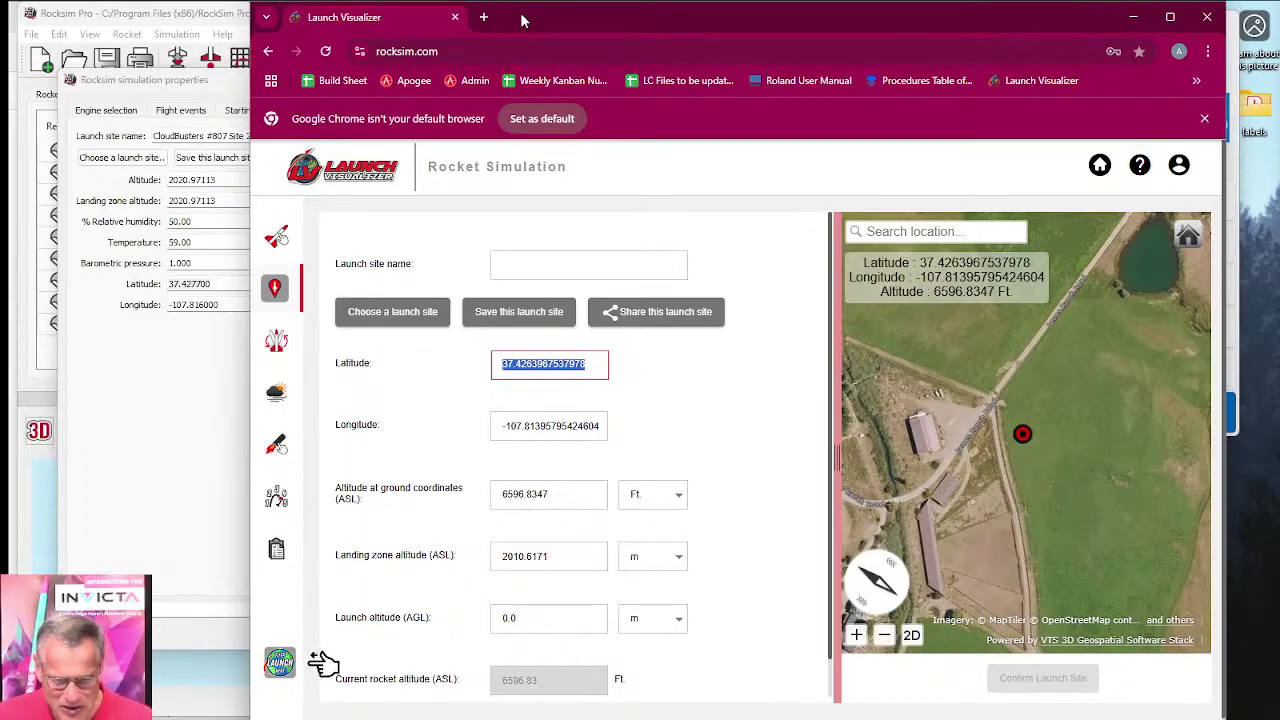
left_click_drag(521, 19, 1149, 19)
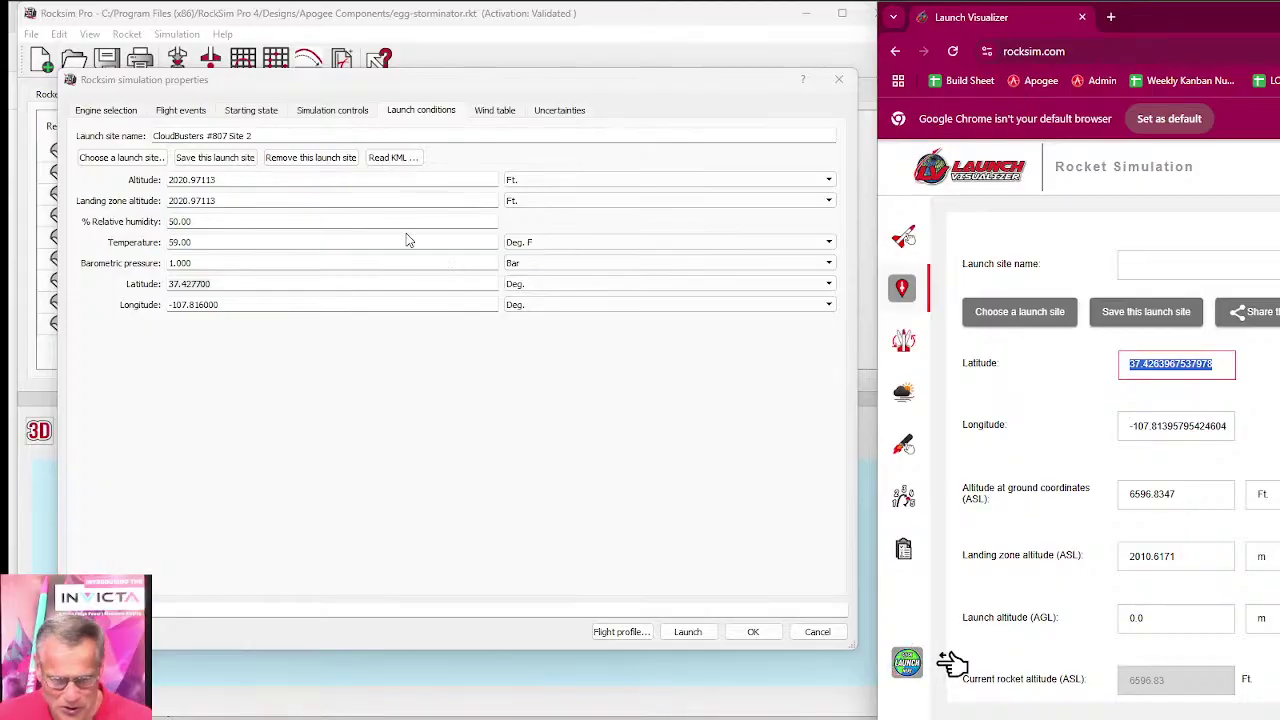
left_click(208, 268)
left_click_drag(214, 288, 147, 290)
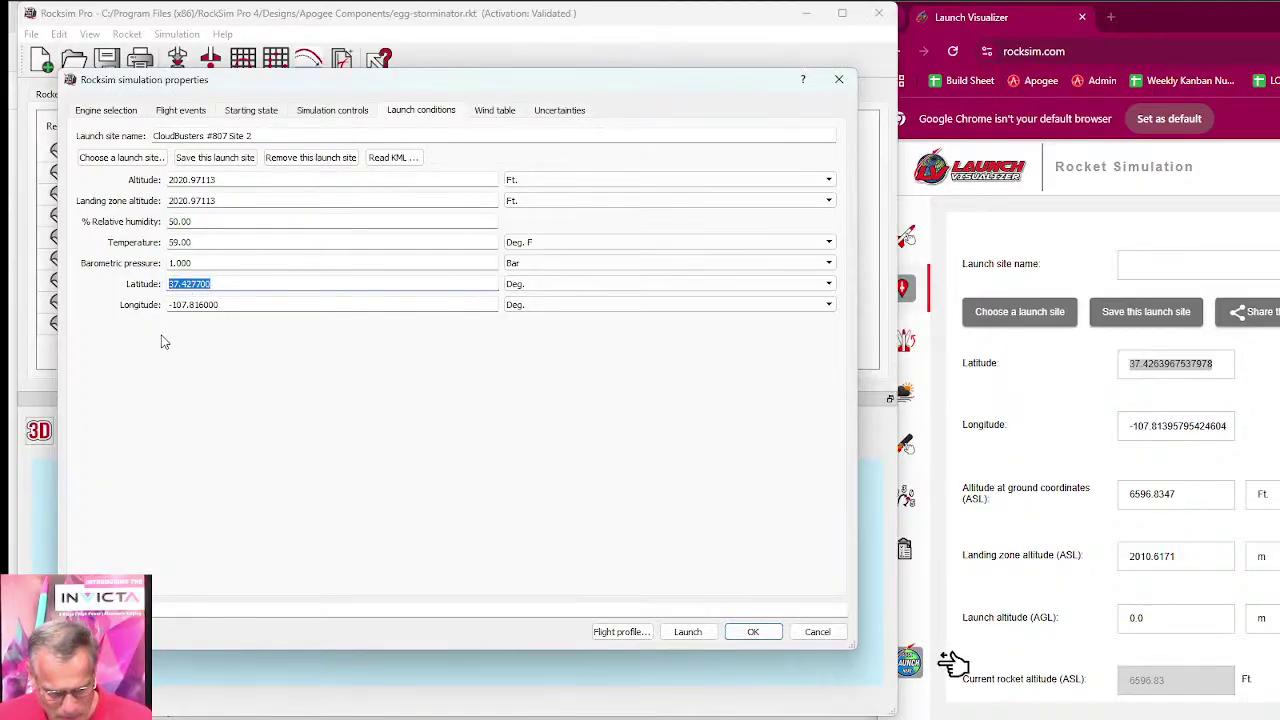
key("ctrl+v")
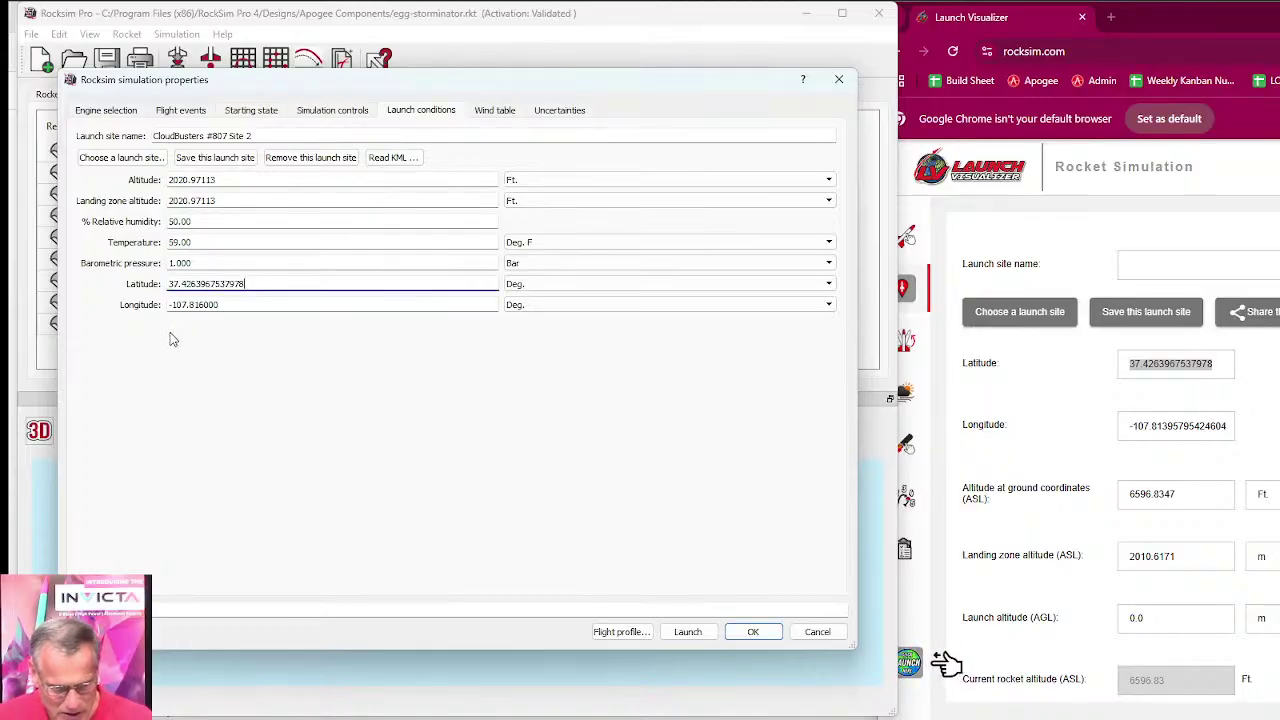
Step: Copy the longitude -107.81395795424604 from Launch Visualizer into the RockSim launch conditions
left_click(1232, 426)
left_click_drag(1232, 426, 1083, 424)
key("ctrl+c")
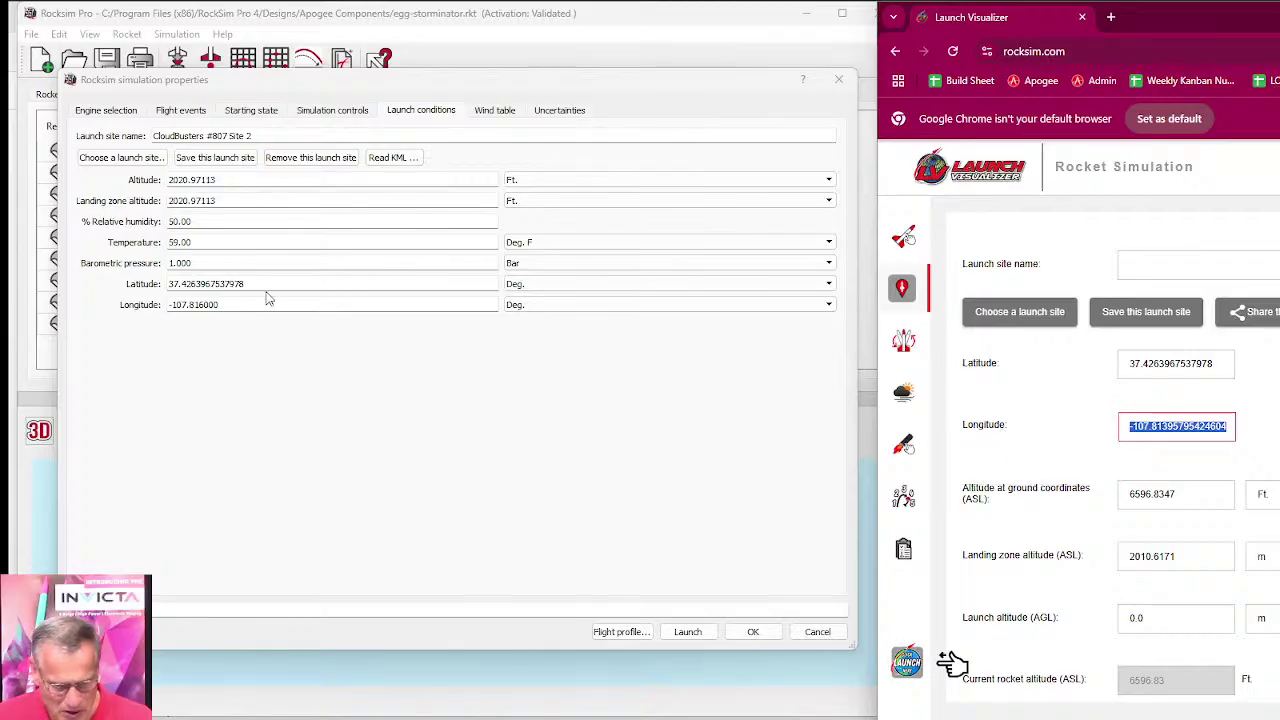
left_click_drag(231, 306, 131, 316)
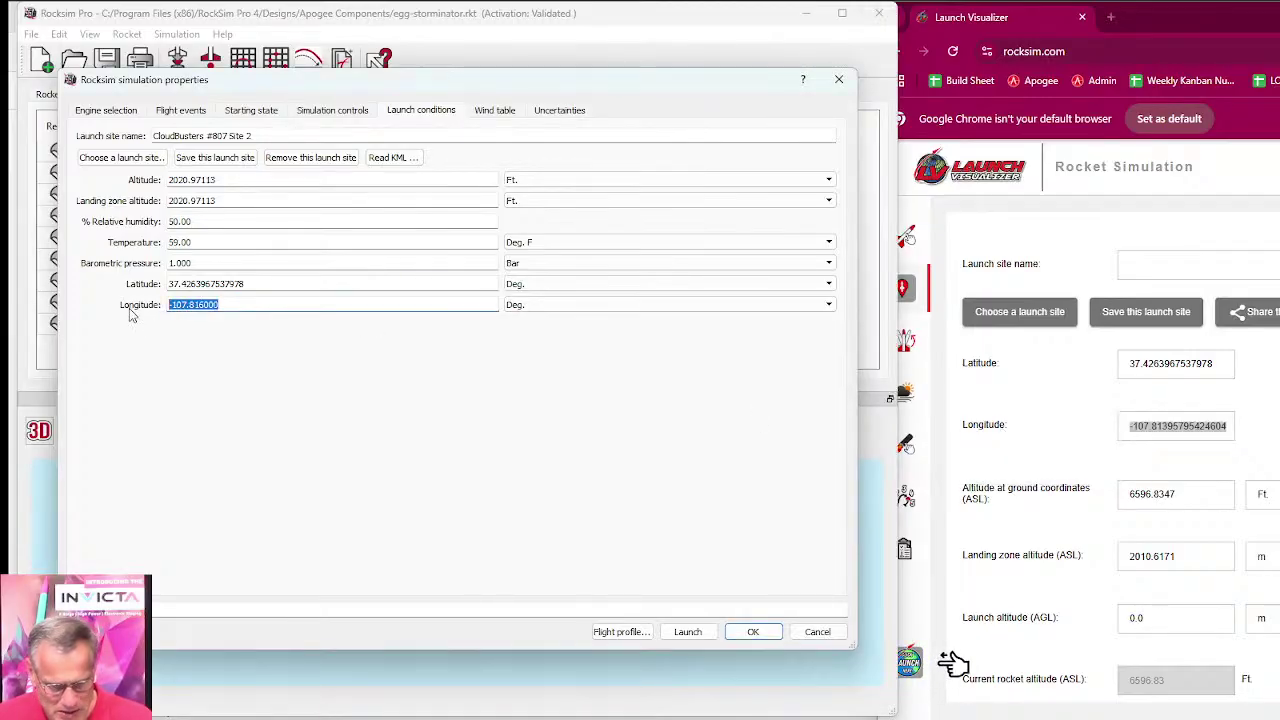
key("ctrl+v")
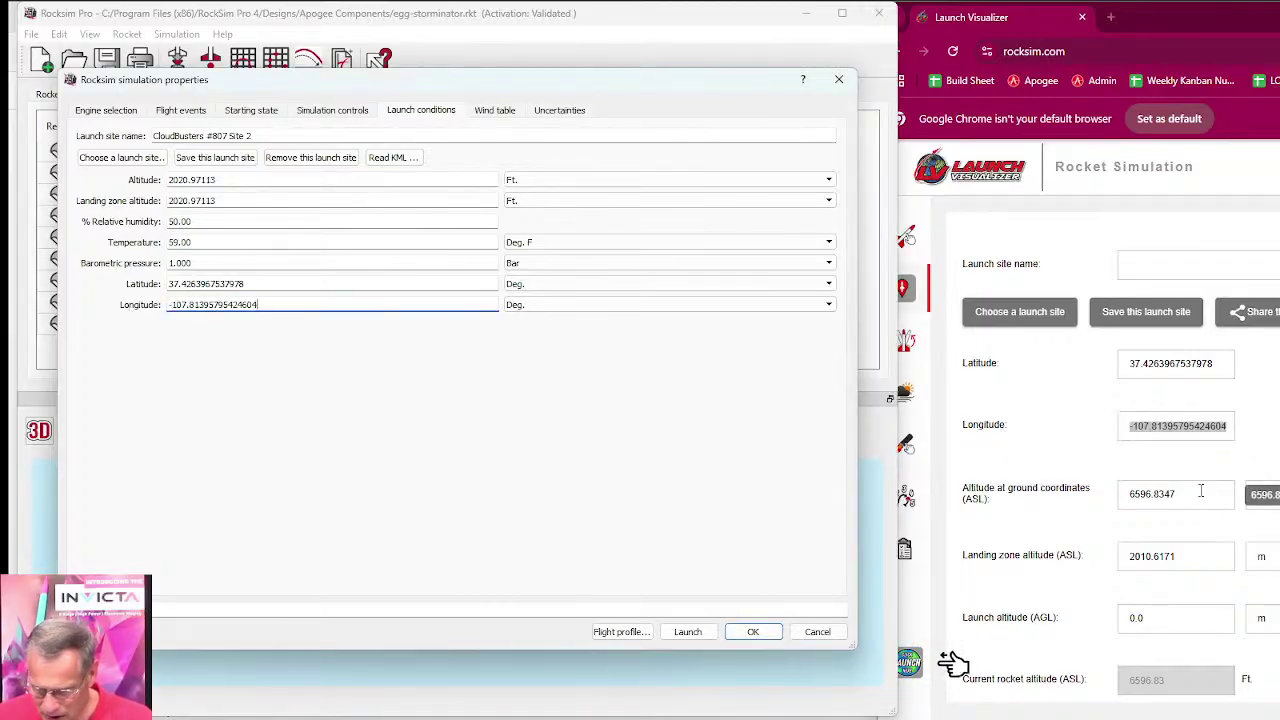
Step: Copy the ground altitude 6596.8347 ft from Launch Visualizer into the altitude of the RockSim launch conditions
left_click(1187, 494)
left_click_drag(1187, 494, 1110, 498)
key("ctrl+c")
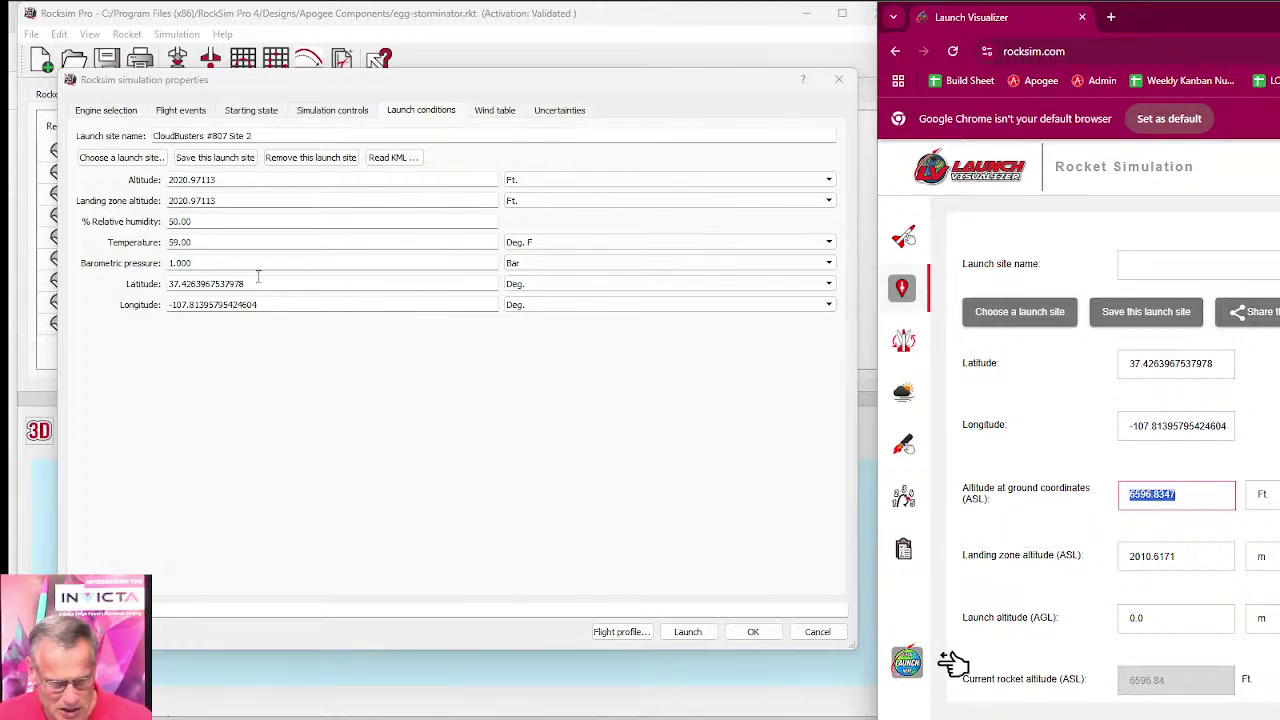
left_click_drag(215, 179, 138, 177)
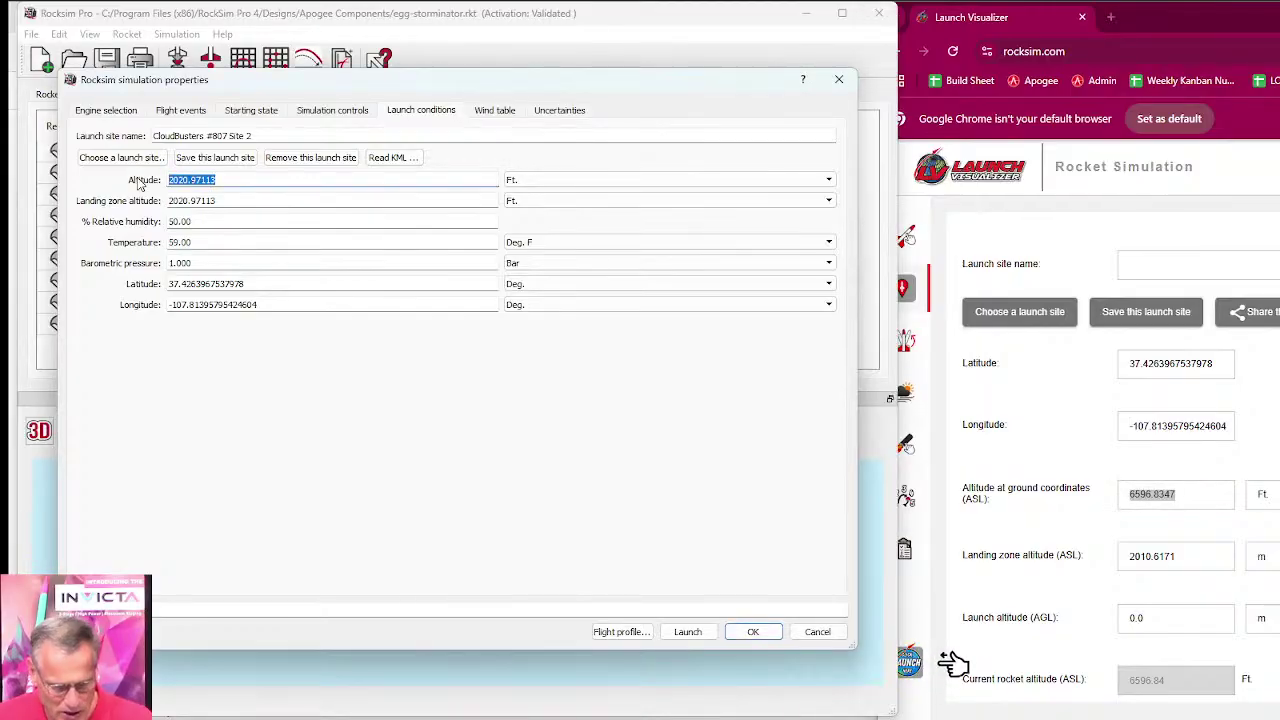
key("ctrl+v")
Step: Set the landing zone altitude to the same copied value, 6596.8347 ft
left_click_drag(229, 201, 155, 188)
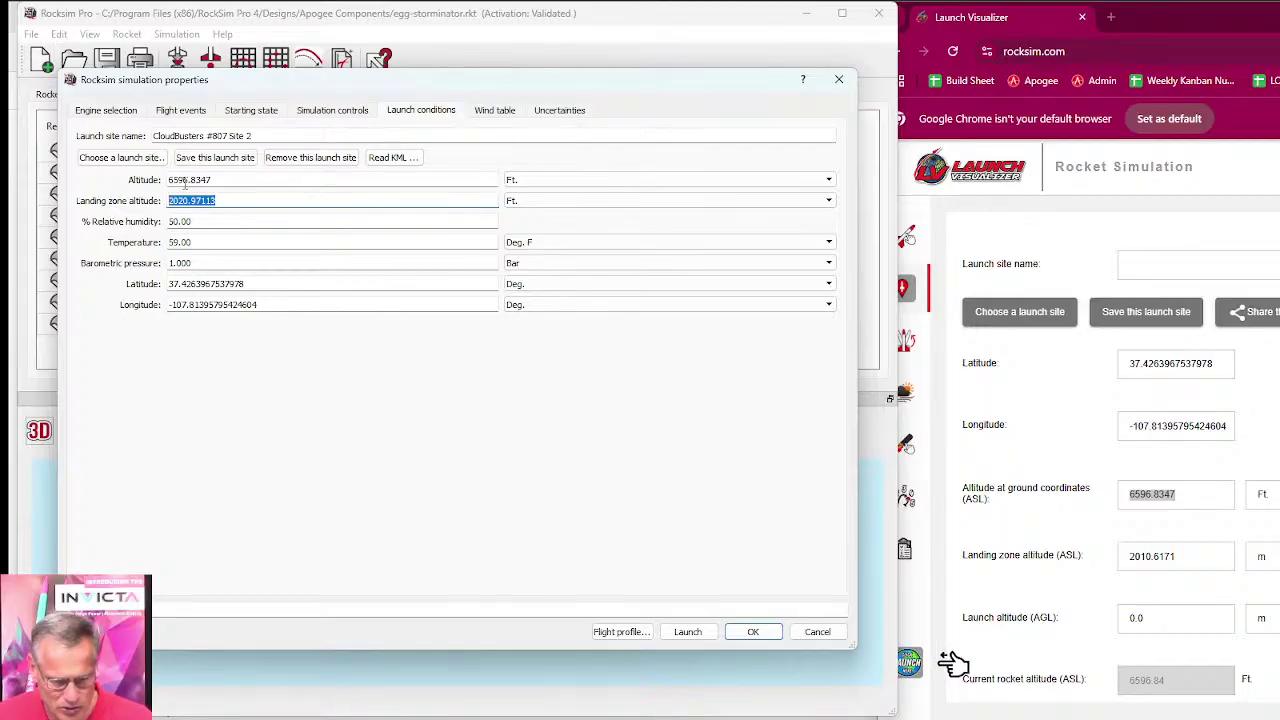
left_click(242, 200)
left_click_drag(212, 180, 176, 162)
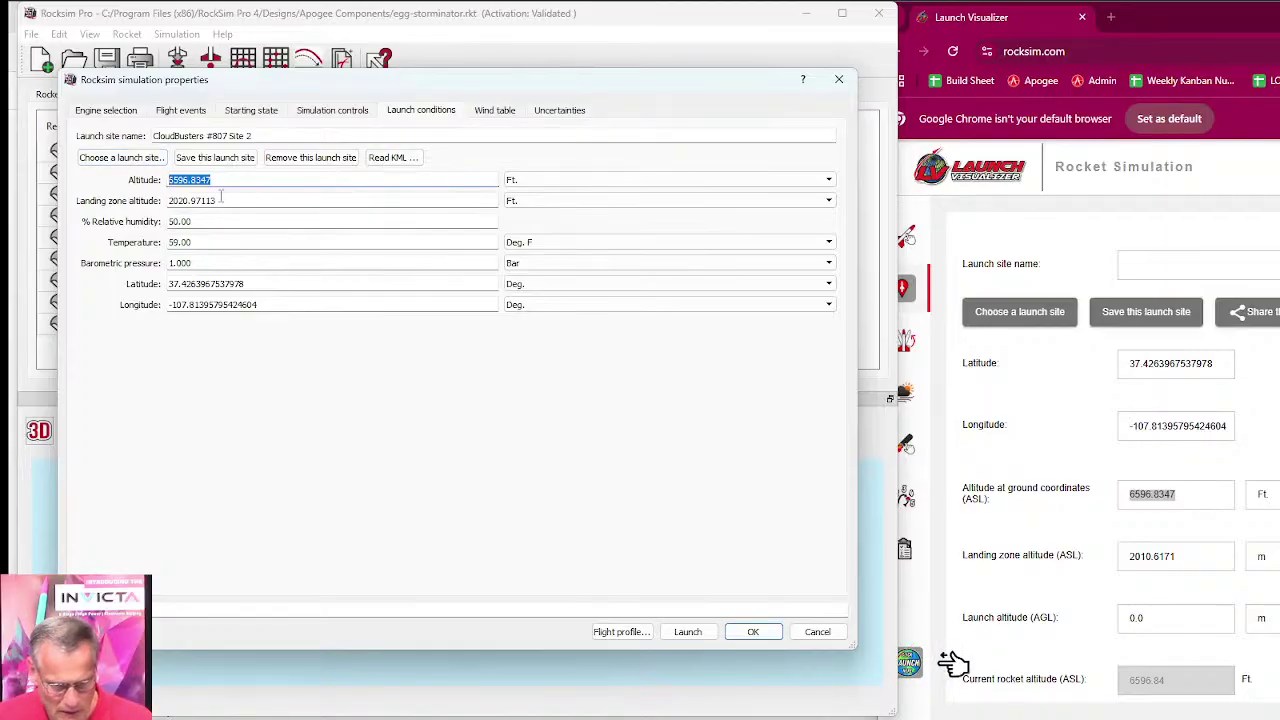
left_click_drag(221, 200, 143, 200)
key("ctrl+v")
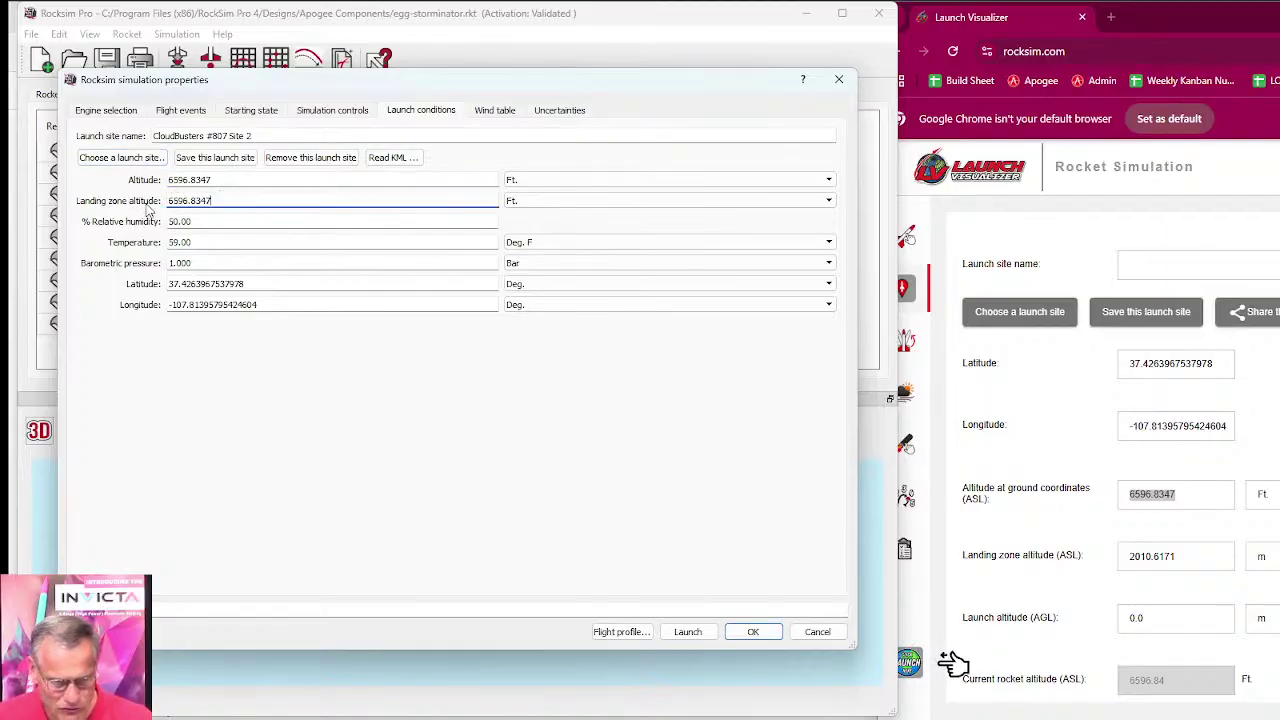
left_click(200, 158)
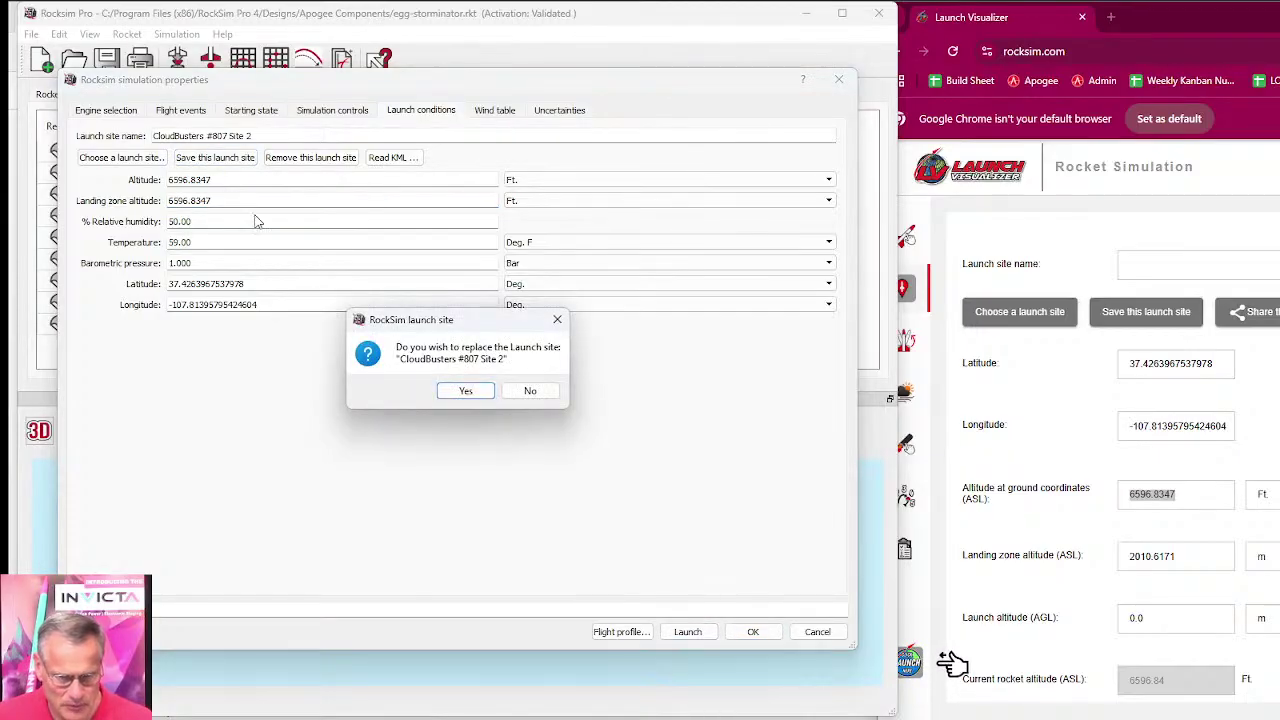
left_click(476, 391)
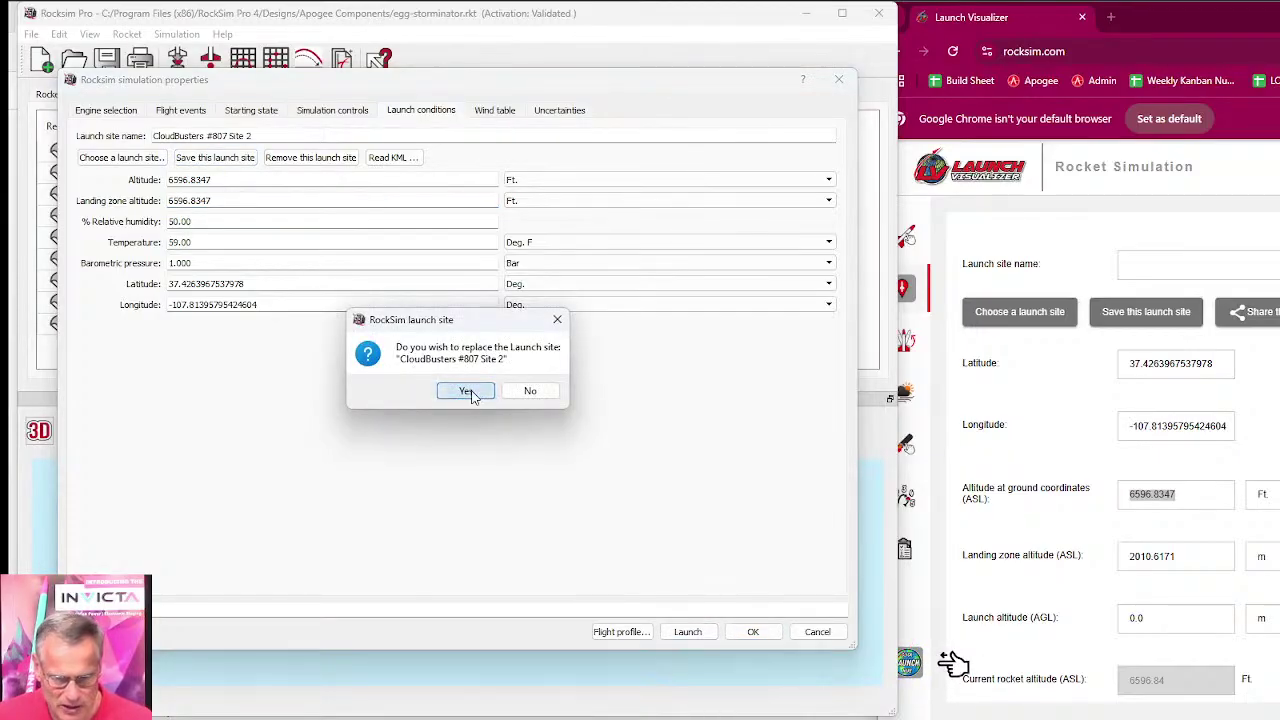
left_click(533, 391)
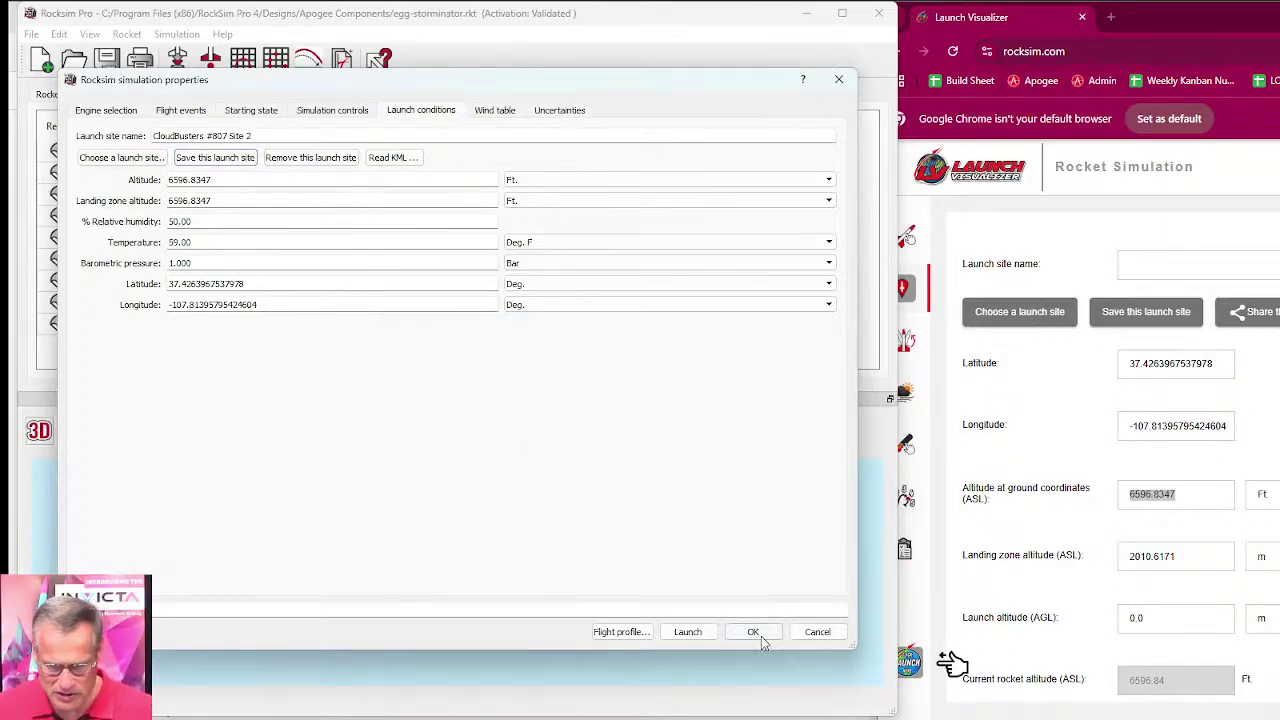
Step: Load the Aerotech F25 engine with a 9-second ejection delay into the 29 mm motor mount
left_click(104, 111)
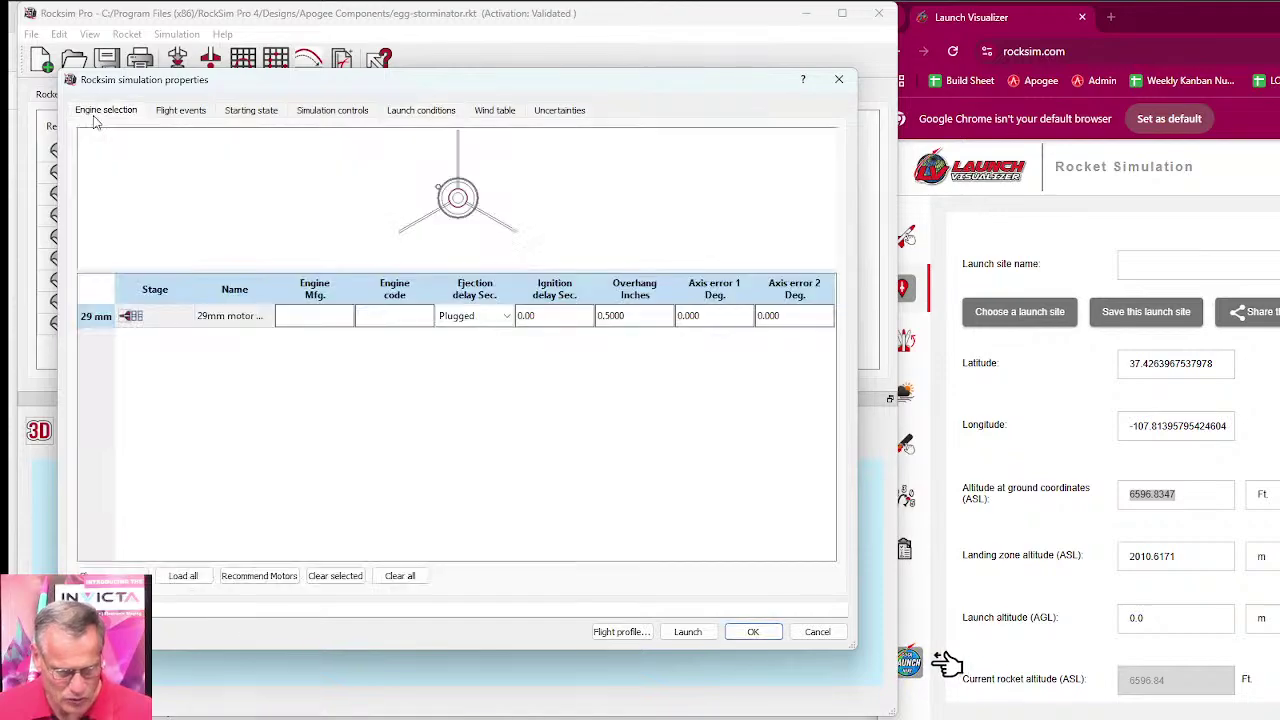
left_click(115, 576)
scroll(440, 338, "down", 1)
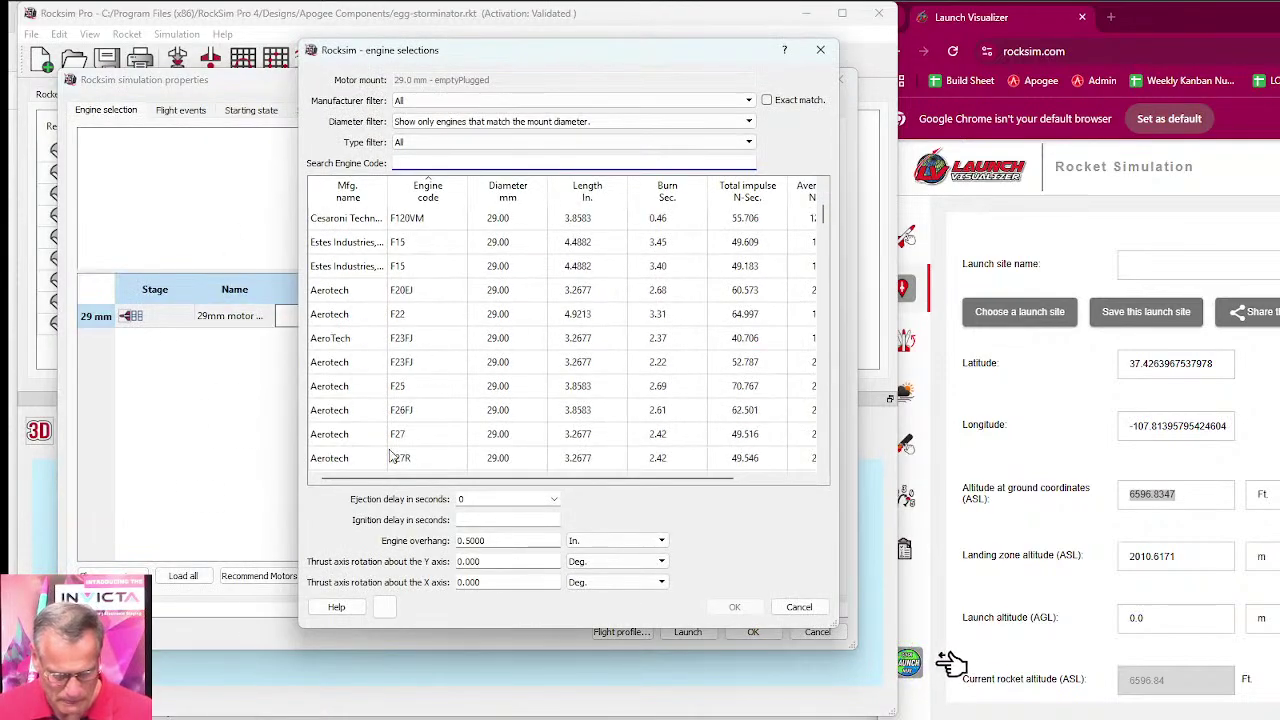
left_click(412, 390)
left_click(551, 498)
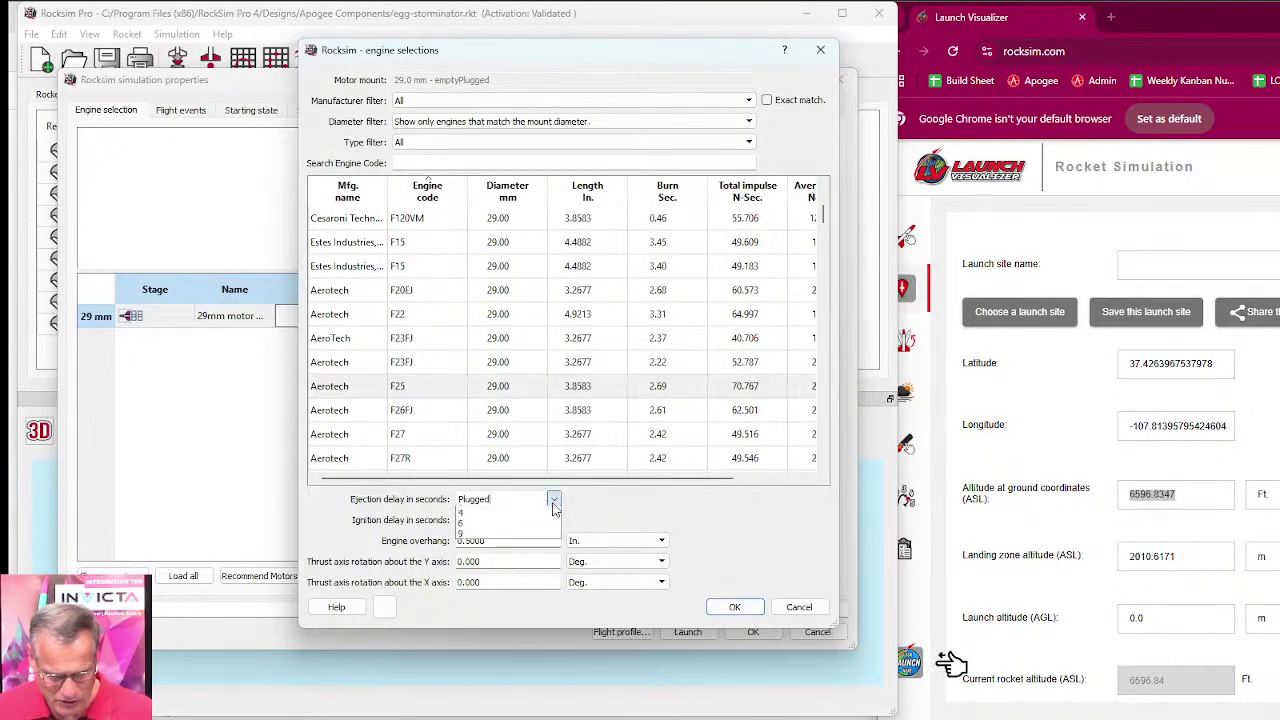
left_click(490, 556)
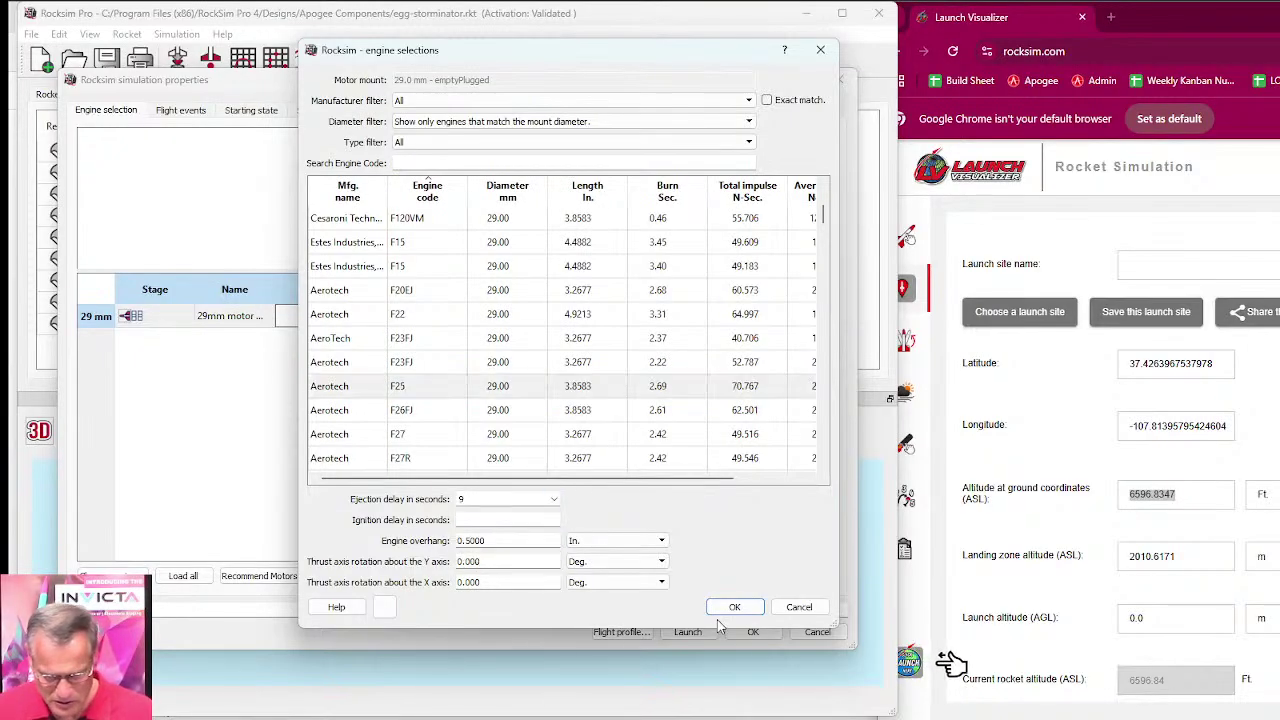
left_click(731, 607)
Step: Set the parachute to deploy at maximum ejection delay and run the simulation with its flight profile
left_click(178, 111)
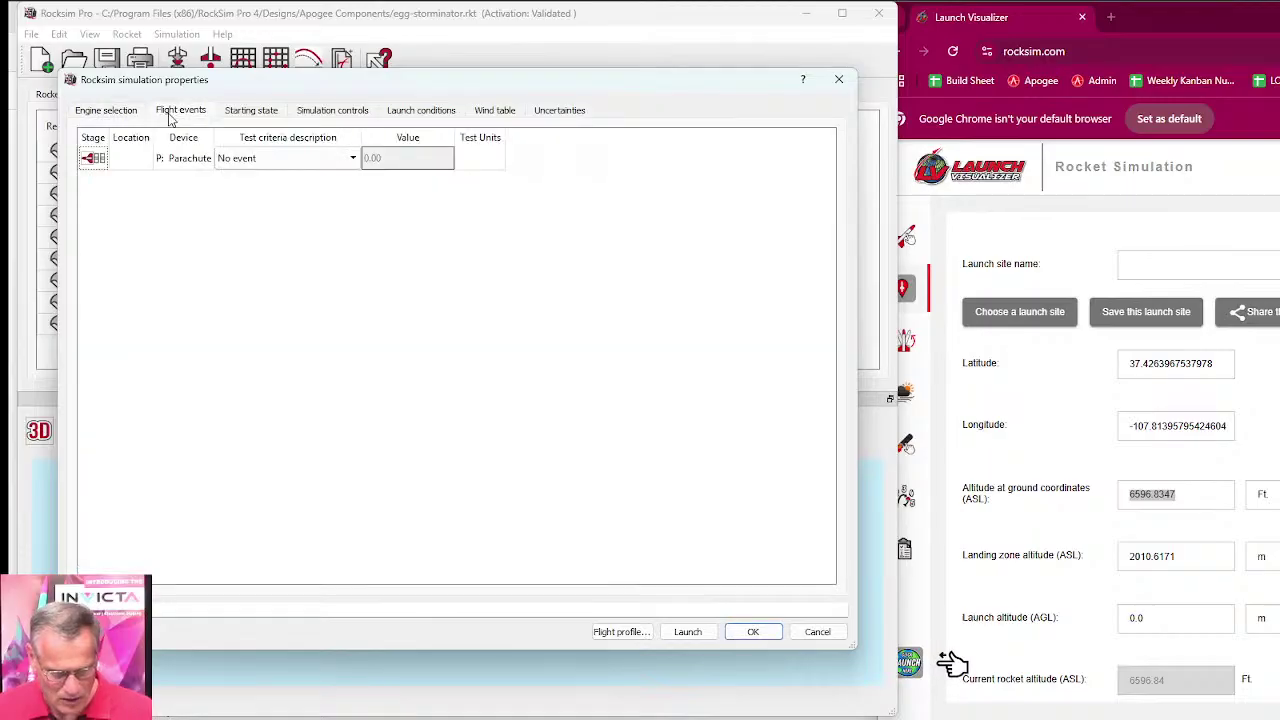
left_click(280, 157)
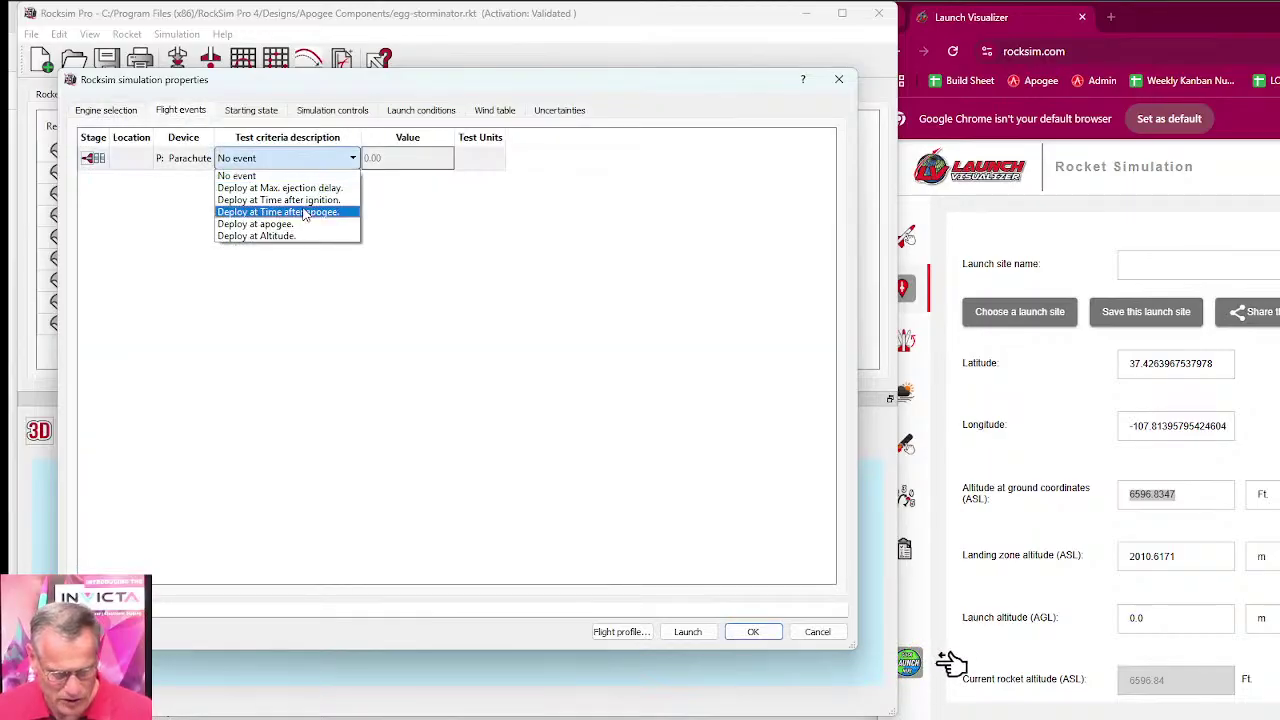
left_click(305, 187)
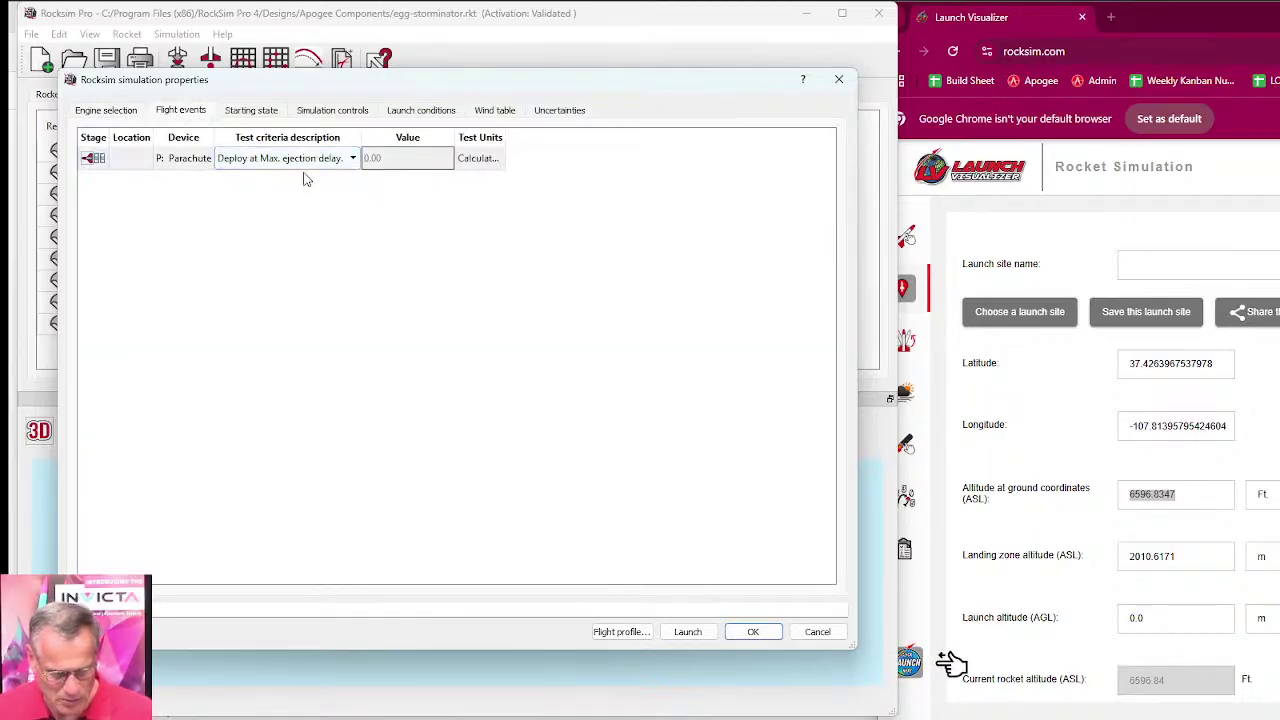
left_click(257, 113)
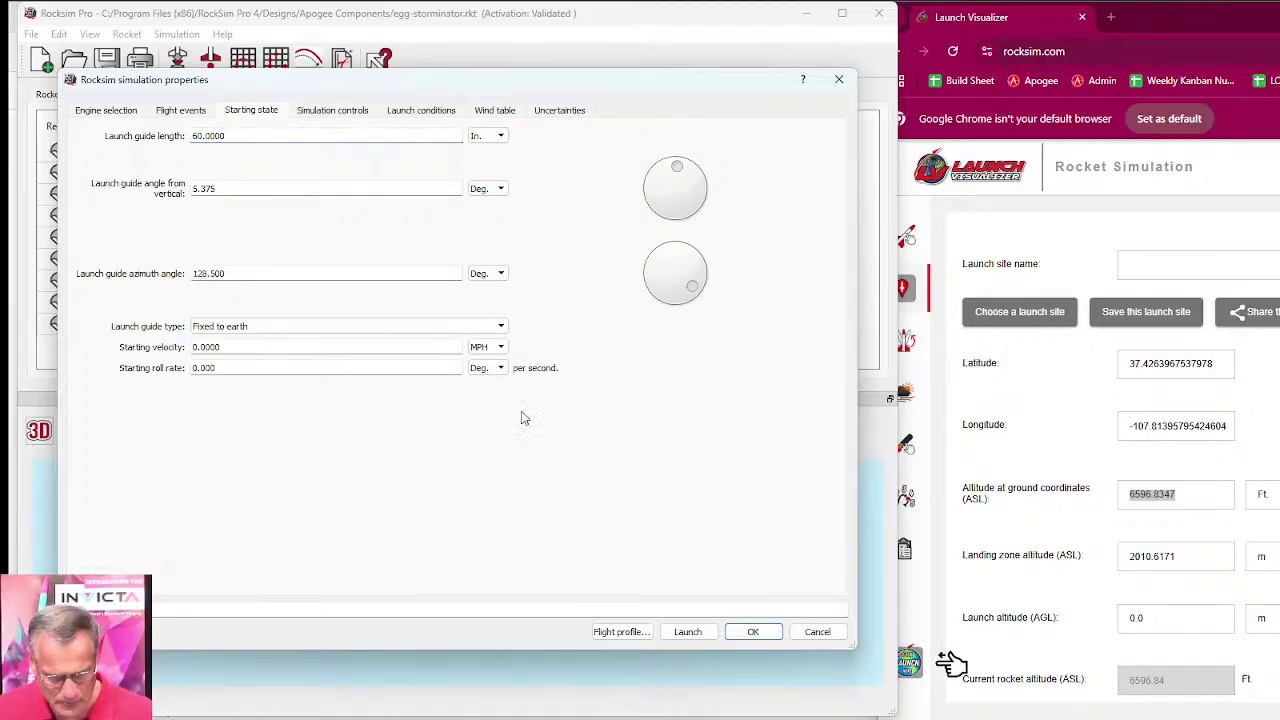
left_click(643, 640)
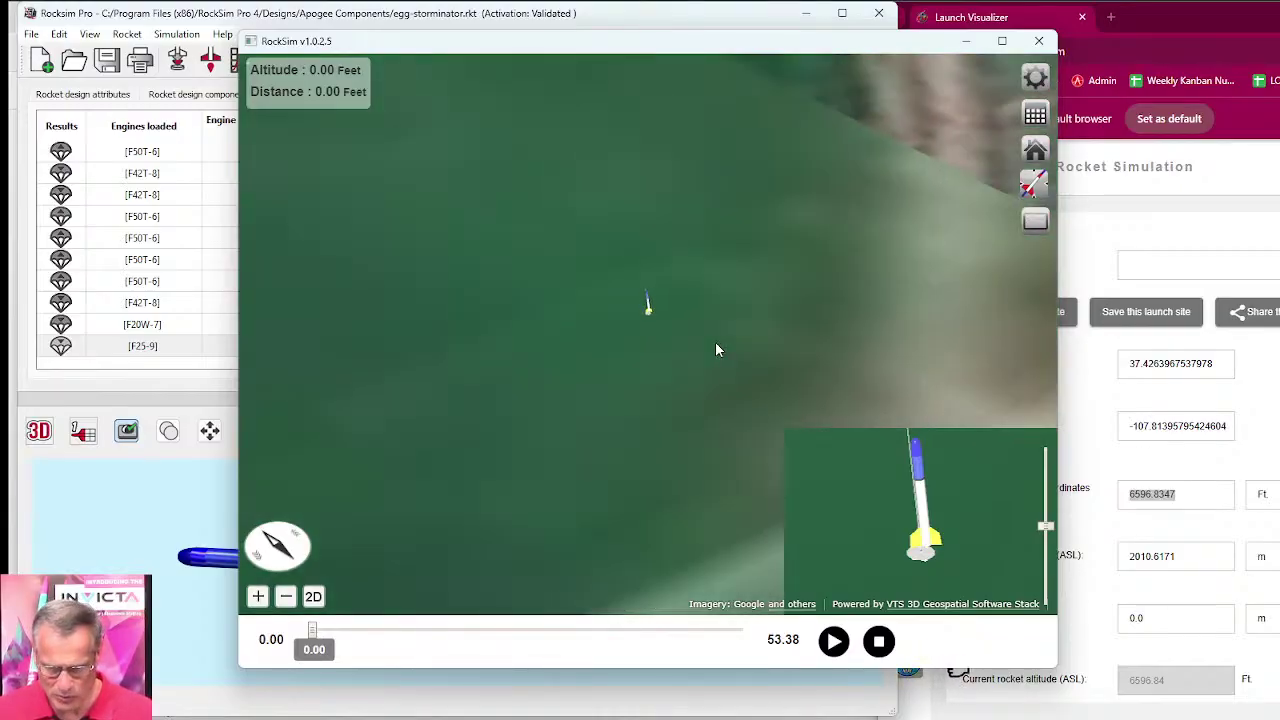
Step: Examine the rocket's launch location from above on the flight profile terrain, including the nearby road and farm buildings
left_click_drag(715, 361, 547, 450)
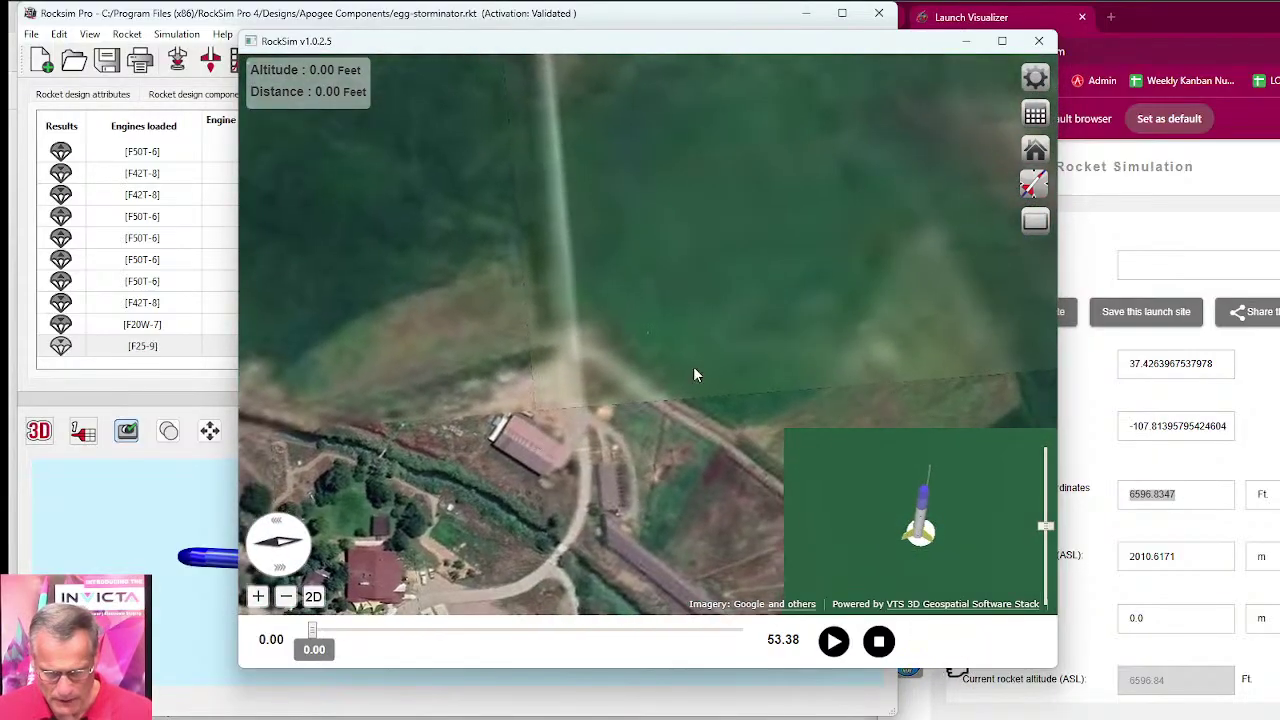
scroll(750, 300, "down", 5)
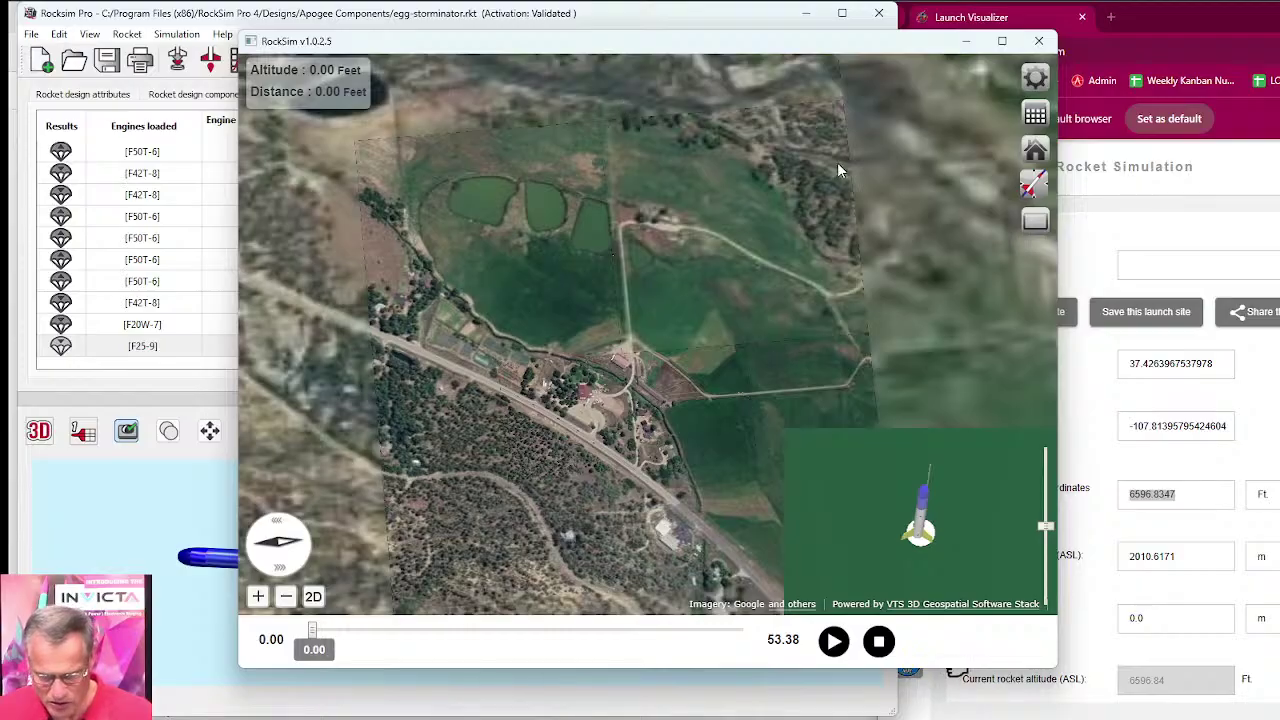
scroll(620, 352, "up", 5)
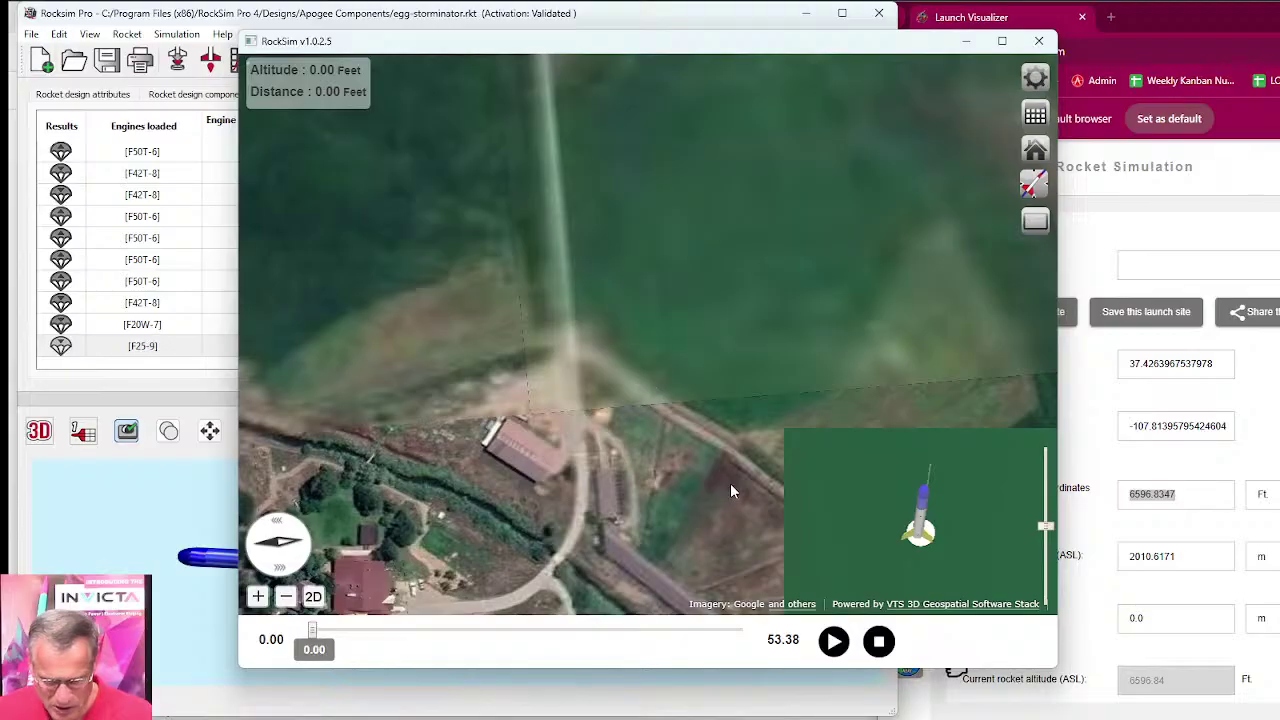
left_click_drag(675, 435, 658, 355)
scroll(656, 348, "up", 6)
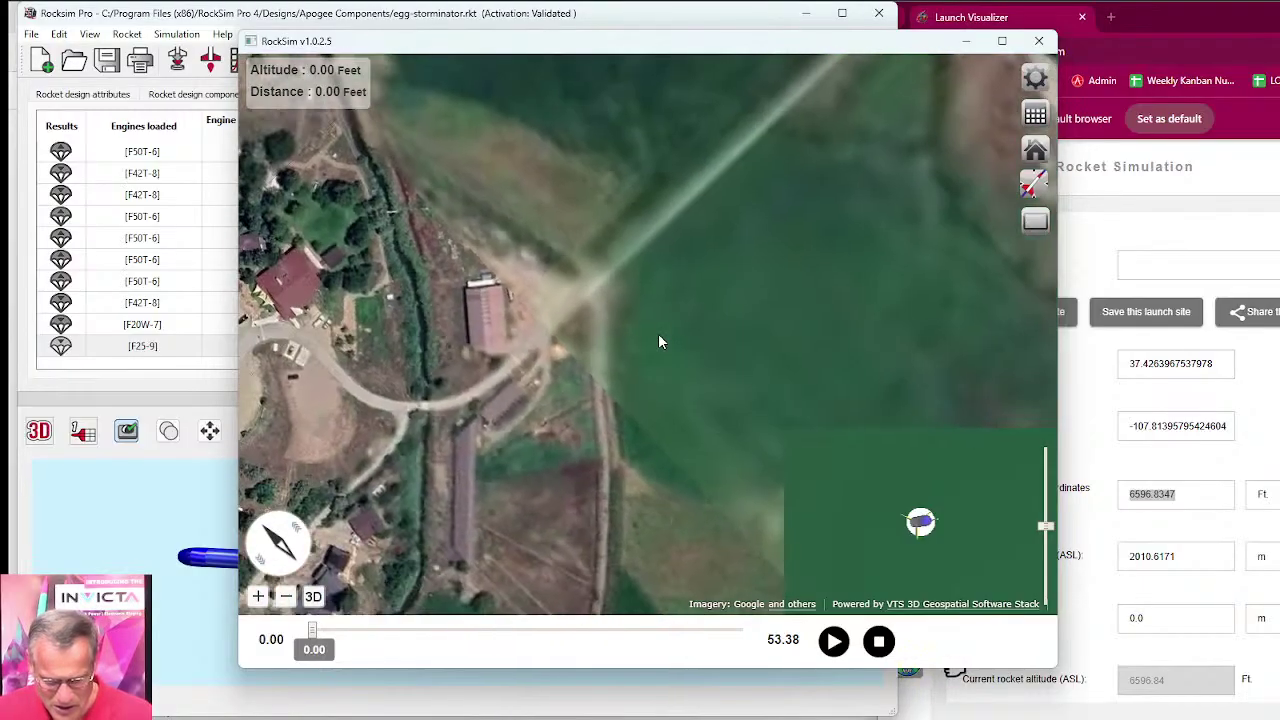
Step: Place the flight profile beside the Launch Visualizer map and compare the launch point's position relative to the road and farm buildings
left_click_drag(1240, 23, 644, 23)
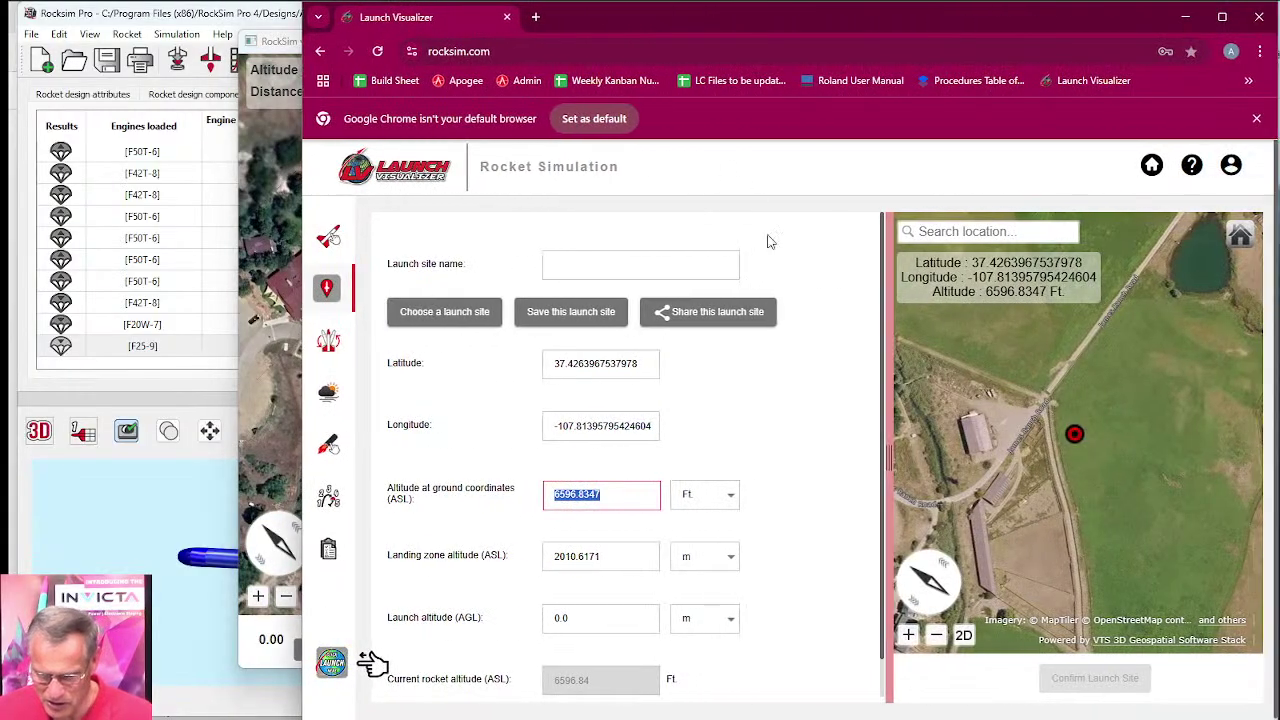
left_click(279, 38)
left_click_drag(516, 56, 303, 50)
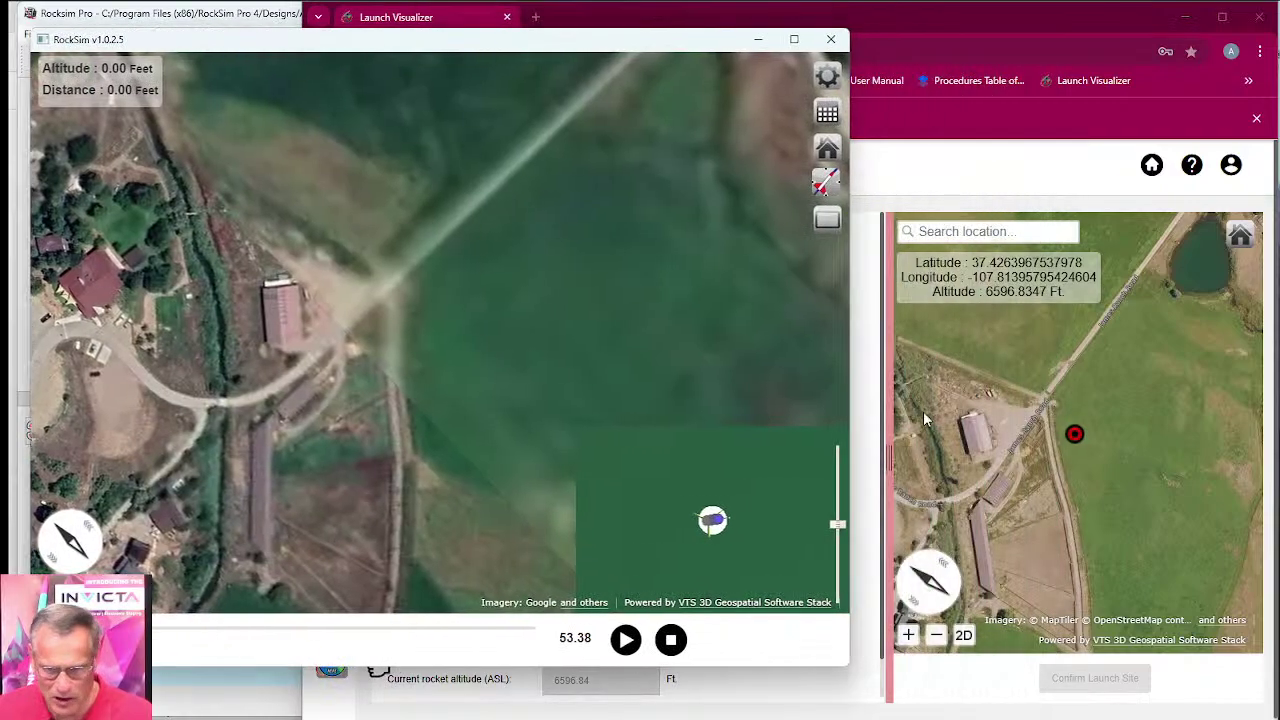
scroll(266, 367, "down", 3)
scroll(390, 375, "down", 2)
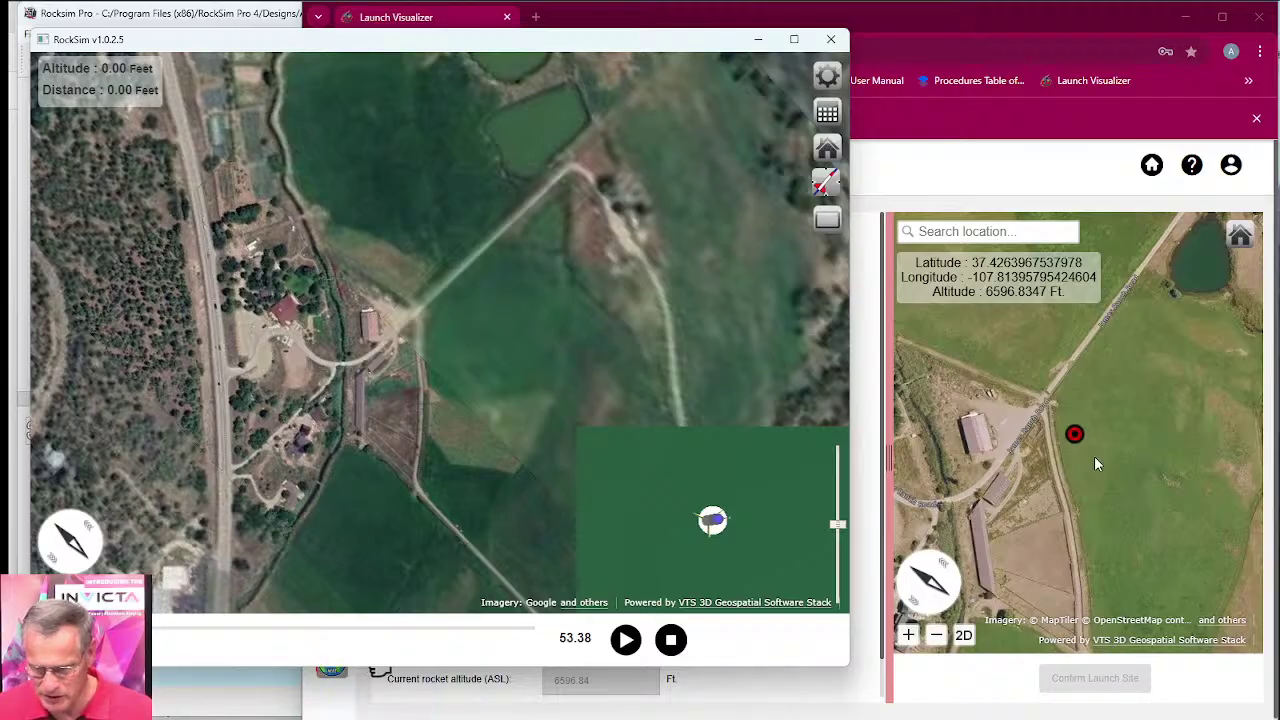
scroll(1085, 444, "up", 3)
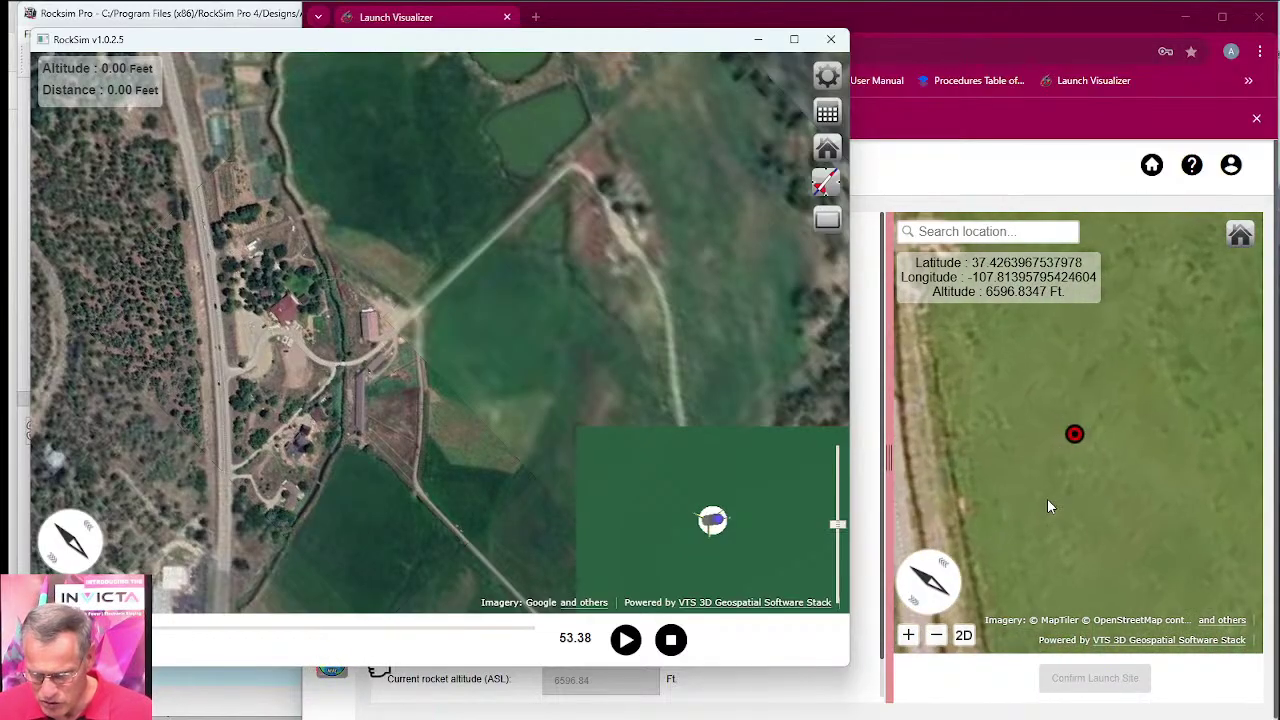
left_click(1109, 460)
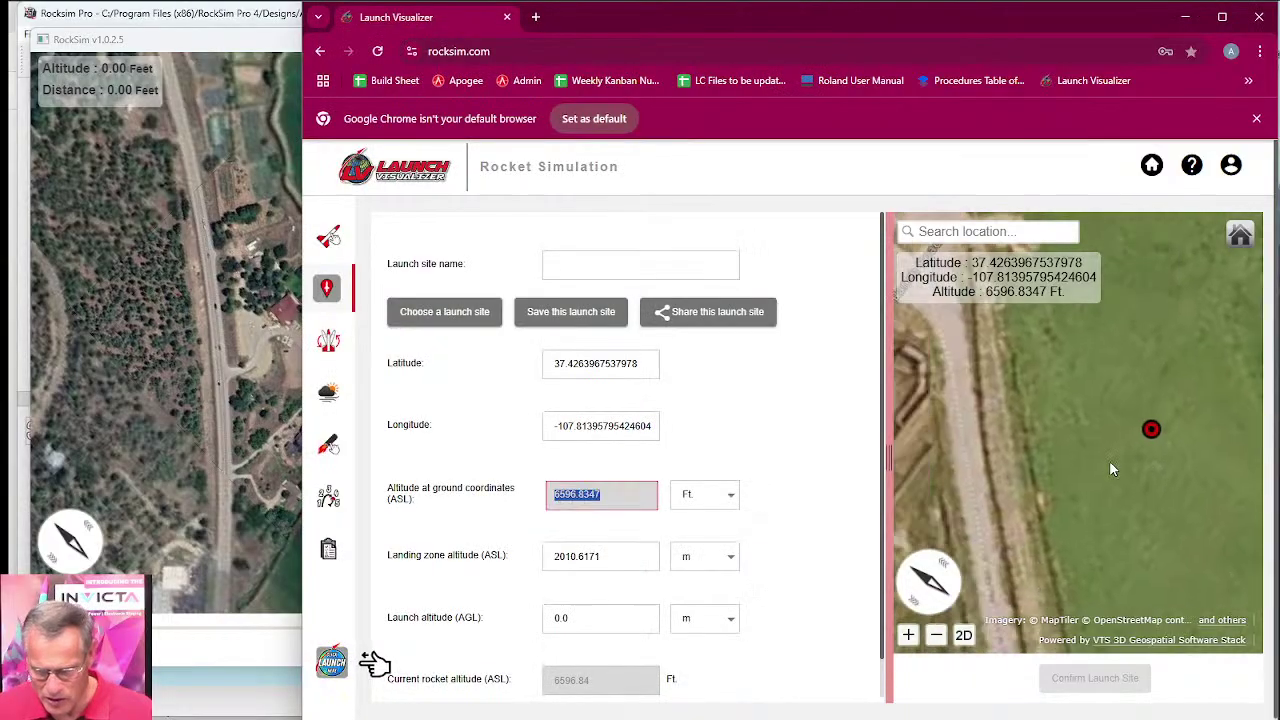
left_click_drag(1134, 468, 1130, 436)
scroll(1073, 465, "down", 4)
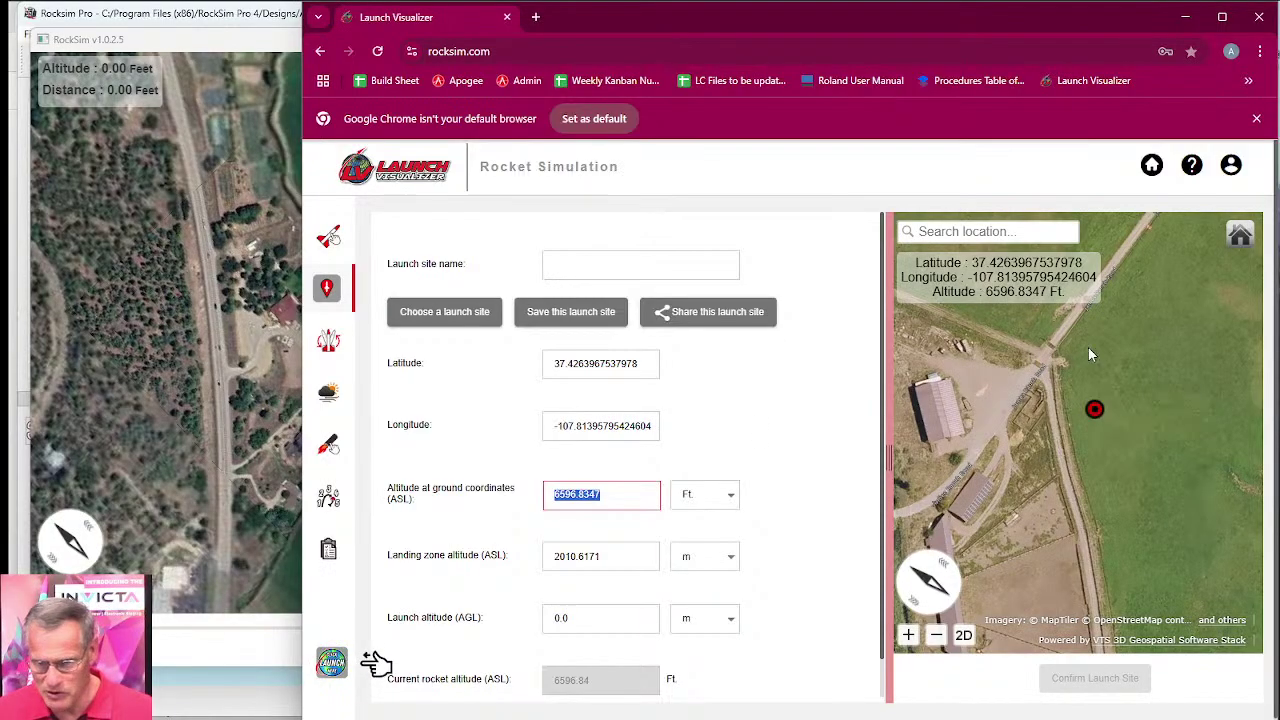
Step: Reset the flight profile to its home view, check how the rocket sits above the ground, and close the profile
left_click(69, 249)
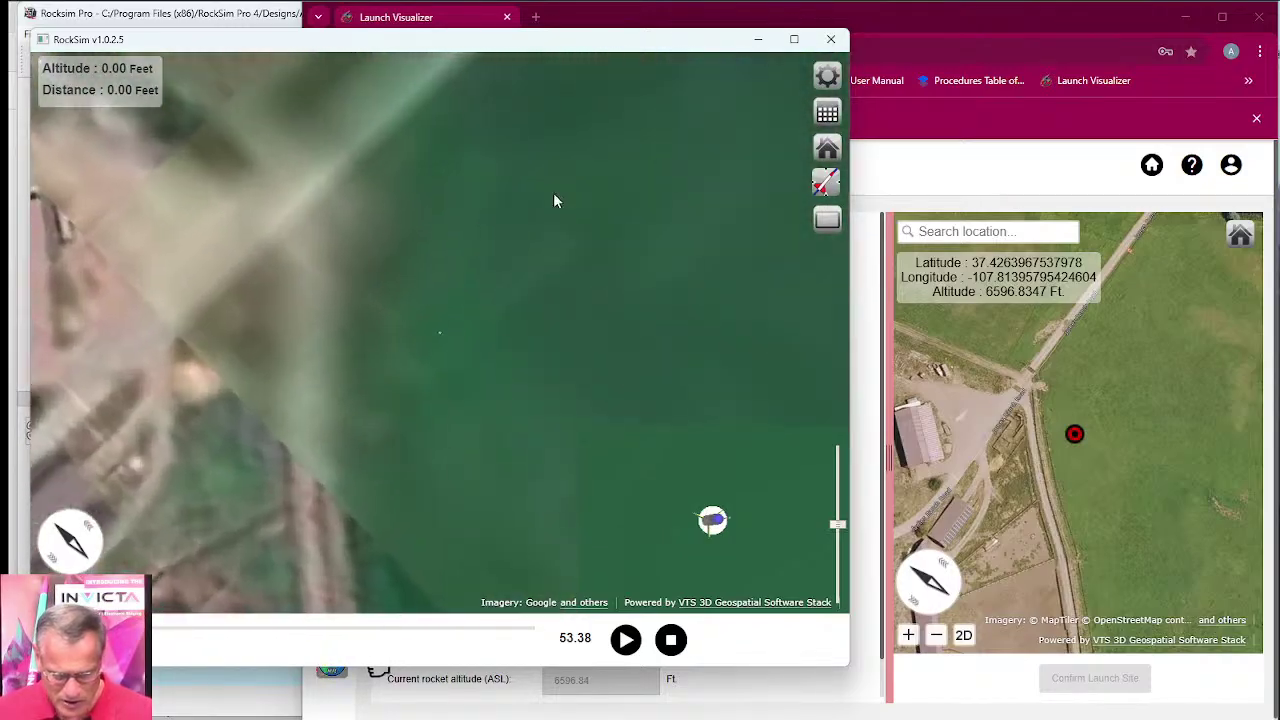
left_click(826, 152)
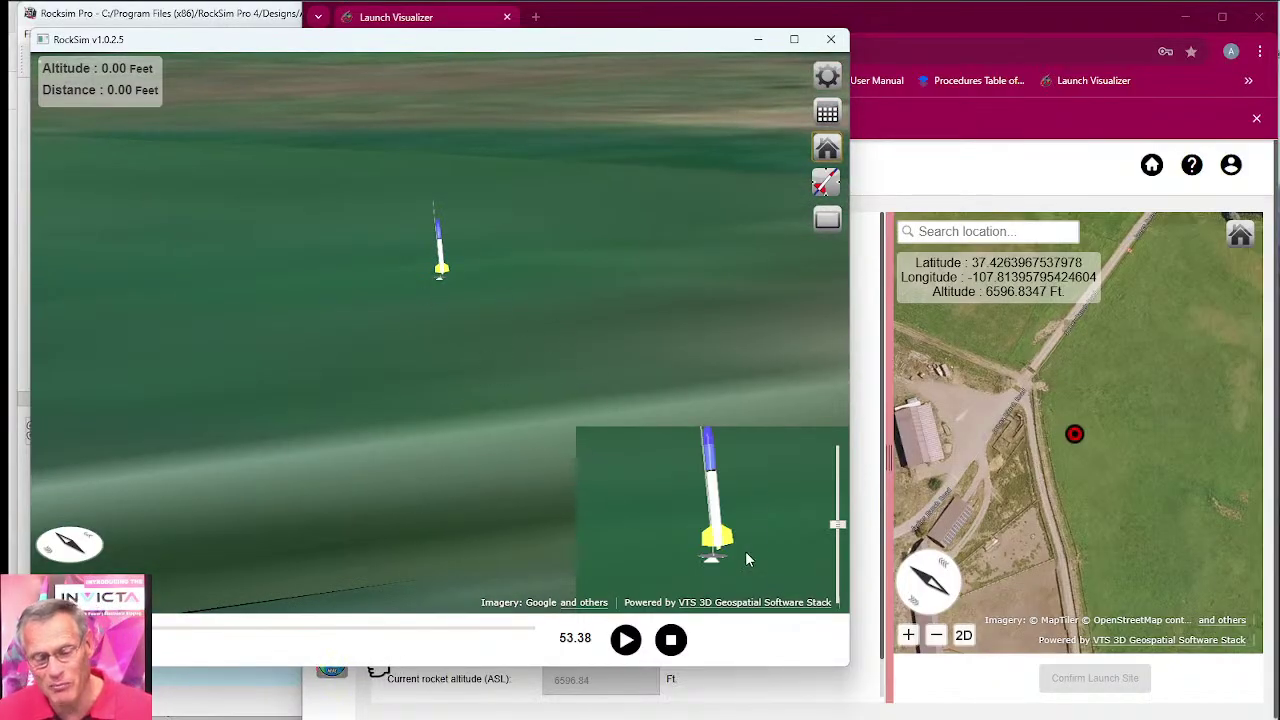
left_click(831, 40)
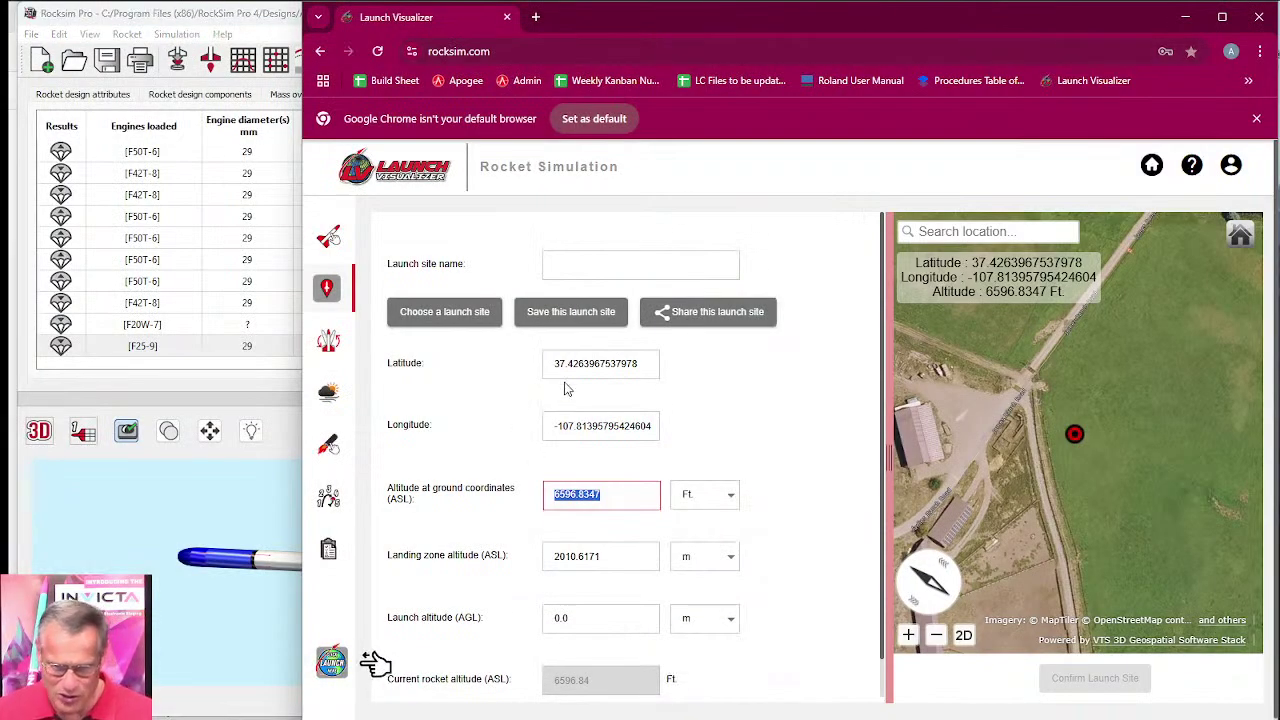
Step: Reopen the launch conditions for the simulation in RockSim and set the launch altitude to 6599.83471 ft
left_click(200, 394)
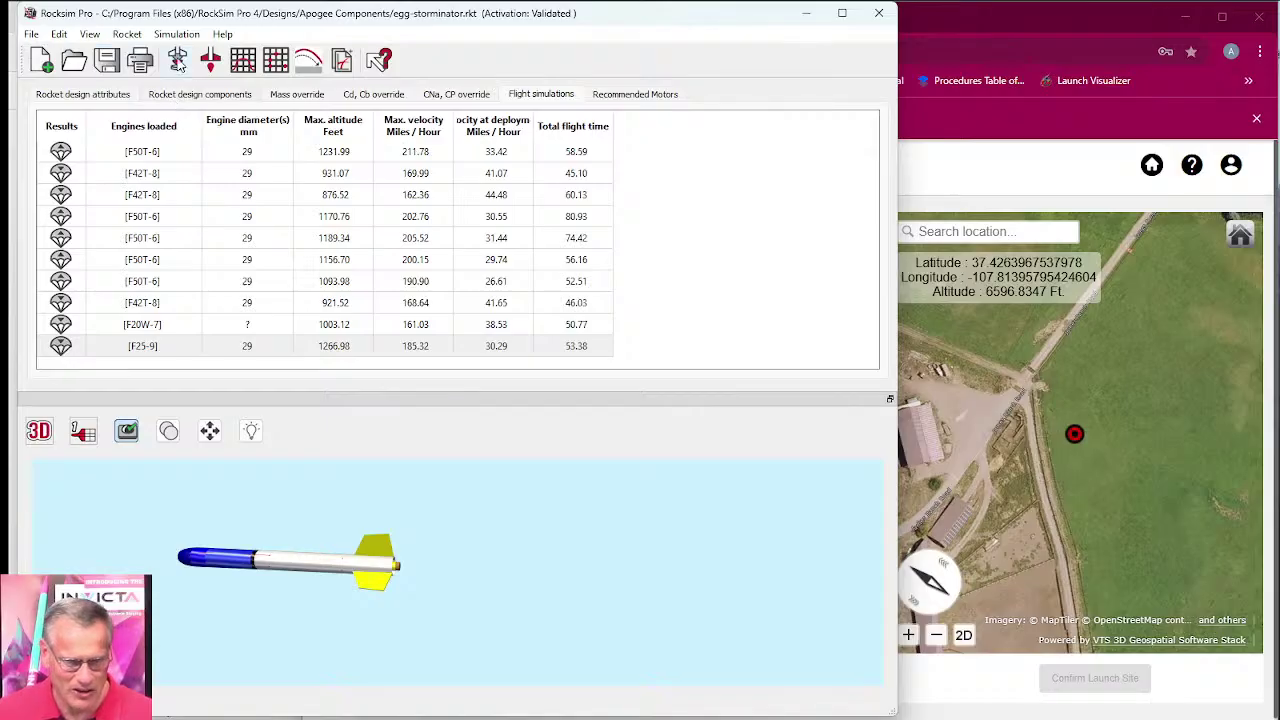
left_click(178, 61)
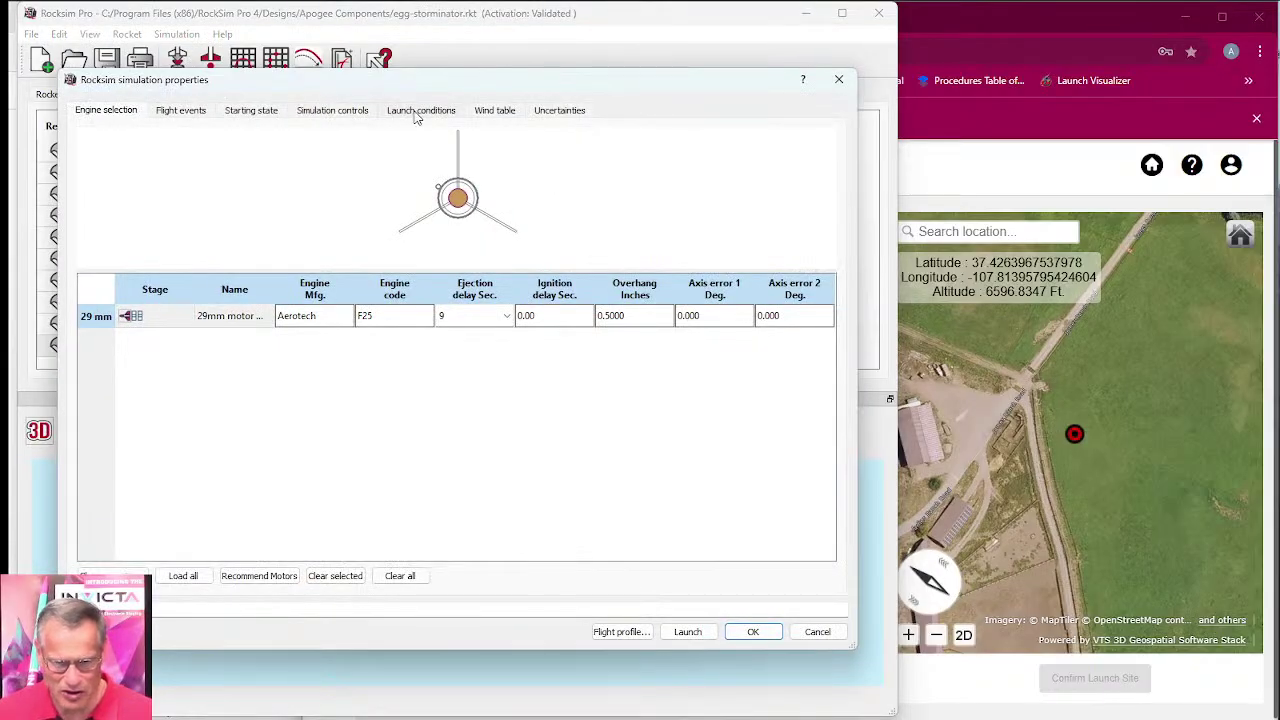
left_click(419, 119)
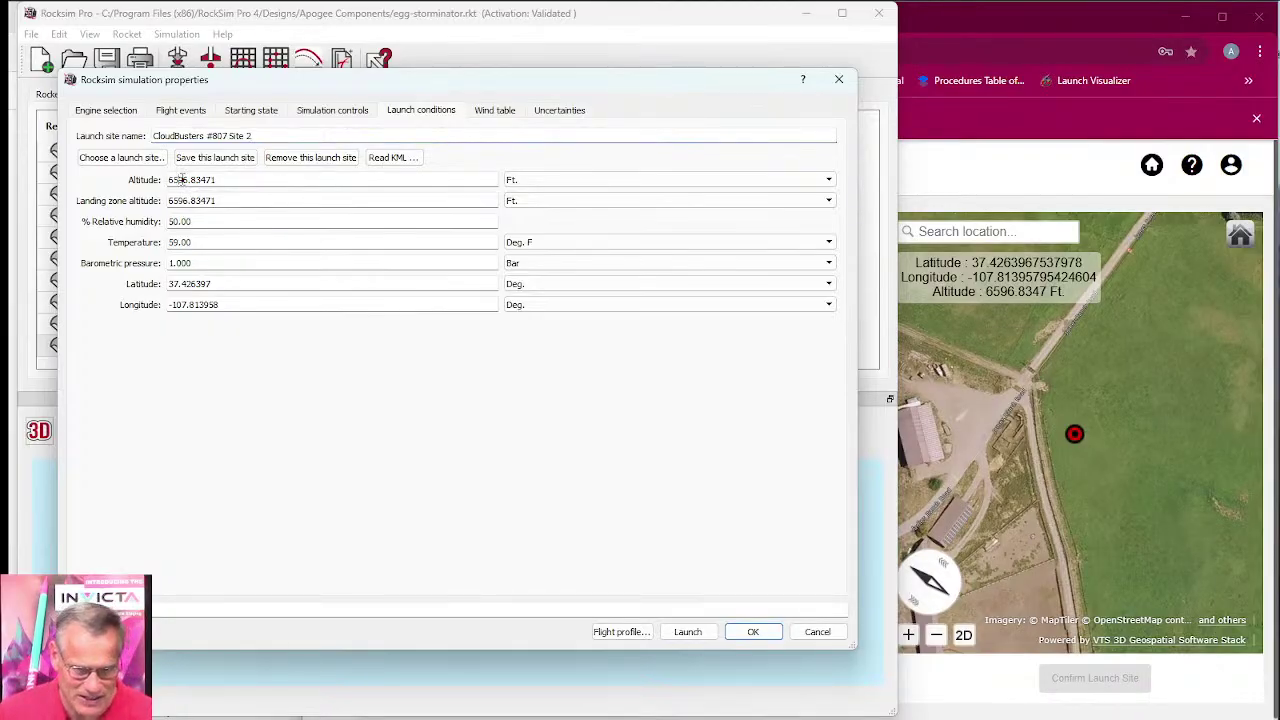
left_click(180, 179)
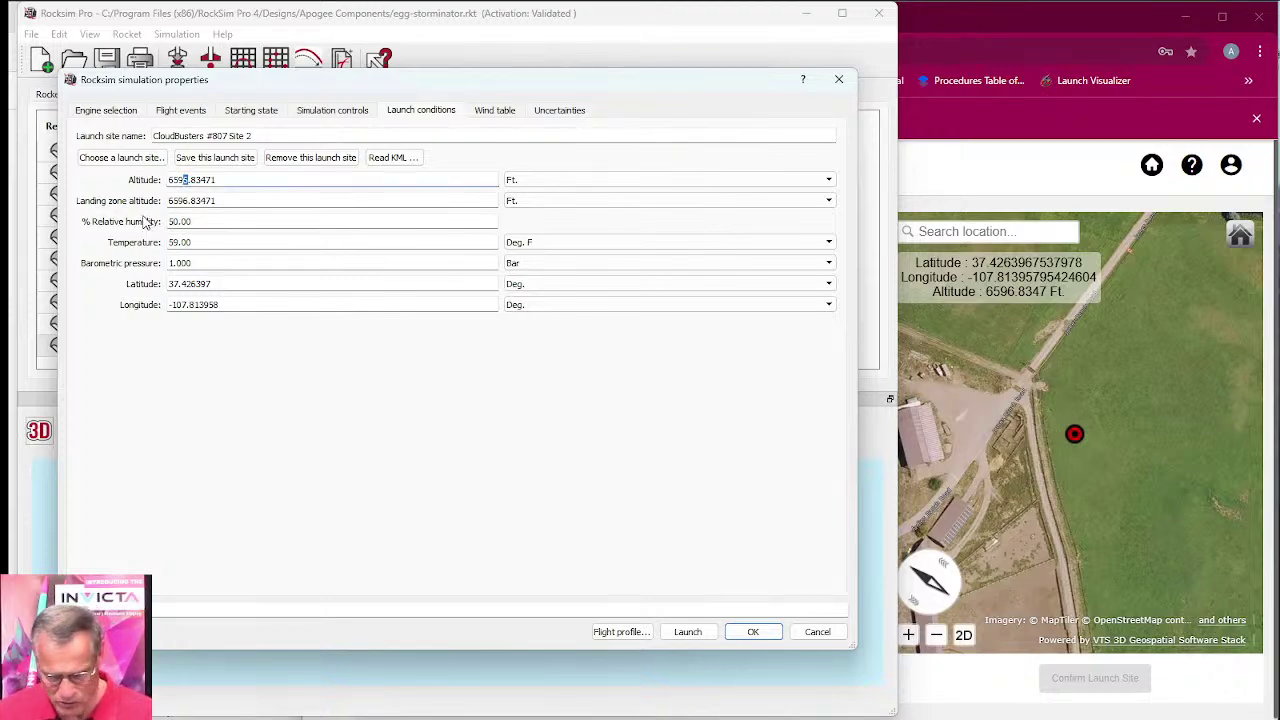
key("Delete")
type("9")
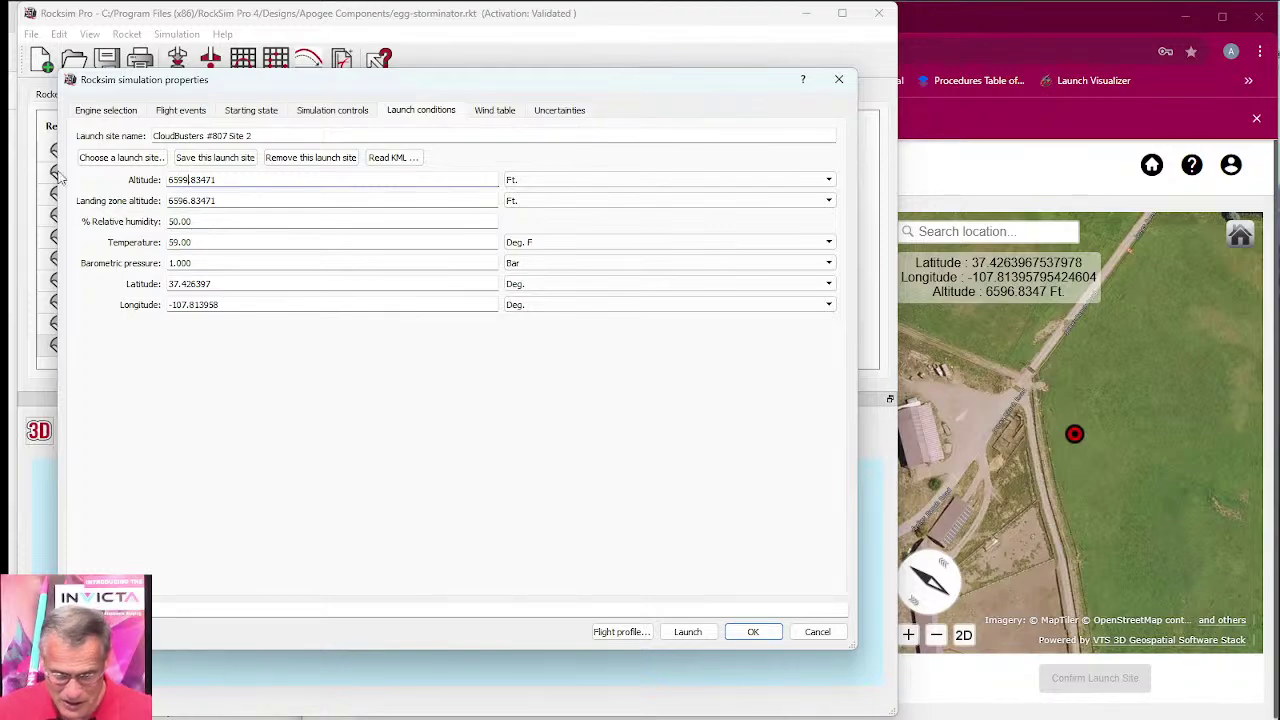
Step: Run the flight profile with the changed launch altitude, check how the launch pad stands relative to the ground, and close the profile
left_click(620, 632)
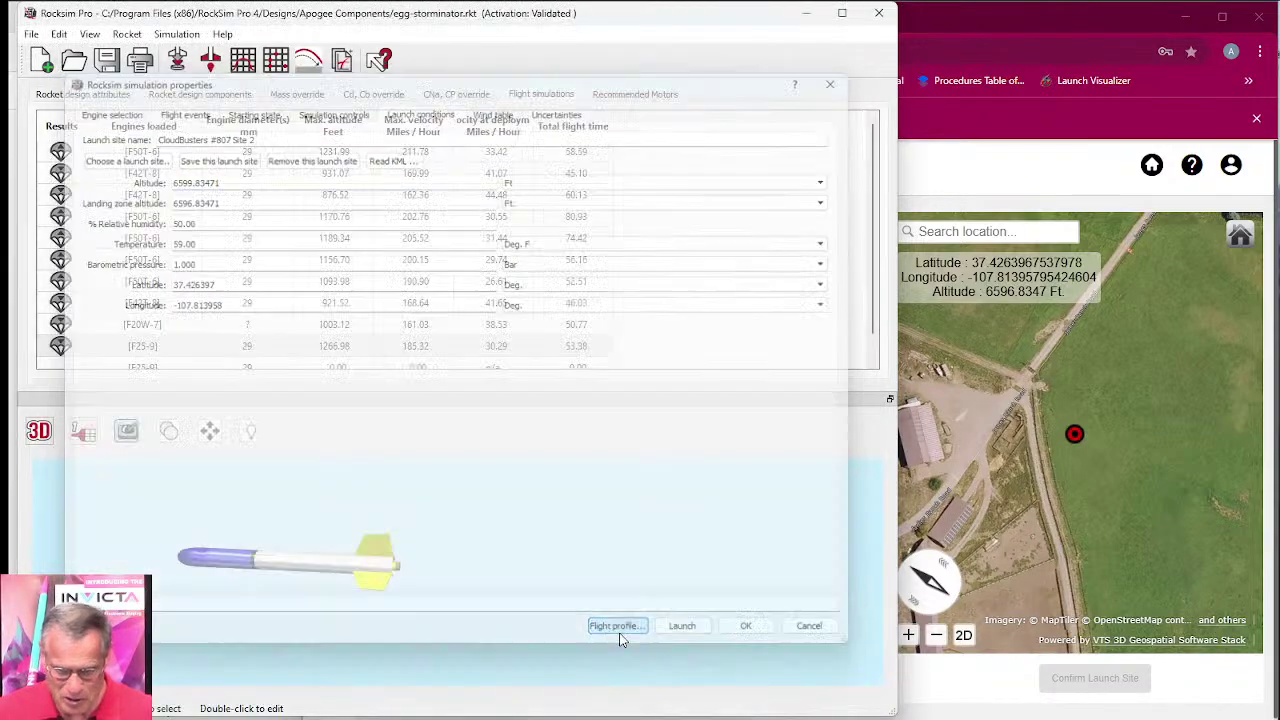
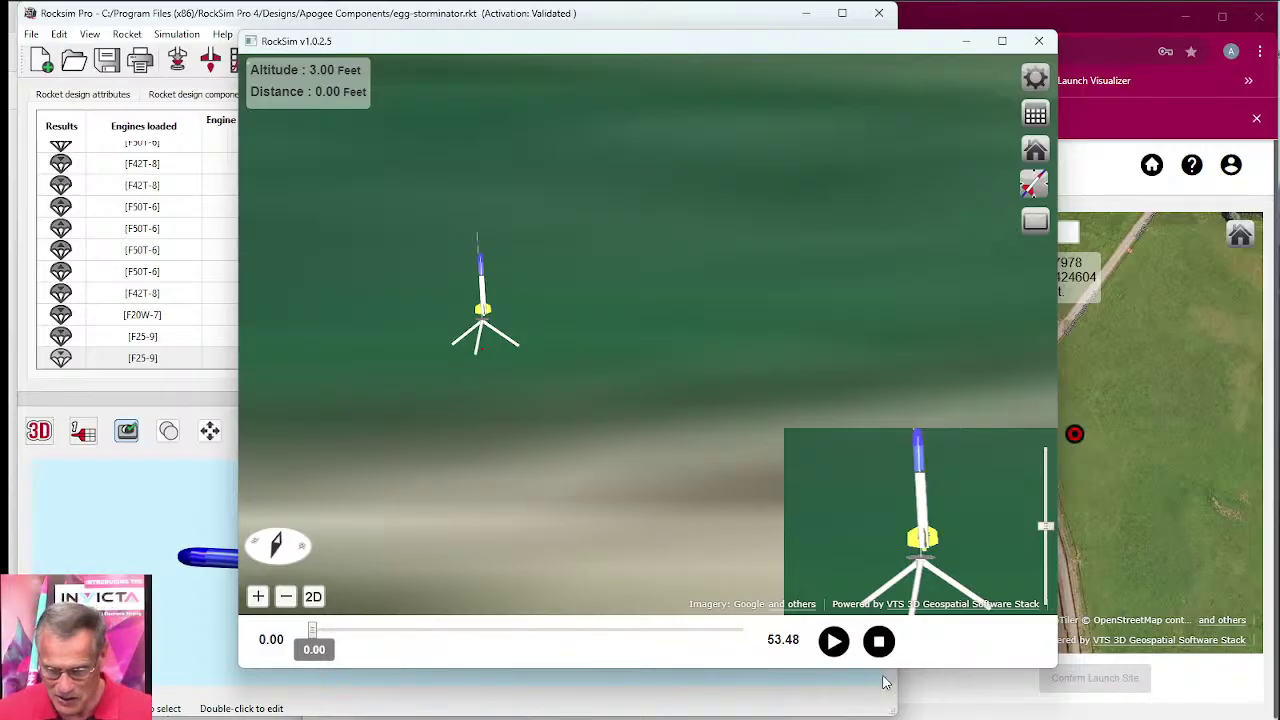
left_click(879, 641)
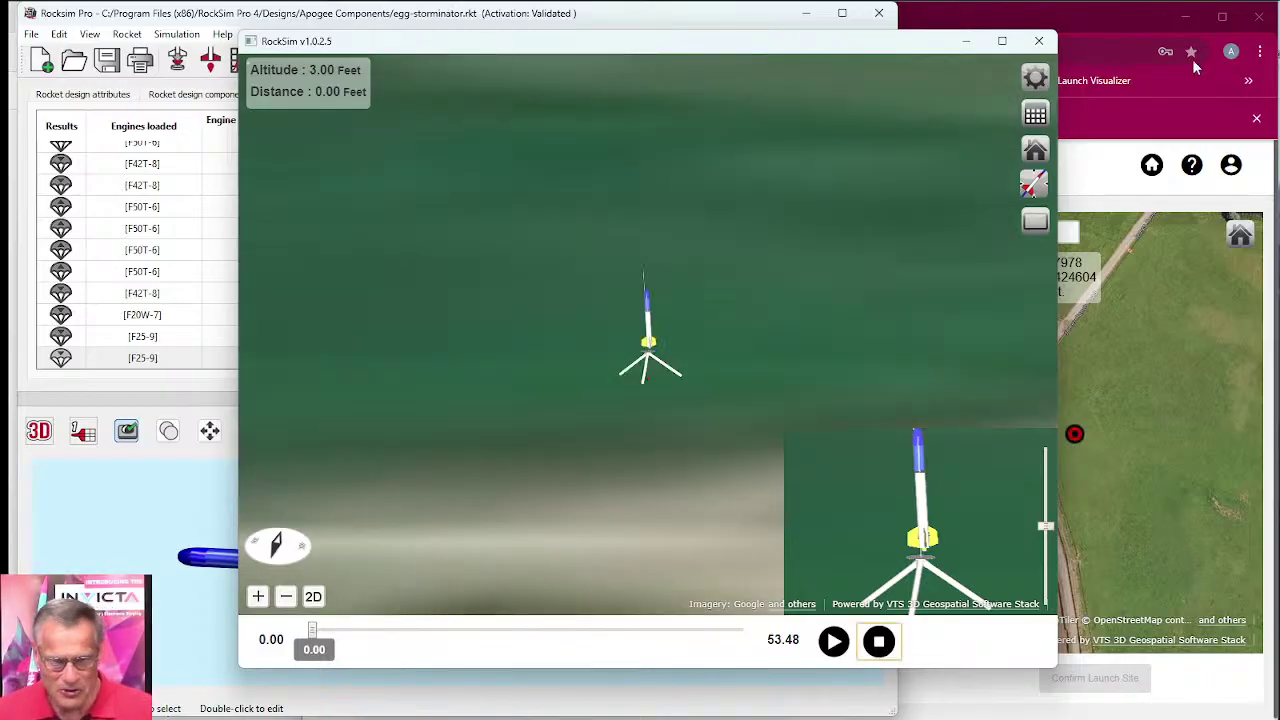
left_click(1039, 41)
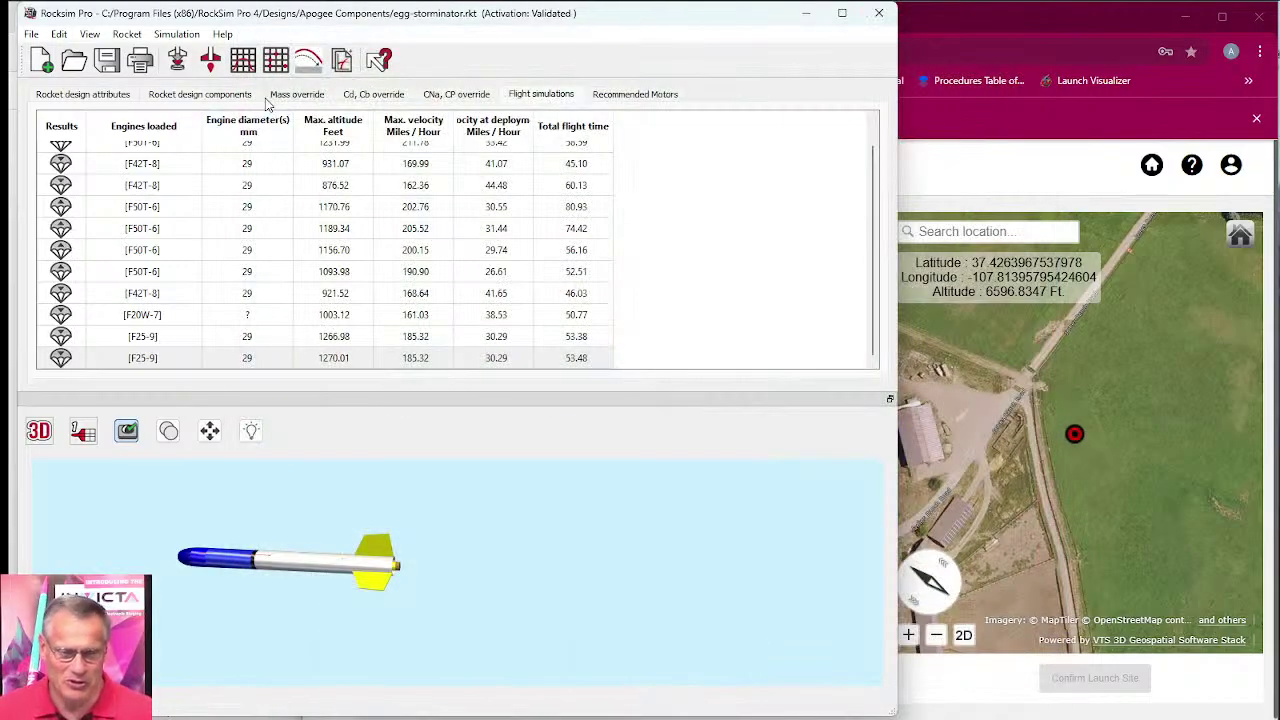
Step: Reopen the simulation's launch conditions, set the launch altitude to 7599.83472 ft, and run the flight profile
left_click(177, 62)
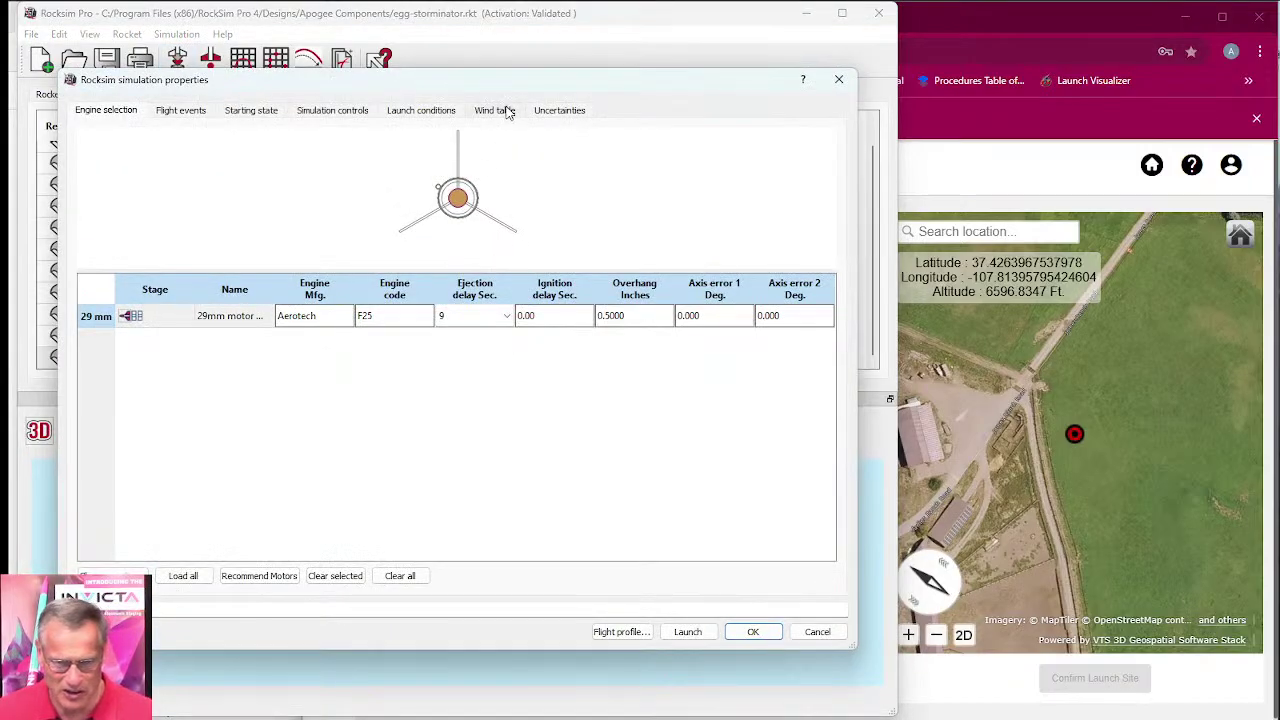
left_click(440, 114)
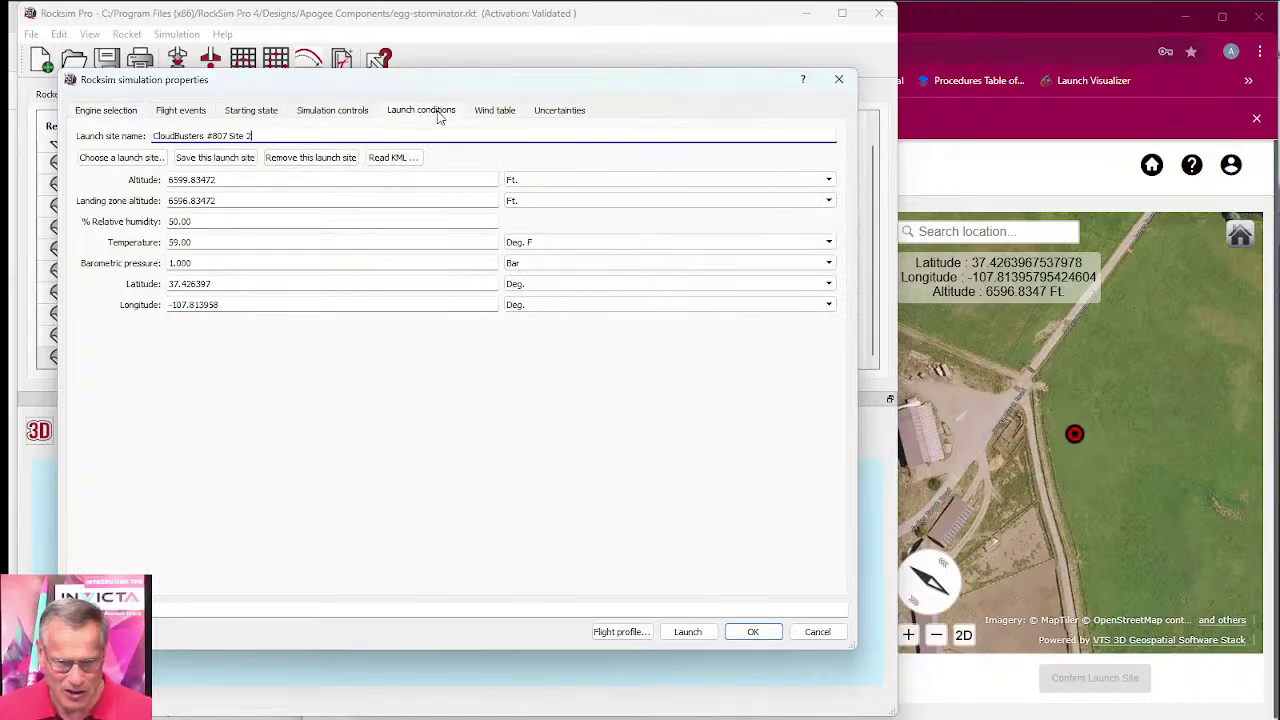
left_click(172, 179)
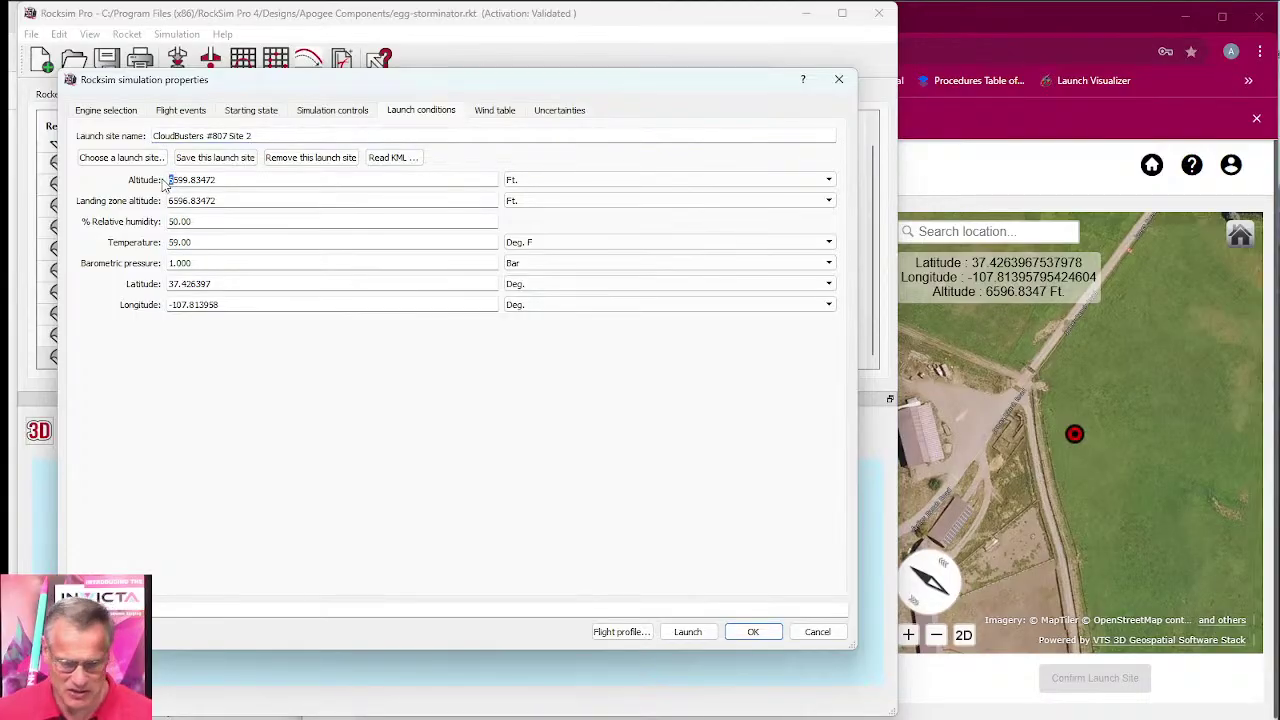
key("BackSpace")
type("7")
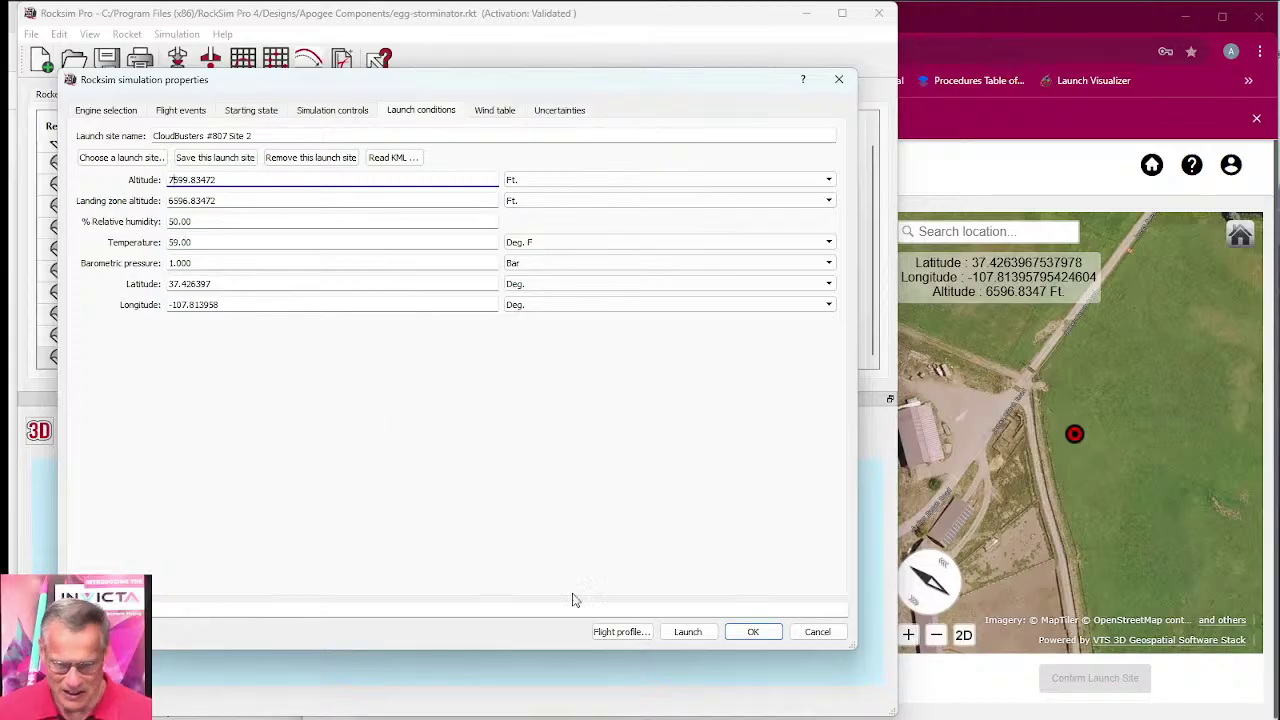
left_click(631, 637)
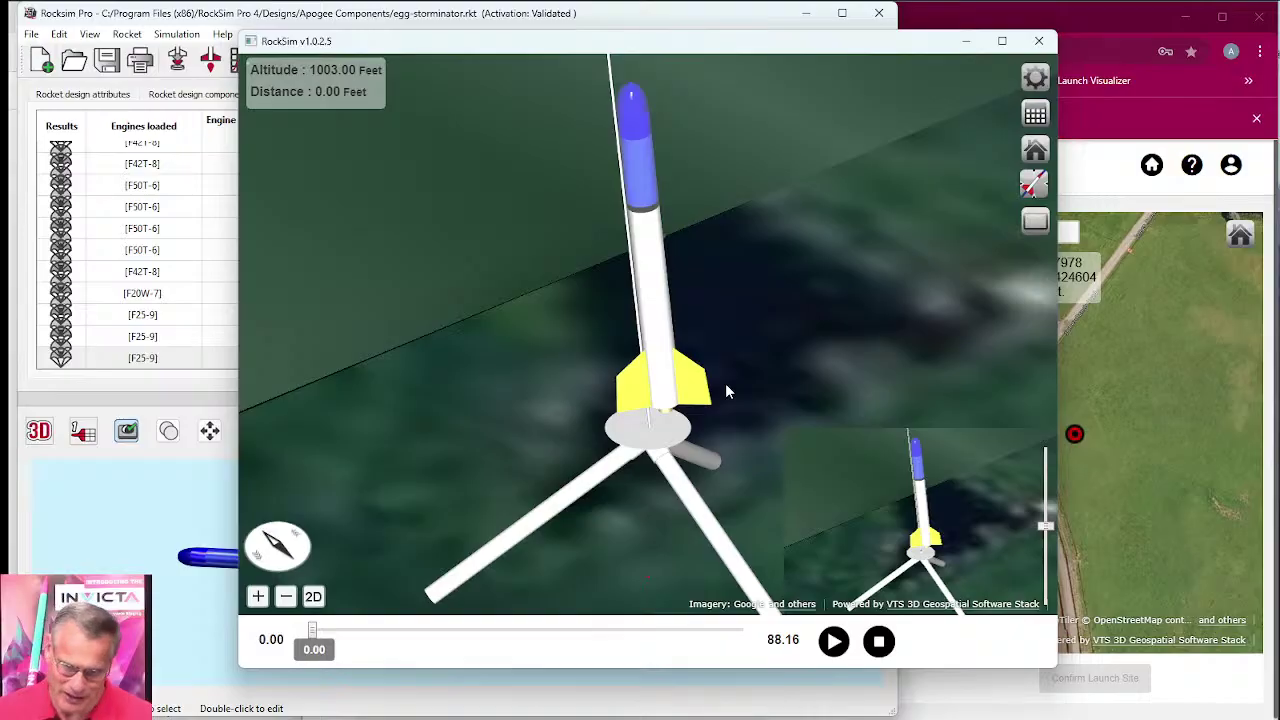
Step: Switch the flight profile camera to the trajectory view and recentre it on the launch pad
scroll(725, 383, "up", 3)
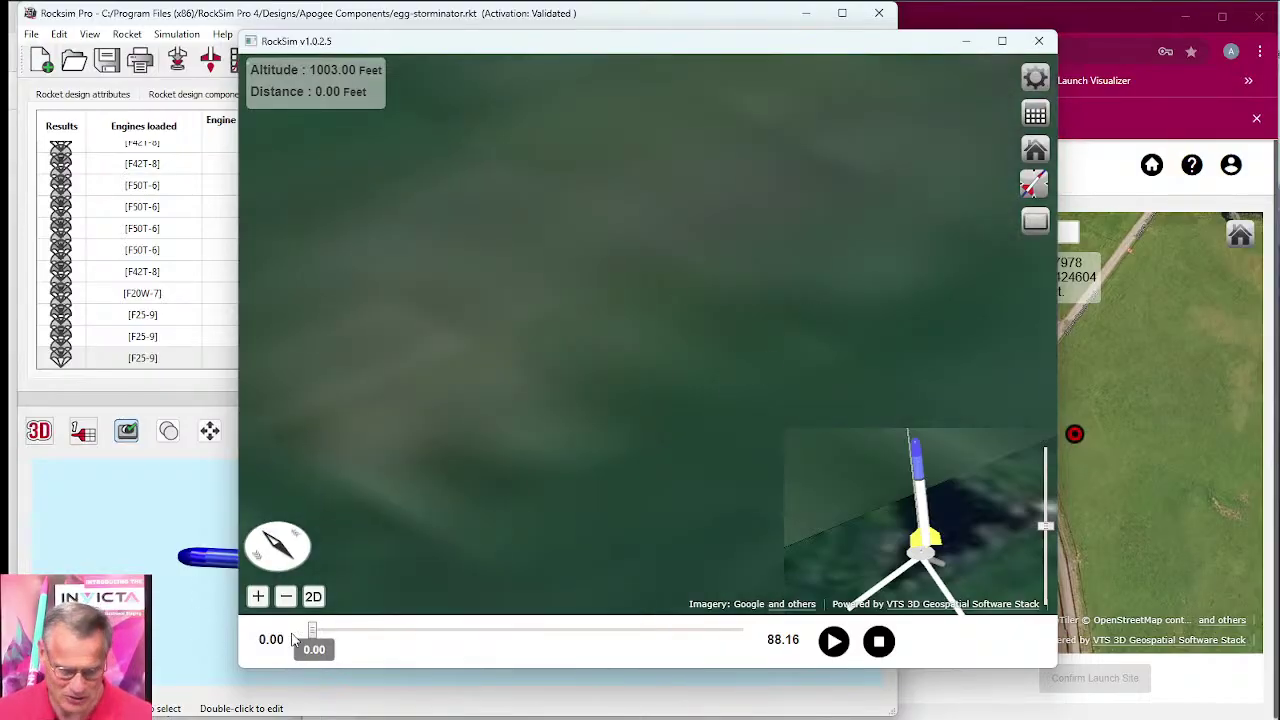
left_click(1035, 149)
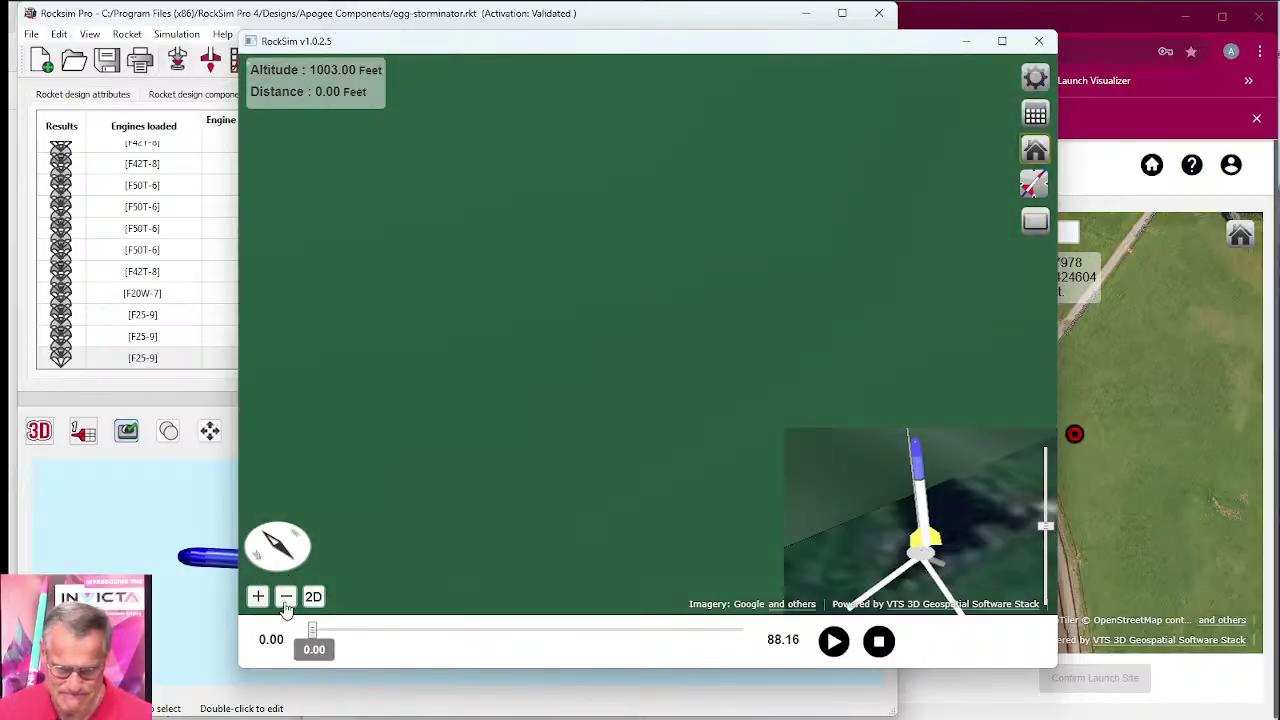
left_click(1035, 190)
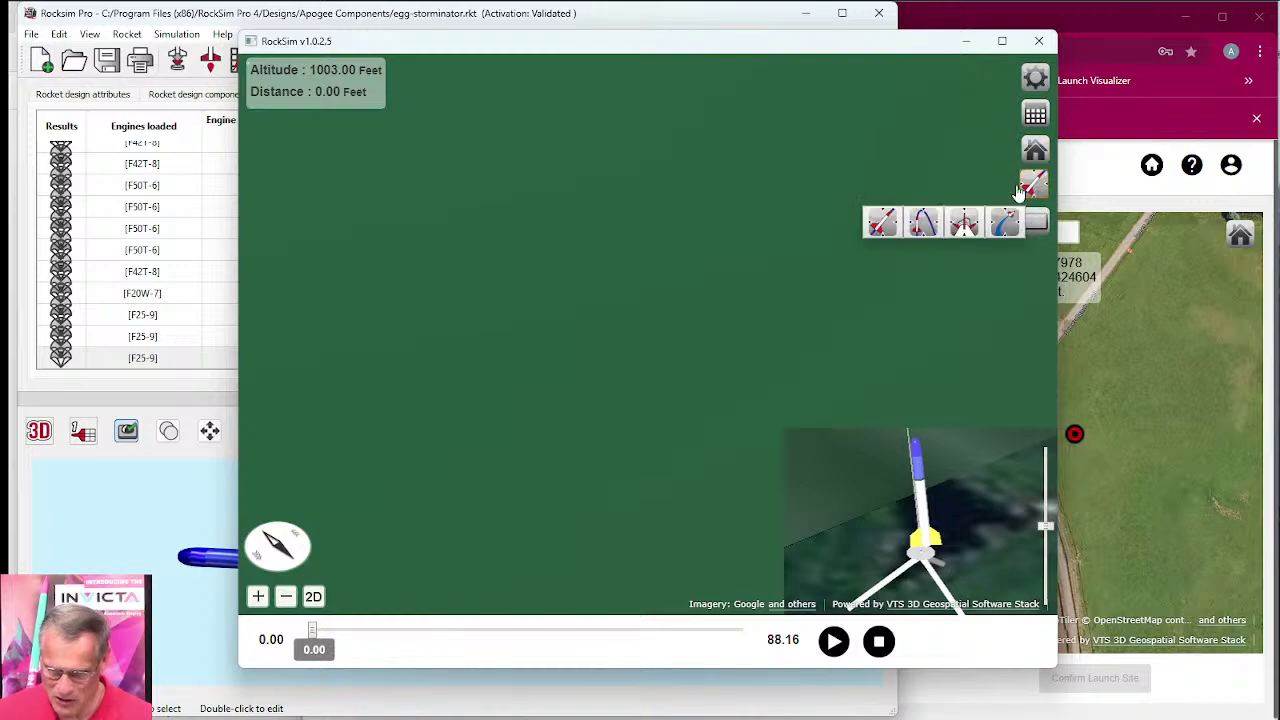
left_click(920, 220)
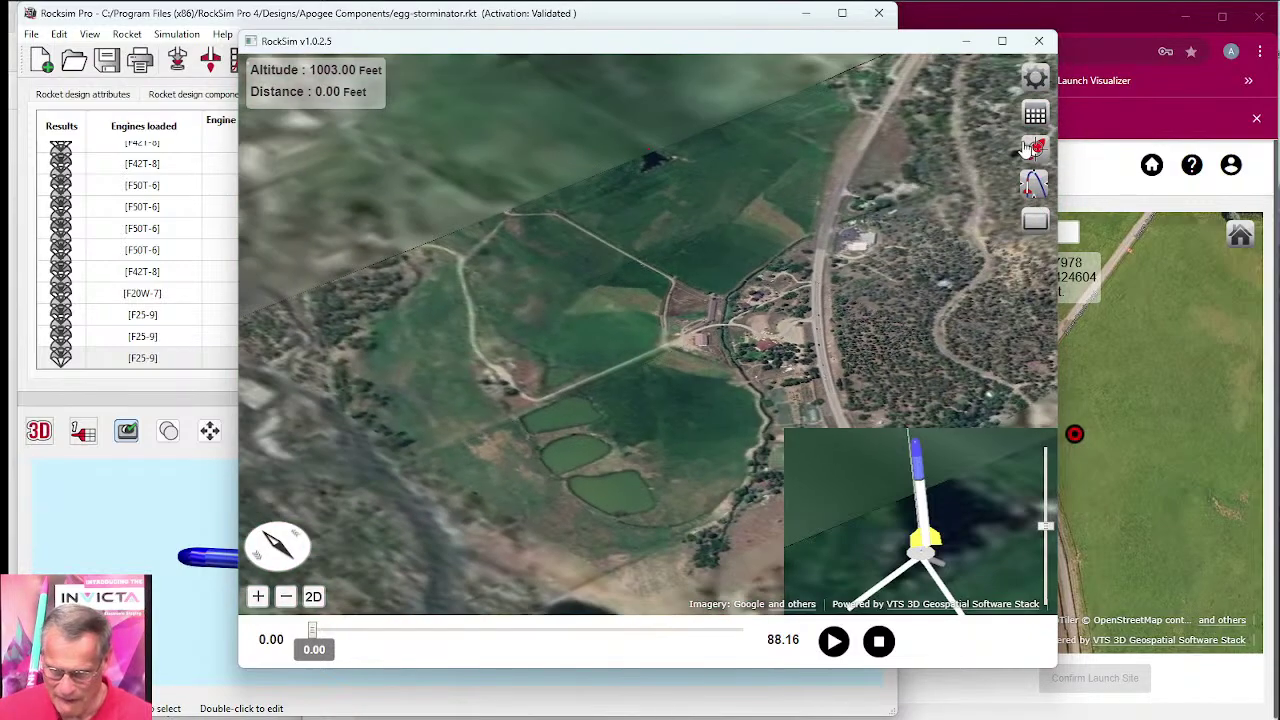
left_click(1035, 148)
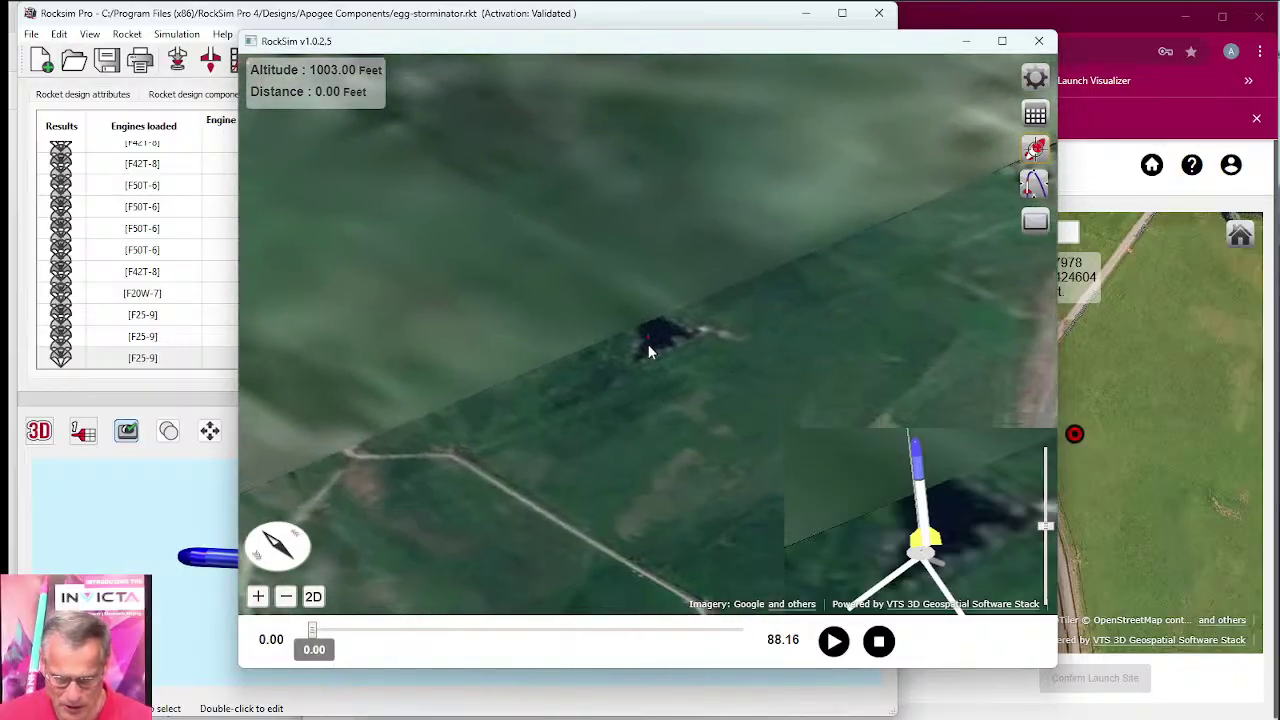
Step: Examine the raised launch pad against the terrain from close up, from the side, and in the 2D overhead view
left_click(257, 597)
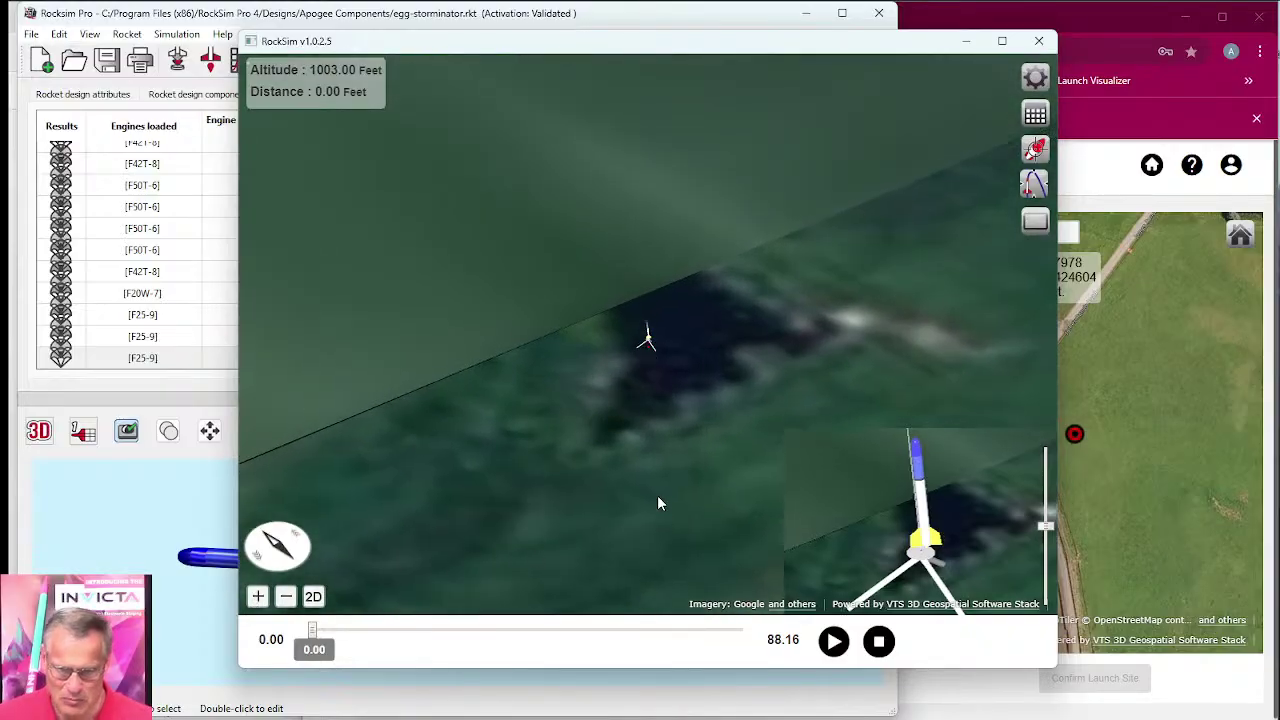
left_click_drag(658, 472, 666, 393)
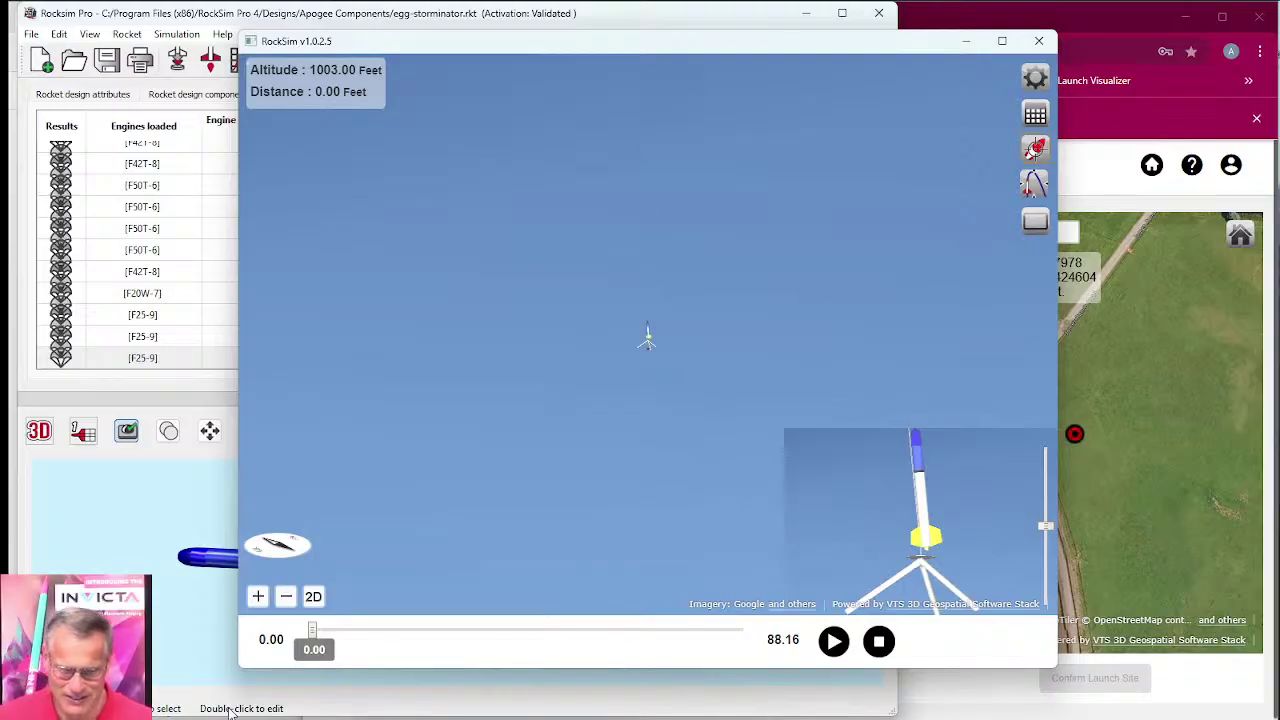
left_click(285, 597)
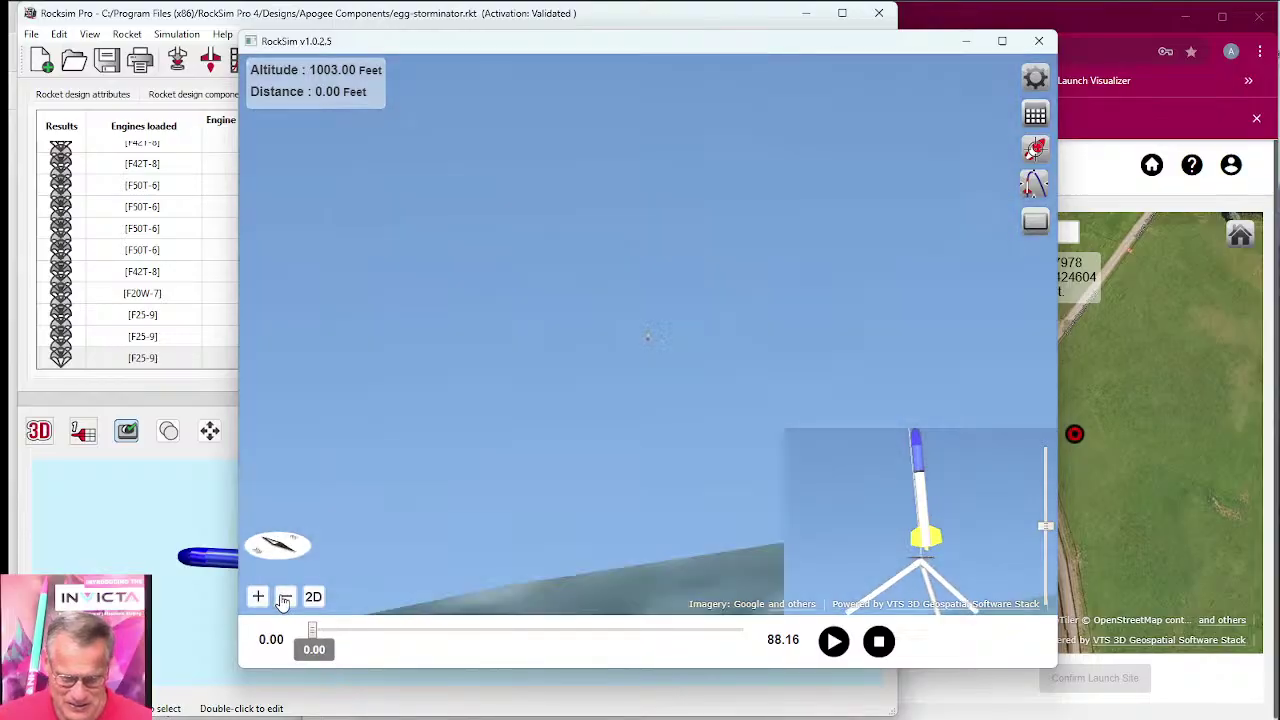
left_click(285, 597)
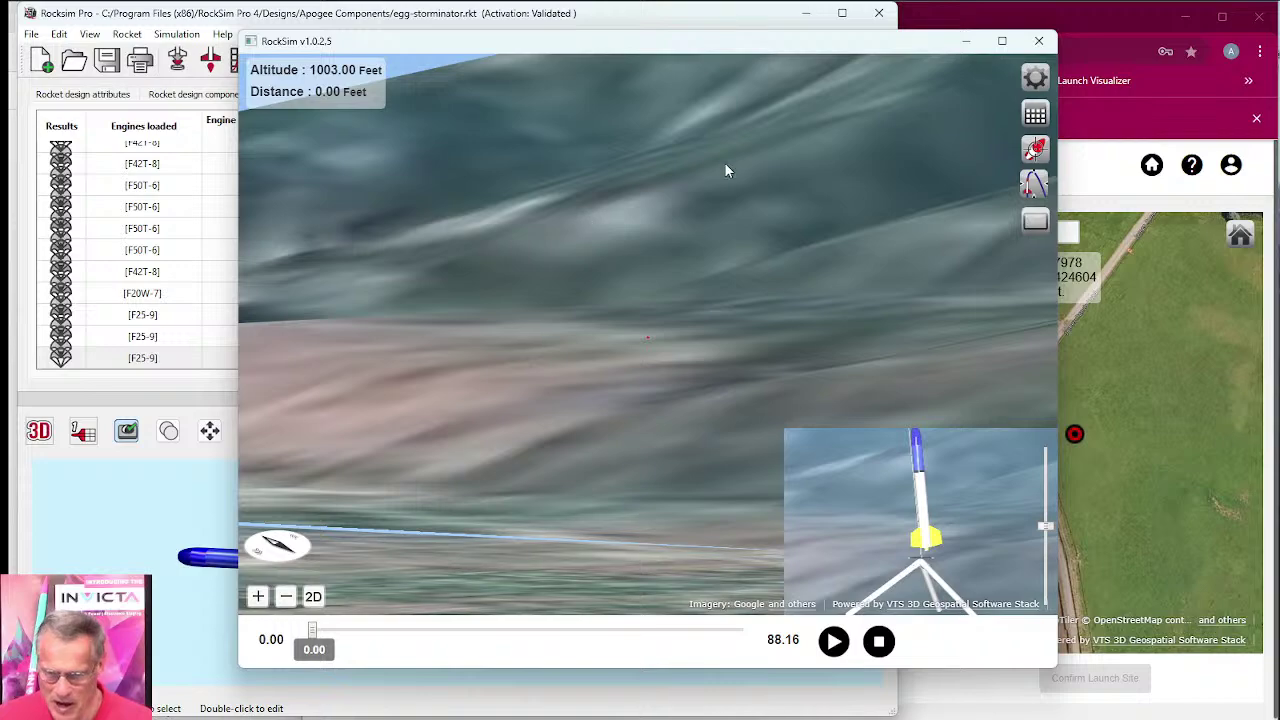
left_click_drag(669, 523, 757, 432)
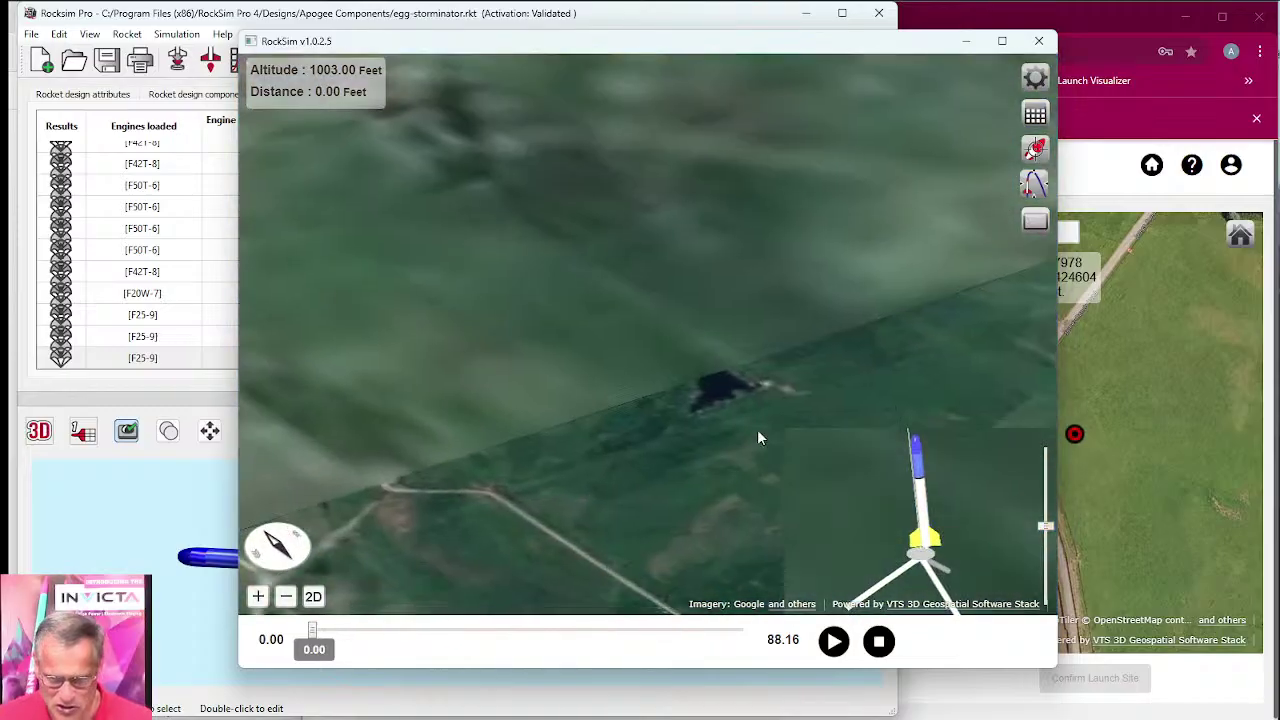
left_click(313, 596)
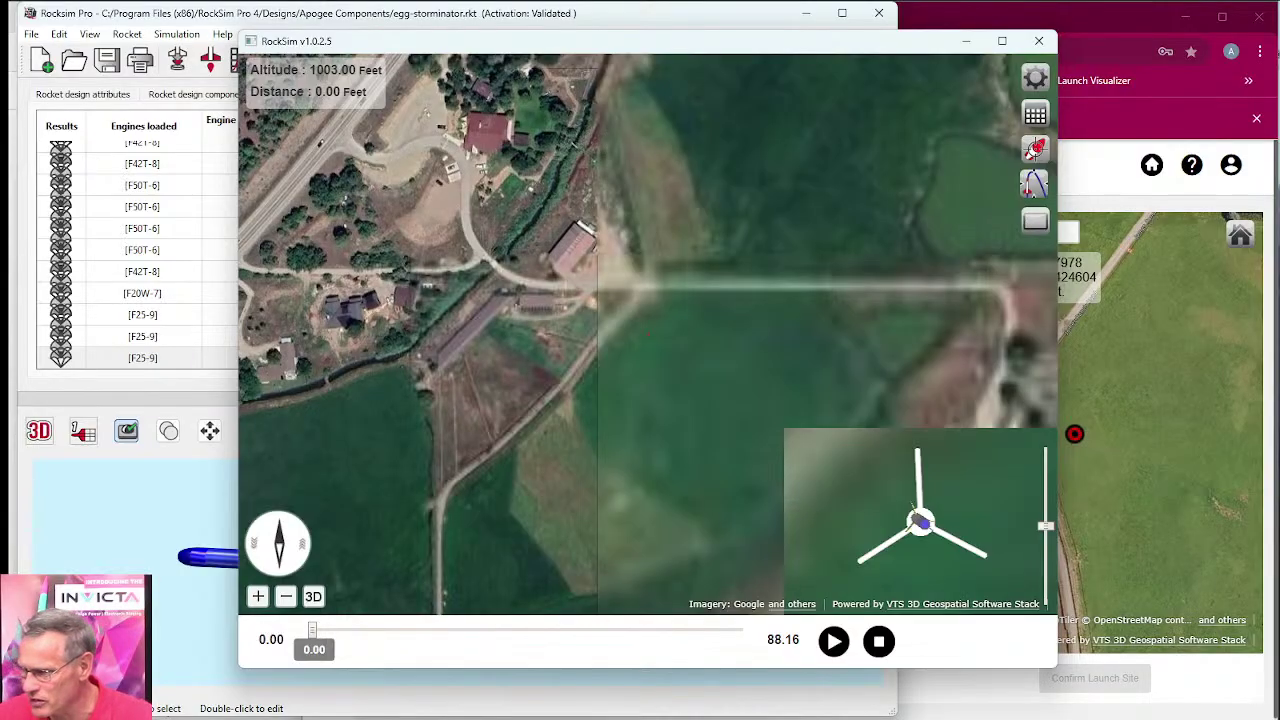
Step: Switch to the Launch Visualizer browser window, widen it, and view the account's user type and available credits
left_click(1152, 80)
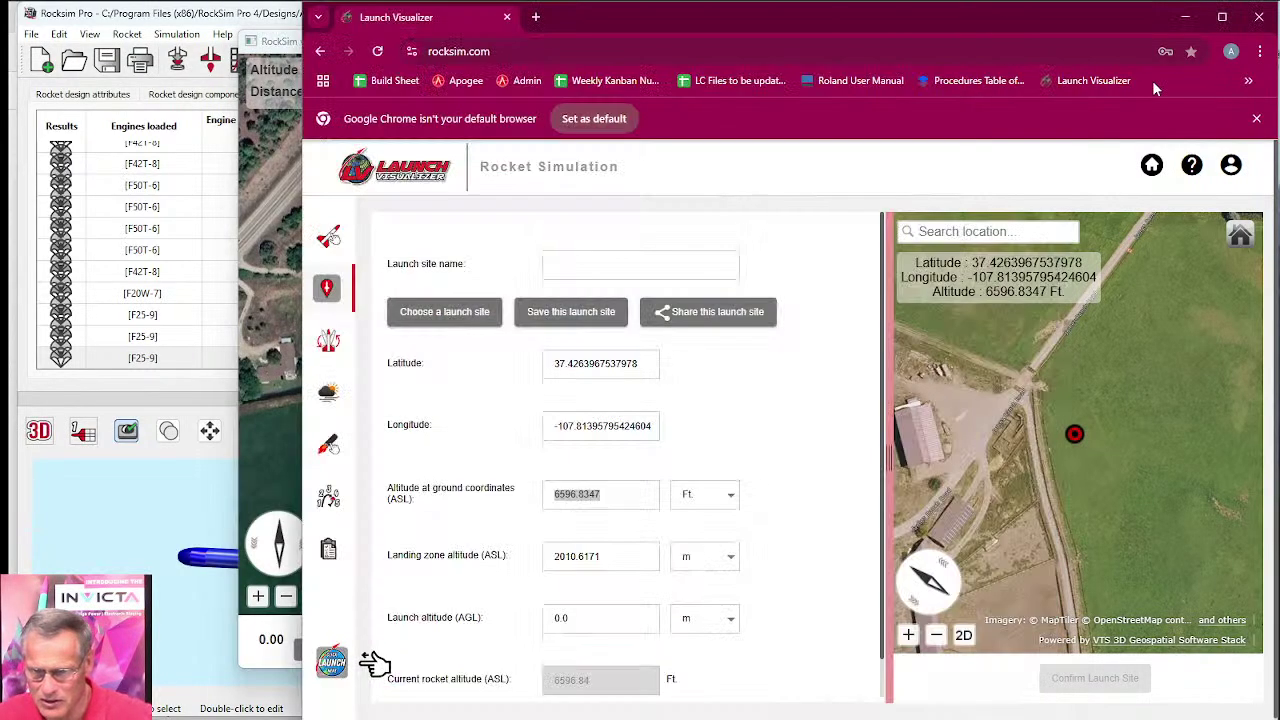
left_click_drag(722, 22, 478, 20)
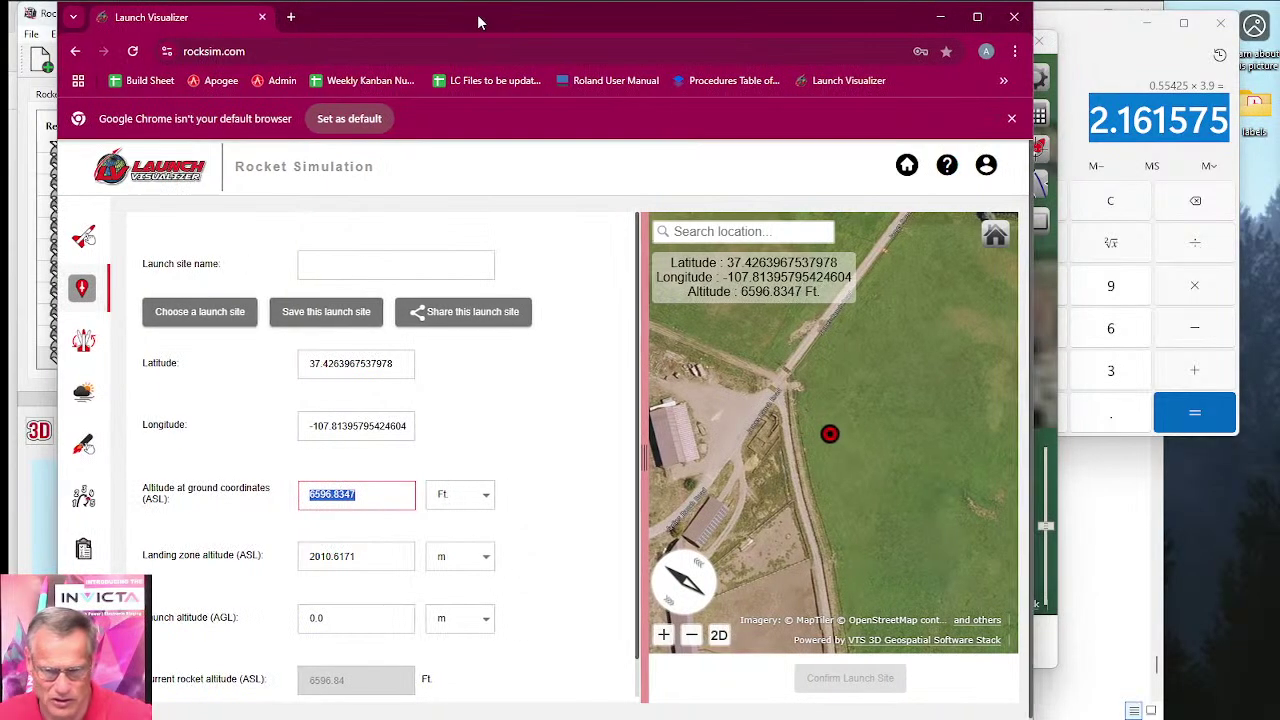
left_click_drag(1031, 205, 1222, 208)
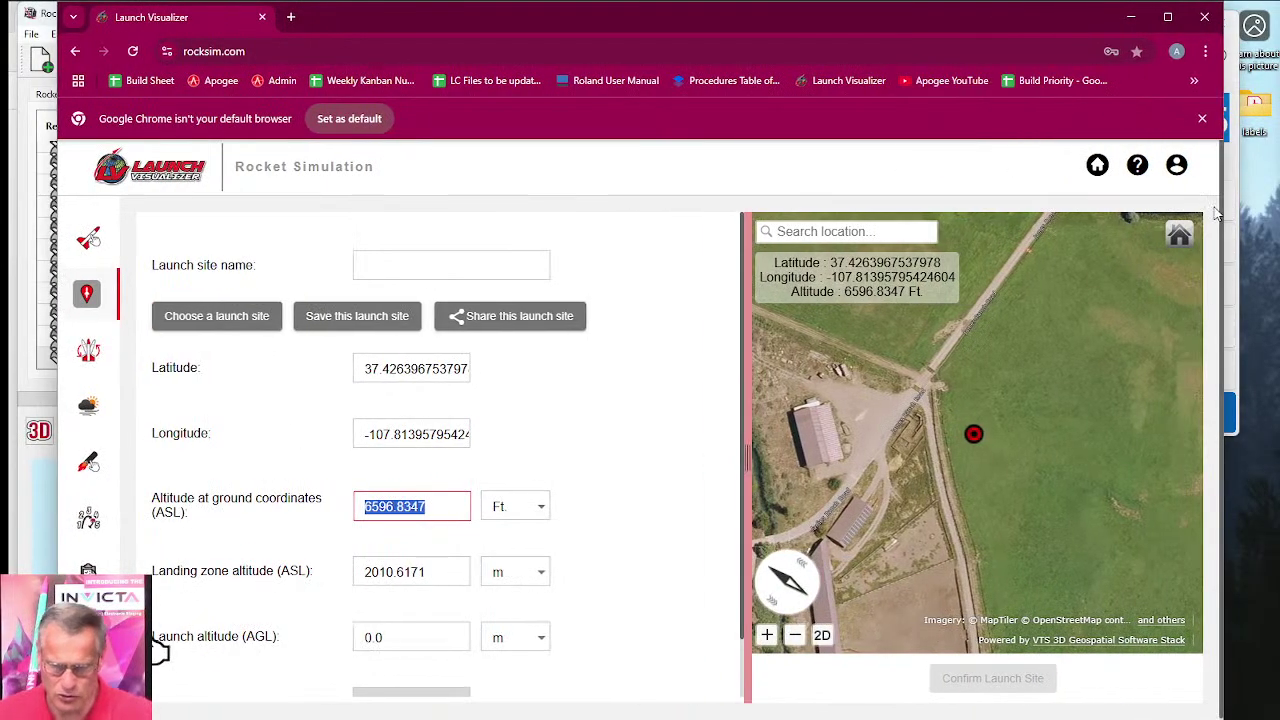
left_click(1177, 168)
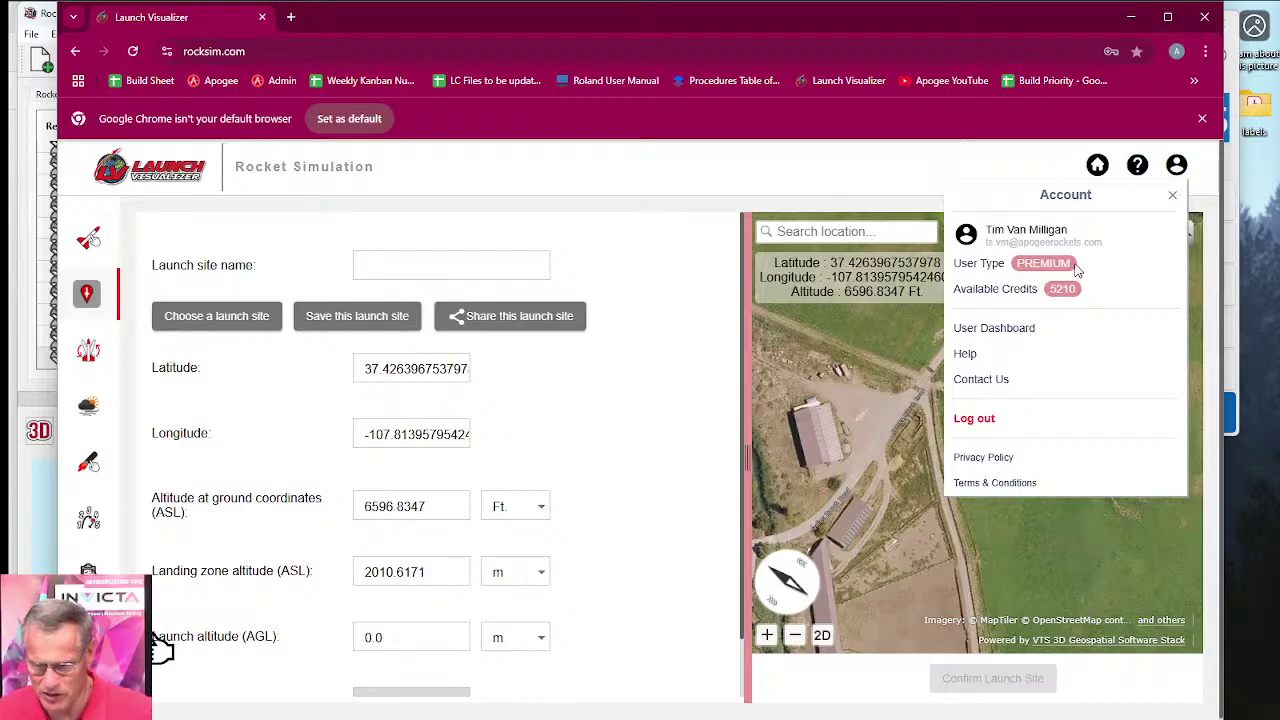
Step: Go to the Launch Visualizer home page's plans section and compare the features of the Free Demo, Basic and Premium memberships
left_click(1098, 170)
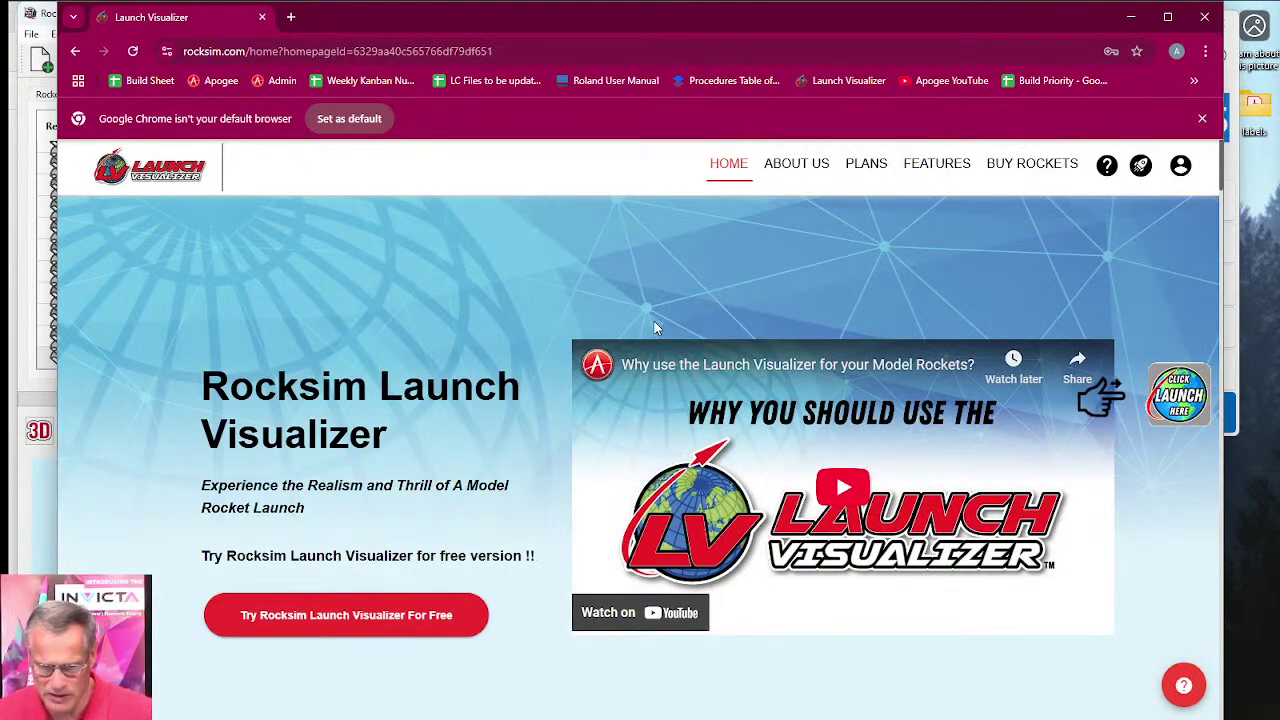
left_click(868, 168)
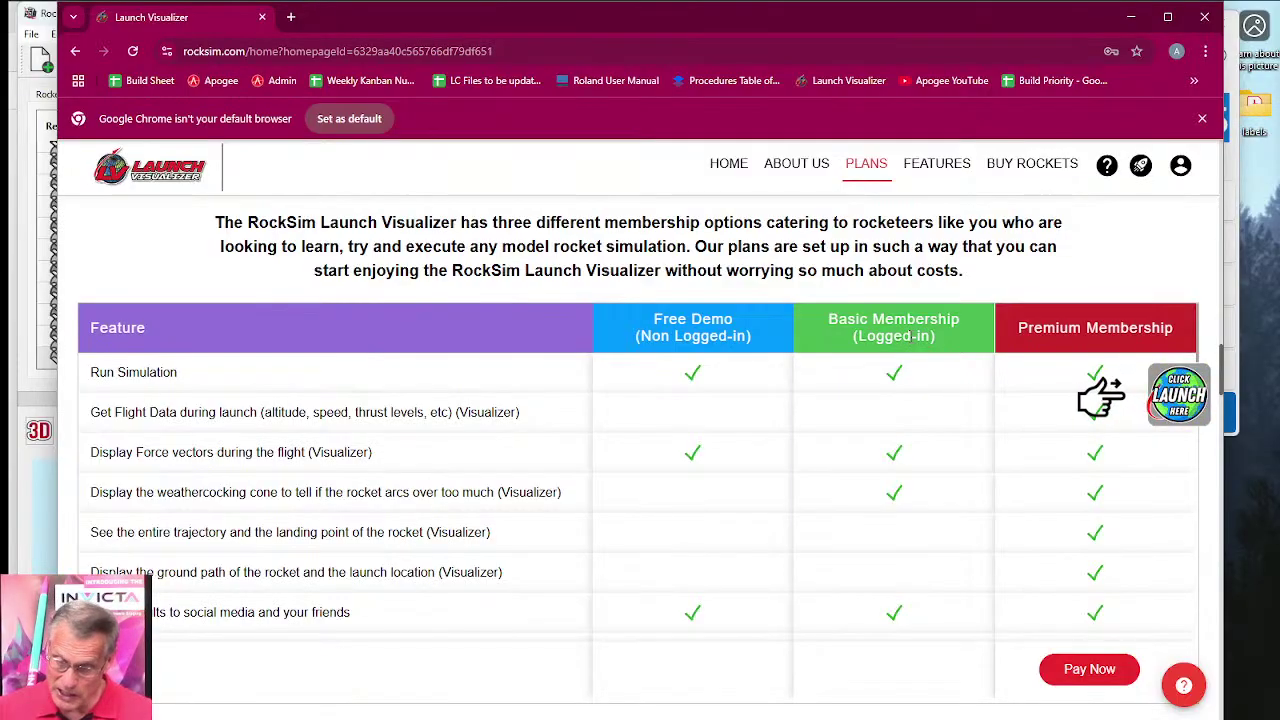
scroll(968, 355, "down", 2)
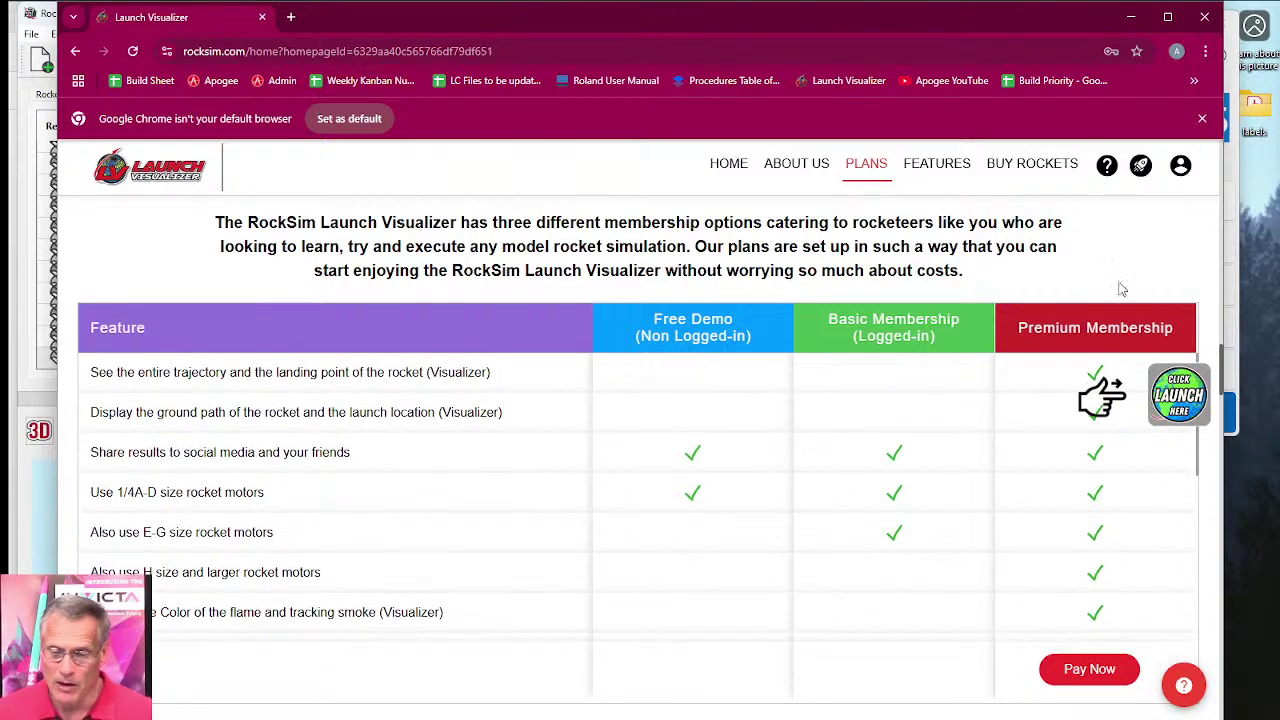
scroll(1162, 208, "down", 1)
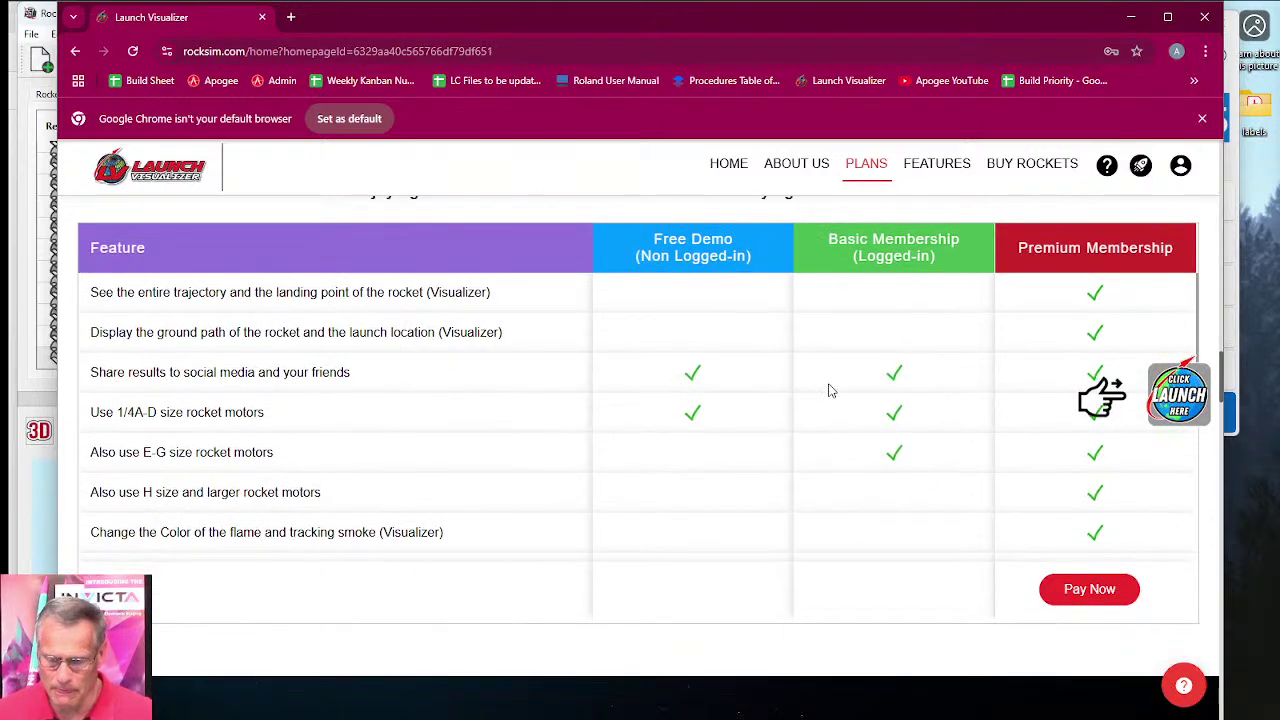
scroll(829, 386, "up", 2)
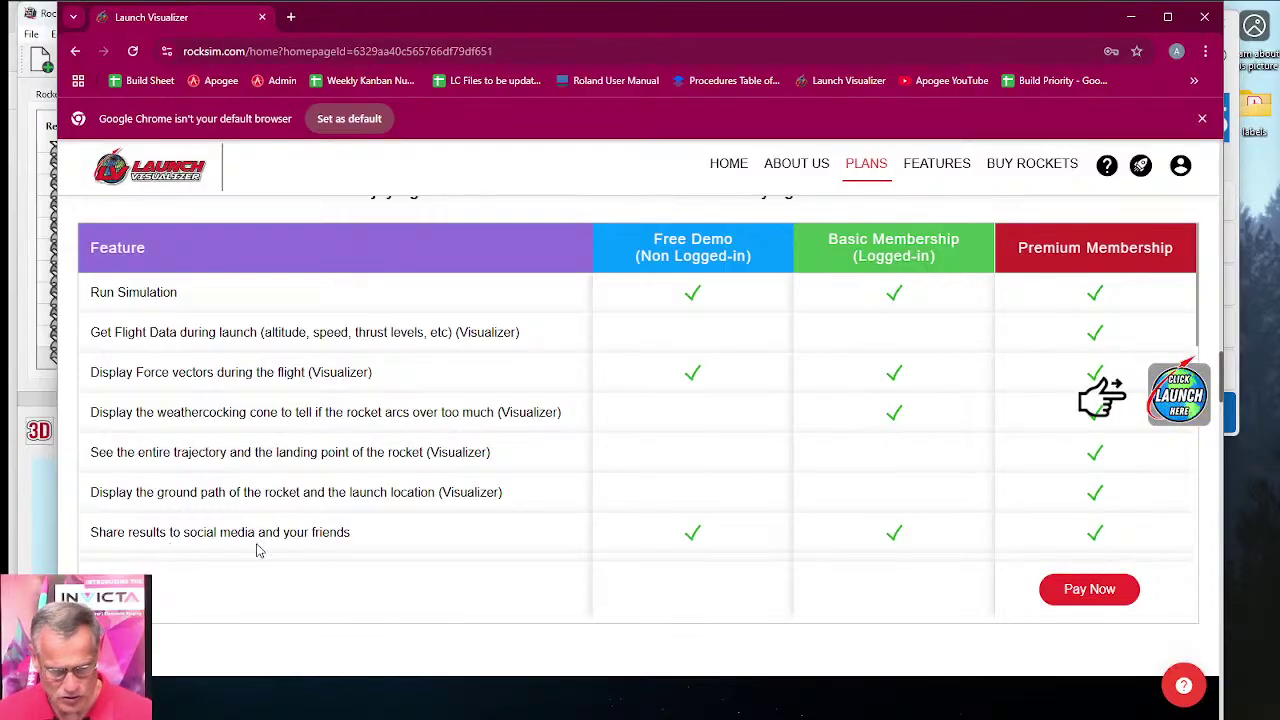
scroll(1190, 322, "down", 2)
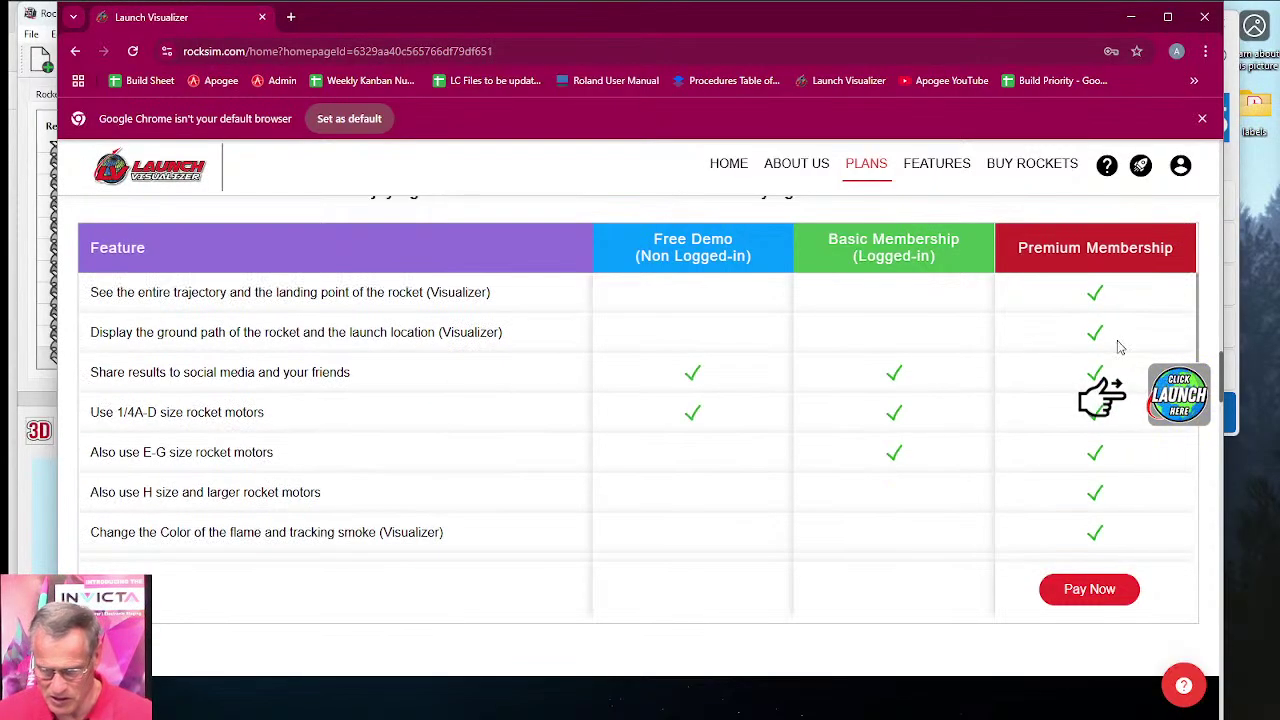
scroll(800, 436, "down", 2)
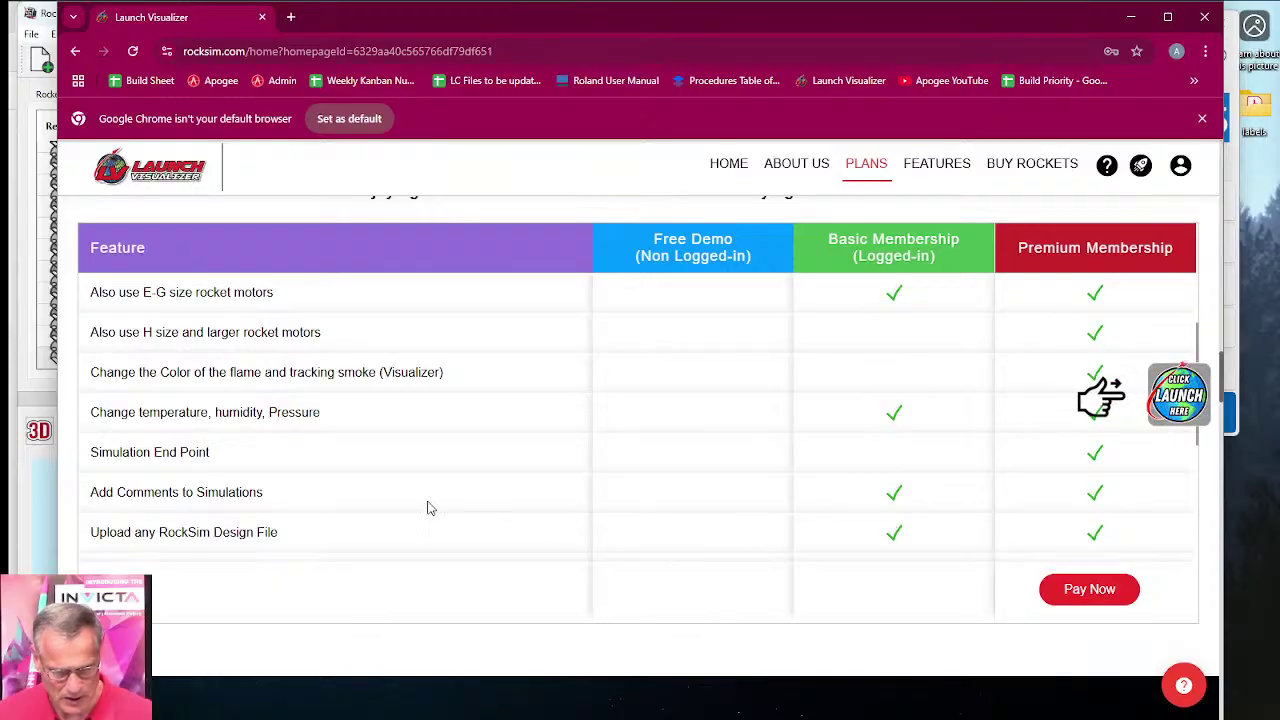
scroll(421, 507, "up", 3)
scroll(237, 447, "up", 1)
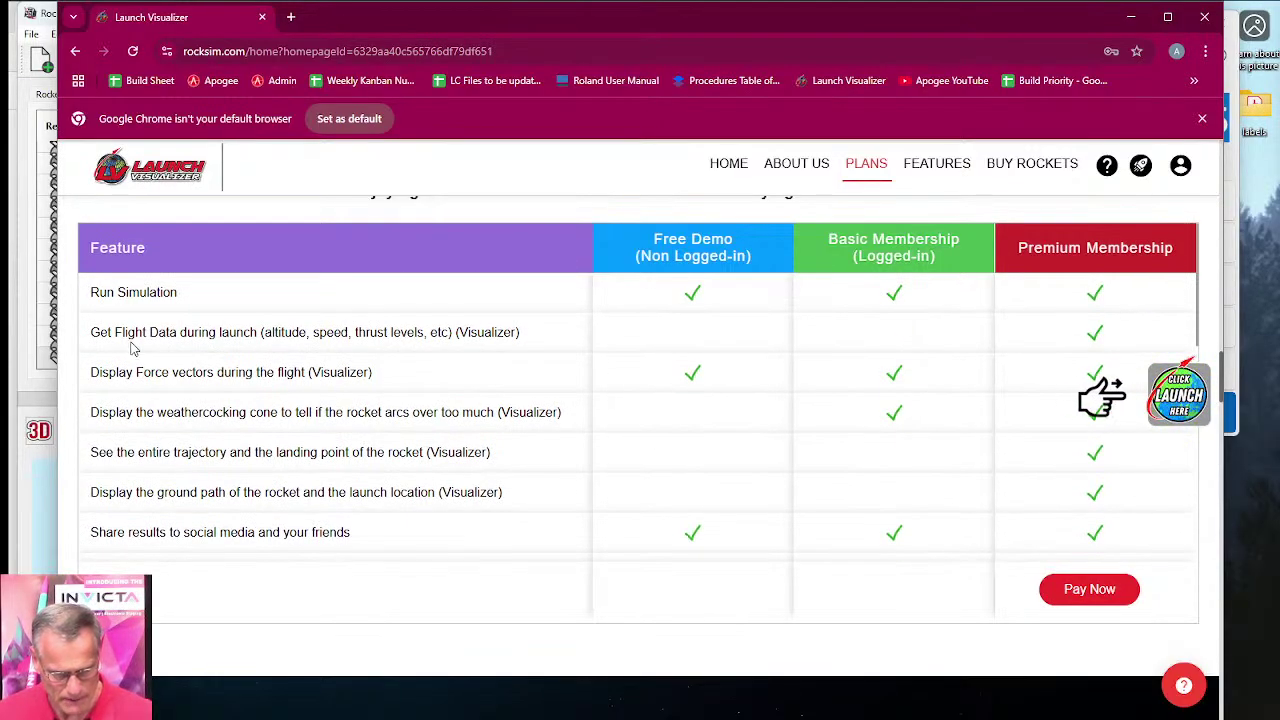
scroll(130, 347, "up", 1)
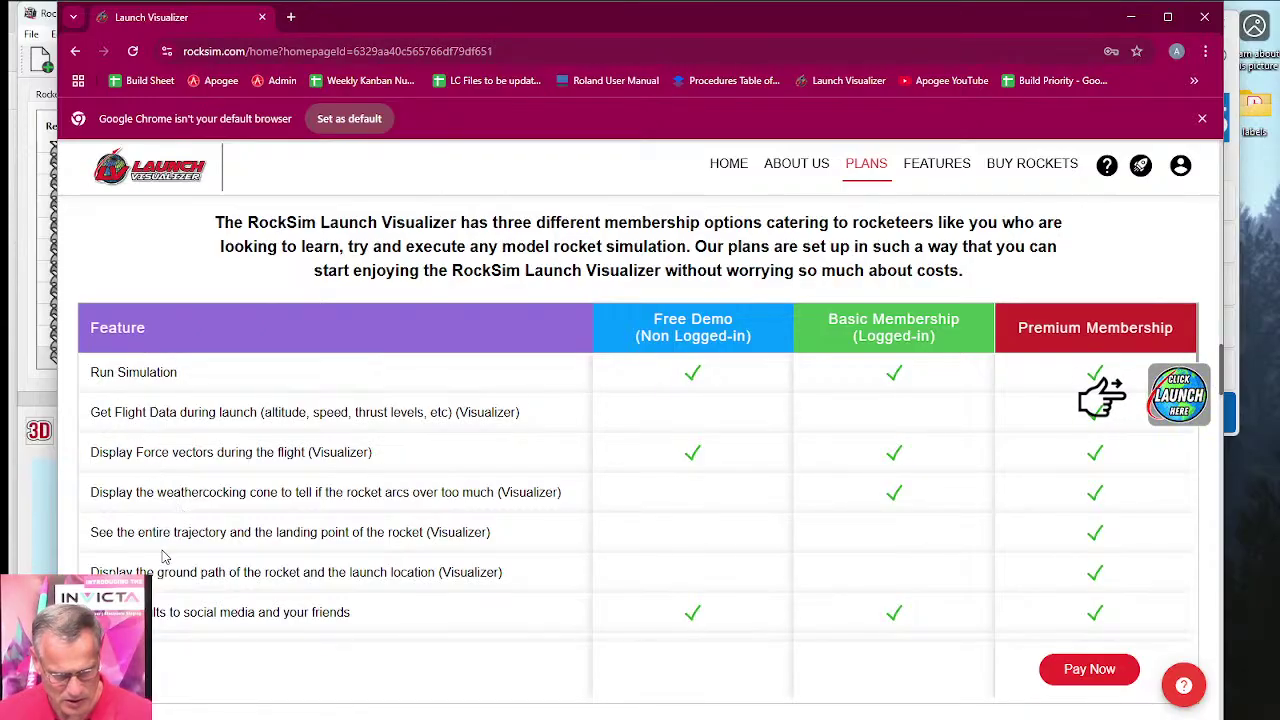
scroll(351, 534, "down", 2)
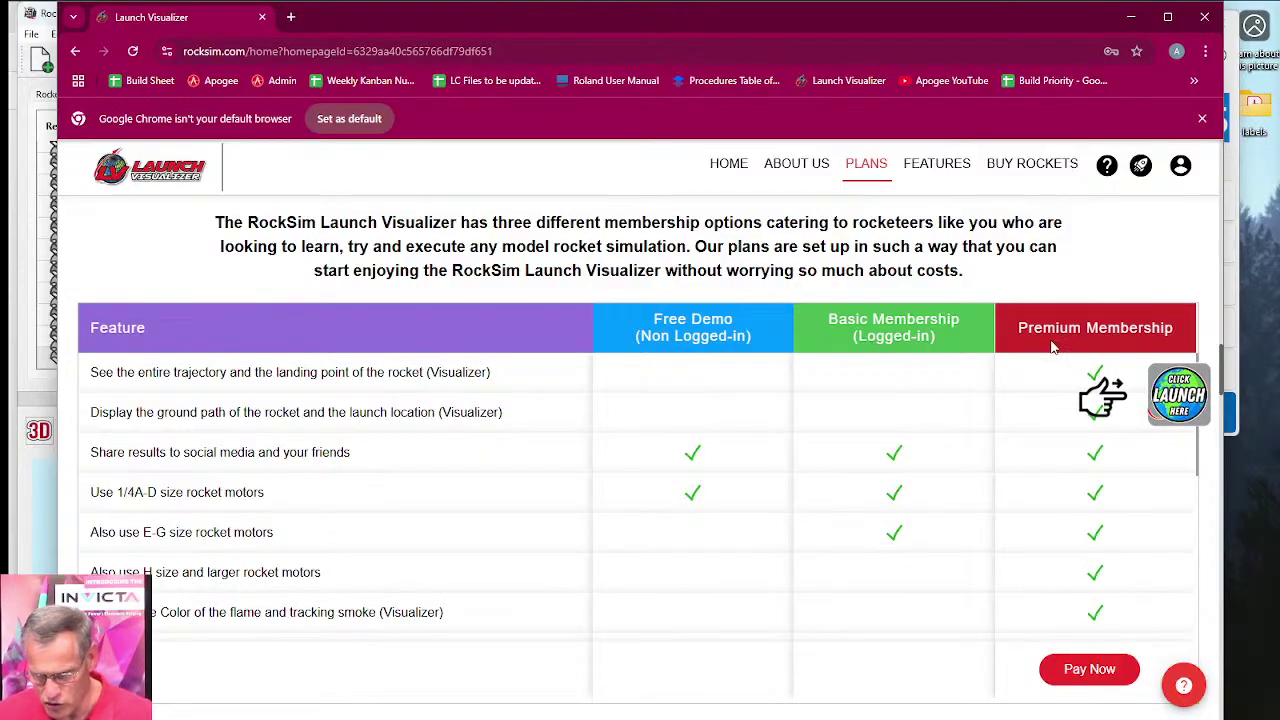
scroll(614, 477, "down", 5)
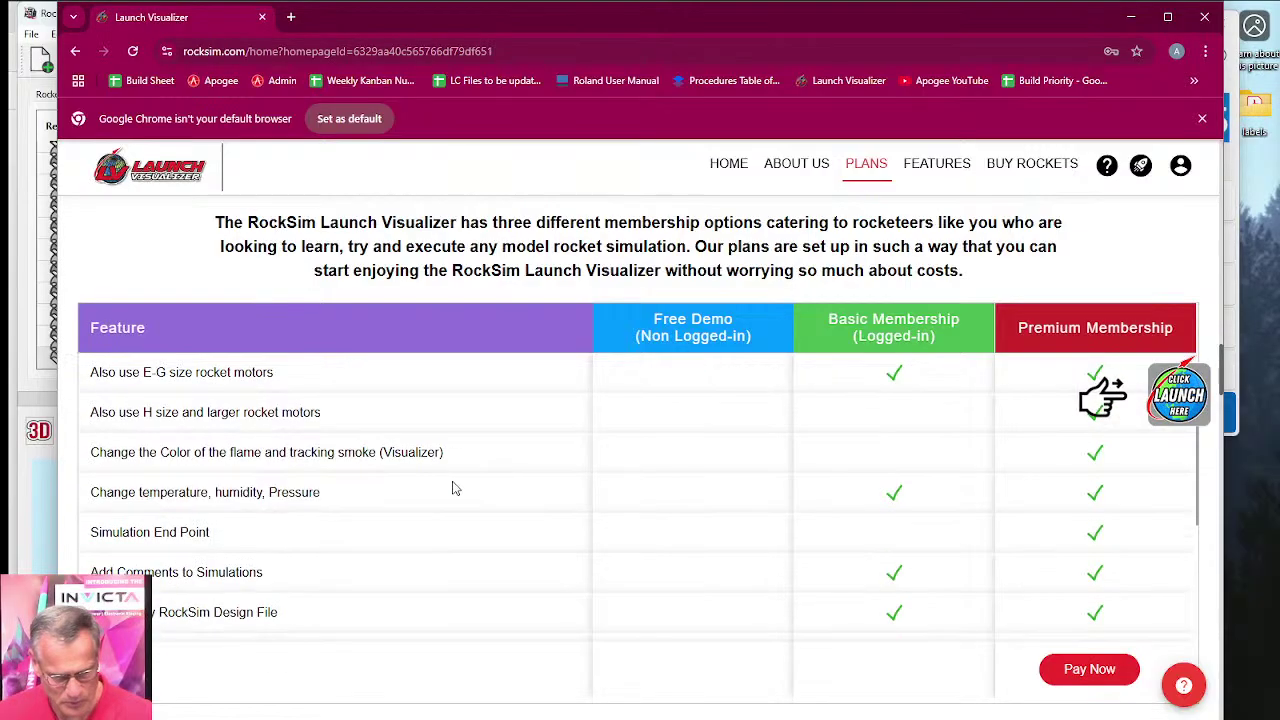
Step: Examine the rest of the membership feature comparison, including manual launch altitude input, launch guide settings and the launch site selector
scroll(181, 553, "down", 3)
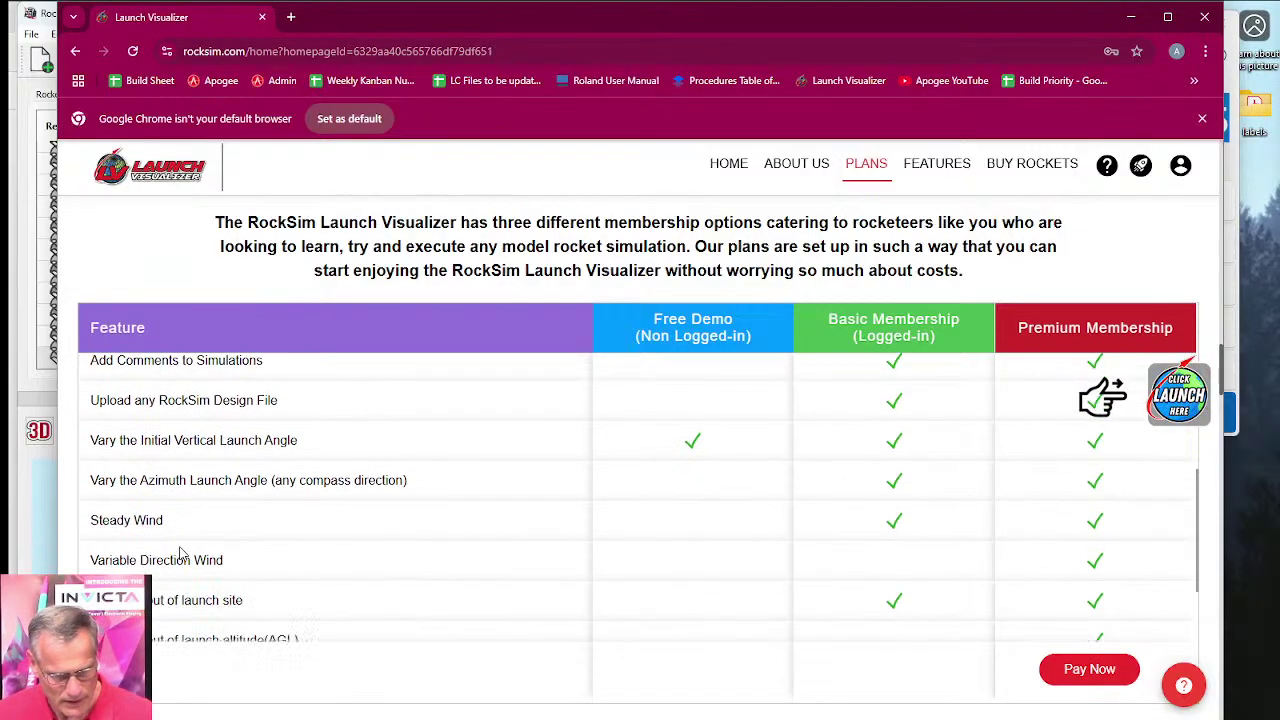
scroll(181, 553, "down", 2)
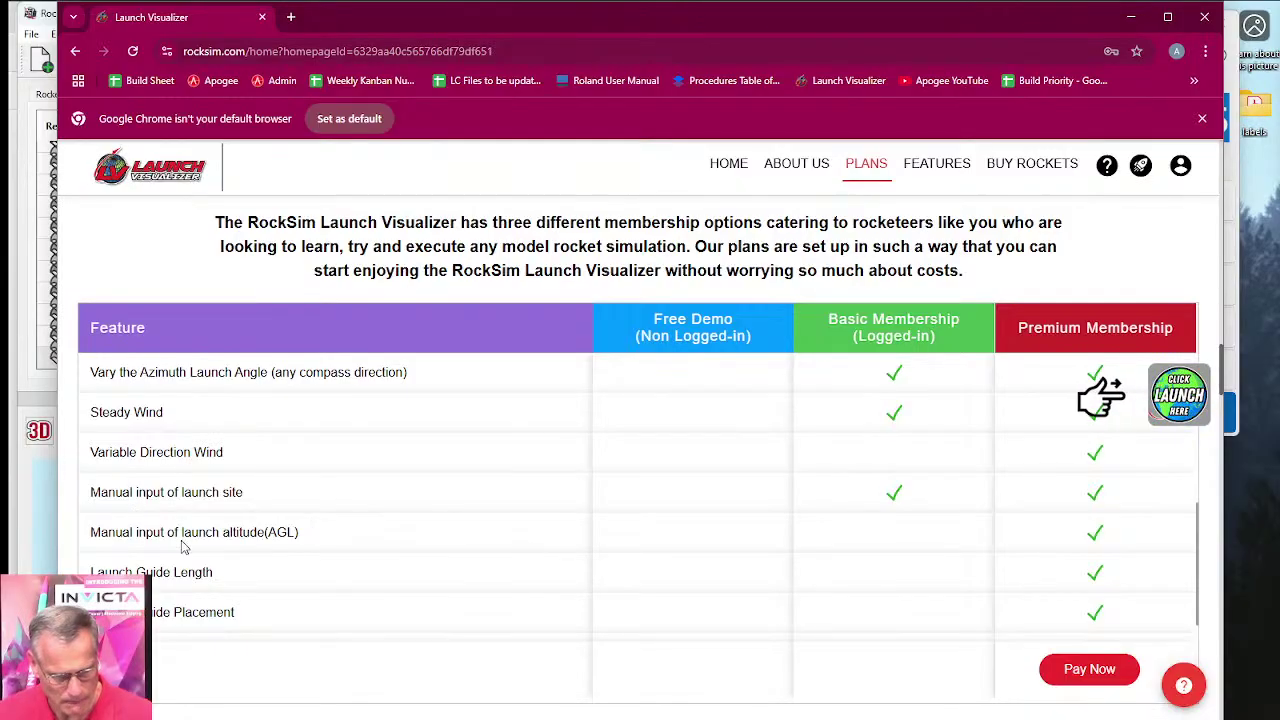
mouse_move(242, 533)
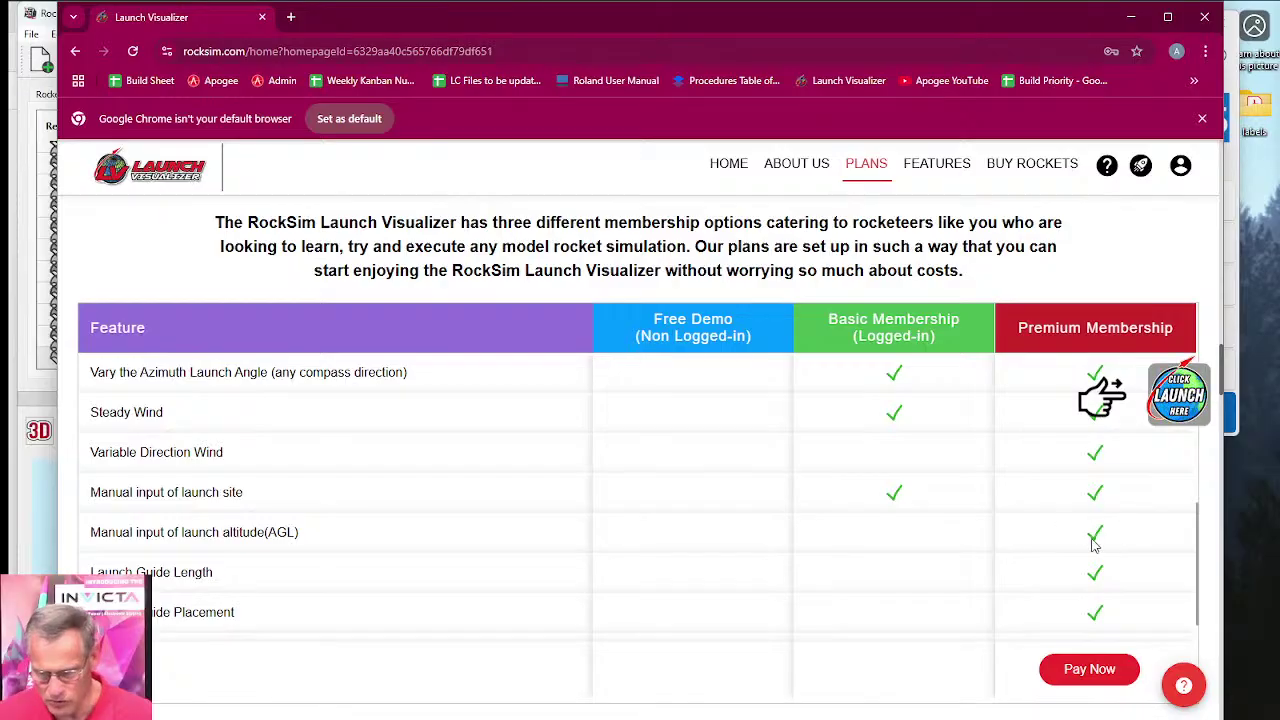
scroll(1014, 537, "down", 1)
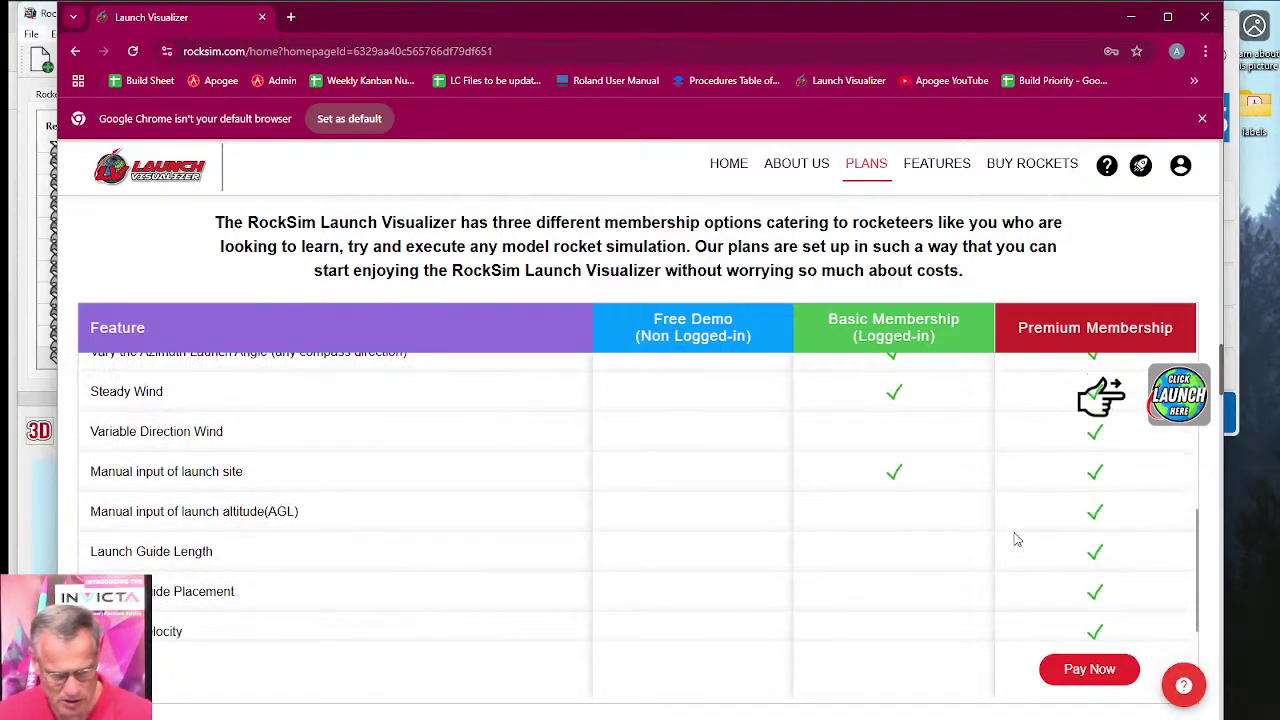
scroll(955, 540, "down", 1)
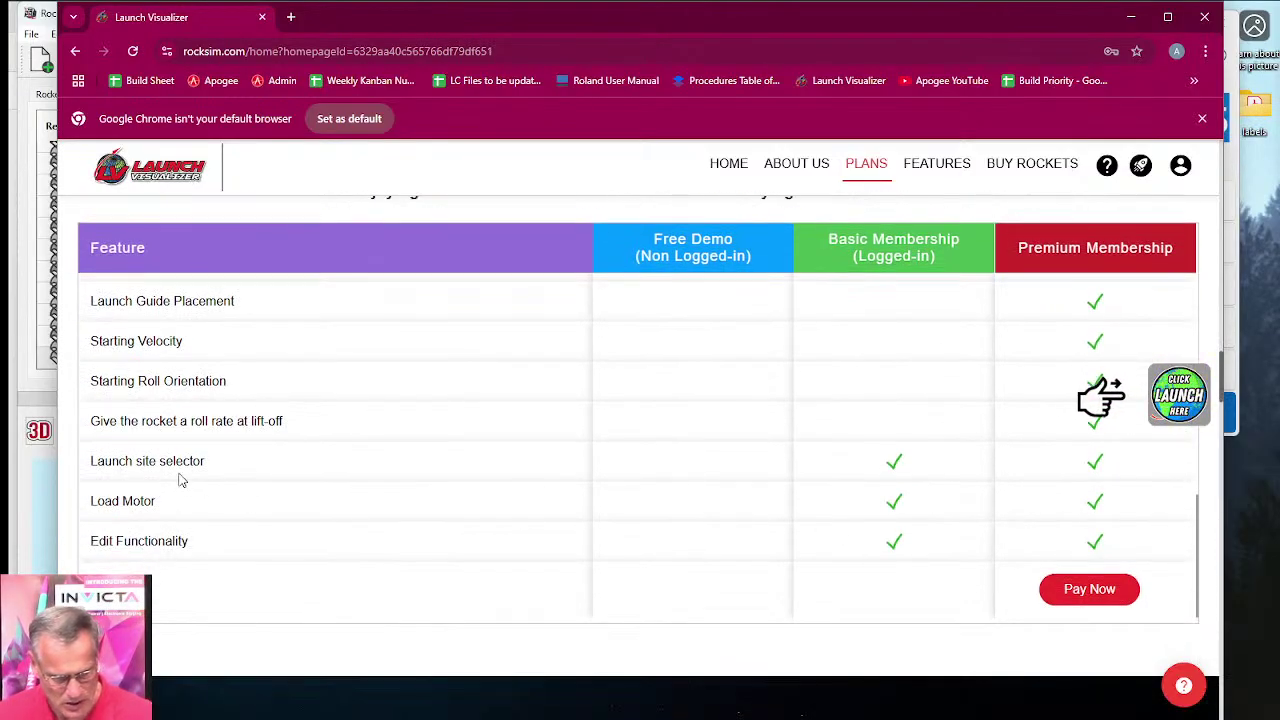
mouse_move(147, 461)
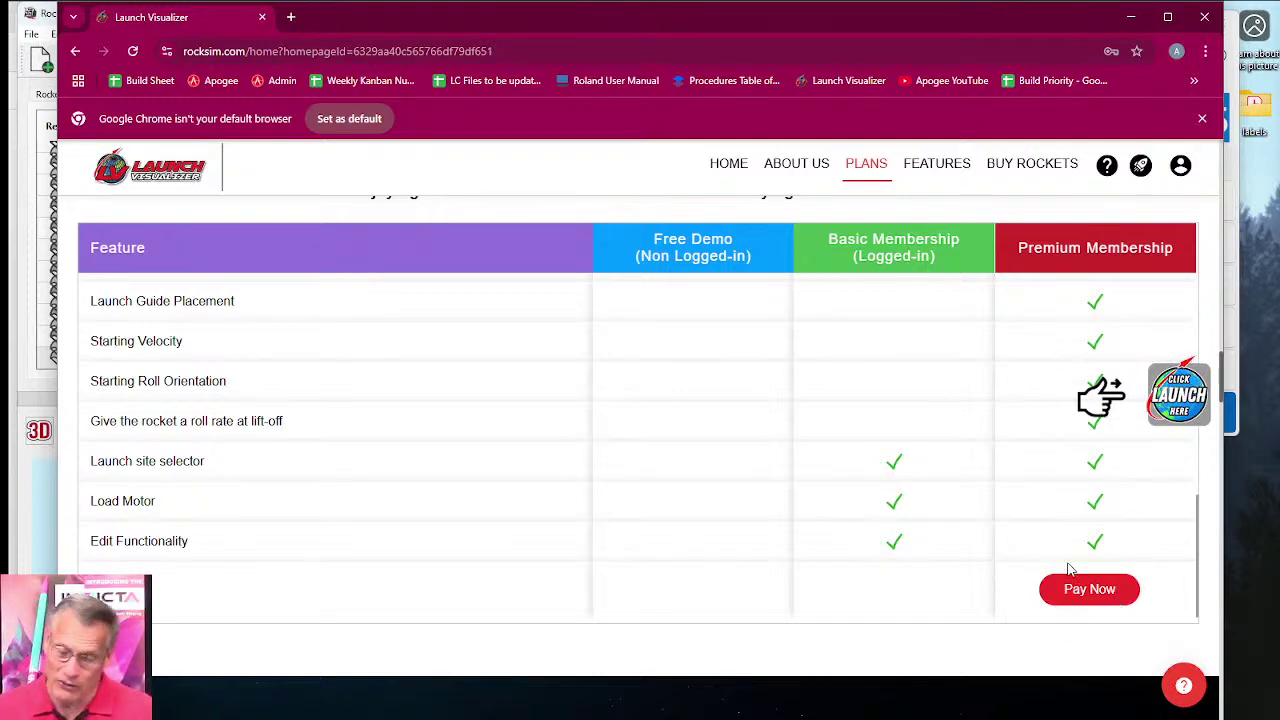
Step: View the payment plans offered for the Premium membership, and open them again from the home page's plans section
left_click(1089, 590)
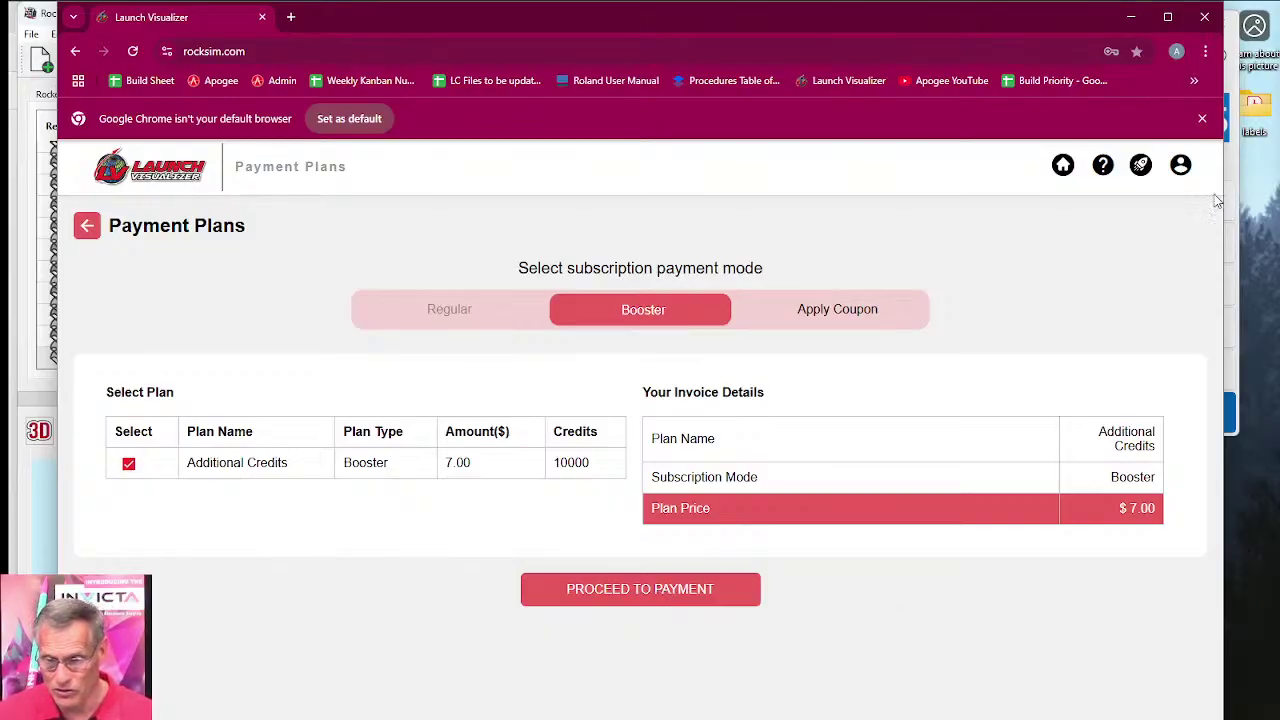
left_click(1062, 165)
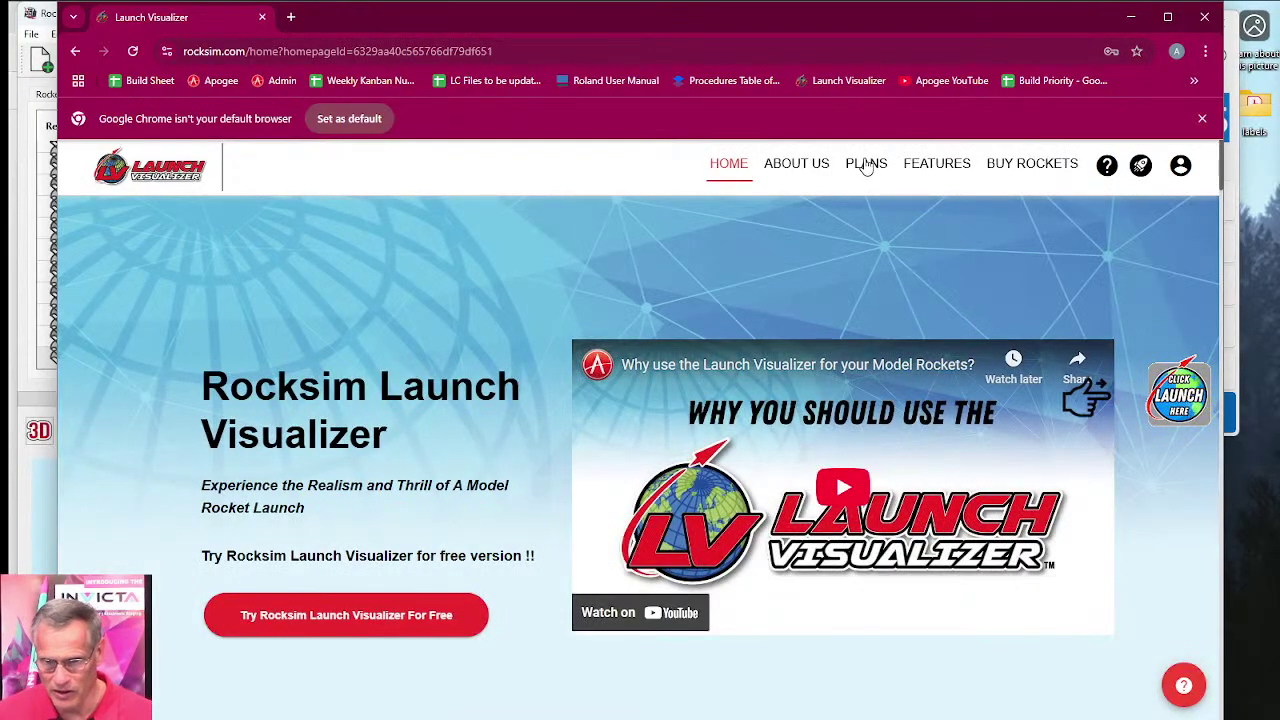
left_click(866, 165)
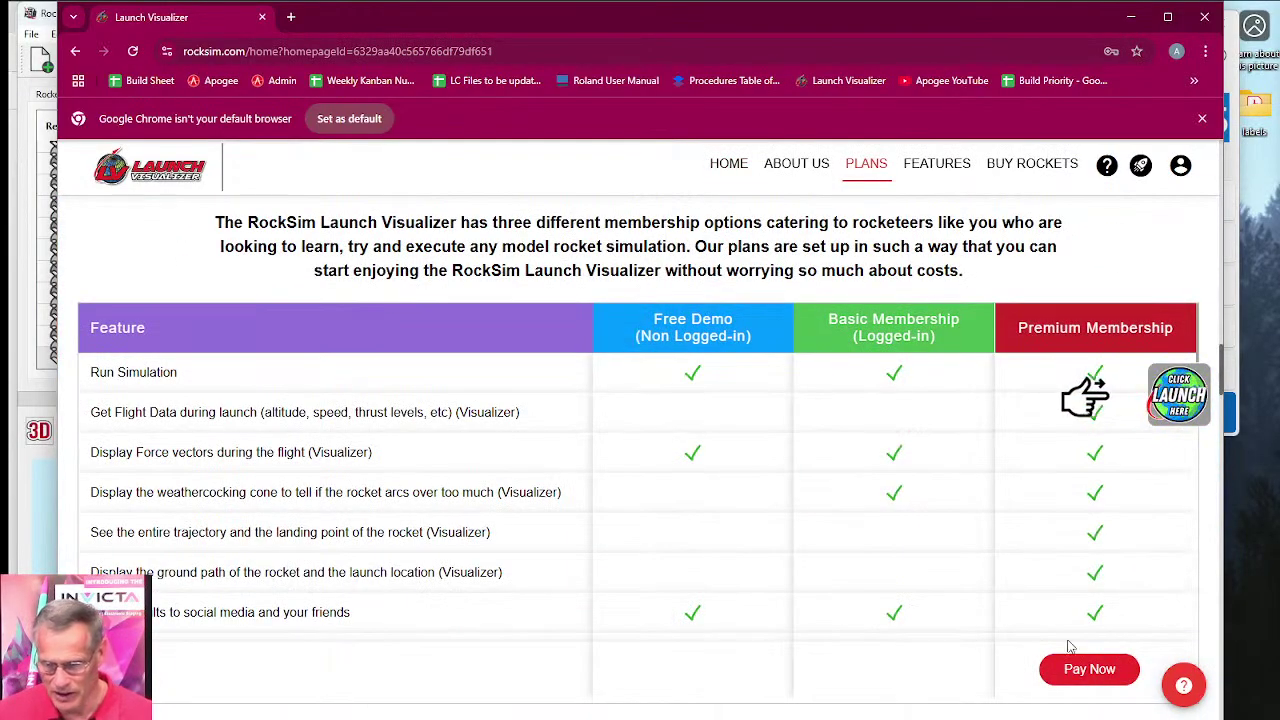
left_click(1088, 668)
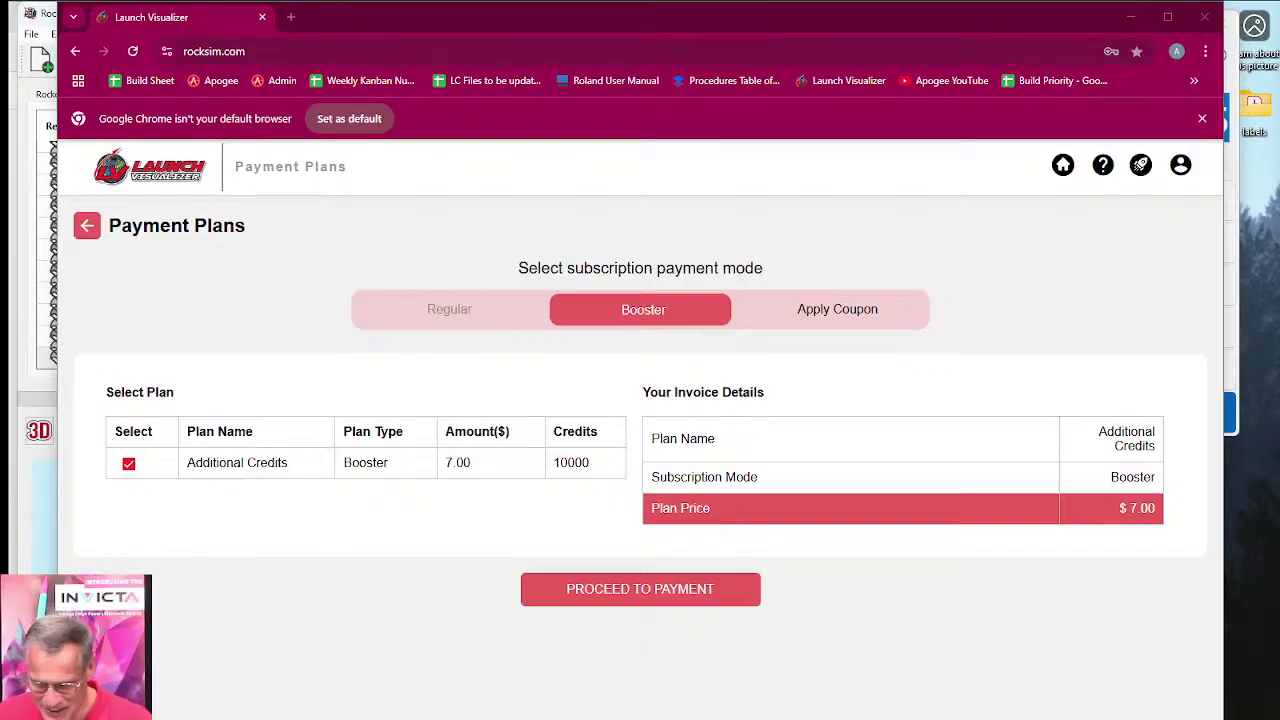
mouse_move(1106, 714)
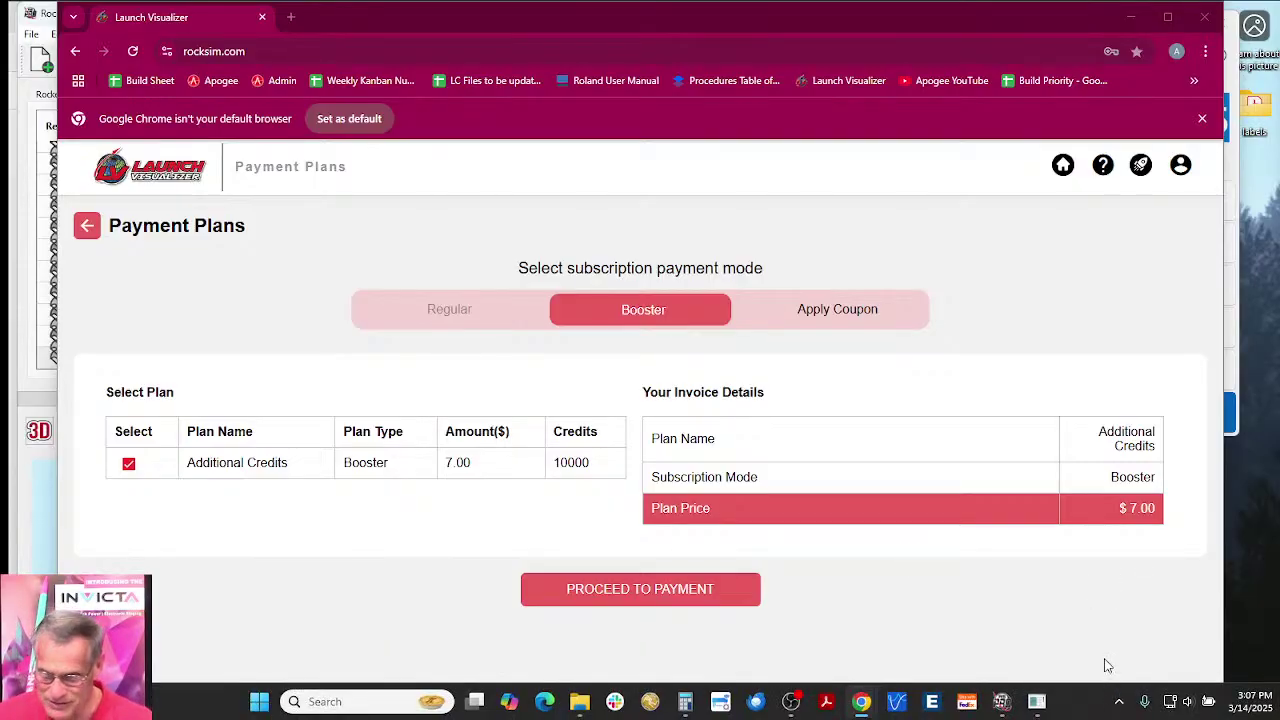